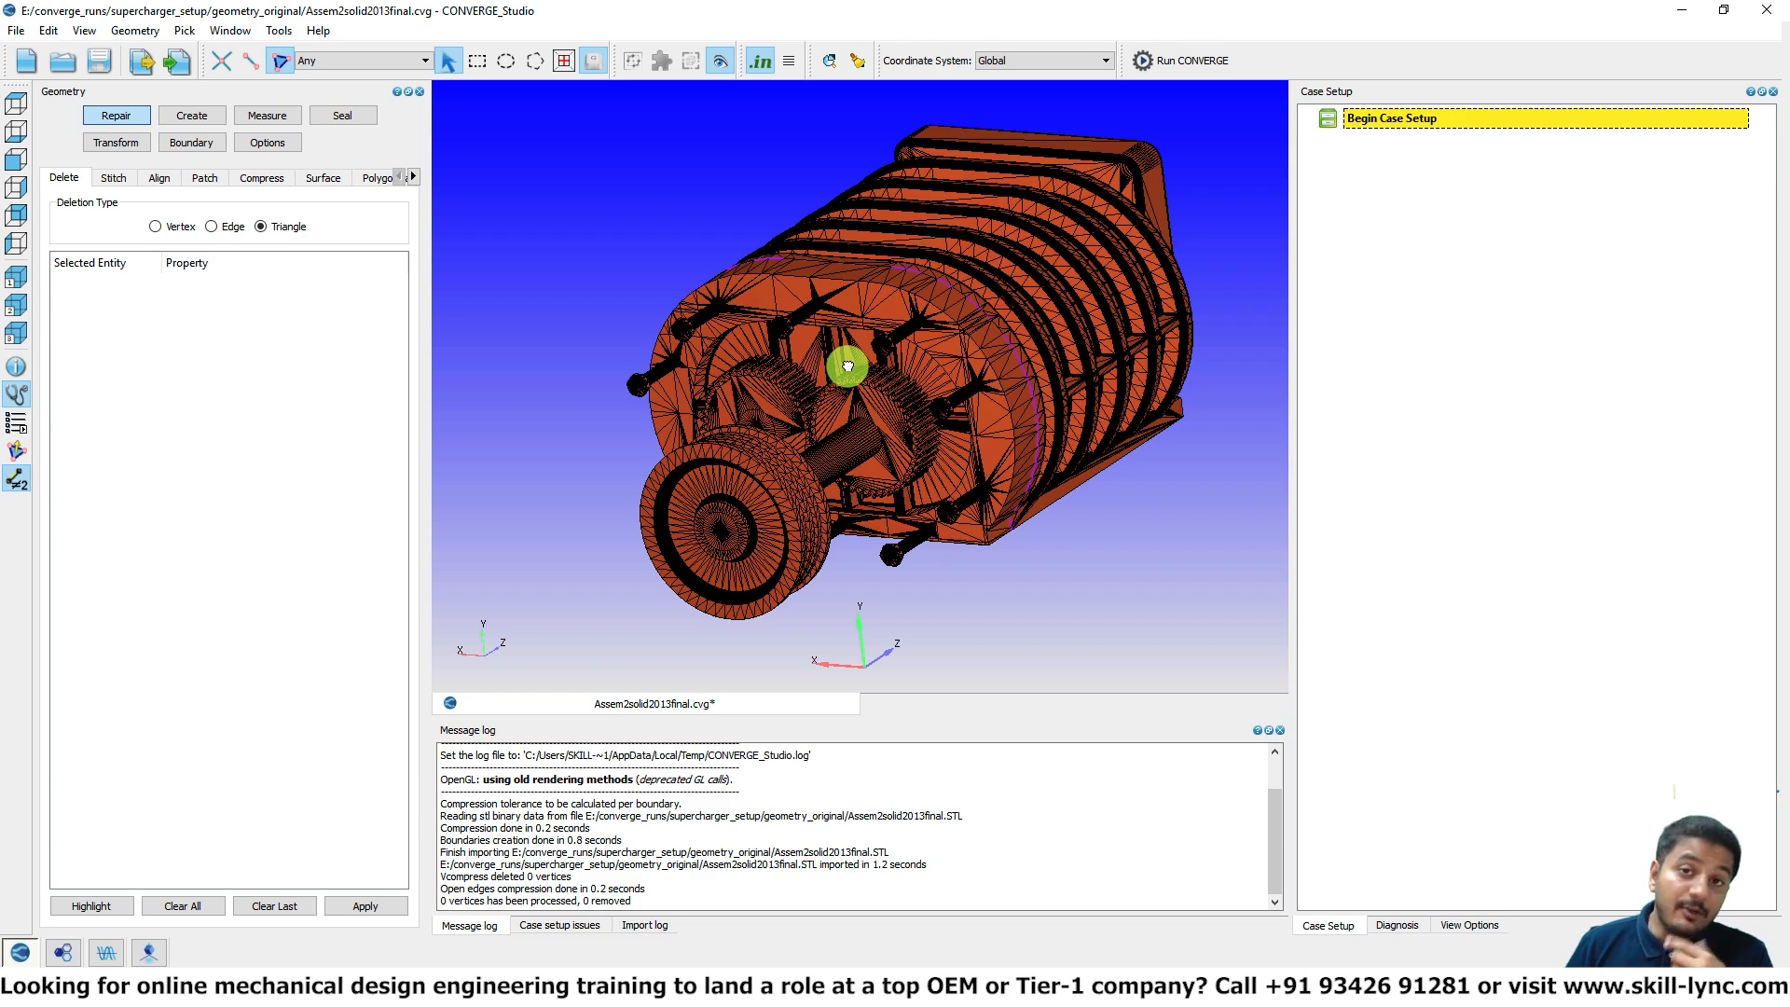
Step: Examine the supercharger model's pulley, housing and rear, and compare it with the reference supercharger photo in Chrome before returning to CONVERGE Studio
drag(846, 366, 717, 316)
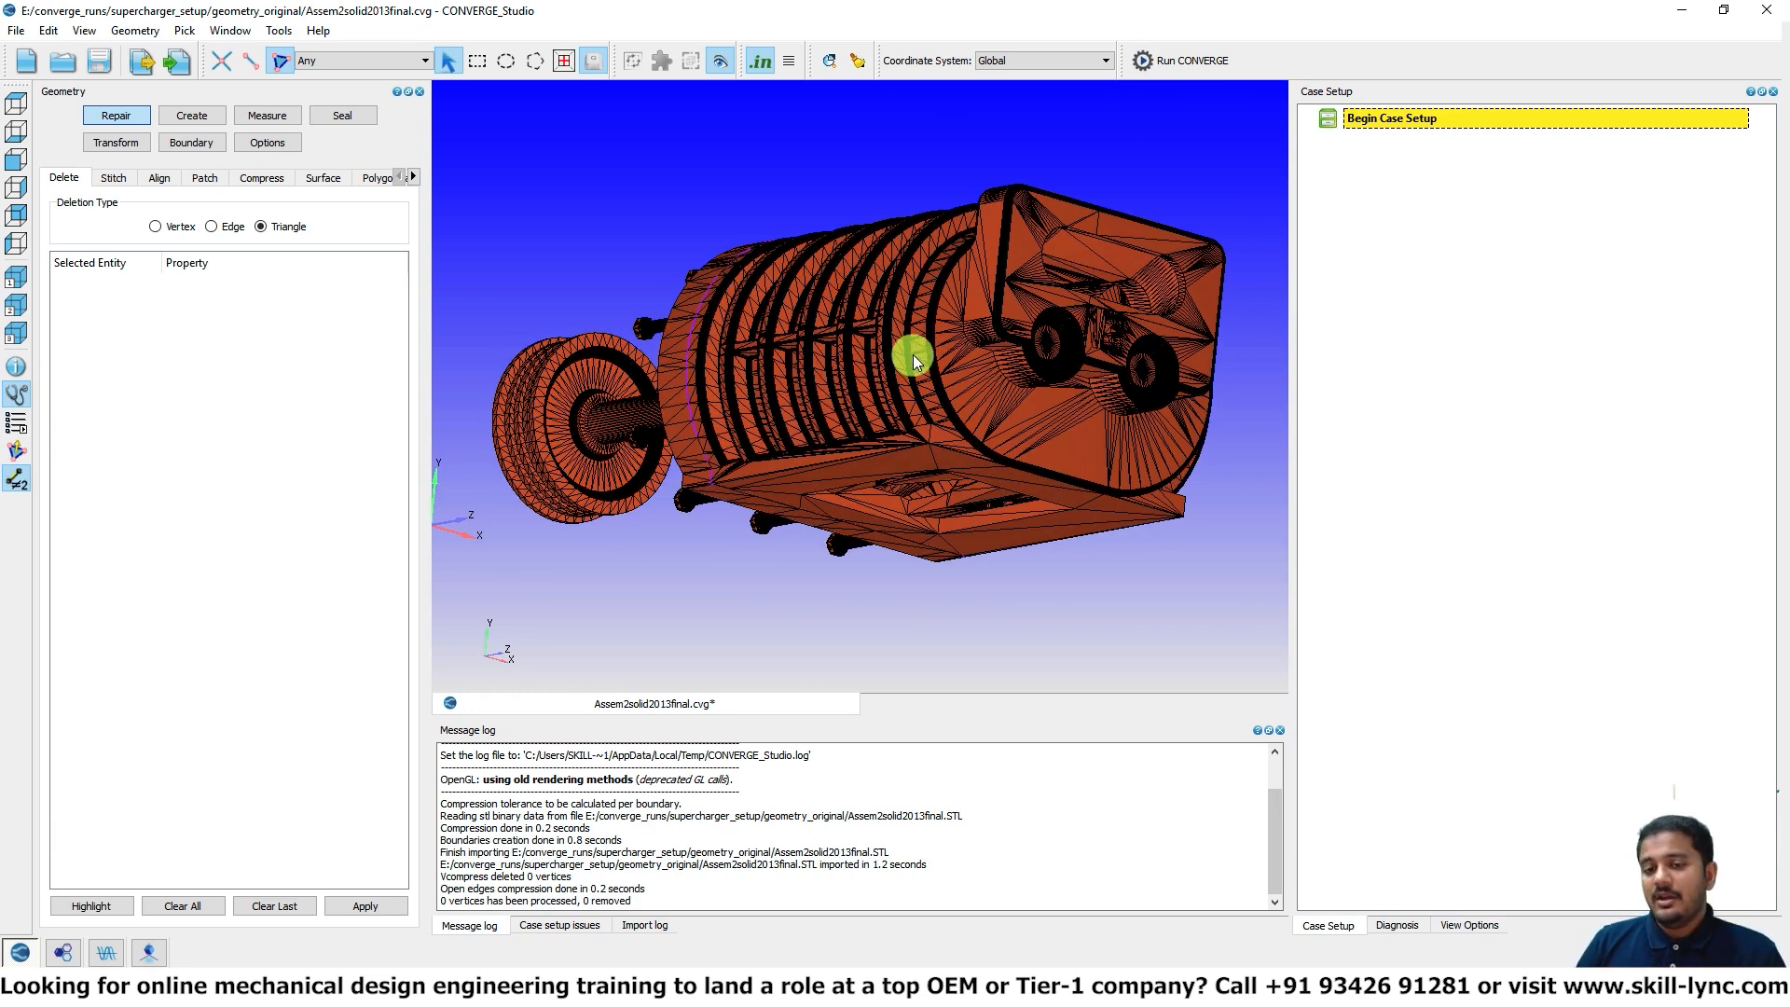
drag(923, 310, 971, 425)
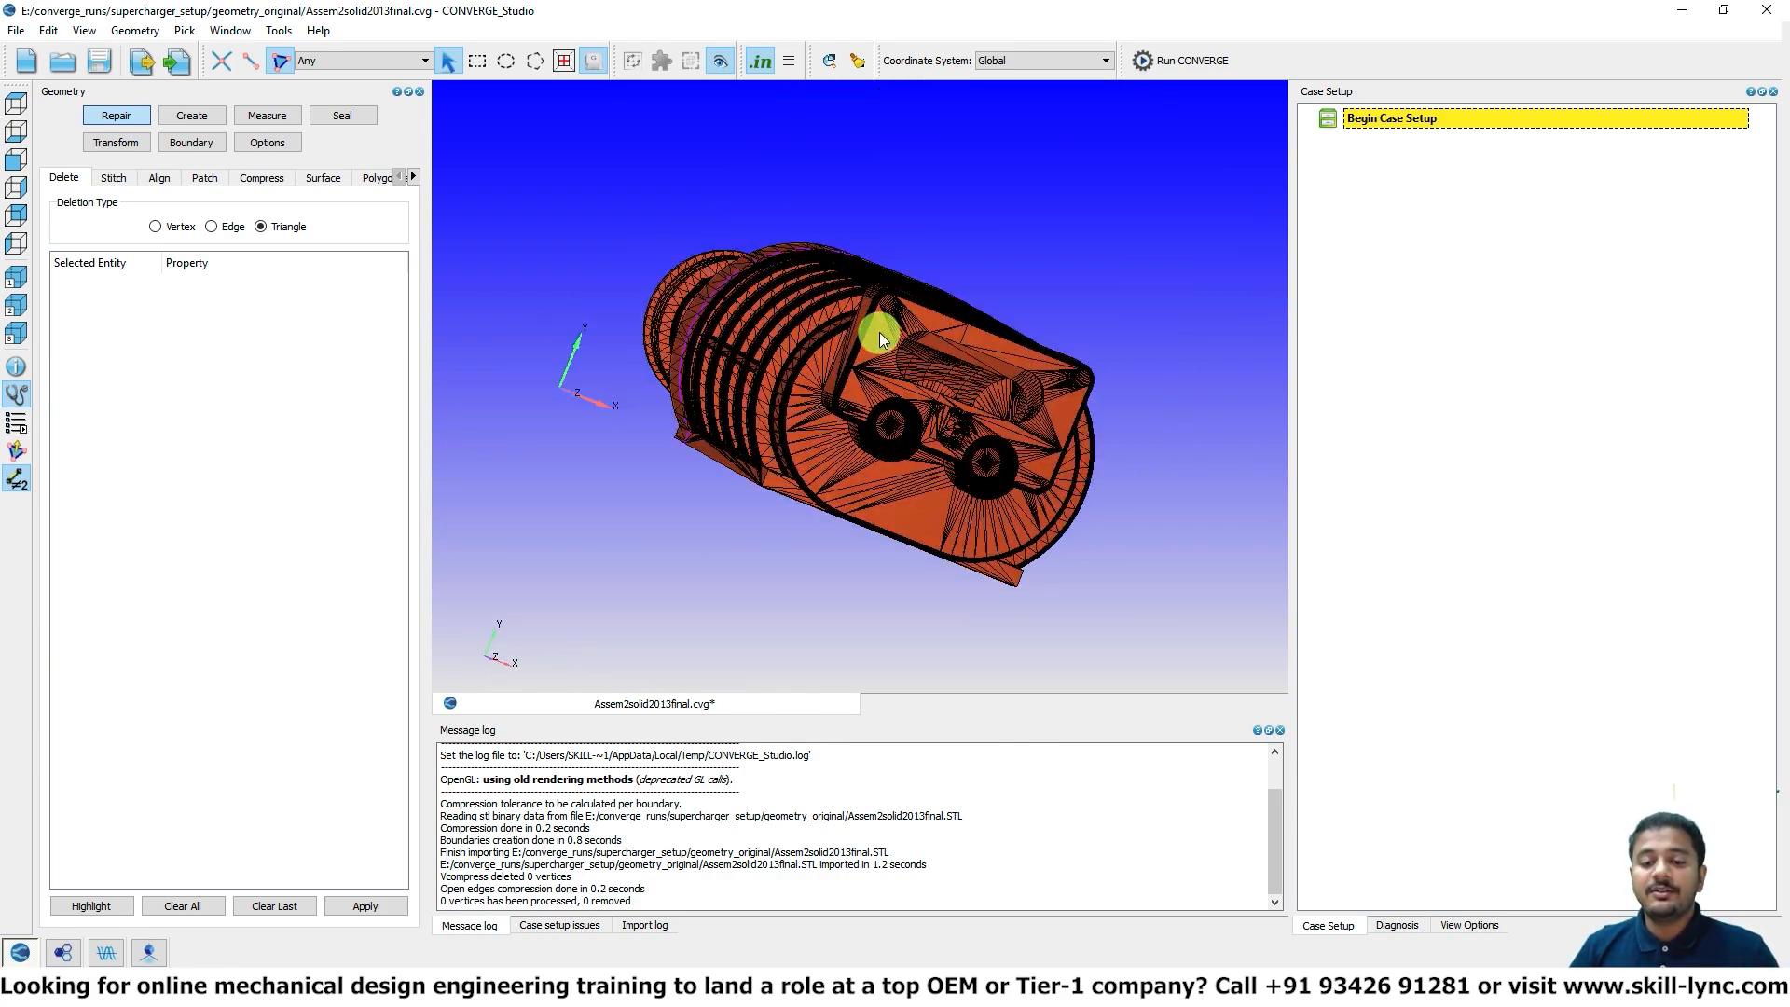
drag(1085, 459, 727, 420)
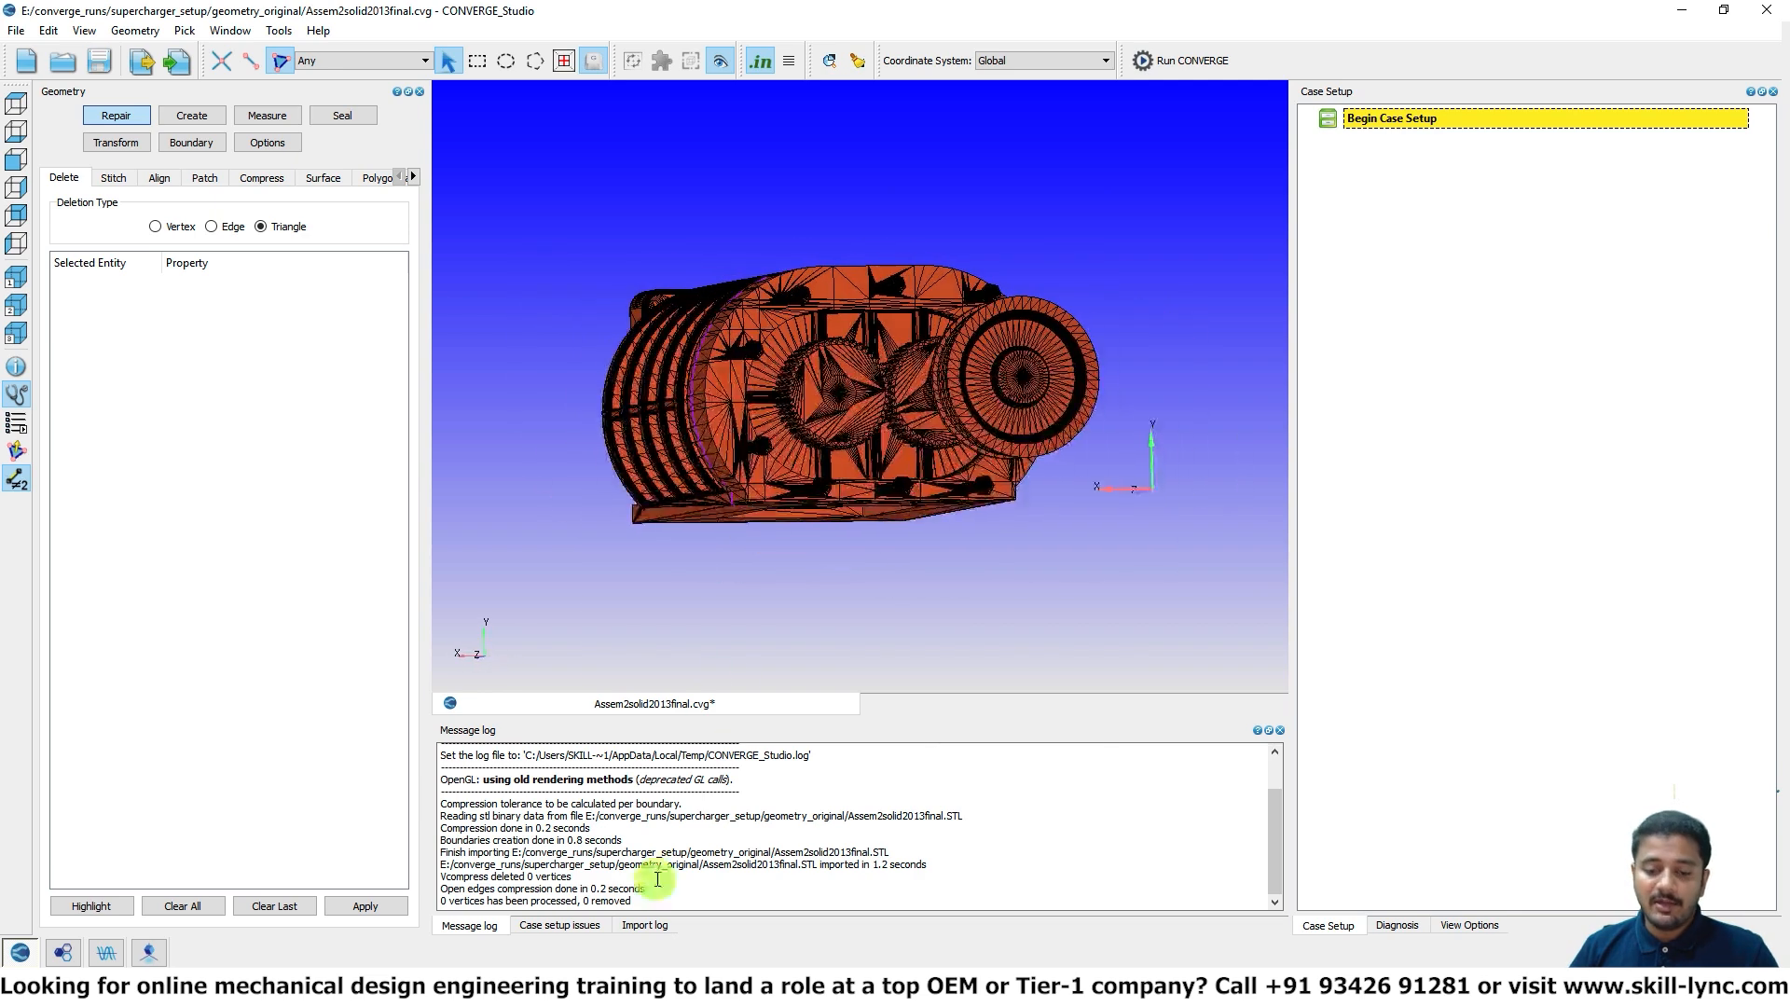
mouse_move(471, 984)
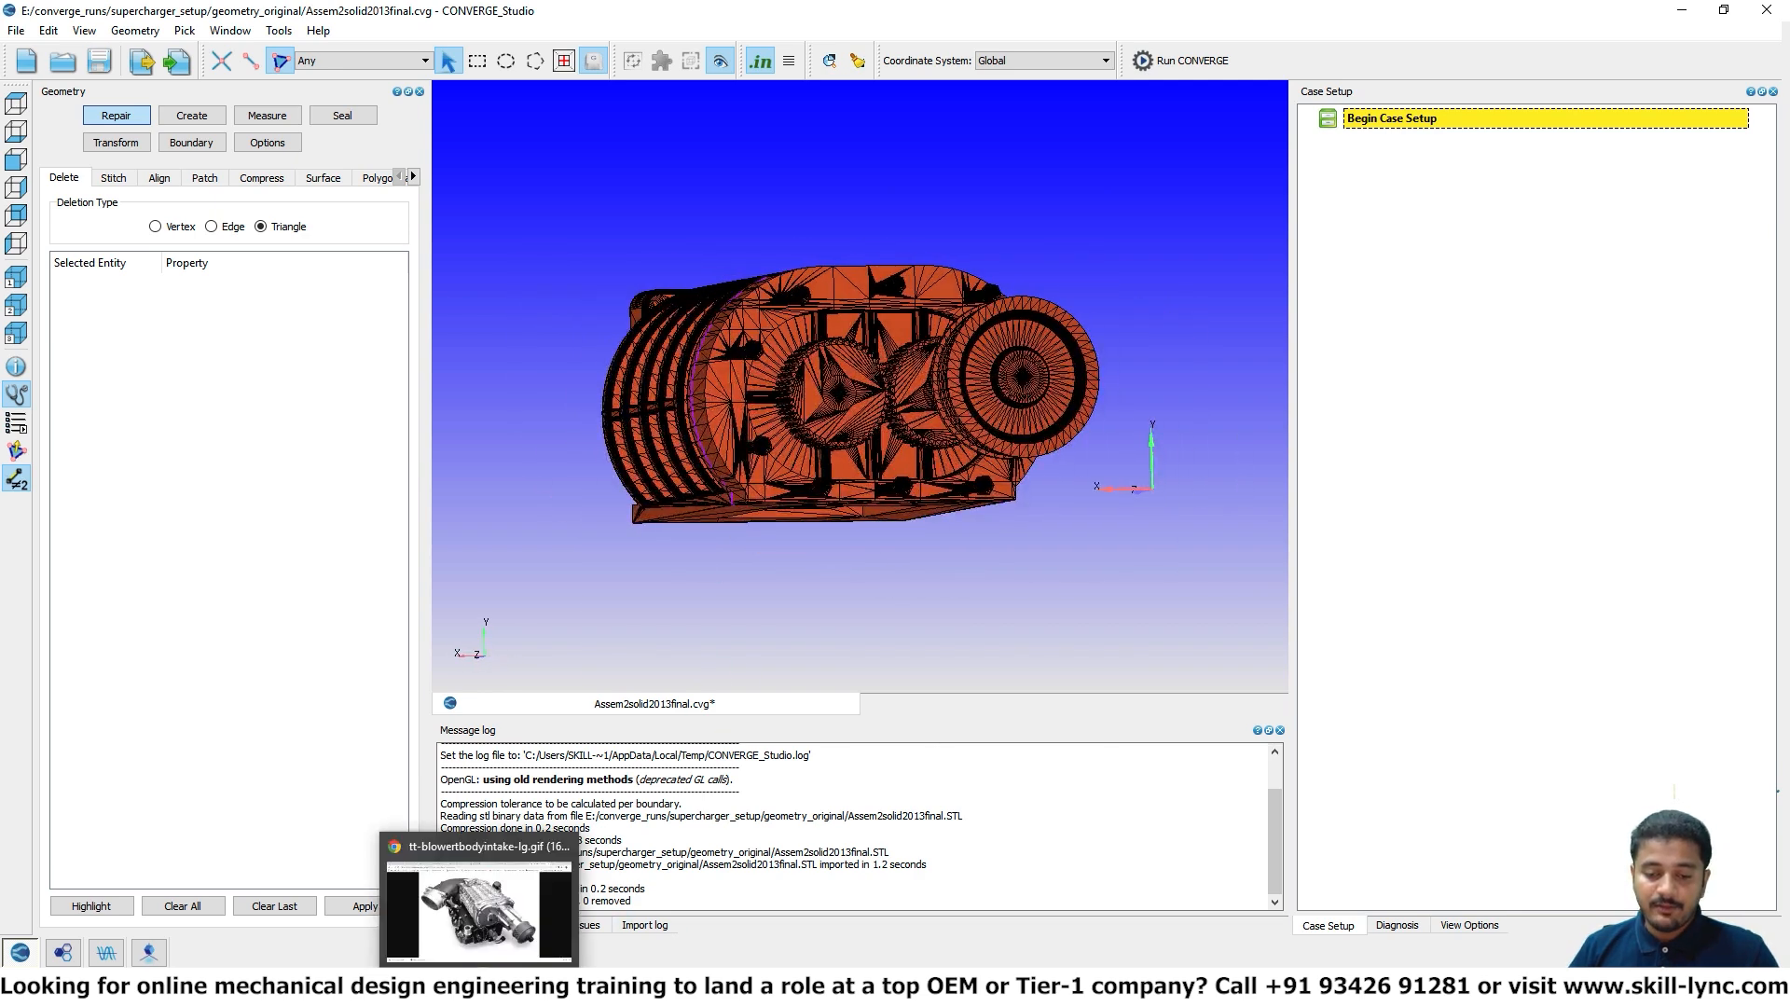
click(481, 920)
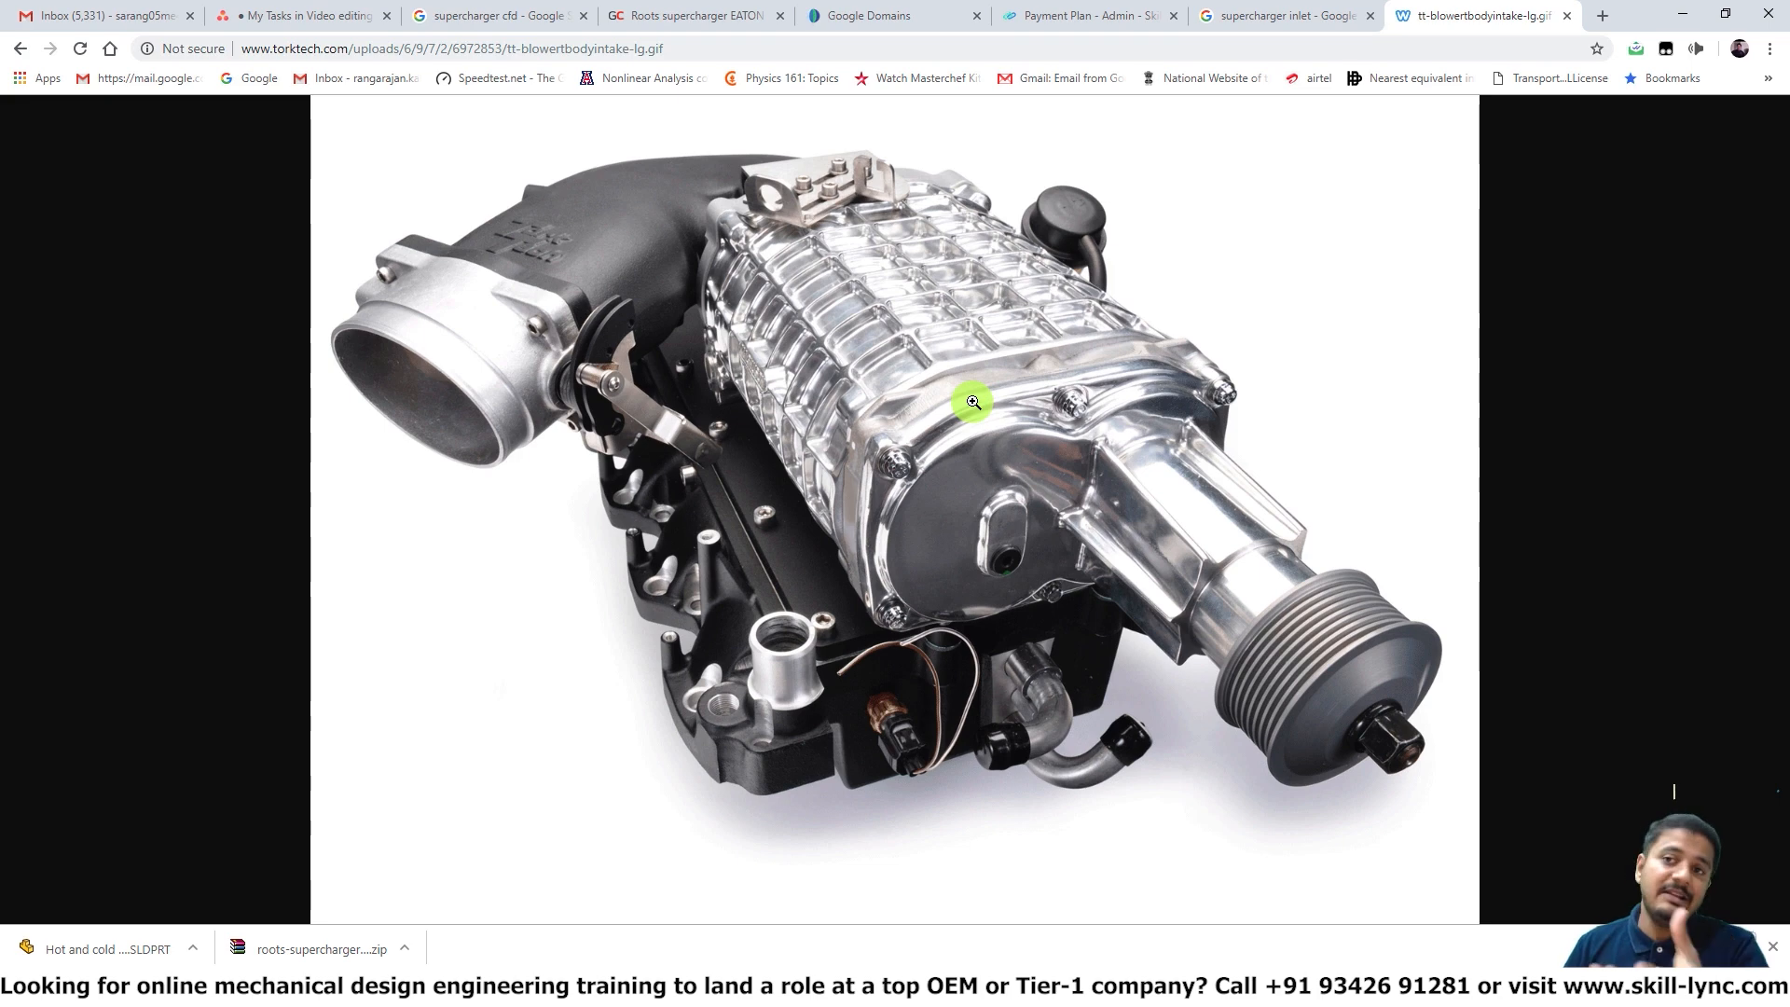
click(648, 987)
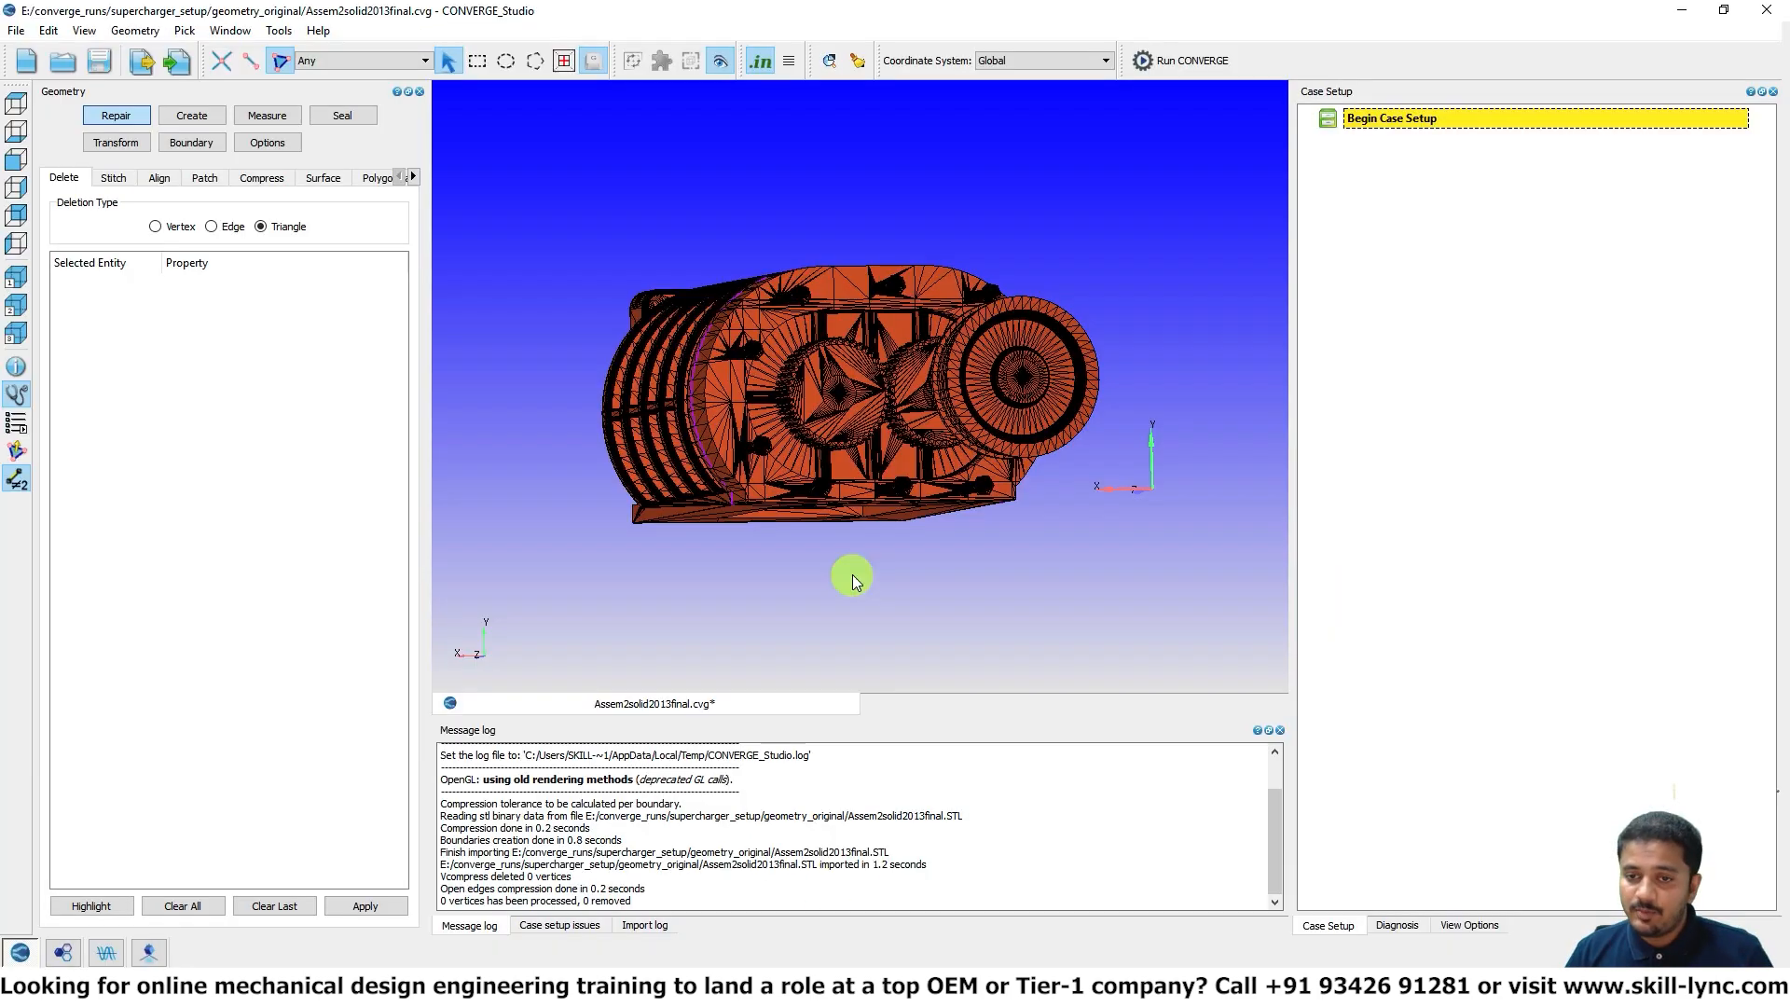
Step: Inspect the rectangular opening and rotors of the supercharger housing, and save the Assem2solid2013final.cvg geometry
drag(892, 432, 871, 356)
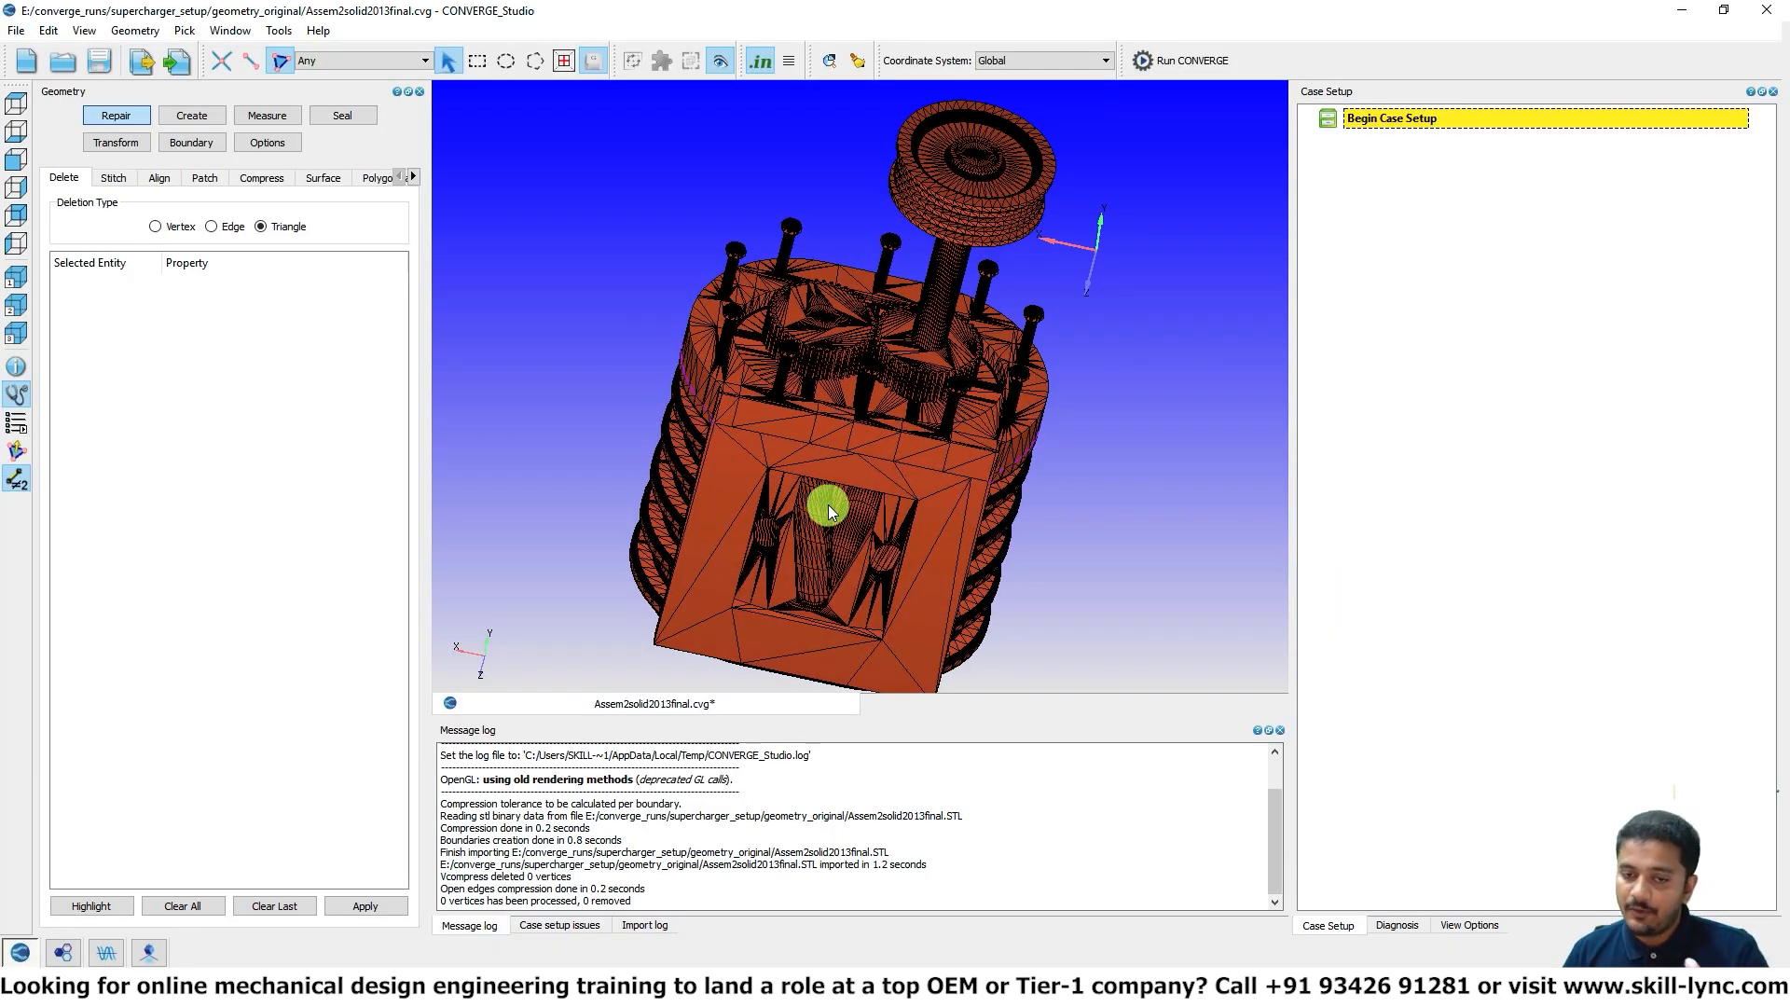
drag(855, 380, 849, 421)
scroll(849, 421, down, 2)
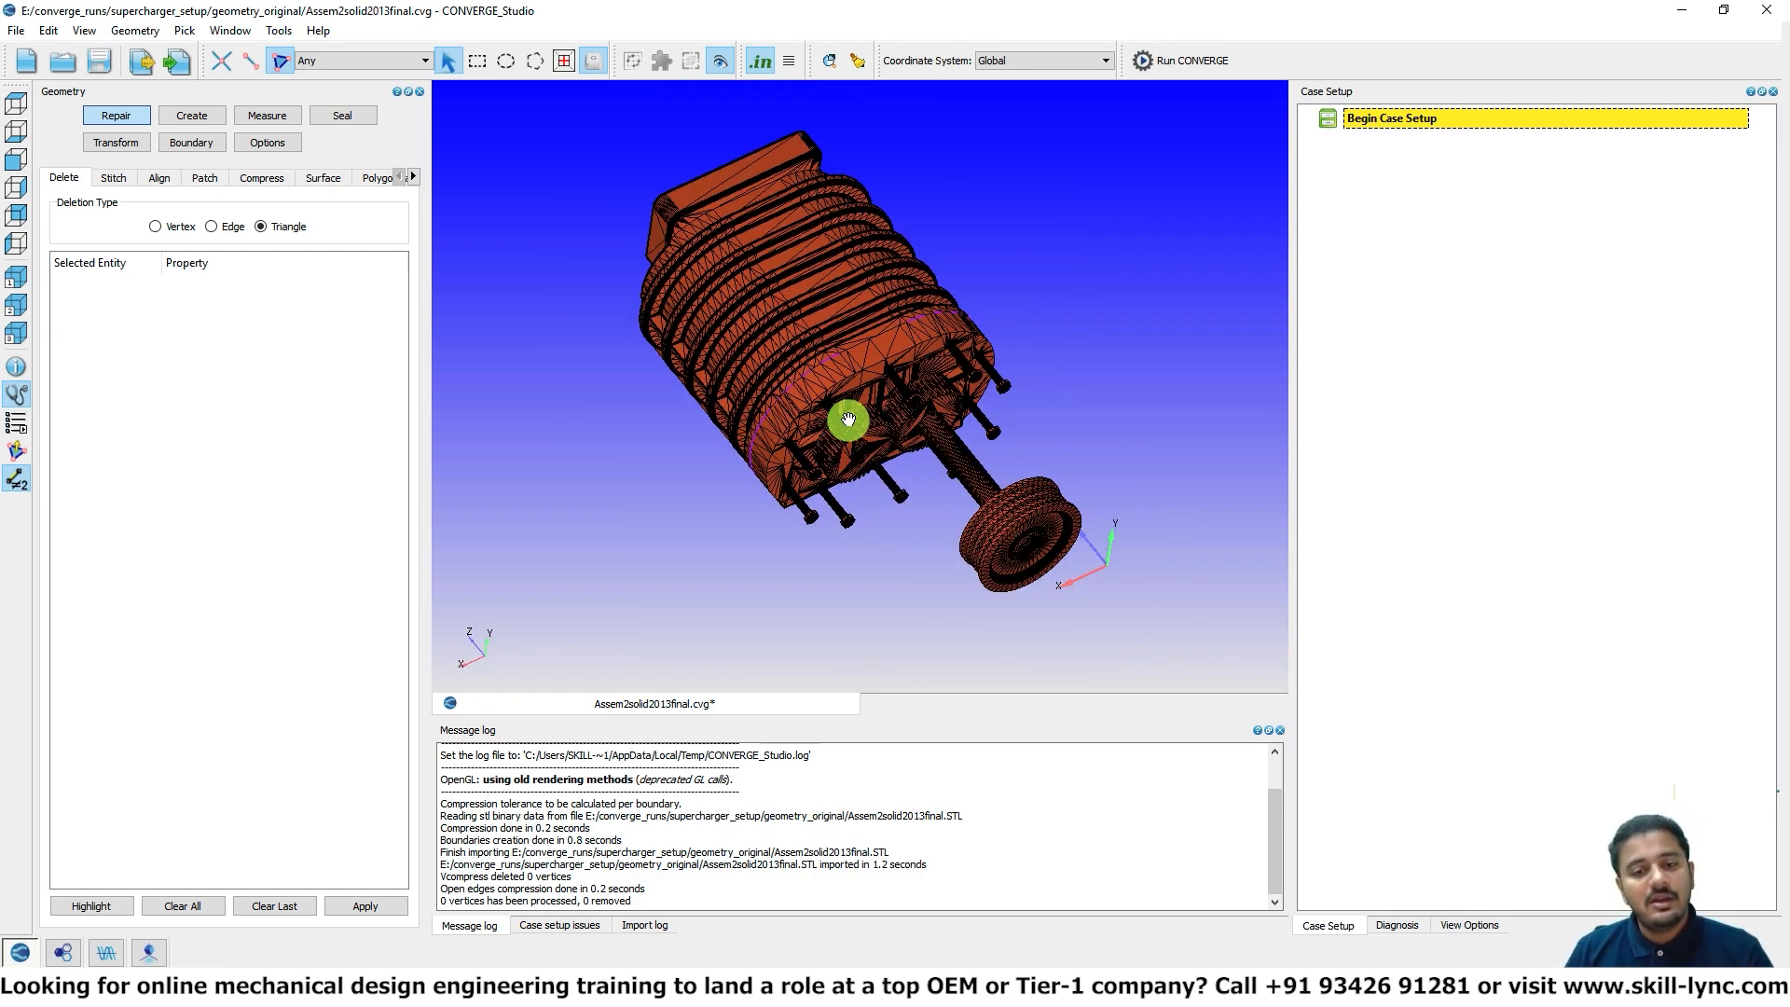
drag(848, 420, 802, 302)
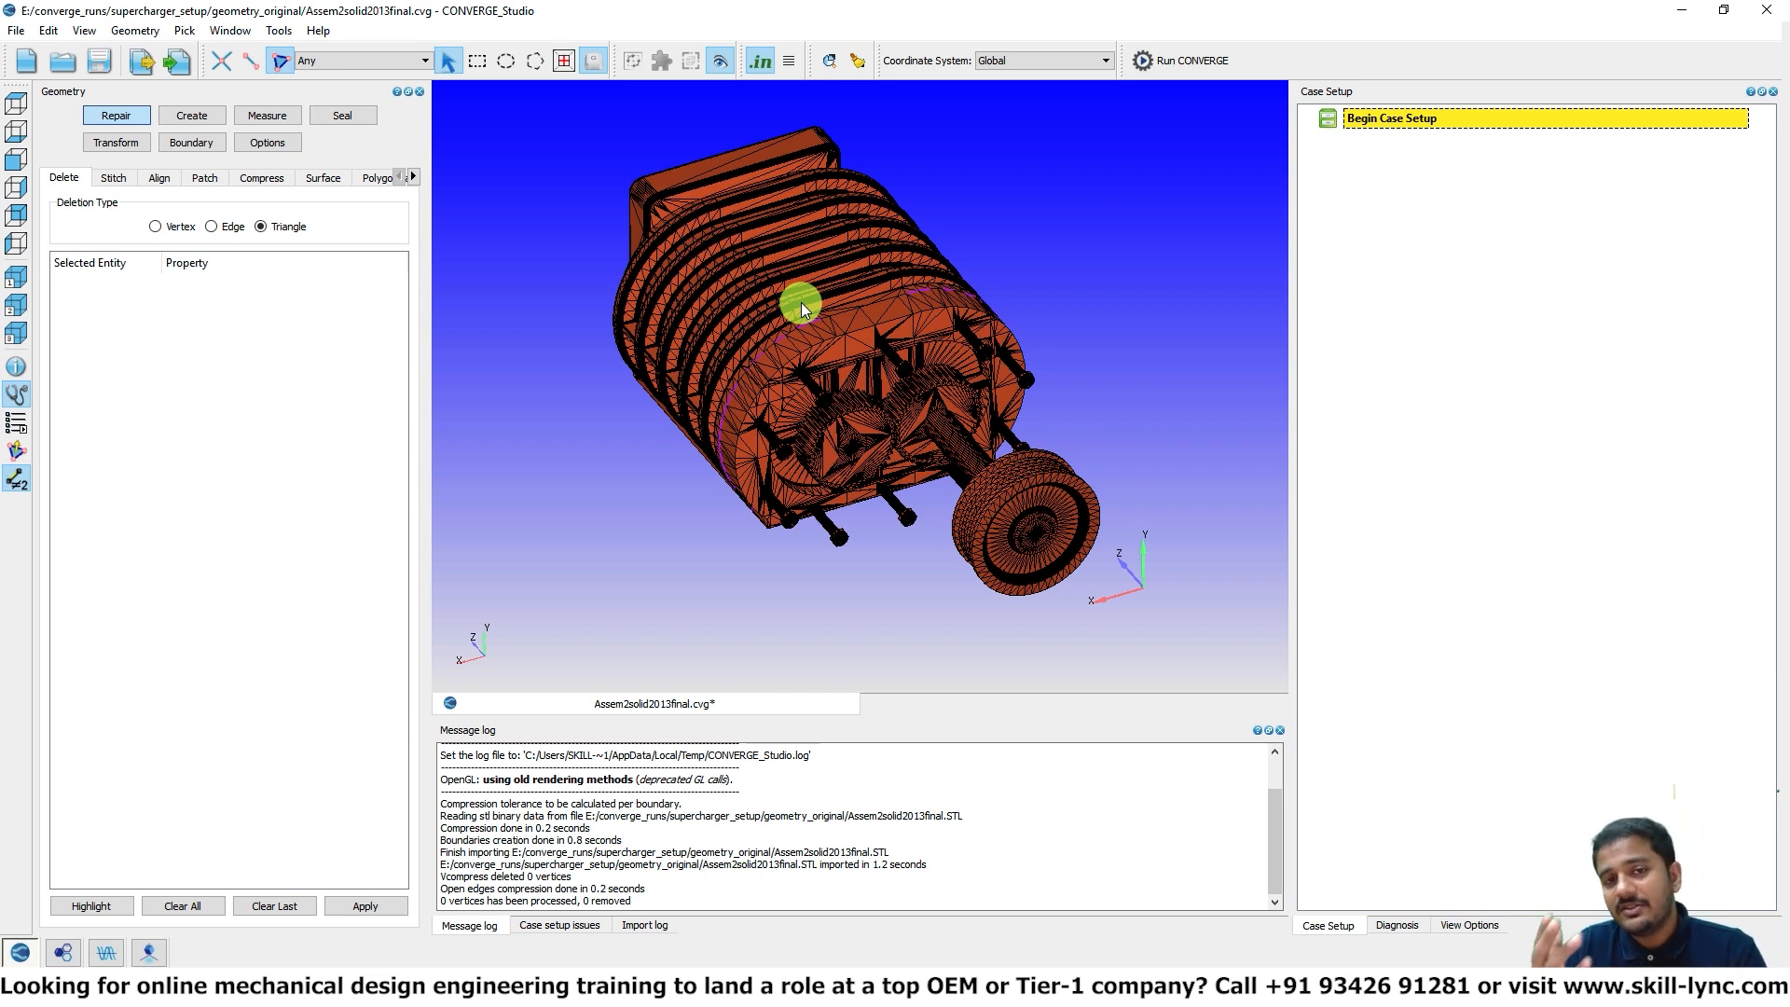
key(ctrl+s)
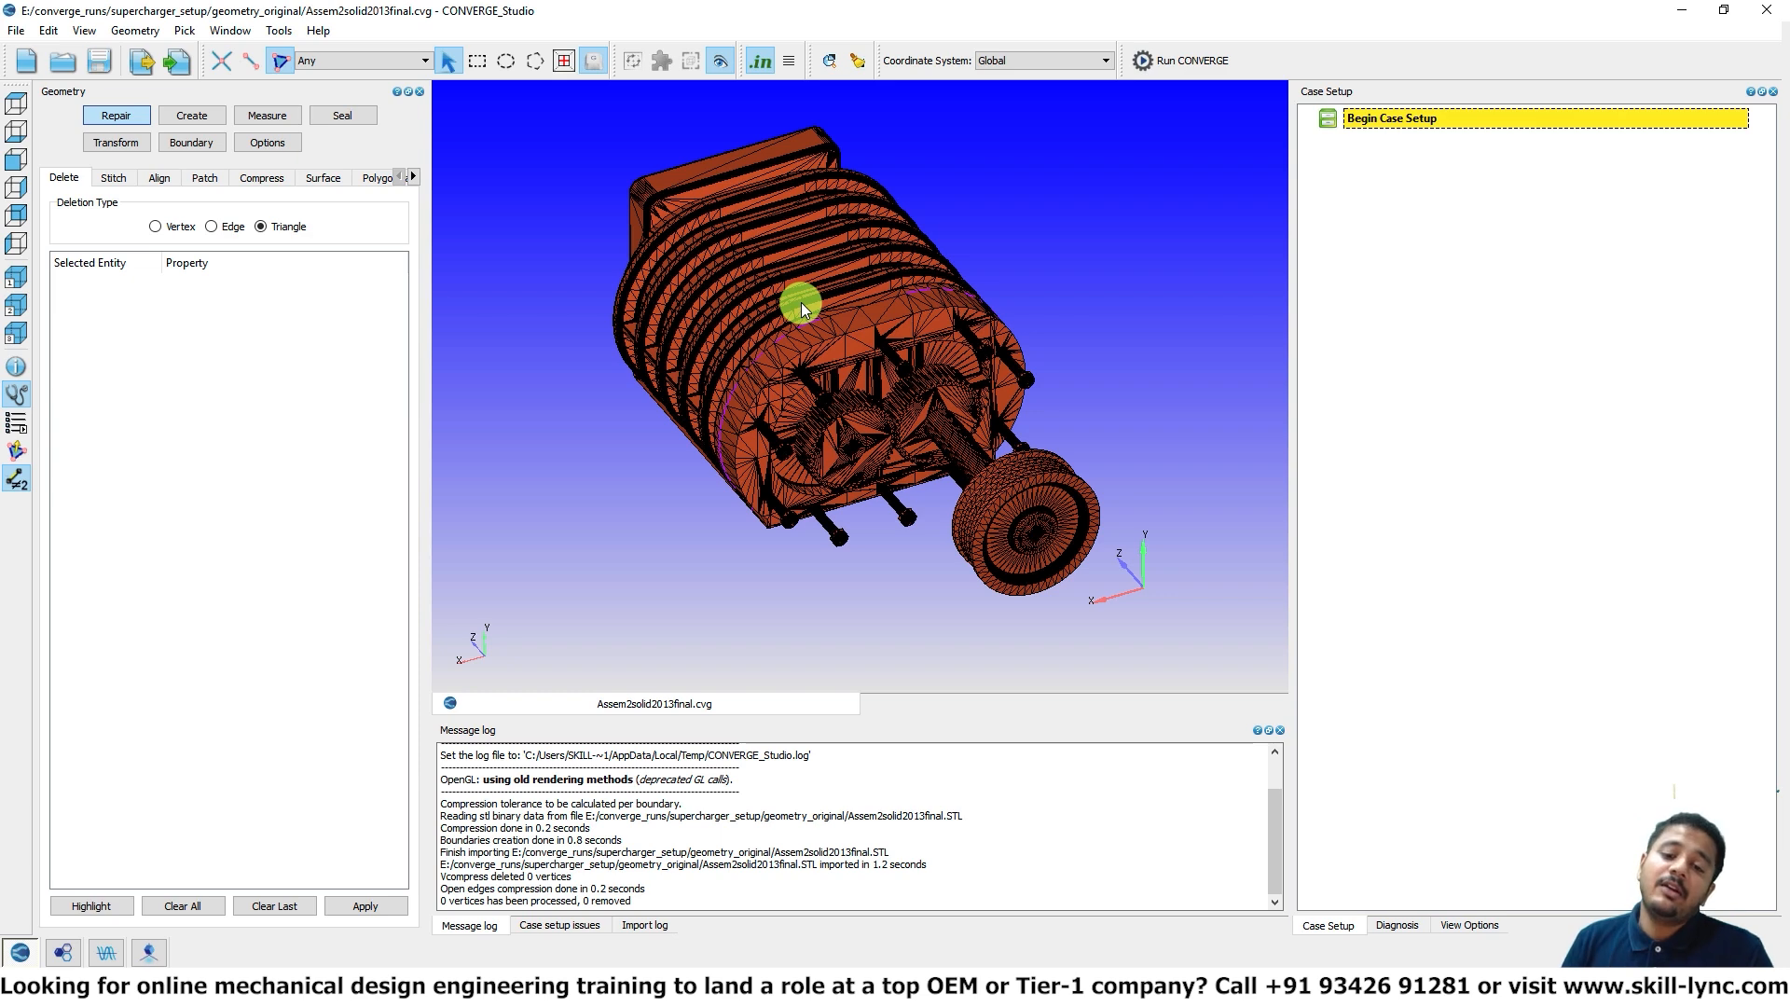
Step: Create seven additional geometry boundaries at once, with boundary IDs starting from 2
drag(711, 344, 798, 354)
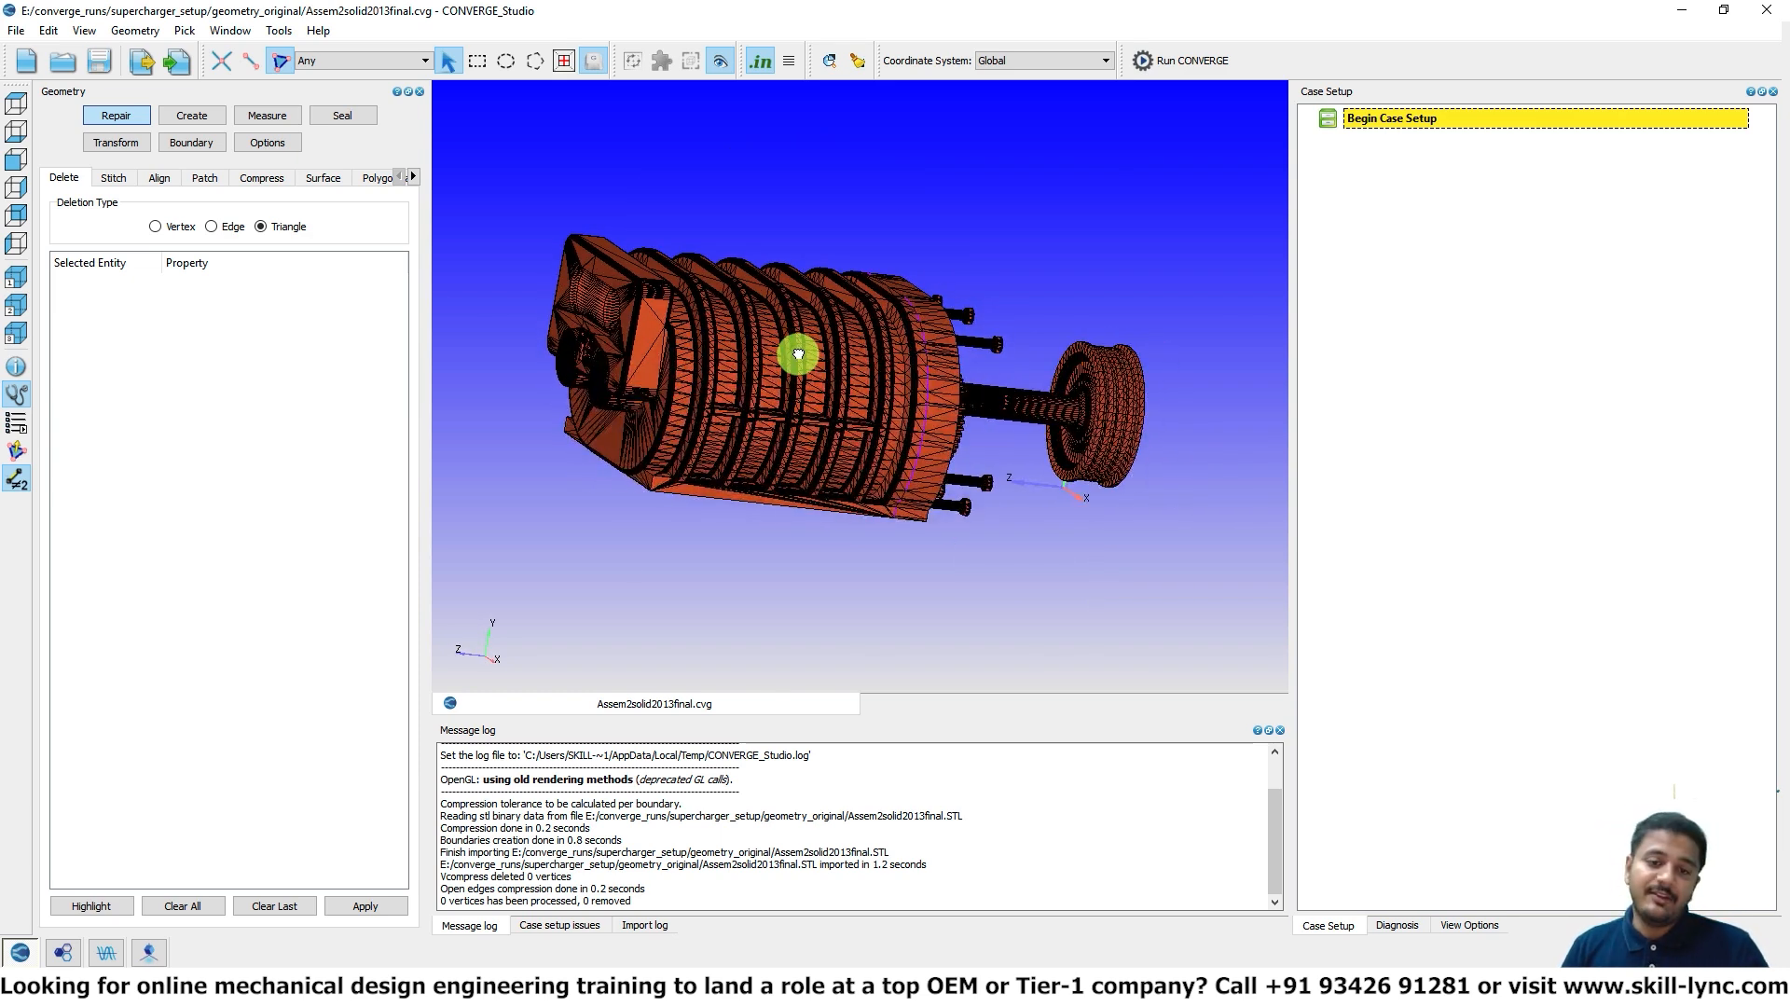
drag(724, 424, 757, 436)
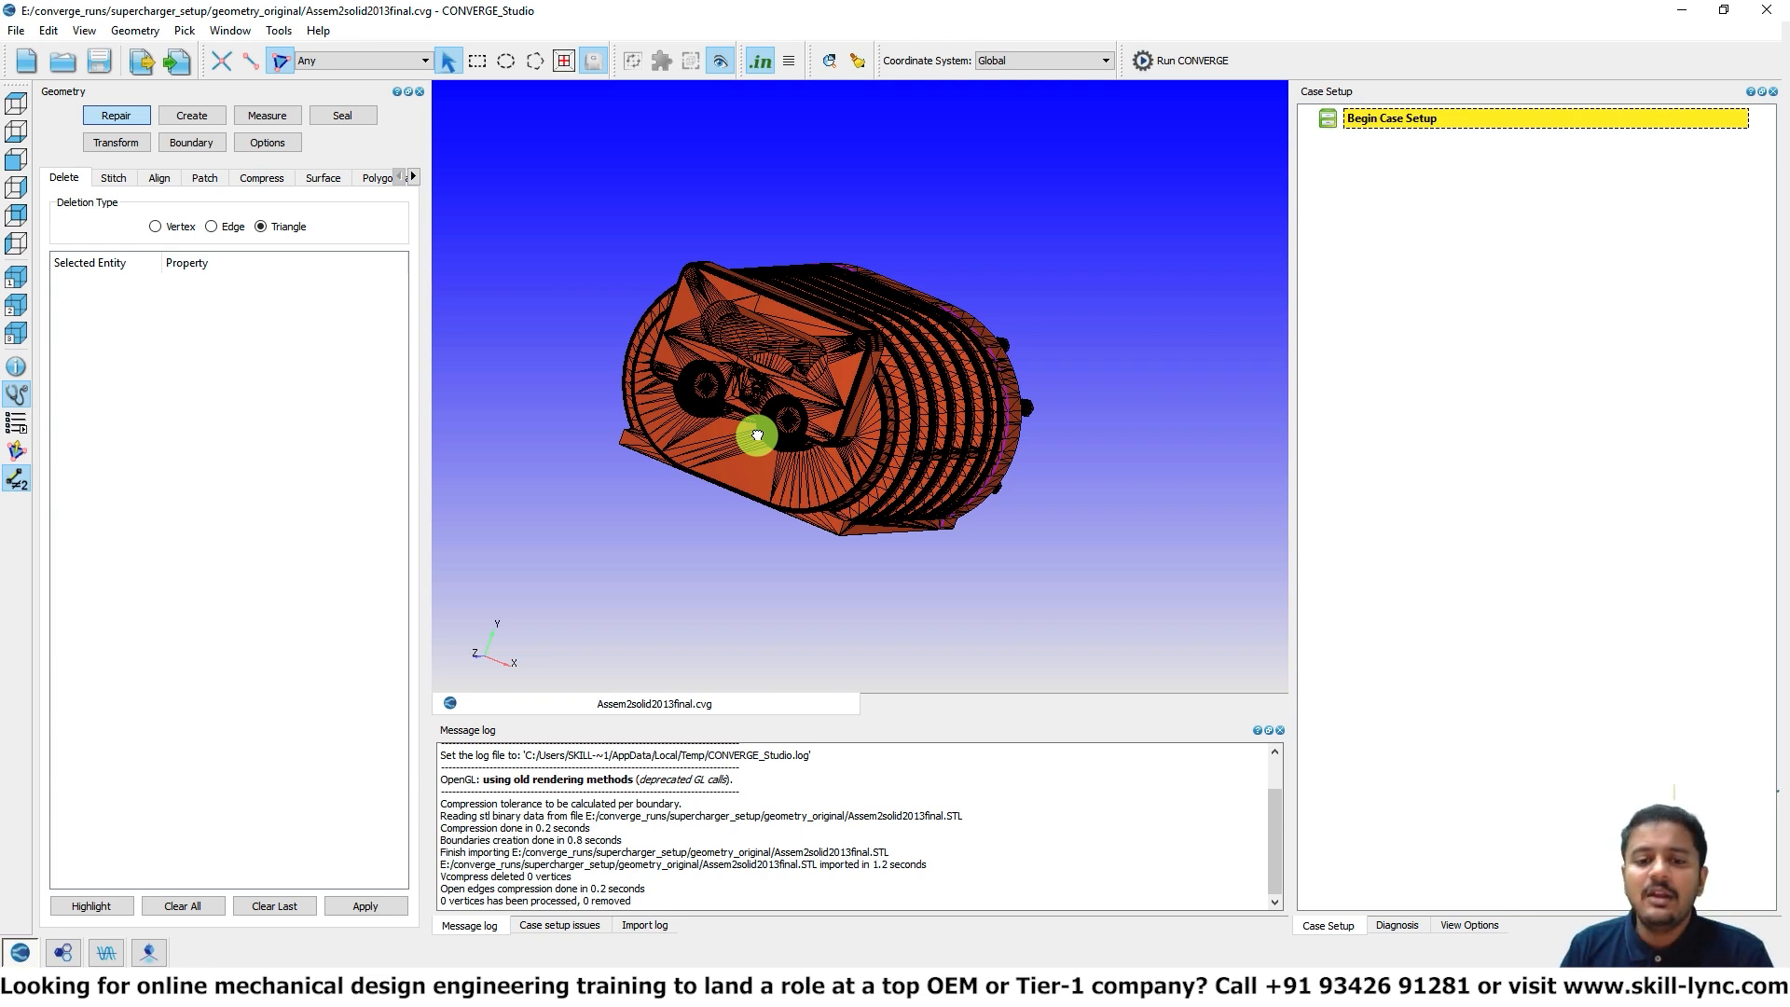
mouse_move(811, 355)
mouse_down()
mouse_move(740, 260)
mouse_move(772, 243)
mouse_move(809, 320)
mouse_up()
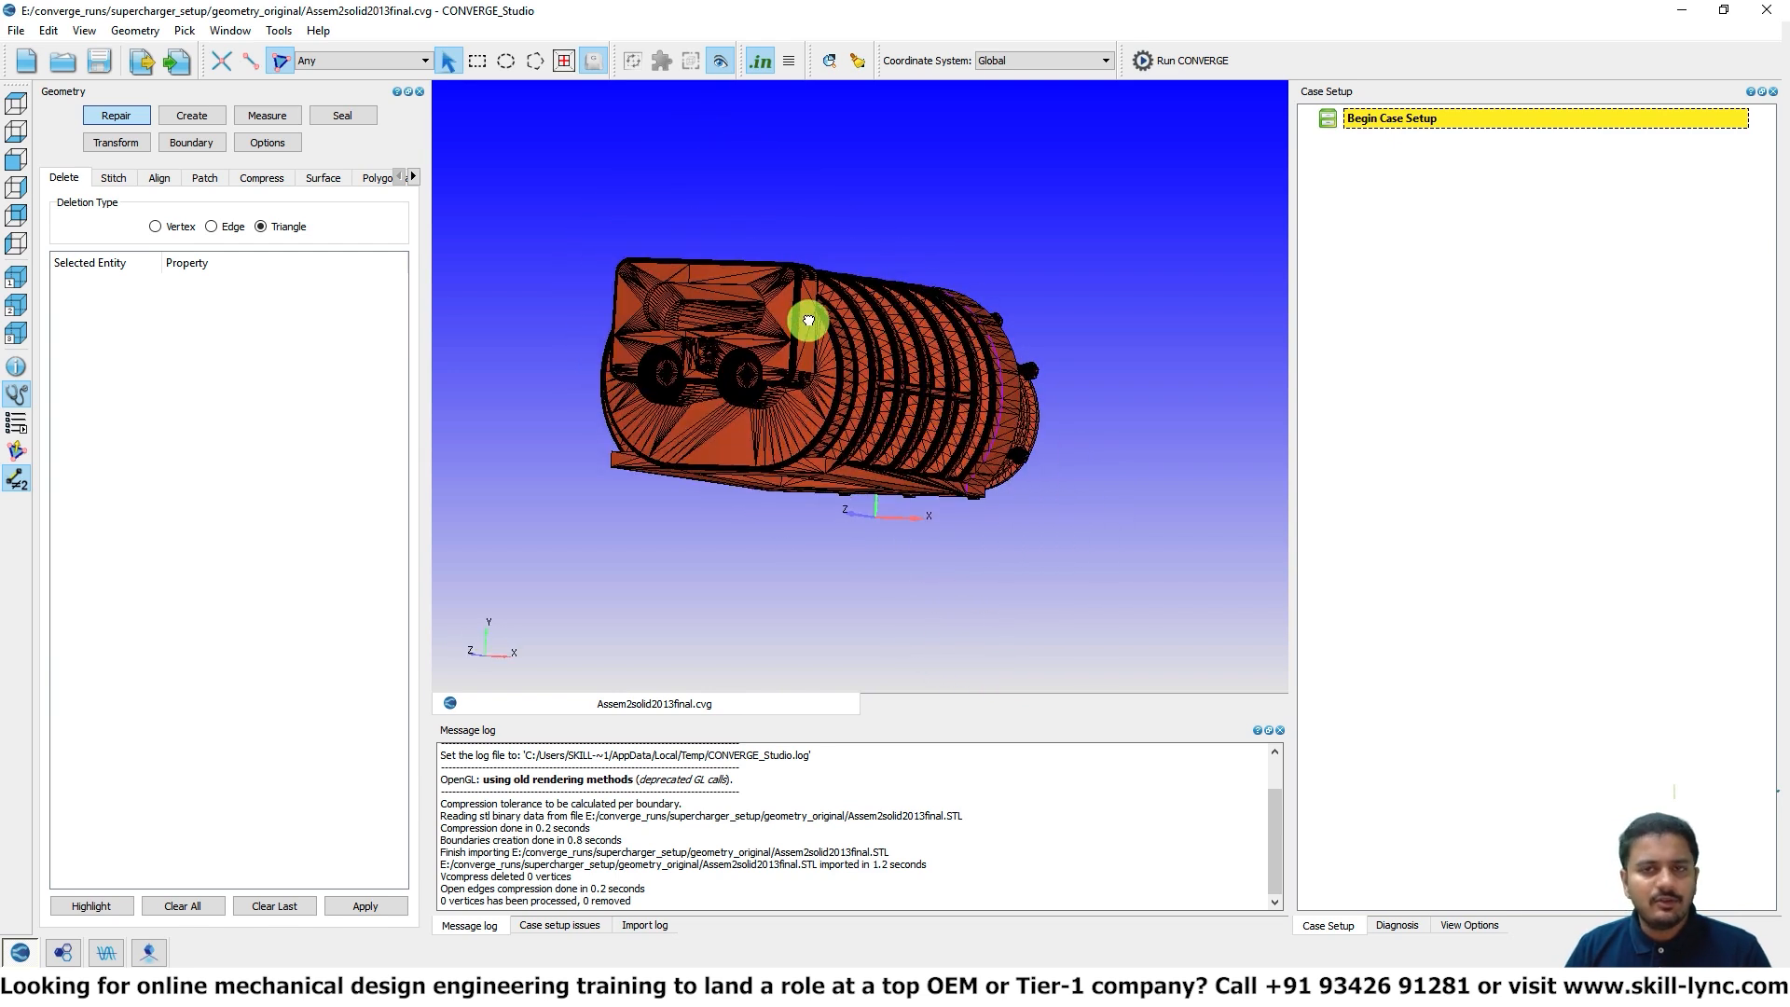
click(184, 145)
click(177, 183)
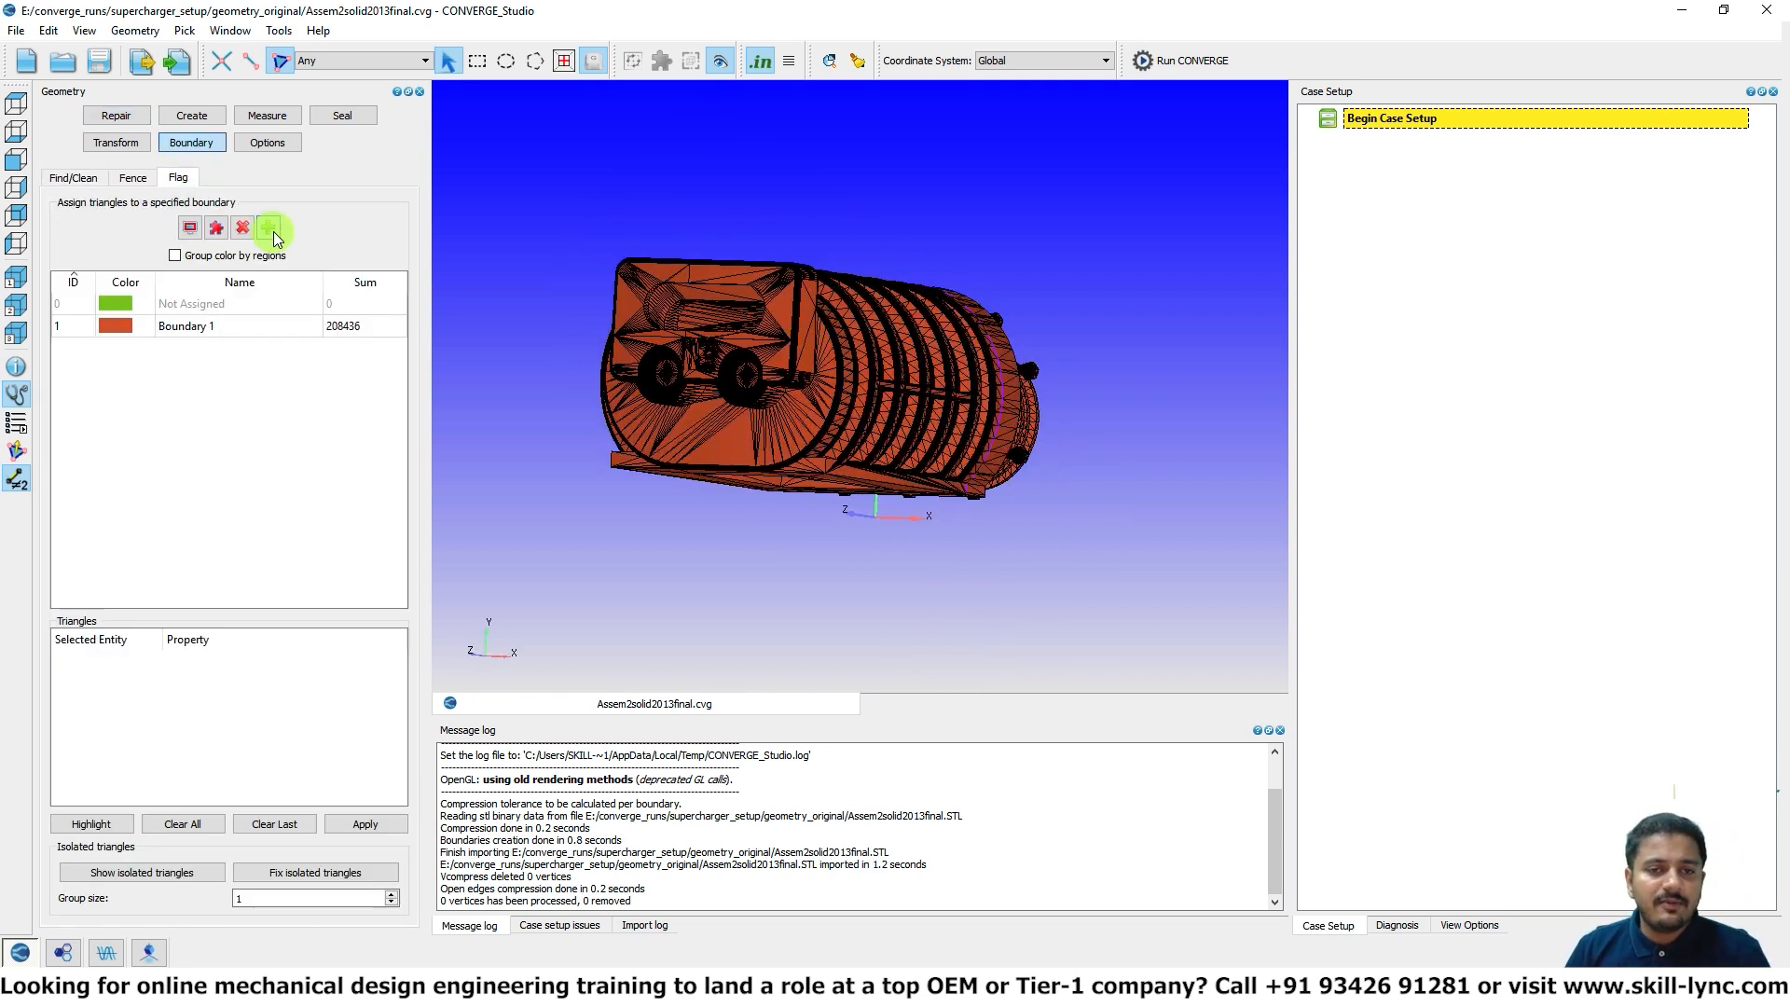
click(269, 229)
click(635, 526)
double_click(643, 575)
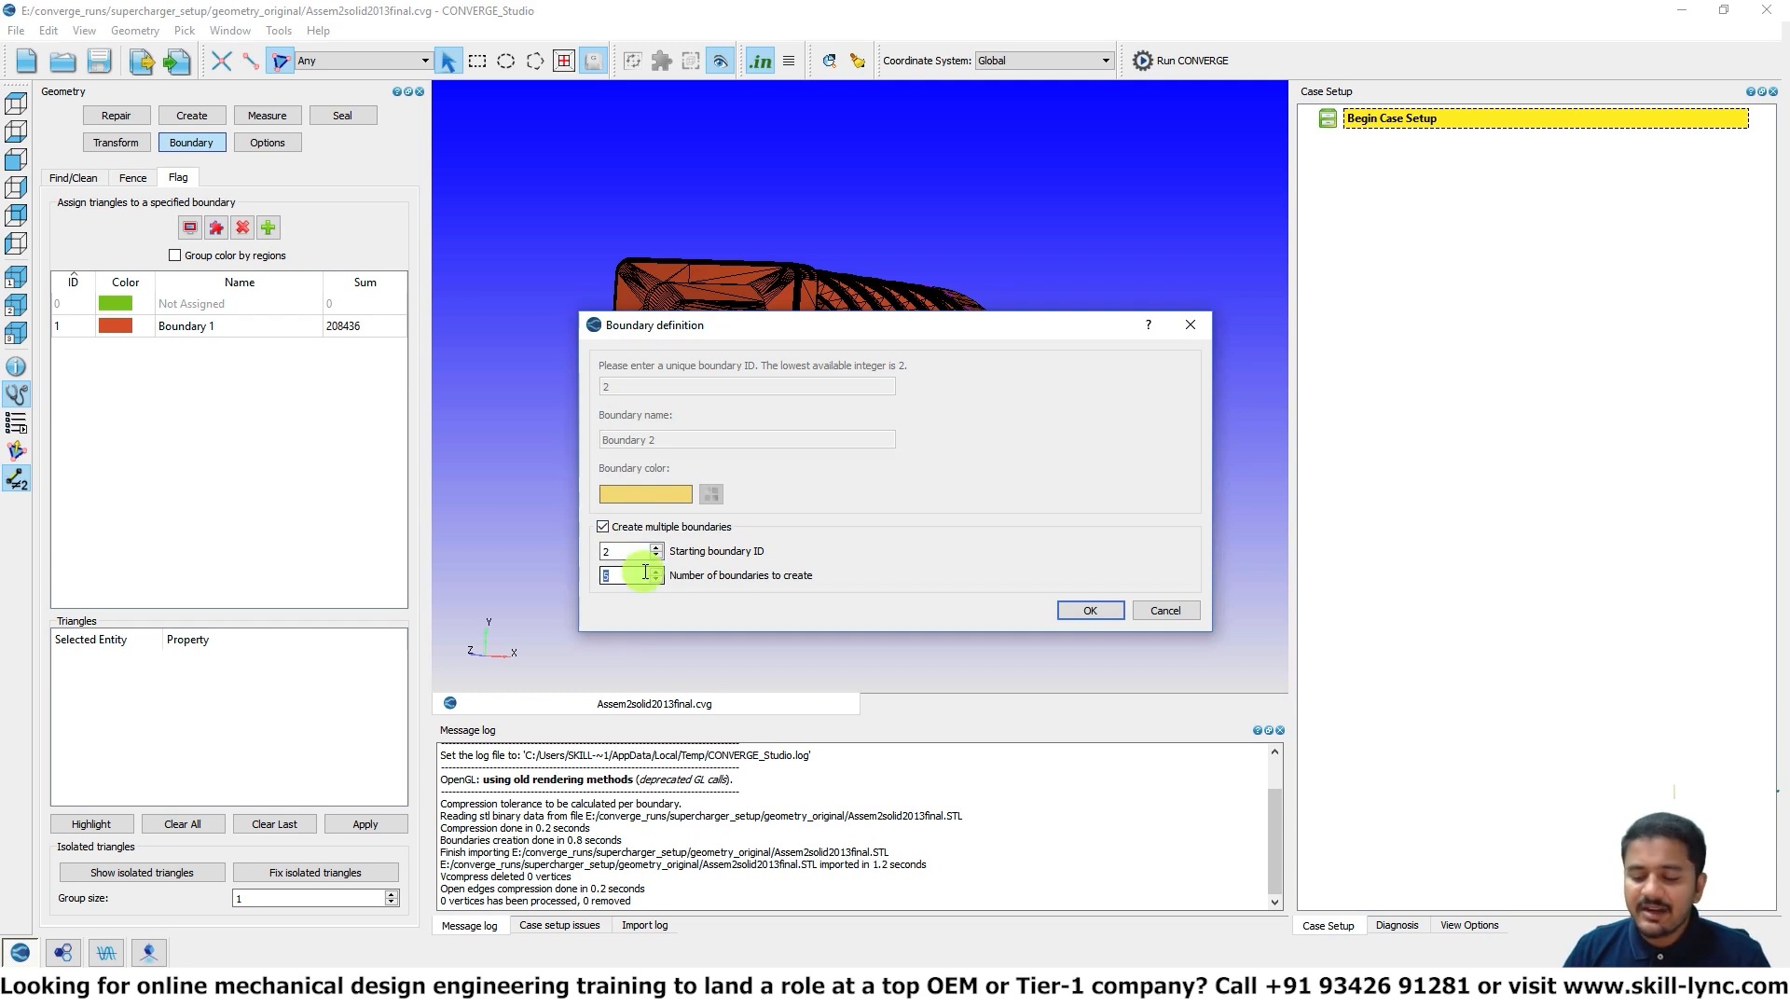
text(7)
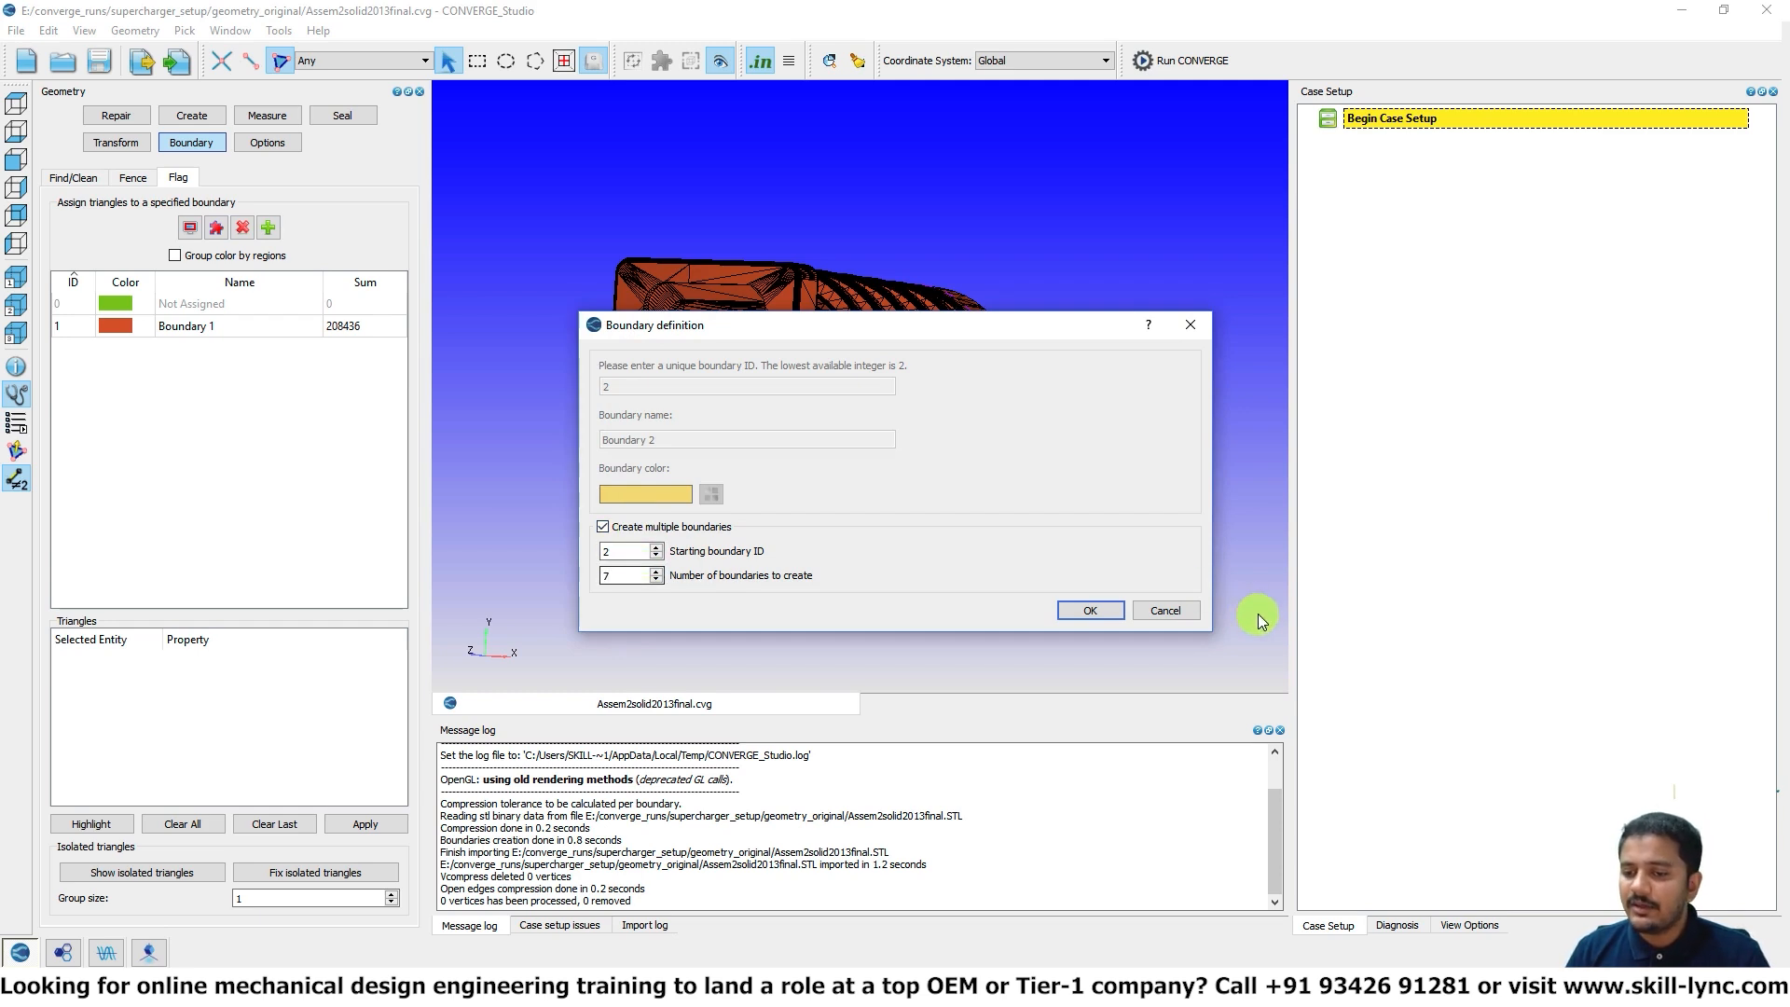
click(1093, 611)
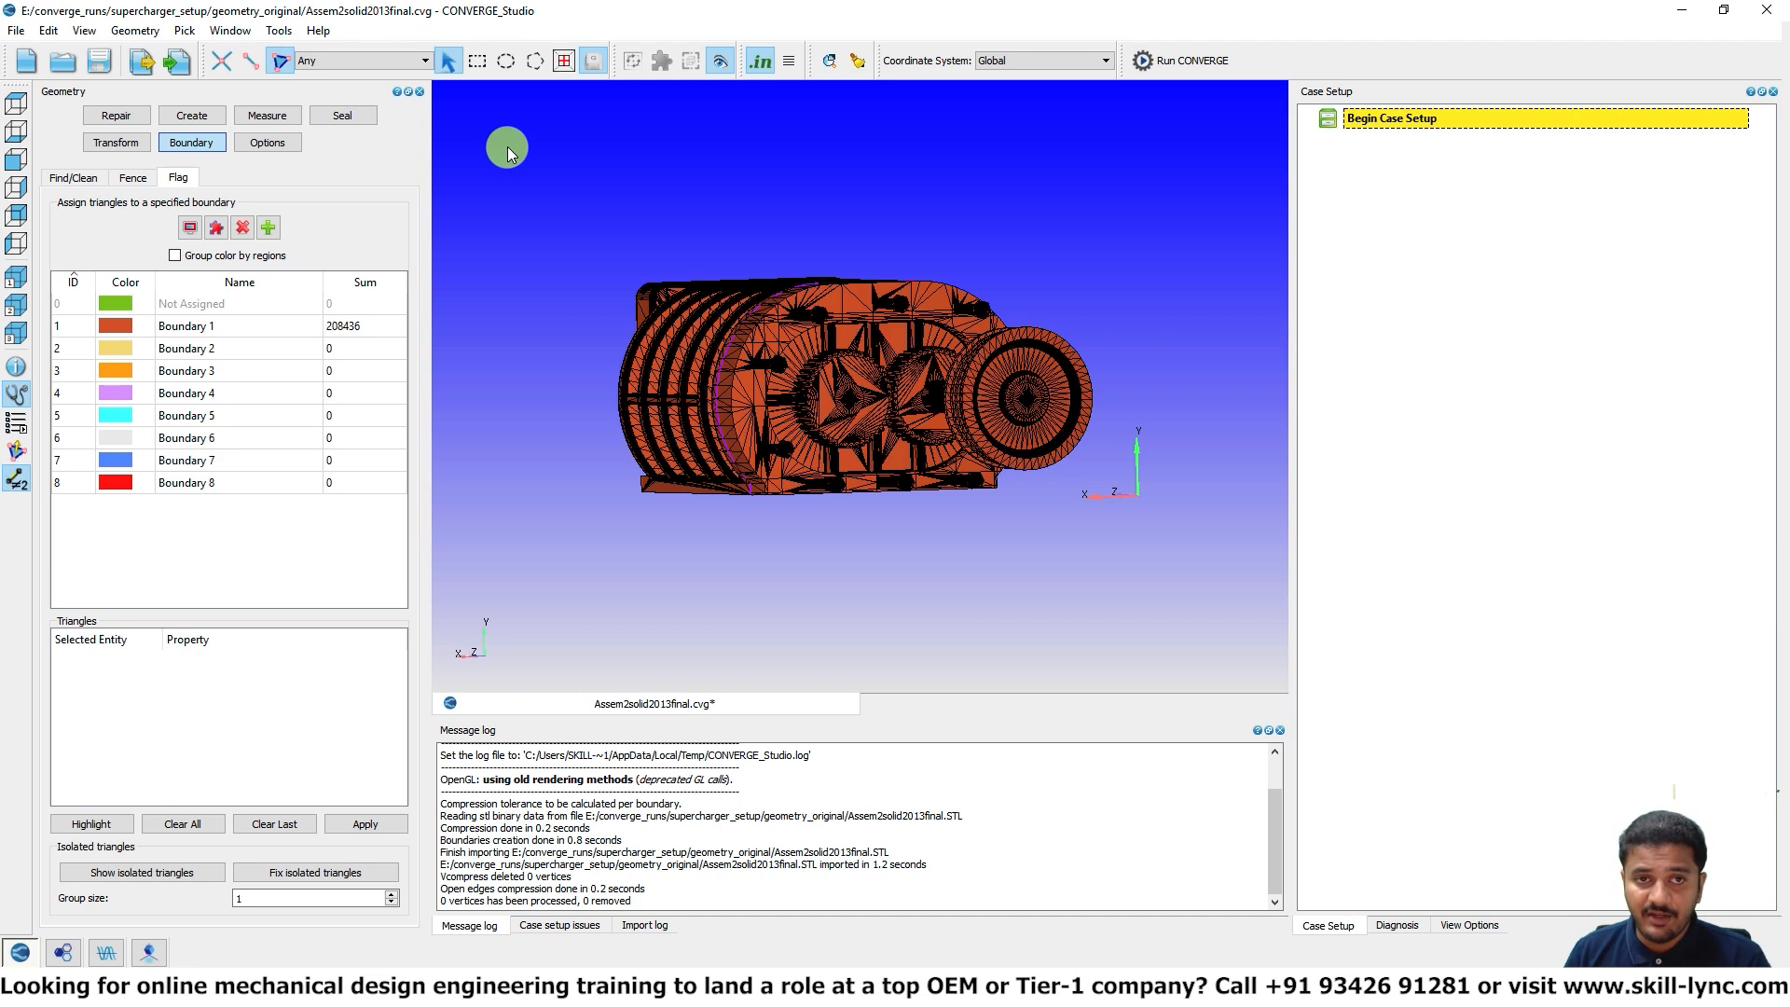
Step: Restrict picking to By Surface and select the drive pulley's triangles
click(373, 61)
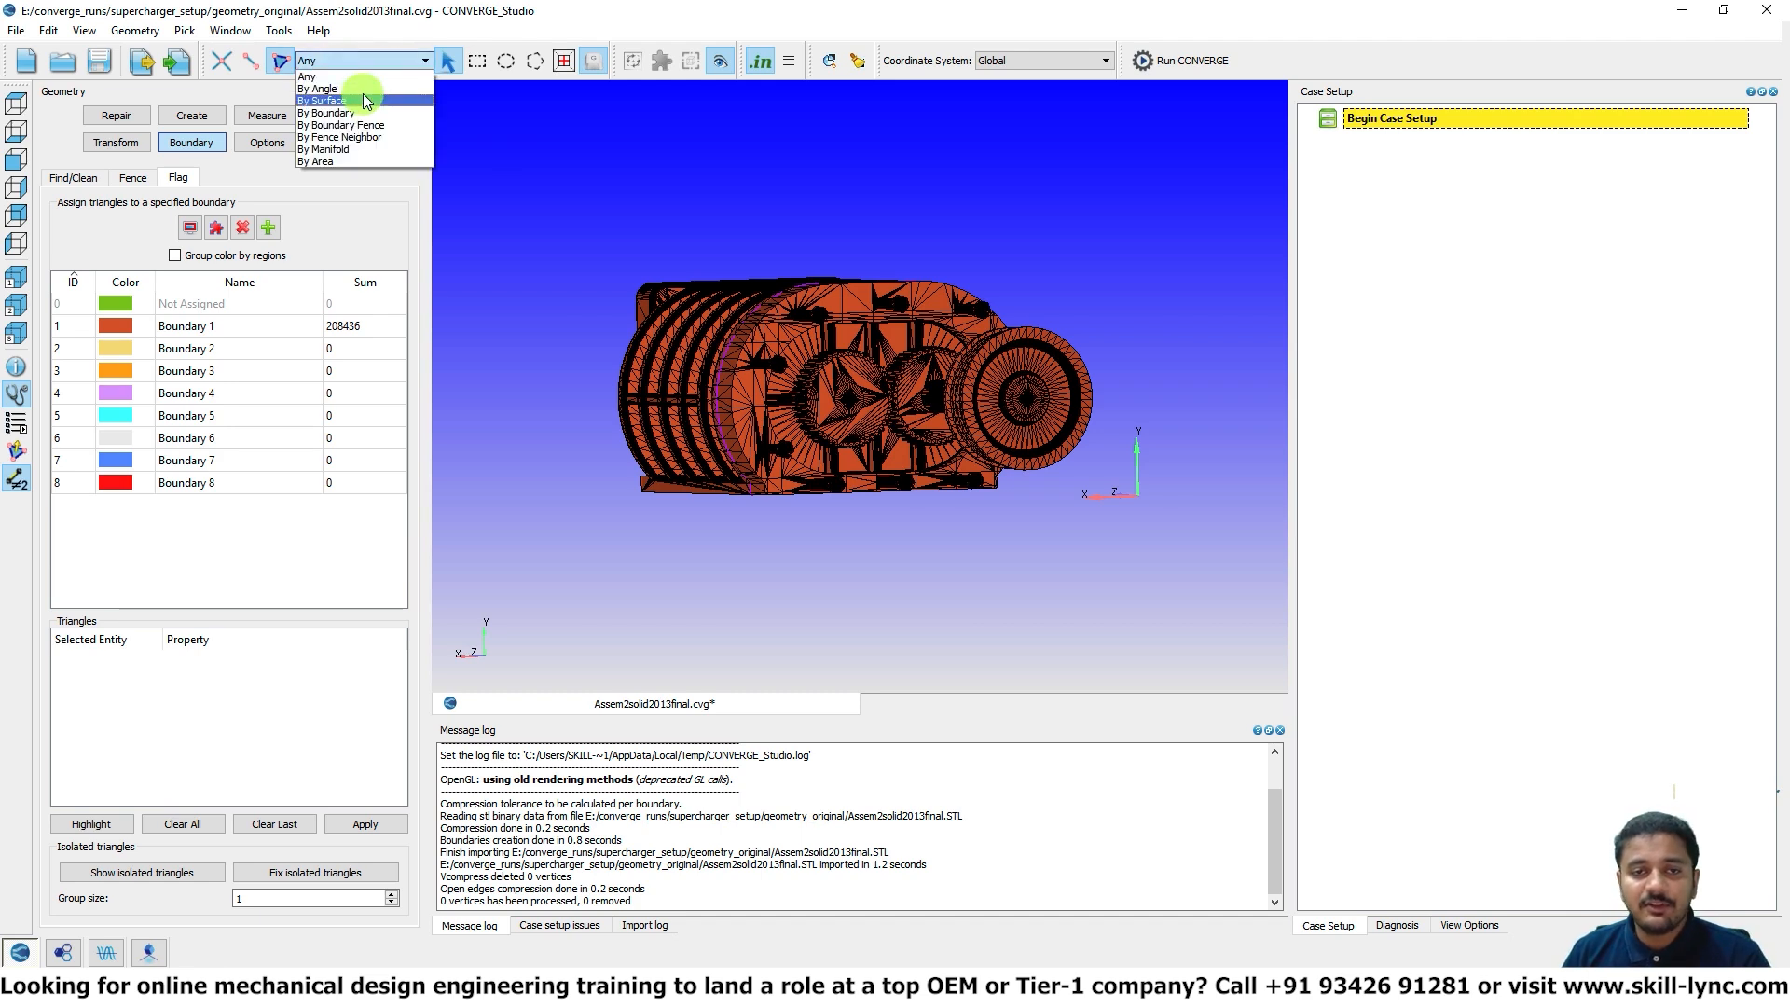
click(350, 110)
scroll(1117, 490, up, 3)
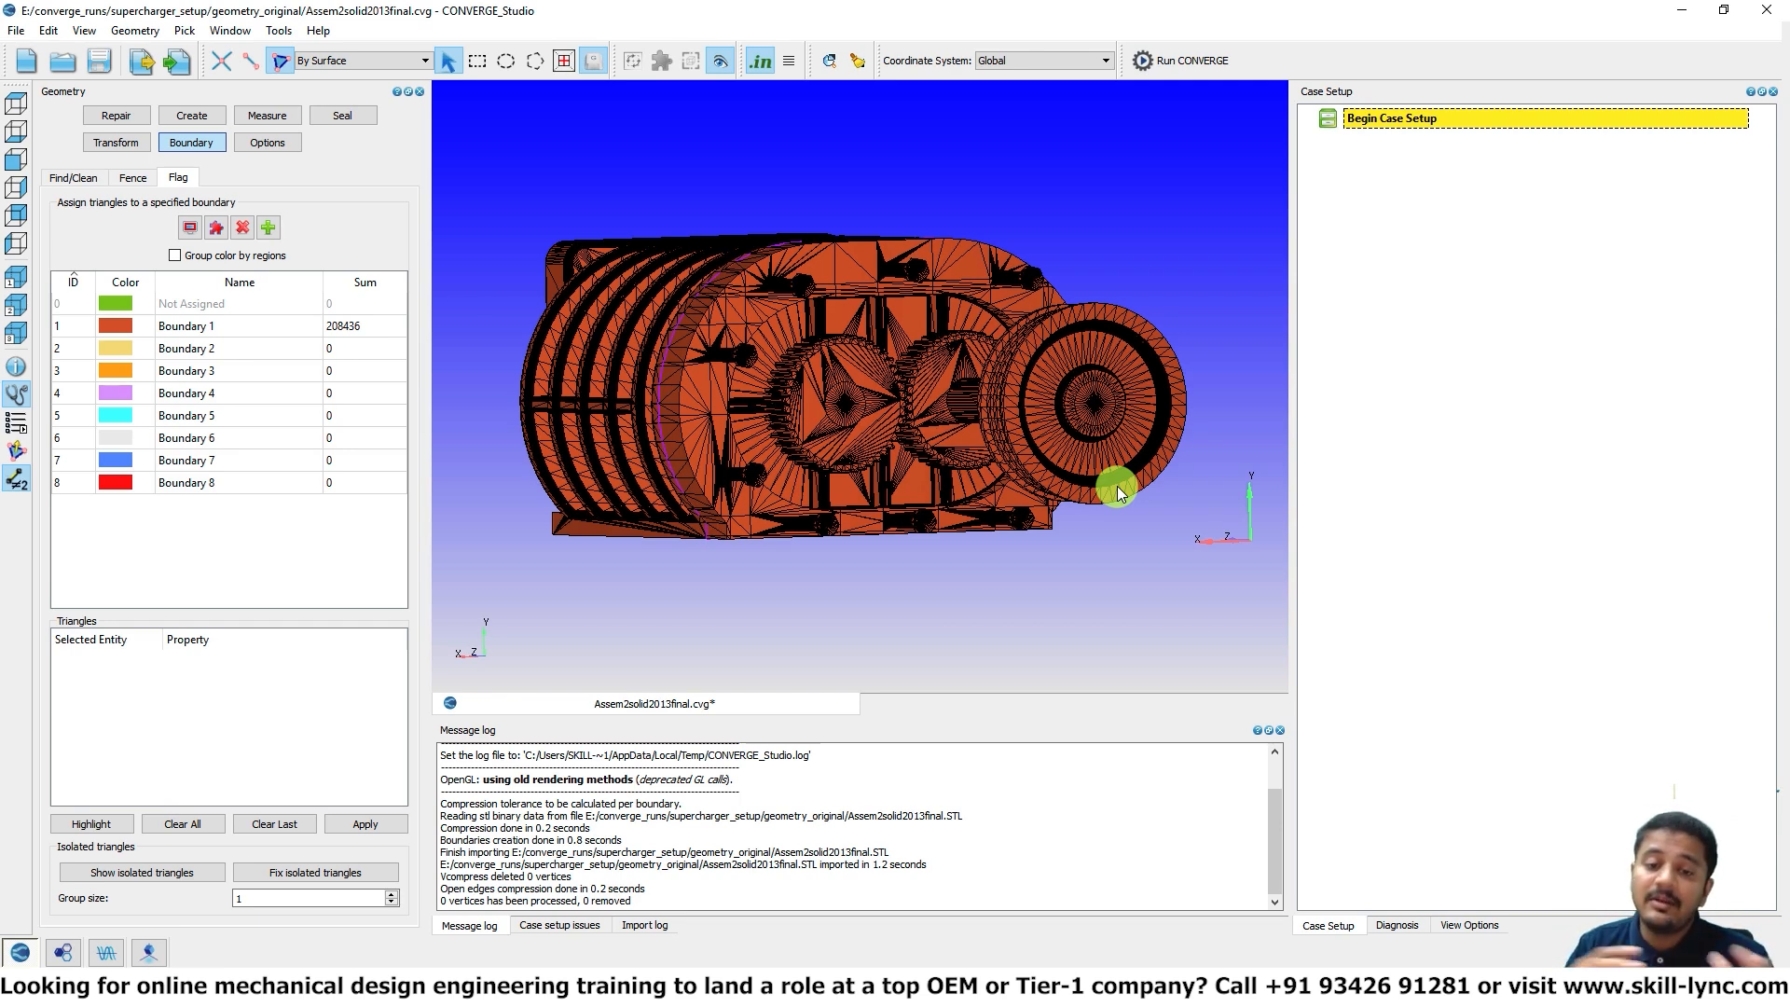
click(1117, 485)
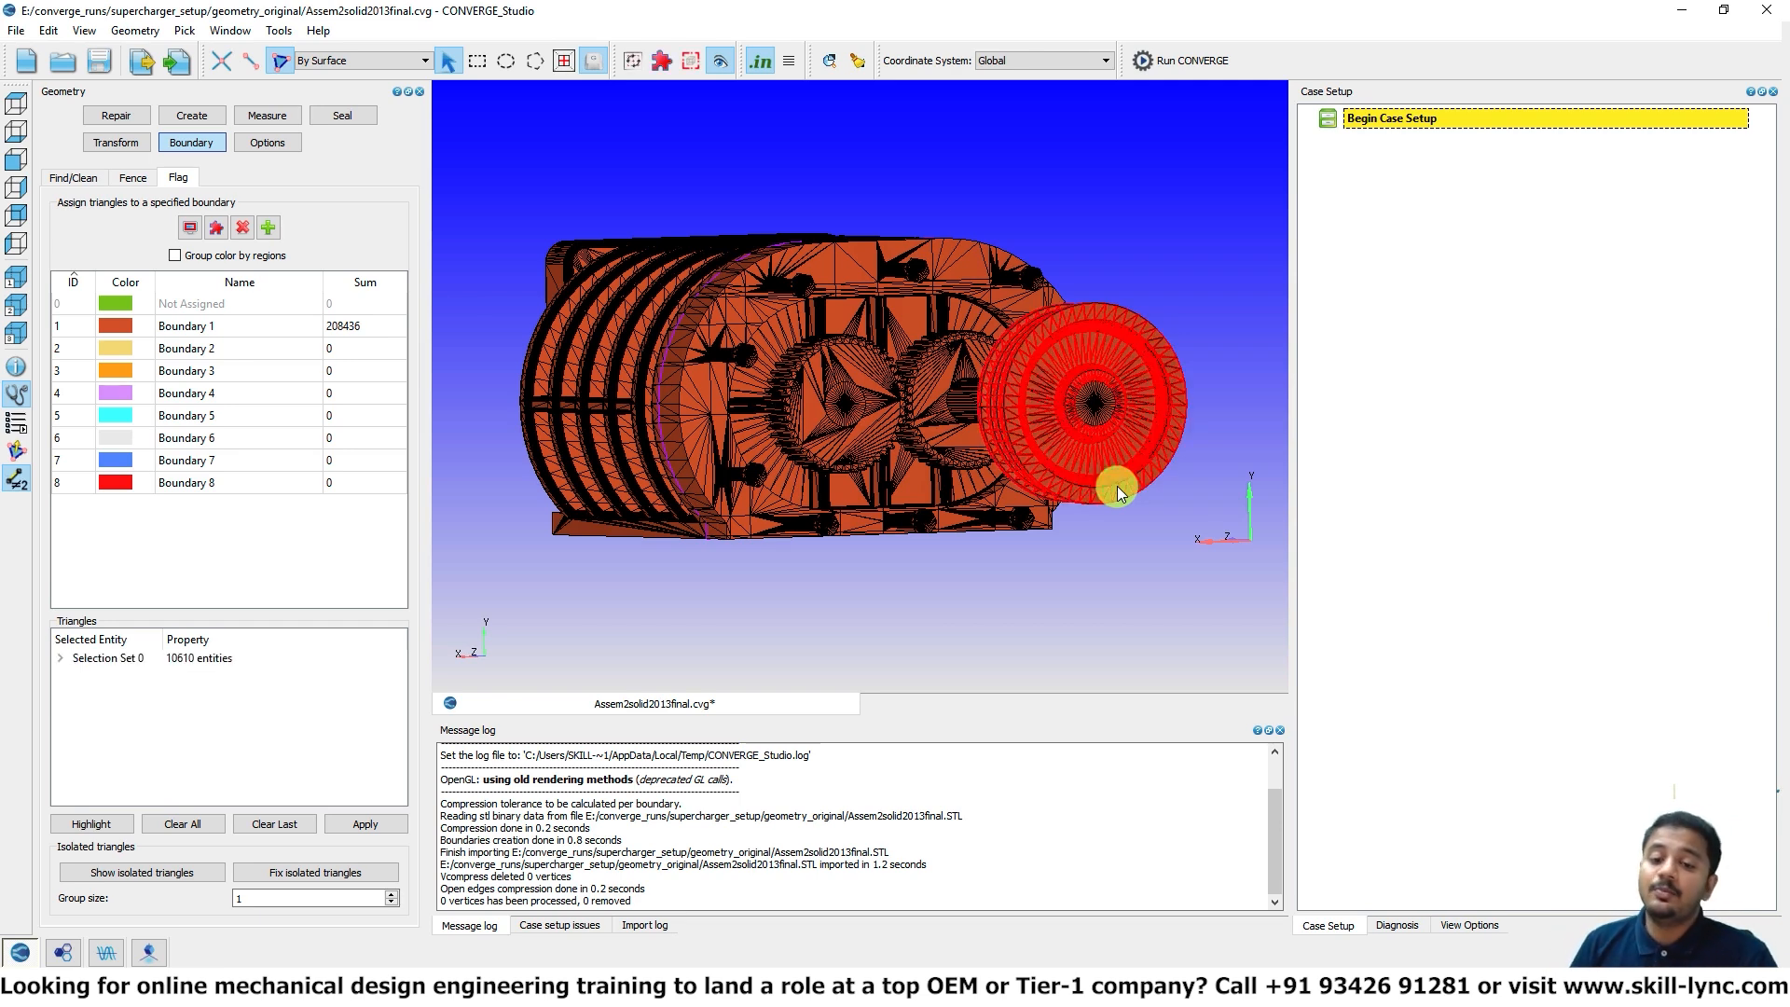
Step: Examine the mesh where the shaft end meets the pulley hub, and clear the pulley selection
drag(990, 583, 970, 483)
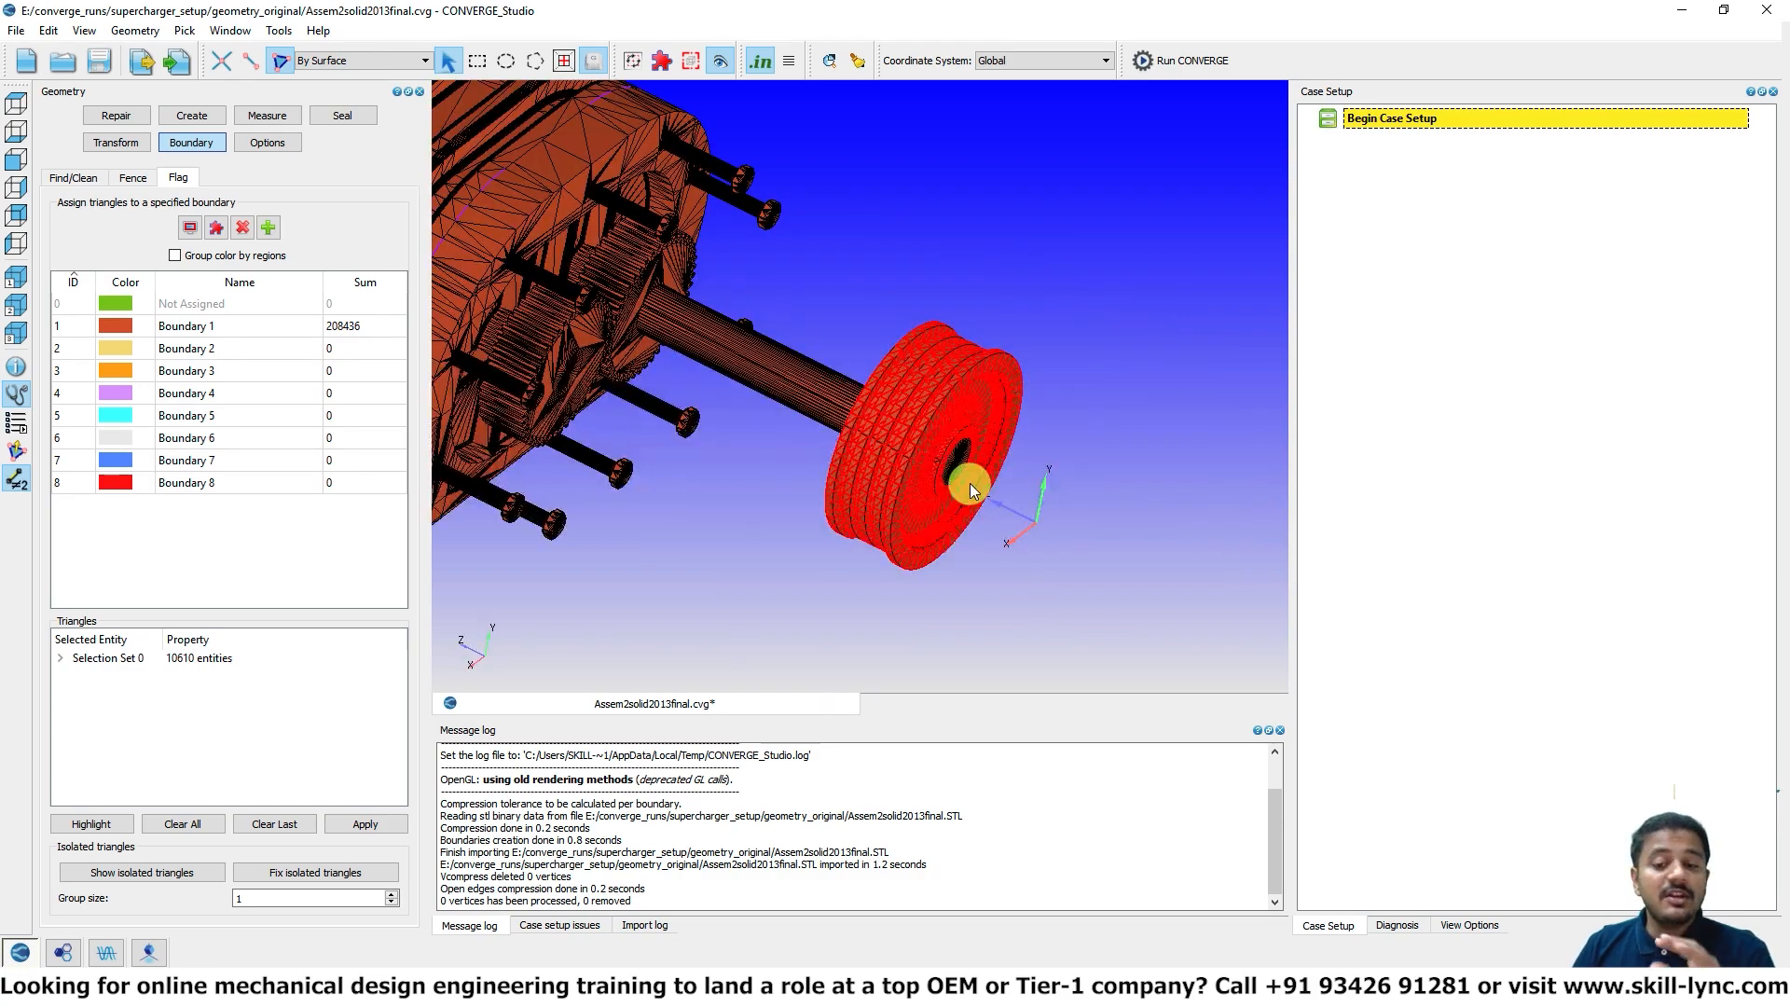
scroll(969, 483, up, 8)
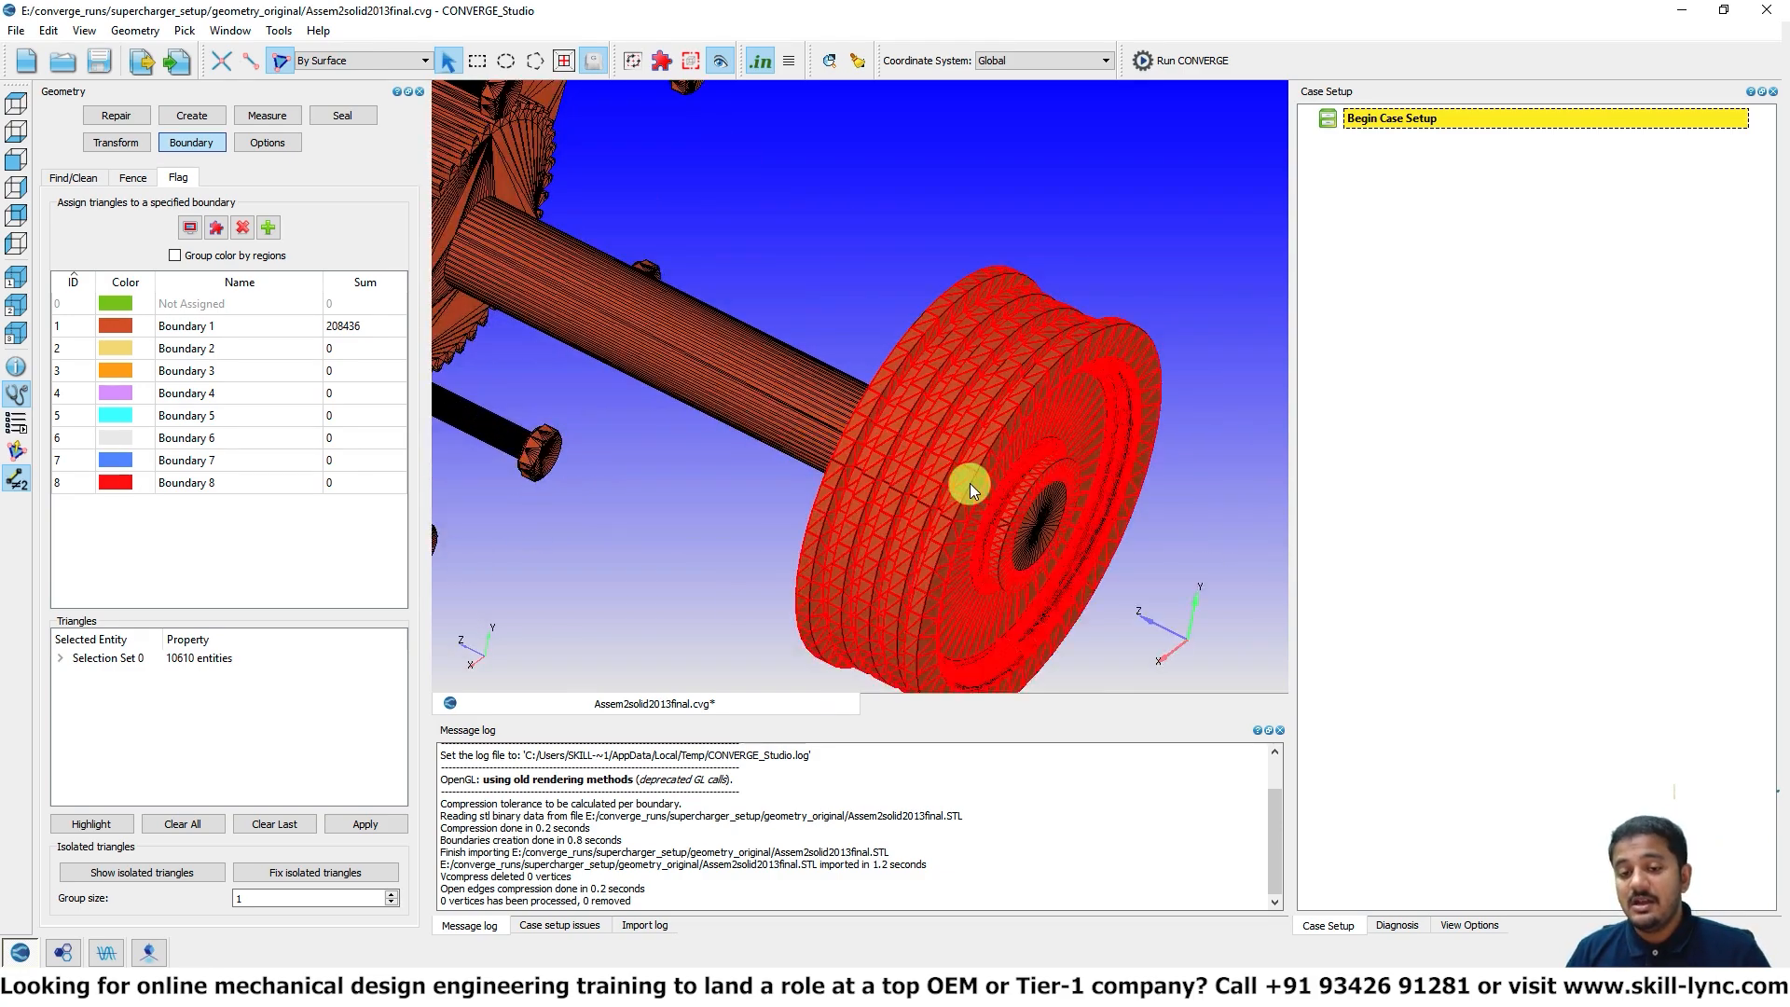
middle_drag(818, 413, 583, 287)
scroll(714, 387, up, 8)
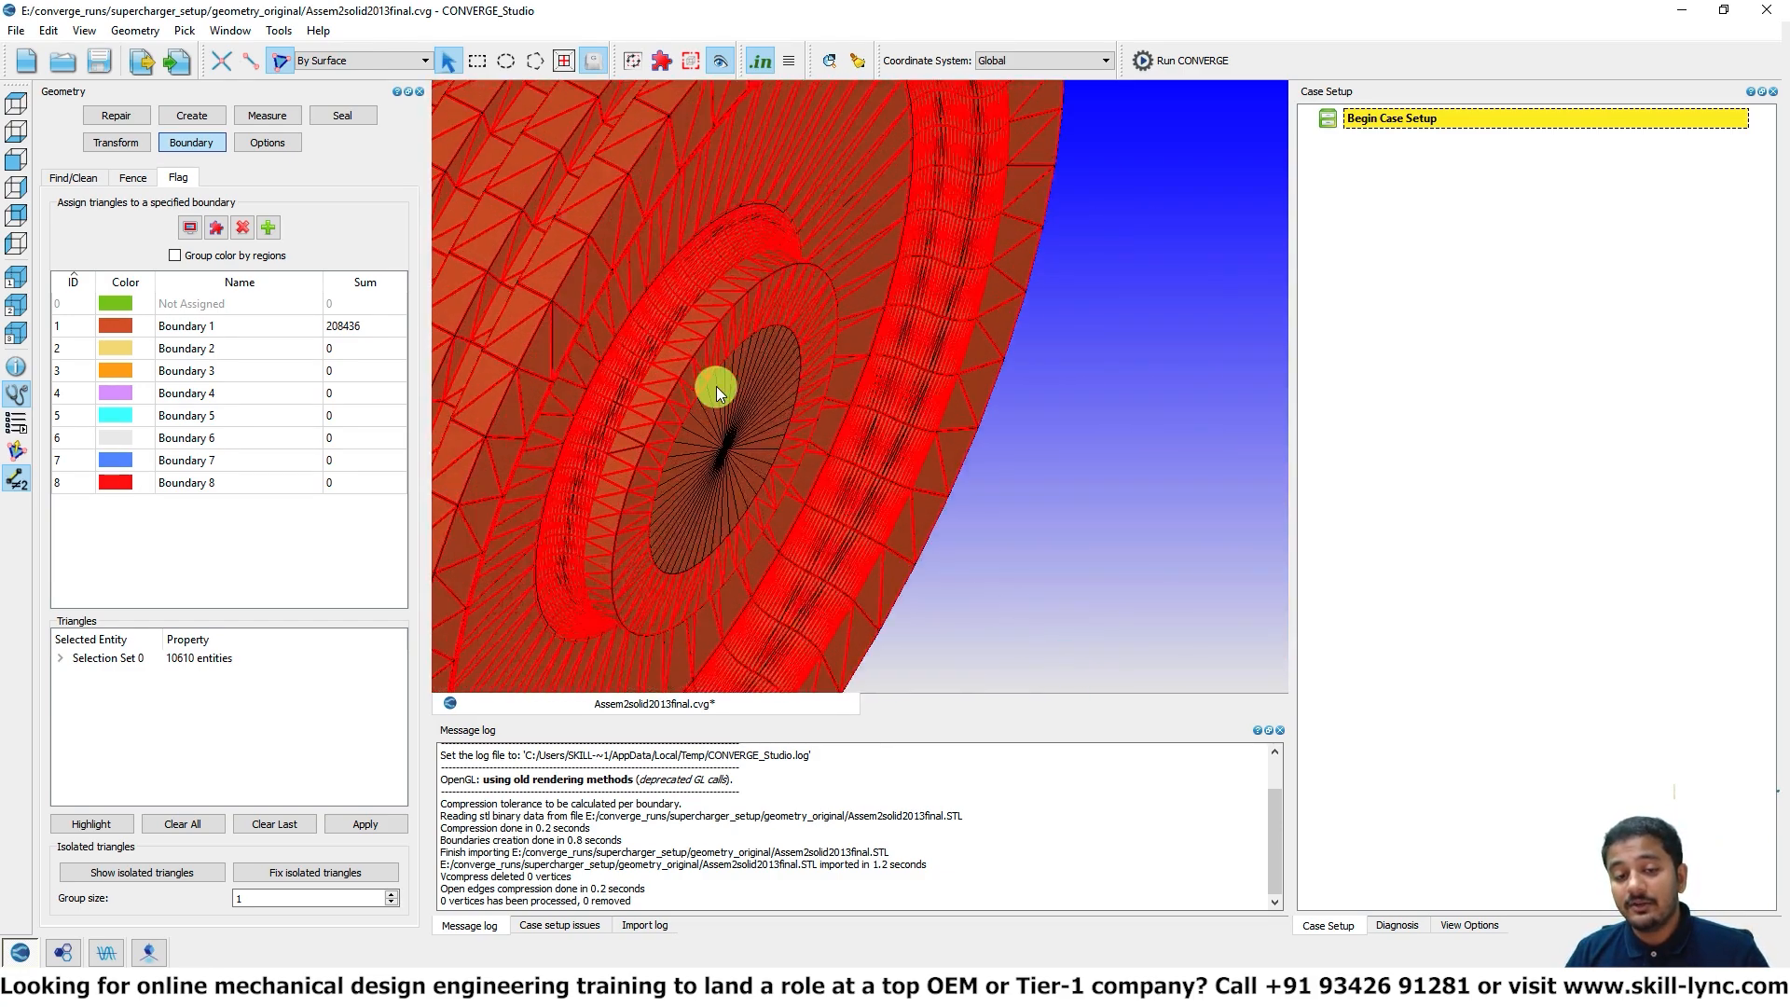
scroll(716, 388, up, 3)
click(680, 312)
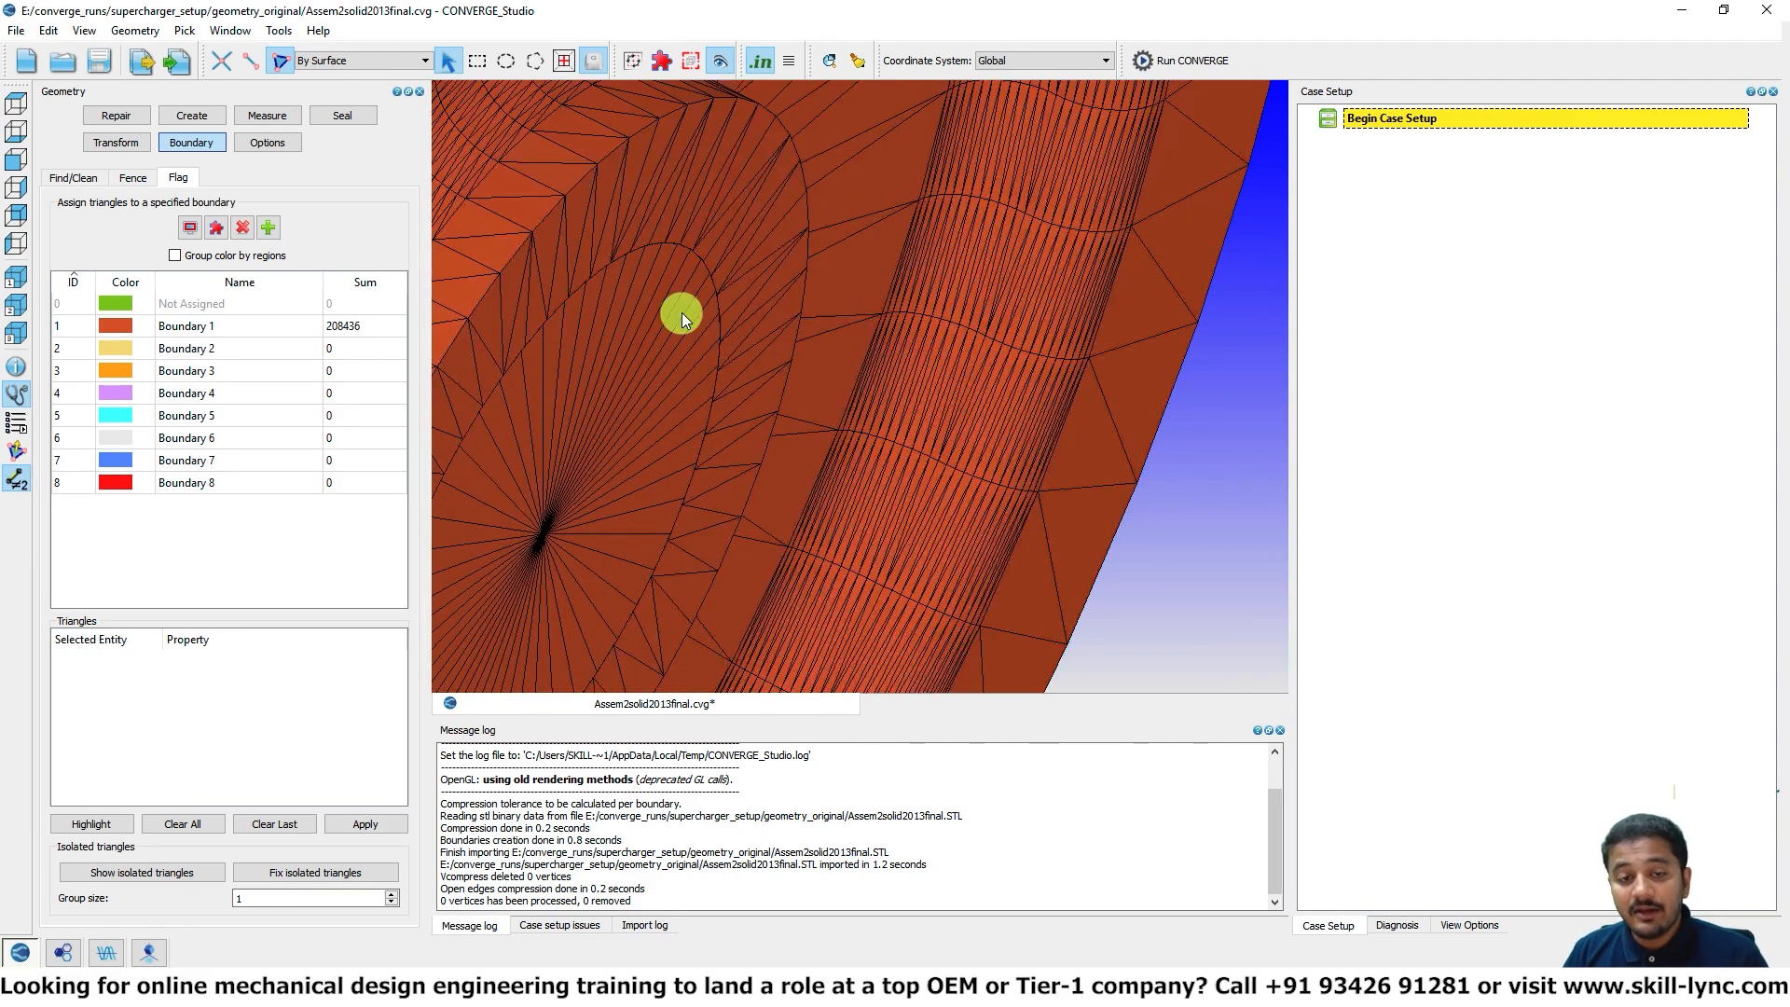
scroll(681, 312, up, 4)
middle_drag(681, 311, 871, 404)
scroll(827, 295, up, 6)
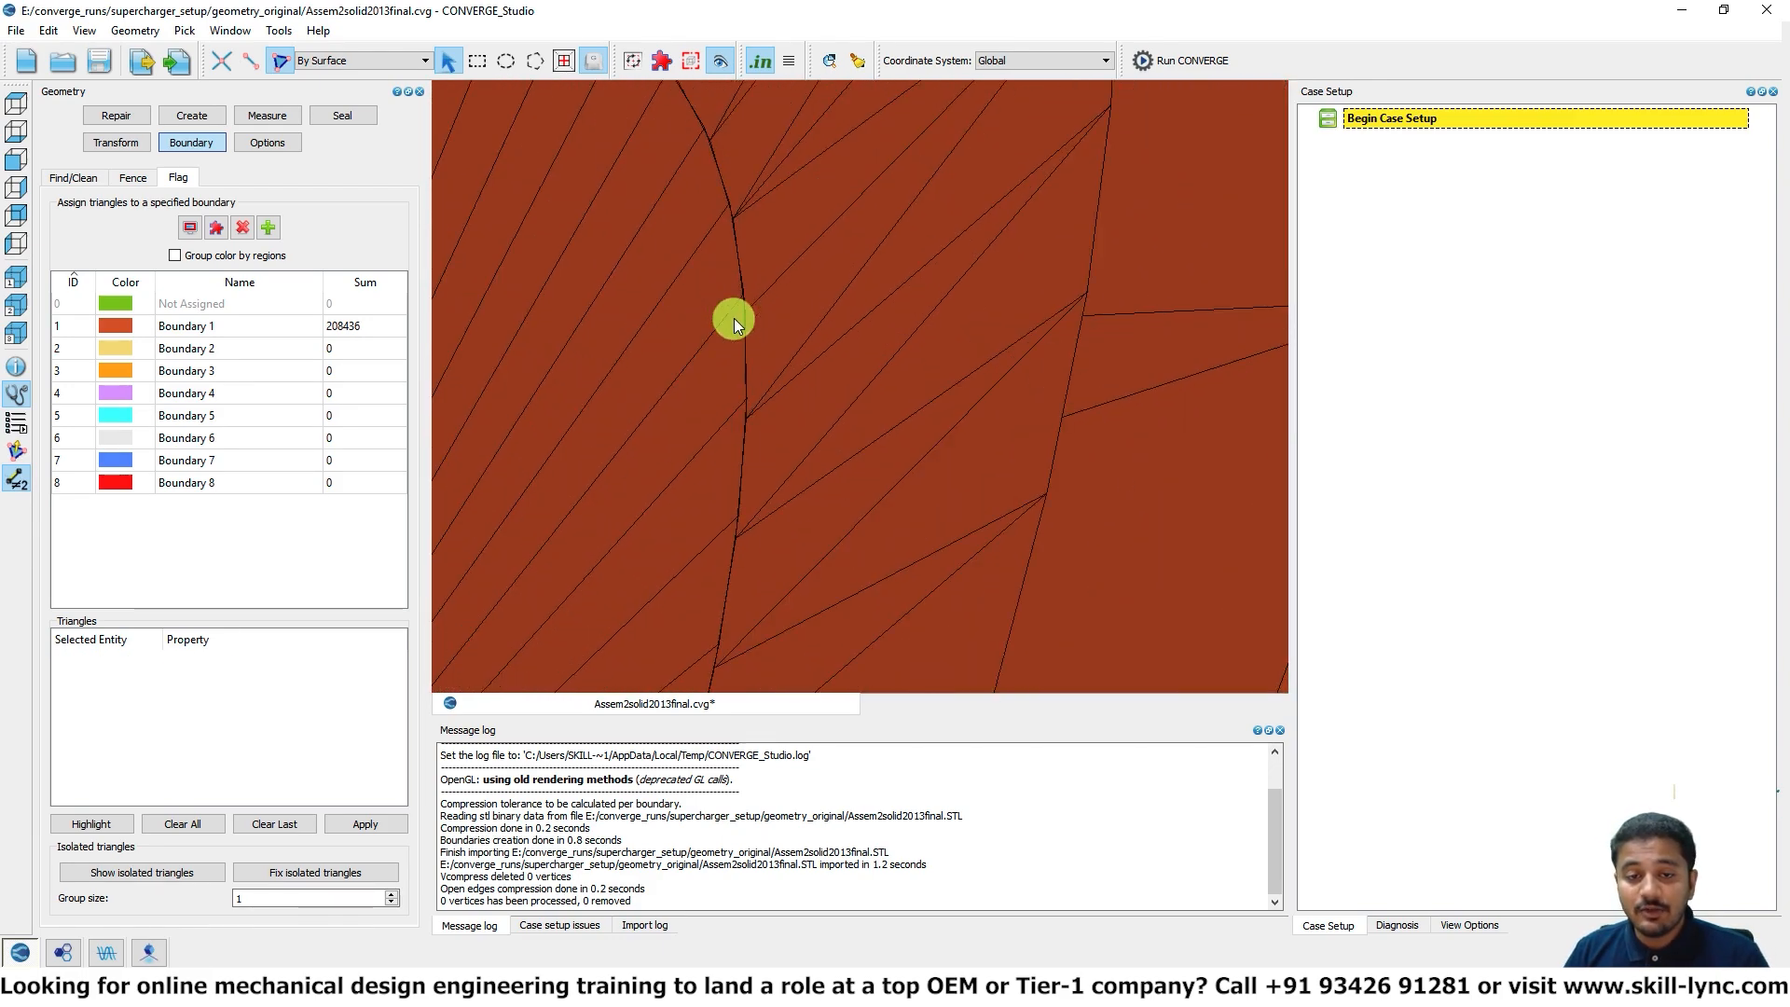
scroll(729, 322, down, 5)
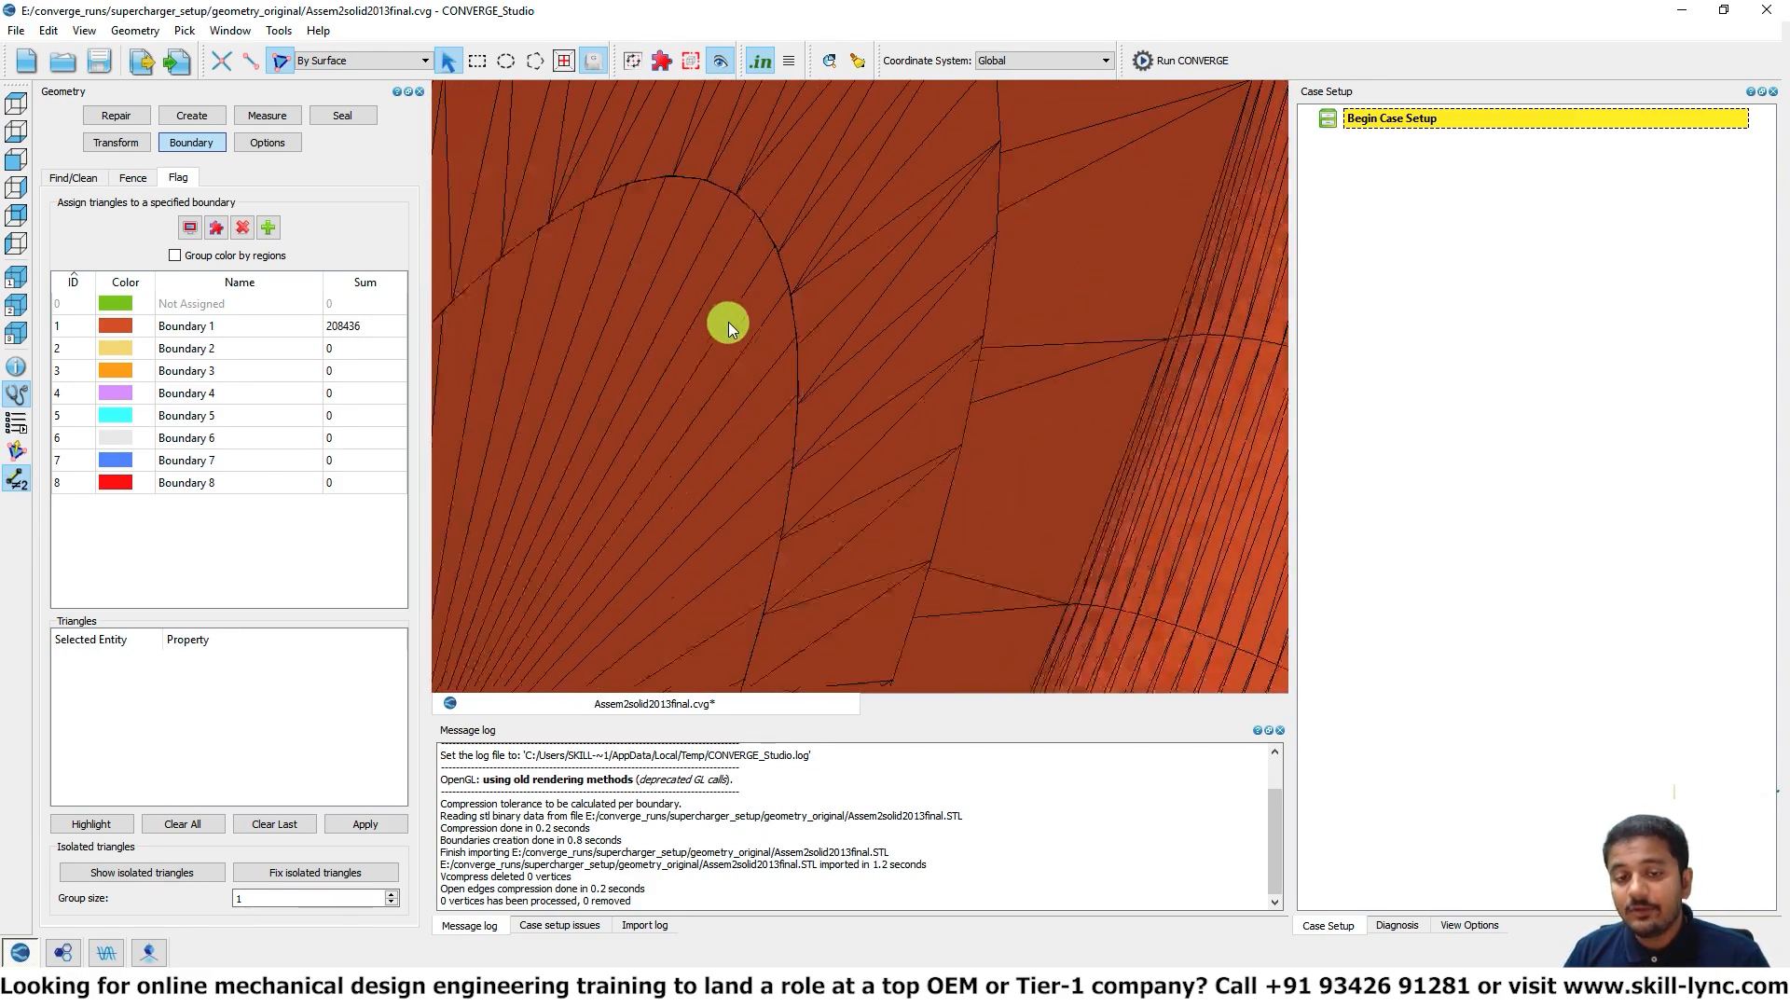
scroll(729, 322, down, 6)
Step: Select the drive pulley surface again and hide it from the model
click(776, 347)
click(787, 354)
click(809, 365)
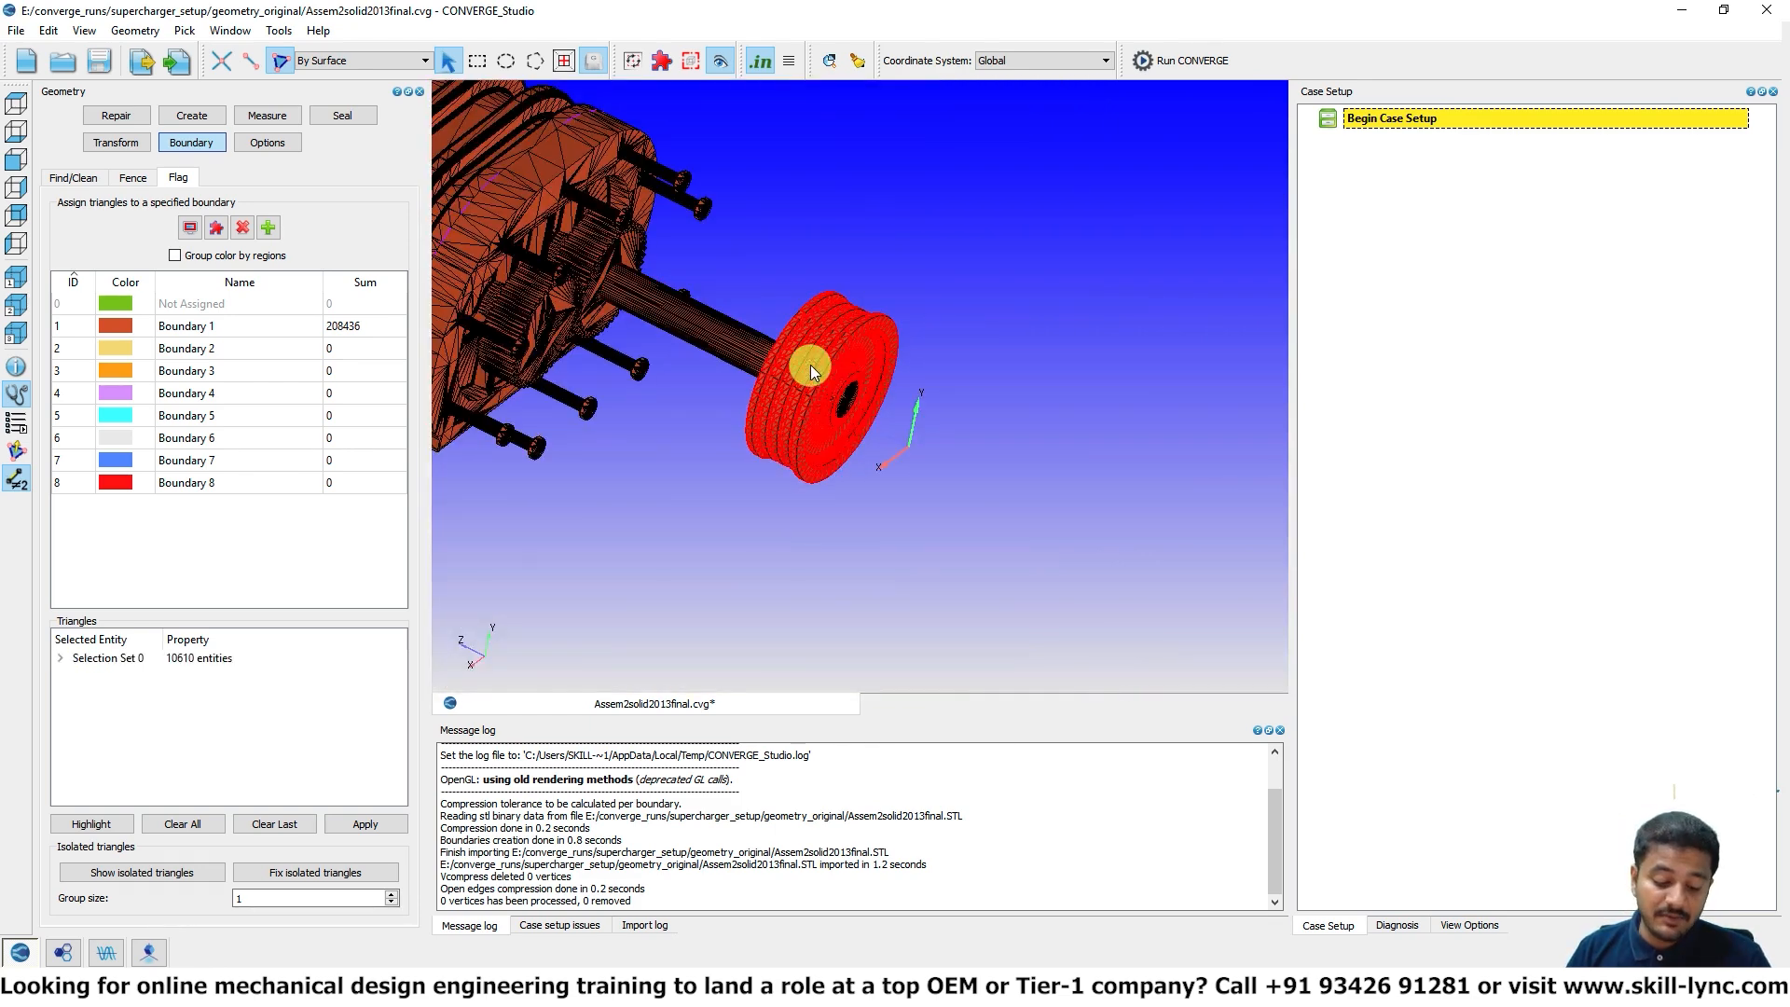
key(h)
Step: Select the bolts projecting from the front of the supercharger housing one by one and hide them
right_drag(603, 532, 952, 553)
scroll(799, 507, up, 5)
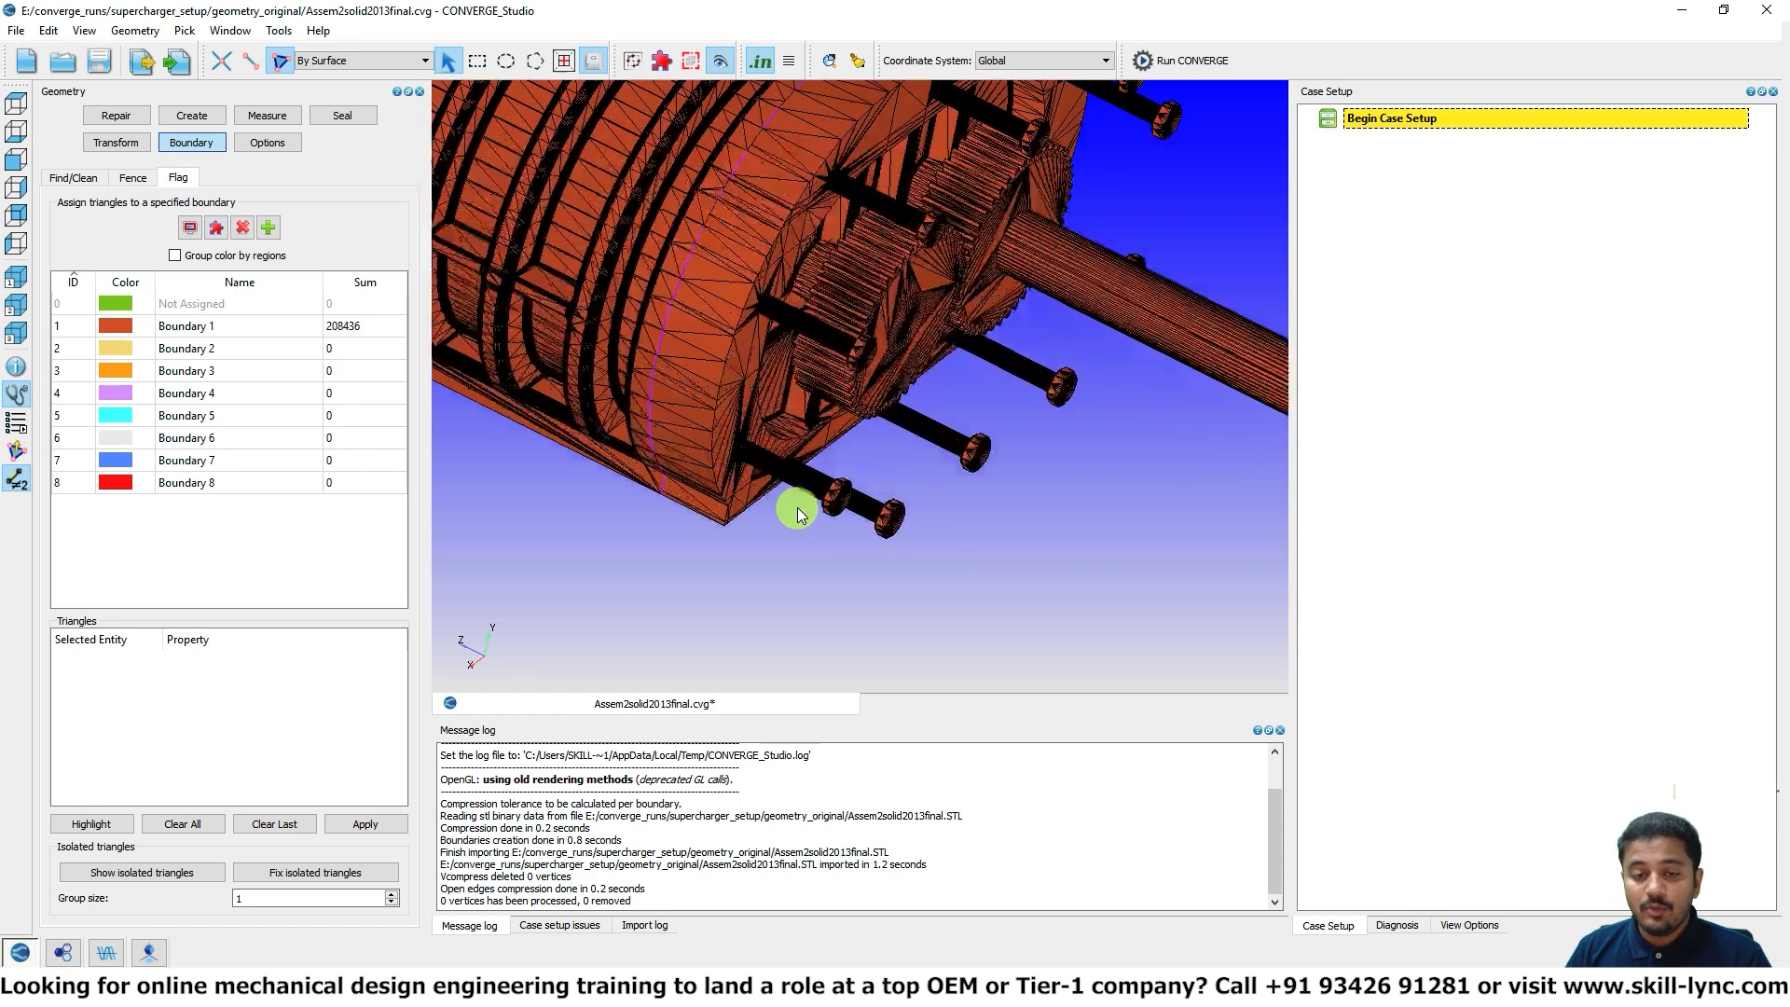
click(830, 496)
click(976, 455)
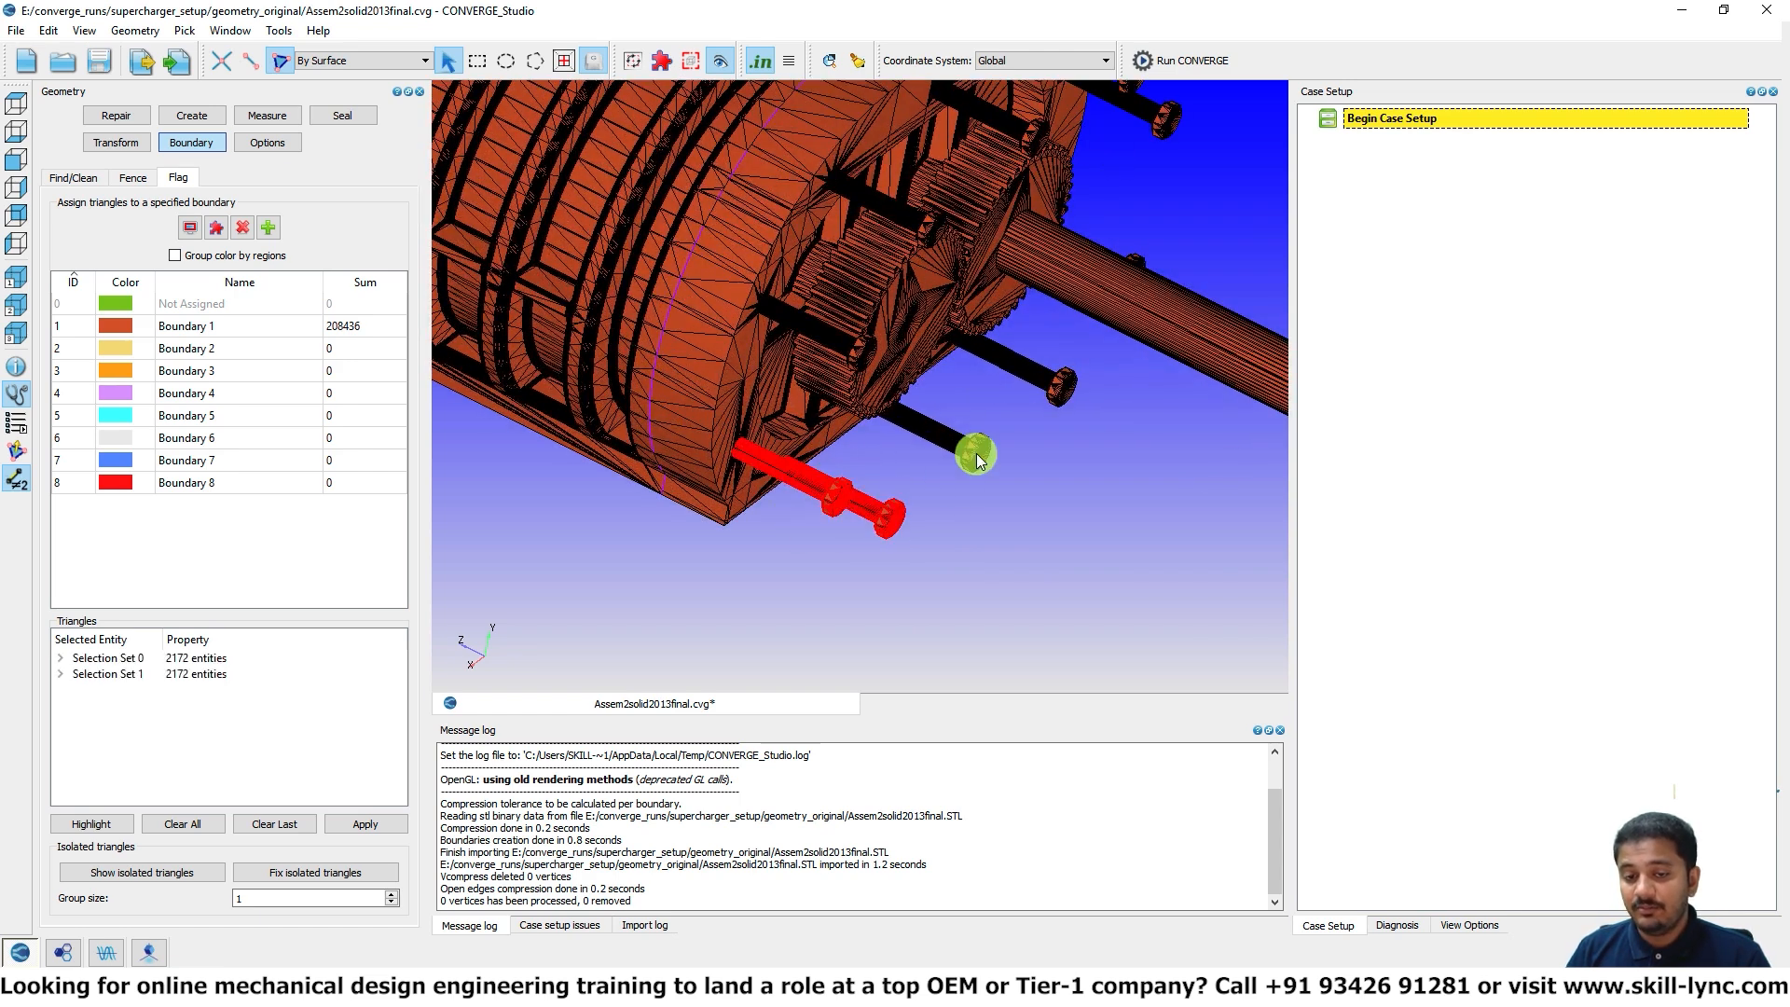
click(1046, 387)
click(1043, 384)
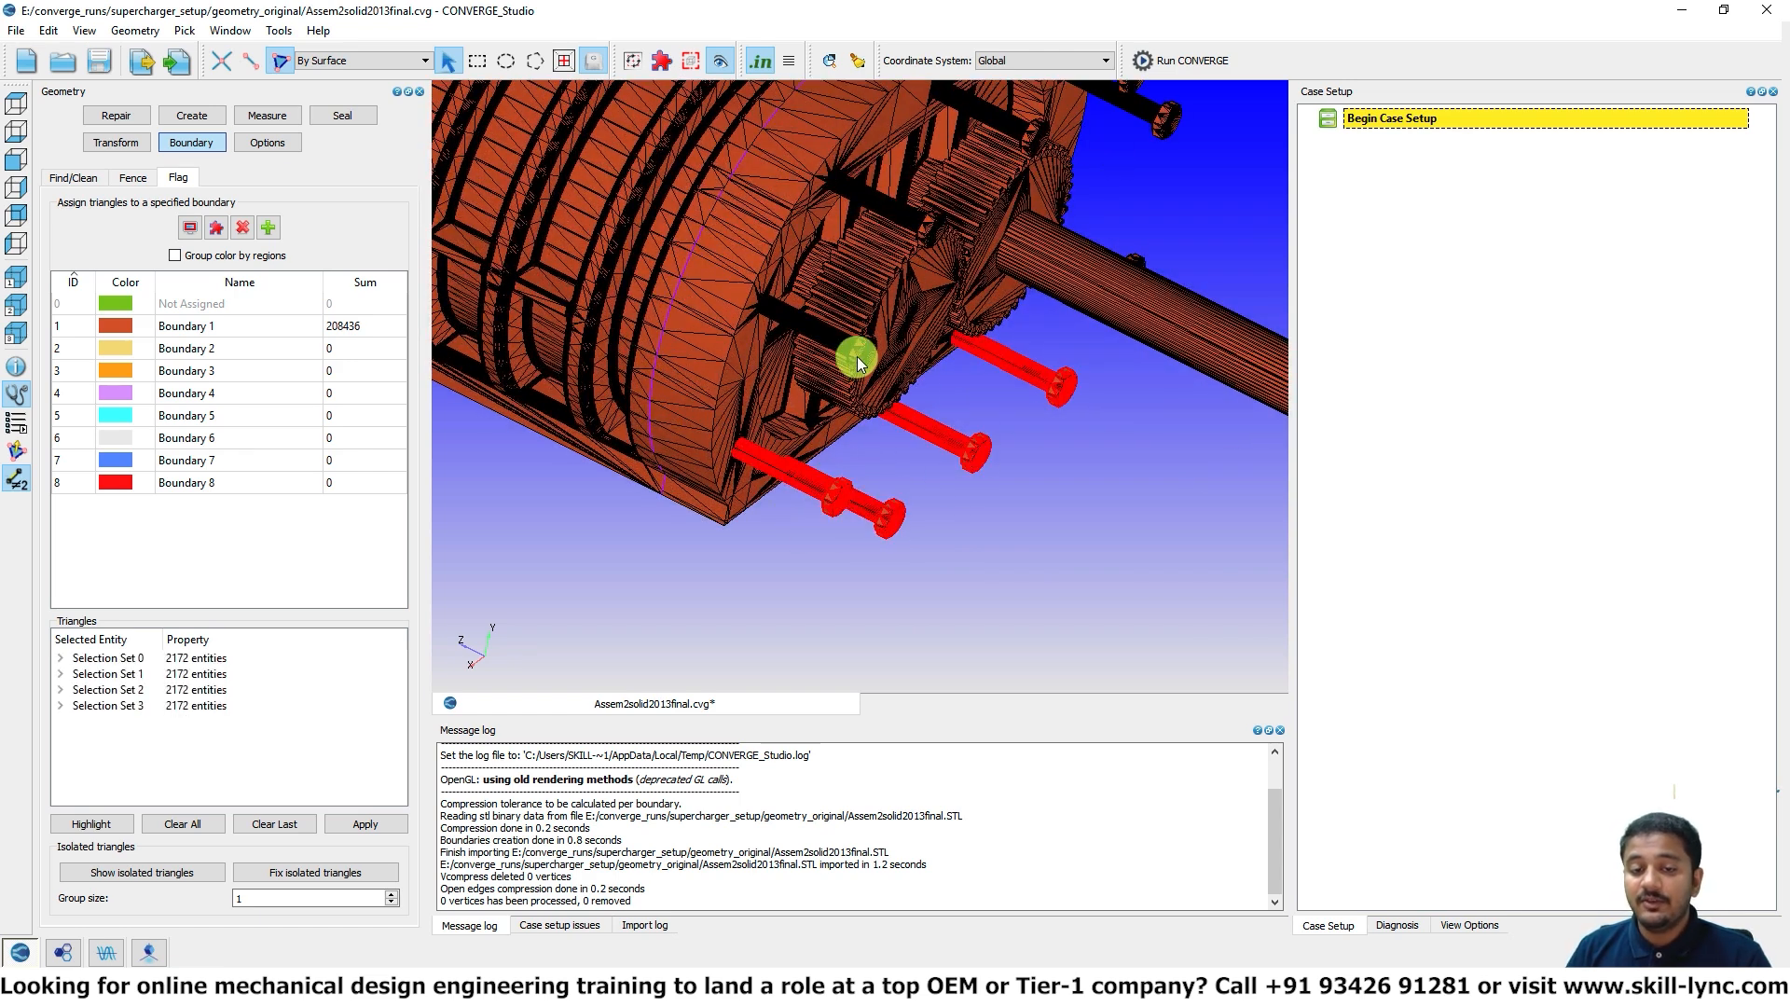
click(858, 357)
click(921, 226)
drag(921, 225, 897, 362)
click(897, 362)
click(1005, 296)
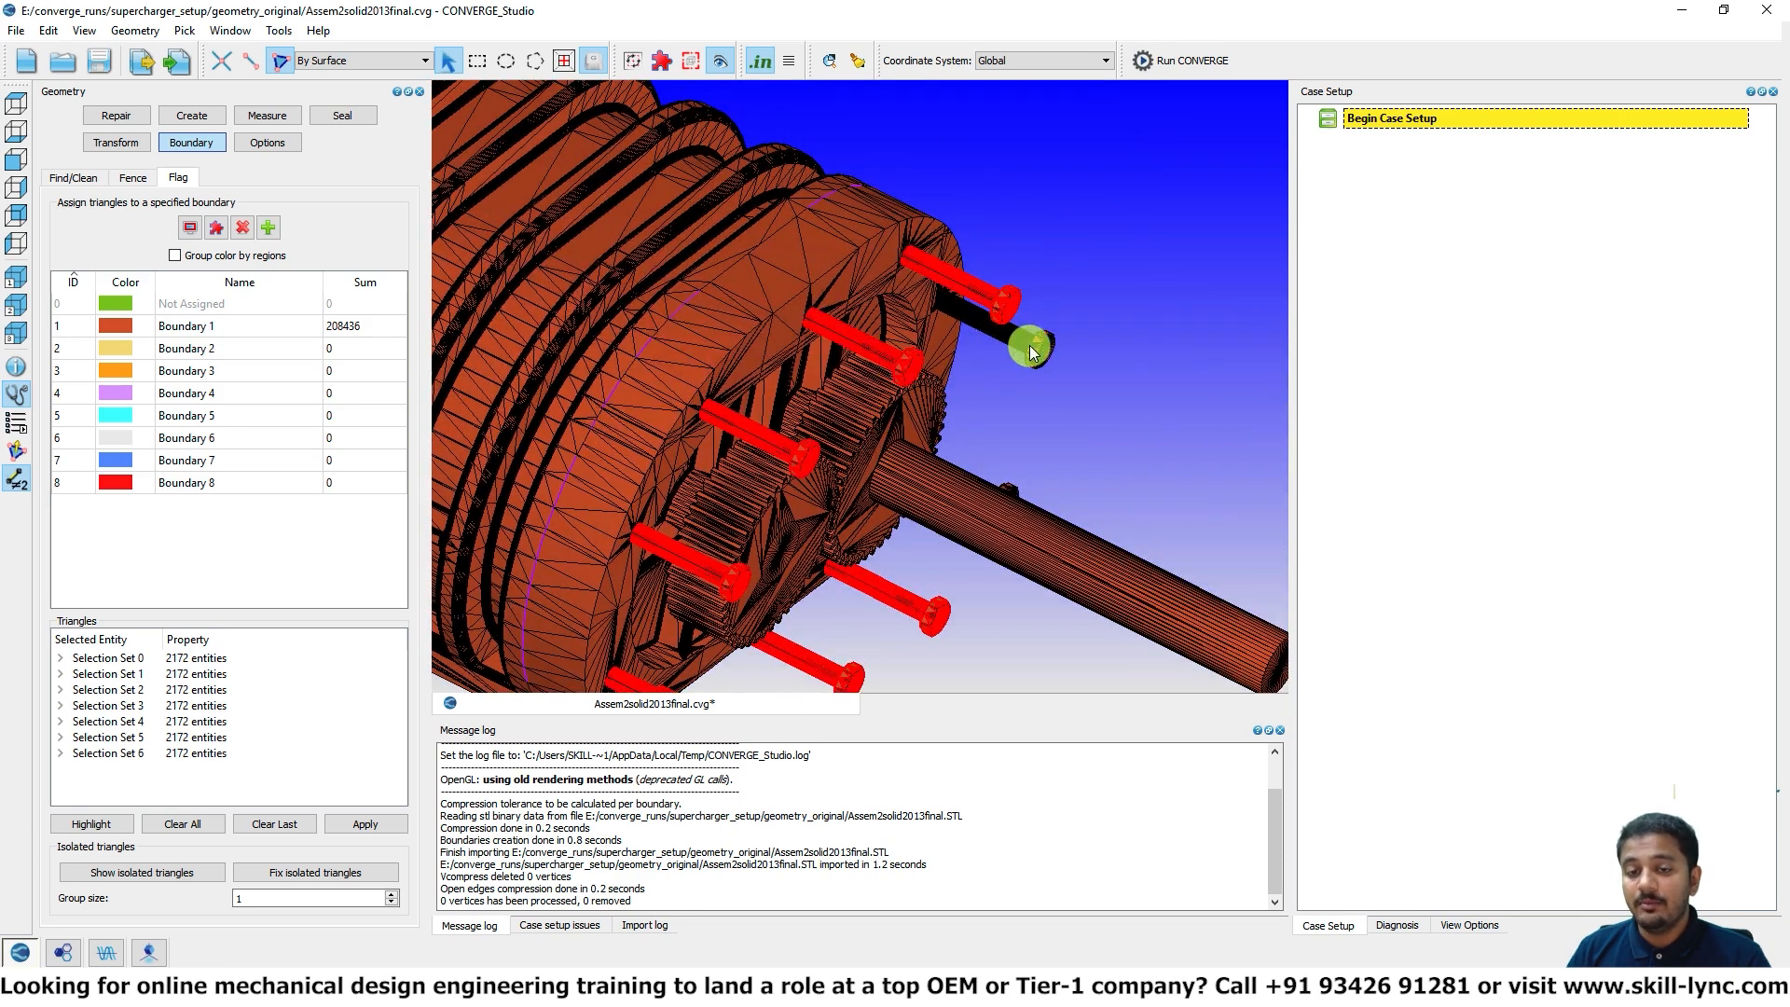
click(1044, 354)
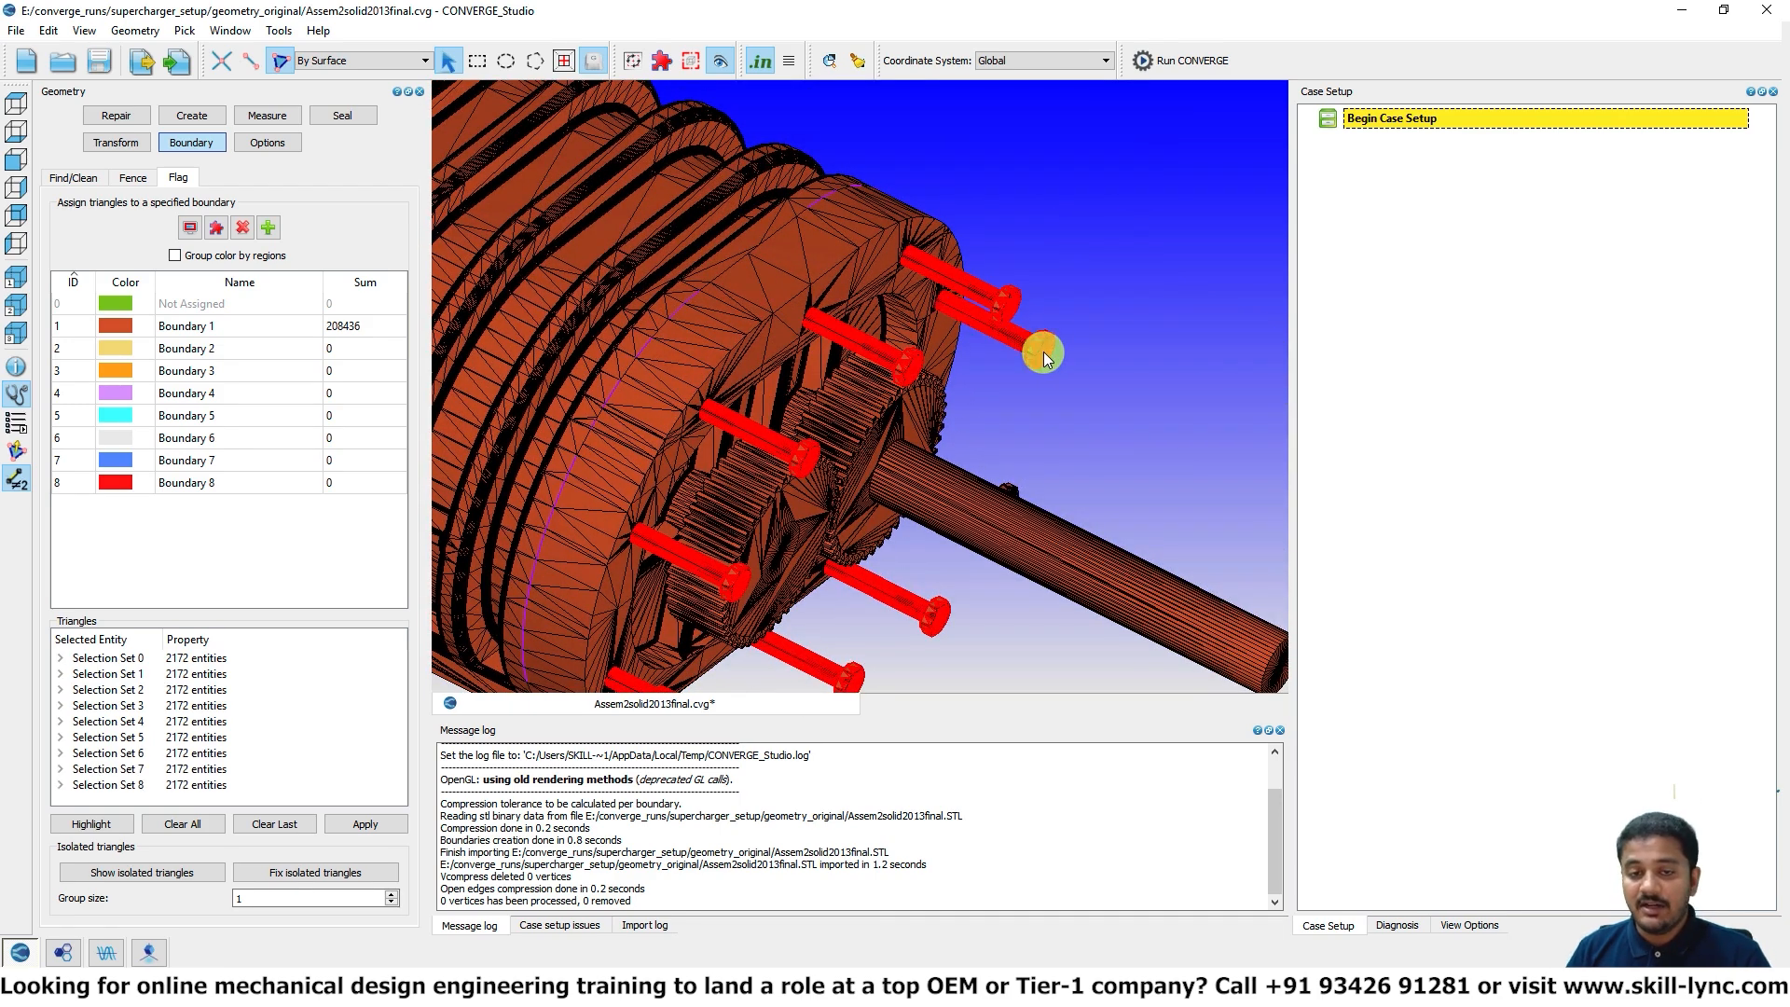
click(1043, 356)
Step: Select the two meshing gears at the shaft end of the housing one after the other and delete them
scroll(949, 570, down, 5)
drag(951, 500, 756, 457)
click(788, 512)
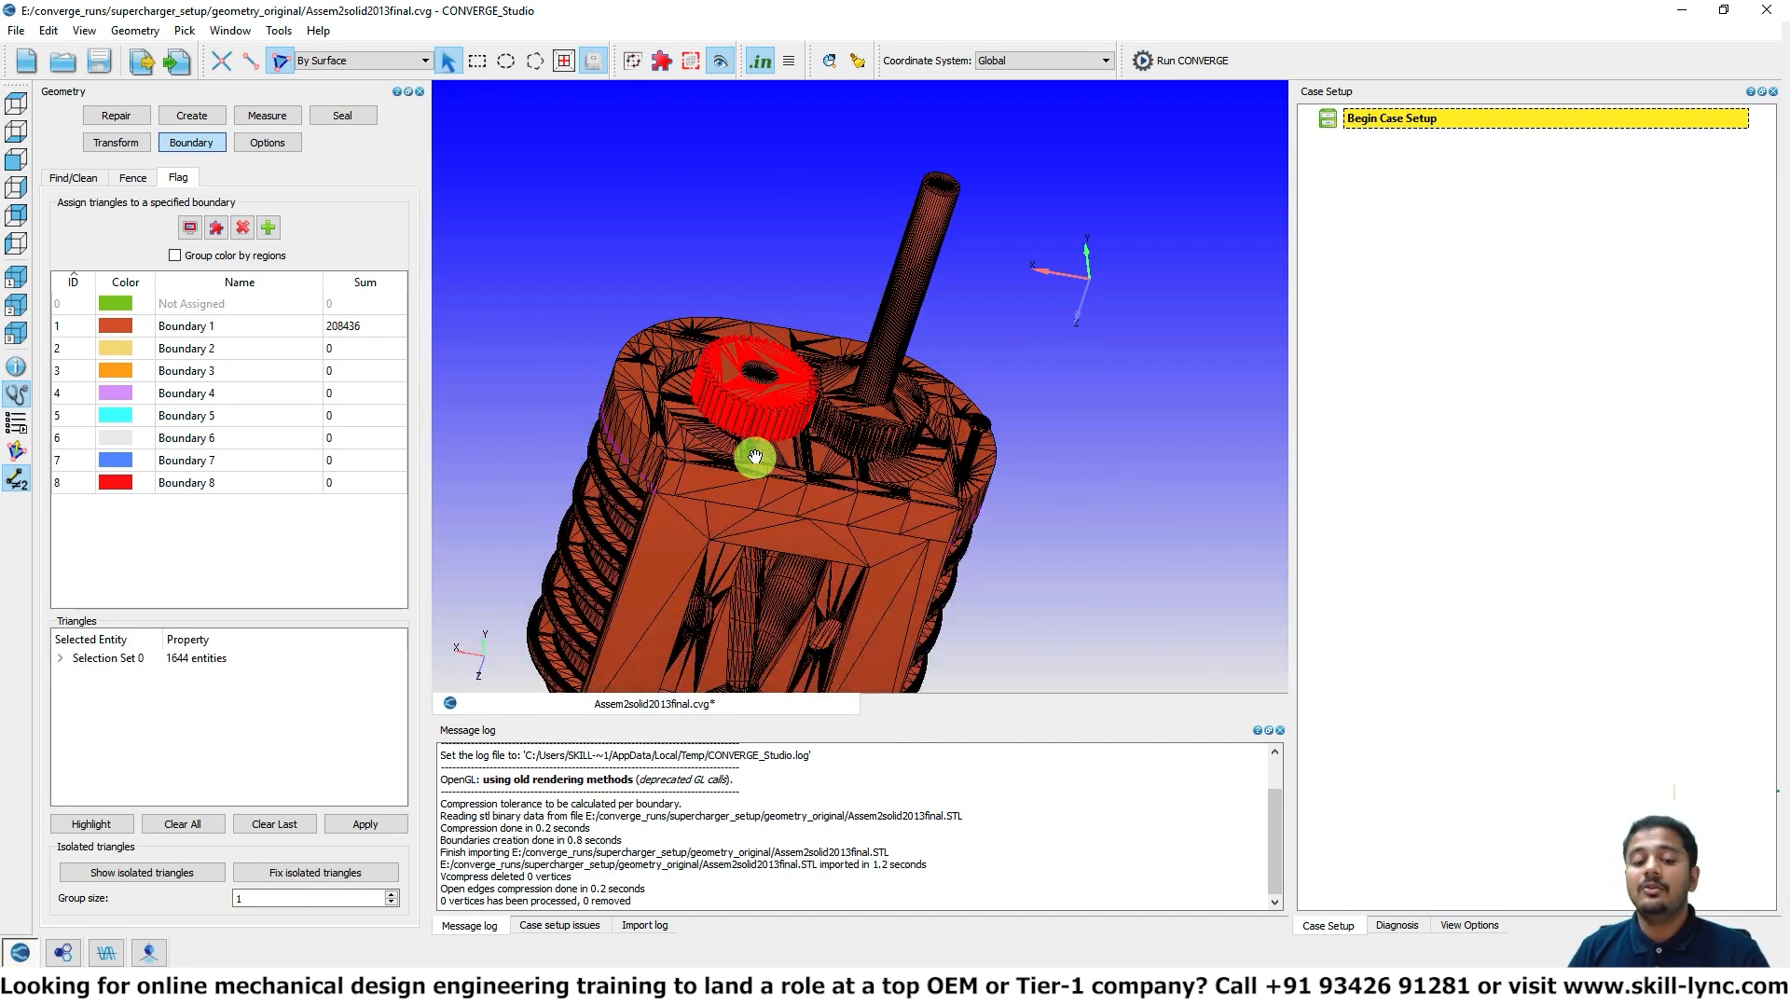
key(Delete)
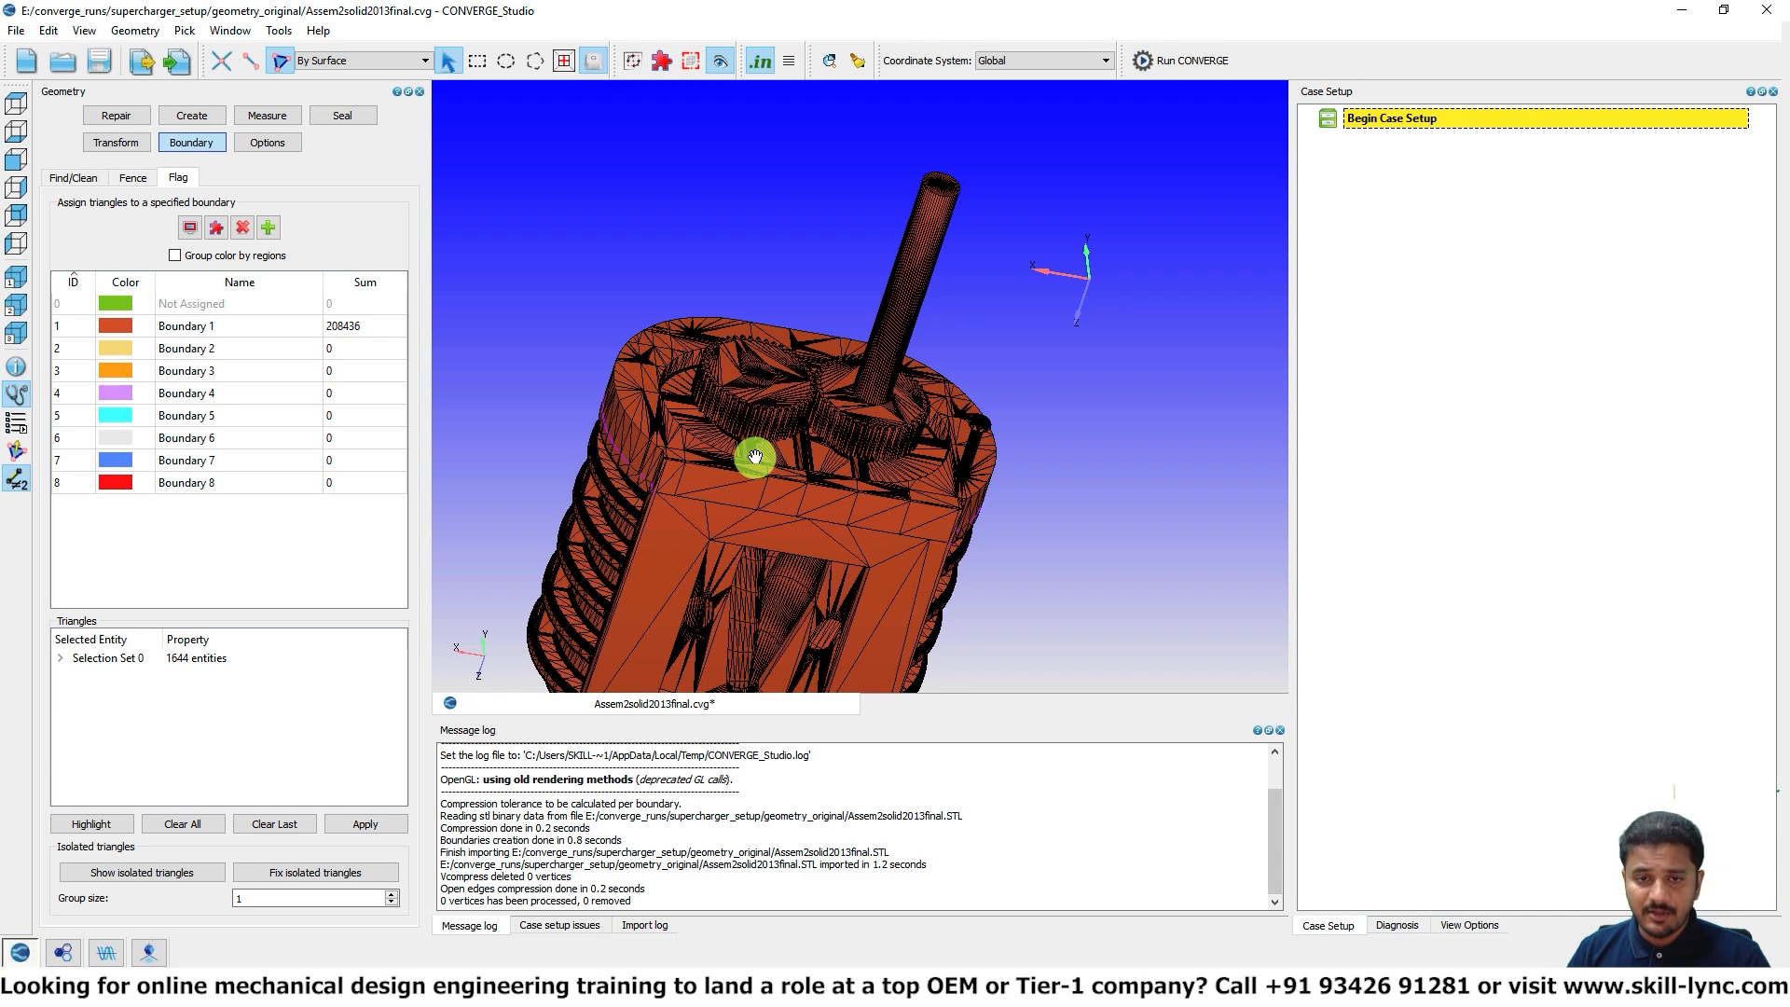
scroll(852, 439, up, 3)
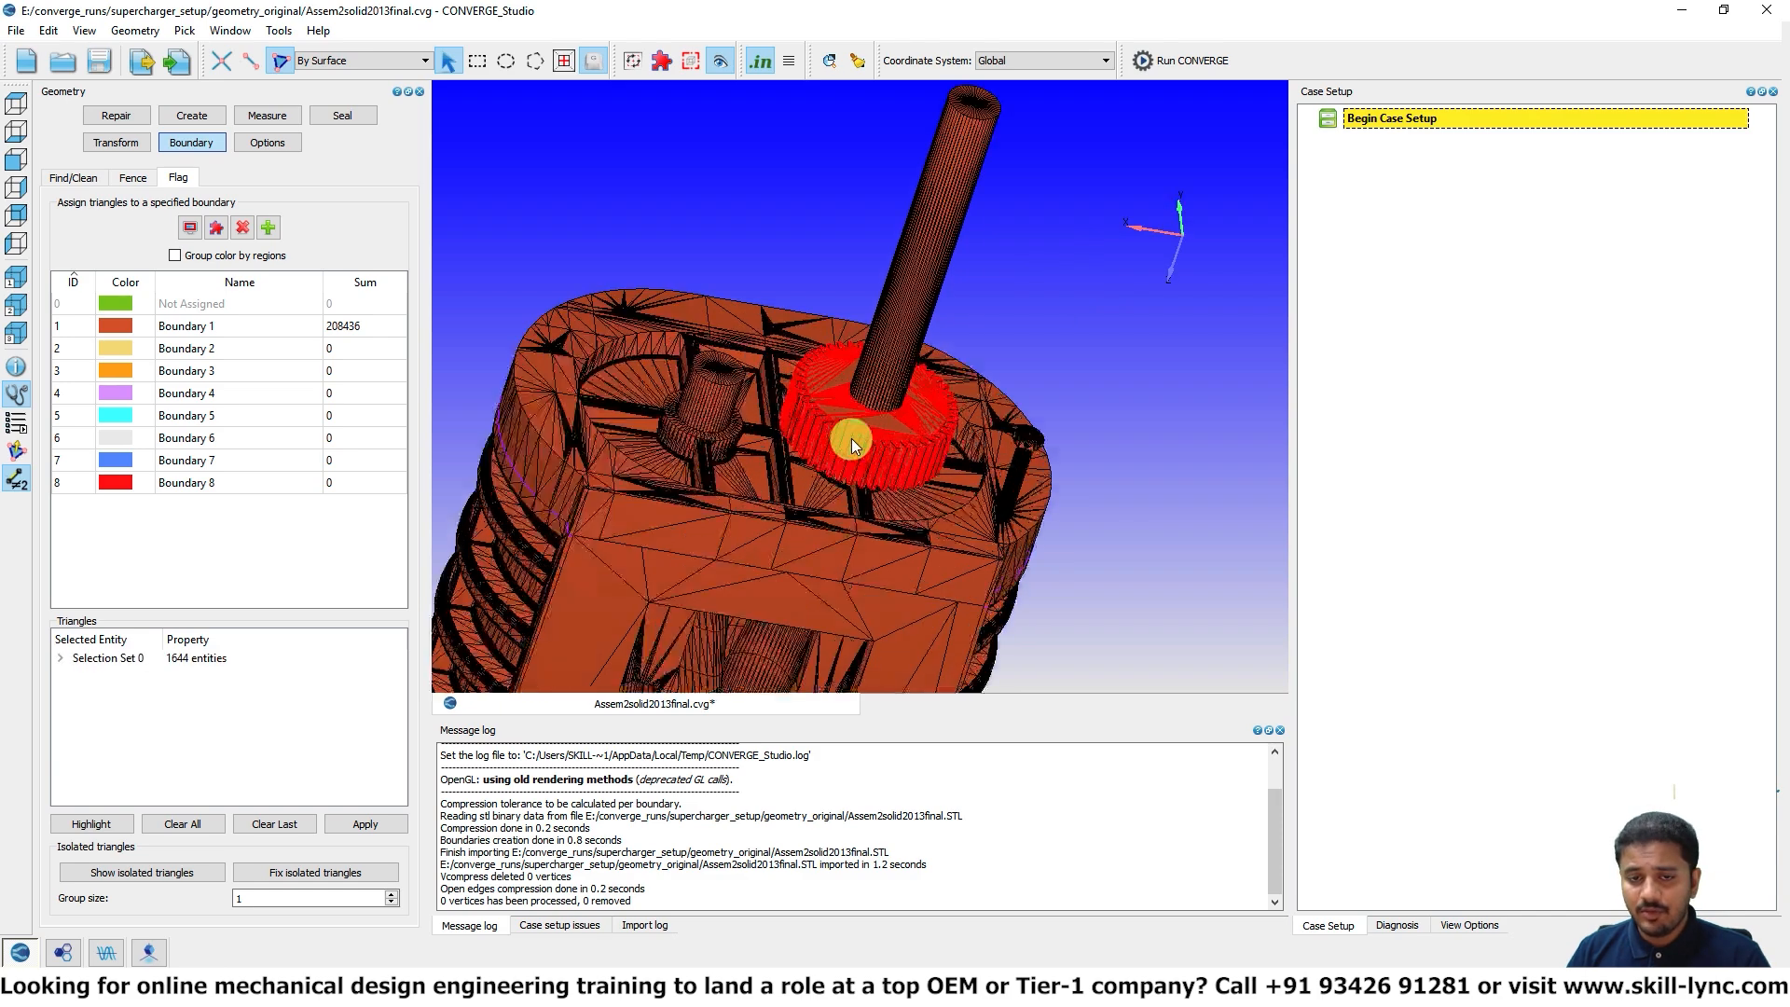
scroll(799, 643, down, 3)
Step: Select the rotor surface with the long drive shaft and assign its triangles to Boundary 2
drag(798, 637, 810, 542)
mouse_move(869, 398)
mouse_down()
mouse_move(895, 451)
mouse_move(943, 367)
mouse_move(872, 379)
mouse_move(840, 545)
mouse_move(887, 388)
mouse_up()
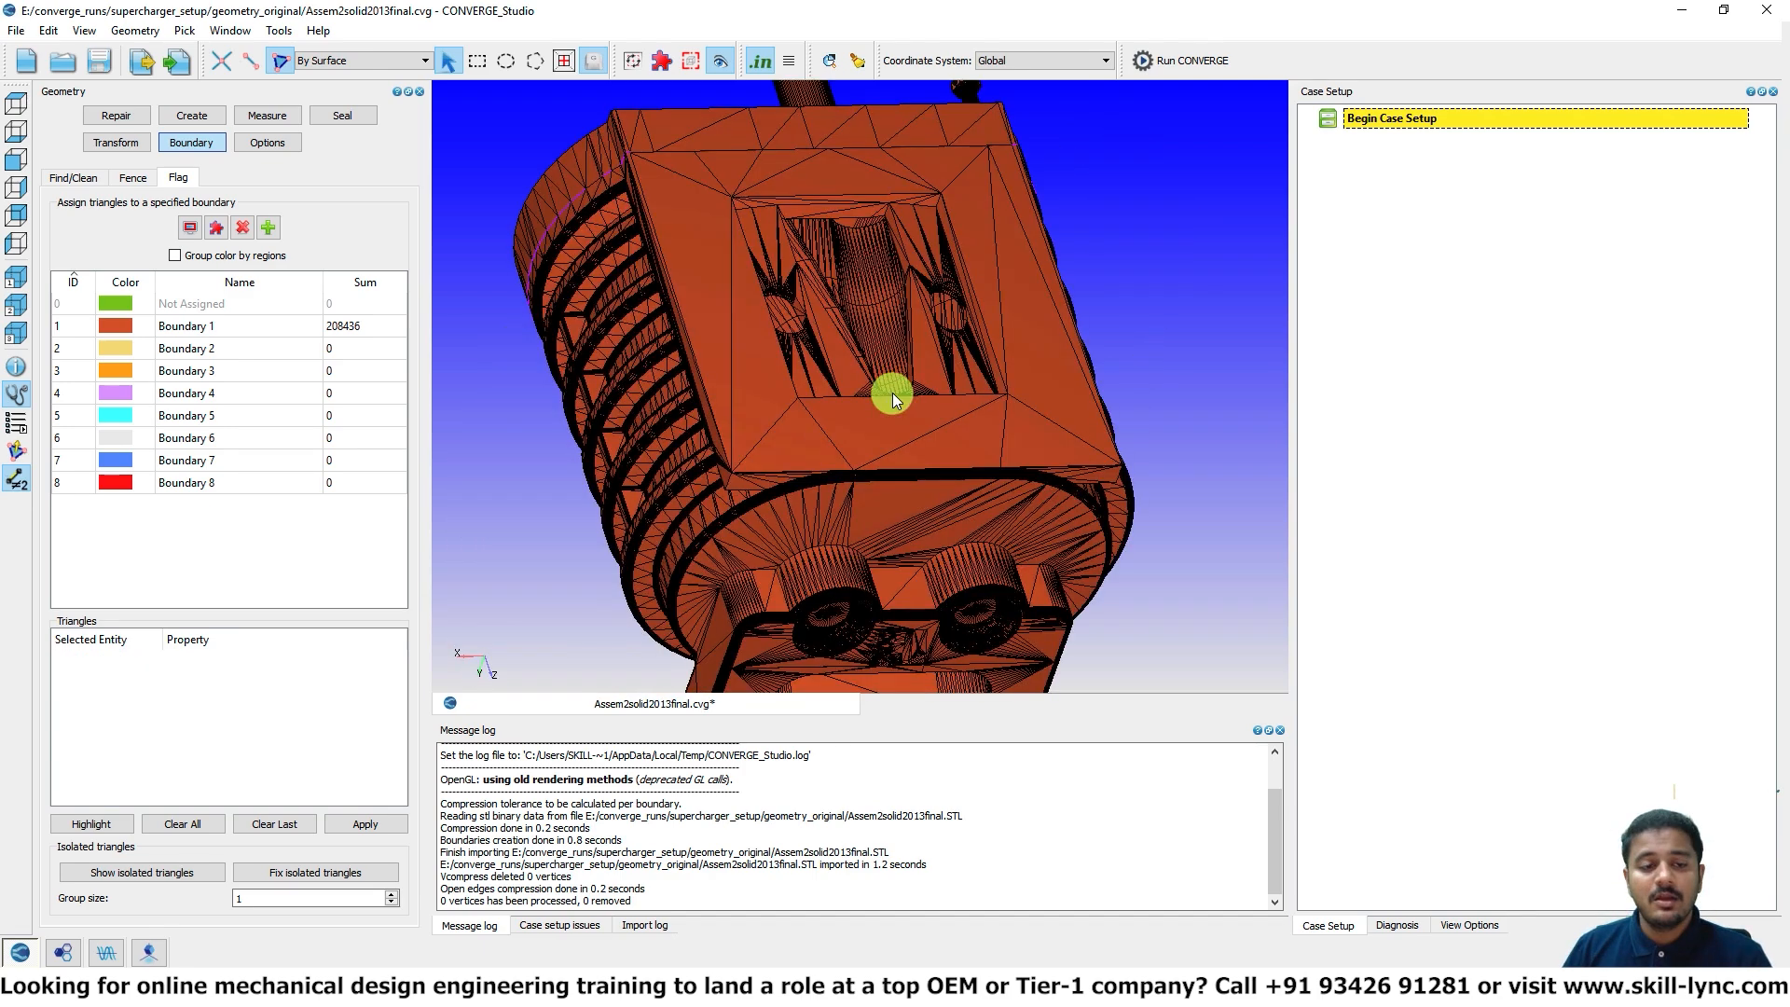
click(276, 360)
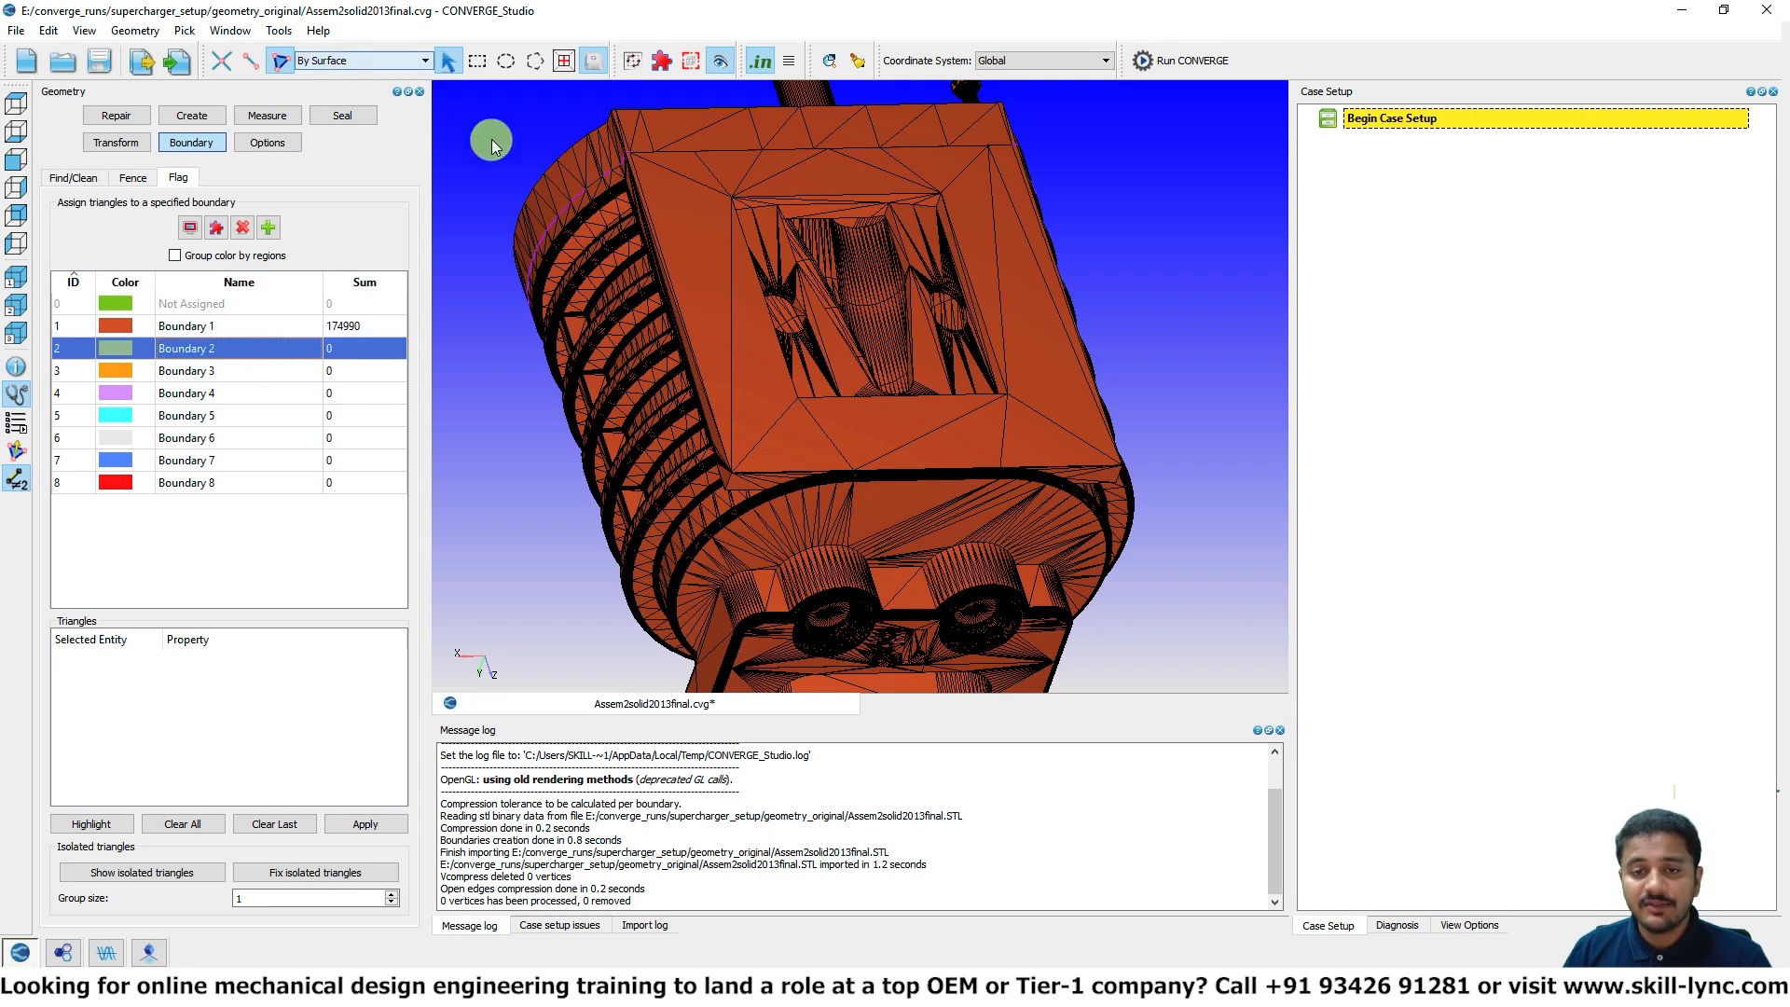
click(876, 289)
drag(827, 403, 806, 321)
click(232, 484)
click(362, 826)
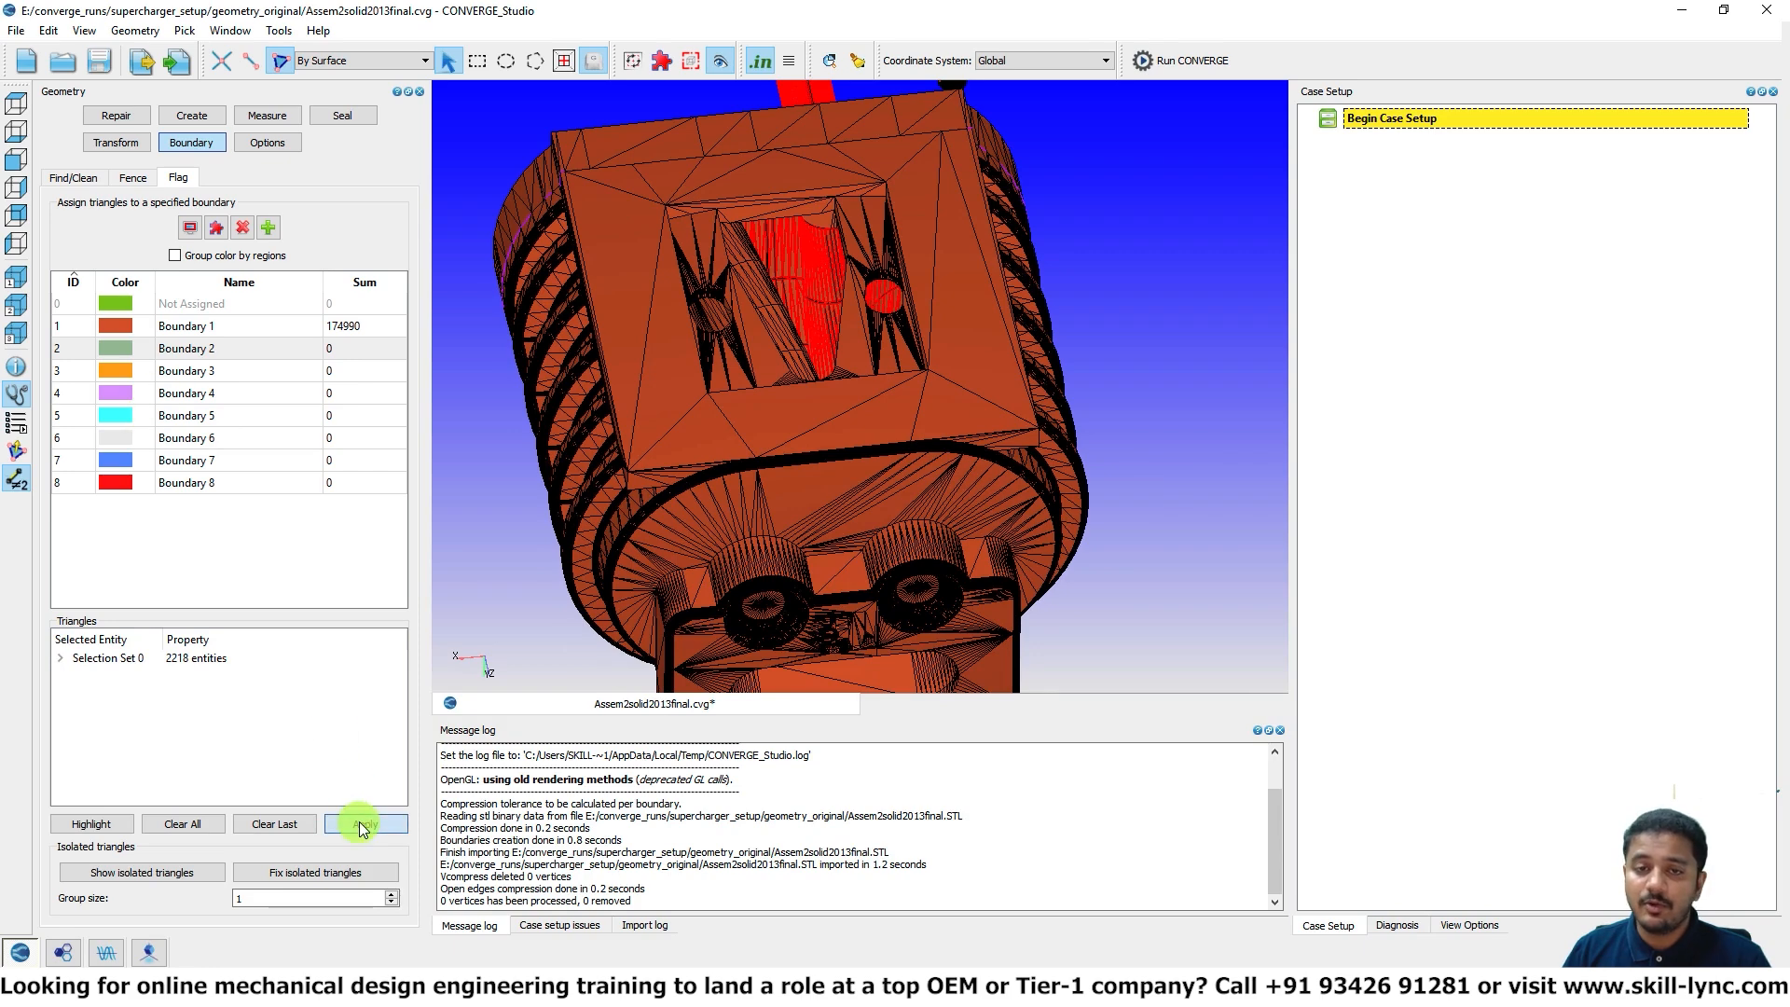
Step: Hide Boundary 2 and assign the second rotor's surface to Boundary 3
click(1464, 926)
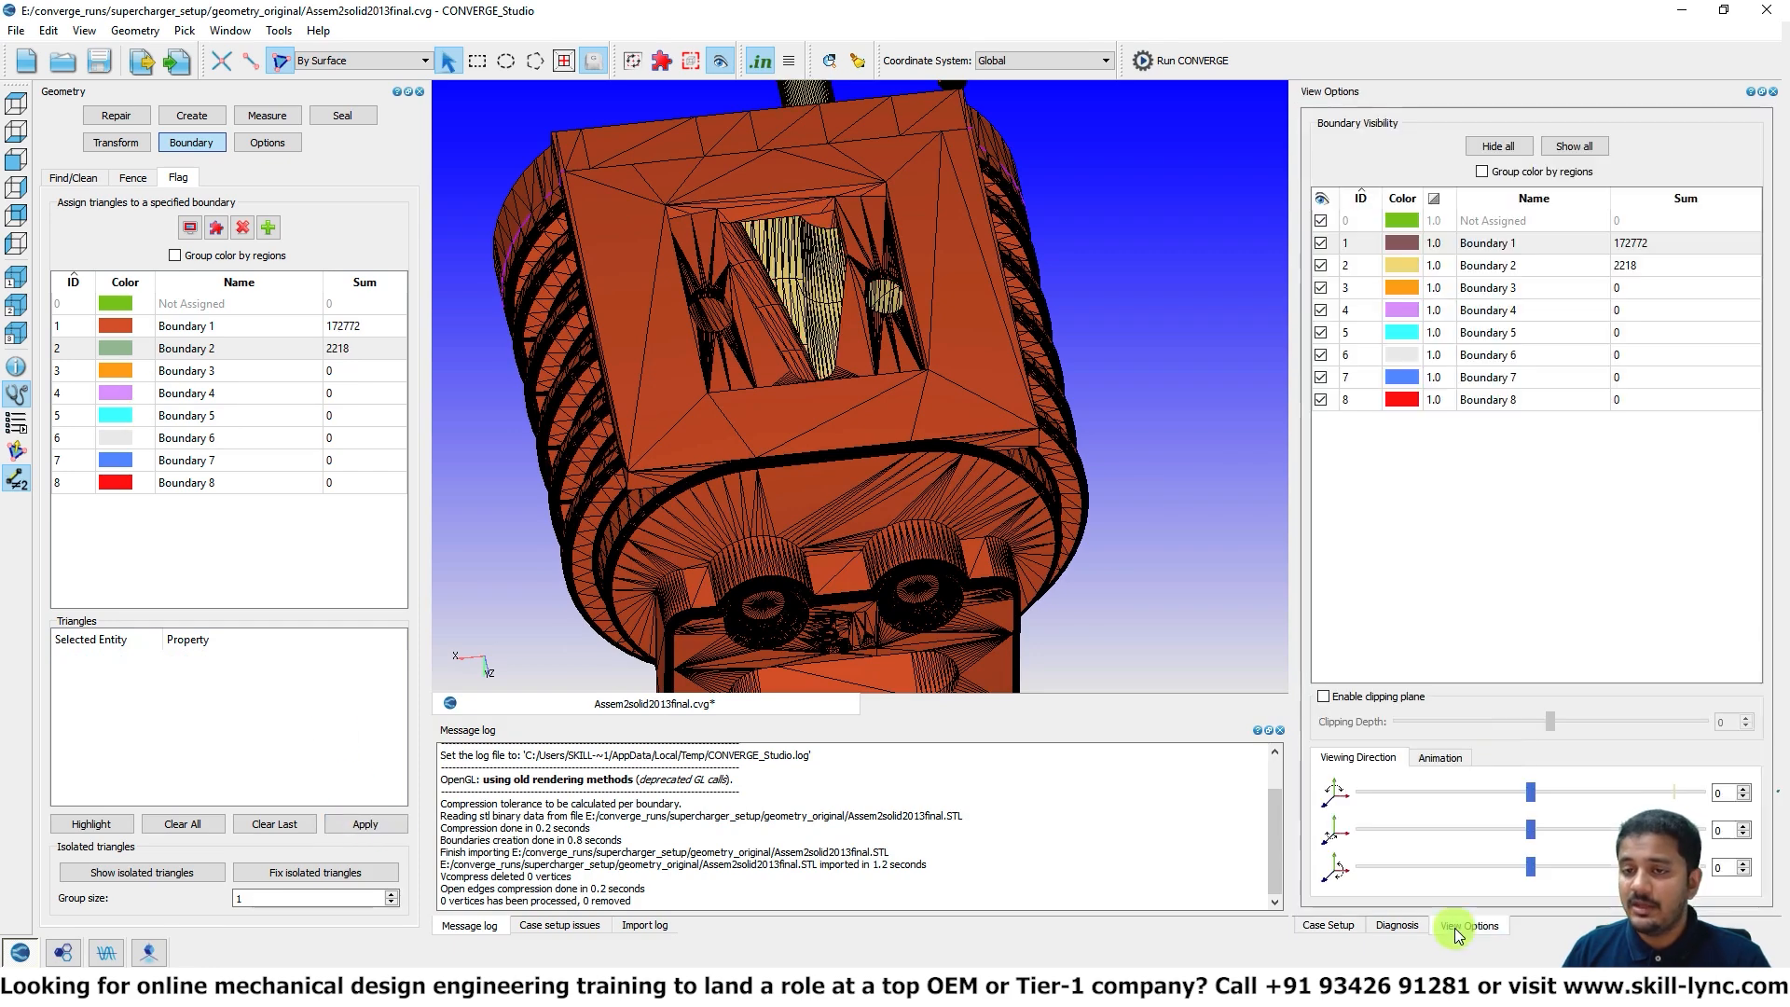
click(1321, 266)
drag(691, 279, 677, 364)
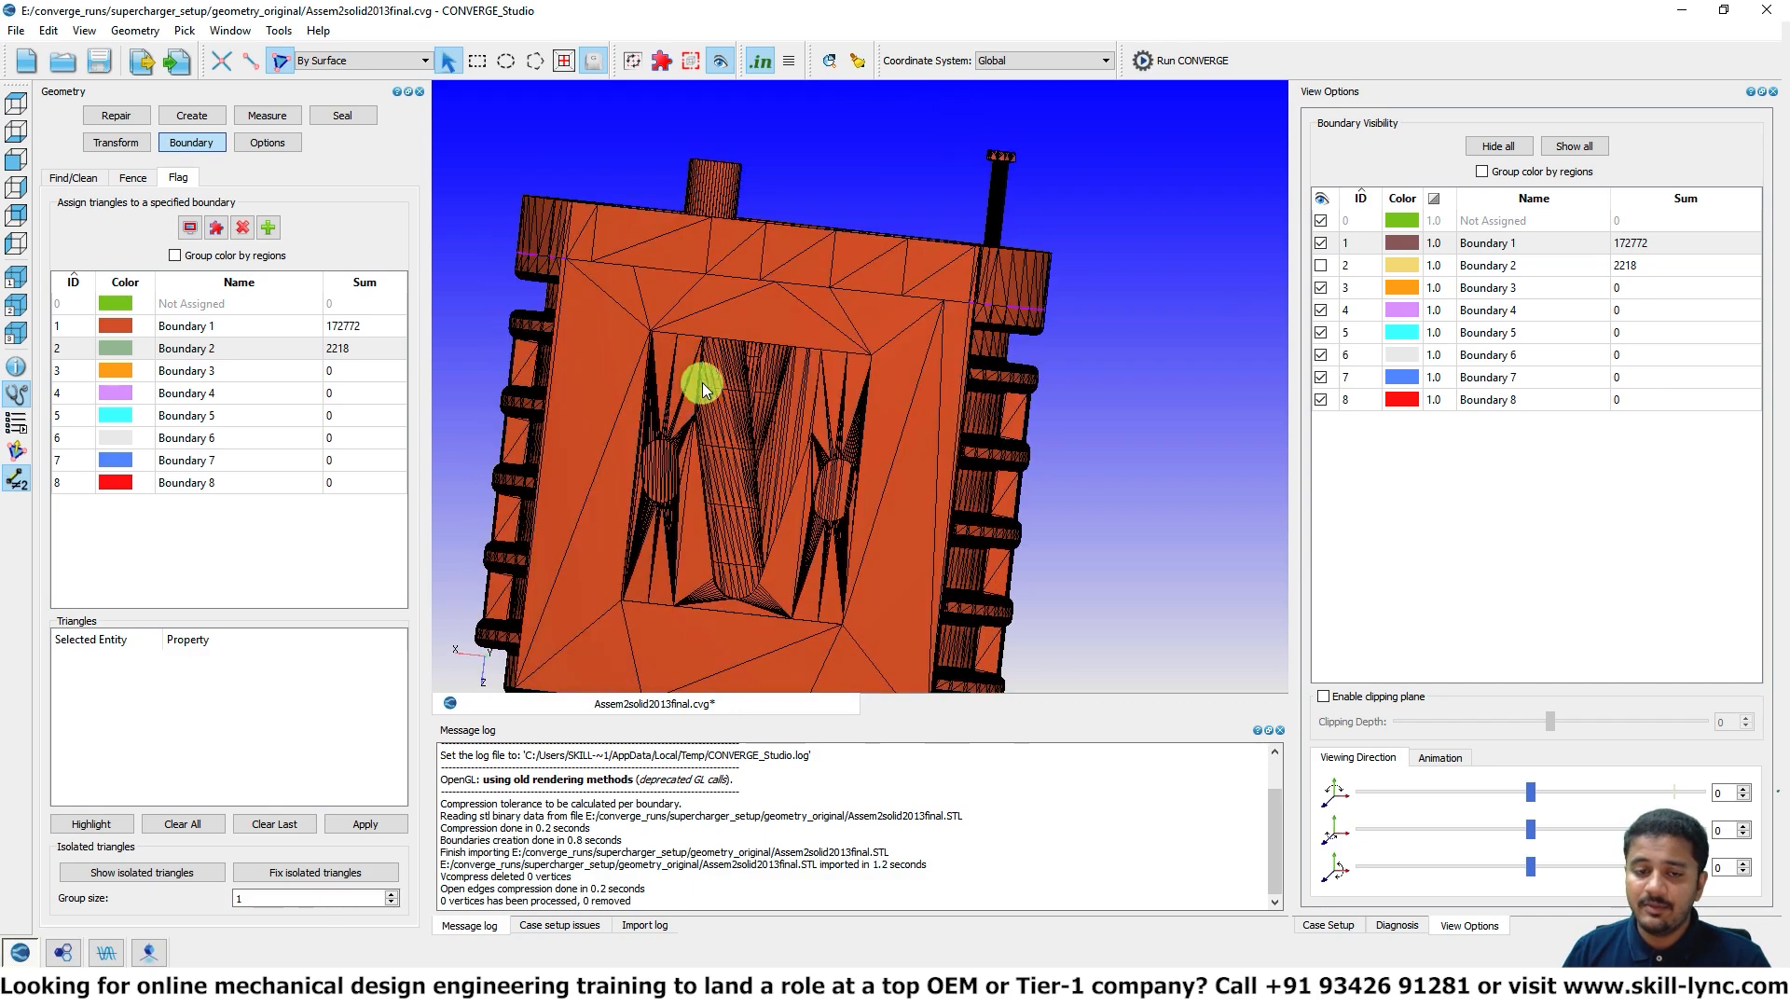
click(736, 413)
click(248, 370)
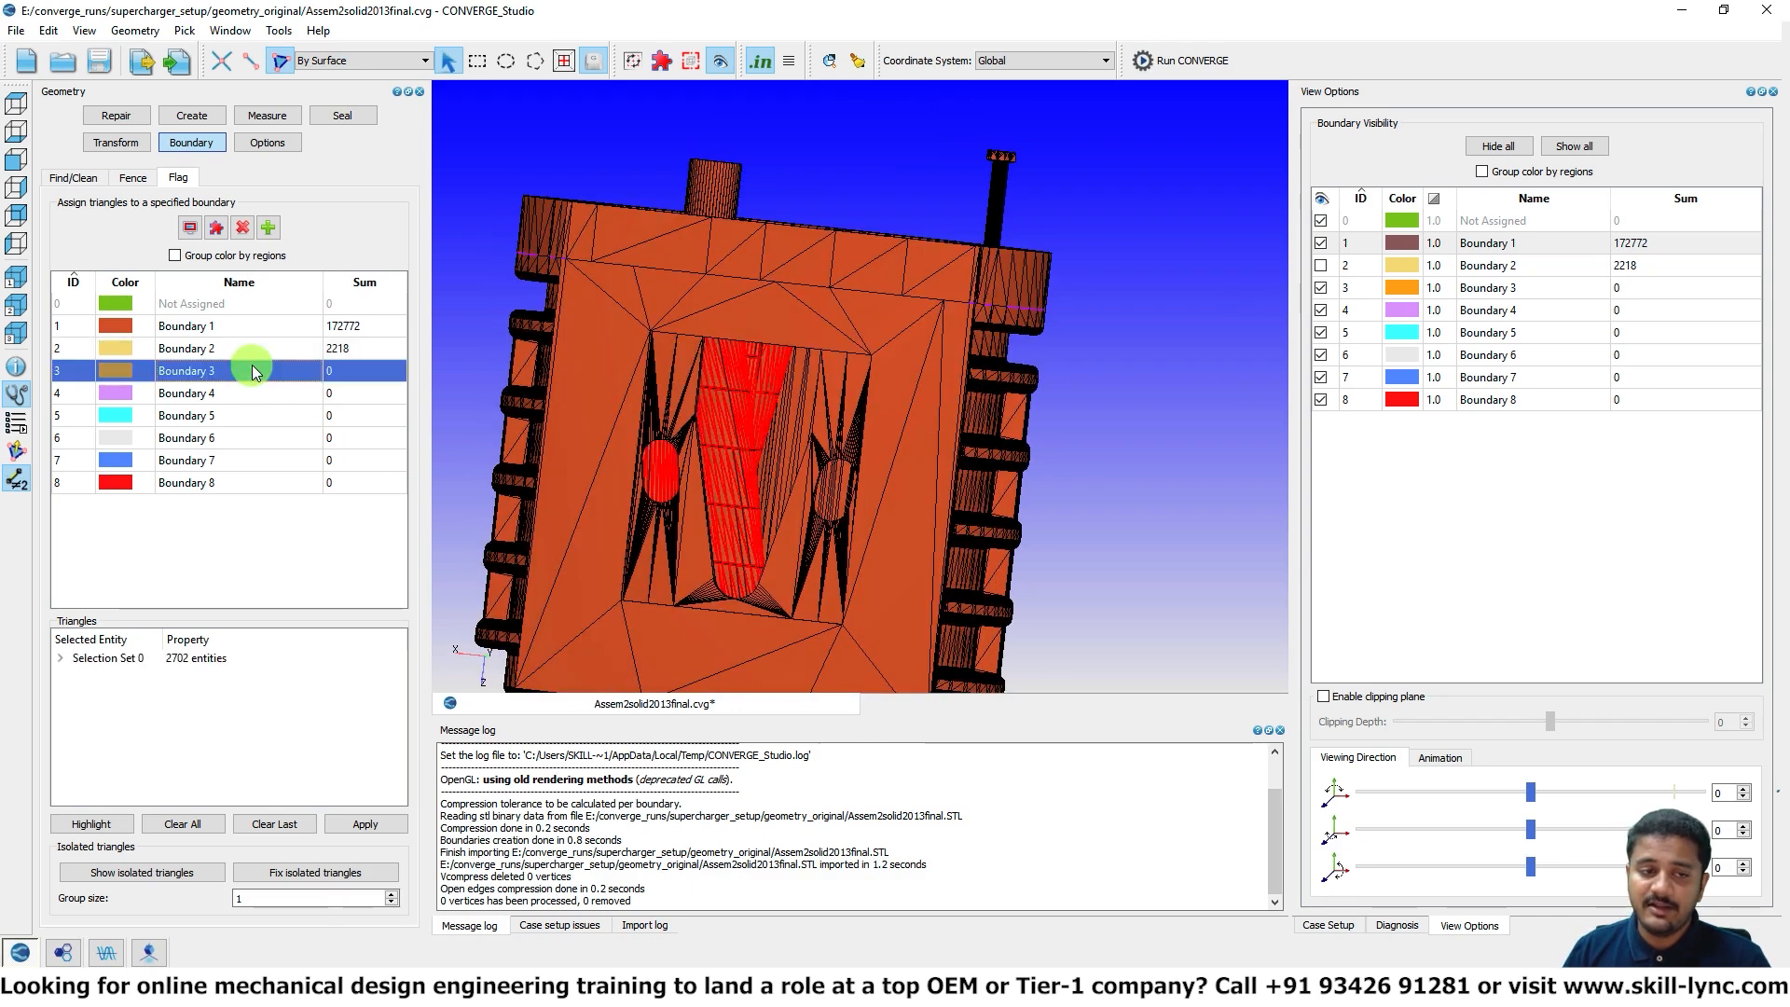
click(365, 825)
Step: Hide Boundary 3 and change the triangle picking method to By Angle
drag(687, 591, 700, 485)
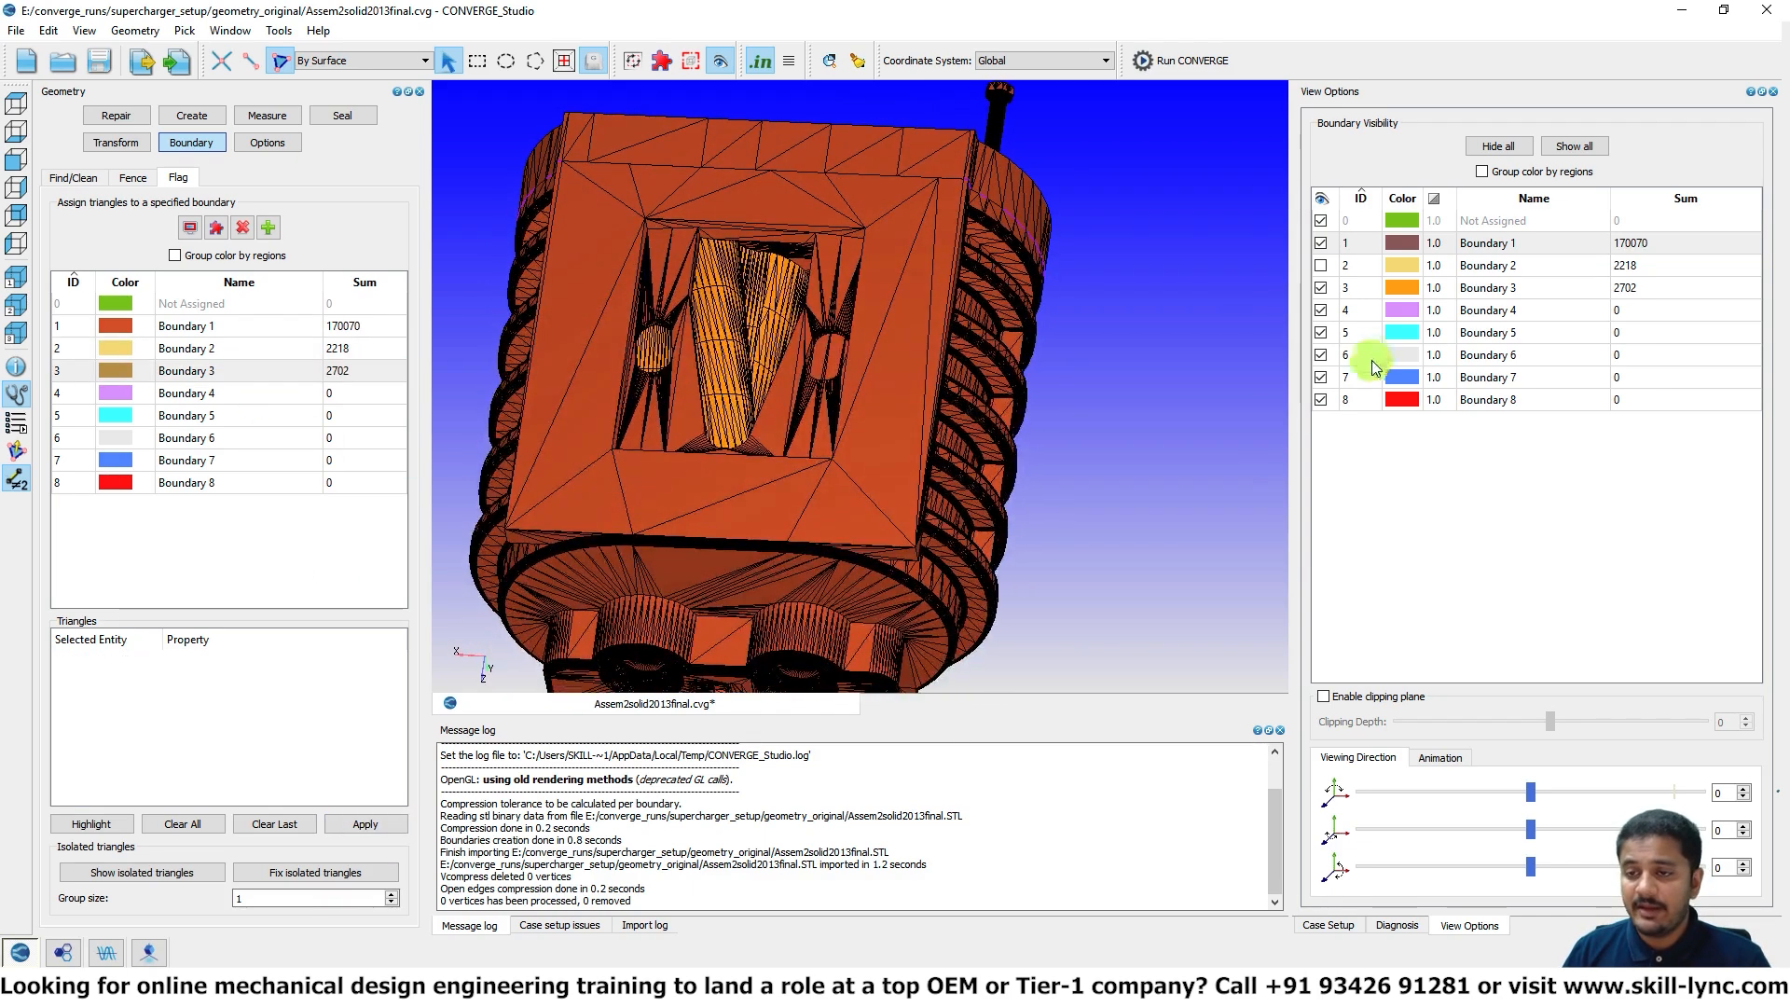
click(1320, 289)
drag(690, 327, 650, 429)
mouse_move(812, 343)
mouse_down()
mouse_move(749, 355)
mouse_move(797, 346)
mouse_up()
click(276, 392)
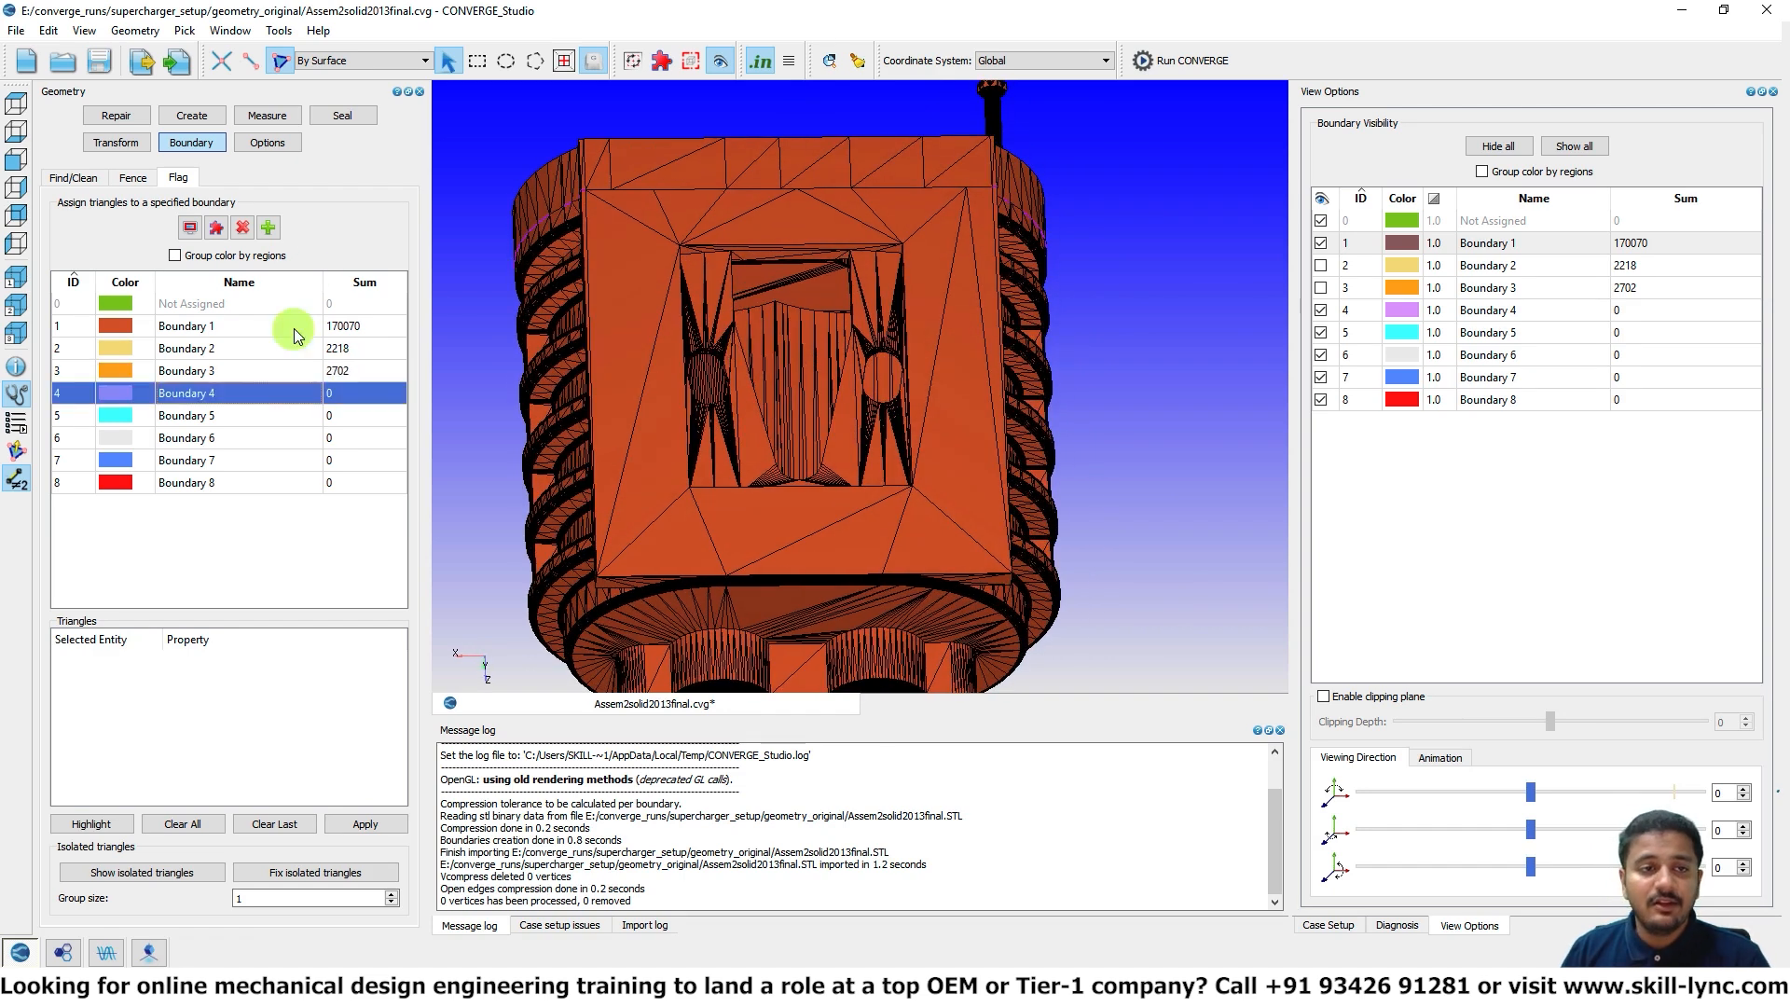
click(377, 65)
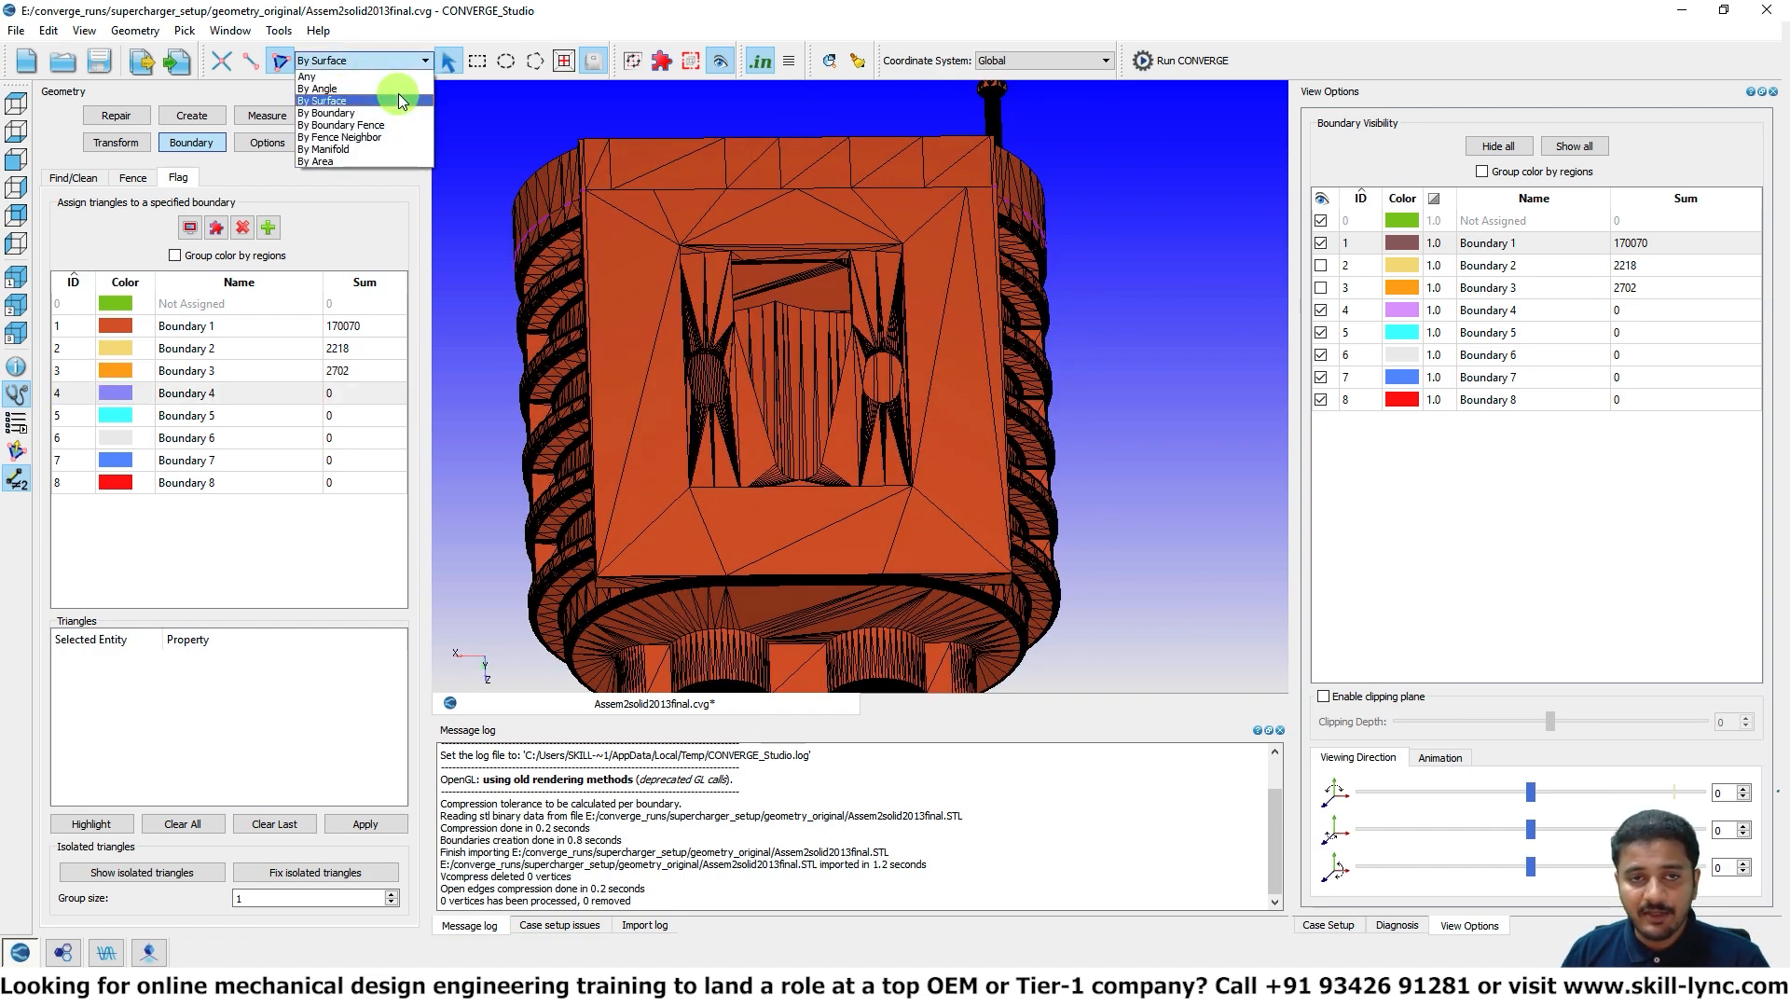
click(399, 92)
Step: Pick the inner rotor chamber wall by angle, isolate it for inspection, and bring back the full model
click(789, 344)
drag(779, 280, 671, 288)
key(s)
right_click(671, 290)
click(684, 300)
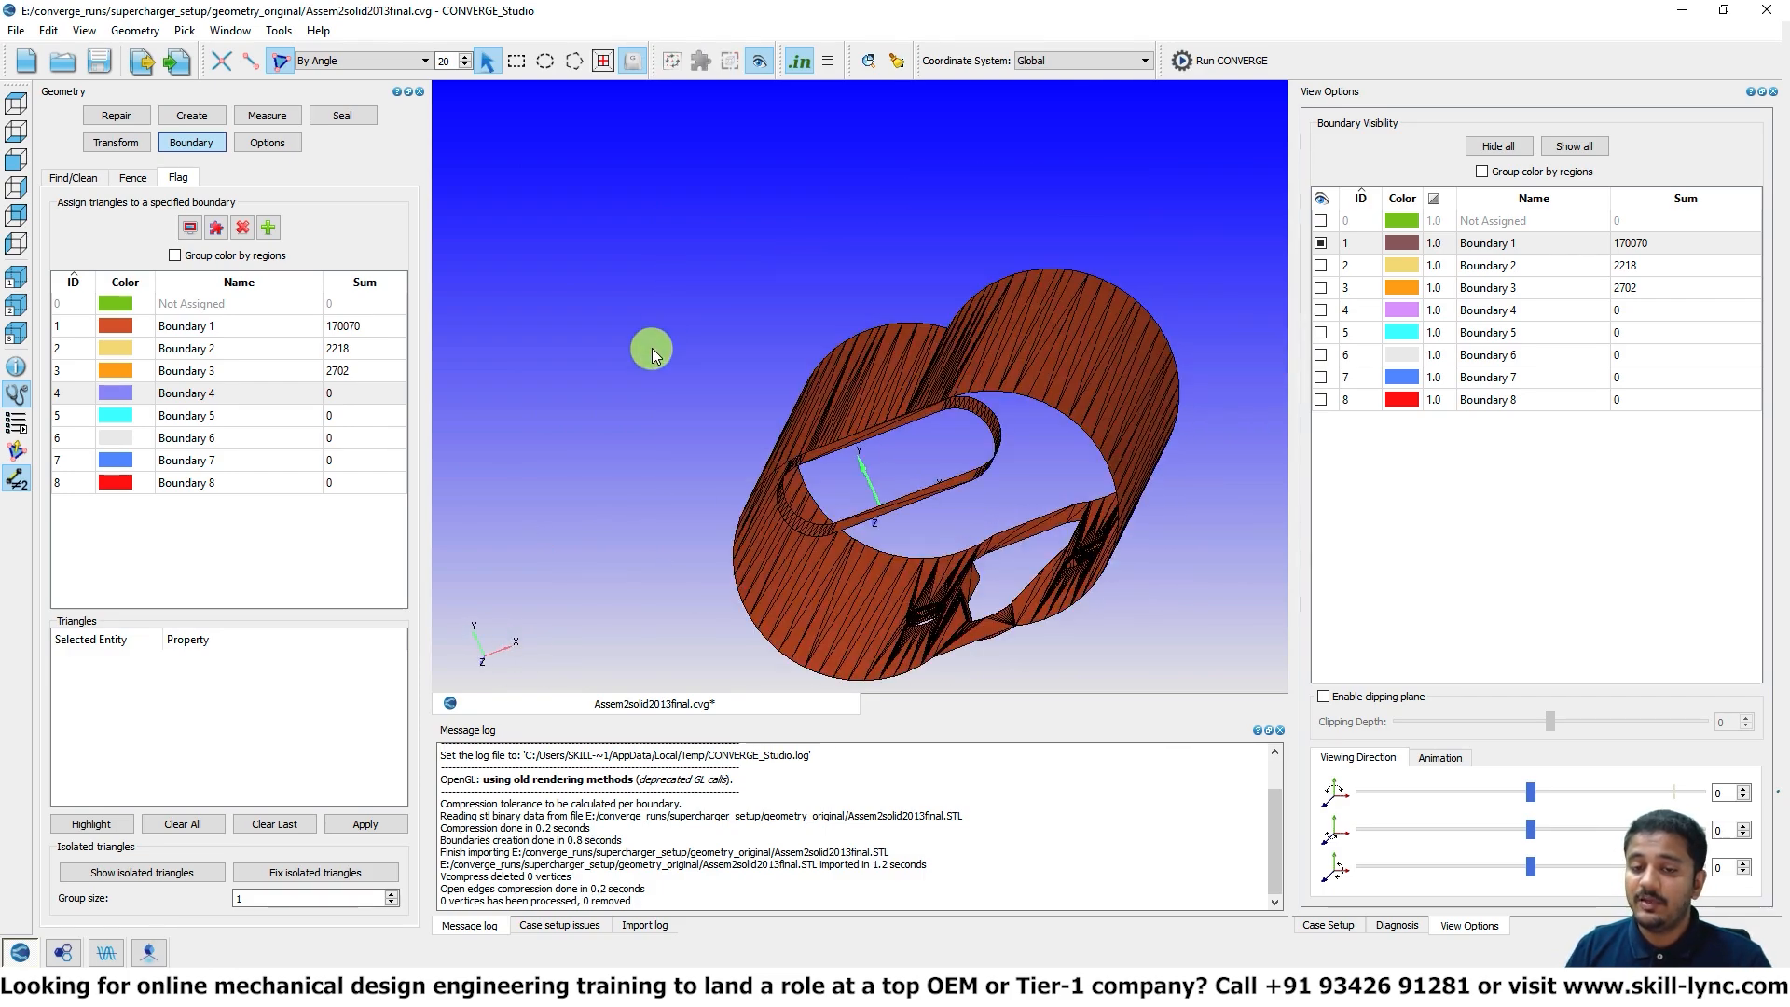
drag(660, 316, 626, 231)
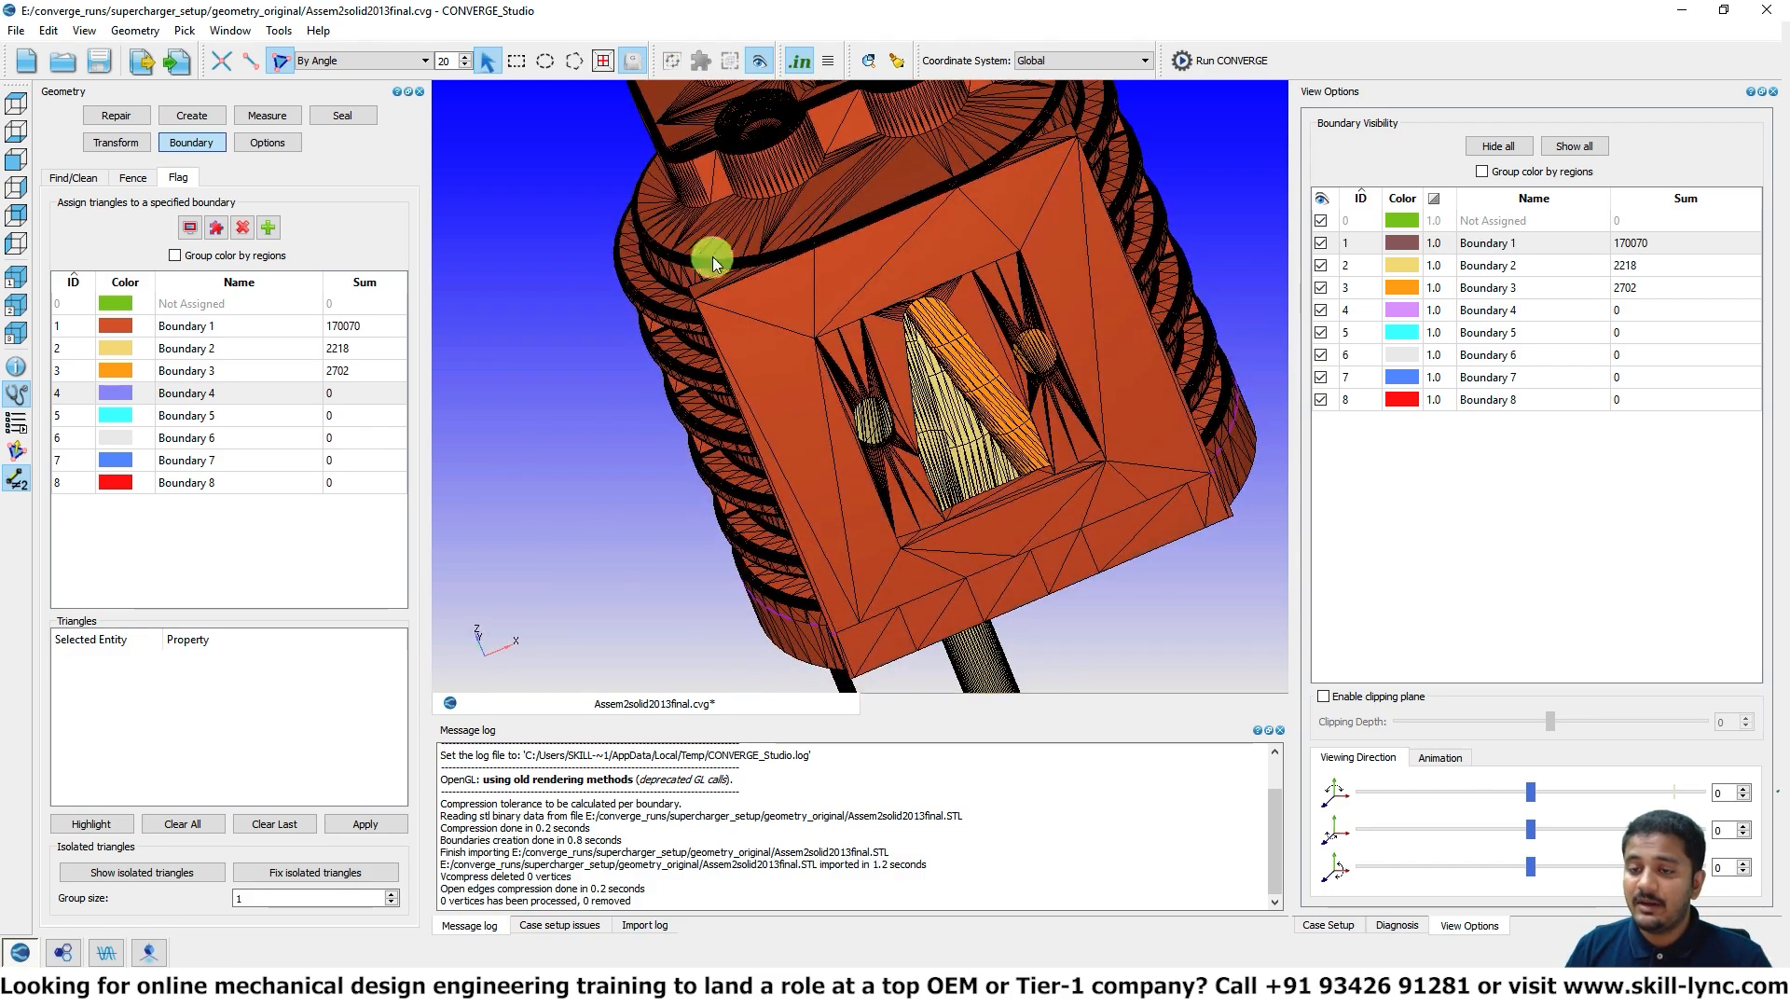
Step: Hide Boundaries 2 and 3, select the inner rotor chamber walls by angle, and assign them to Boundary 5
click(1320, 265)
click(1321, 287)
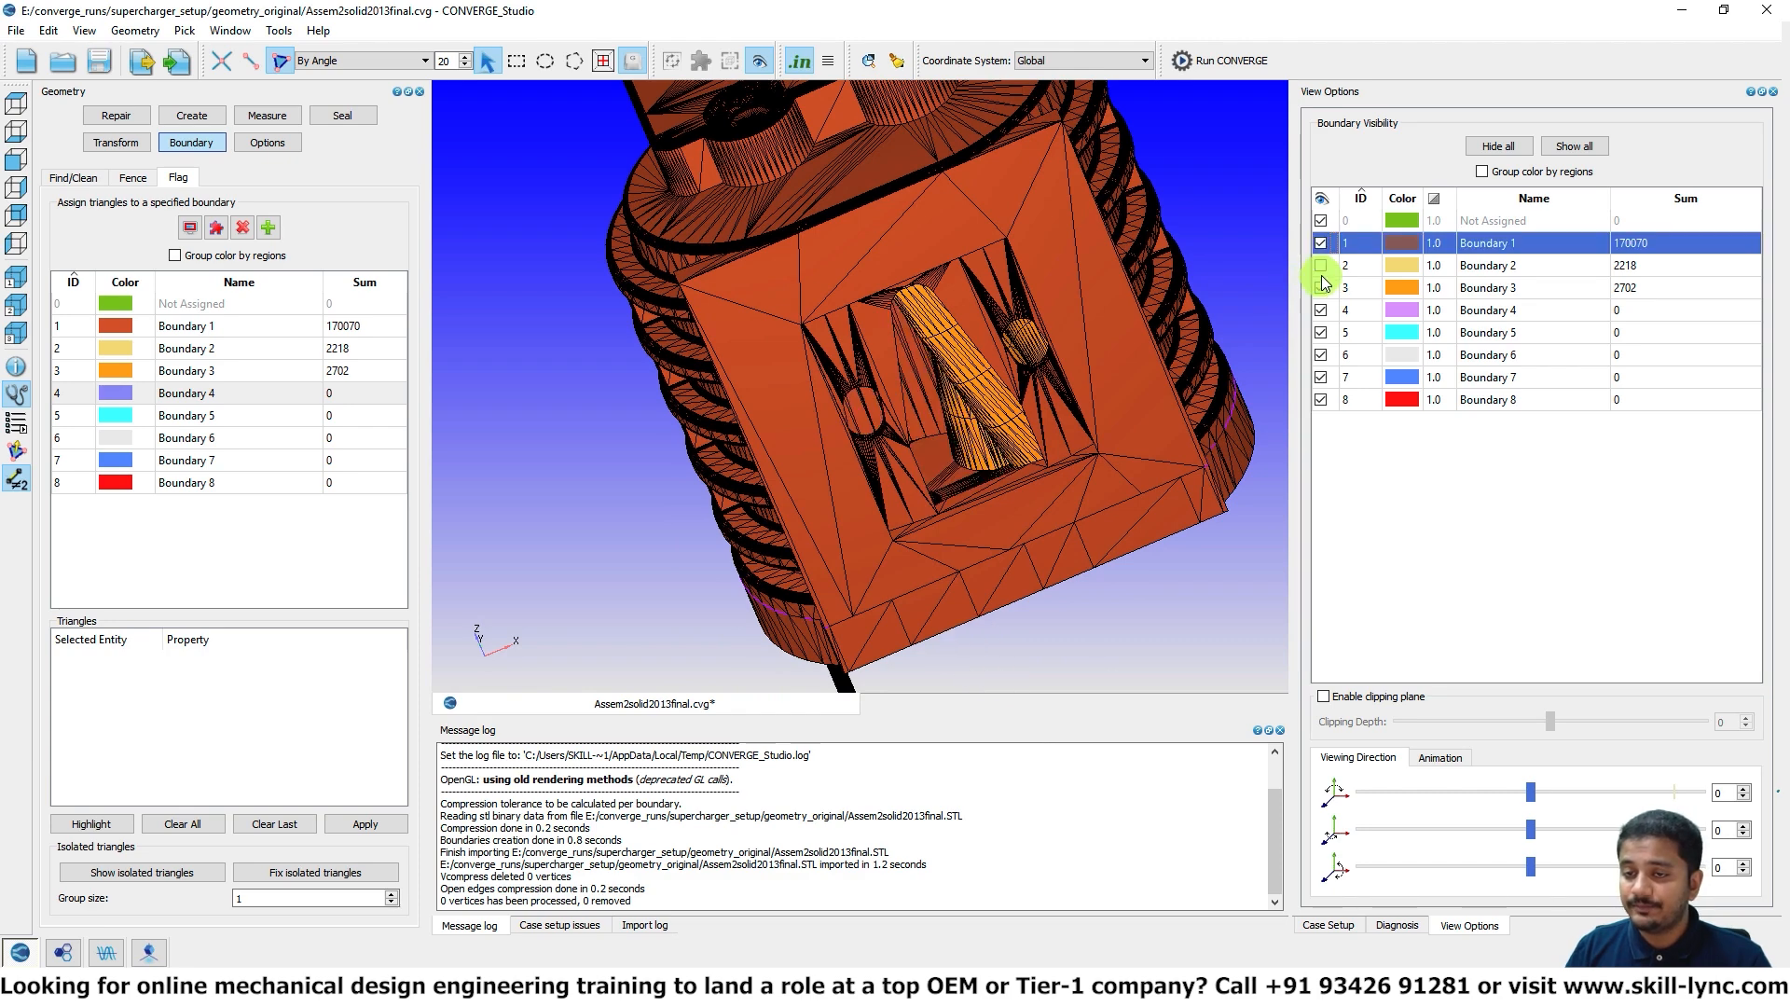
click(943, 418)
drag(967, 477, 770, 380)
click(981, 440)
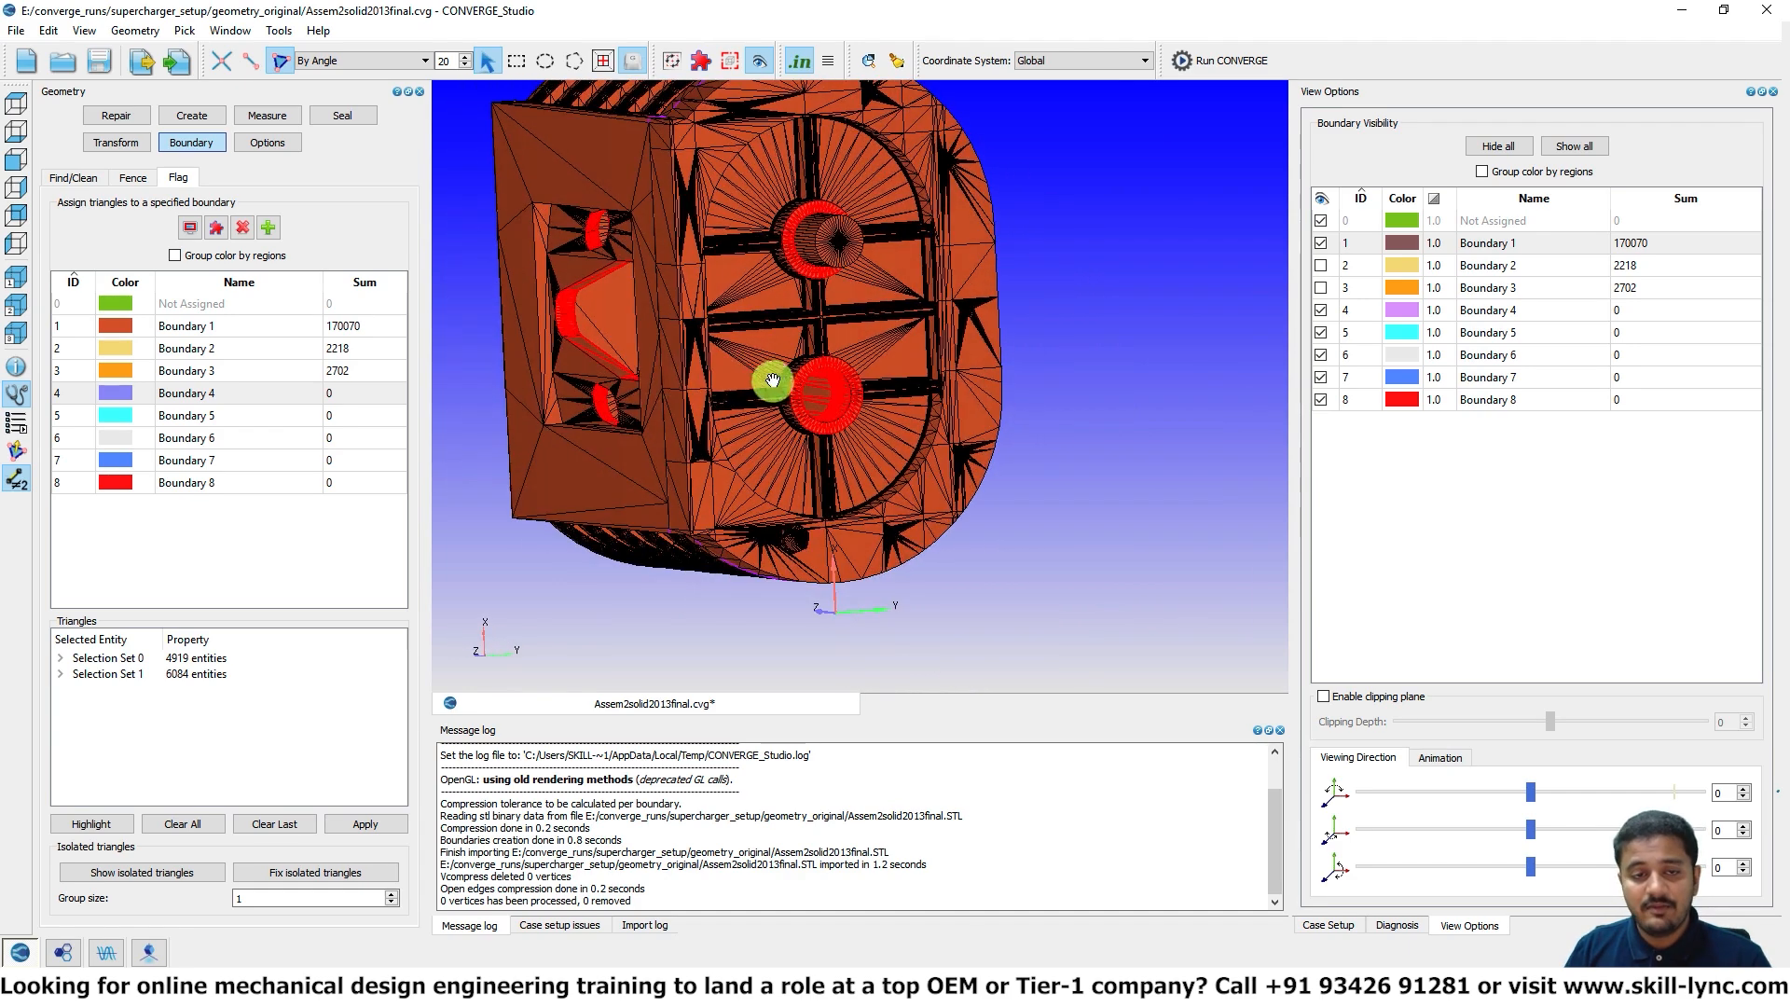
click(608, 332)
drag(607, 332, 757, 341)
click(266, 417)
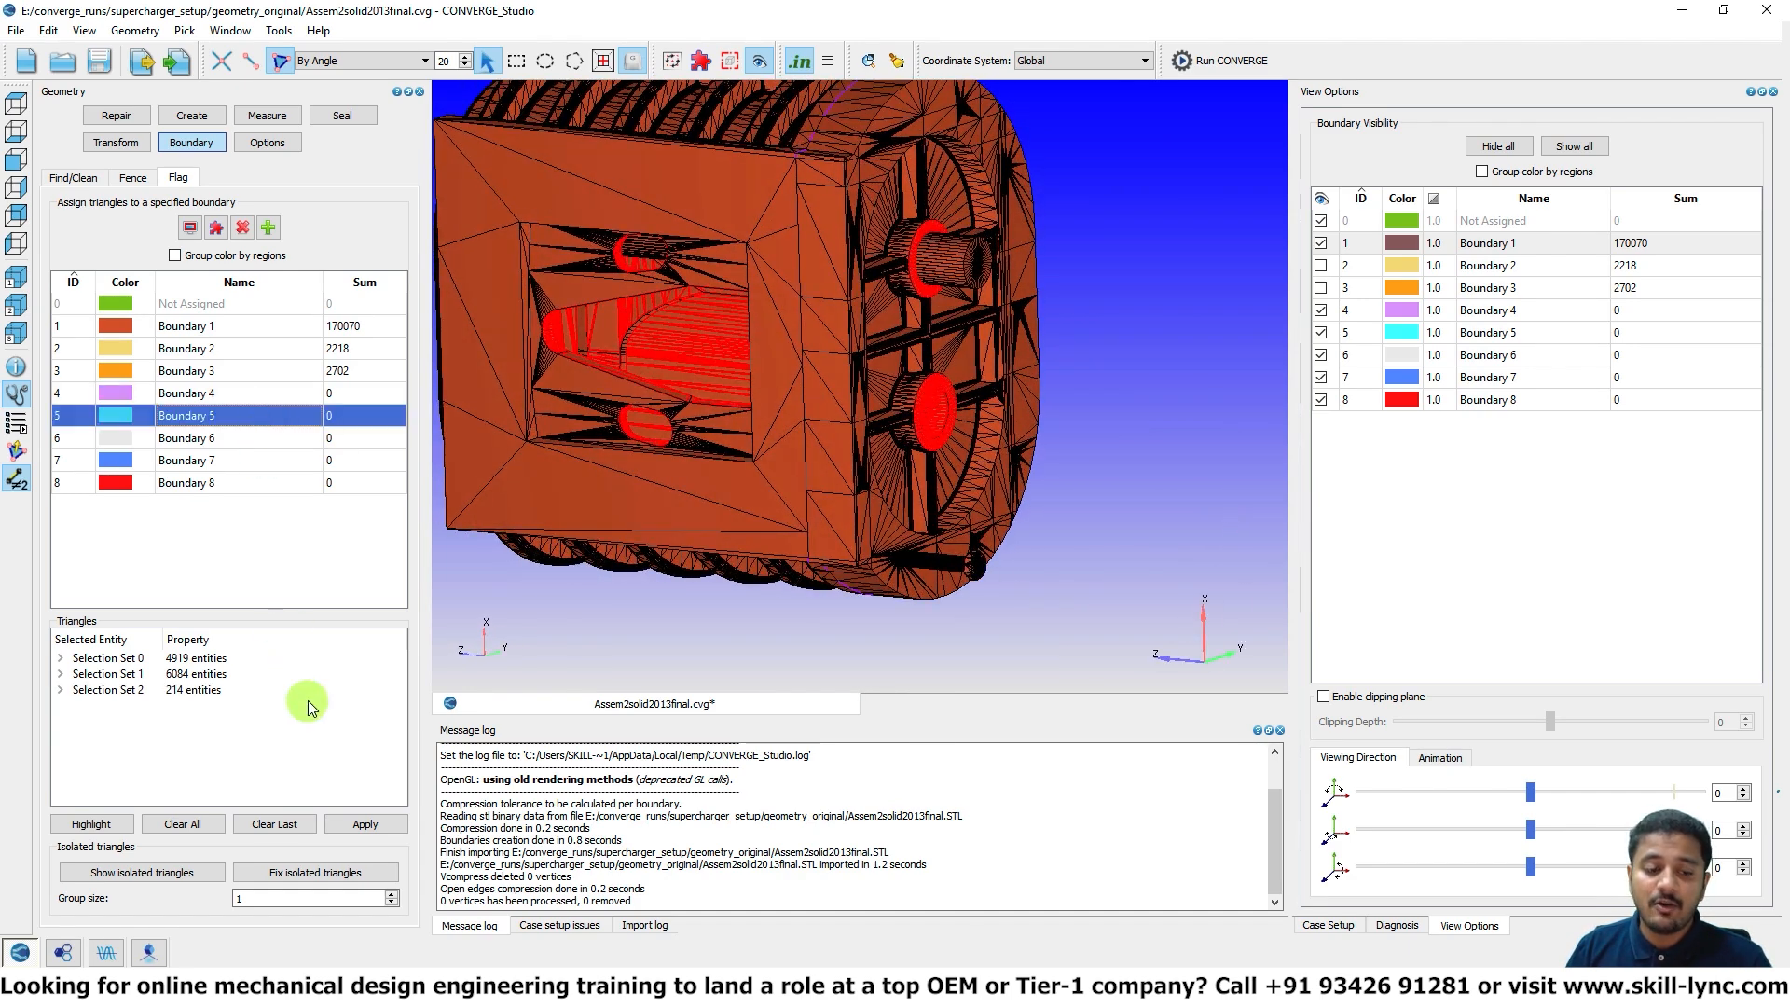
click(363, 824)
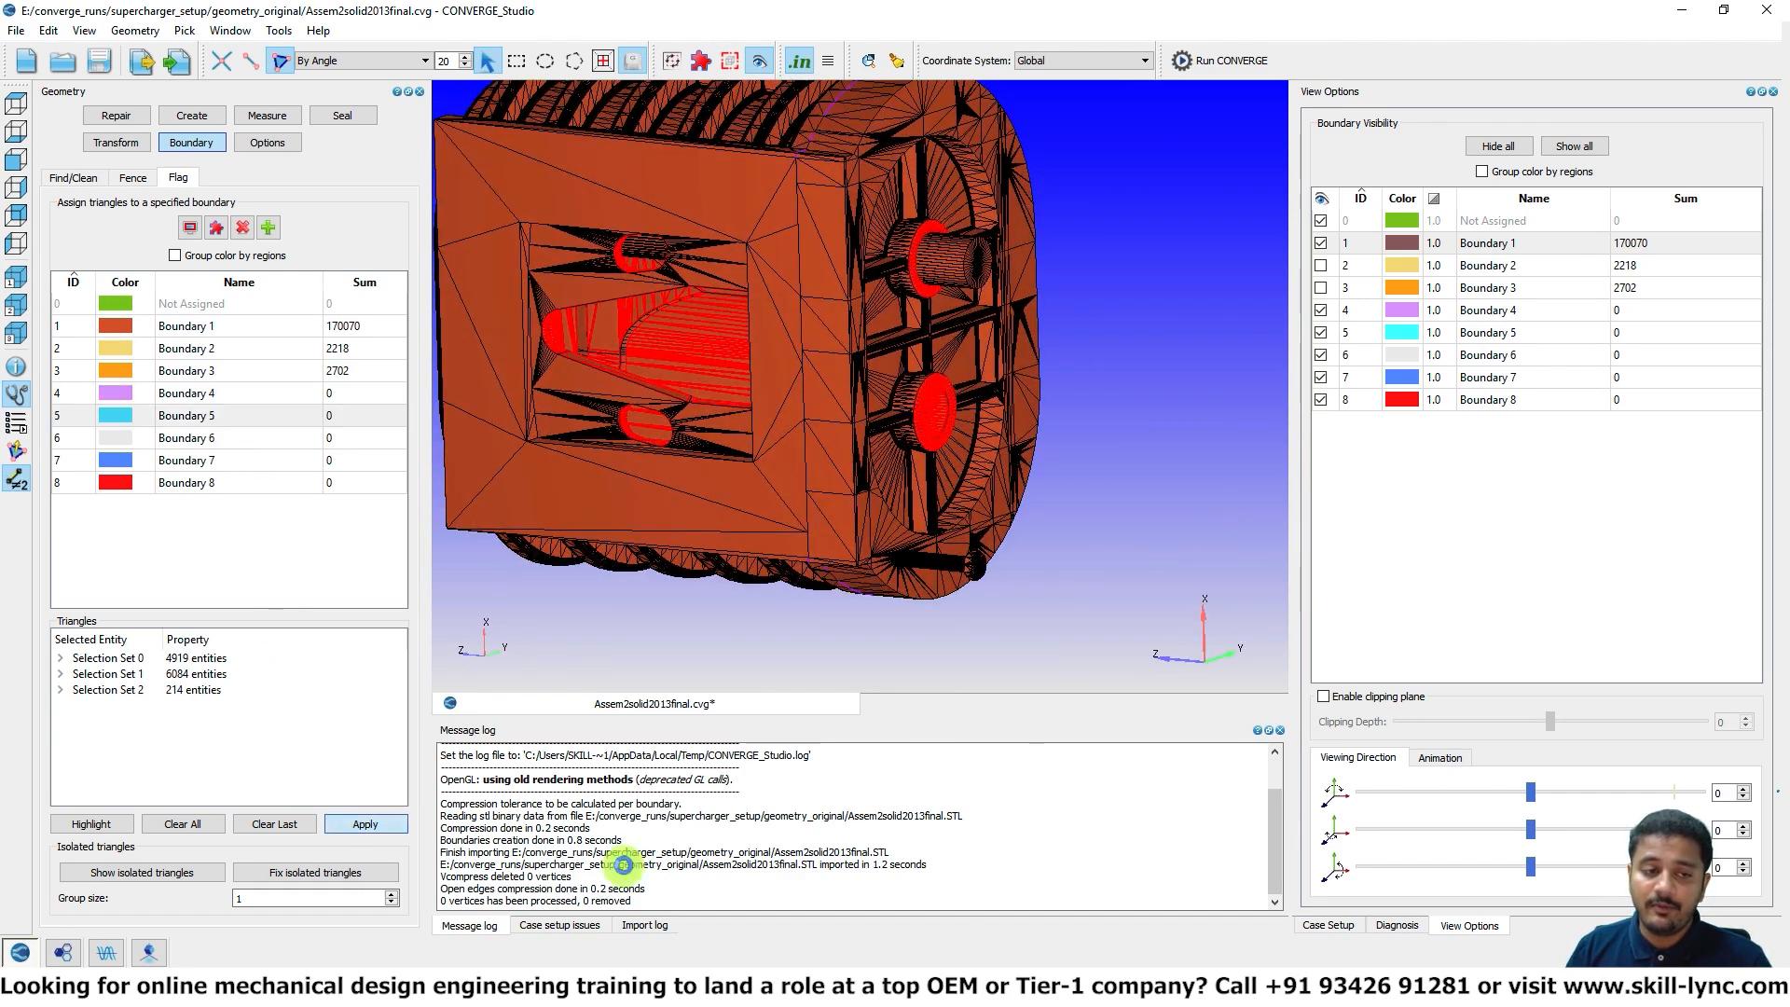
Step: Hide Boundary 1 and show Boundaries 2 and 3 to examine both rotors inside the Boundary 5 chamber
click(1318, 243)
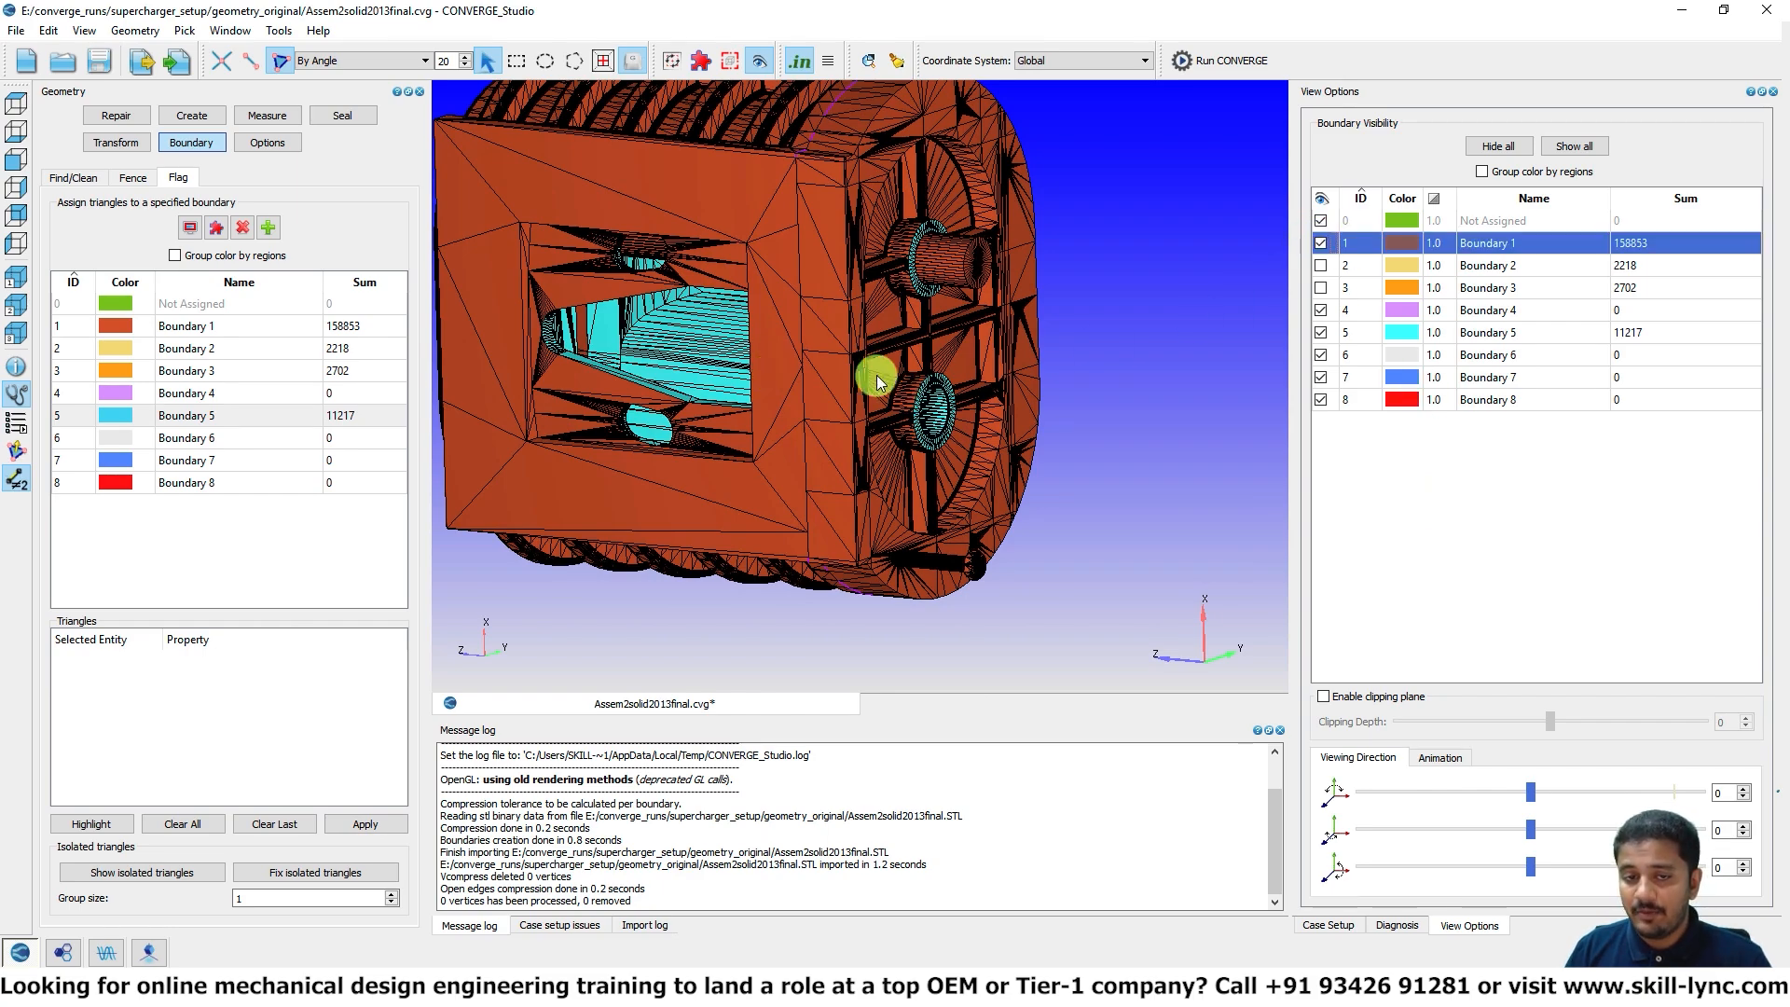
click(1320, 243)
drag(1175, 472, 739, 305)
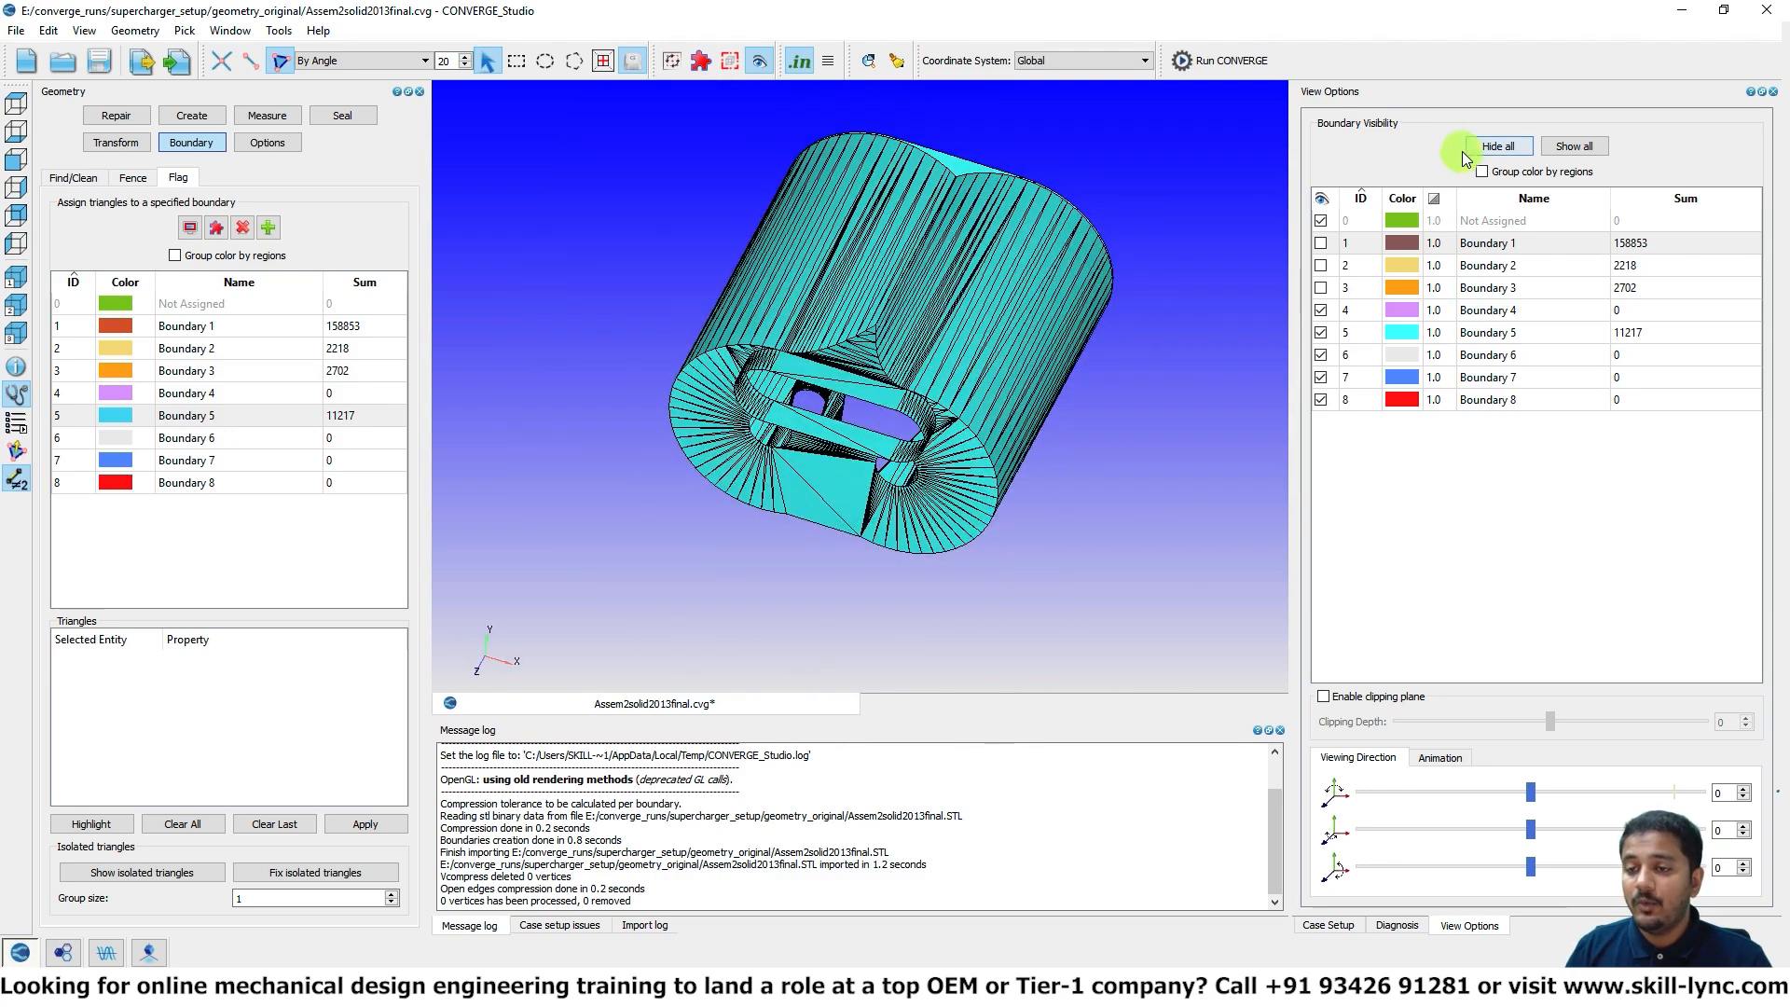
click(1321, 266)
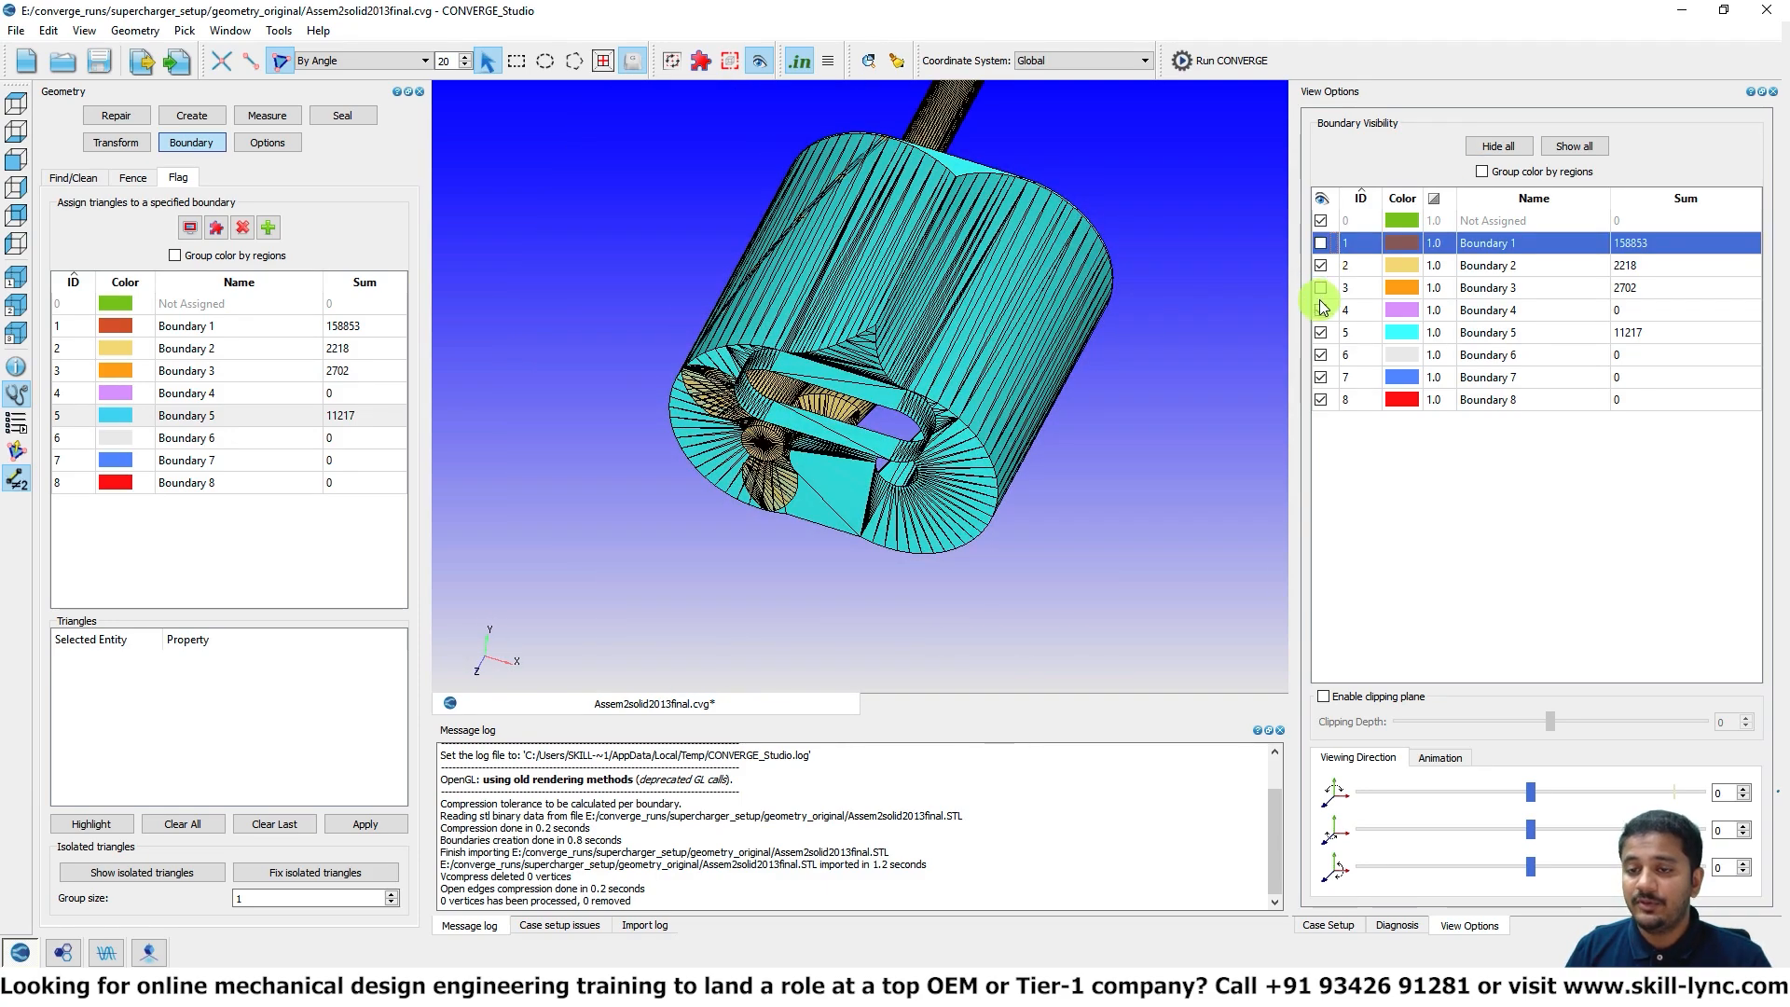
click(1322, 288)
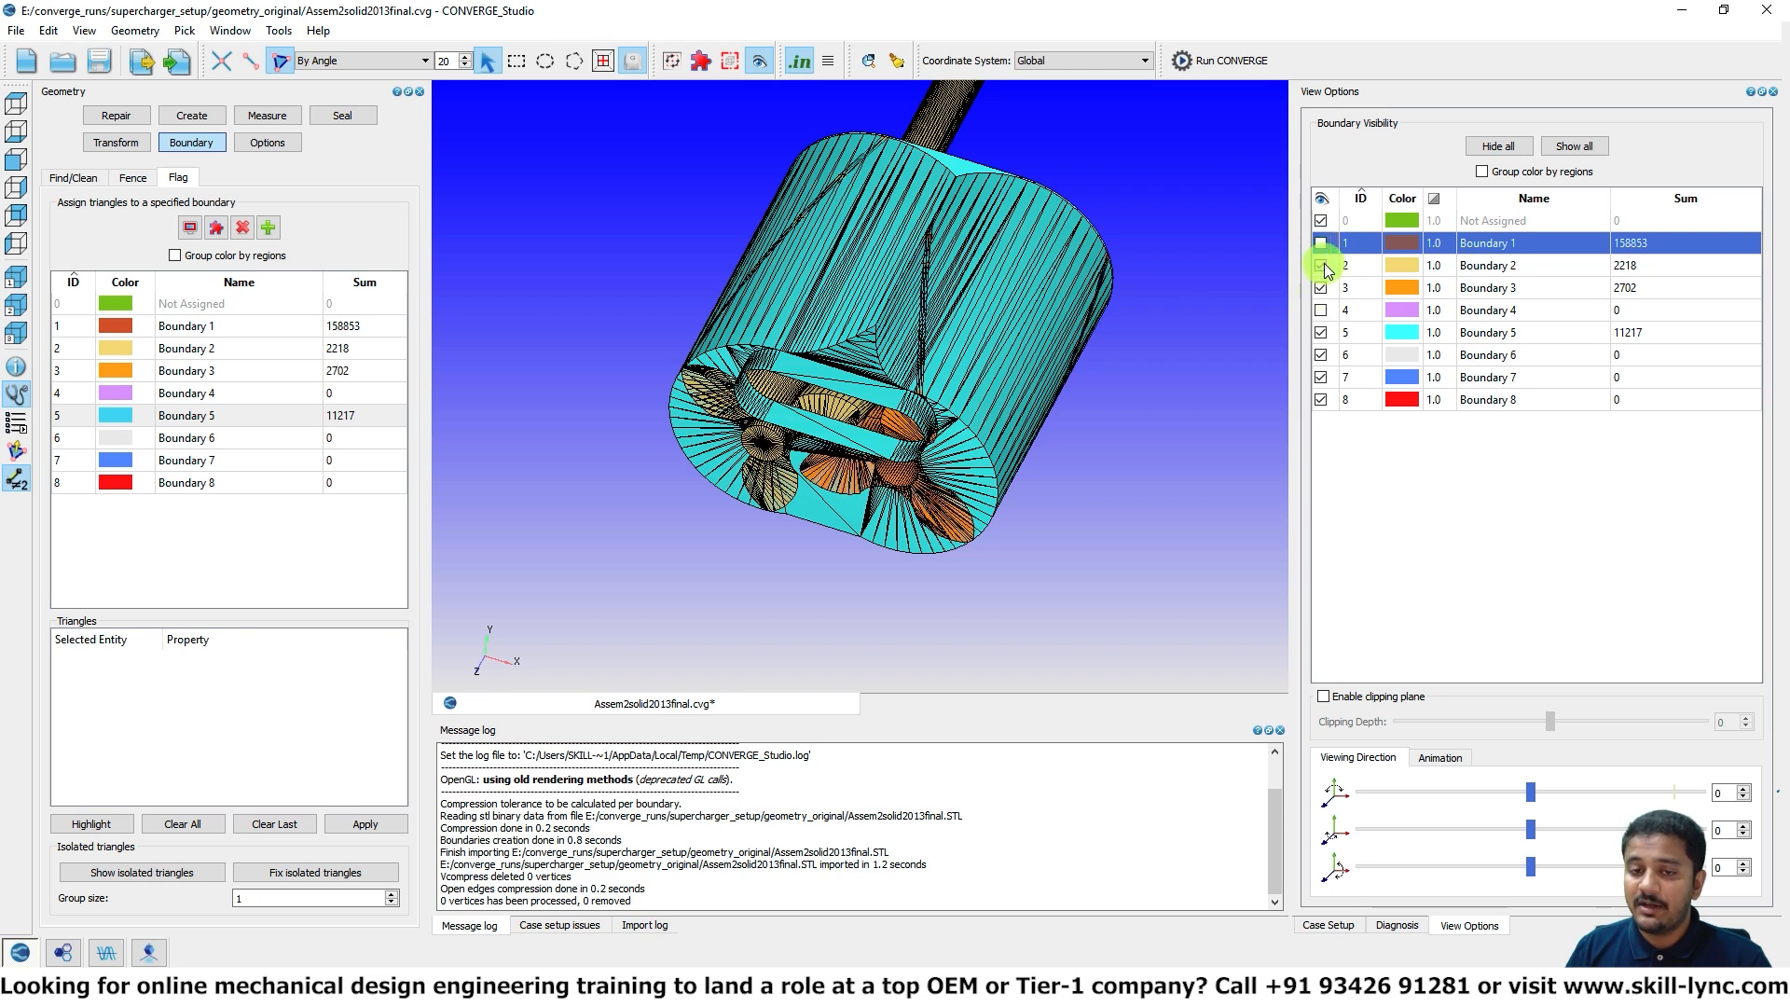
click(1321, 265)
click(1321, 268)
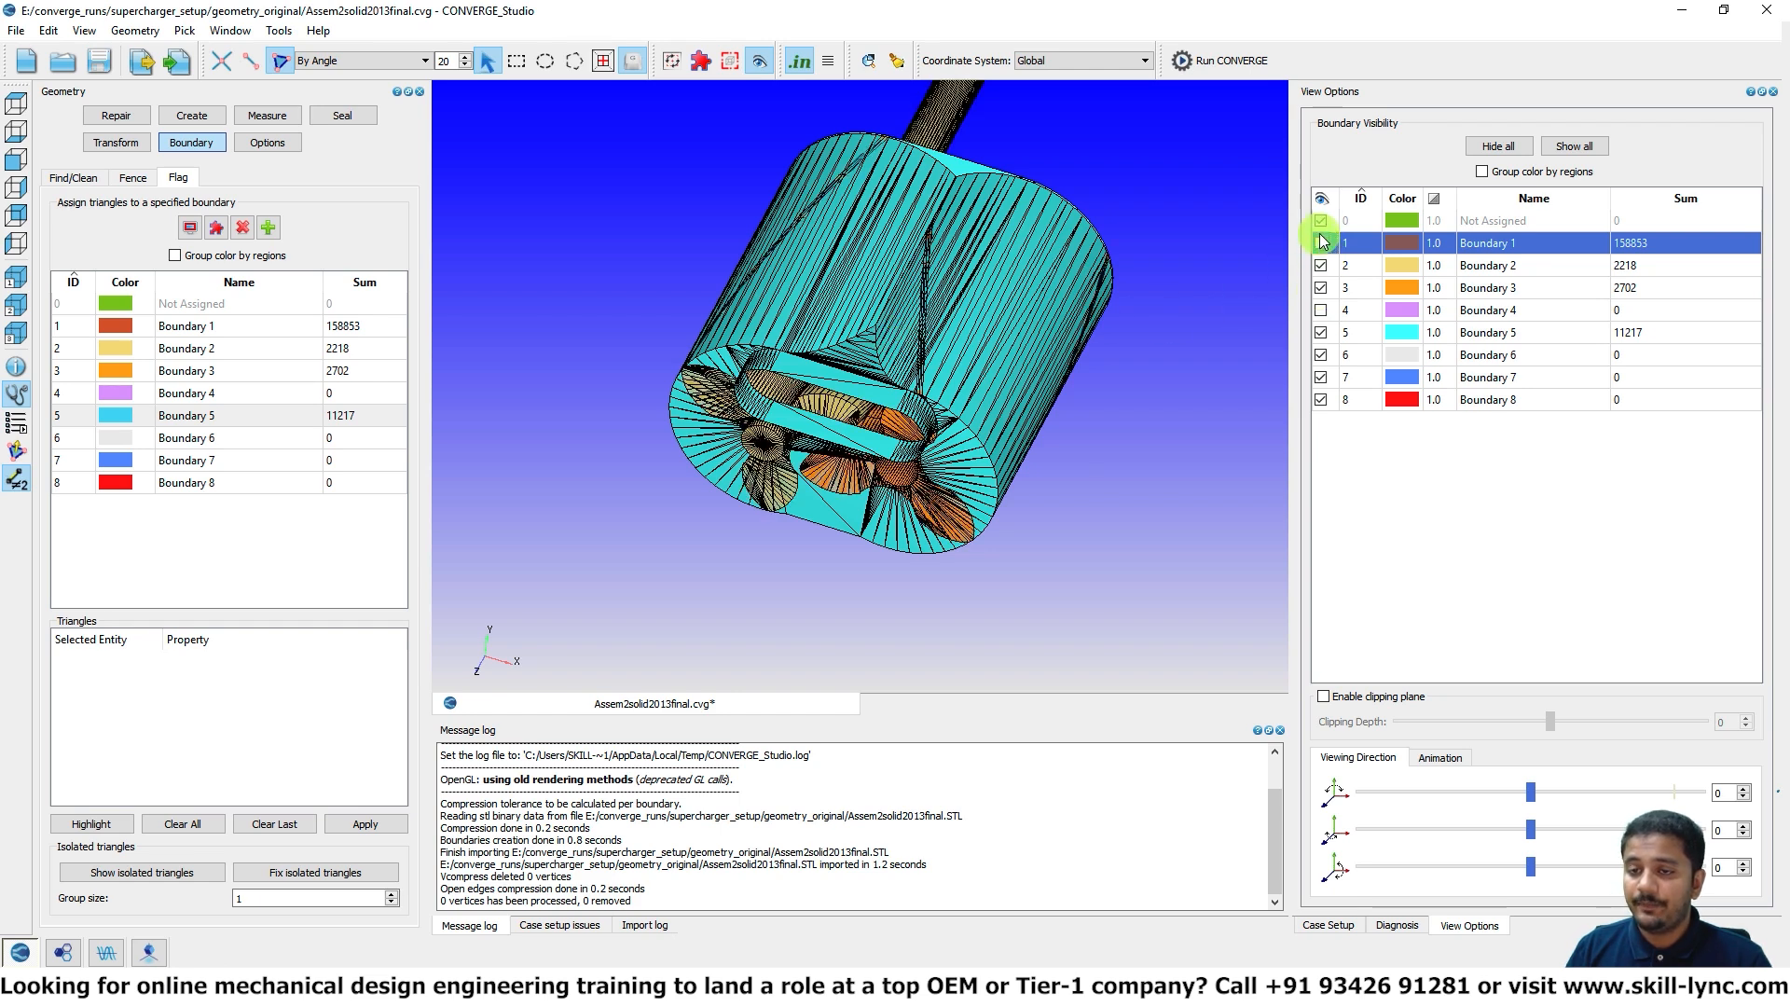
Step: Hide Boundary 5 and examine how the two rotors mesh, from their end faces and along their length
click(1322, 333)
drag(831, 448, 921, 352)
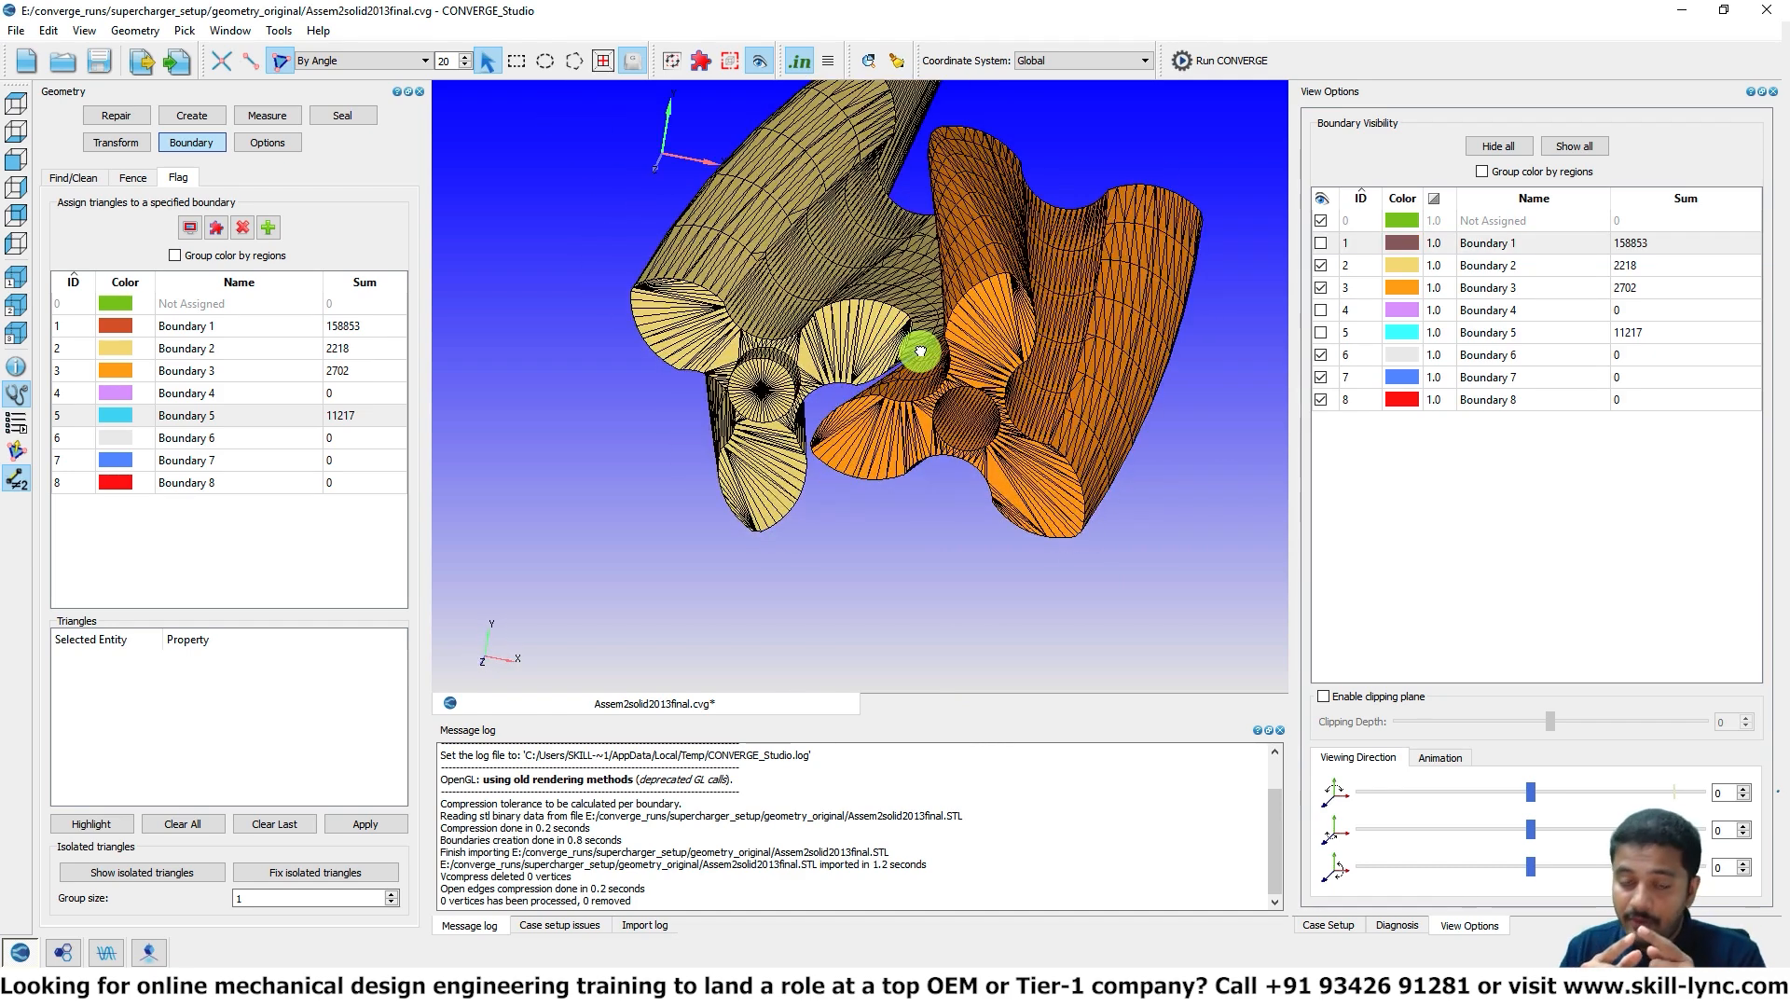
click(13, 164)
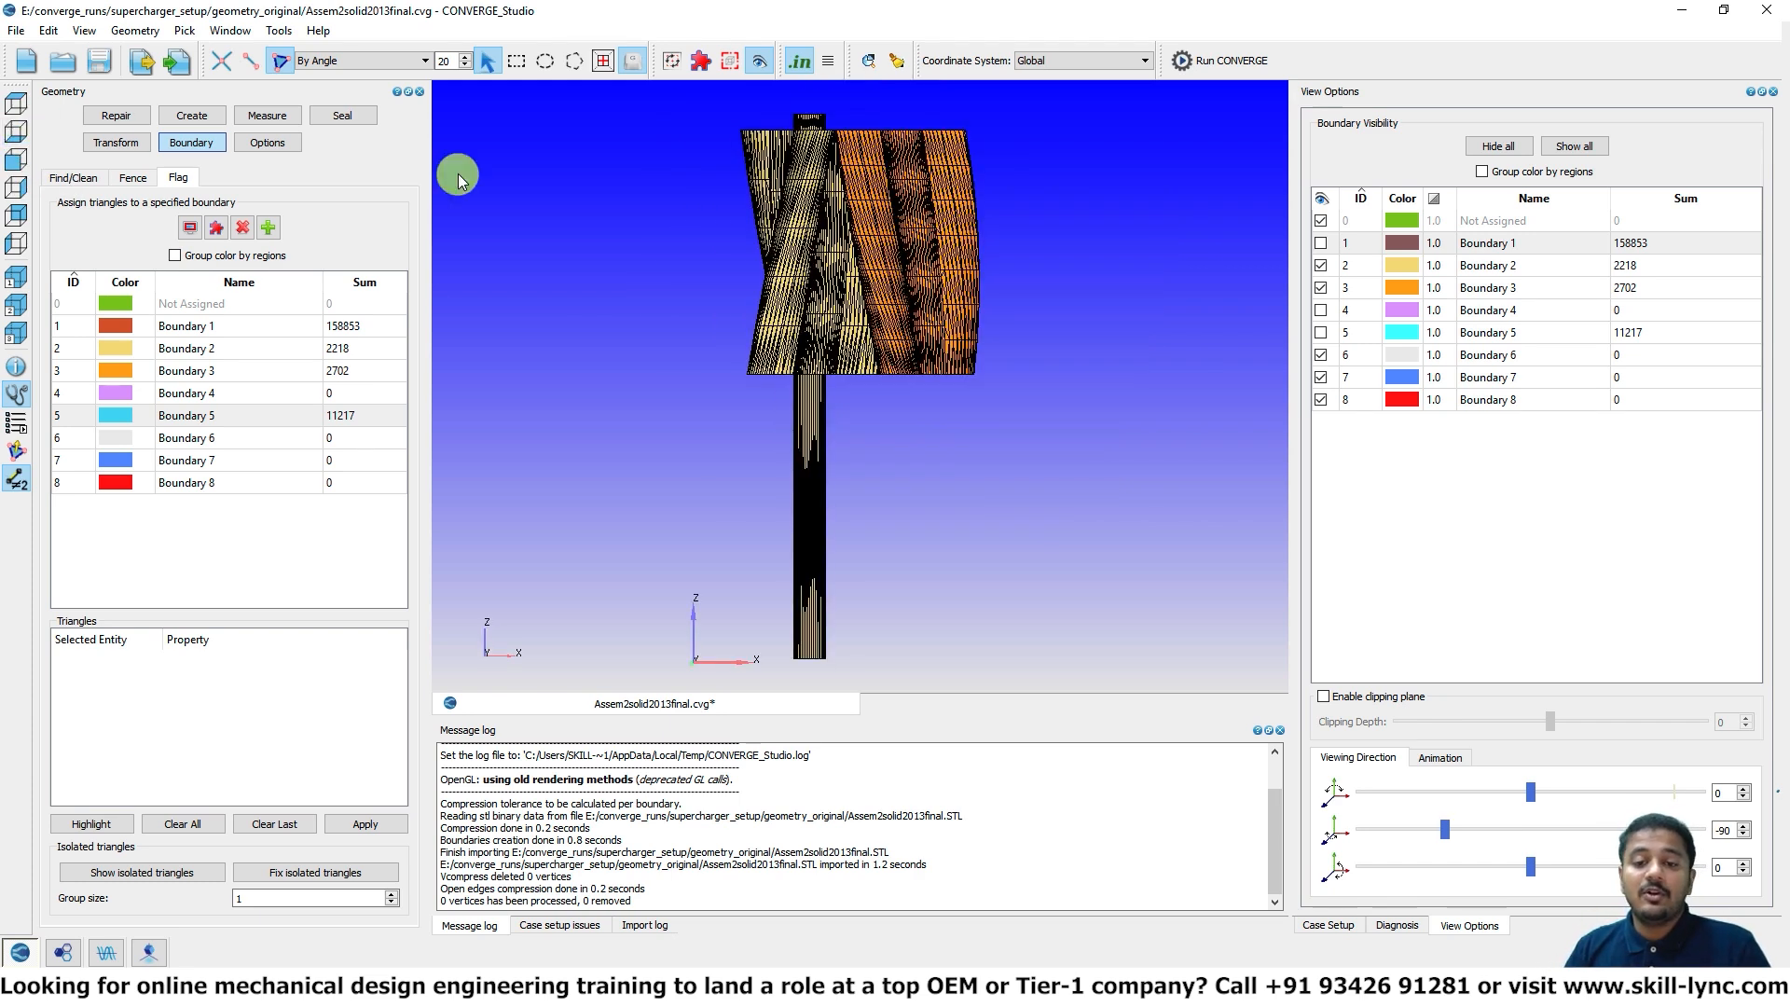
scroll(859, 223, up, 5)
right_drag(915, 217, 934, 463)
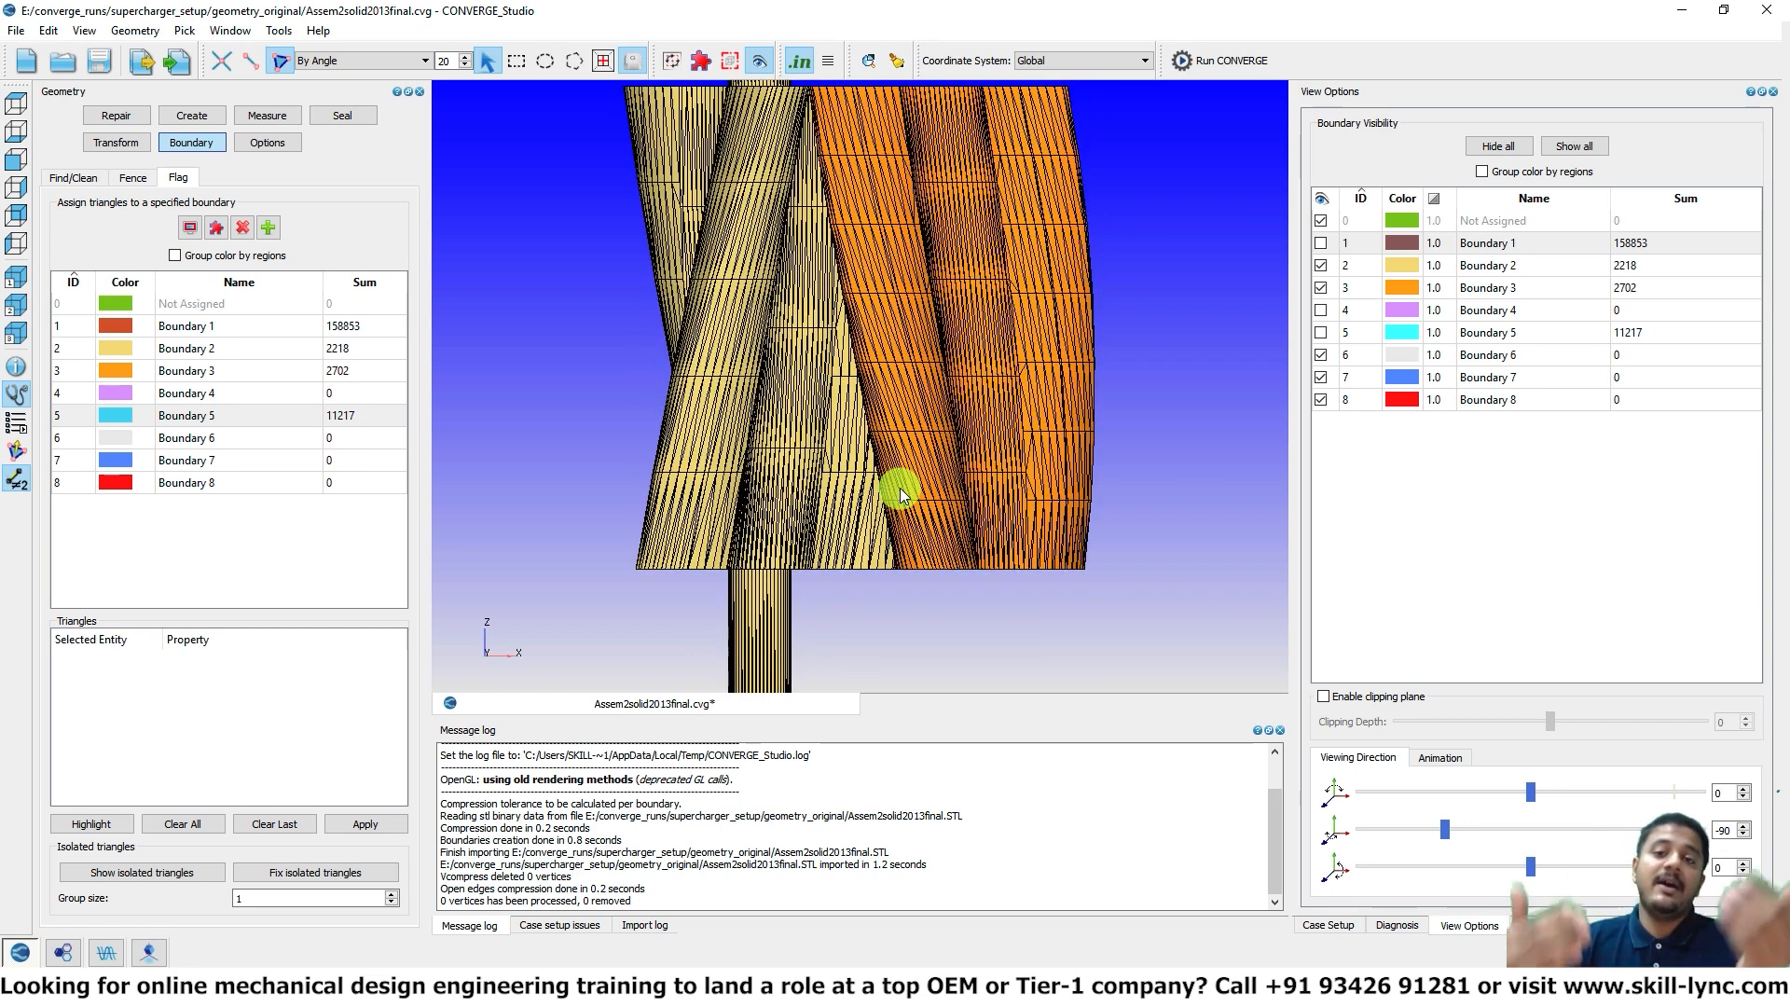
drag(899, 489, 884, 324)
Step: Show Boundary 5 again to examine the rotors through the chamber openings, and make all boundaries visible
click(1322, 338)
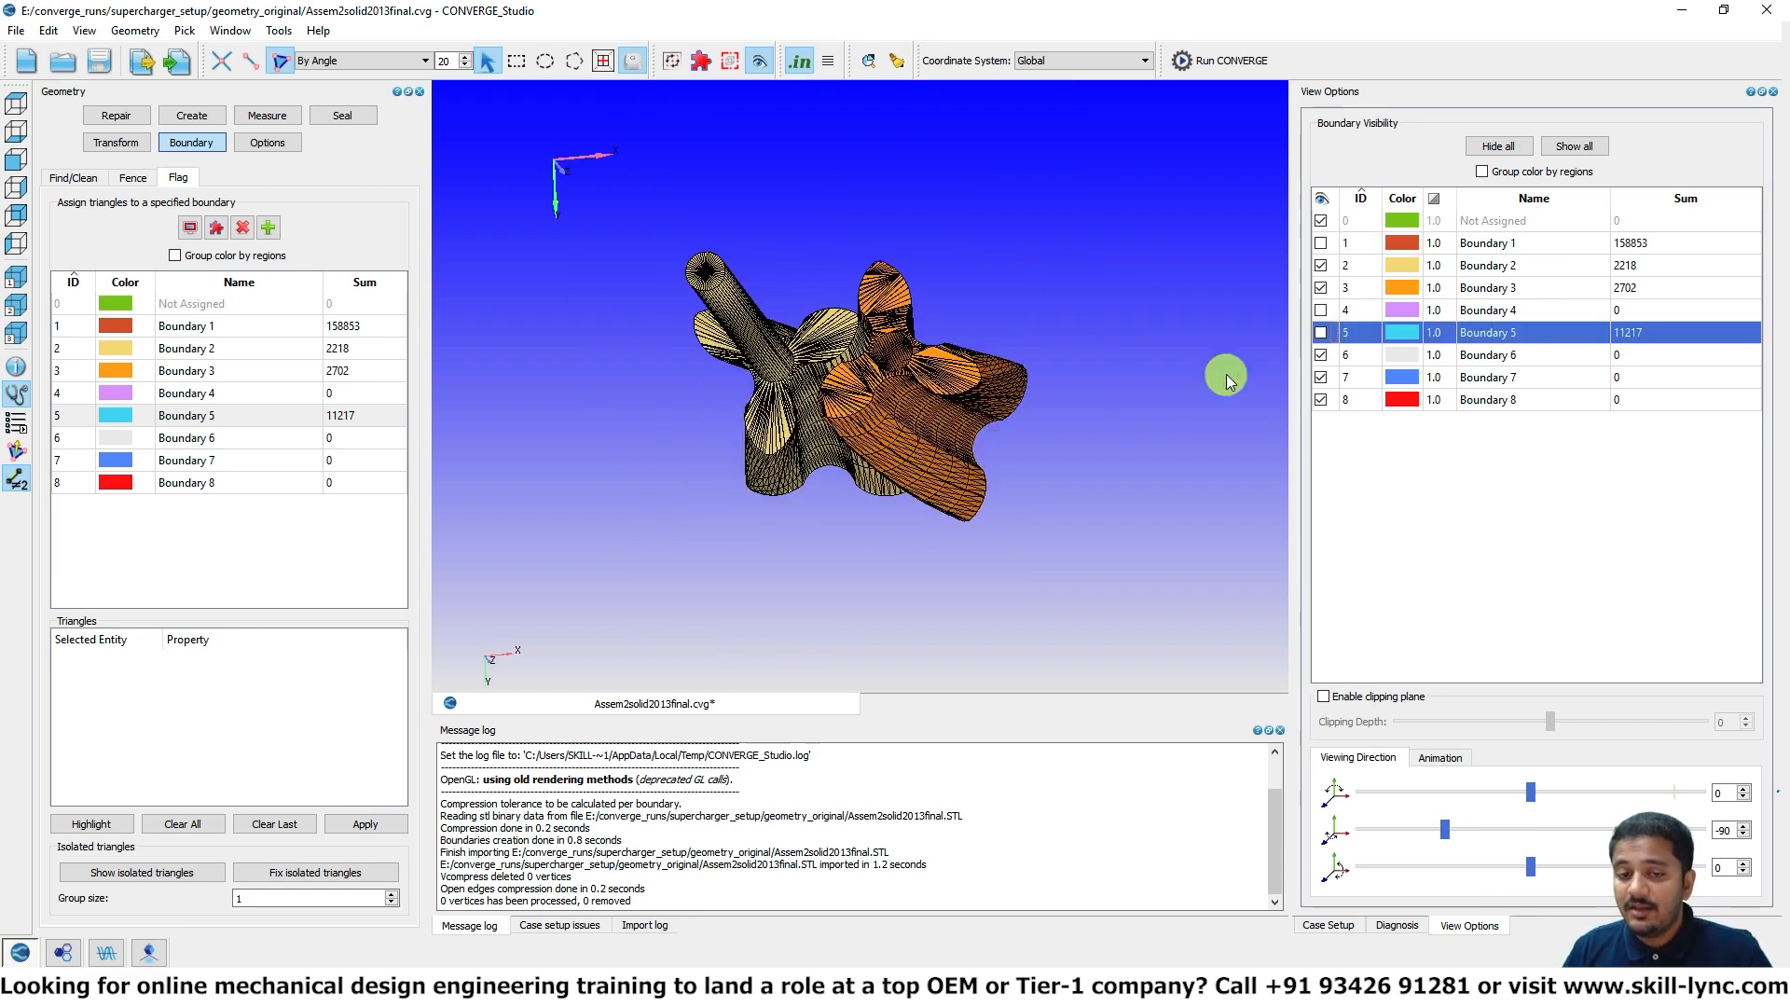
click(1321, 333)
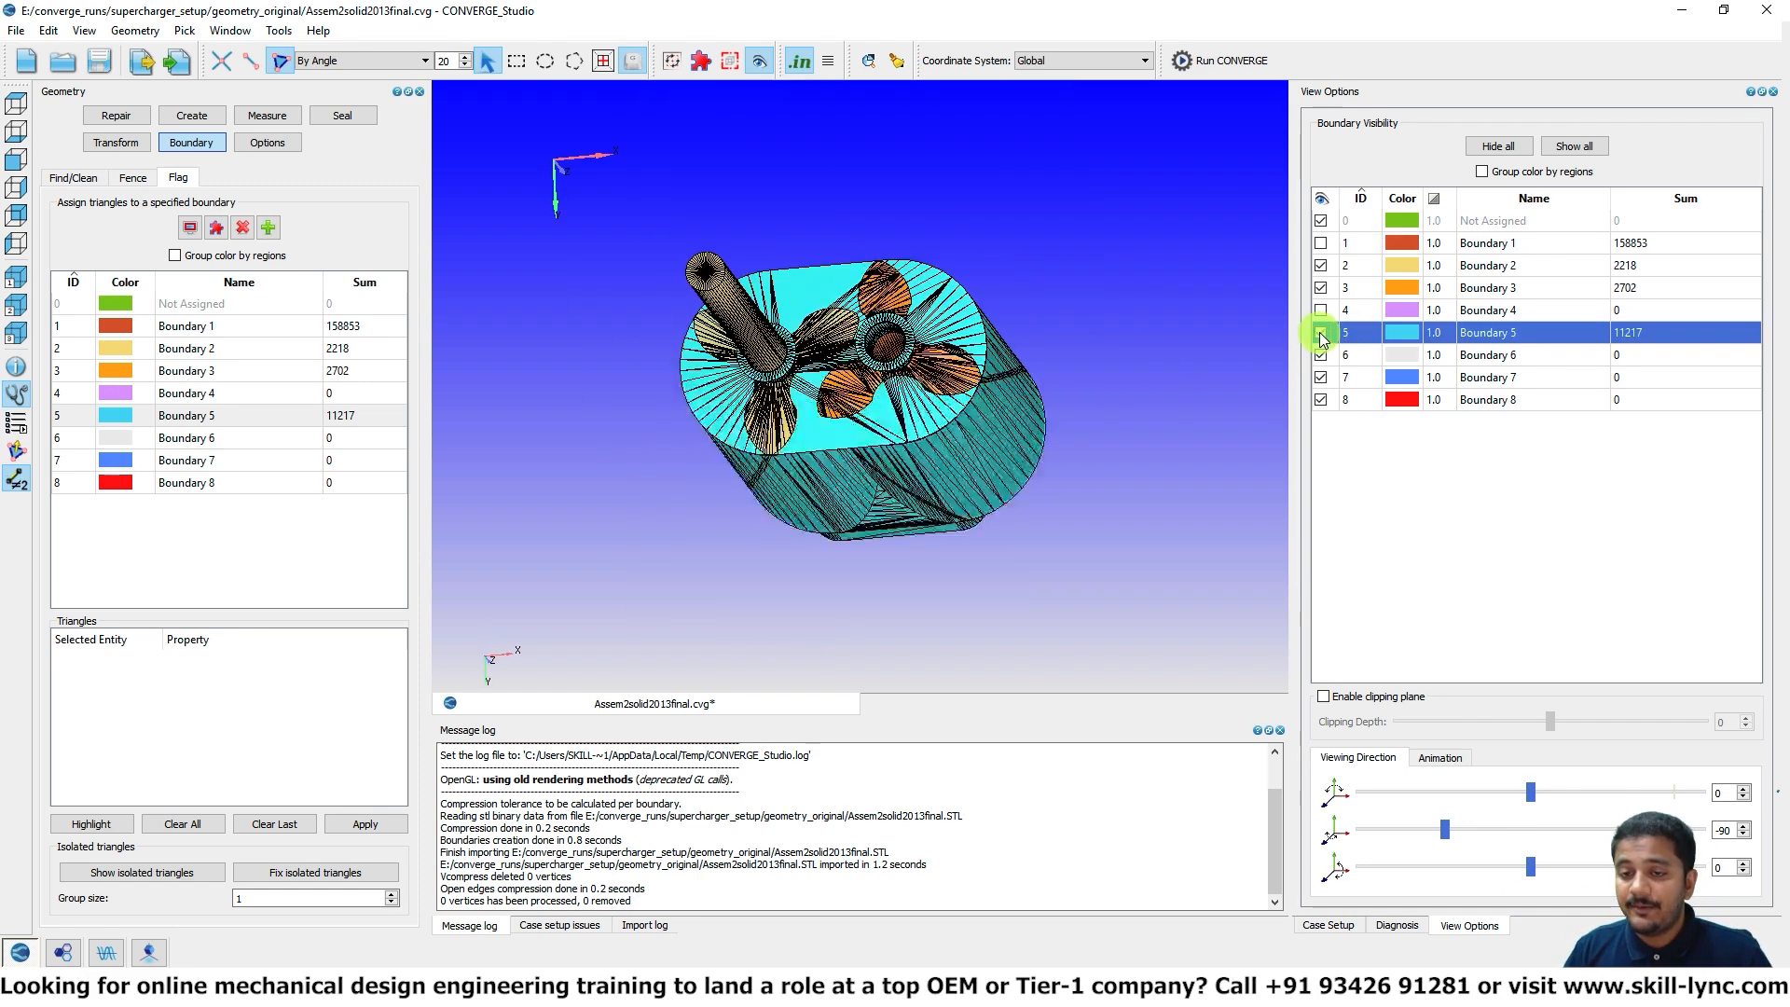
drag(1027, 409, 867, 490)
drag(884, 418, 851, 388)
scroll(851, 388, up, 3)
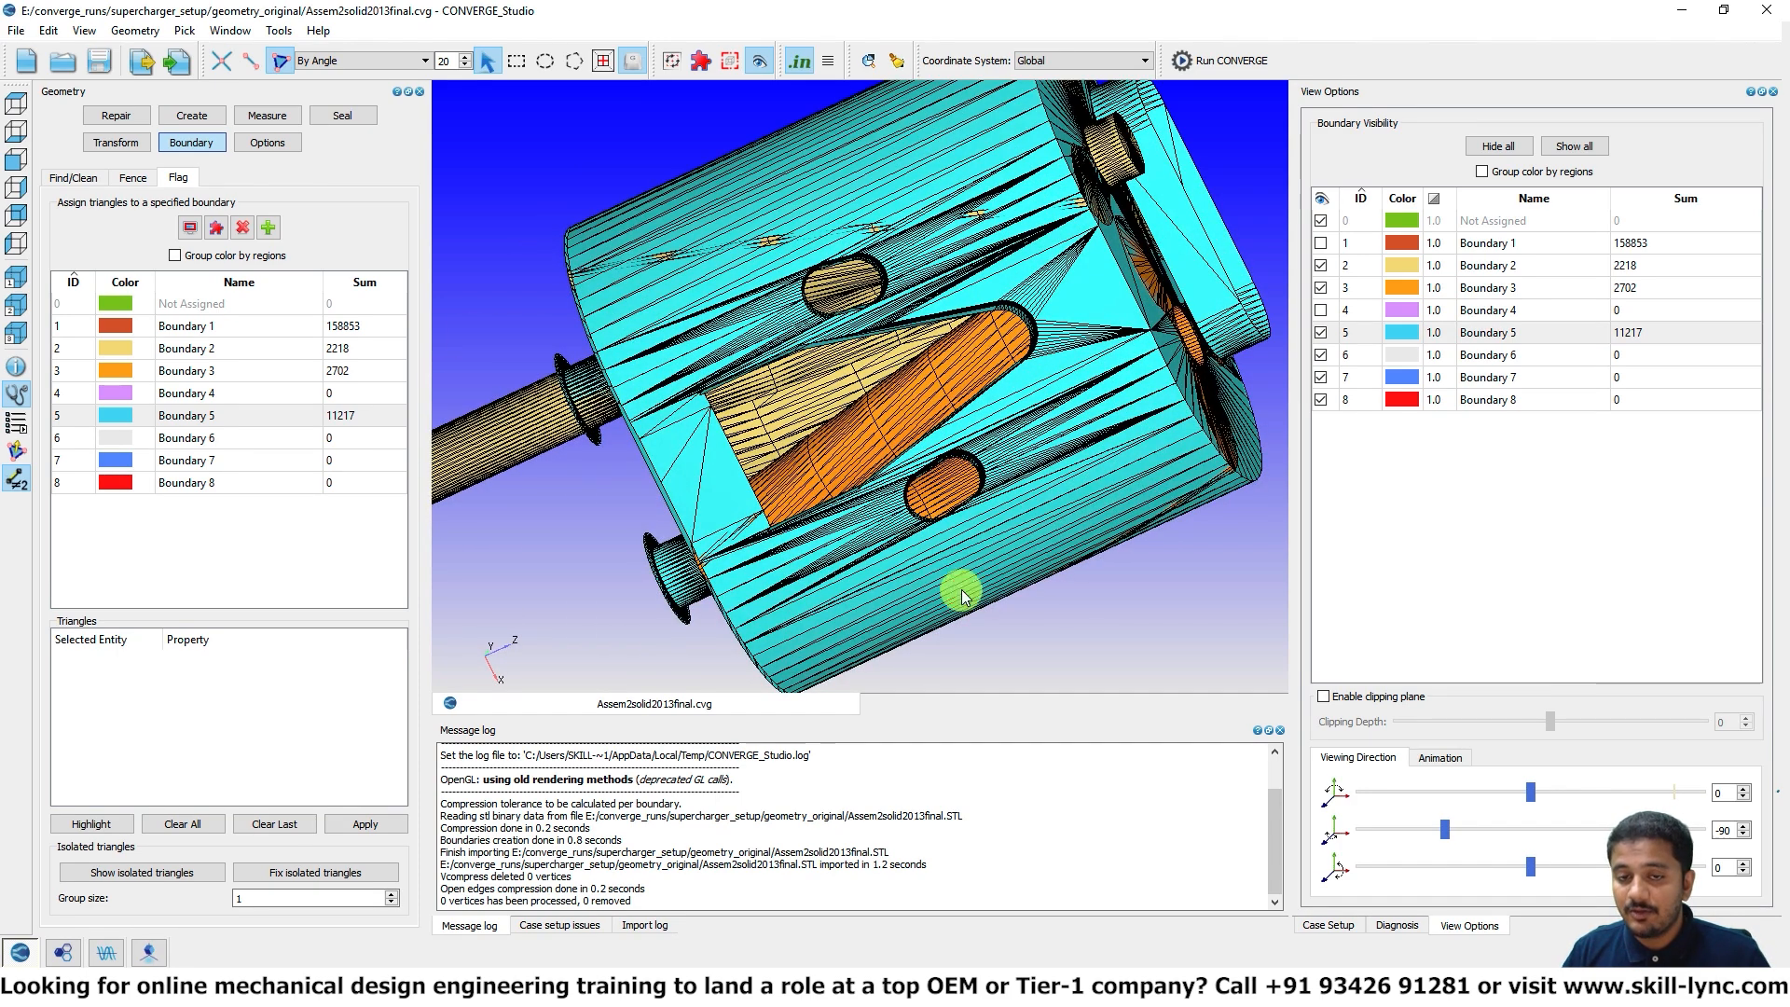
drag(1037, 336, 1007, 382)
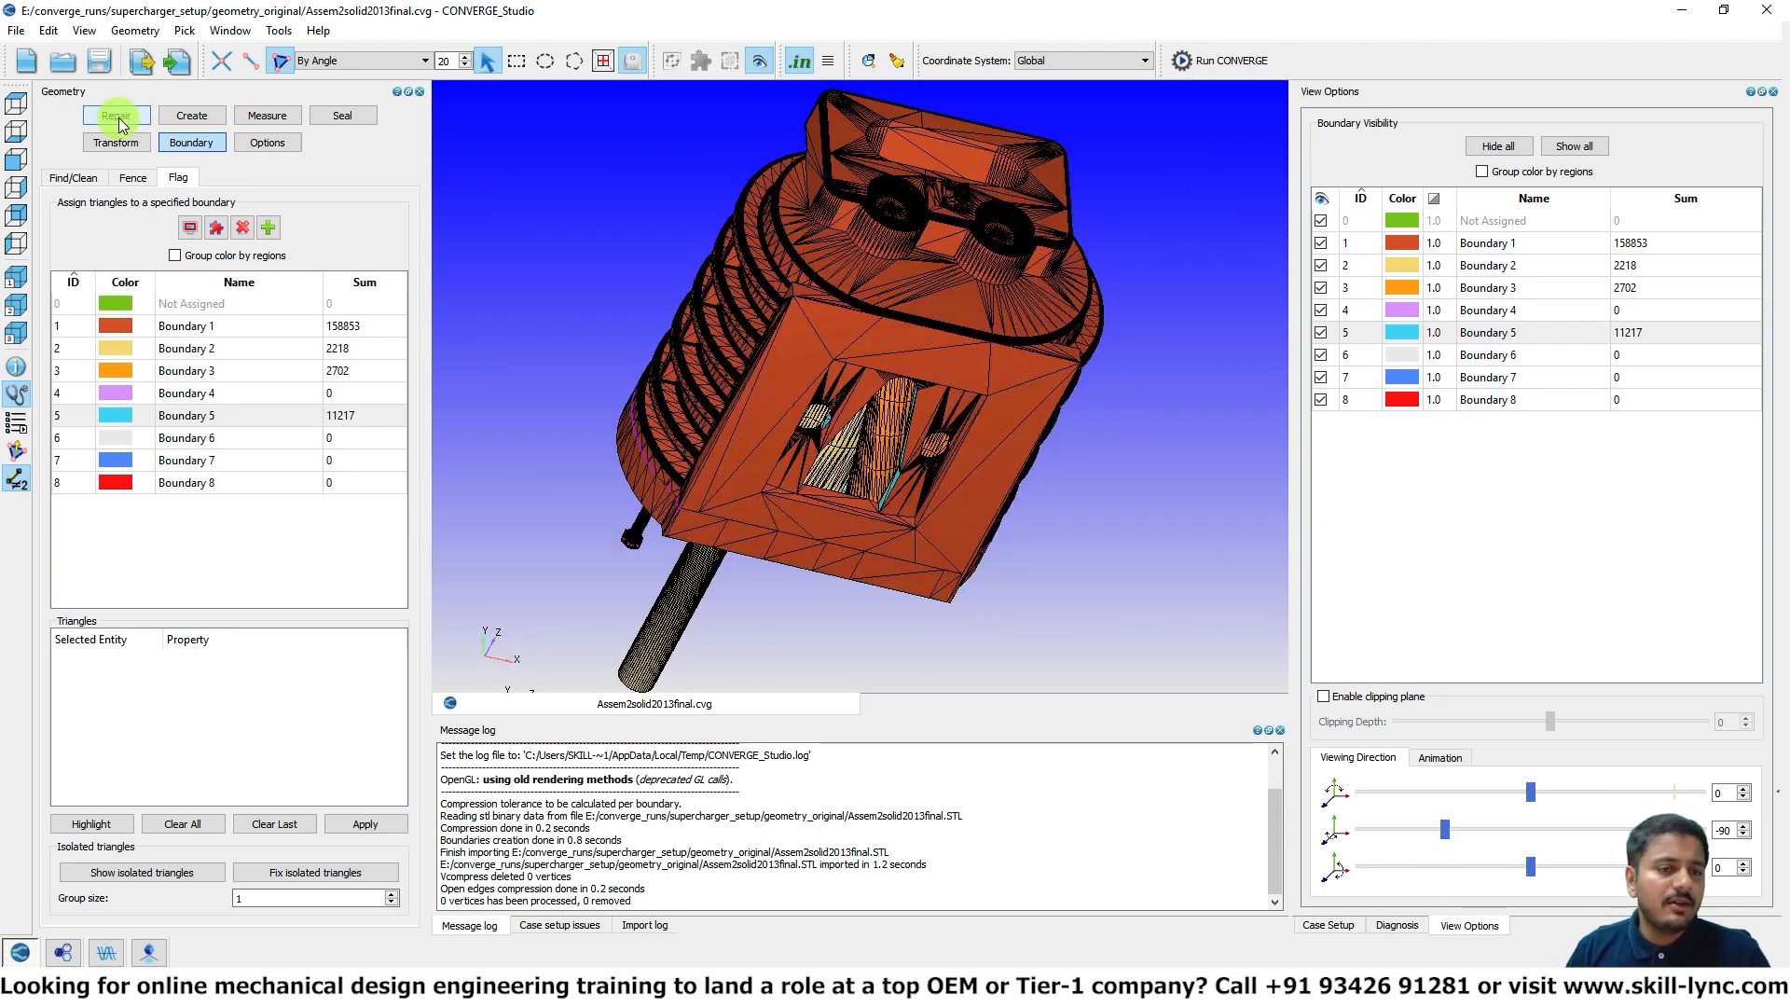
Step: Using the Repair Delete tool for triangles, pick the outer housing of Boundary 1 by boundary and delete it
click(117, 117)
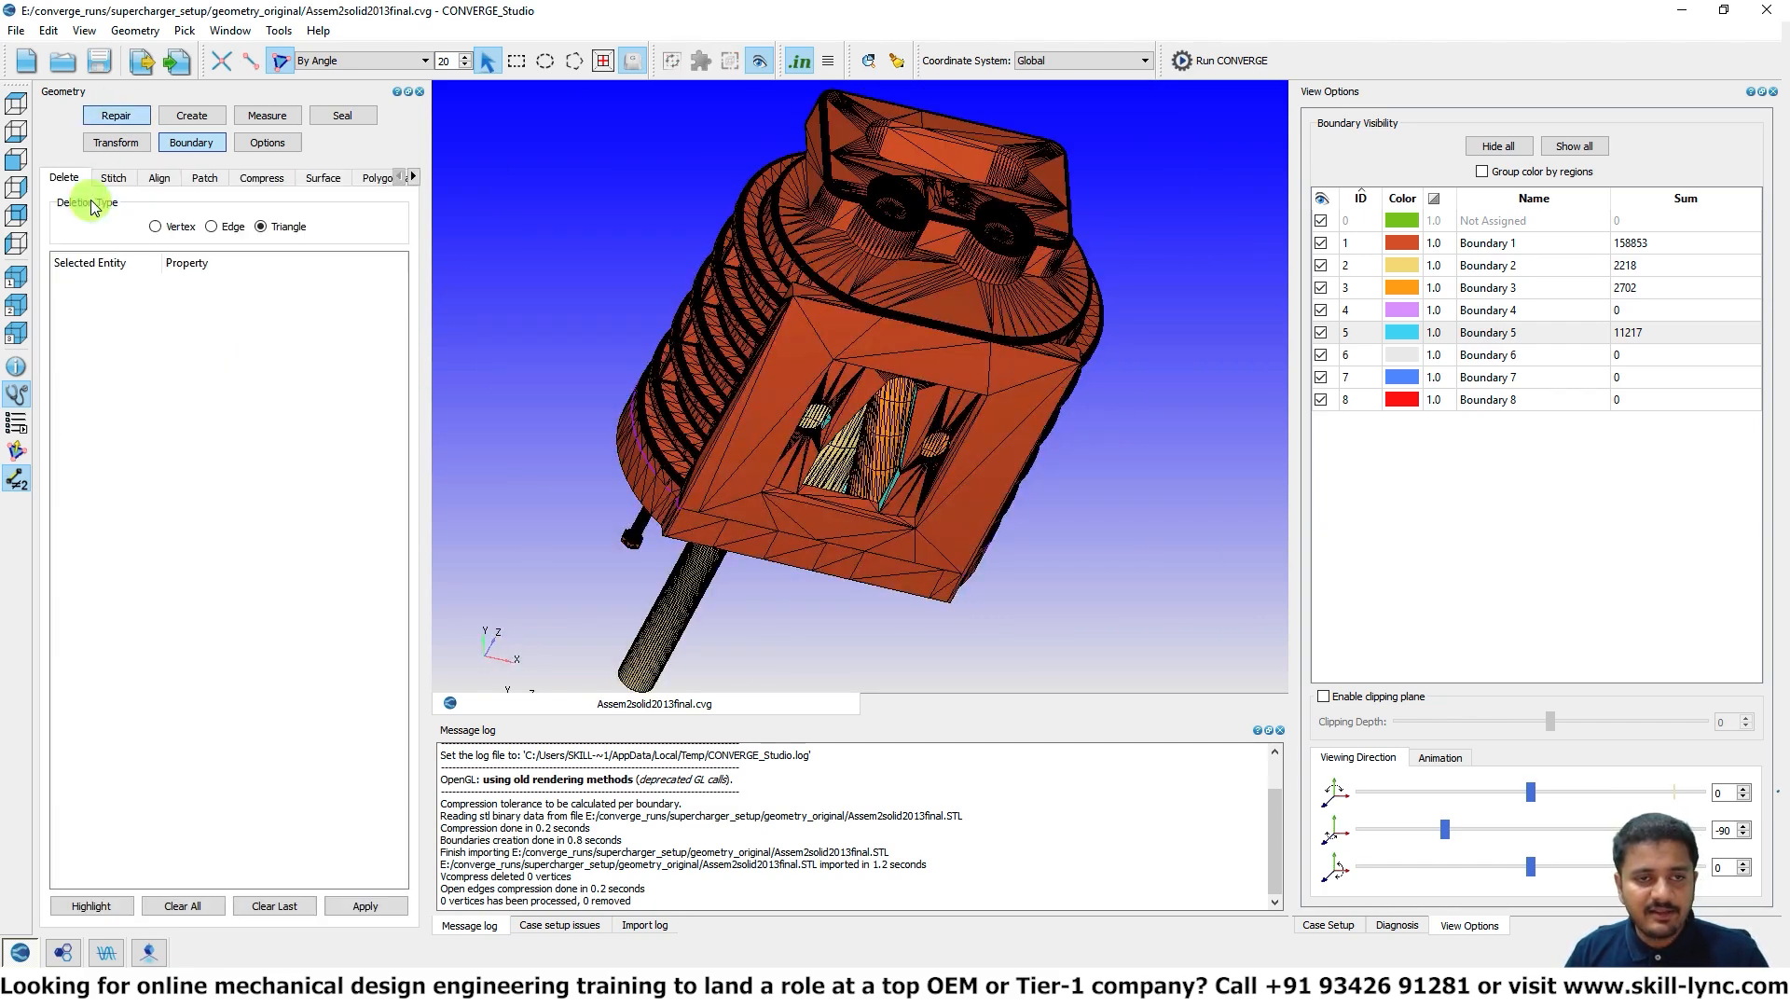
click(345, 62)
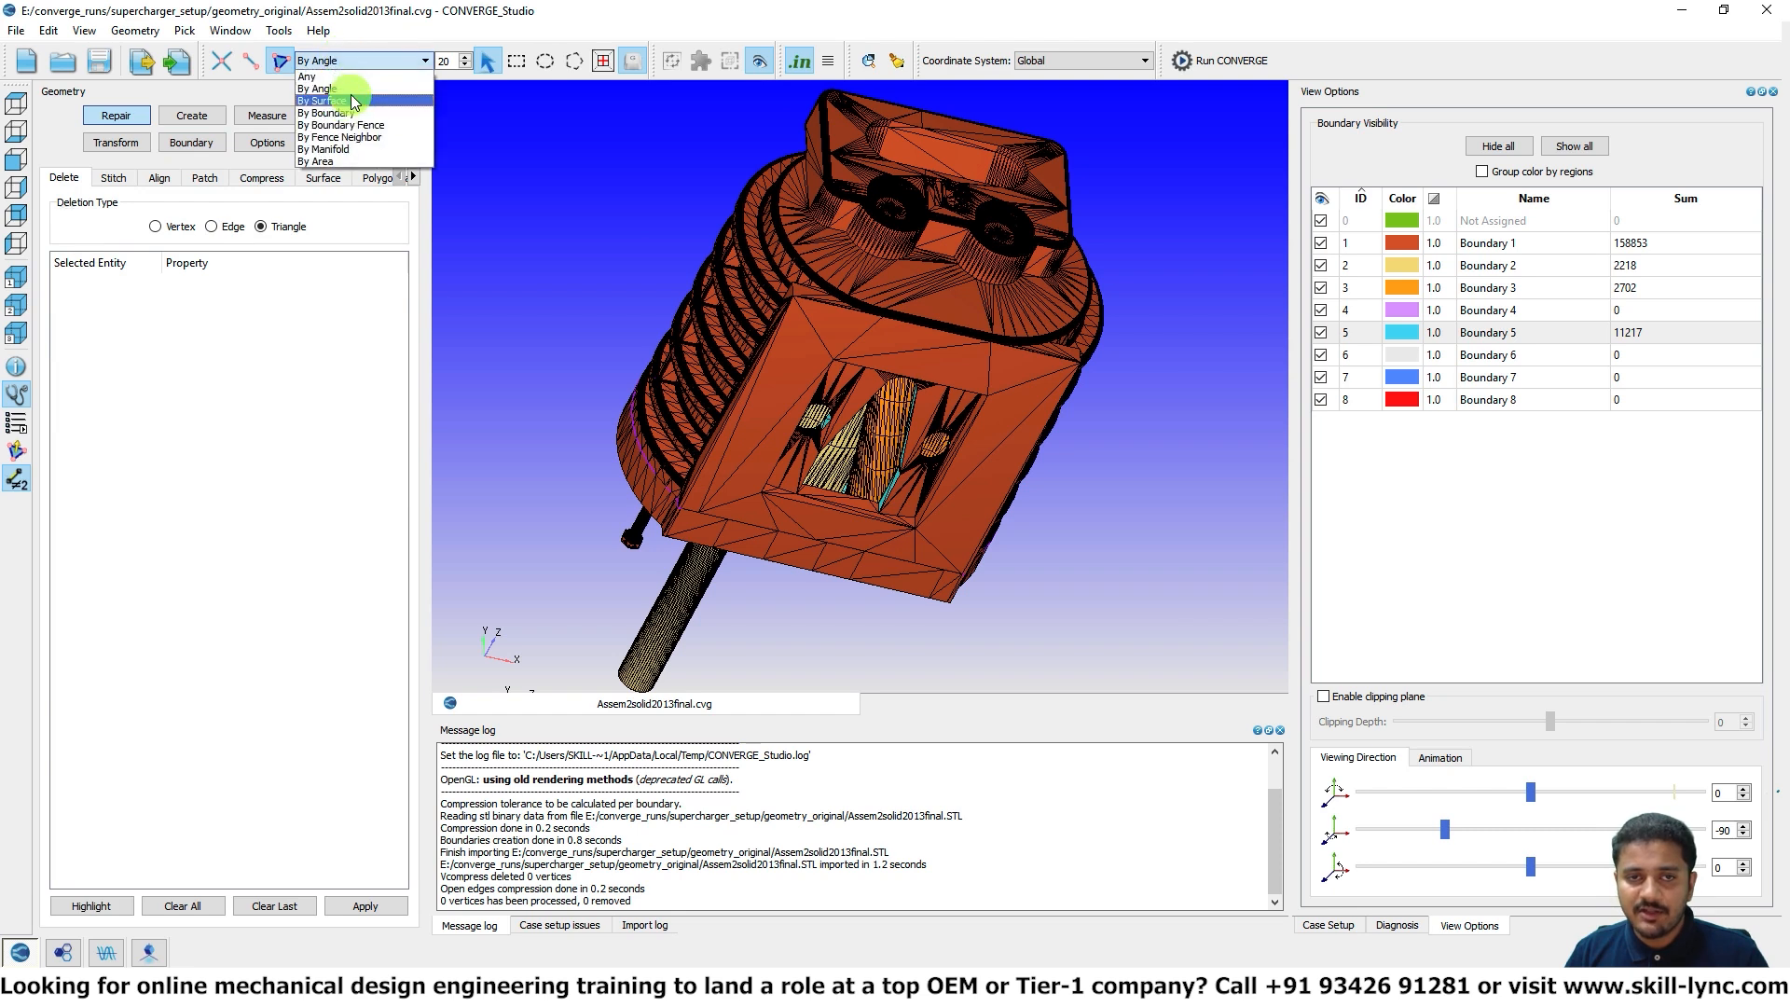
click(327, 89)
click(890, 207)
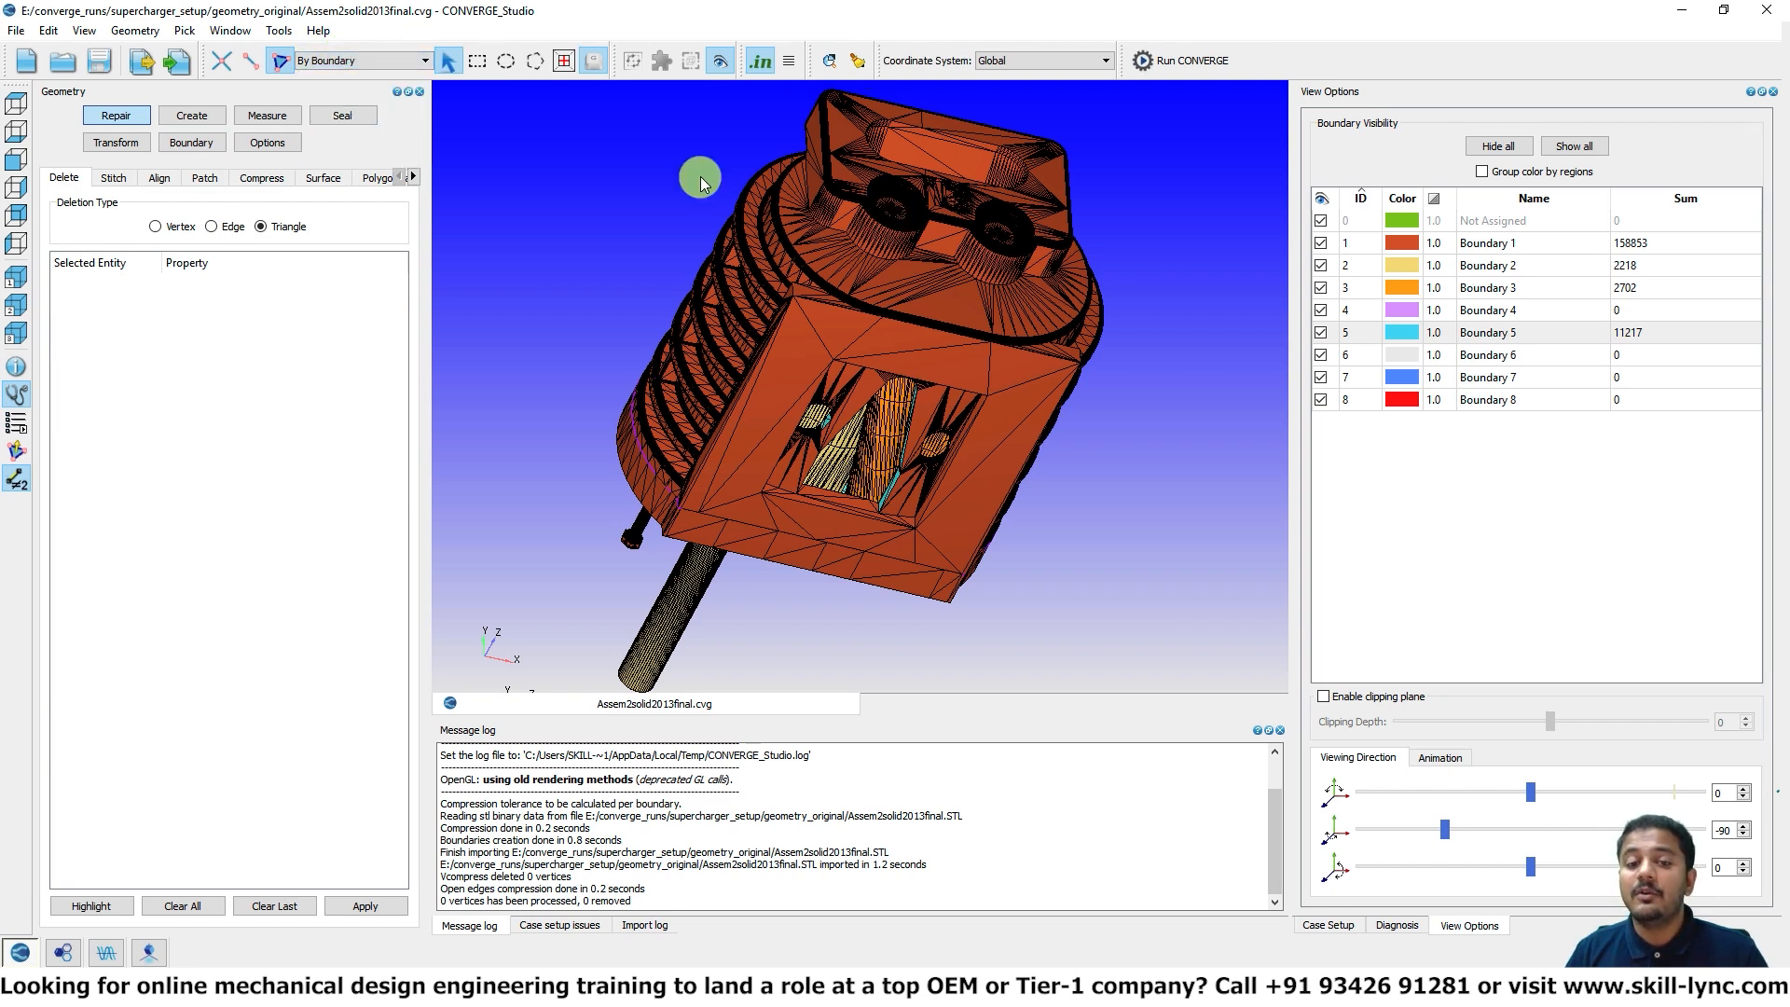
drag(699, 160, 790, 318)
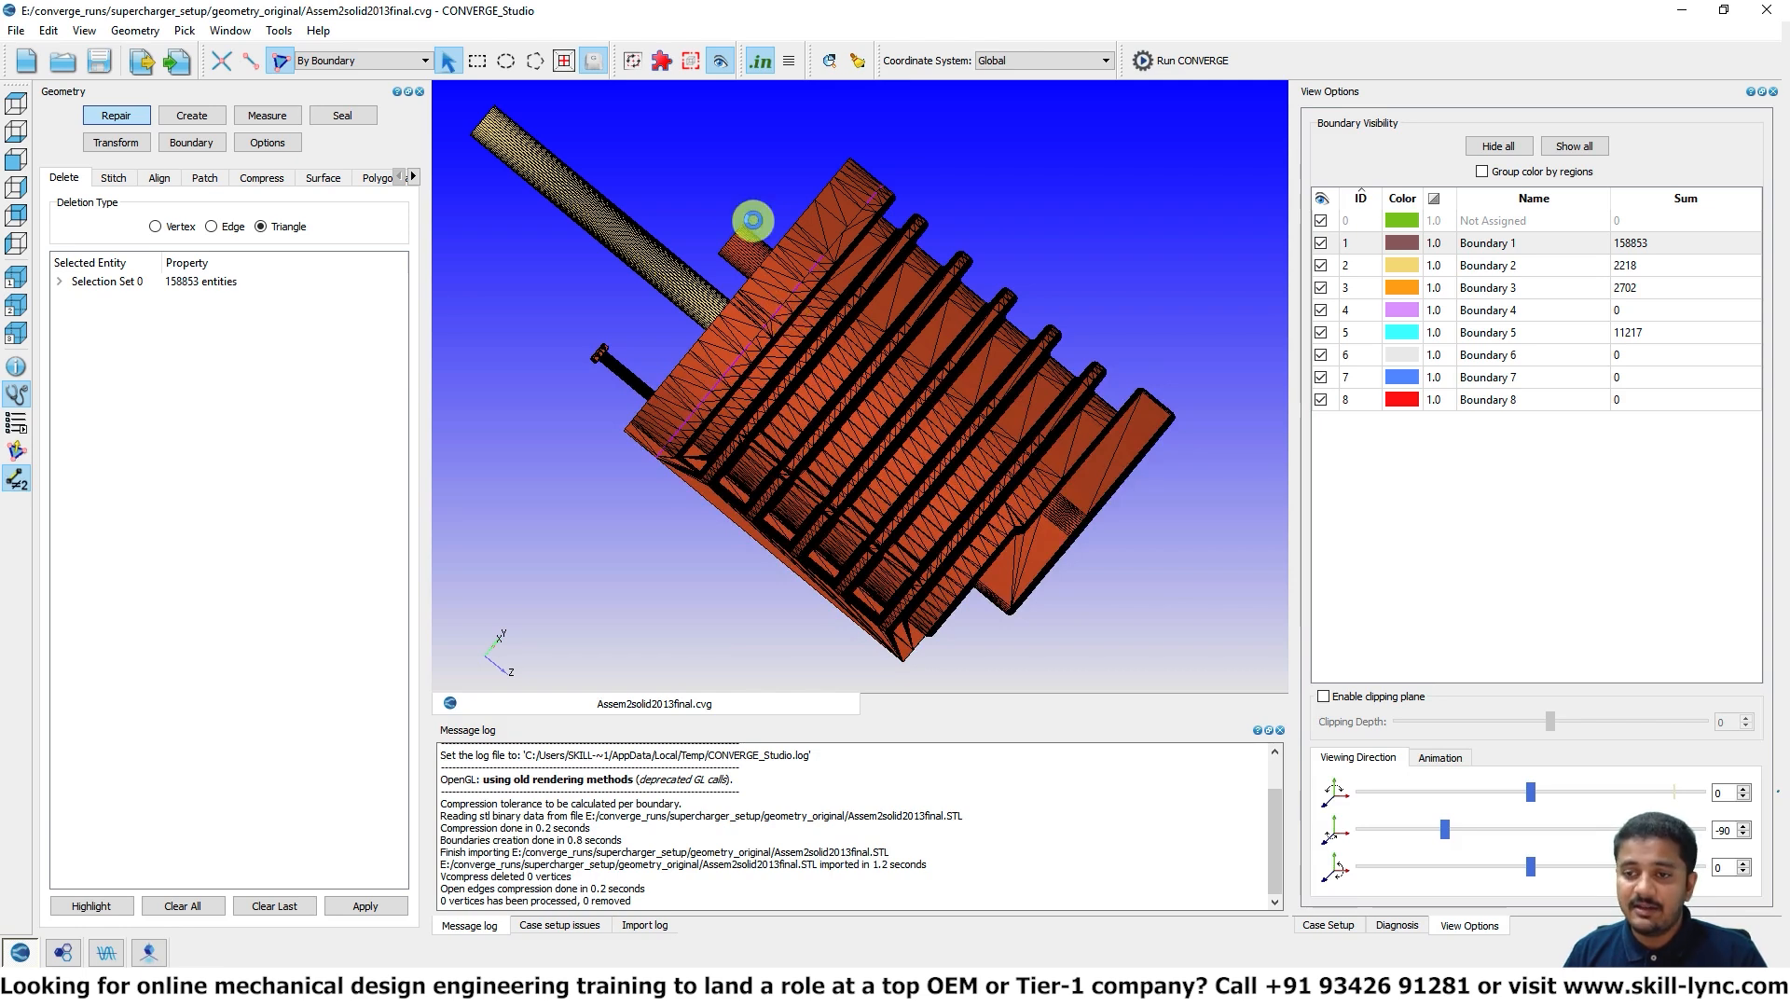
key(Delete)
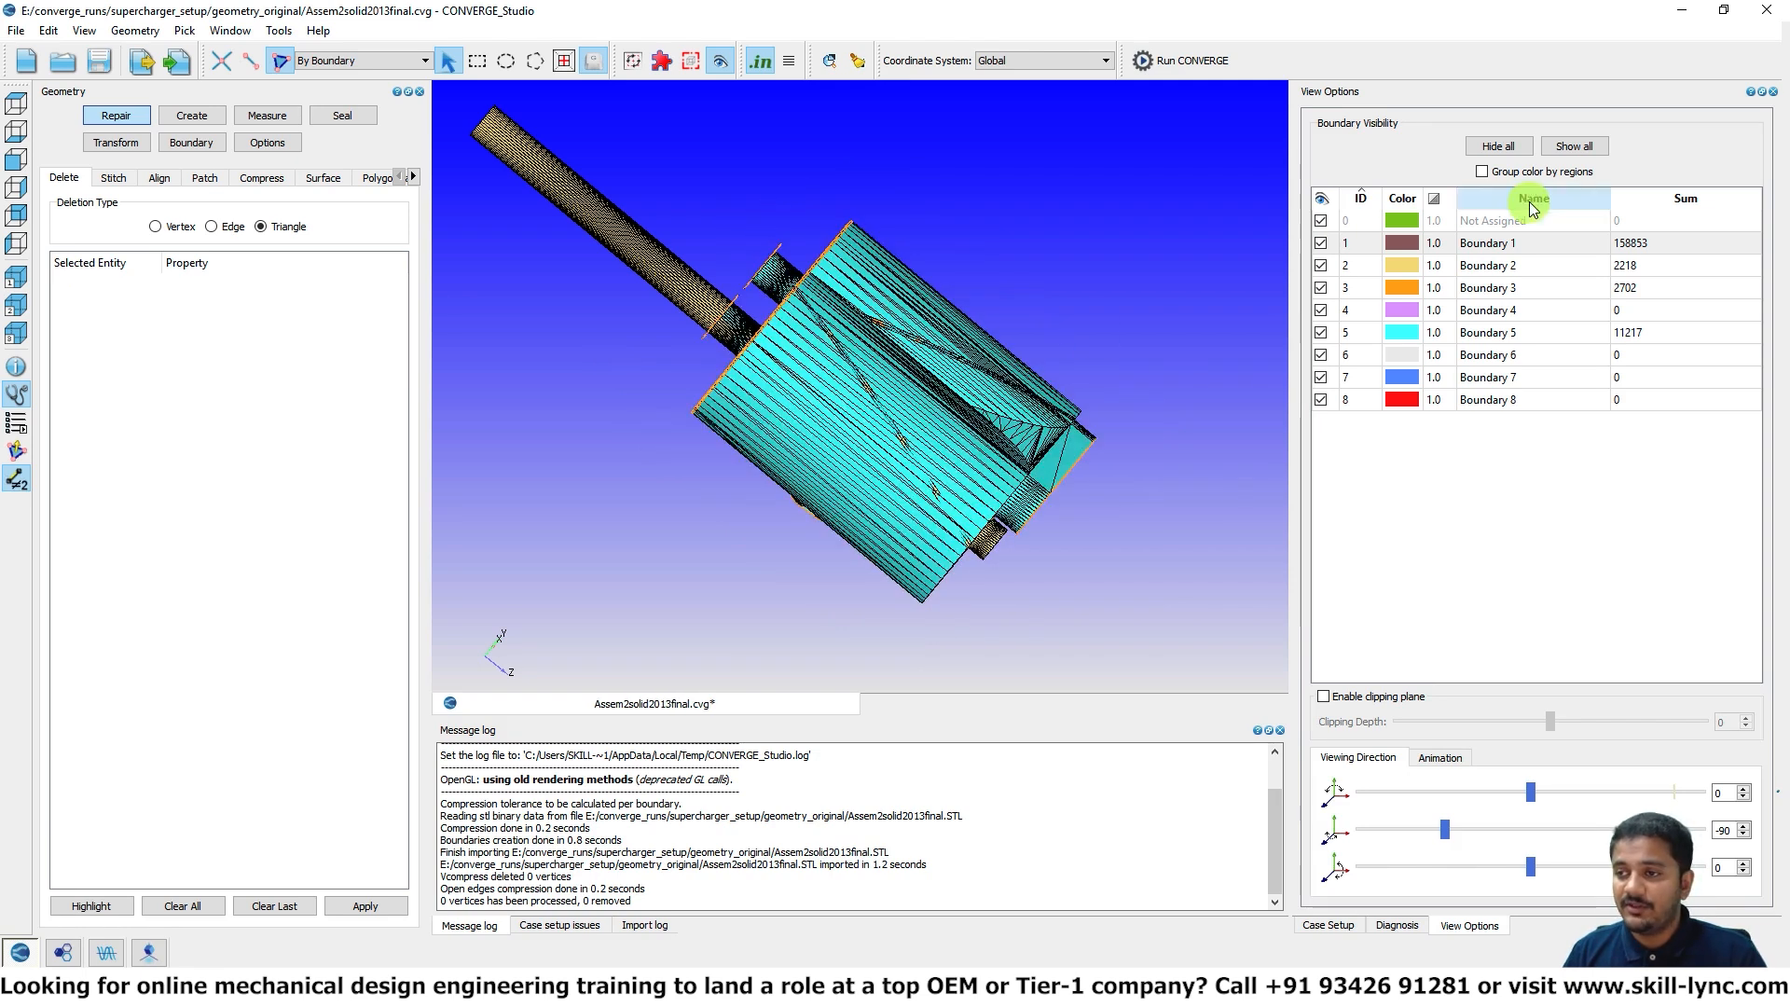
Step: Examine the shaft-side end wall of the Boundary 5 chamber, its bearing collars, the adjoining side wall and the rotor ends
drag(711, 364, 920, 388)
scroll(911, 399, up, 5)
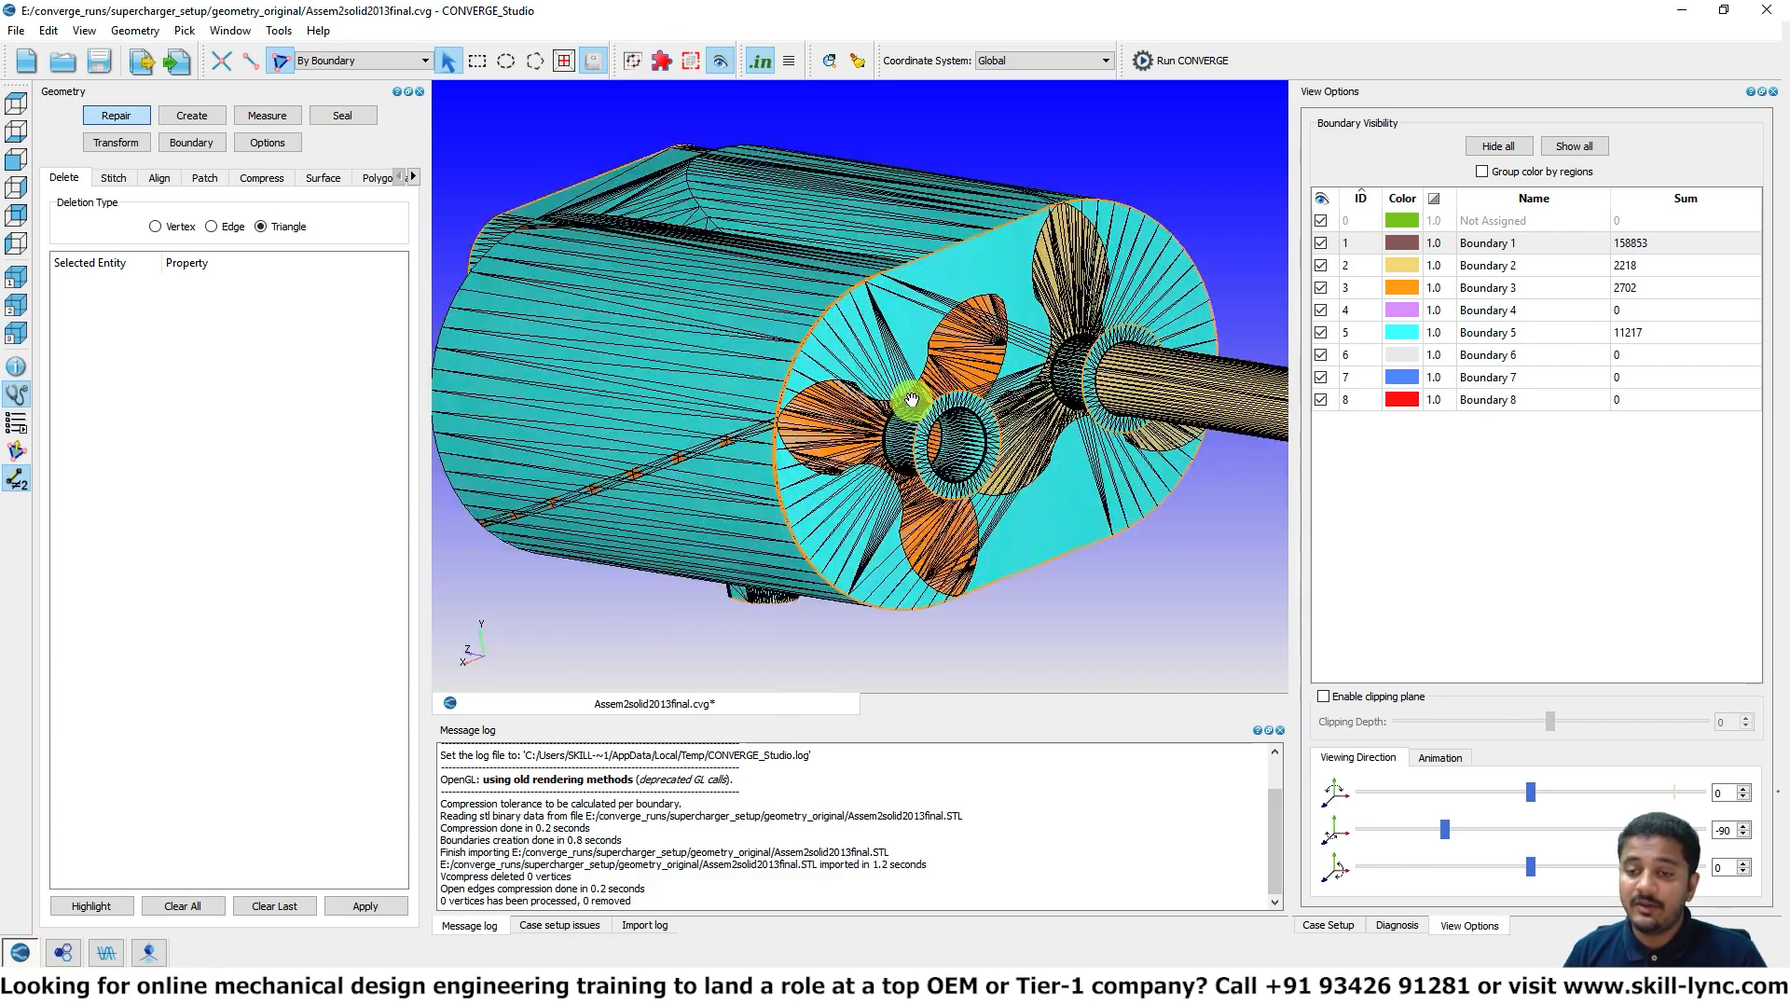
scroll(809, 355, down, 8)
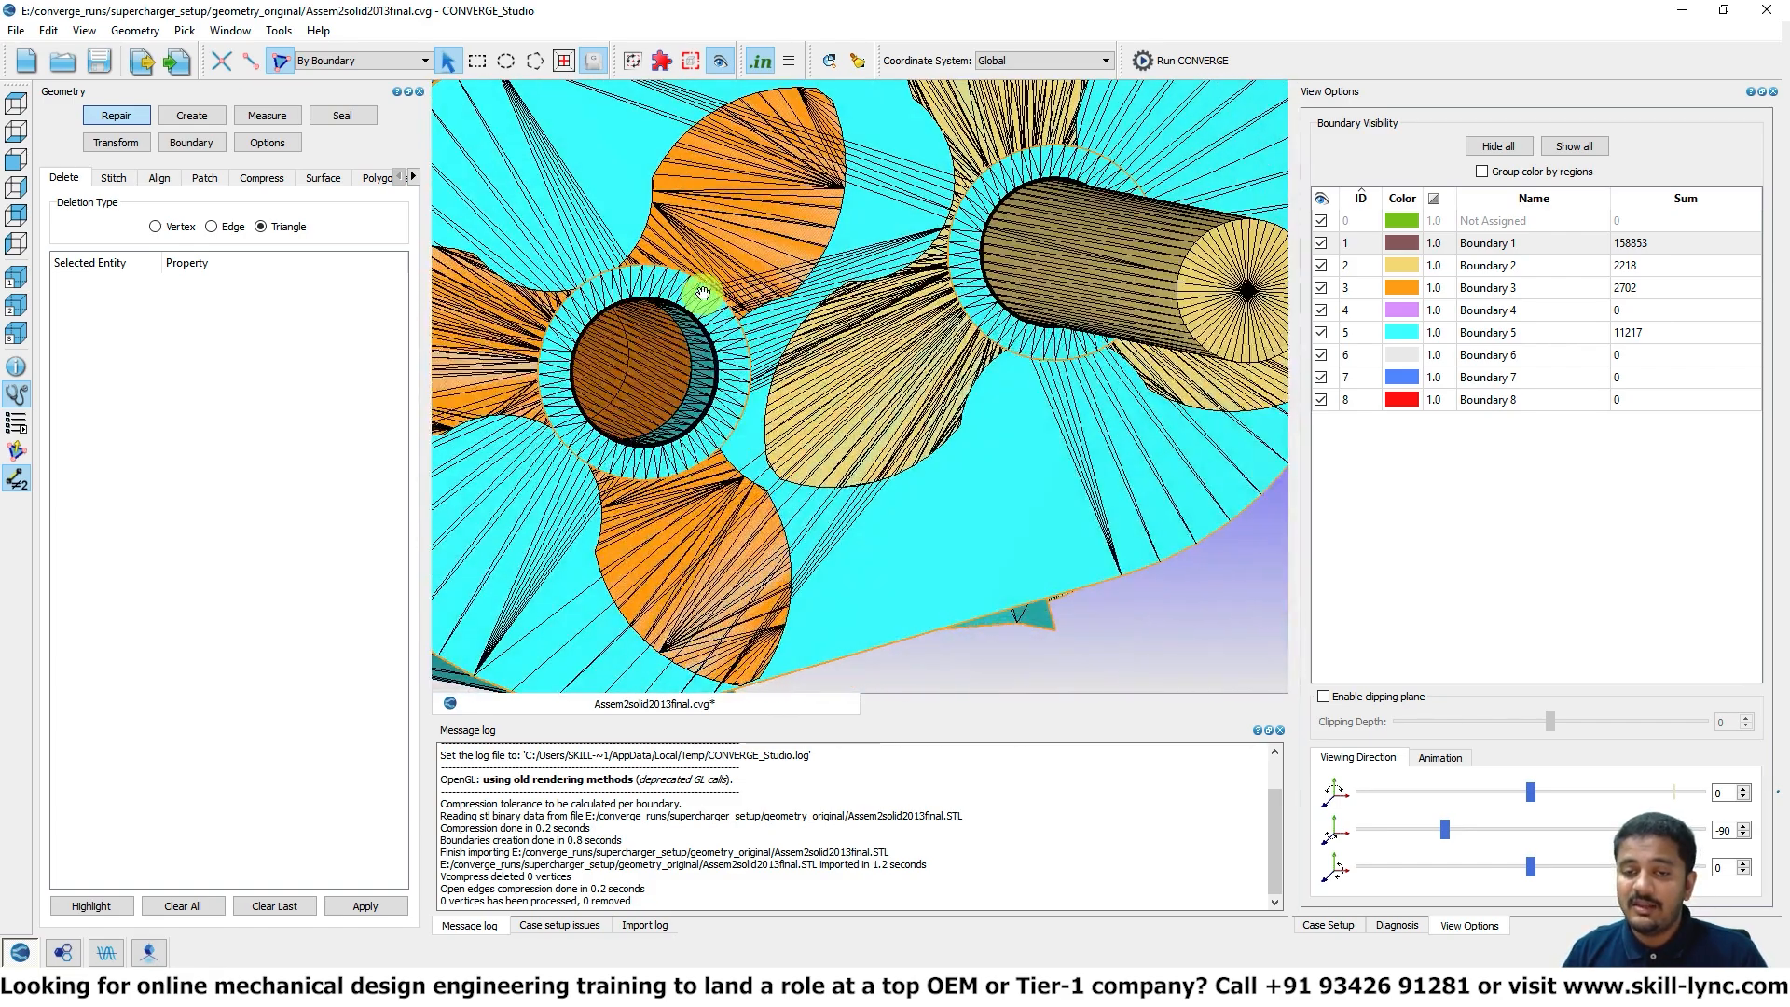
mouse_move(660, 295)
mouse_down()
mouse_move(652, 272)
mouse_move(676, 301)
mouse_up()
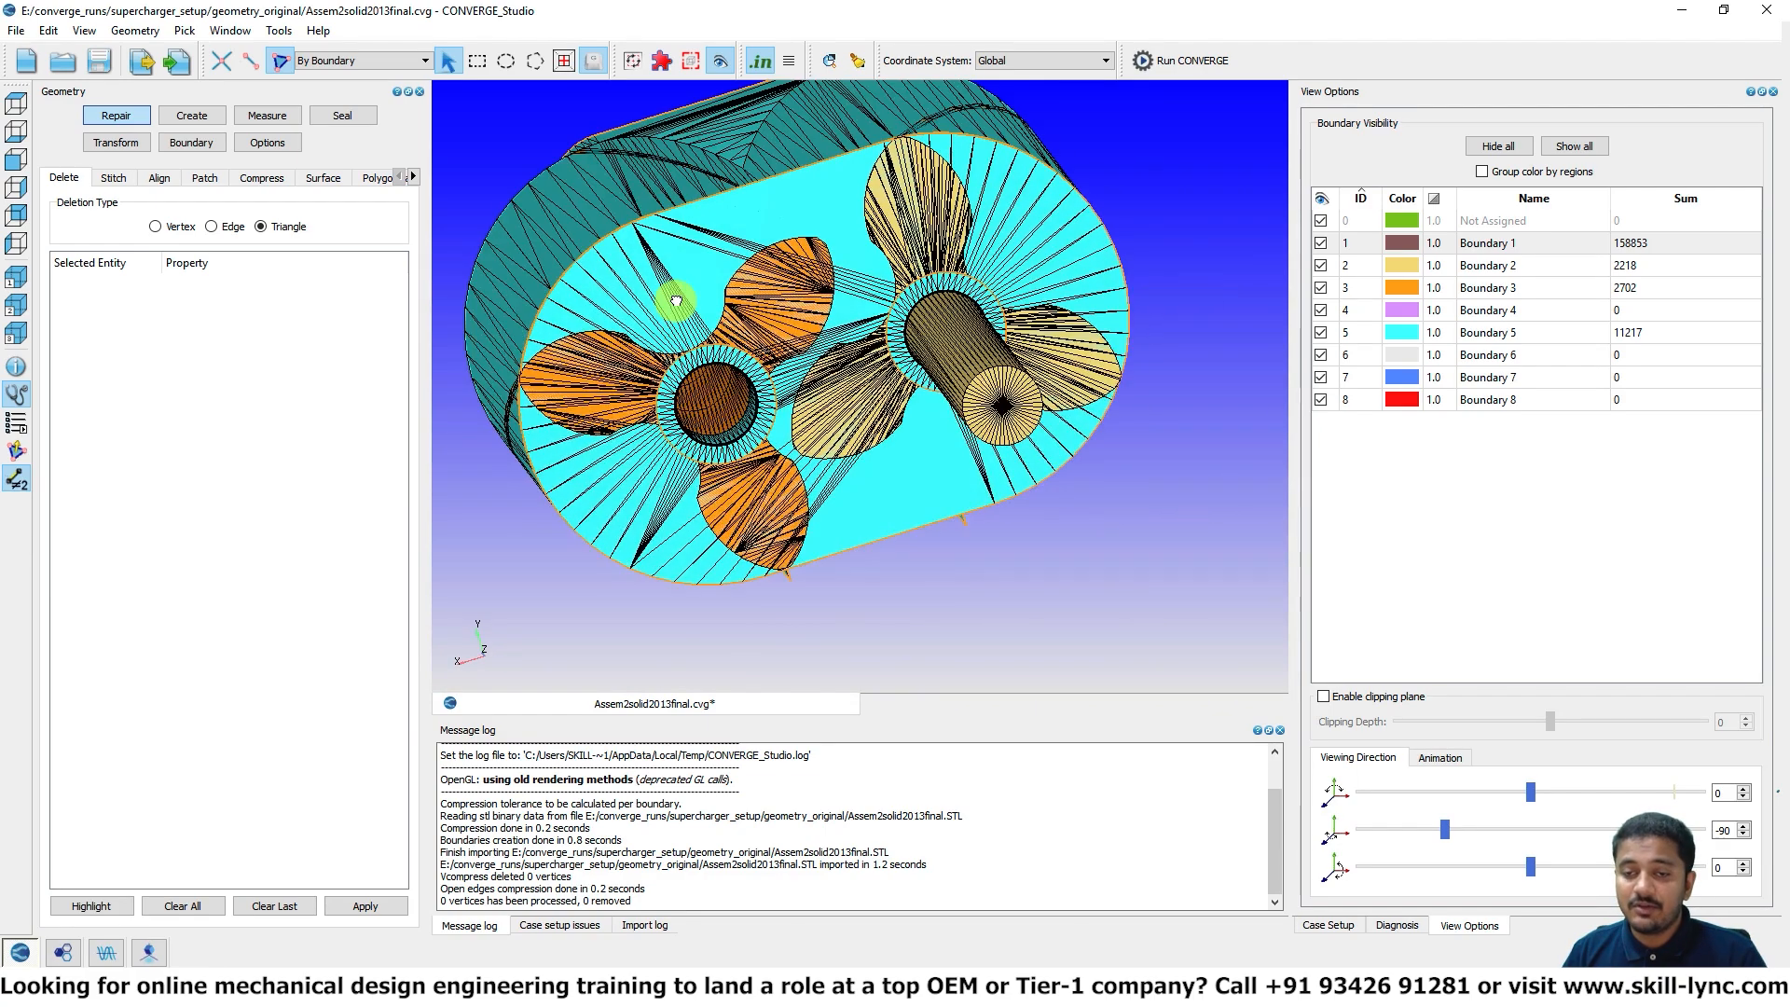
scroll(702, 309, up, 5)
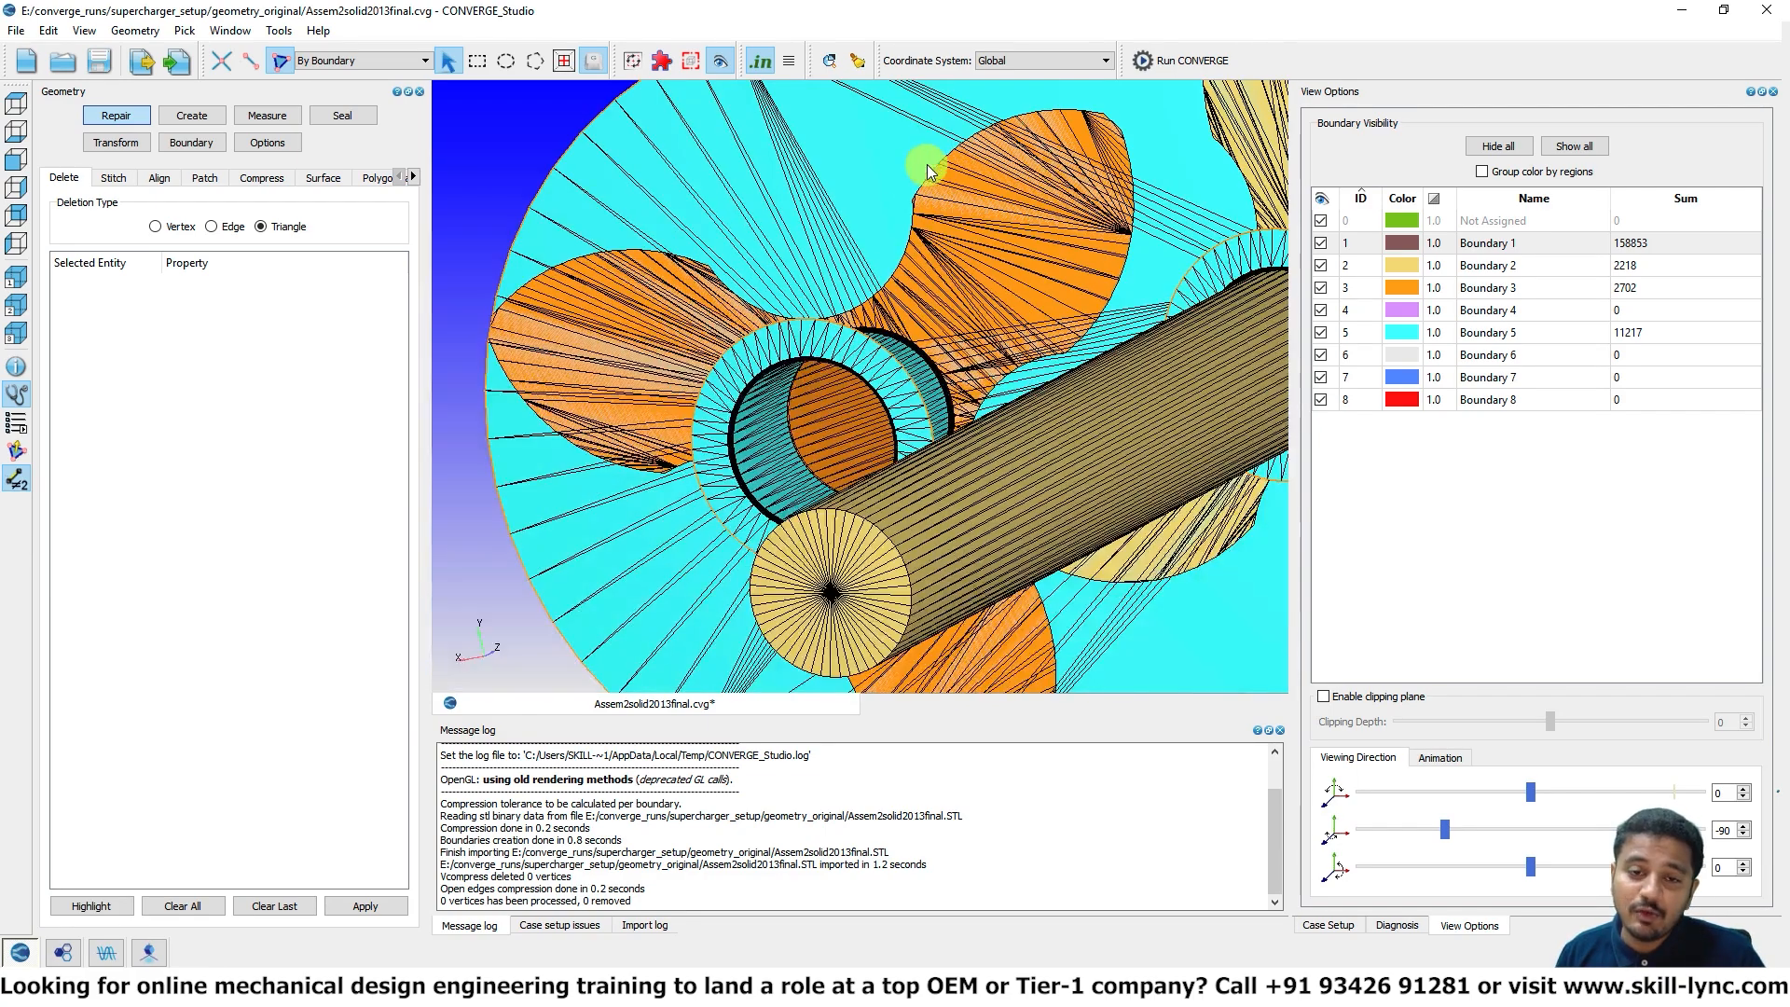
drag(572, 216, 819, 295)
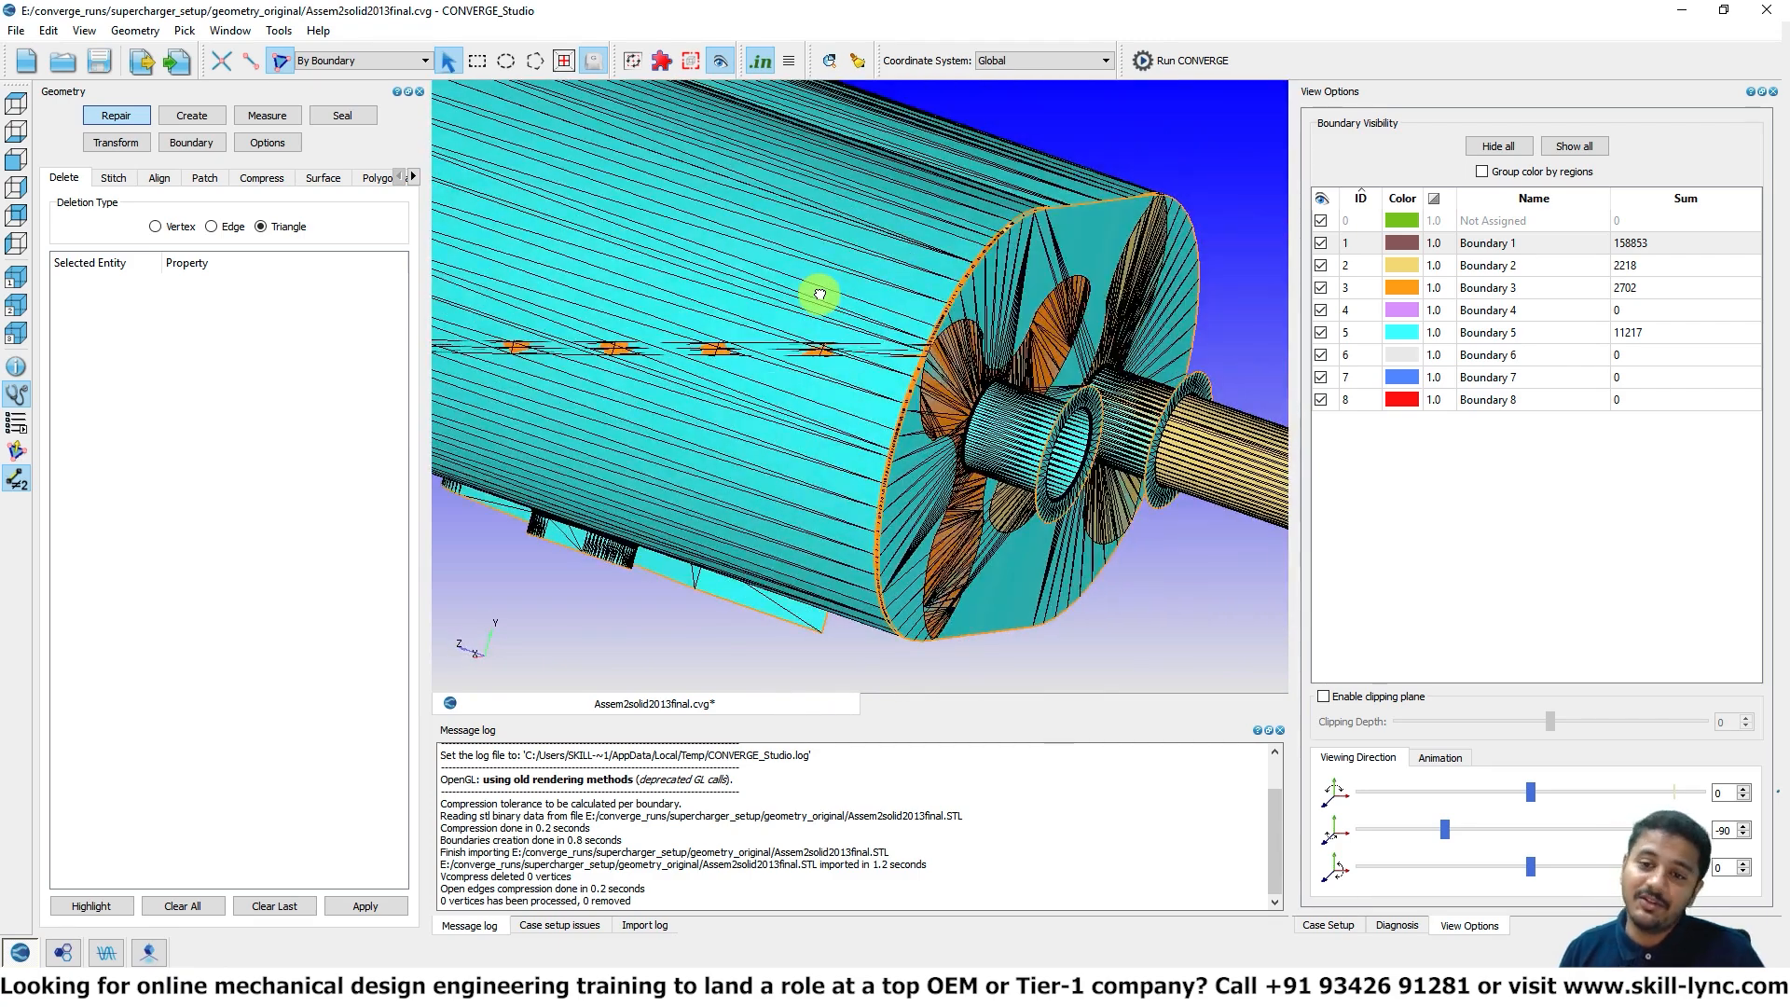
drag(821, 300, 1073, 399)
scroll(1073, 399, up, 5)
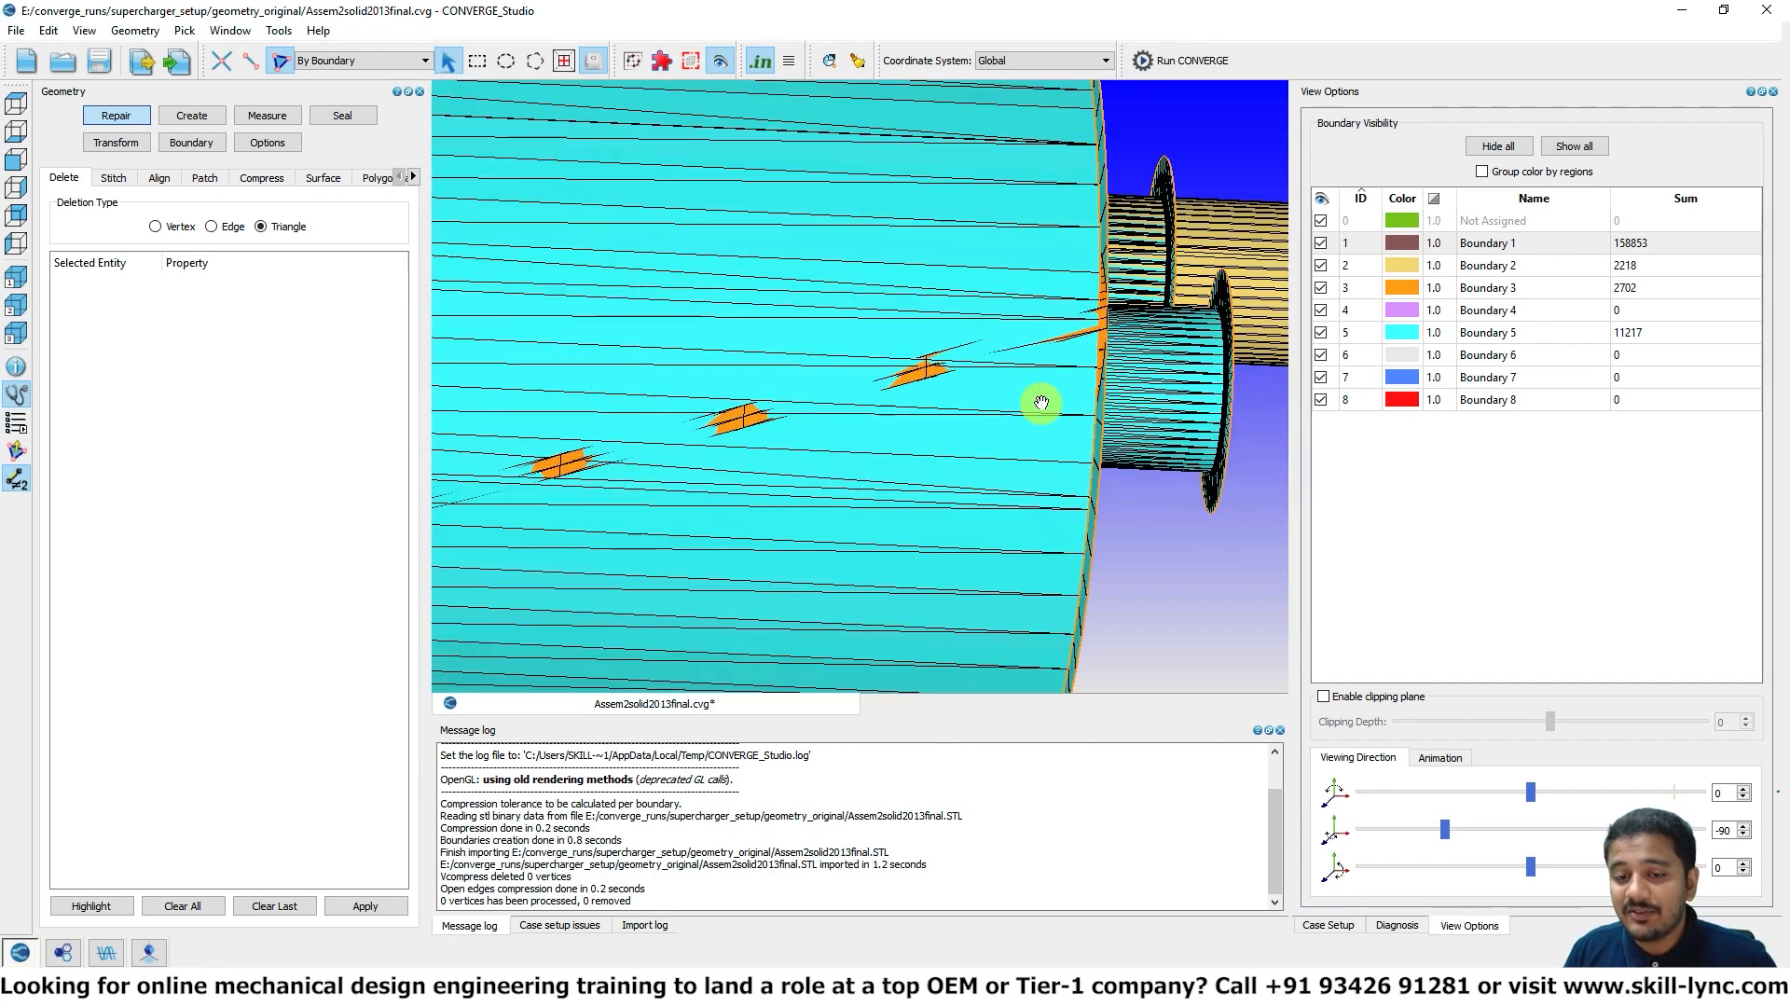
scroll(1110, 334, down, 3)
scroll(1127, 327, up, 3)
middle_drag(1151, 325, 903, 371)
drag(952, 359, 911, 360)
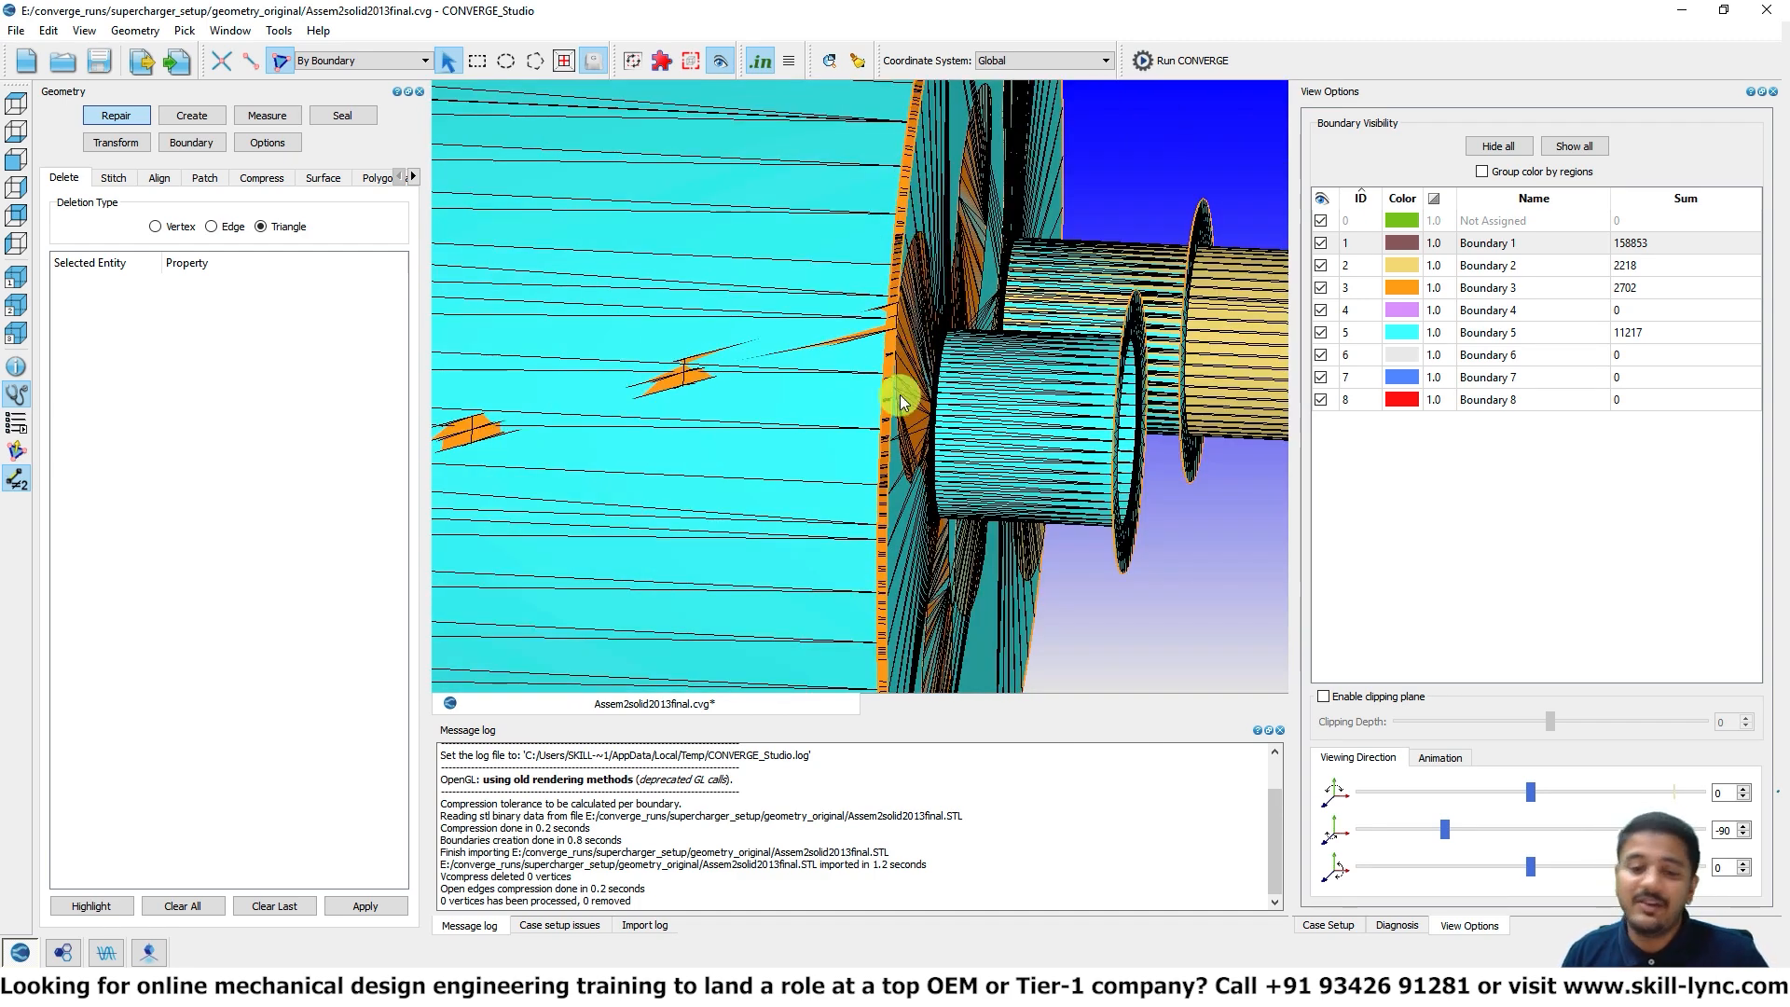
drag(899, 395, 816, 504)
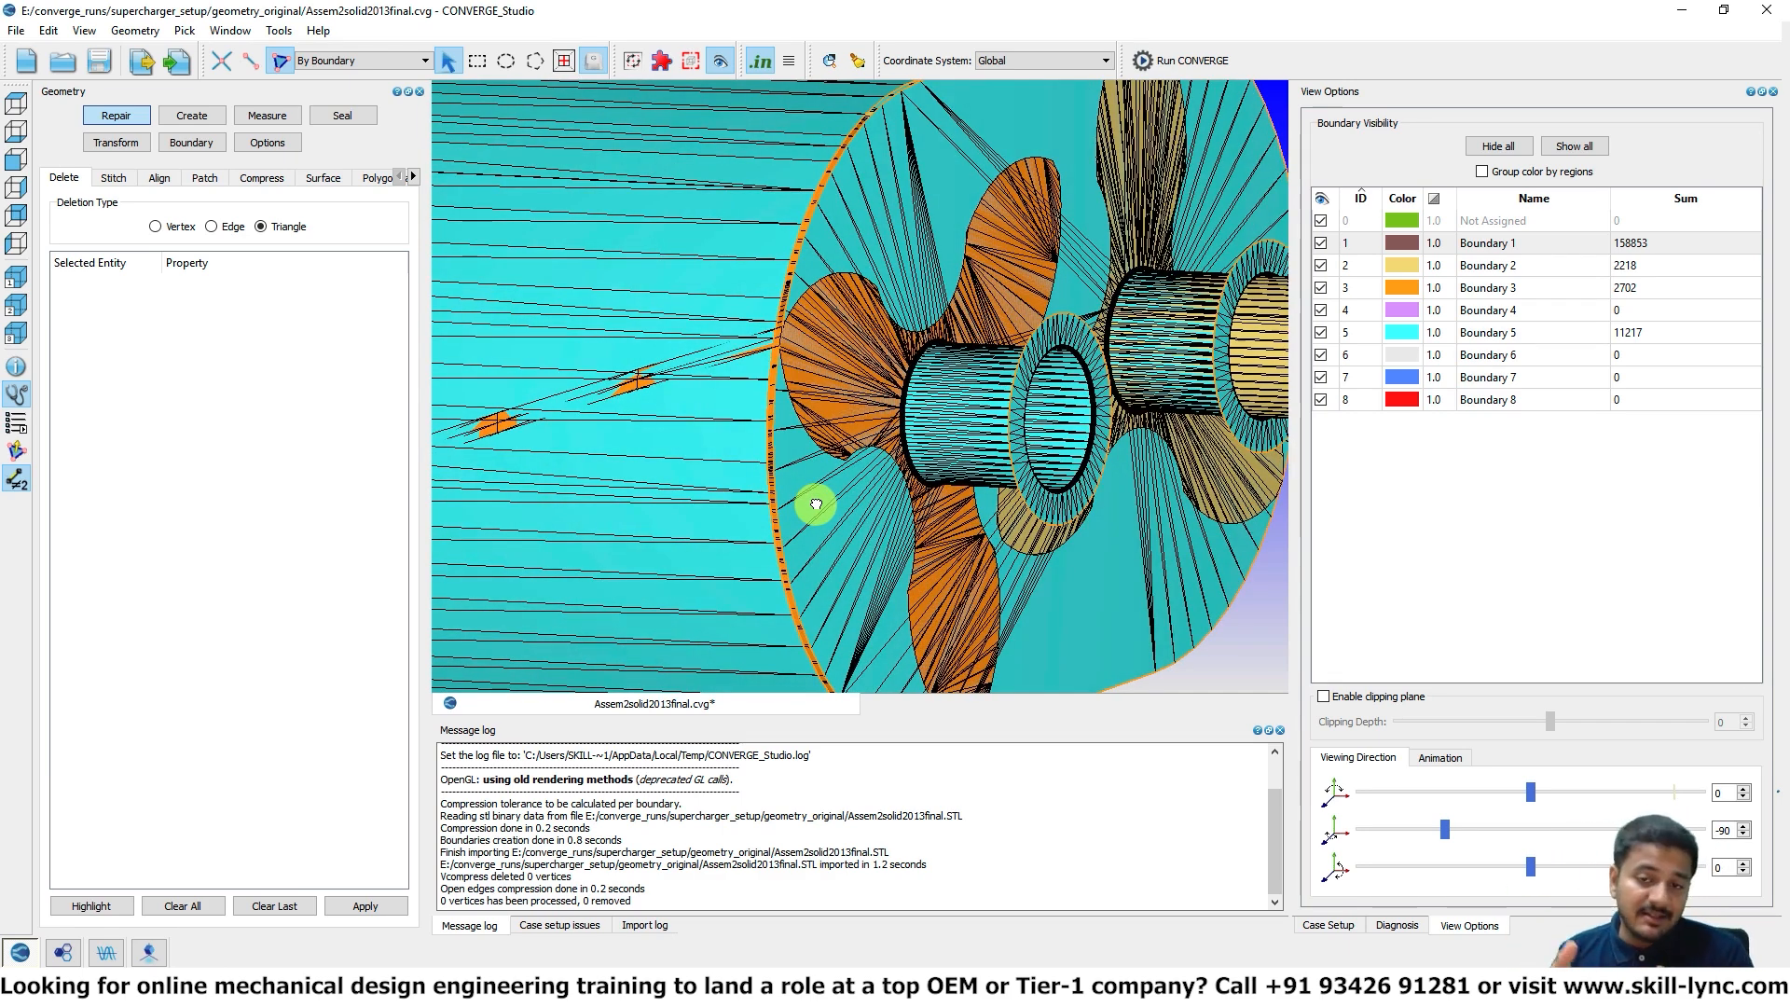
drag(815, 505, 708, 500)
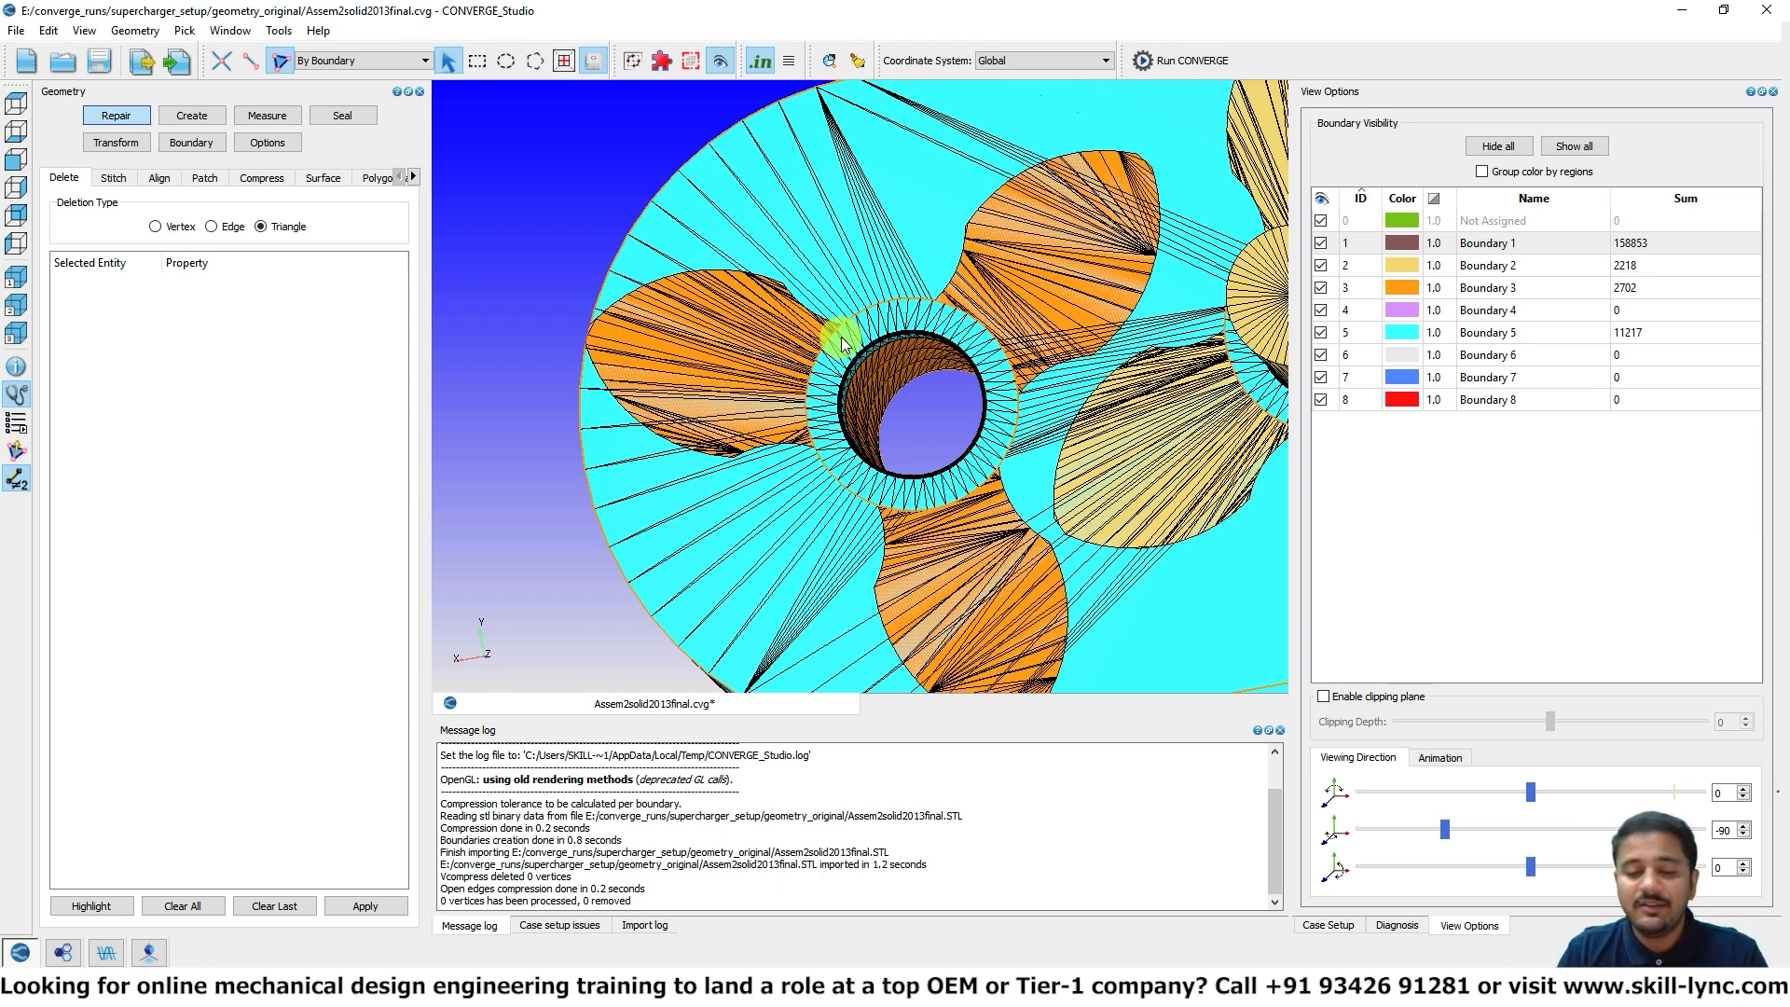
drag(842, 345, 1133, 373)
Step: Pick the shaft-side end wall and bearing collars of the Boundary 5 chamber by angle with a value of 20 and delete them
click(362, 63)
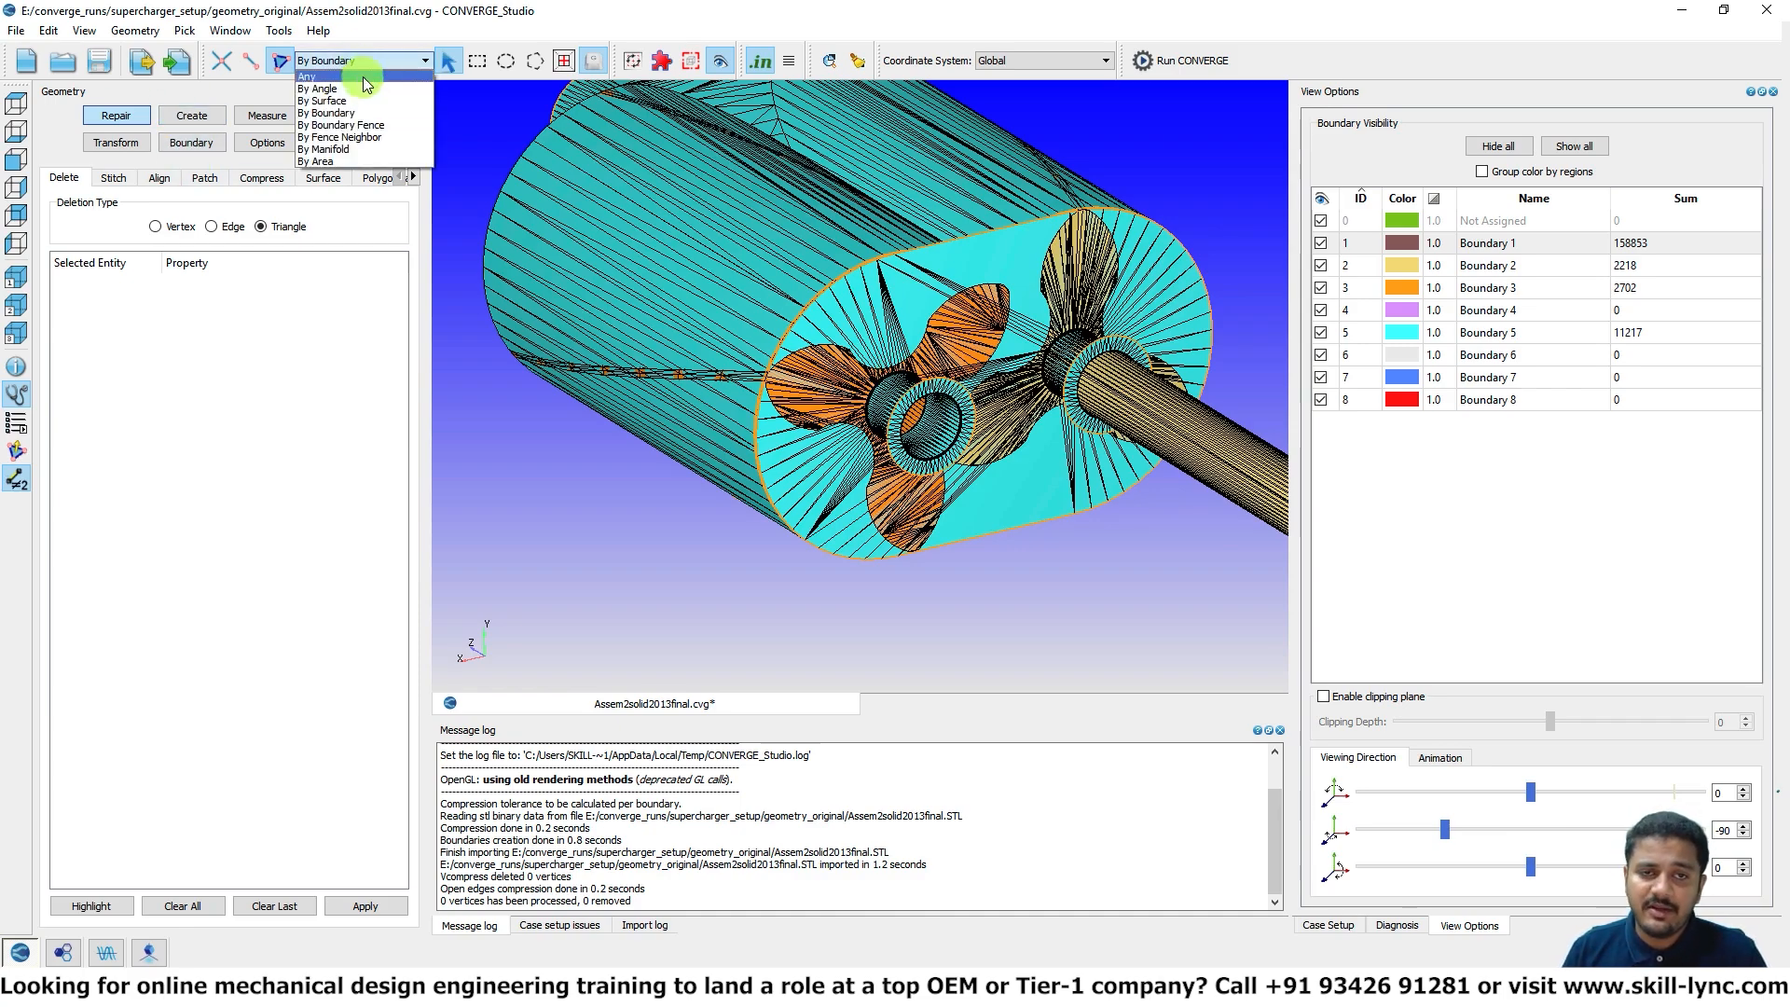
click(365, 83)
click(932, 392)
right_drag(932, 391, 996, 279)
drag(1013, 233, 914, 215)
scroll(851, 492, up, 5)
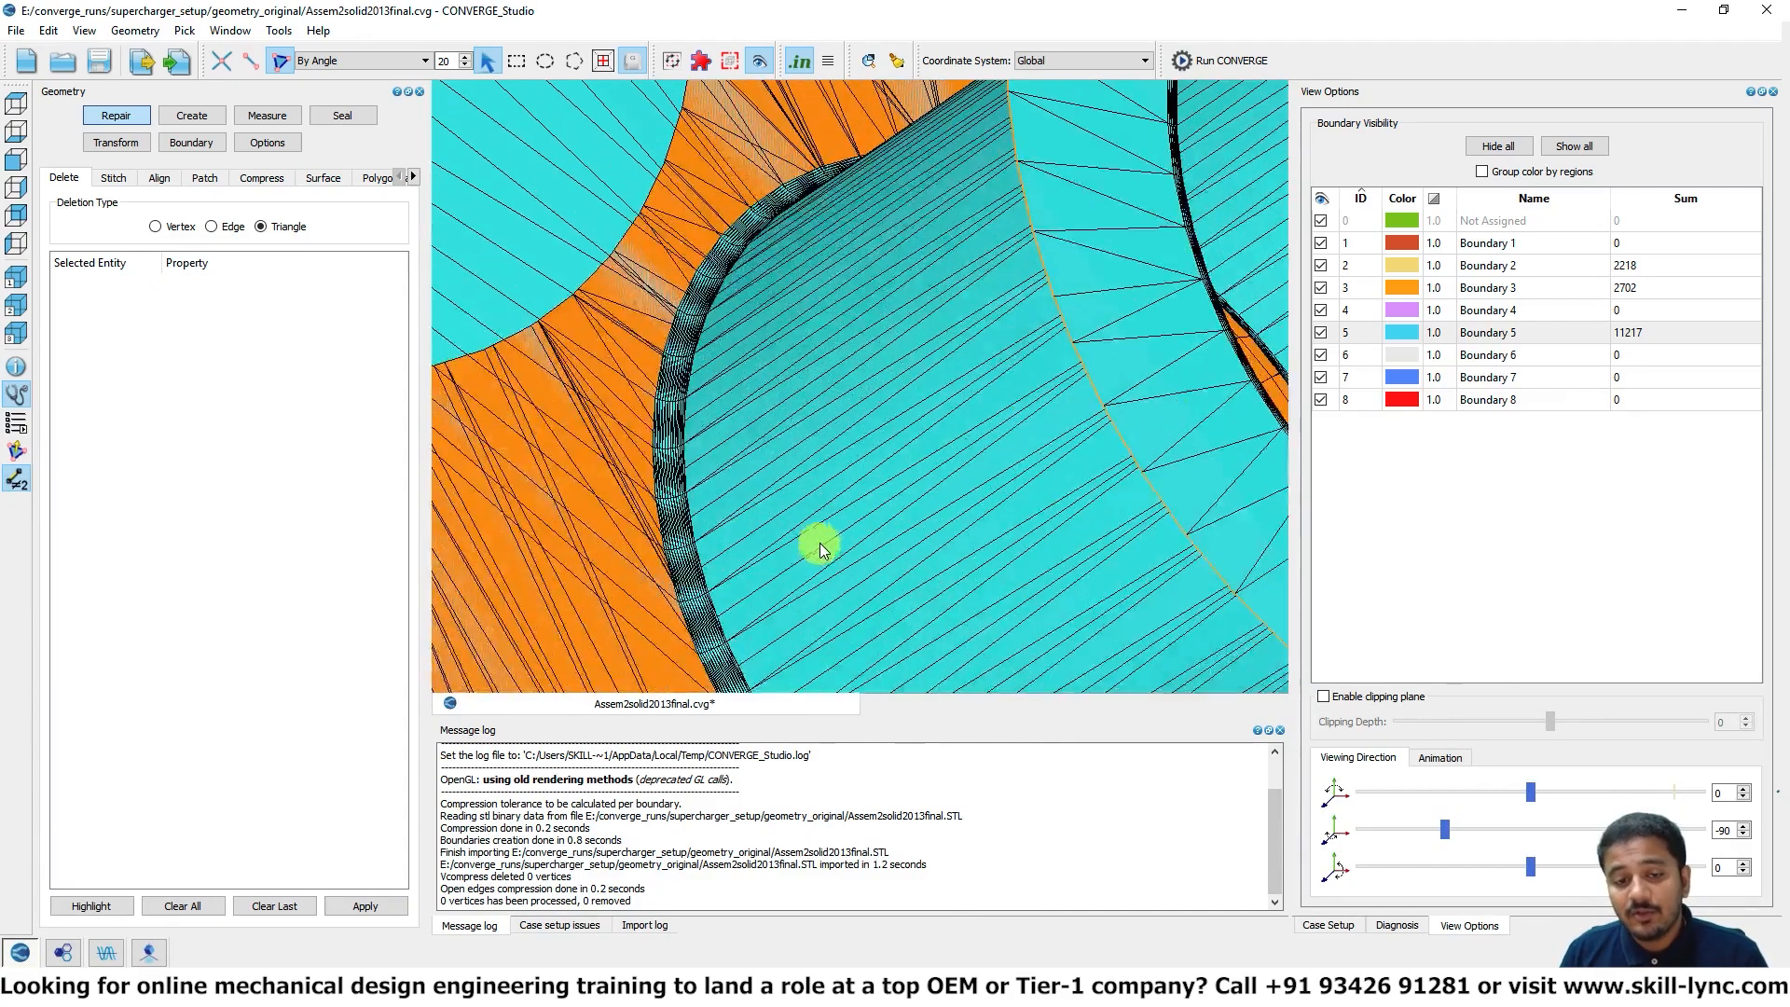
middle_drag(848, 476, 936, 290)
scroll(911, 391, up, 3)
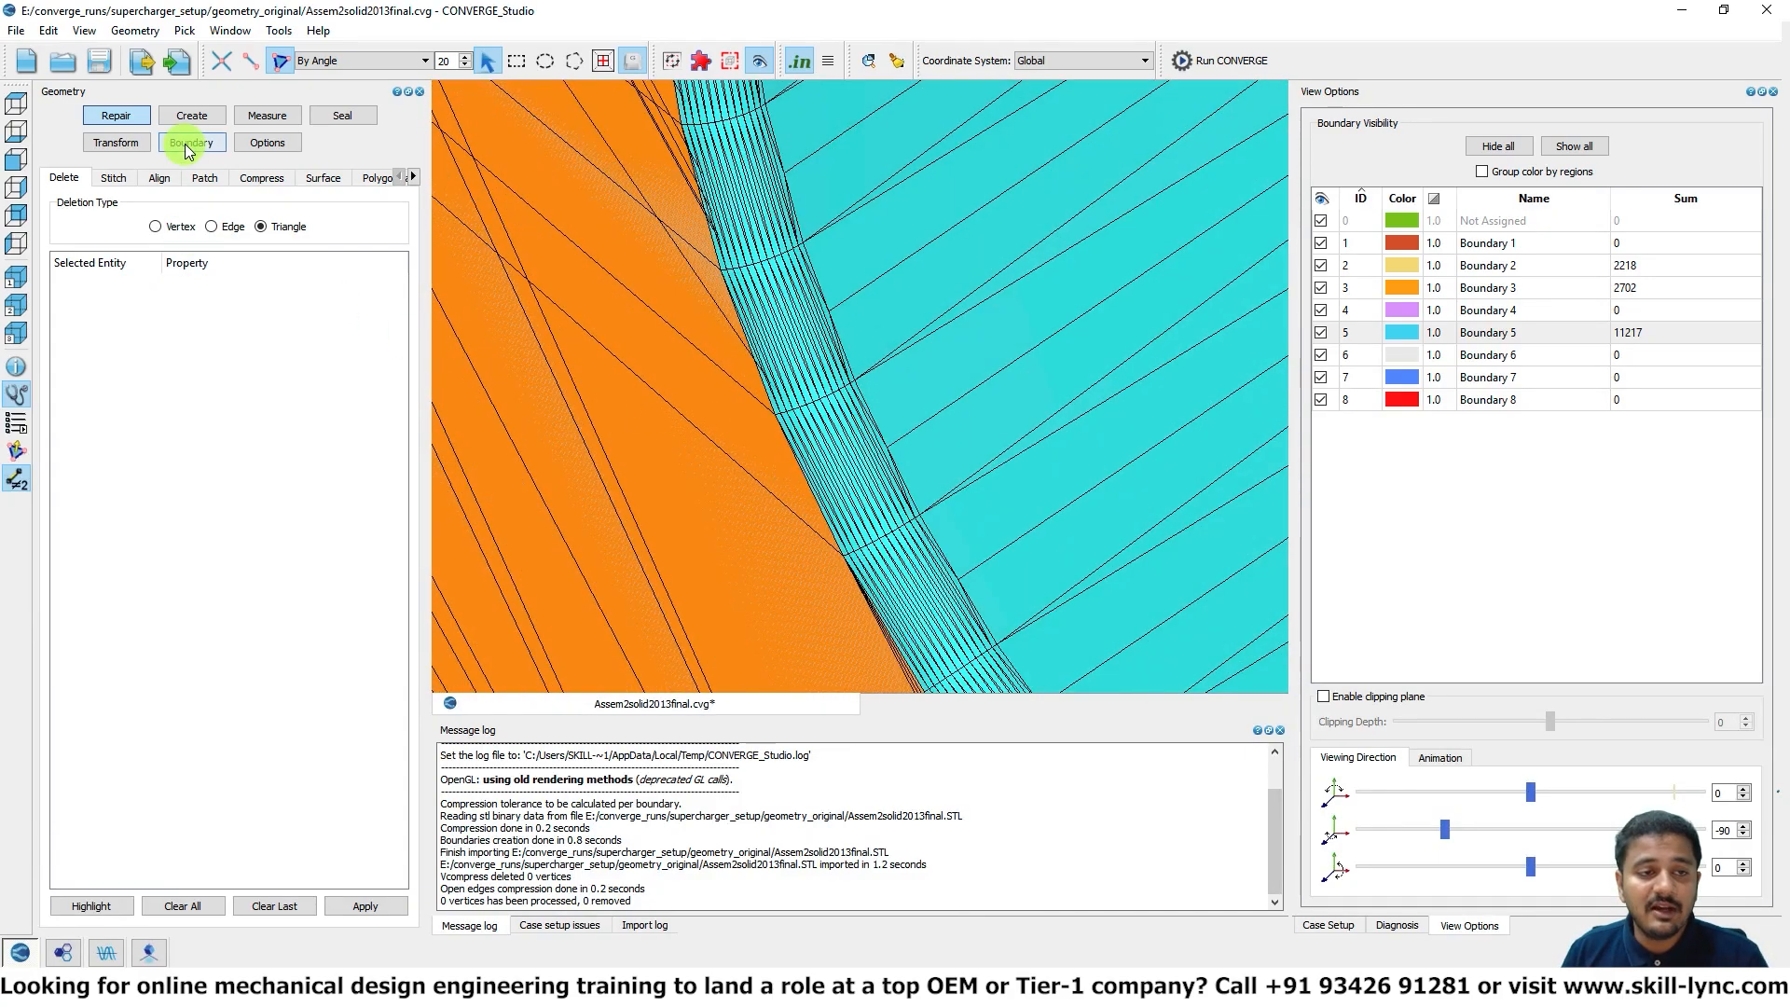
scroll(836, 387, down, 10)
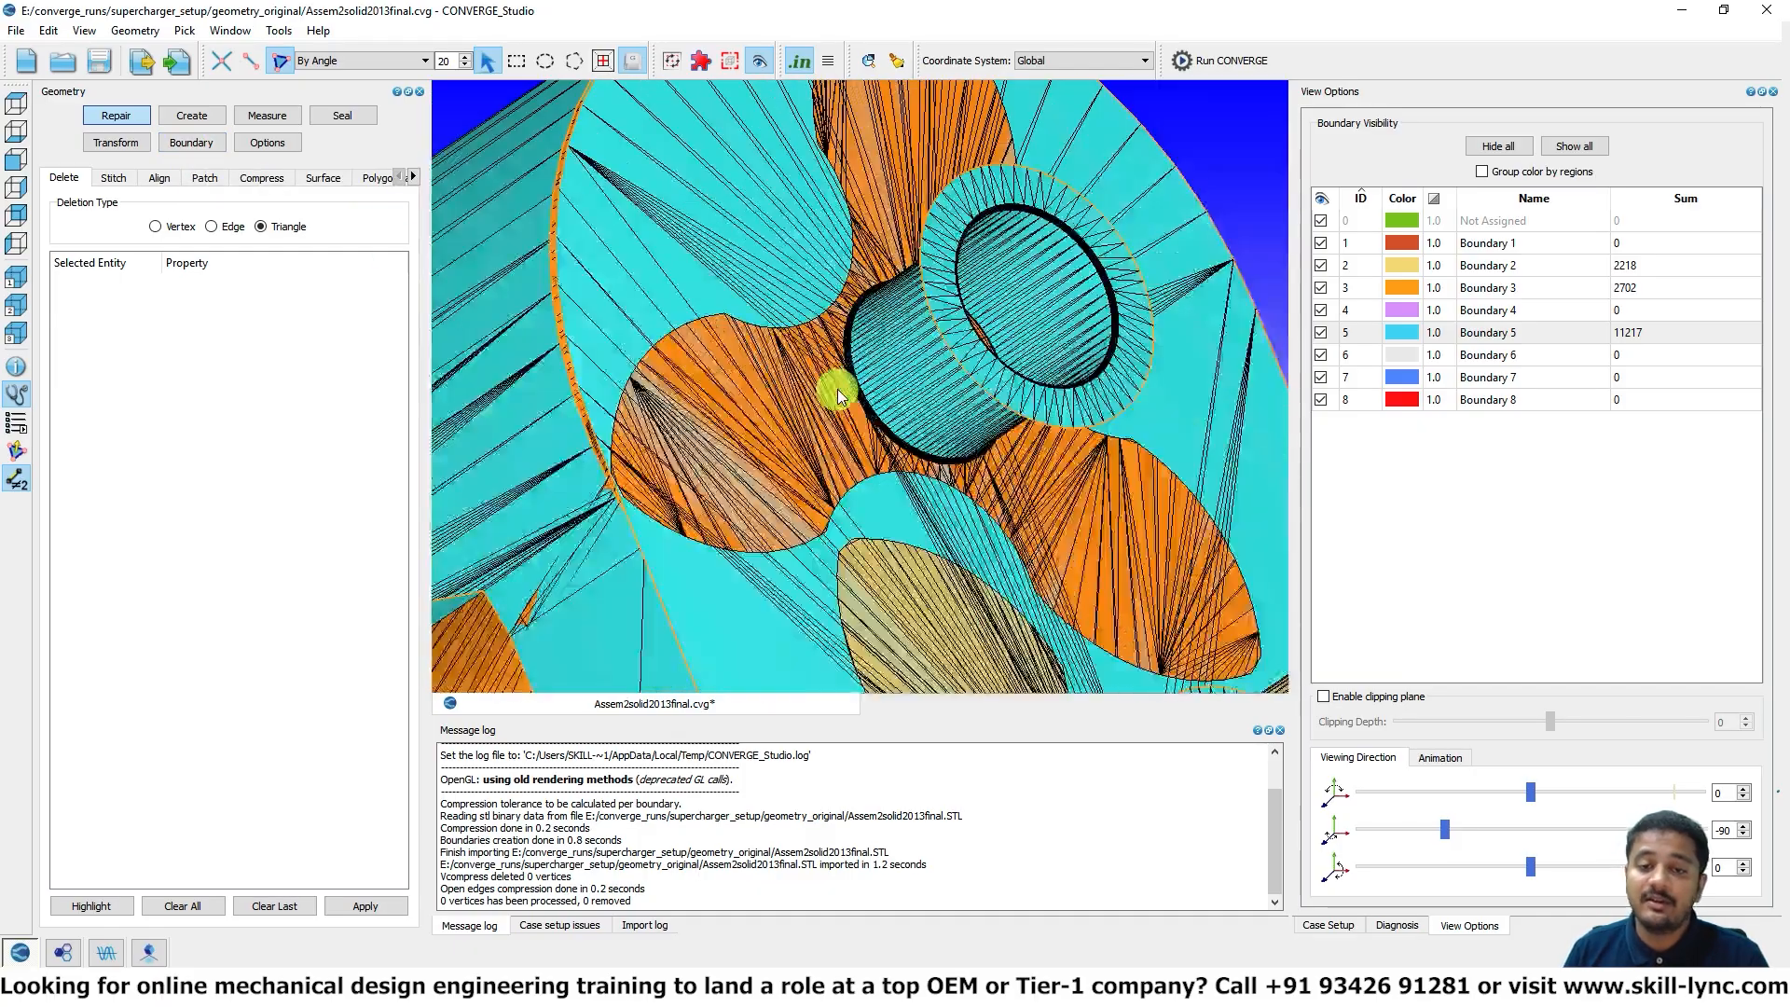
middle_drag(782, 571, 534, 390)
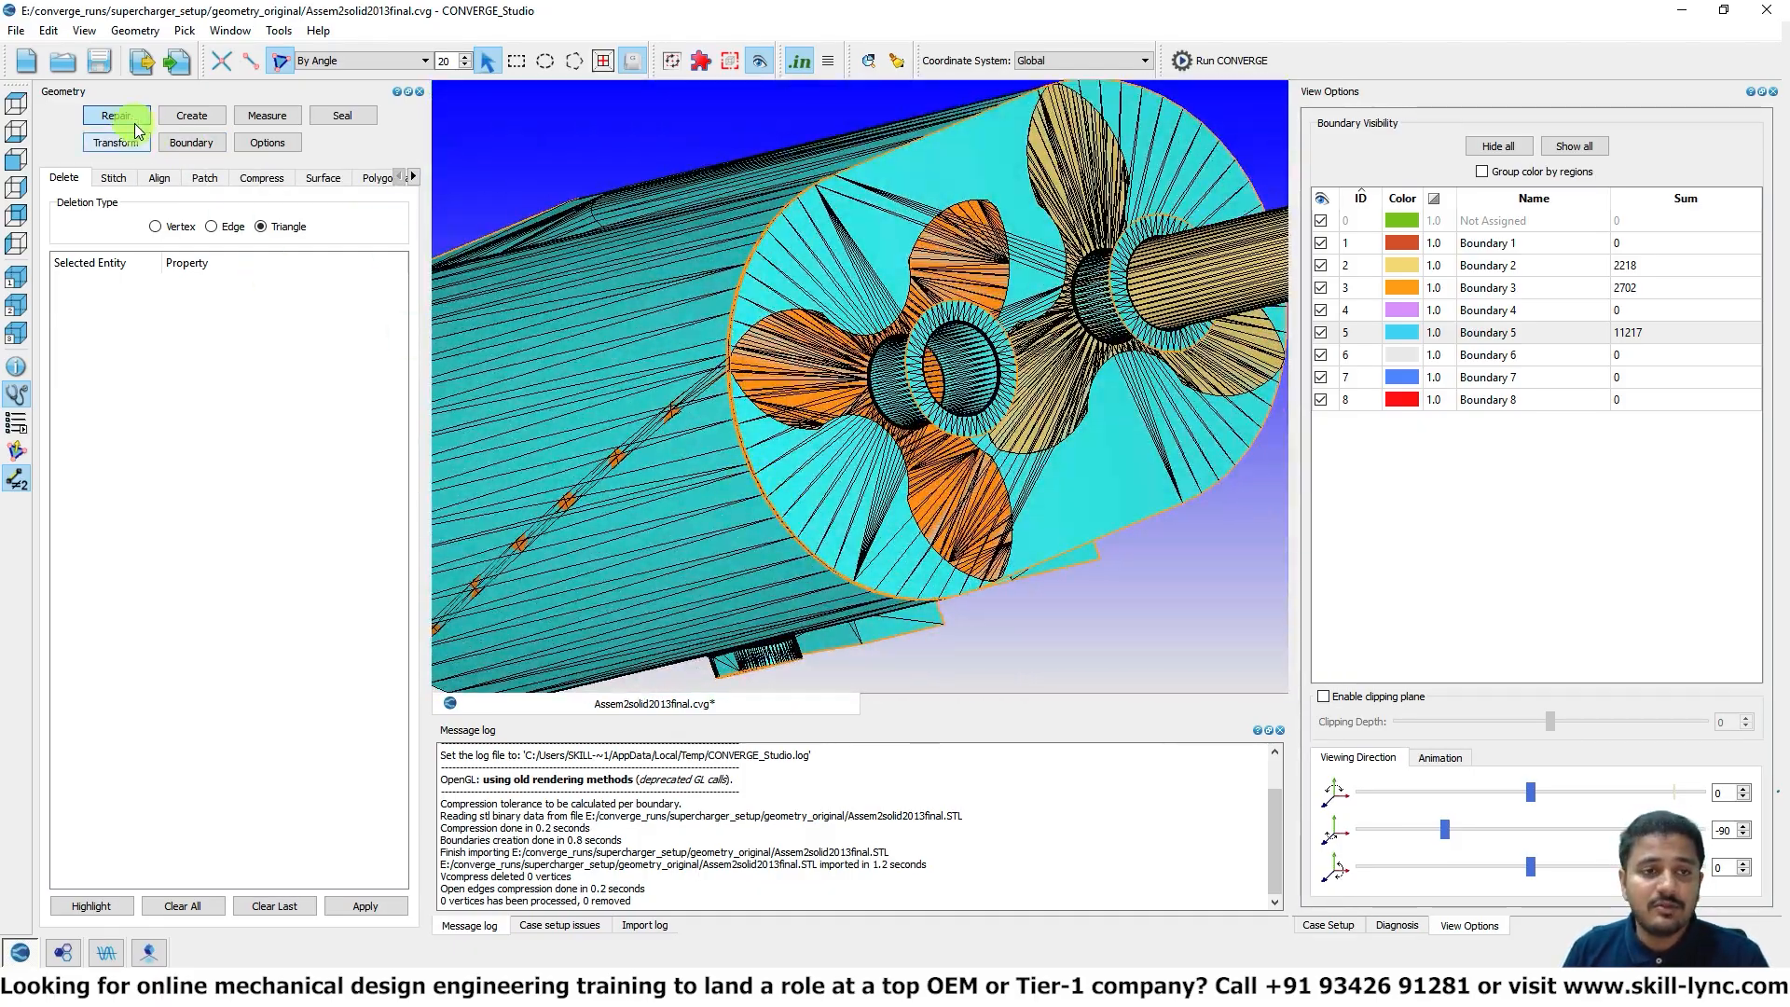
click(923, 211)
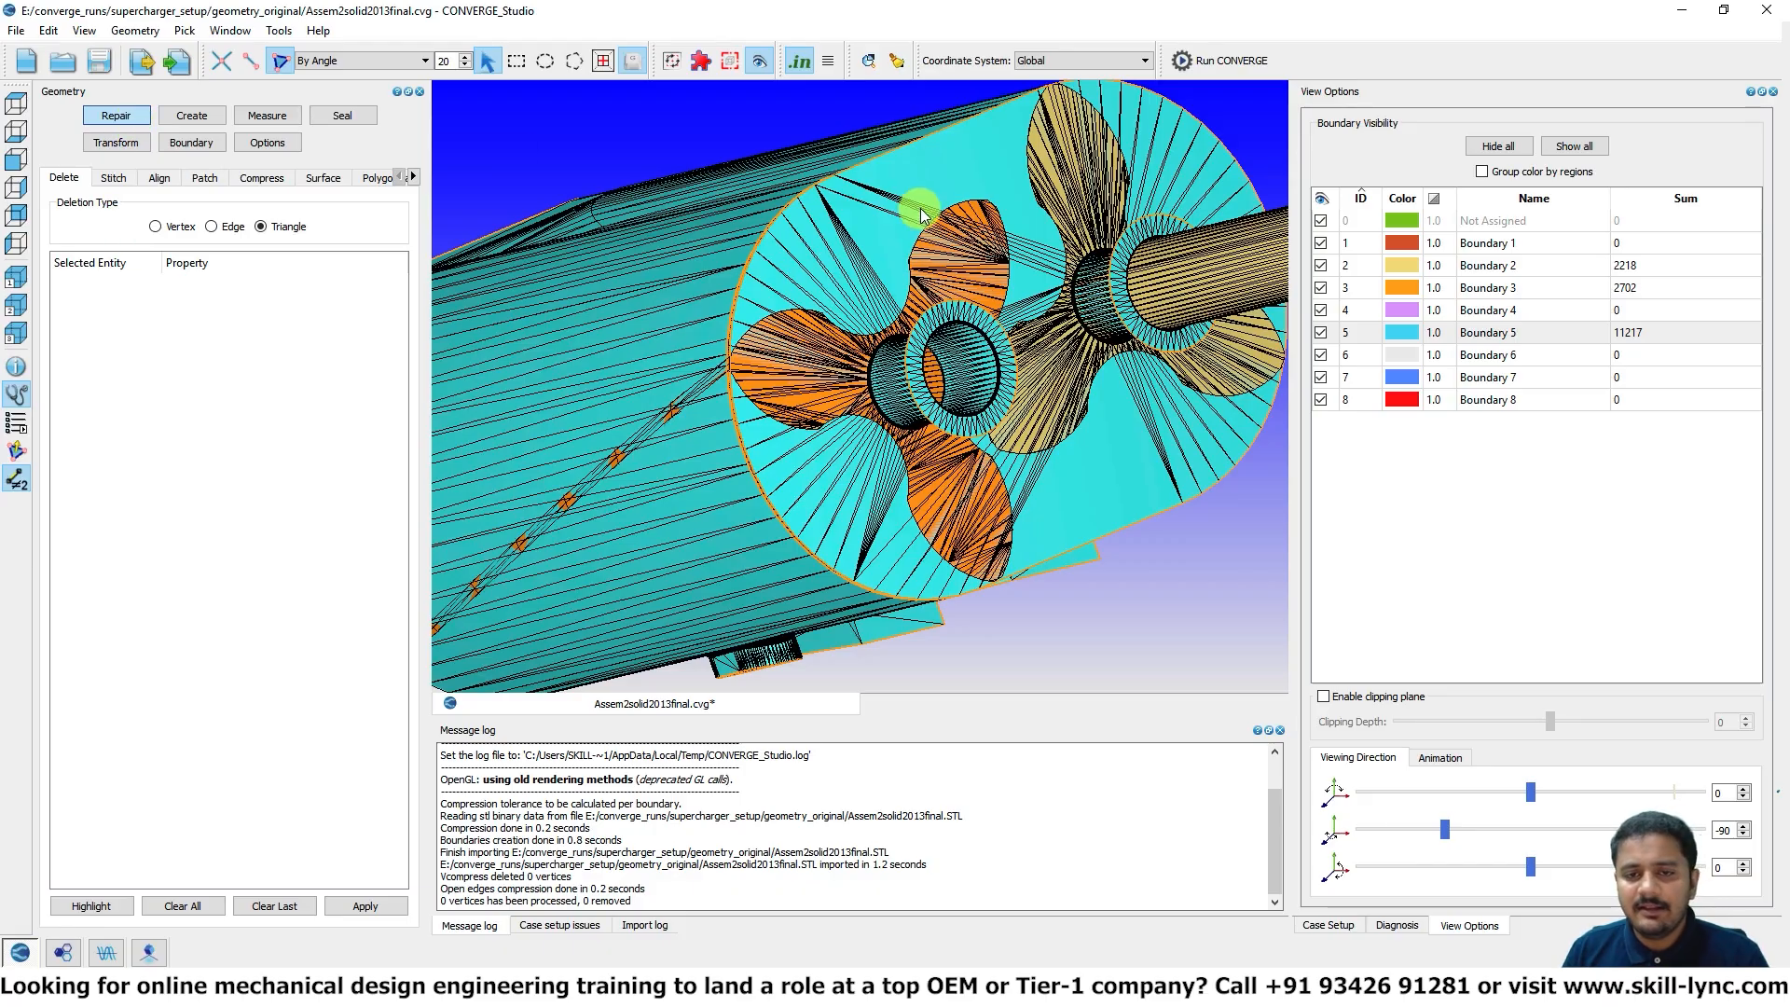
key(Delete)
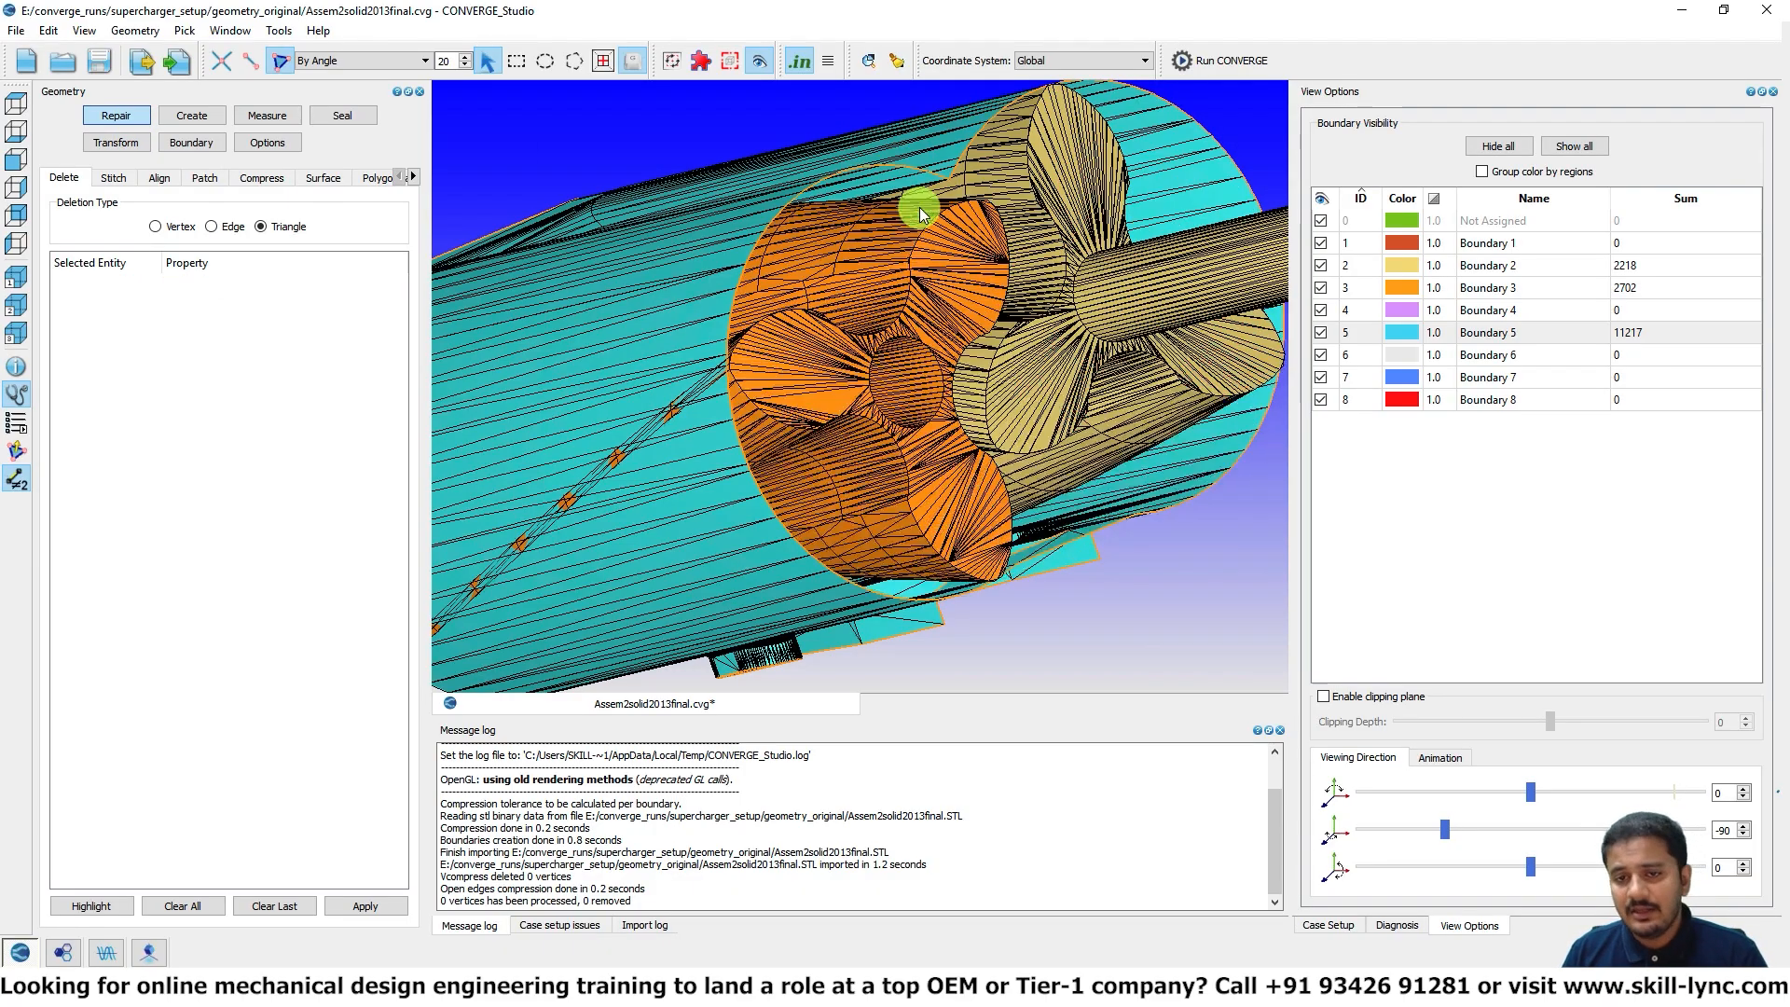
Step: Pick the protruding shaft of the Boundary 2 rotor and its end cap by angle and delete them
drag(898, 253, 930, 281)
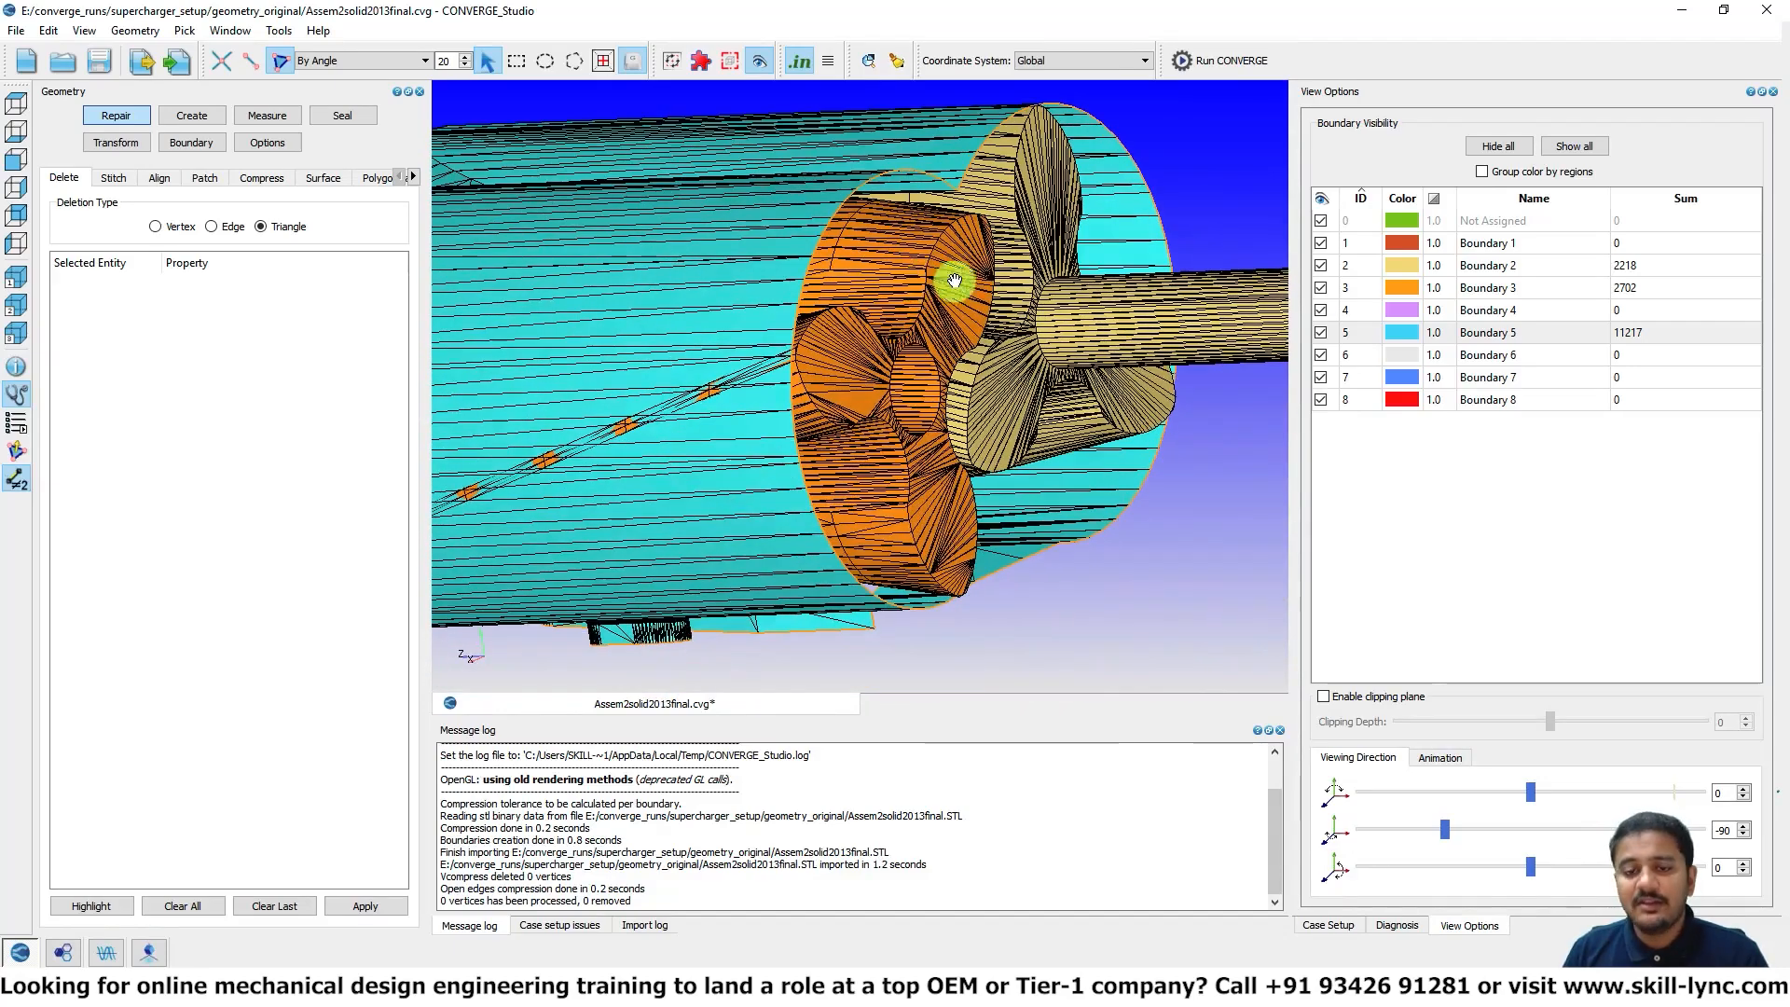
middle_drag(1084, 617, 648, 264)
scroll(669, 332, down, 2)
scroll(669, 332, up, 5)
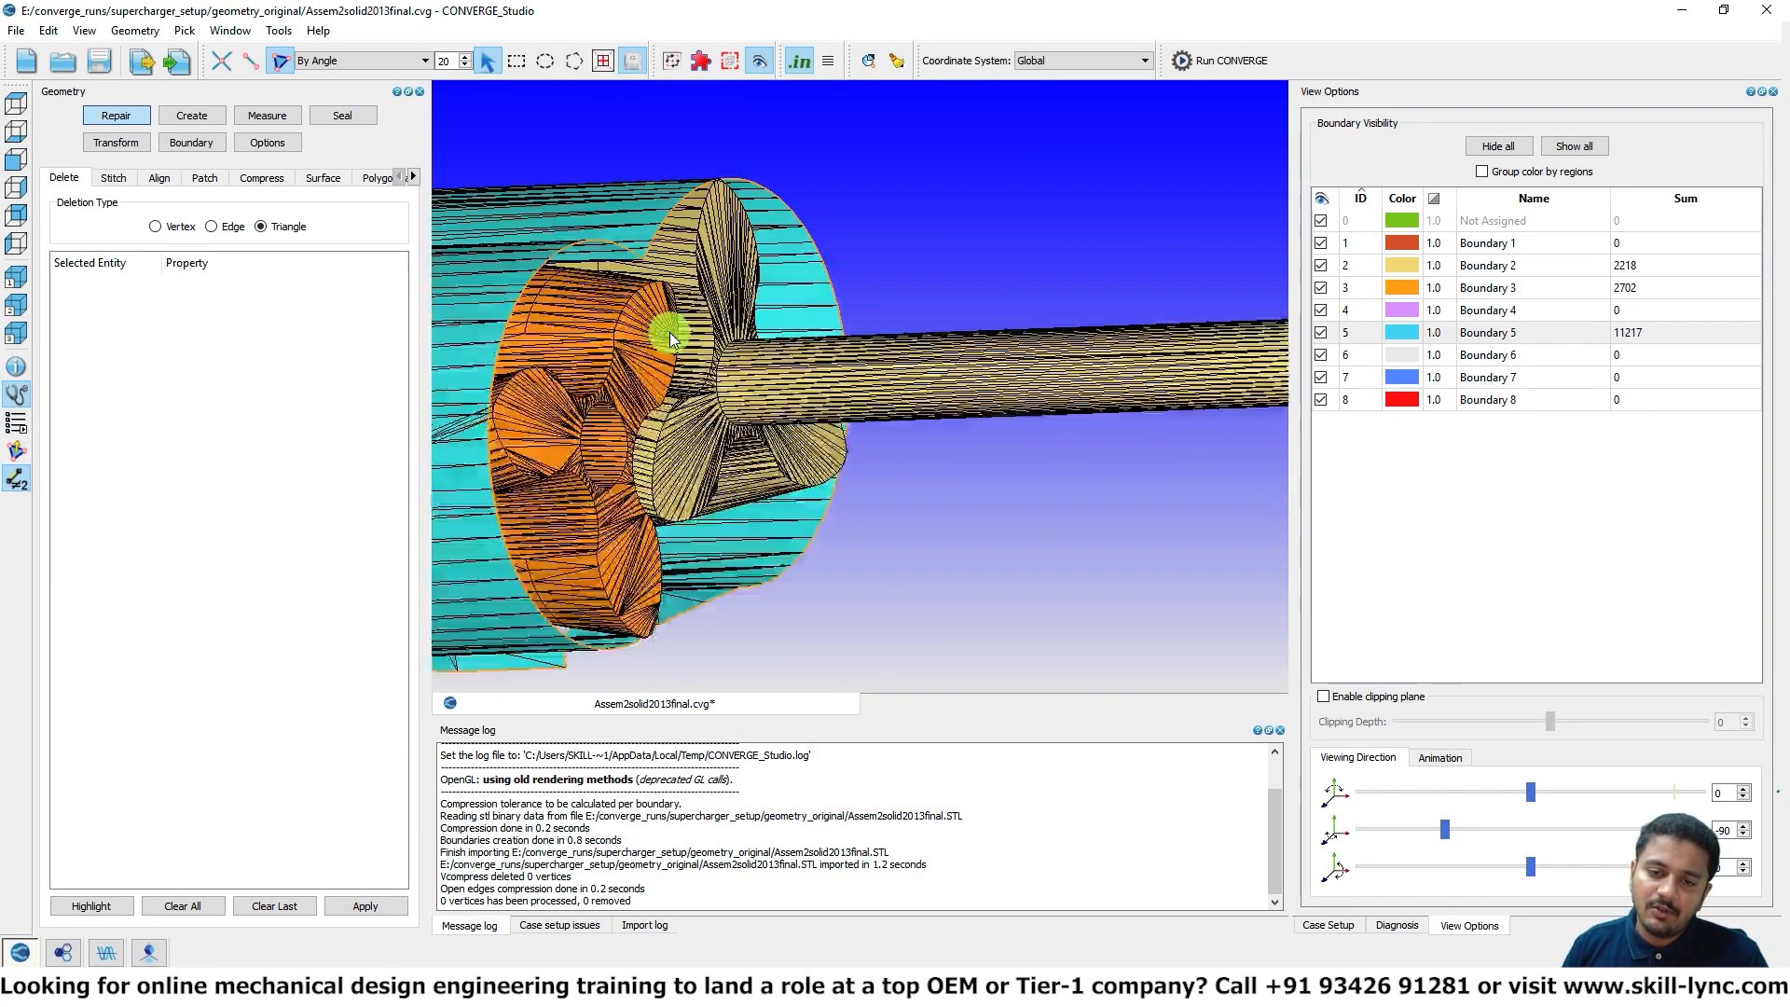
scroll(656, 535, up, 1)
middle_drag(655, 536, 873, 500)
scroll(688, 317, up, 3)
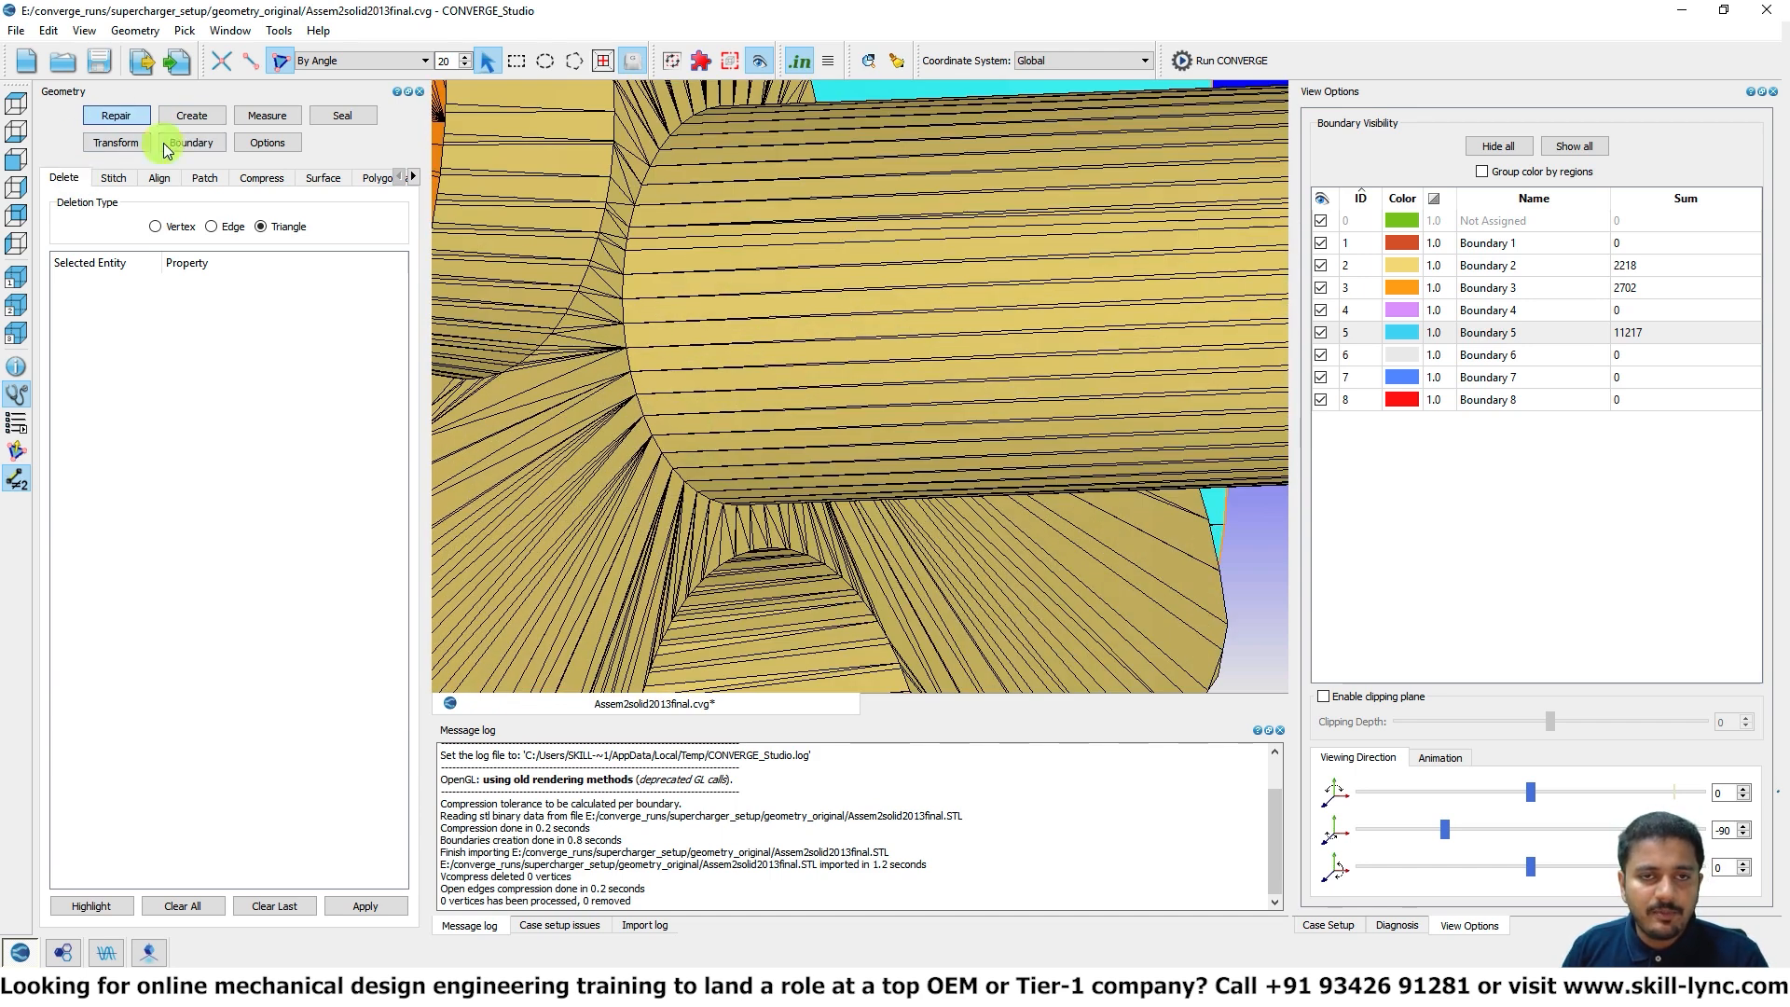
click(350, 60)
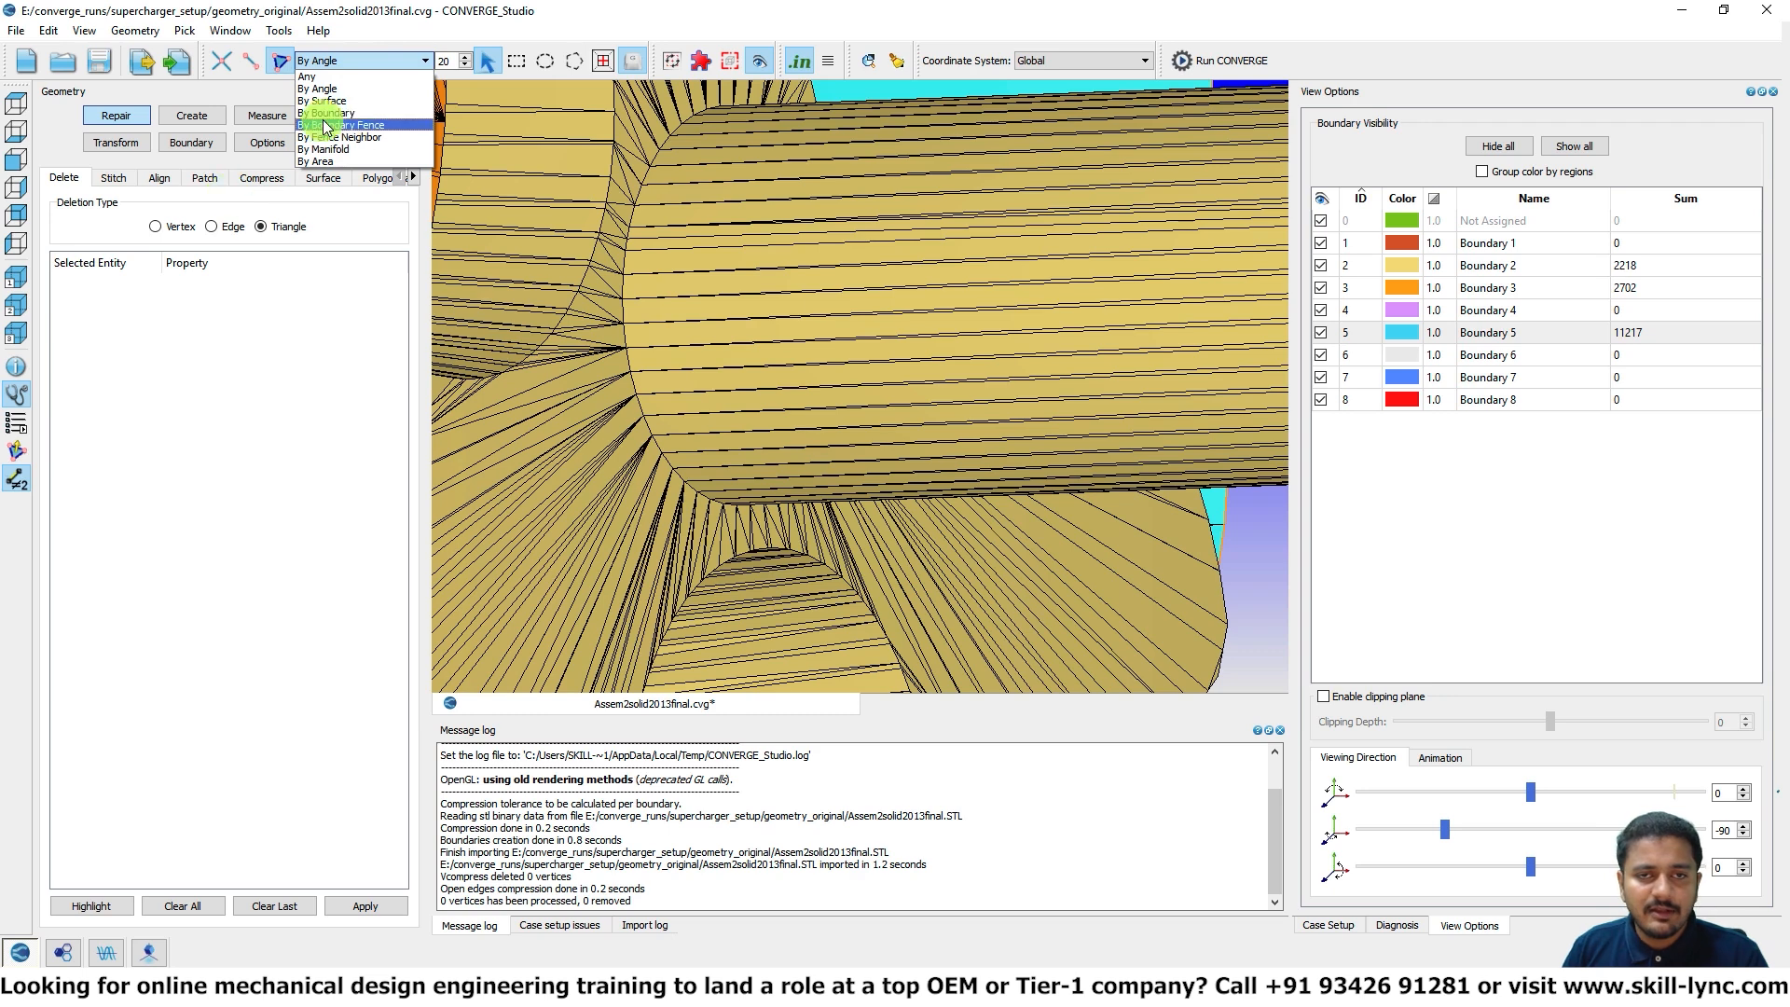
click(804, 276)
scroll(808, 317, down, 5)
scroll(892, 314, up, 5)
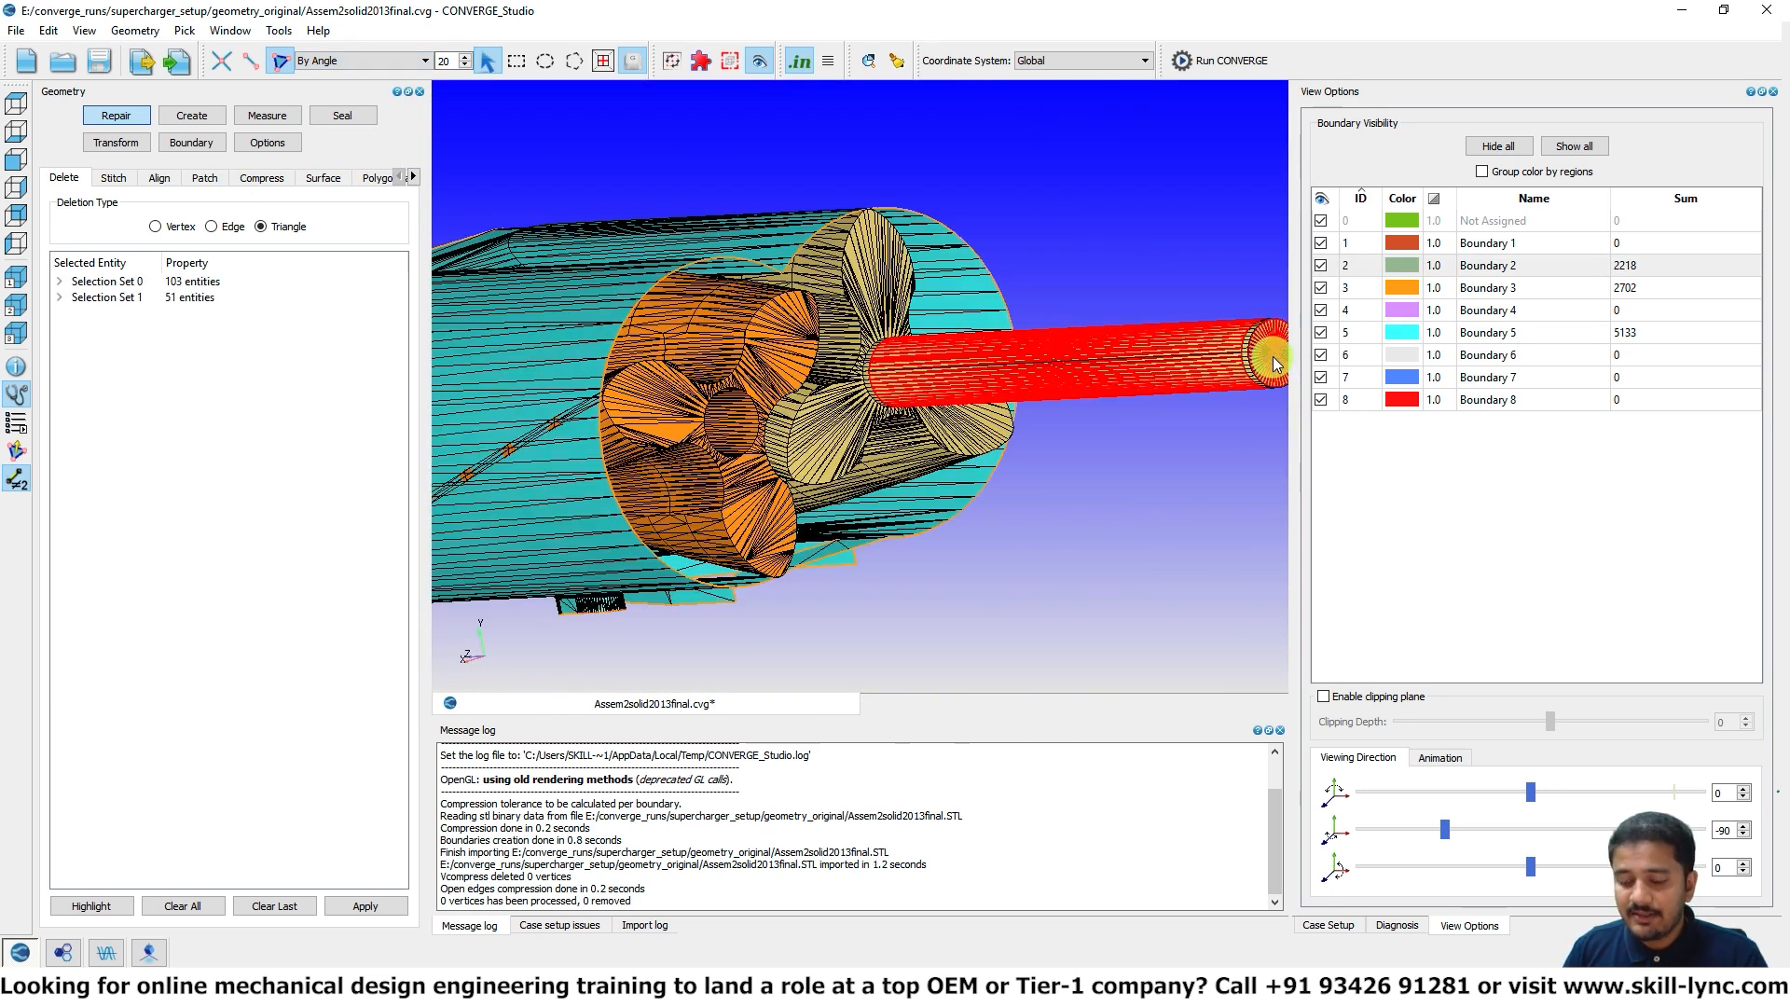
key(Delete)
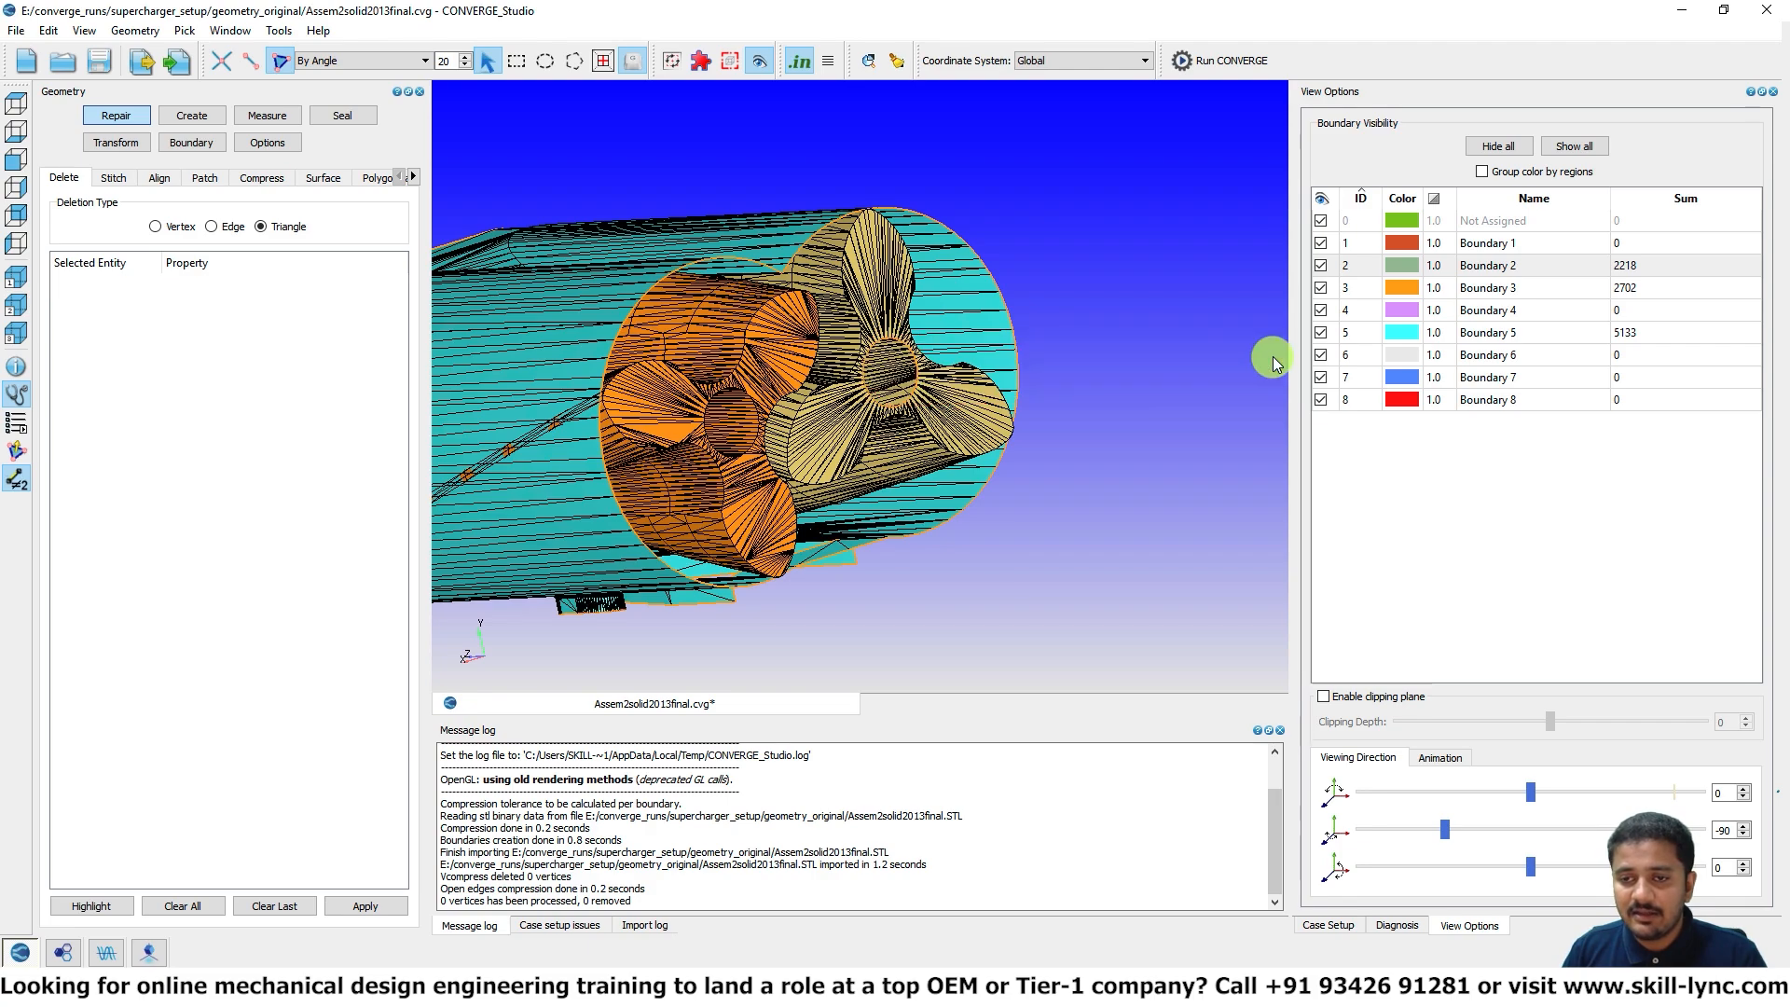
Step: Try to pick the inner surface of the Boundary 3 rotor's shaft bore by angle for deletion
scroll(877, 387, up, 2)
mouse_move(878, 387)
mouse_down()
mouse_move(831, 388)
mouse_move(844, 398)
mouse_up()
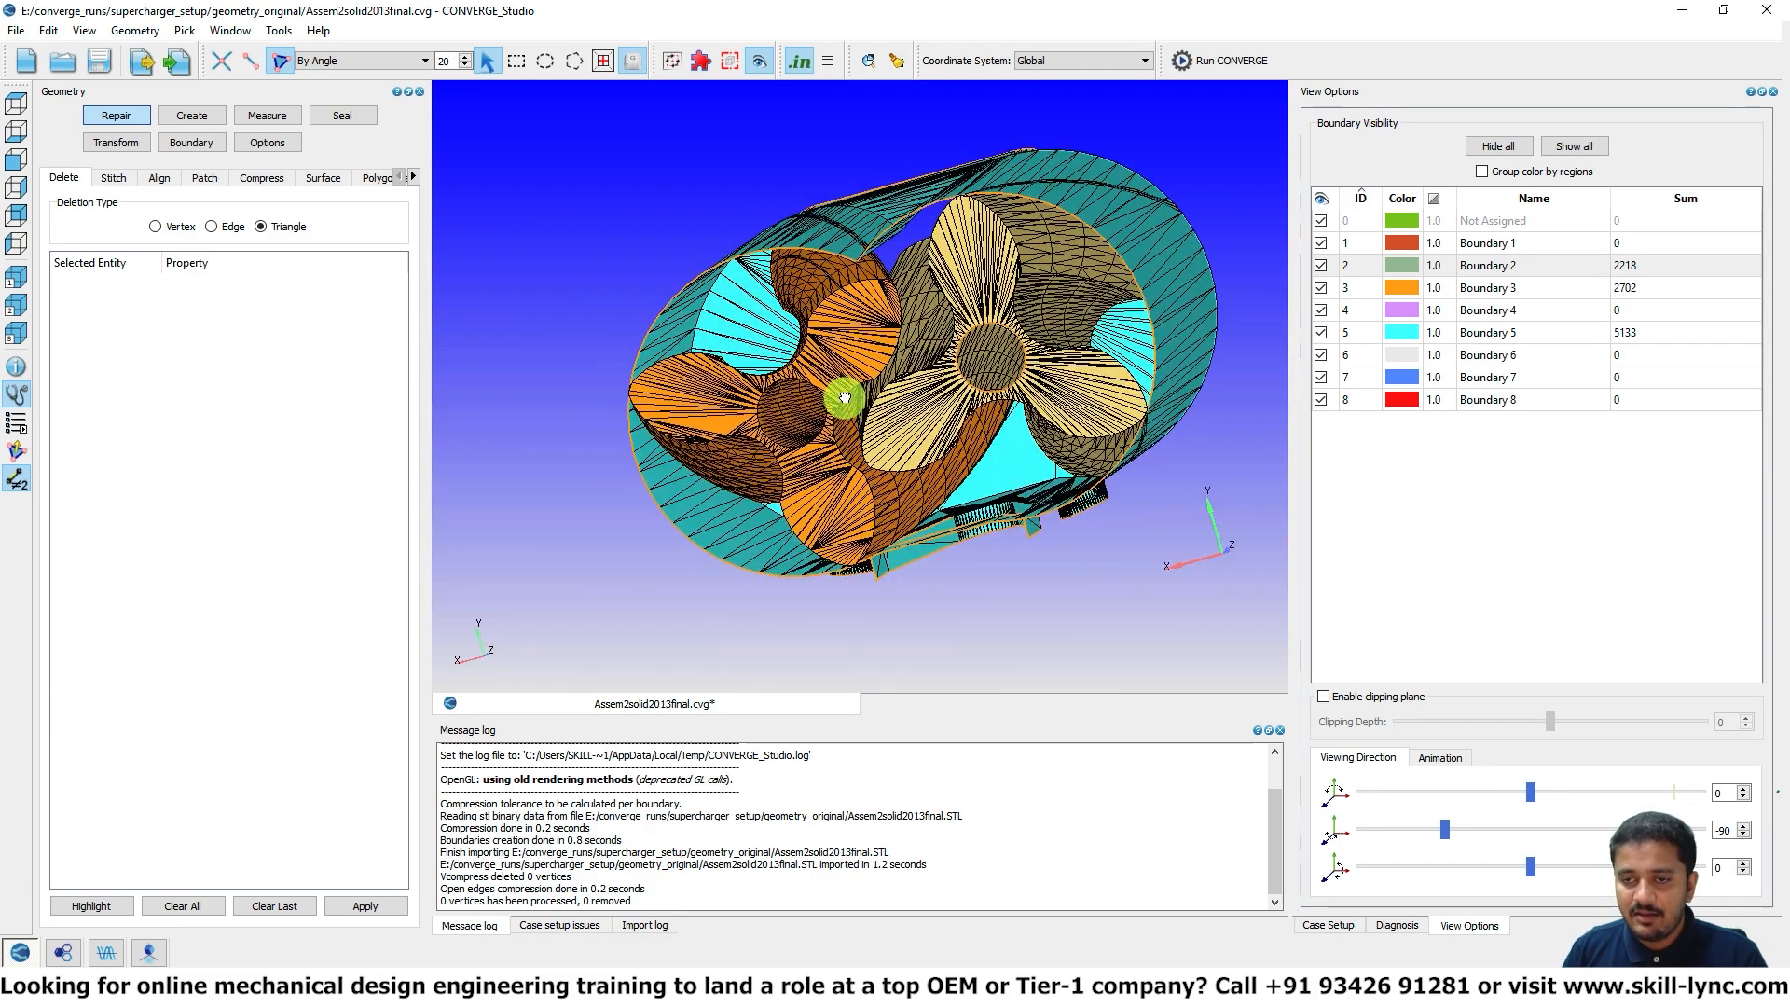
scroll(844, 398, up, 5)
click(703, 423)
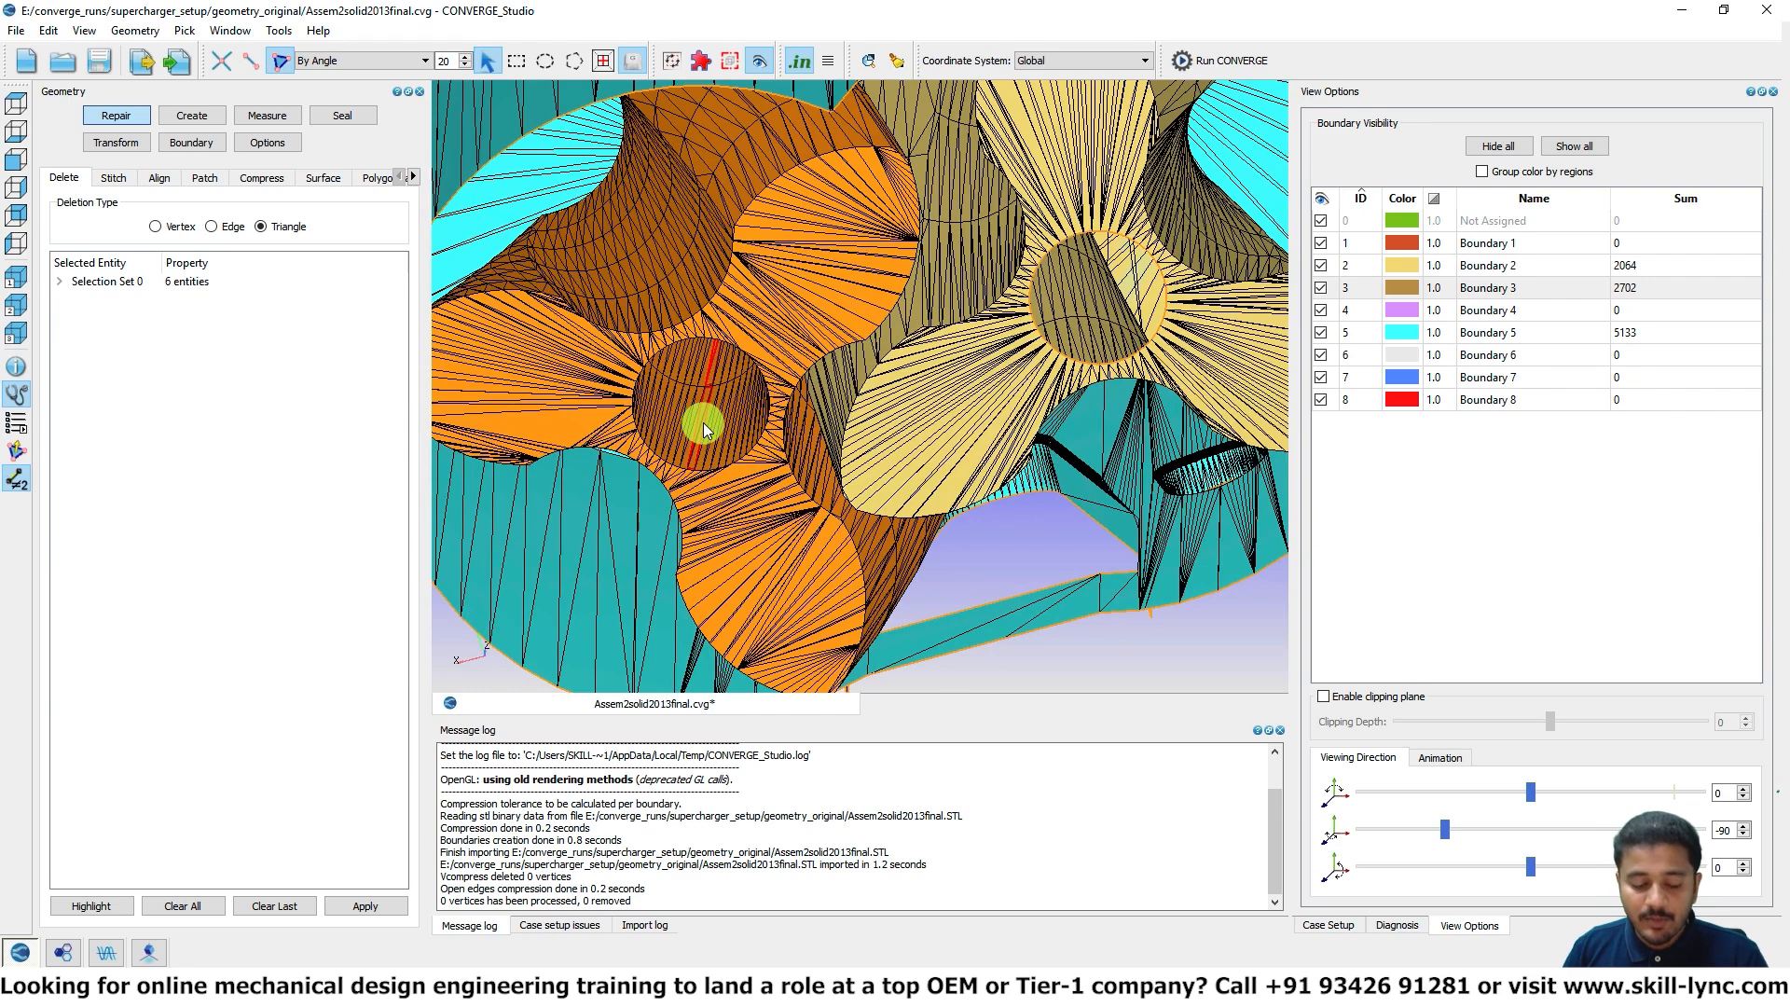
key(Delete)
drag(731, 427, 669, 444)
click(711, 450)
key(Delete)
scroll(695, 460, up, 5)
Step: Find the boundary fences on the geometry with an upper bound angle of 135 degrees
click(188, 144)
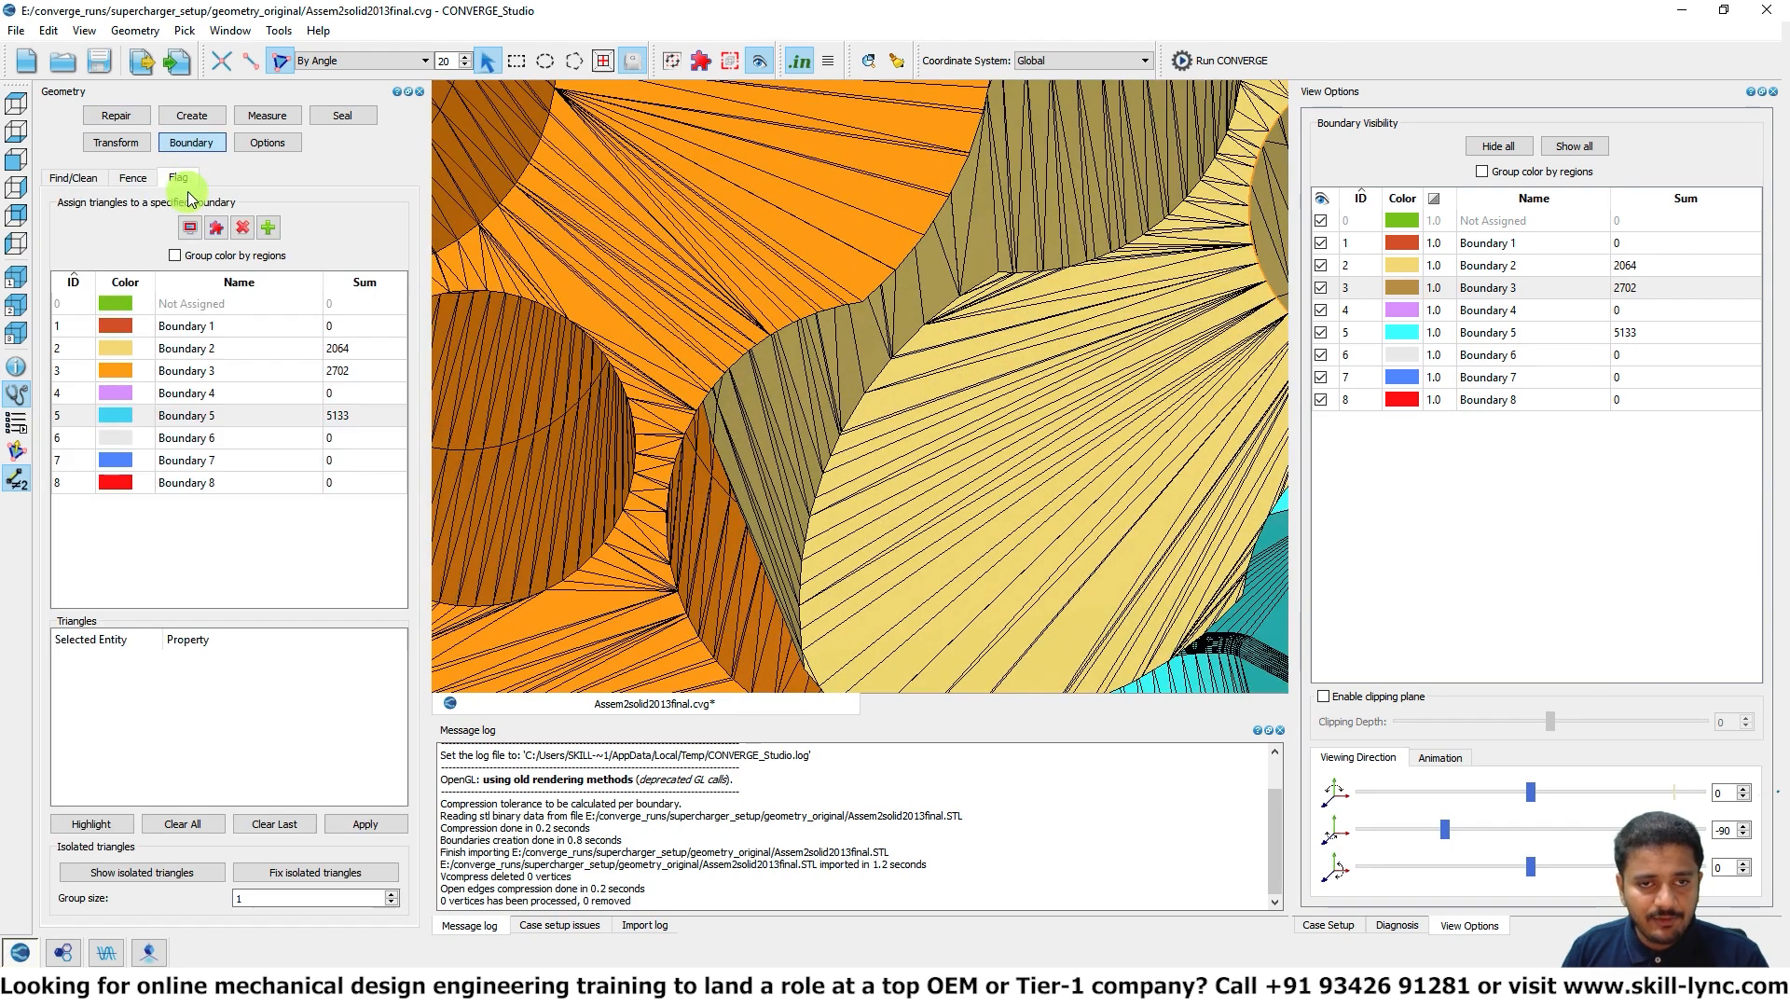
click(135, 177)
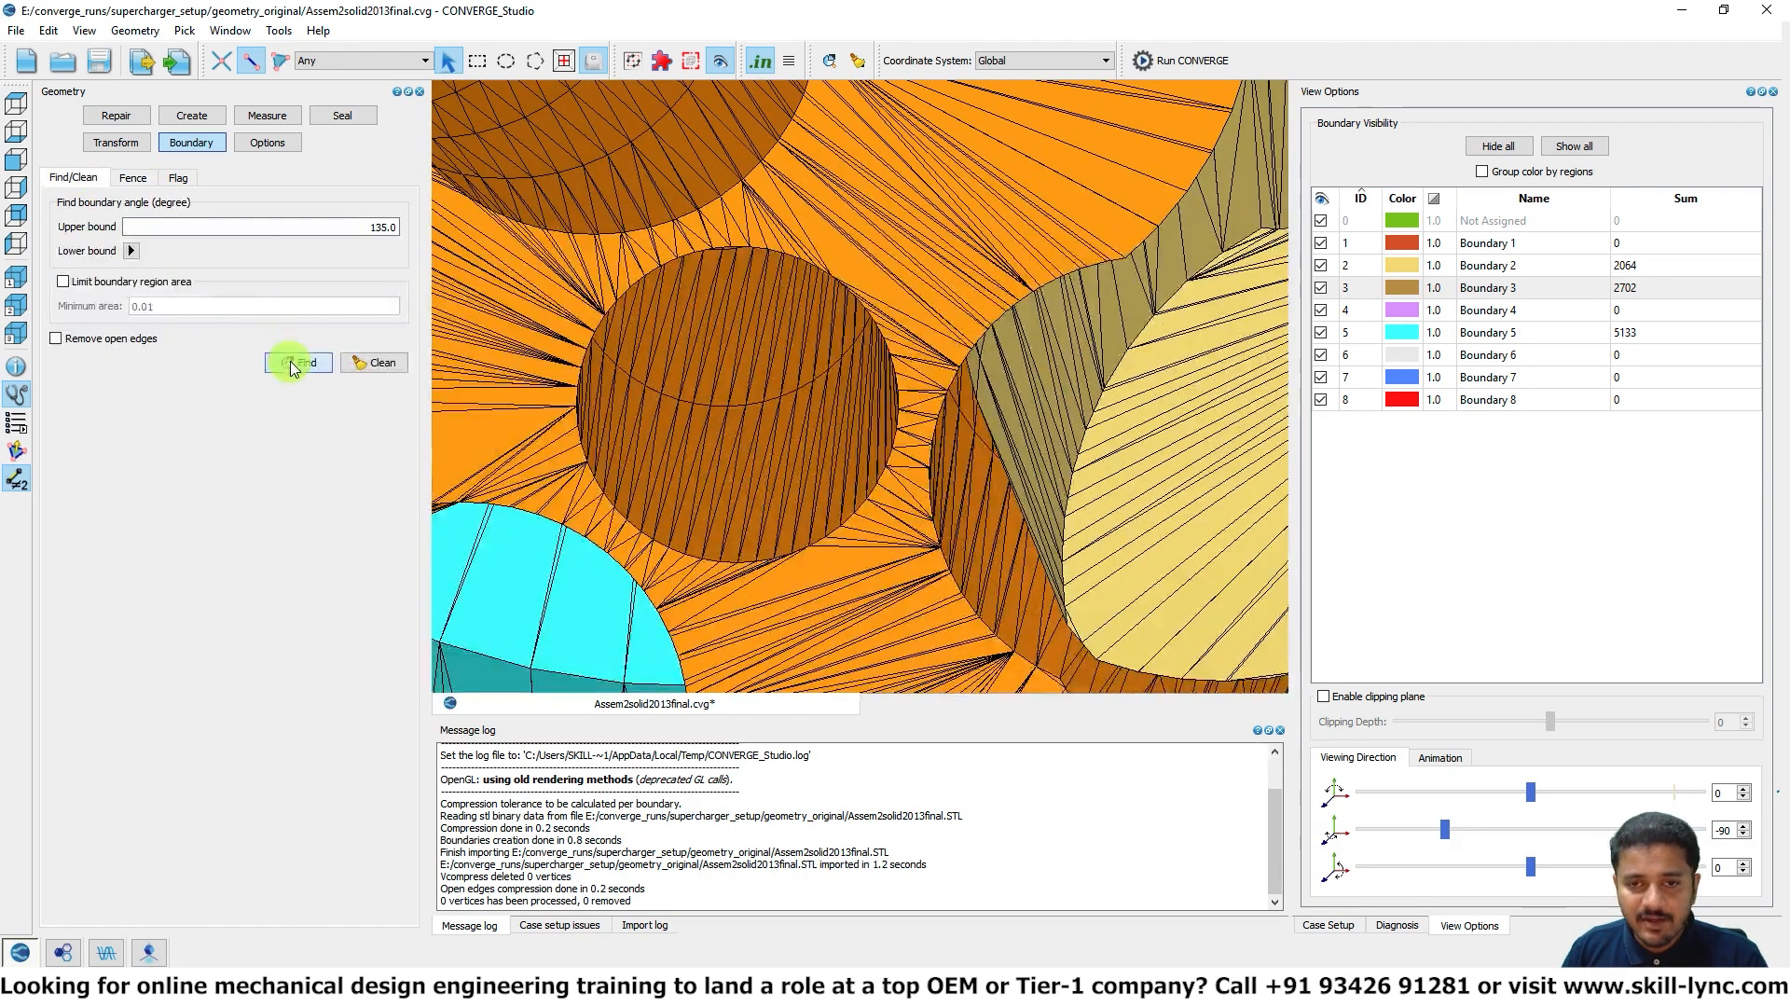
click(292, 363)
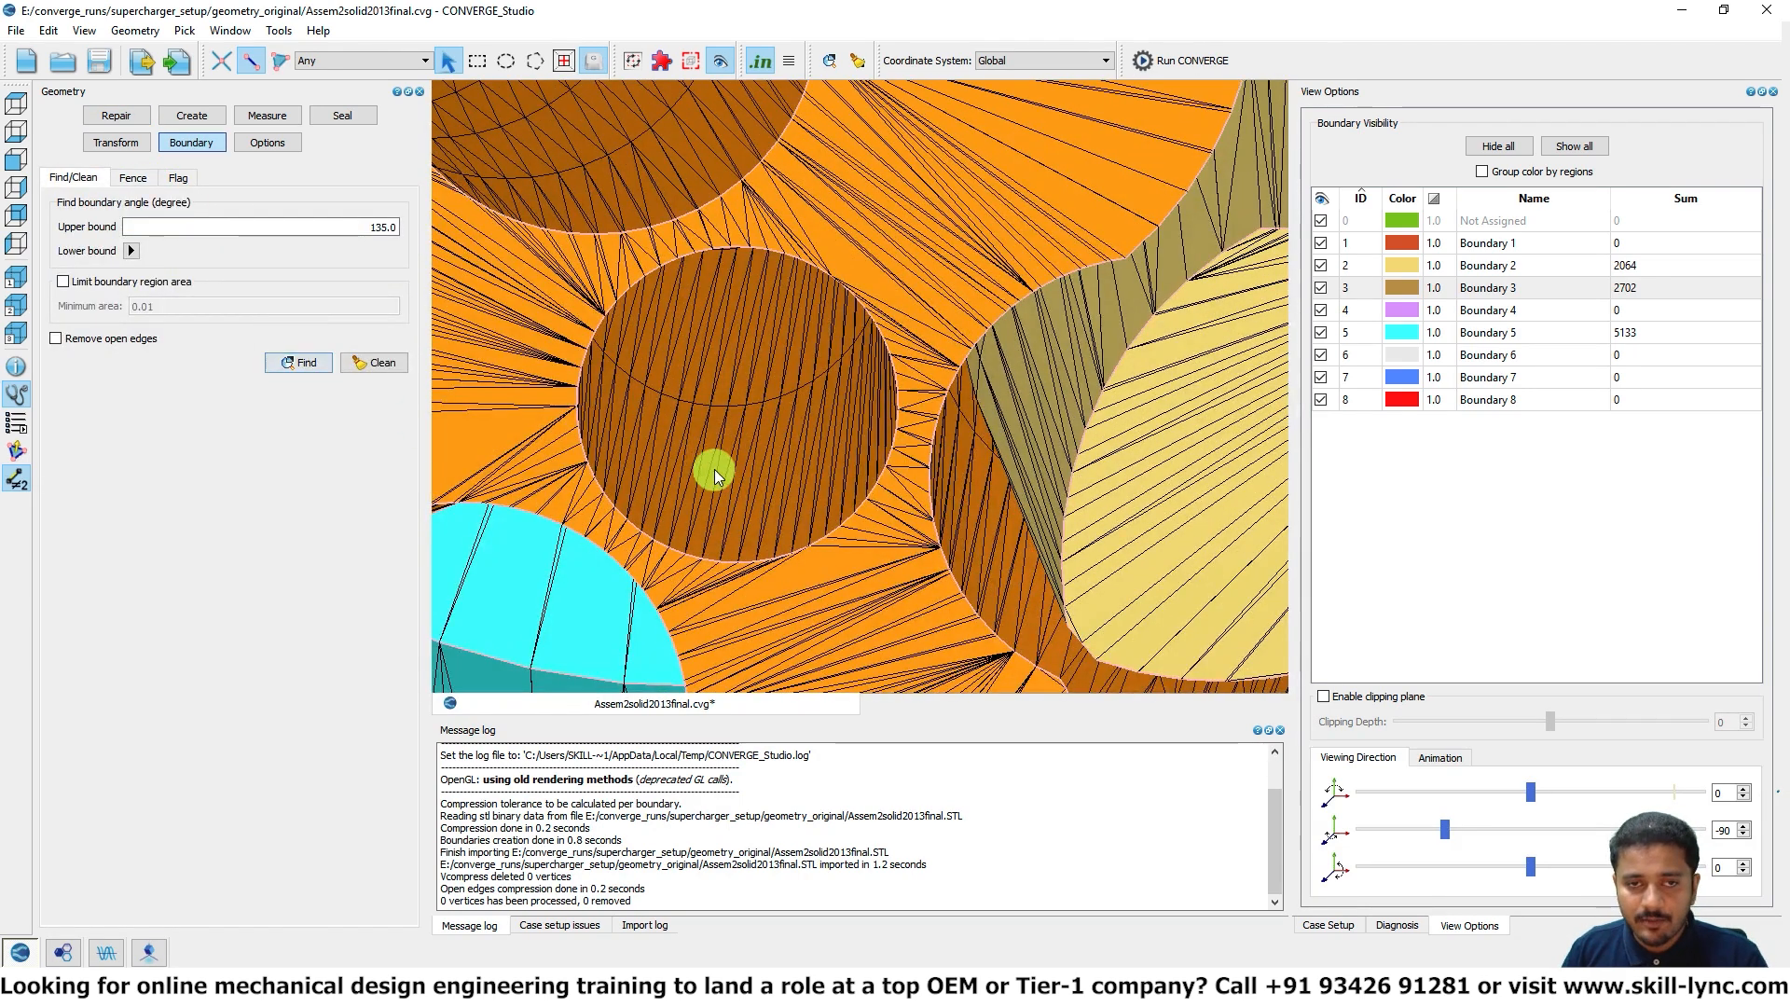
Step: Return to deleting triangles, pick the Boundary 3 rotor's shaft bore by boundary fence, and delete its inner surface
click(115, 115)
click(380, 61)
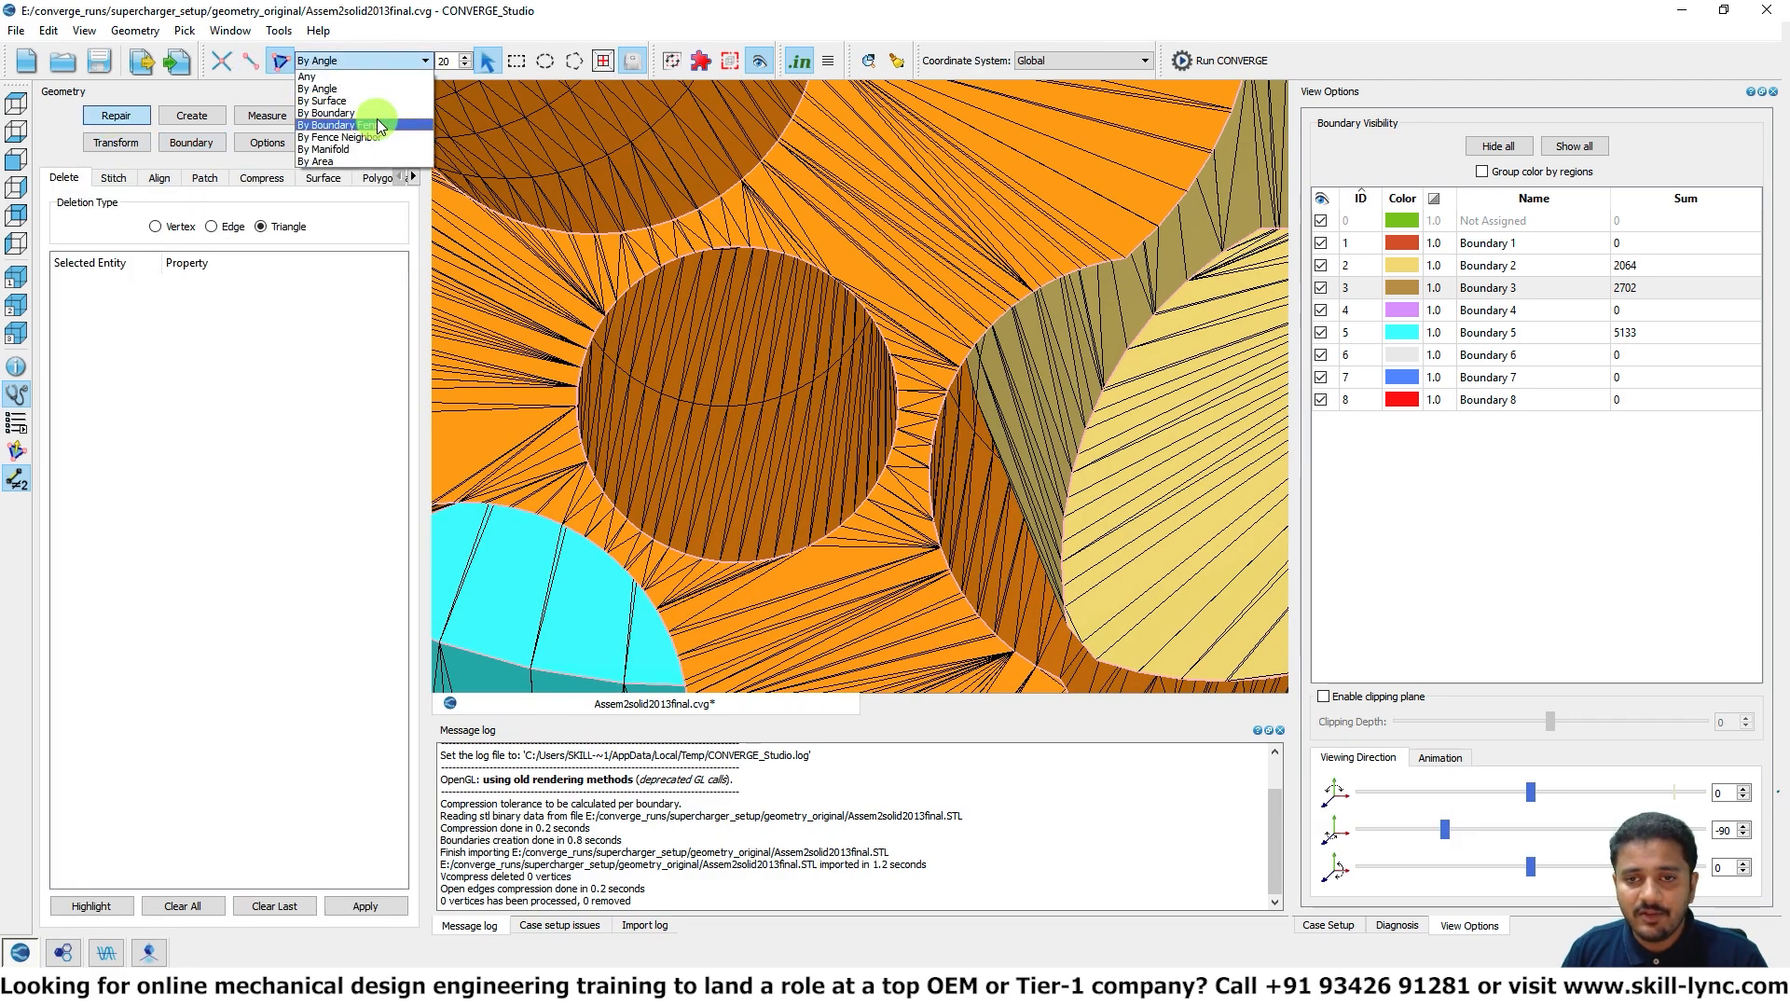
click(347, 83)
click(690, 348)
drag(690, 349, 701, 390)
scroll(701, 390, down, 10)
drag(887, 100, 922, 235)
key(Delete)
scroll(859, 398, up, 5)
drag(827, 340, 802, 304)
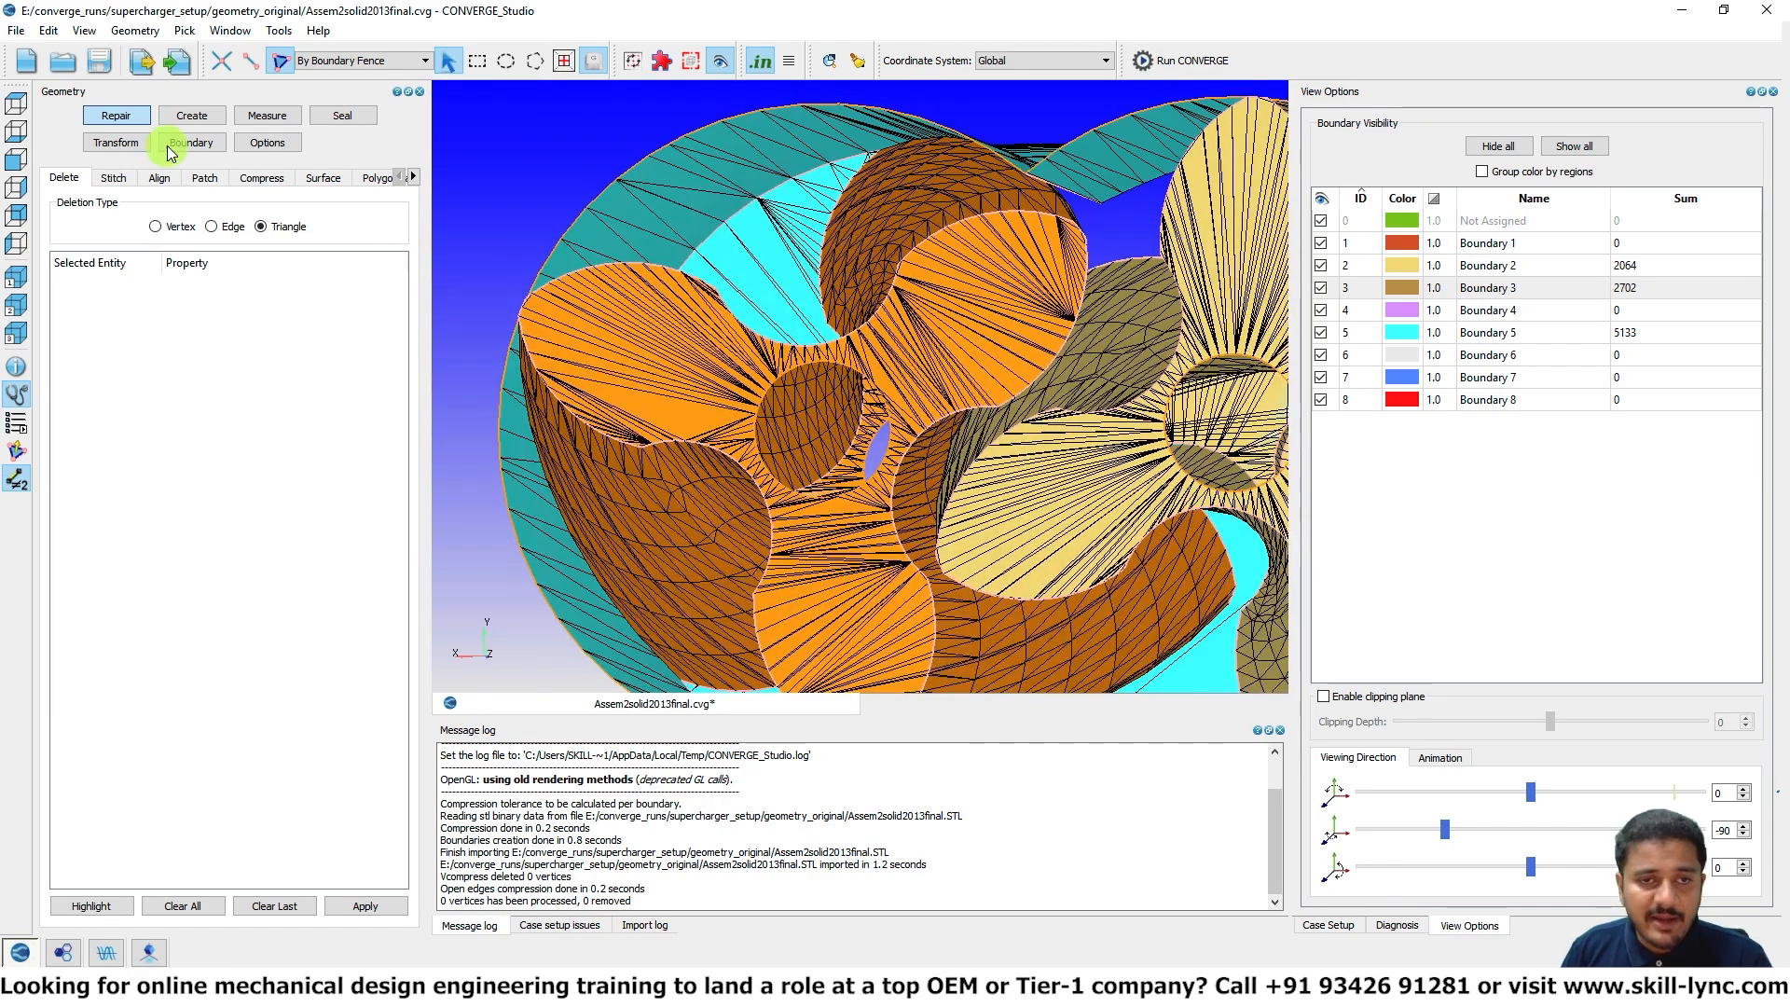
Step: Patch the Boundary 3 rotor's circular hole by open edge, auto-assigning the boundary and triangulating to an automatically calculated center point
click(207, 178)
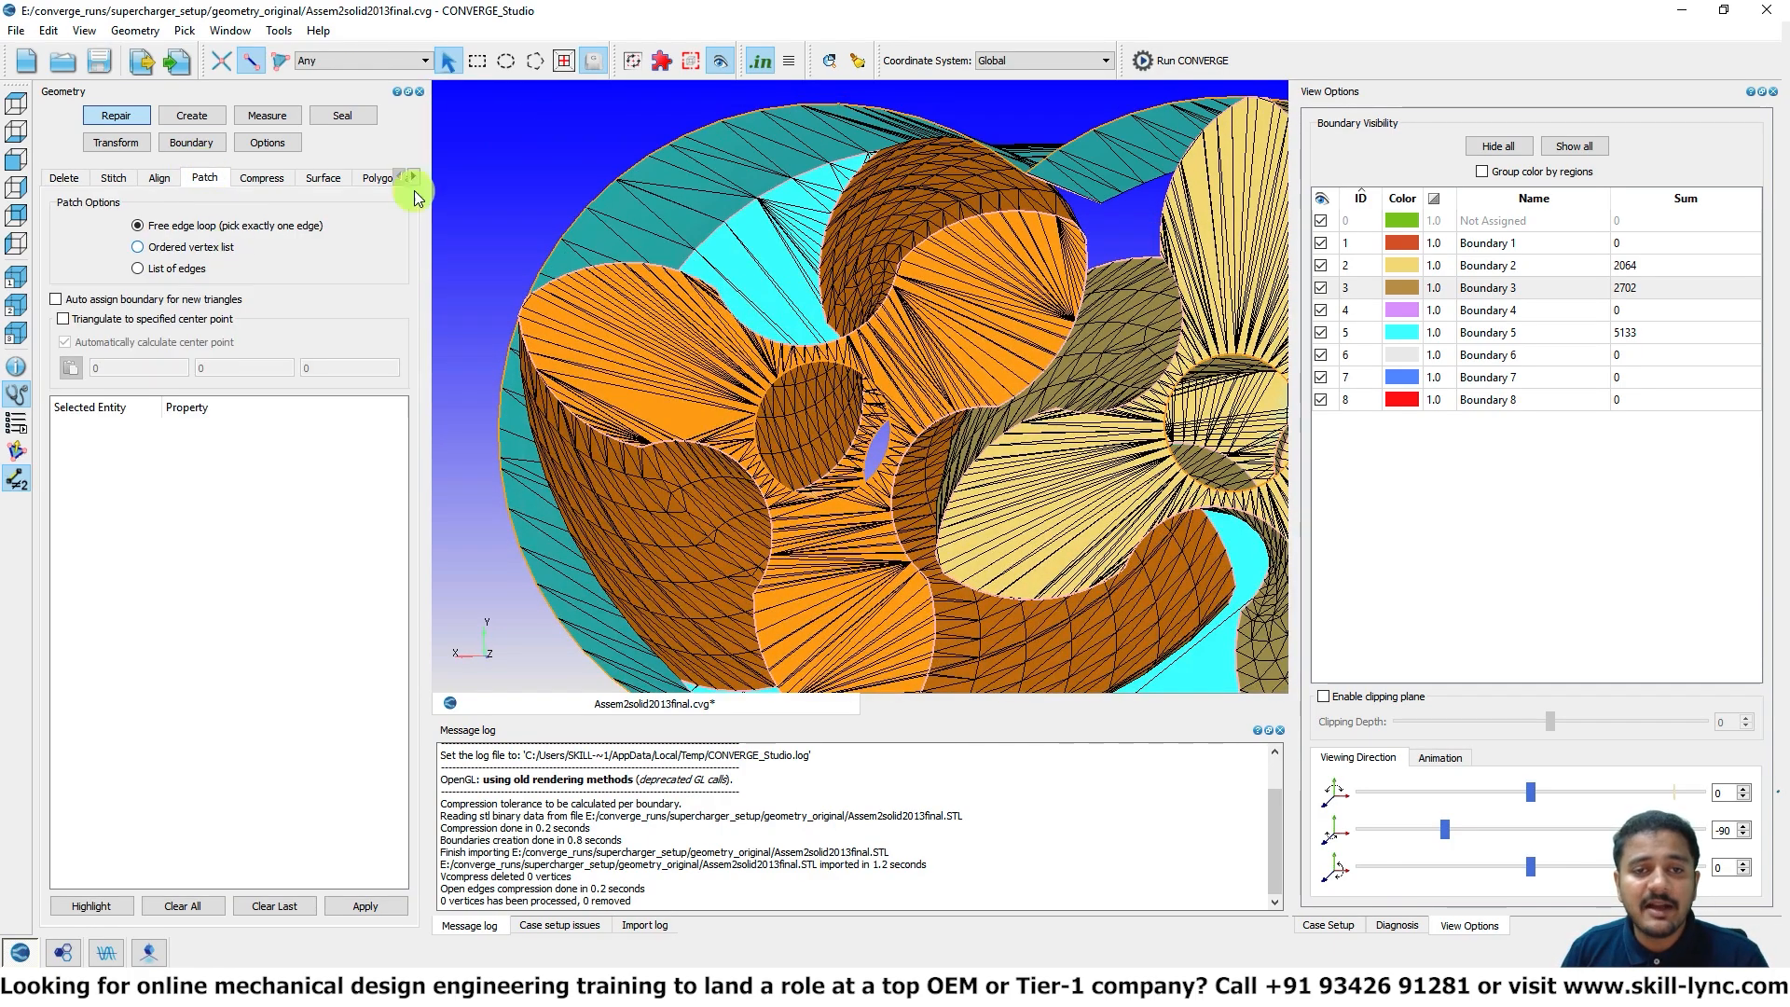
click(416, 62)
click(330, 113)
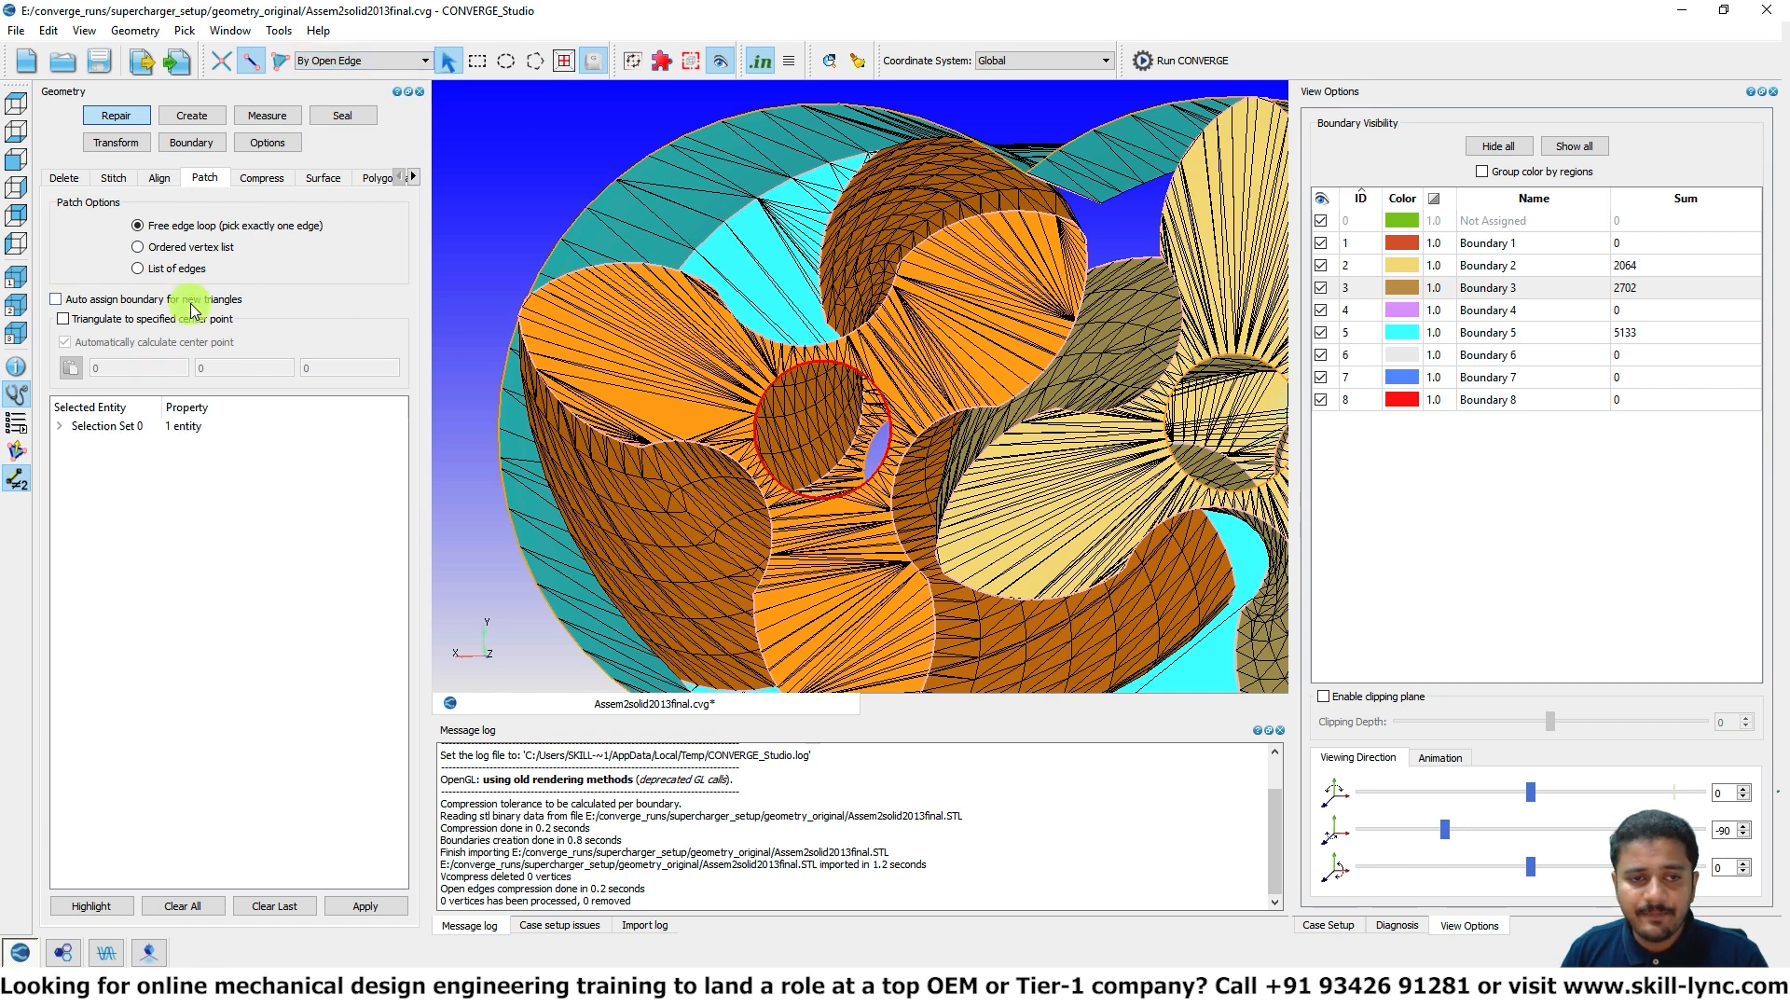
click(90, 299)
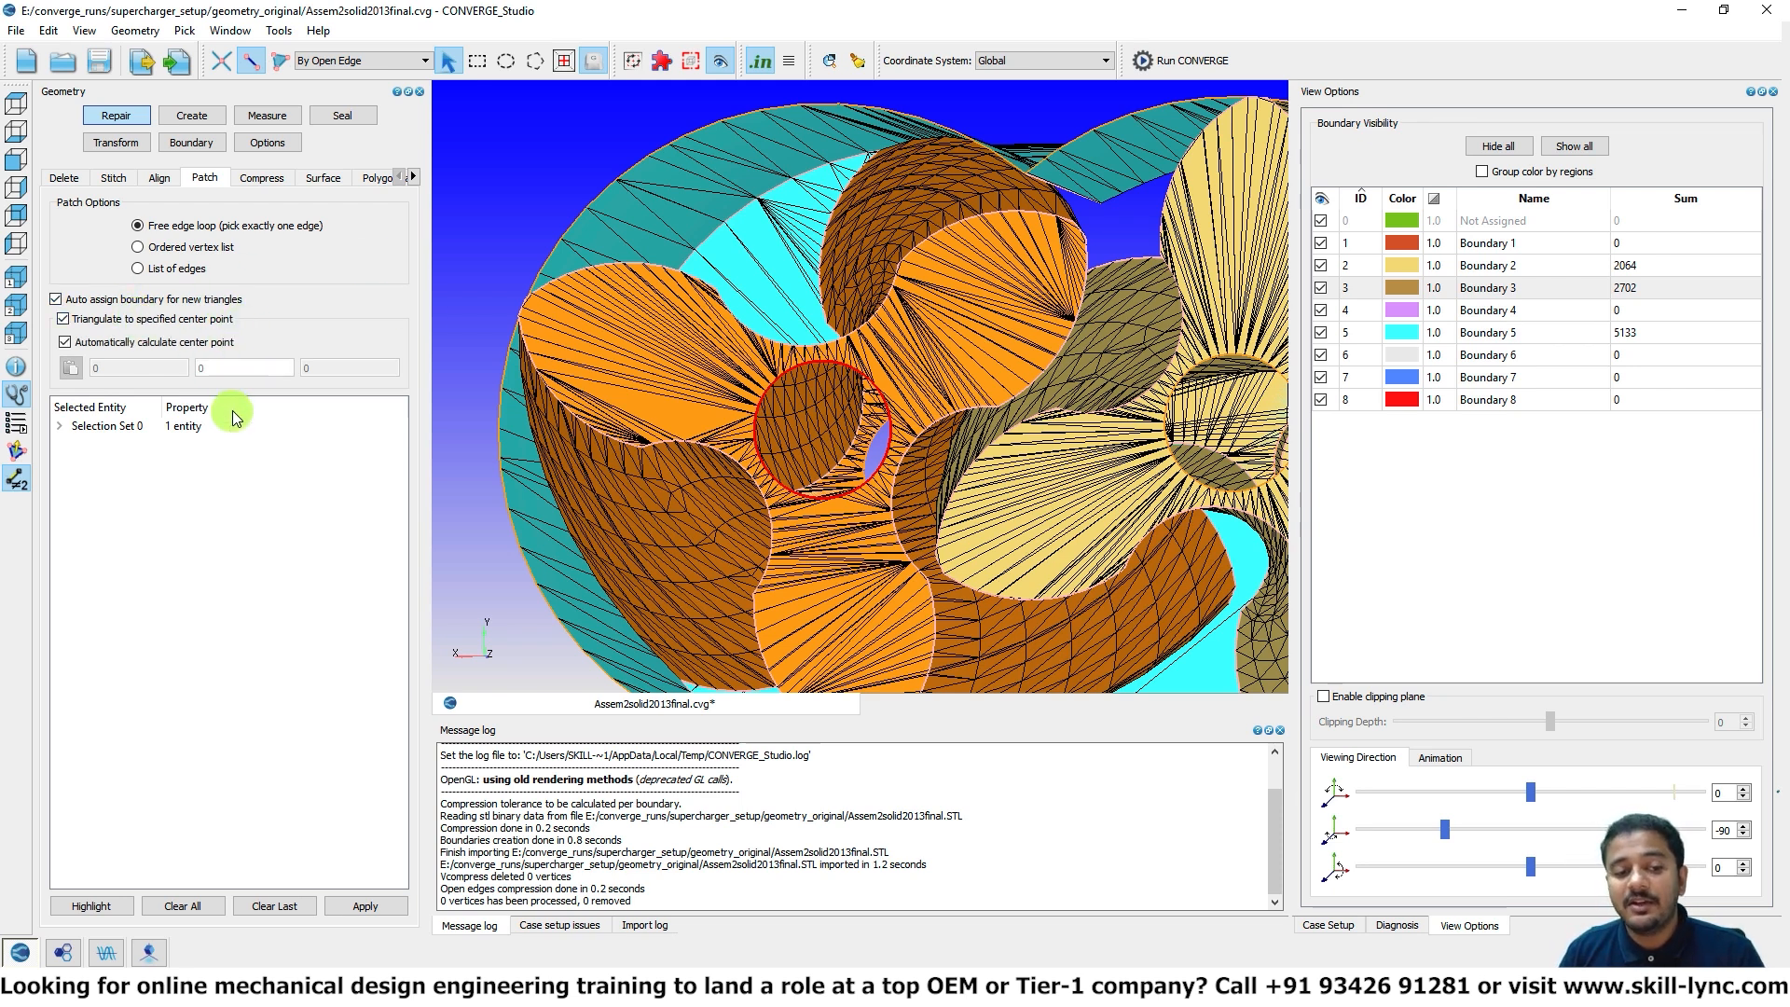
scroll(780, 414, up, 3)
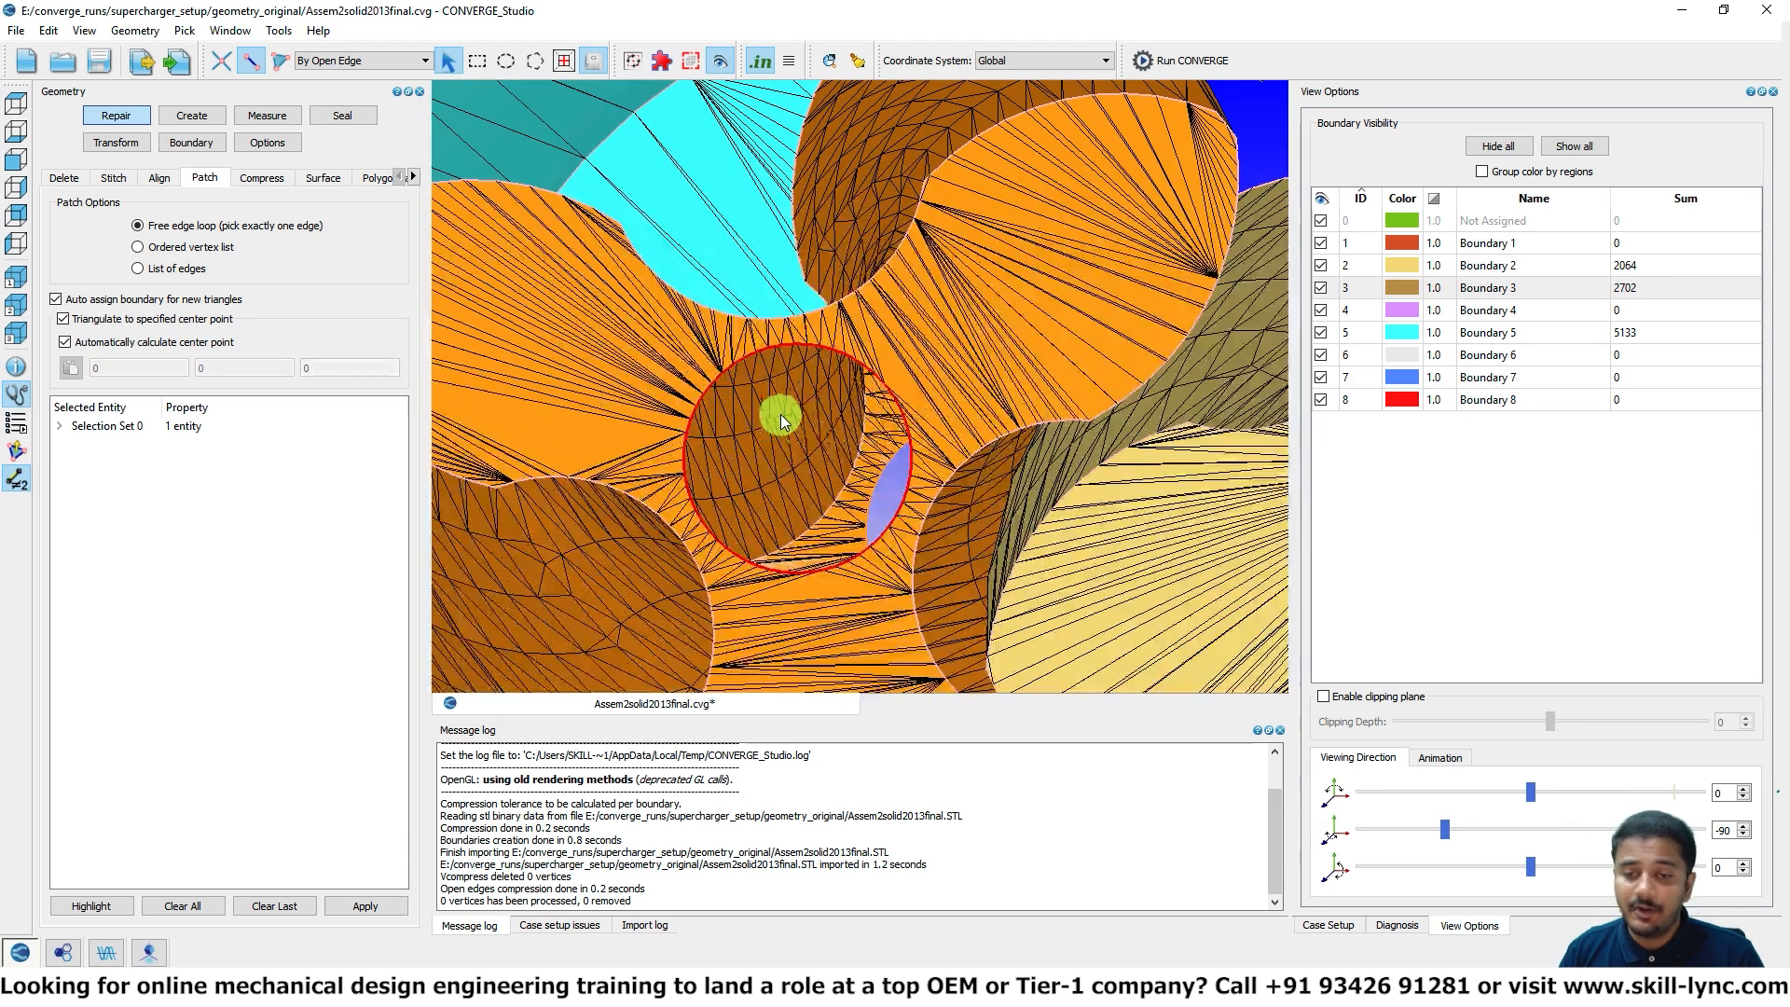
click(366, 906)
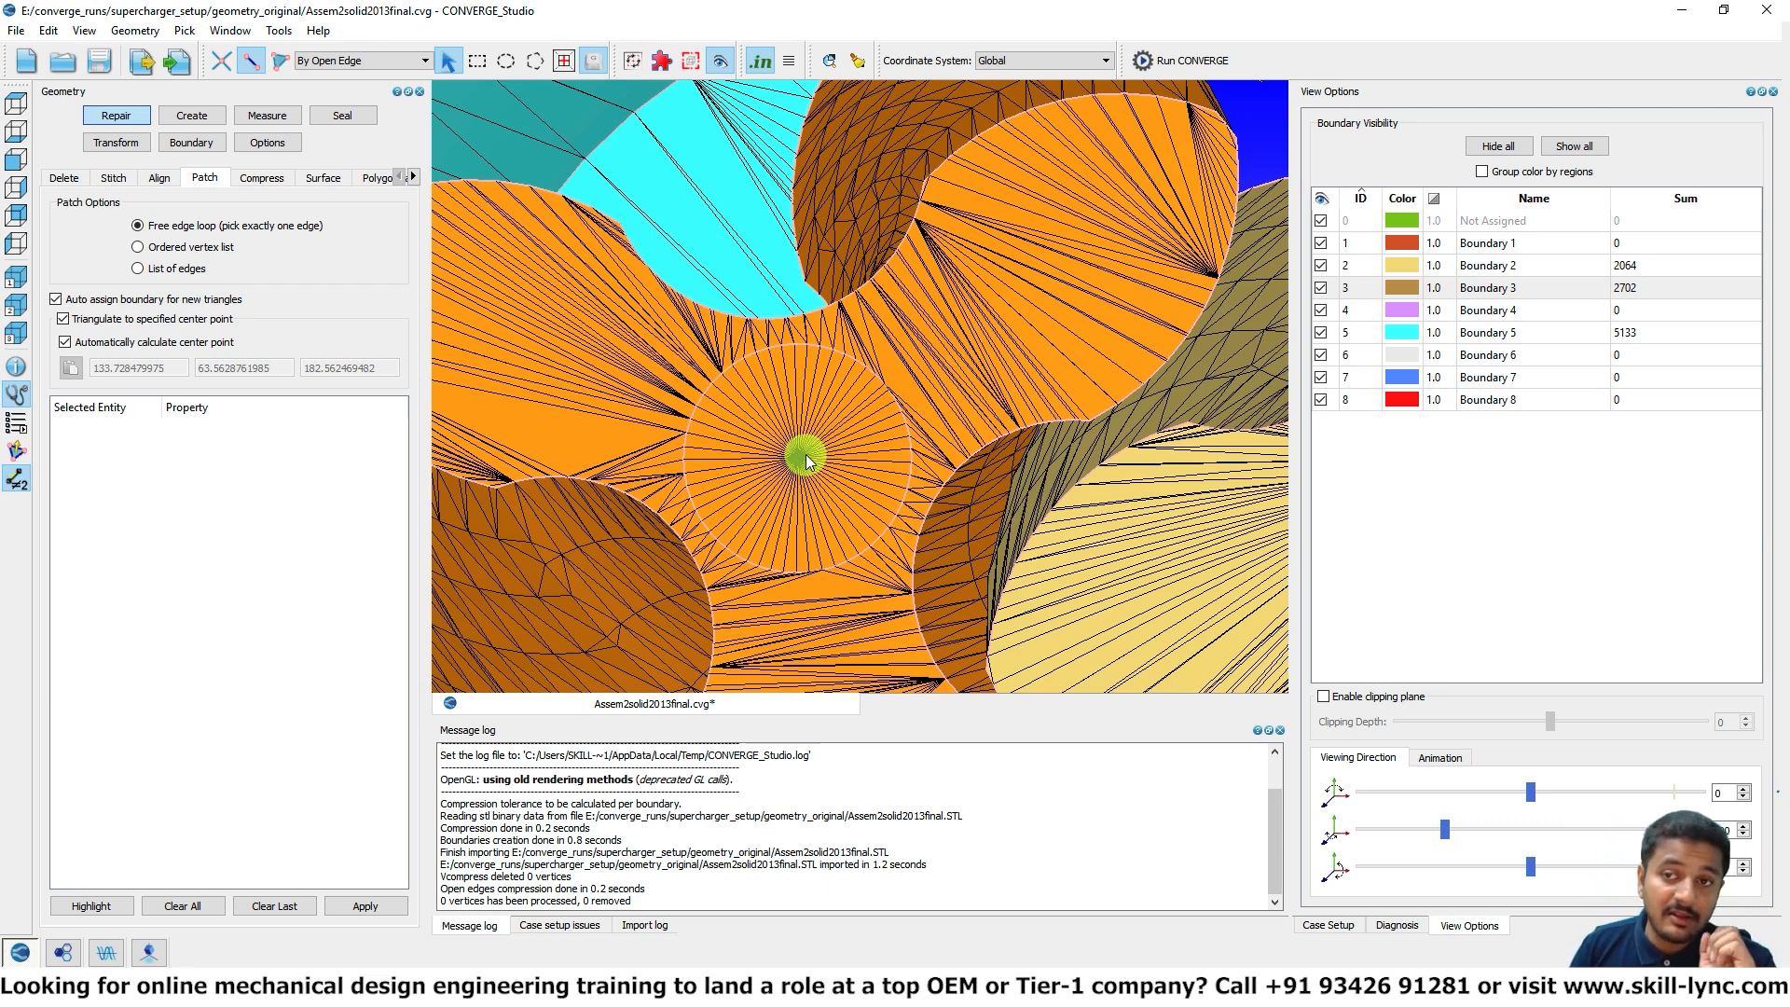
Step: Patch the shaft hole in the end face of the Boundary 2 rotor with the same options and view the opposite chamber end
scroll(806, 456, down, 5)
right_drag(1016, 385, 830, 339)
scroll(833, 343, up, 4)
click(859, 251)
middle_click(858, 251)
drag(996, 331, 763, 300)
scroll(926, 413, down, 4)
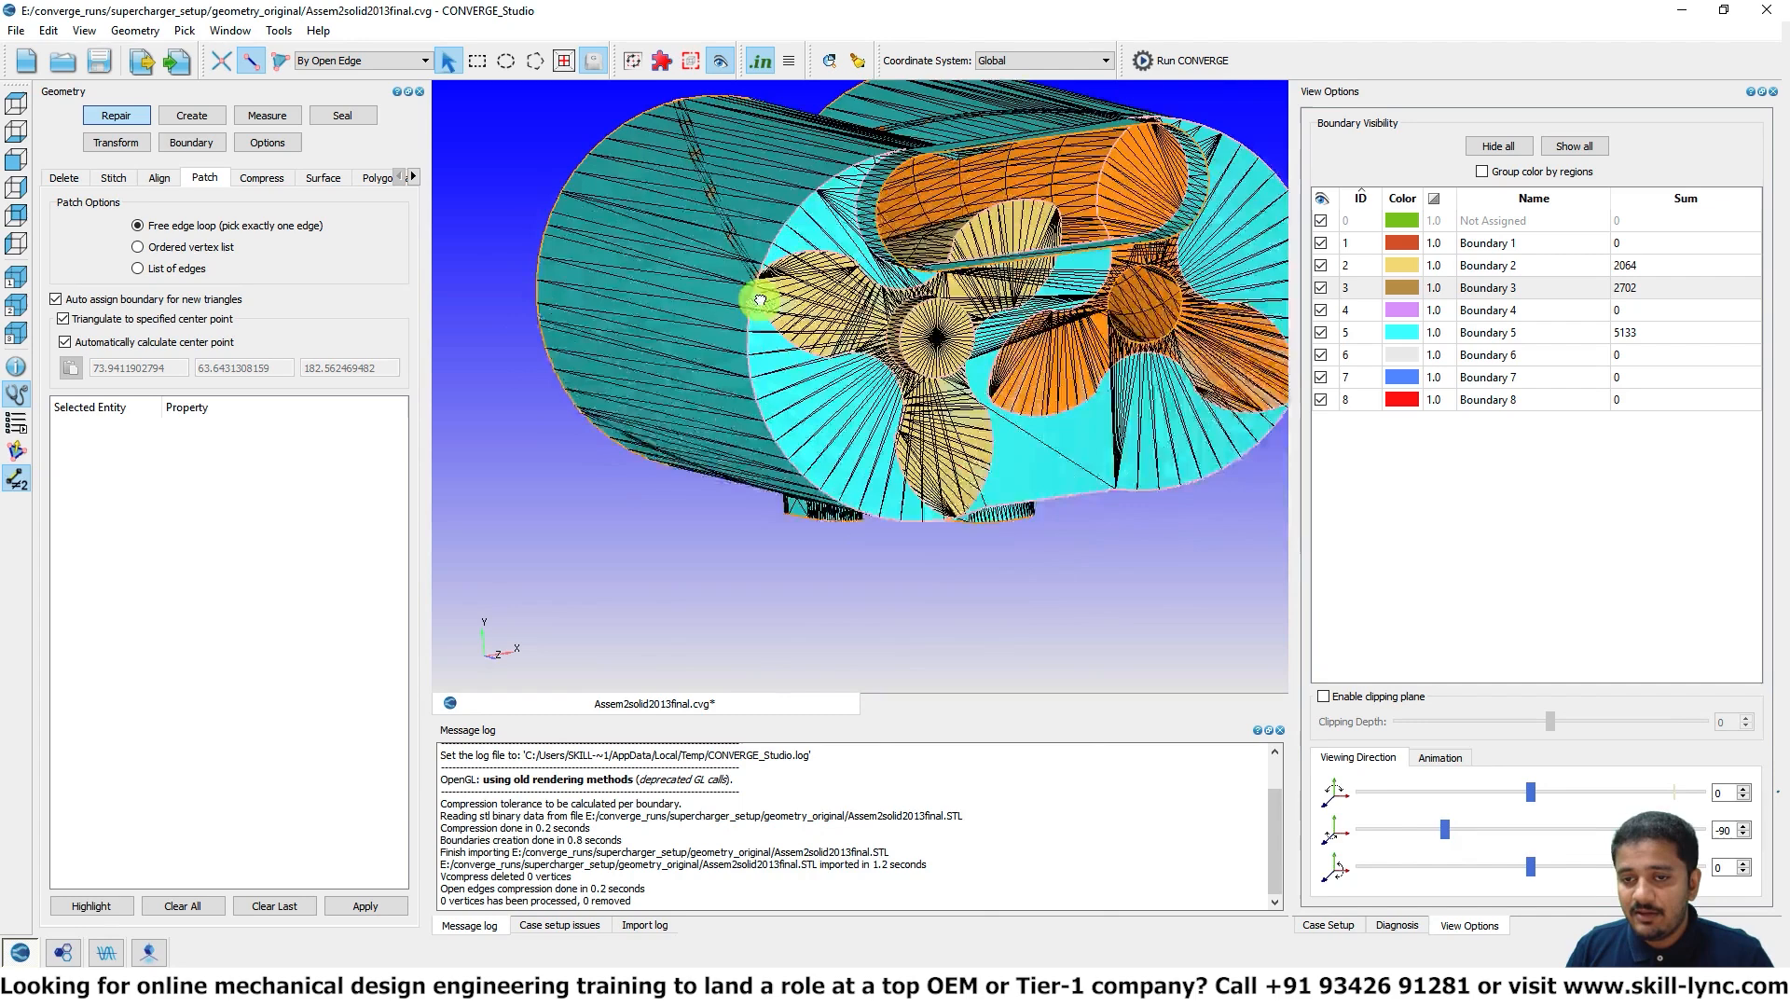
Step: Return to deleting triangles, pick the Boundary 2 rotor's shaft bore by boundary fence, and delete its inner surface
scroll(889, 300, up, 4)
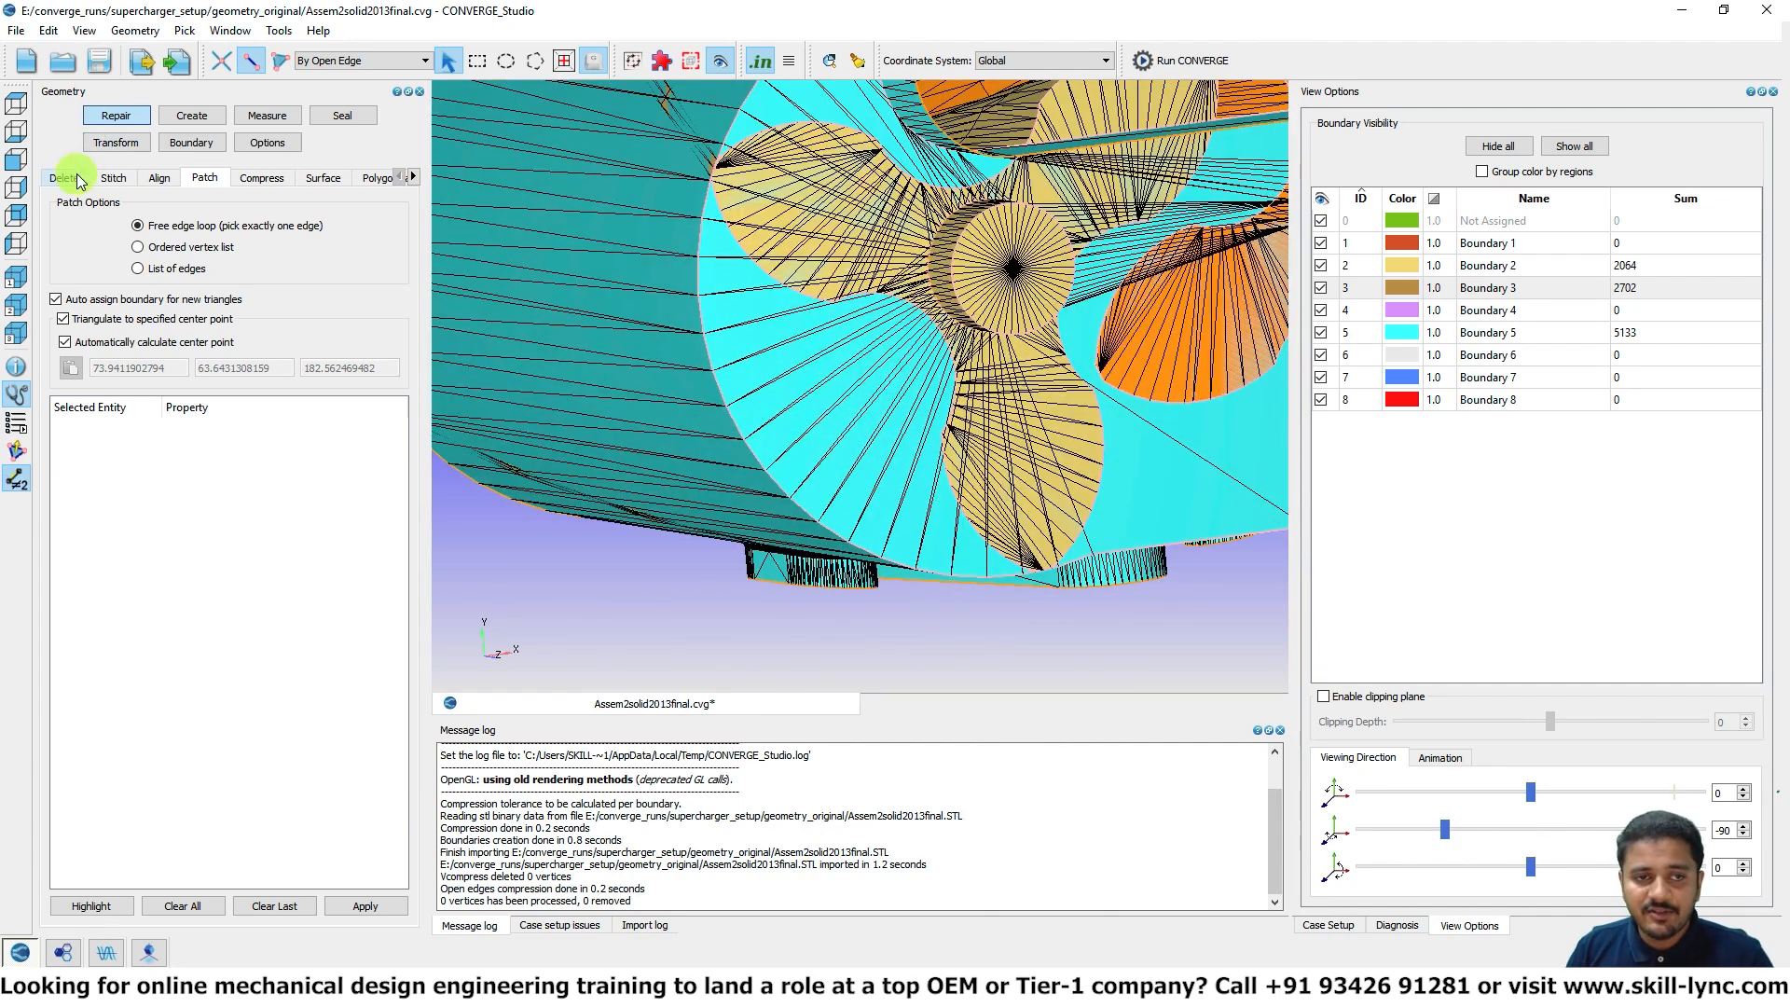
click(64, 179)
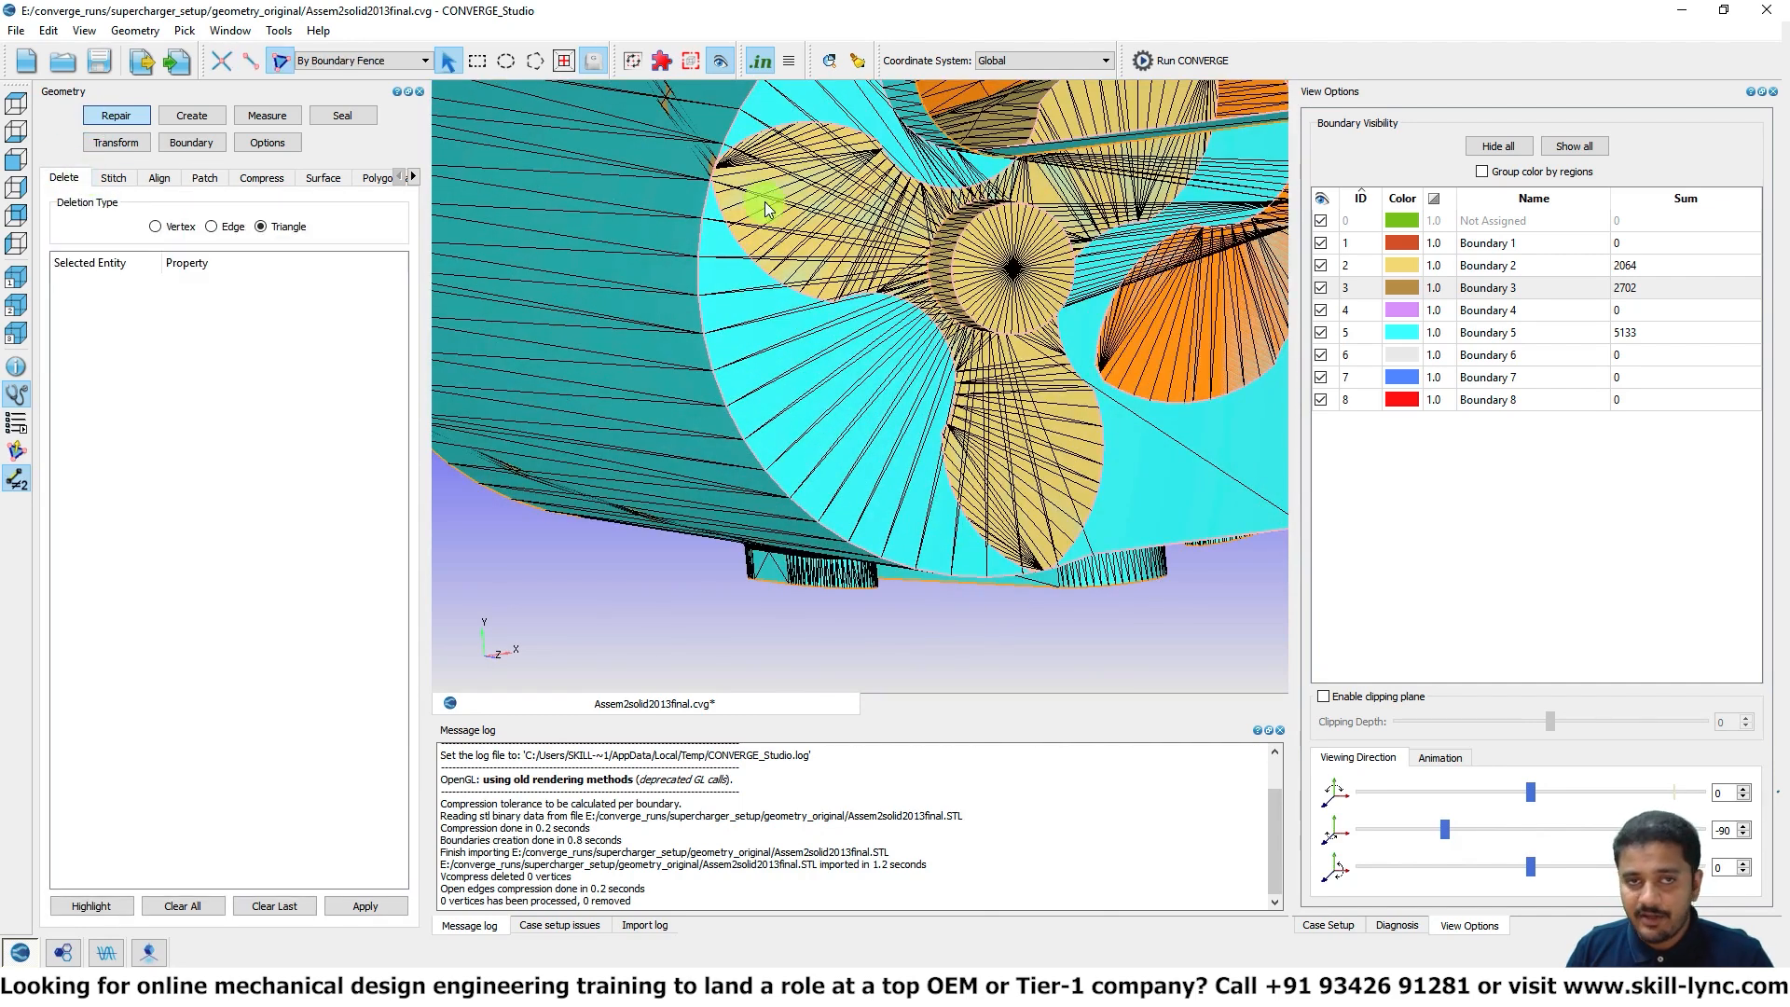
click(1029, 282)
click(949, 253)
key(Delete)
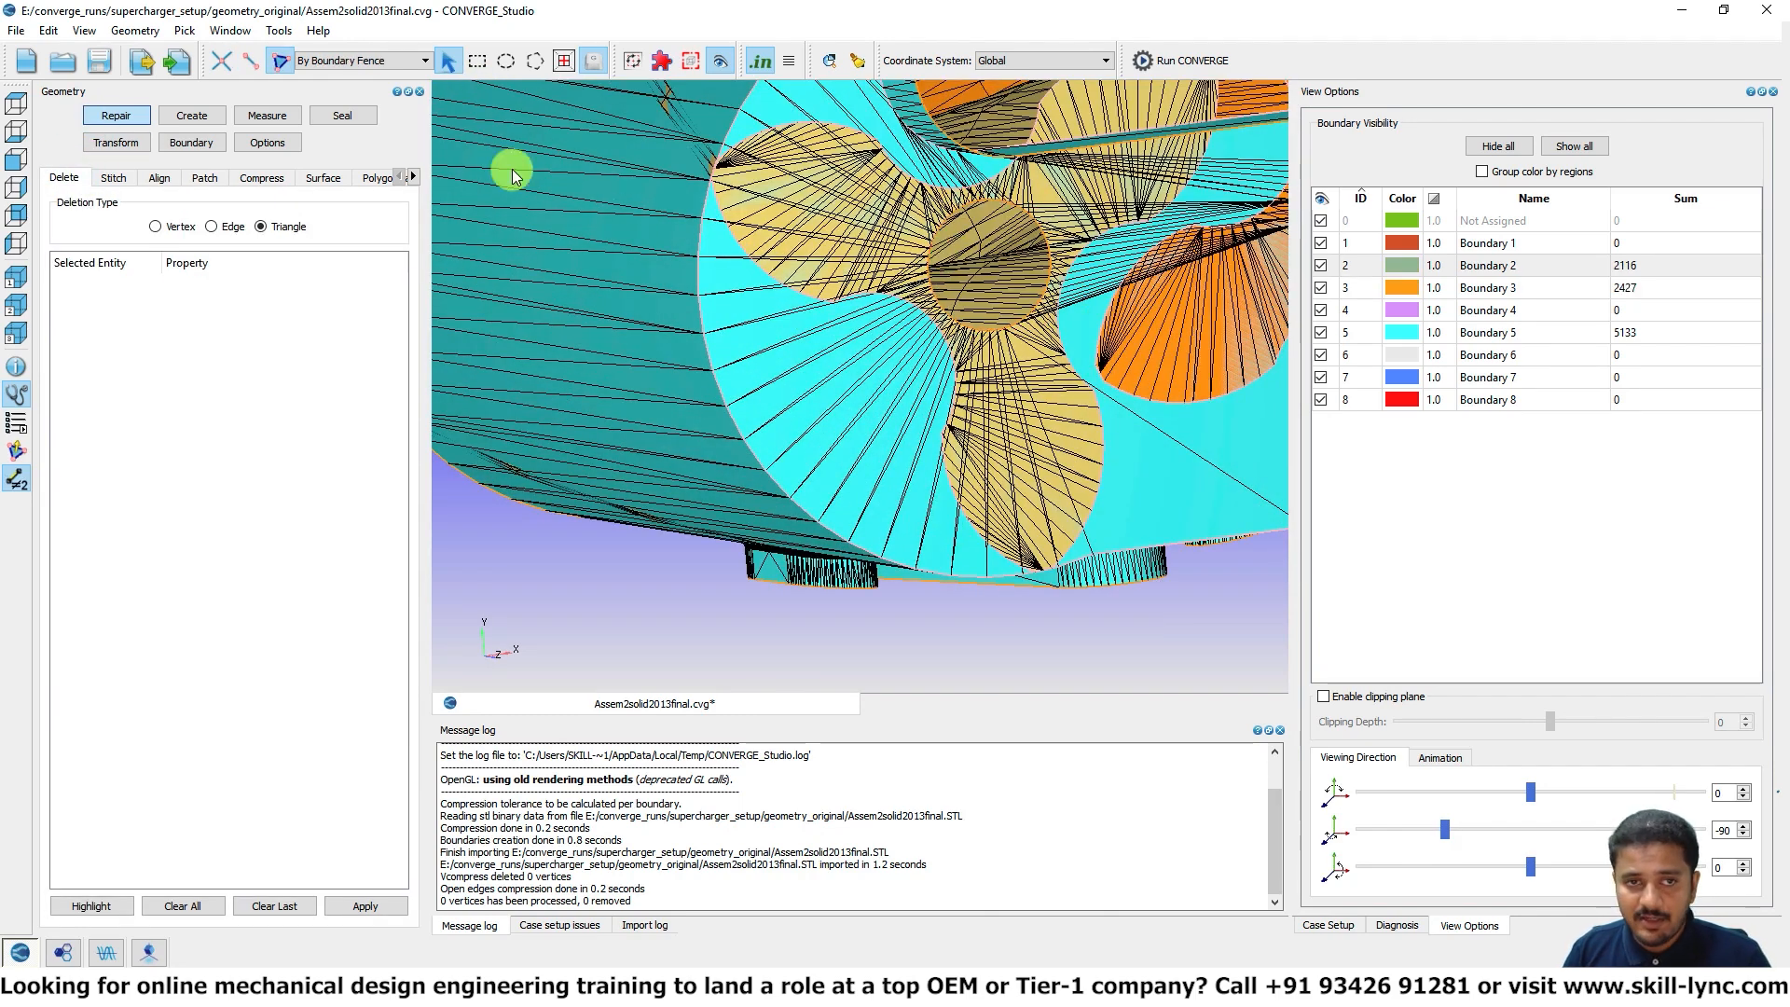
Step: Try to patch the circular shaft hole in the Boundary 2 rotor's end face by open edge, triangulating to an automatically calculated center point
click(216, 177)
click(964, 209)
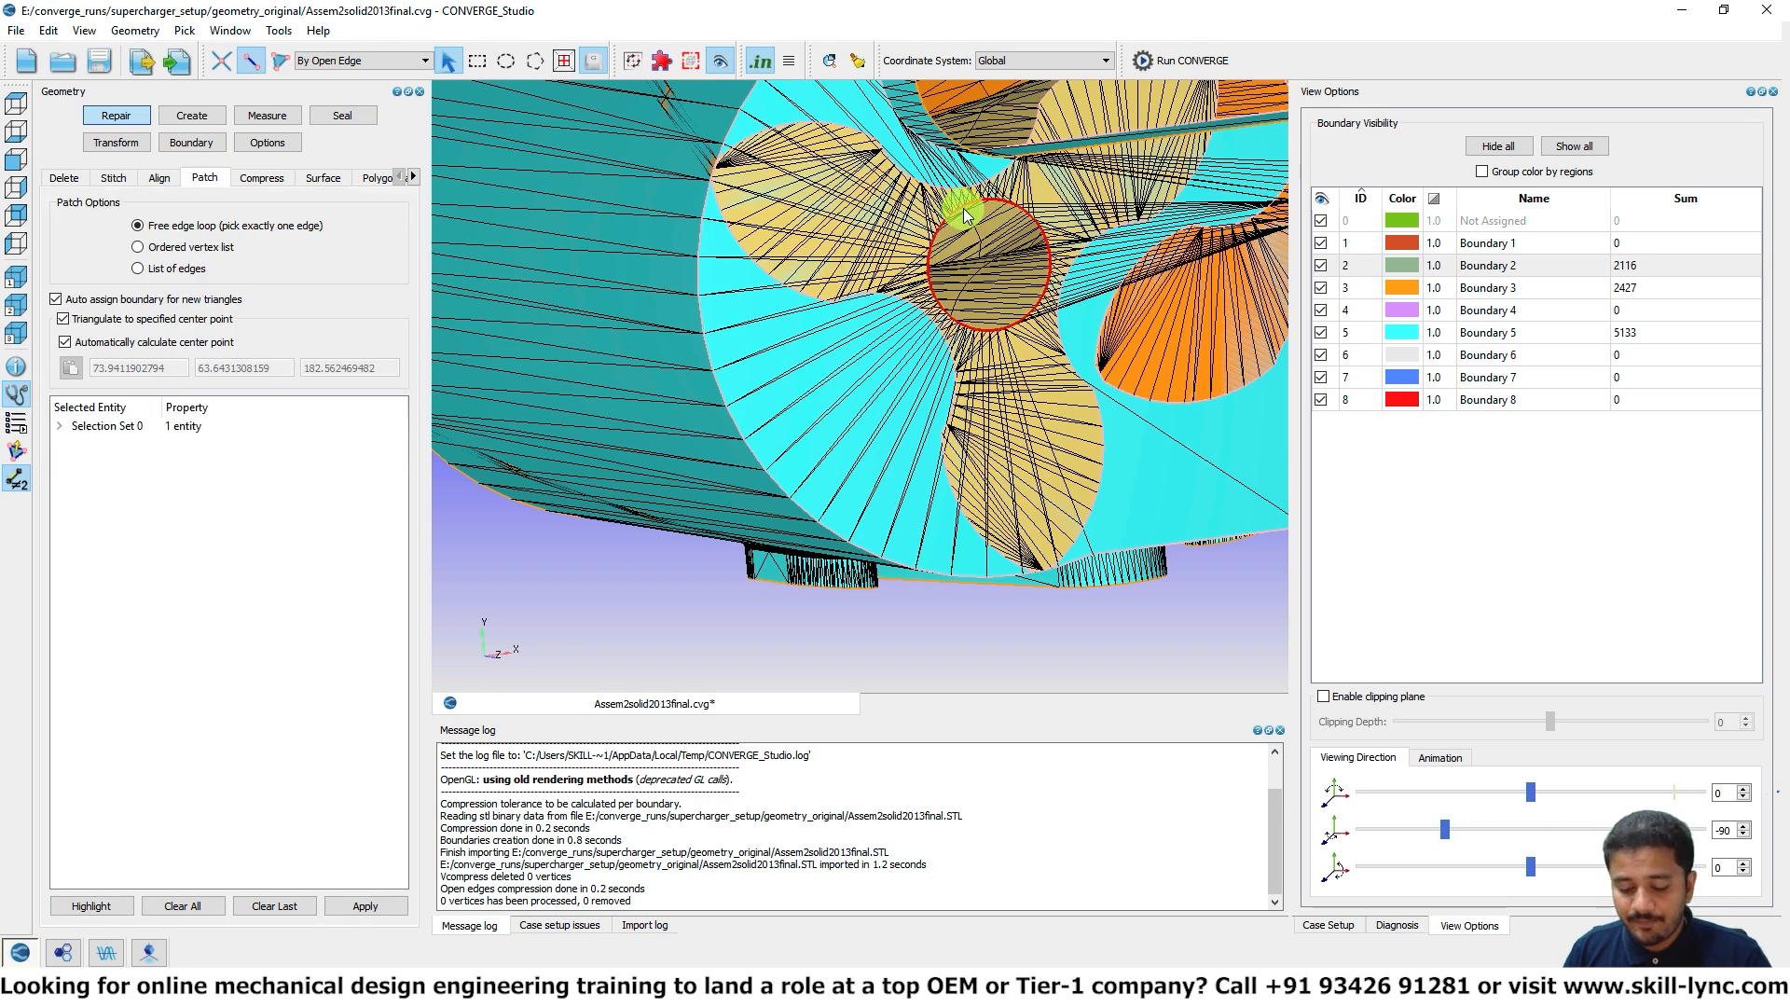
key(Return)
scroll(970, 219, down, 5)
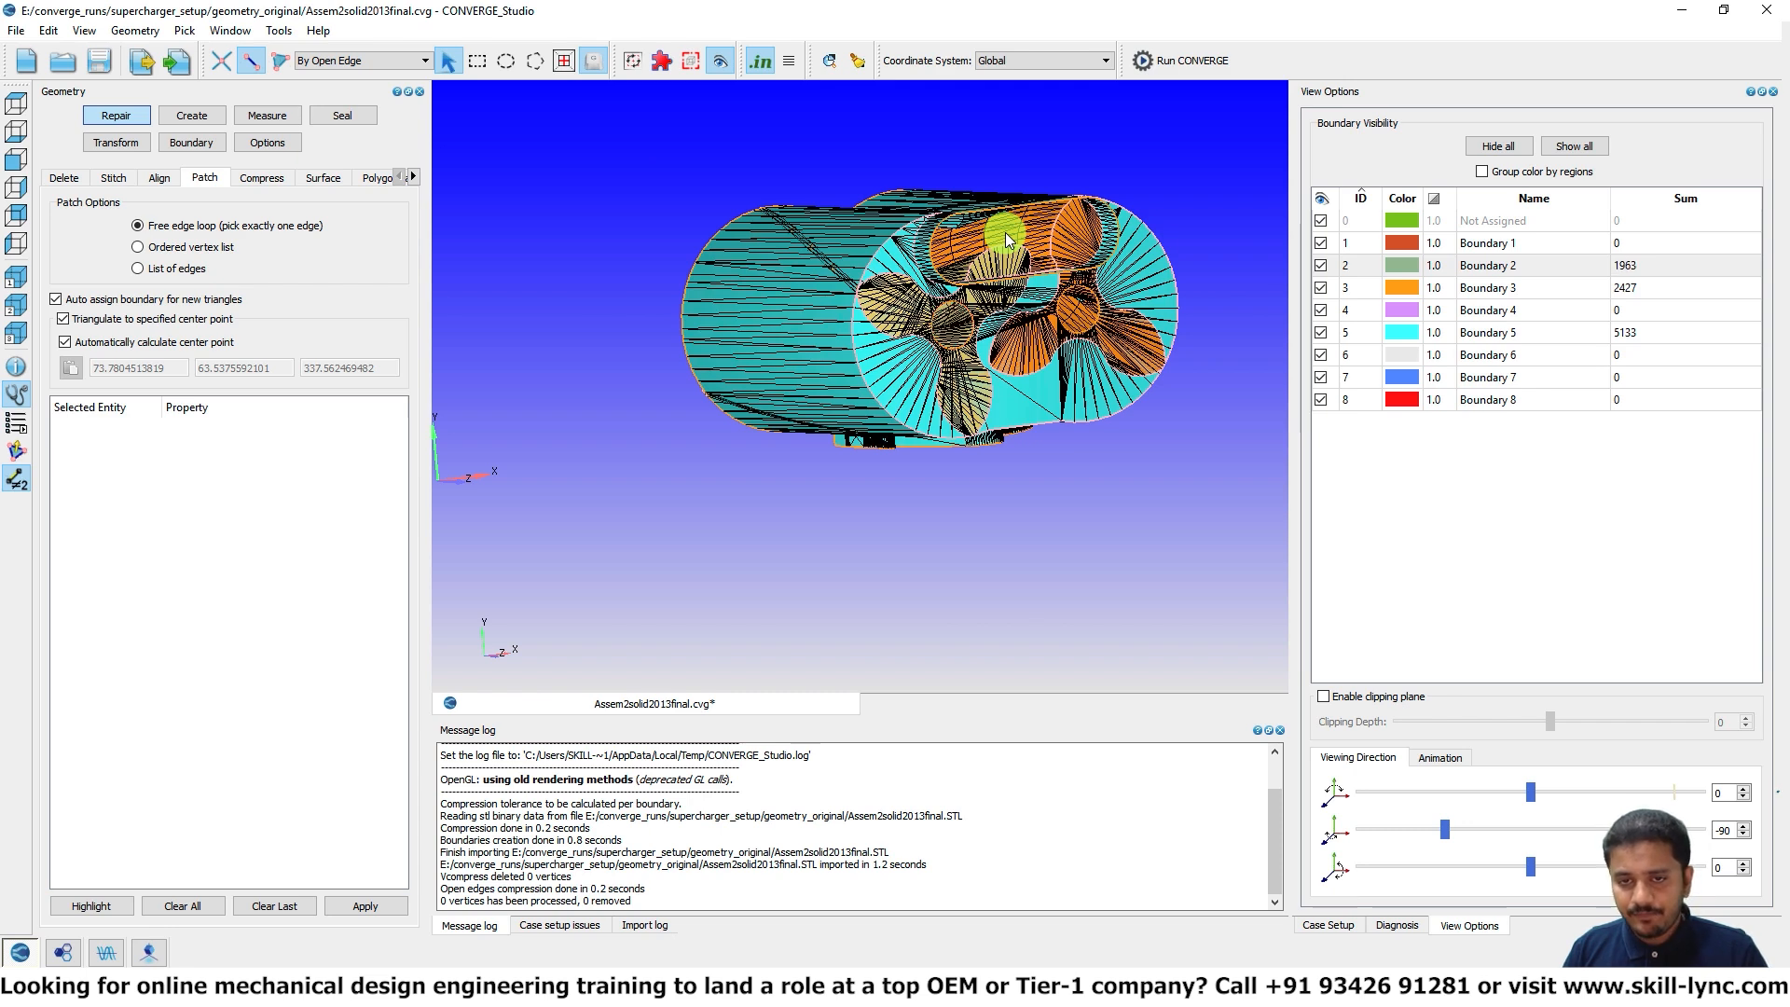
Step: Delete the chamber's end wall around the rotors, picking it by boundary fence, and save the project
scroll(1007, 240, up, 3)
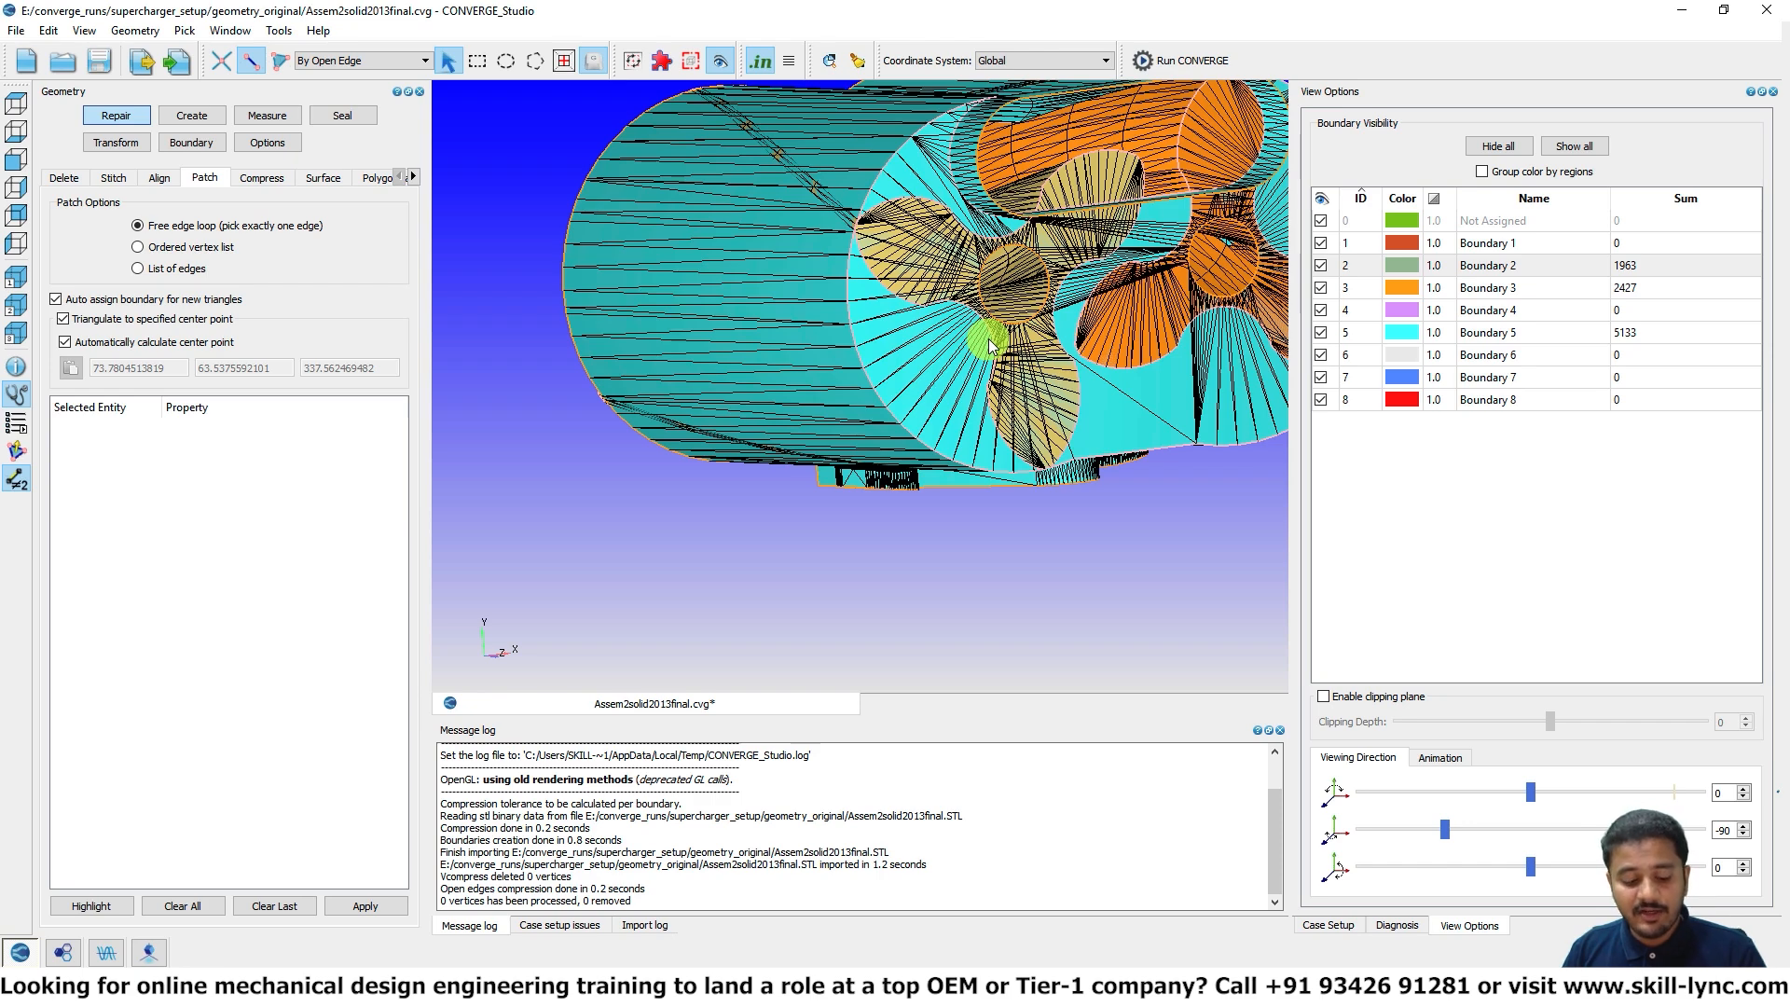
click(958, 330)
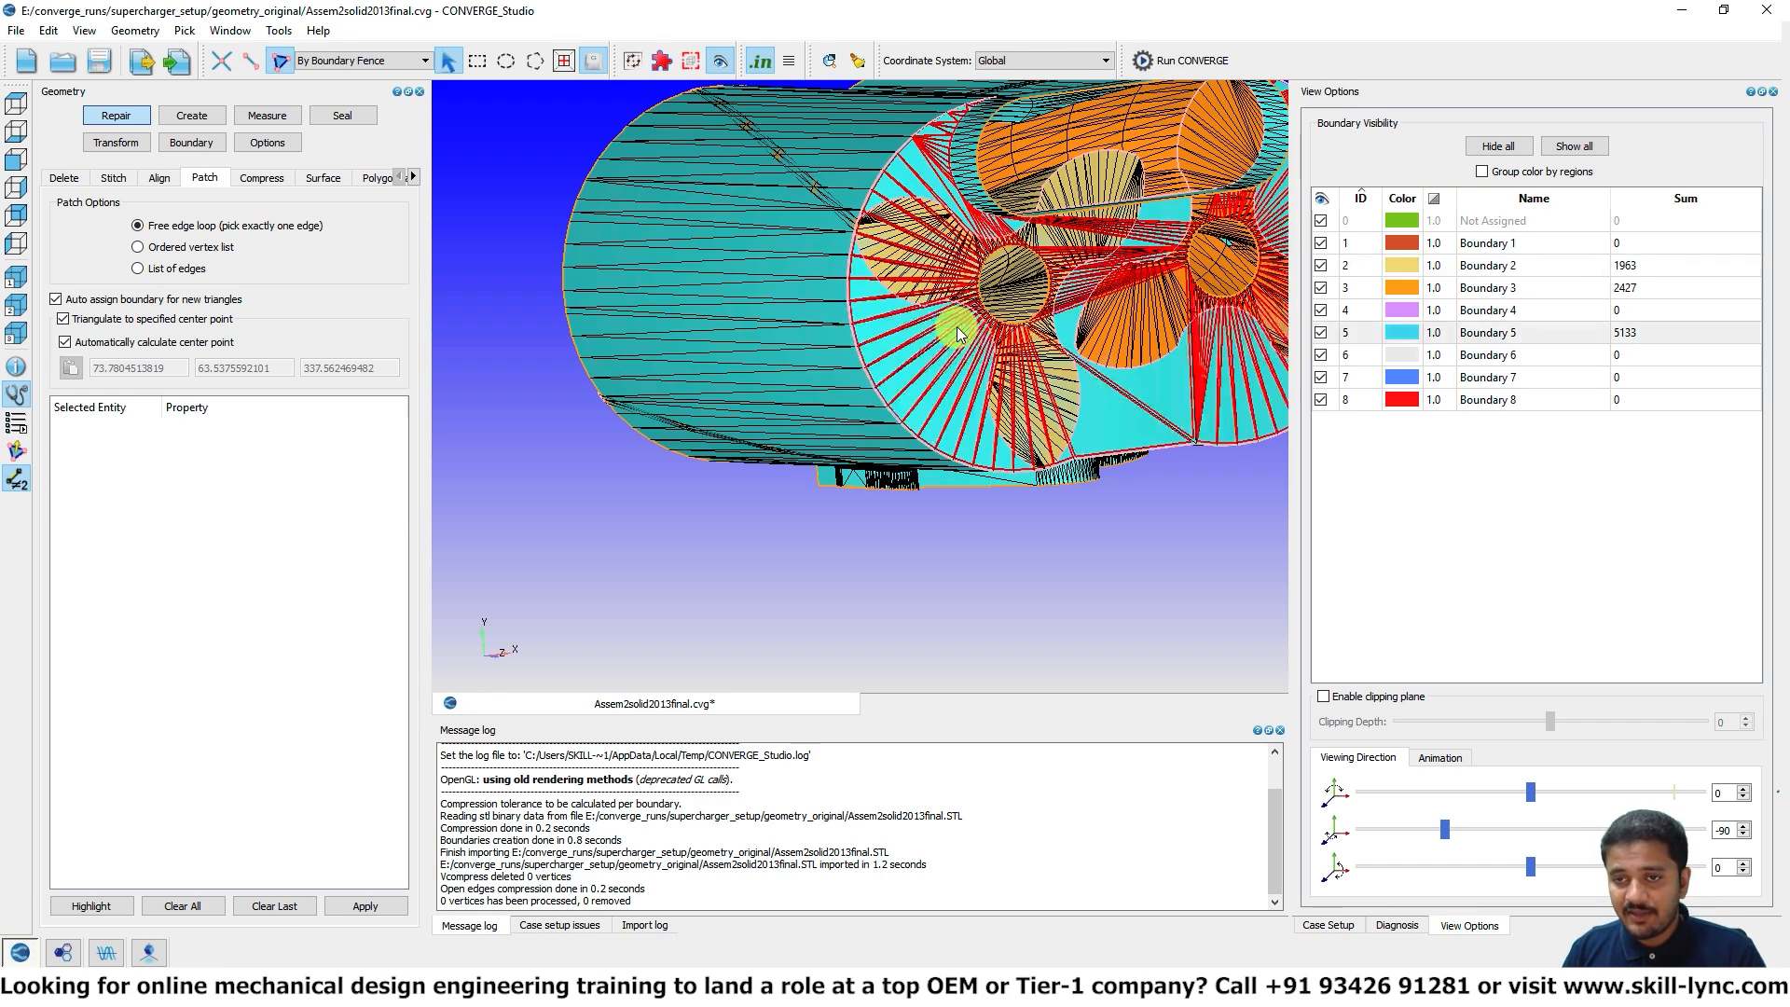
scroll(966, 345, down, 4)
mouse_move(1016, 292)
mouse_down()
mouse_move(1011, 243)
mouse_move(1017, 278)
mouse_up()
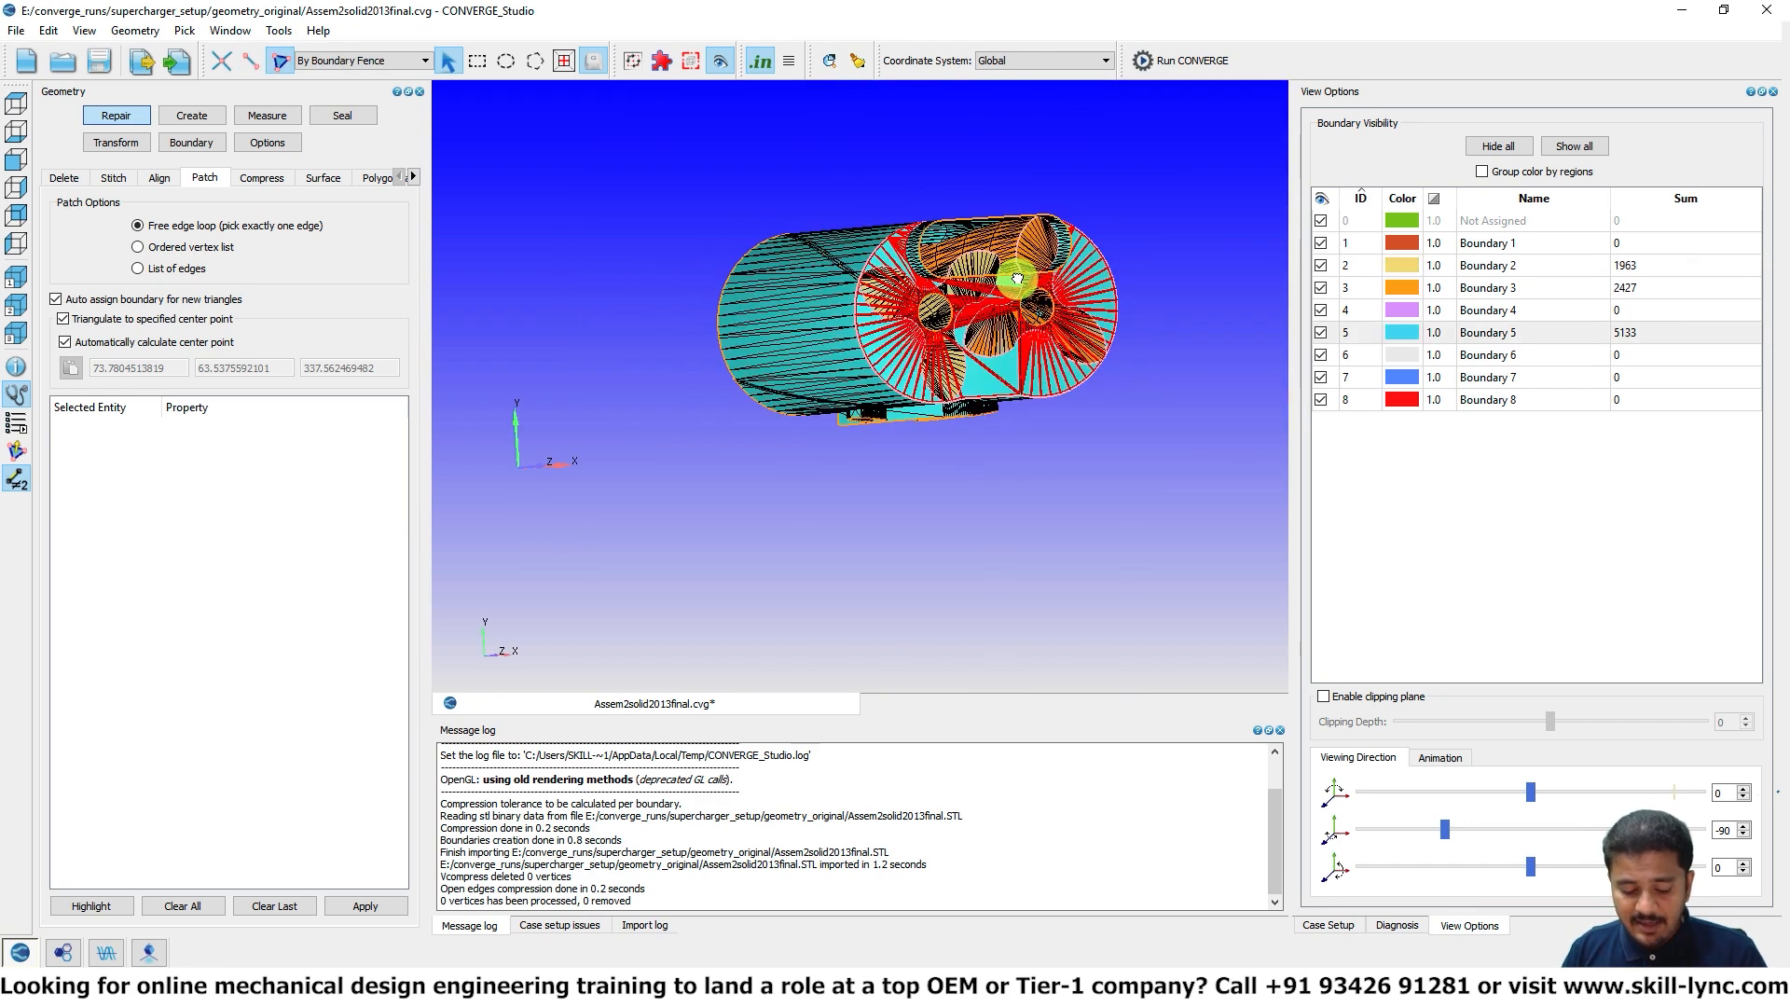
scroll(998, 299, up, 3)
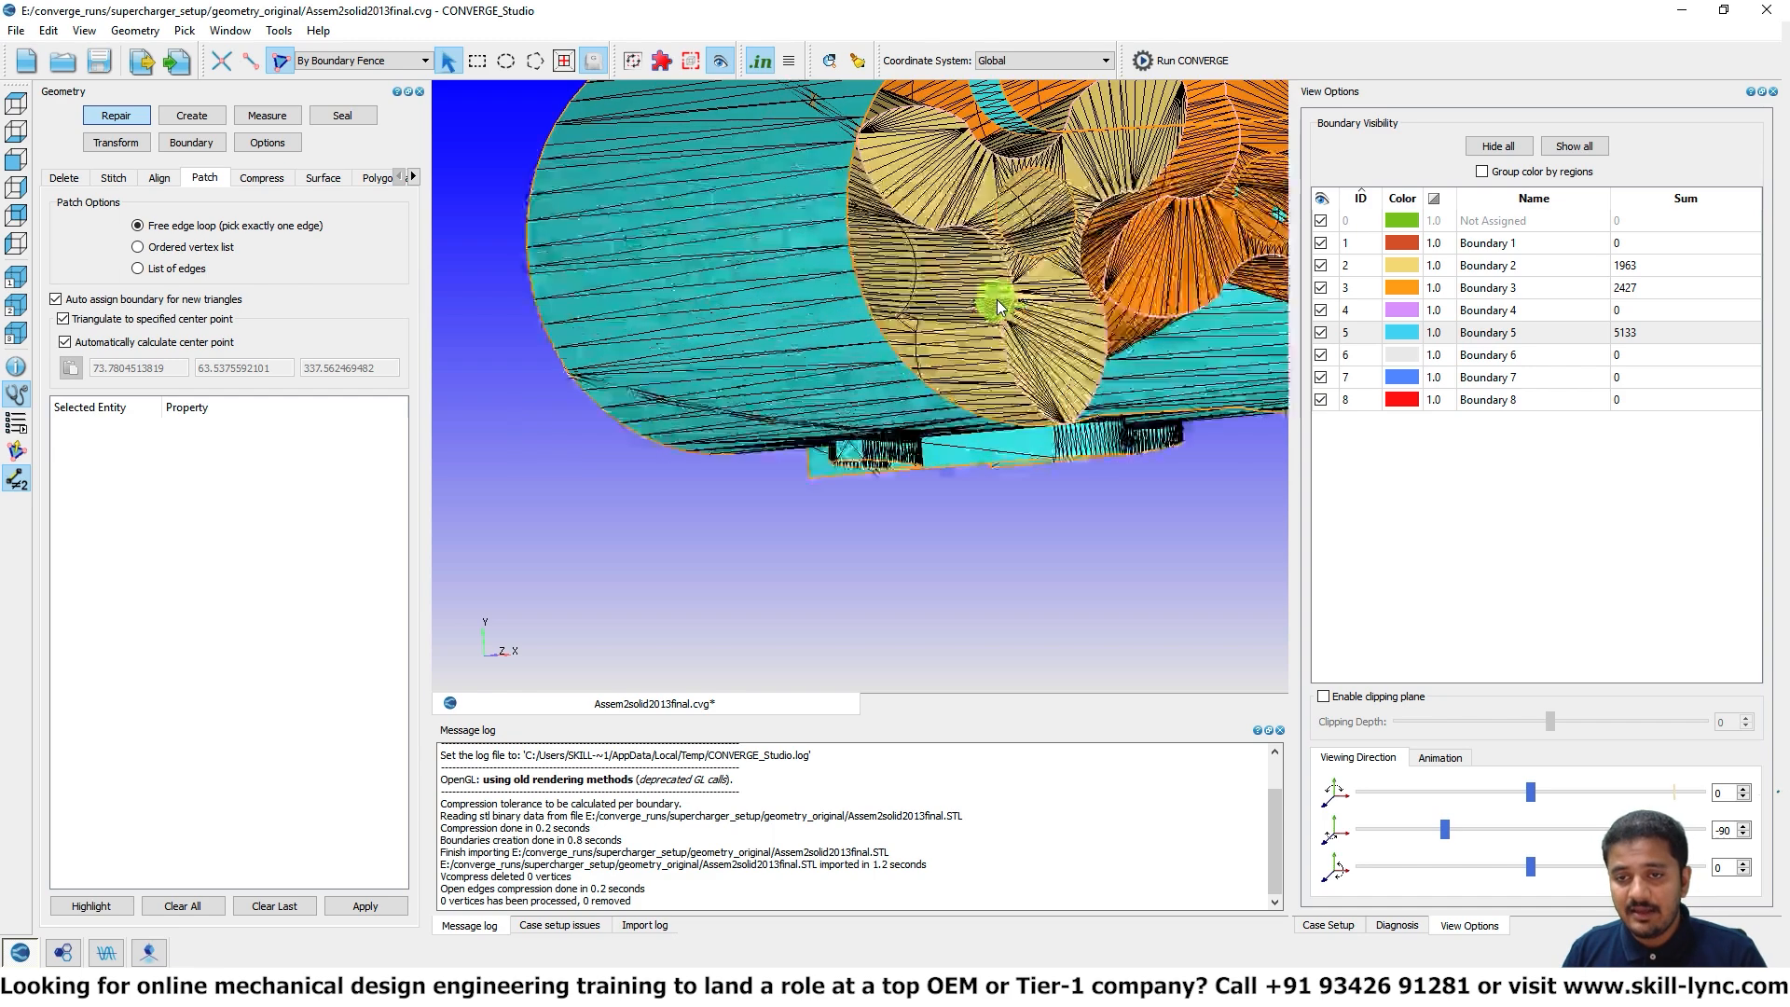
scroll(737, 434, up, 2)
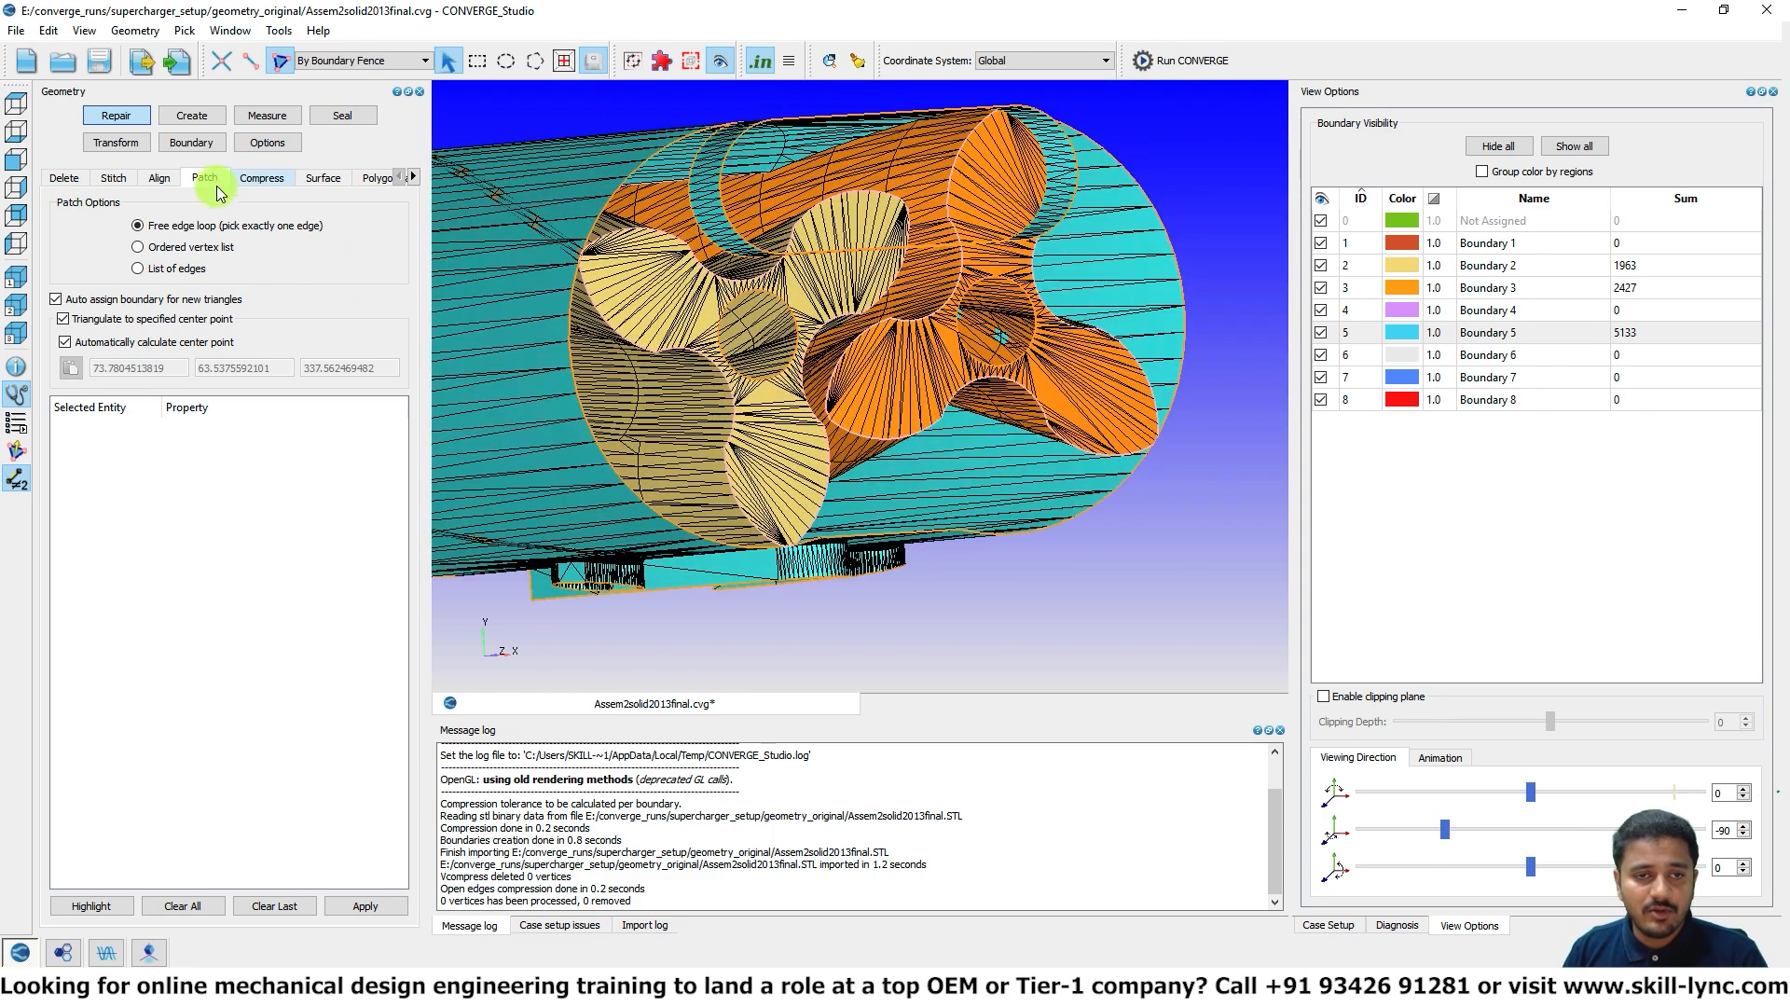
key(ctrl+s)
Step: Patch the circular shaft holes in the exposed end faces of the Boundary 2 and Boundary 3 rotors by open edge
click(249, 62)
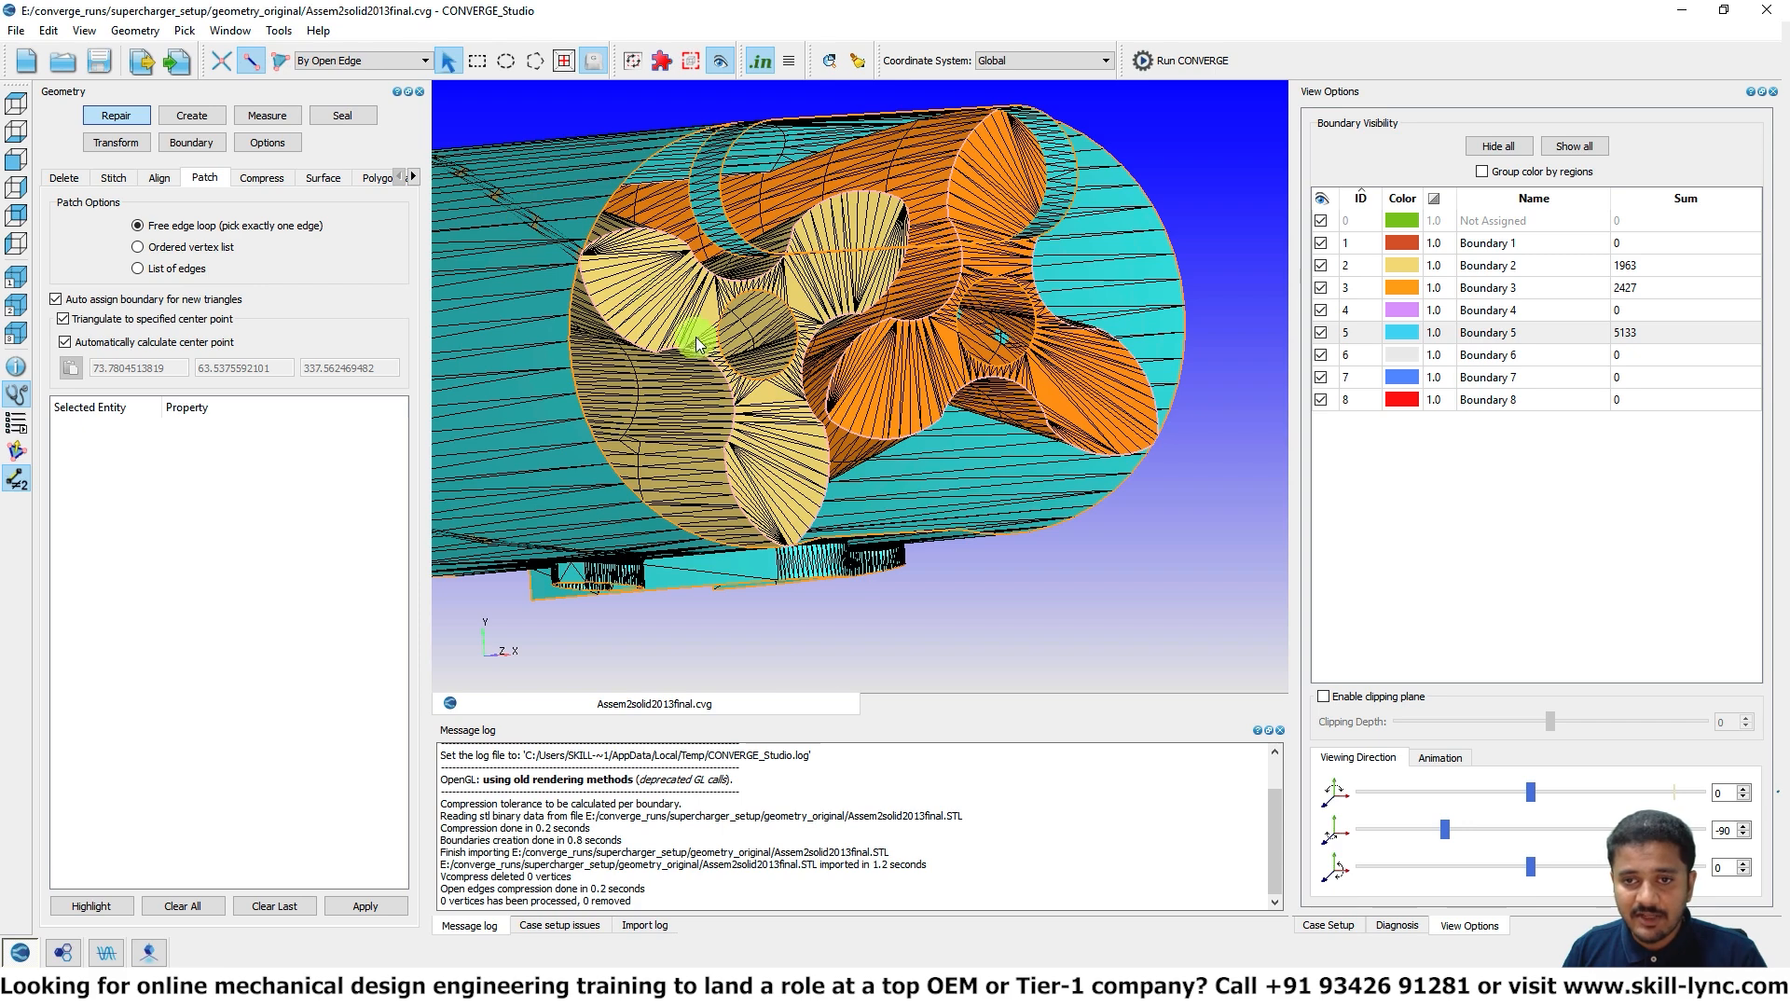
middle_click(737, 377)
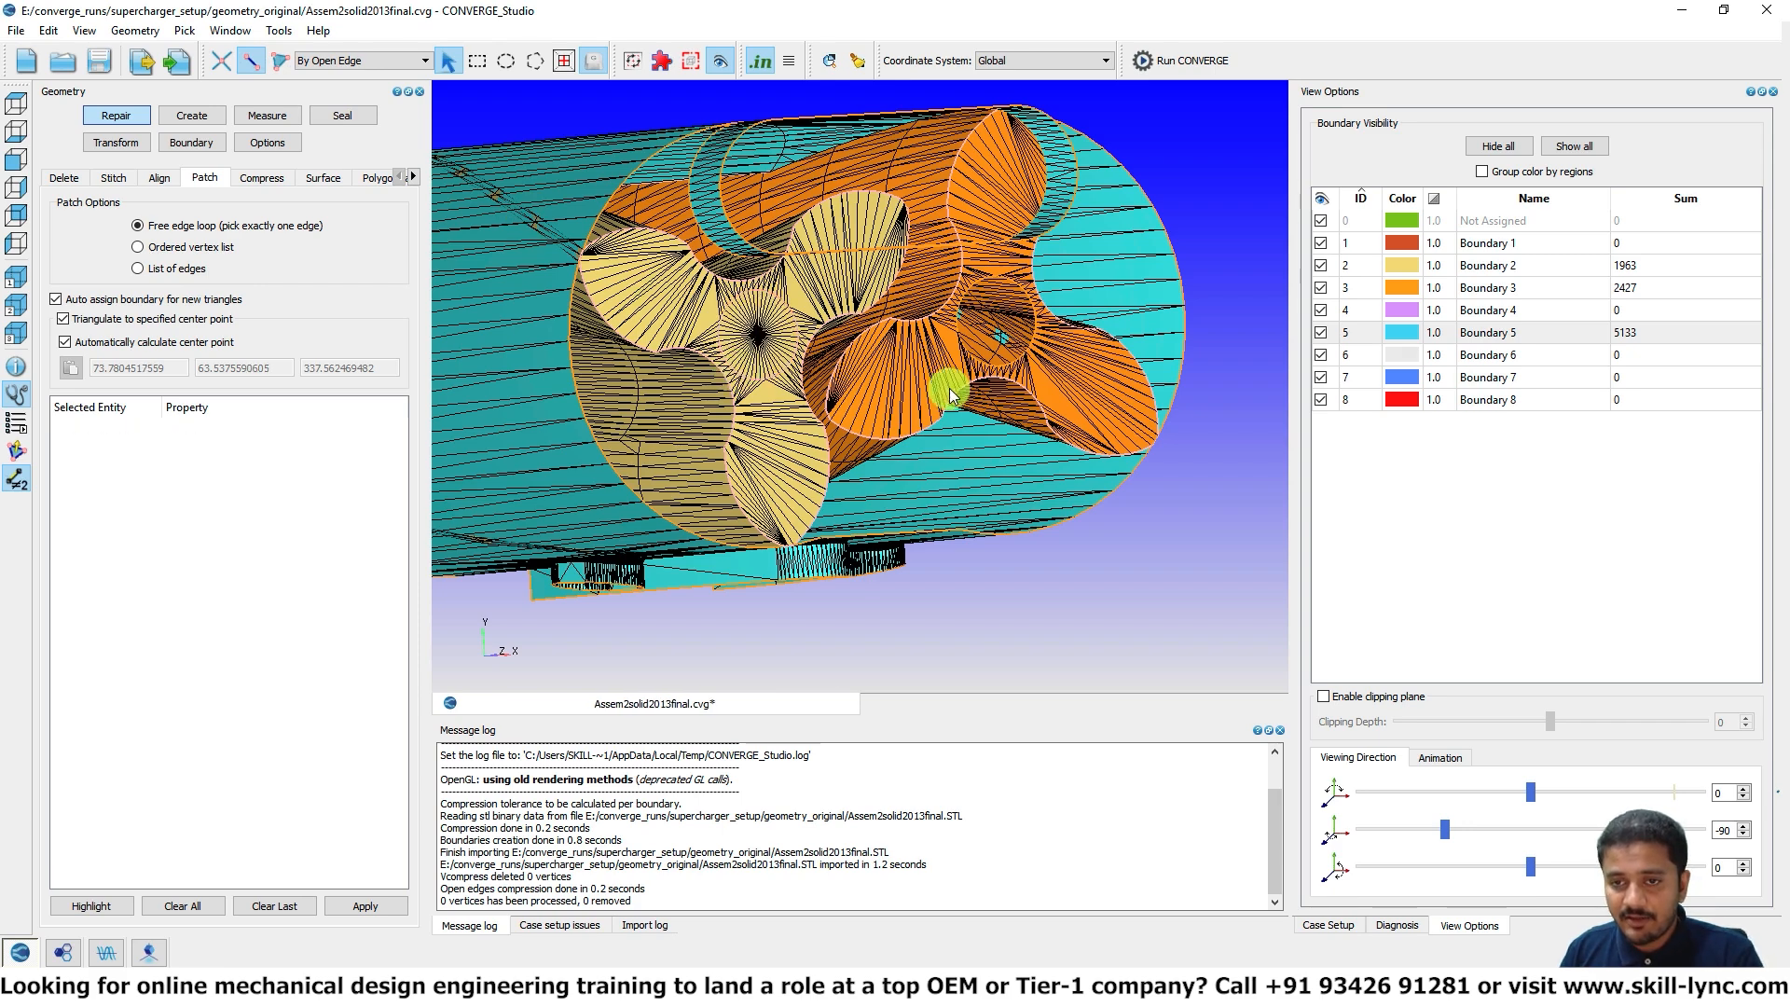
middle_click(979, 366)
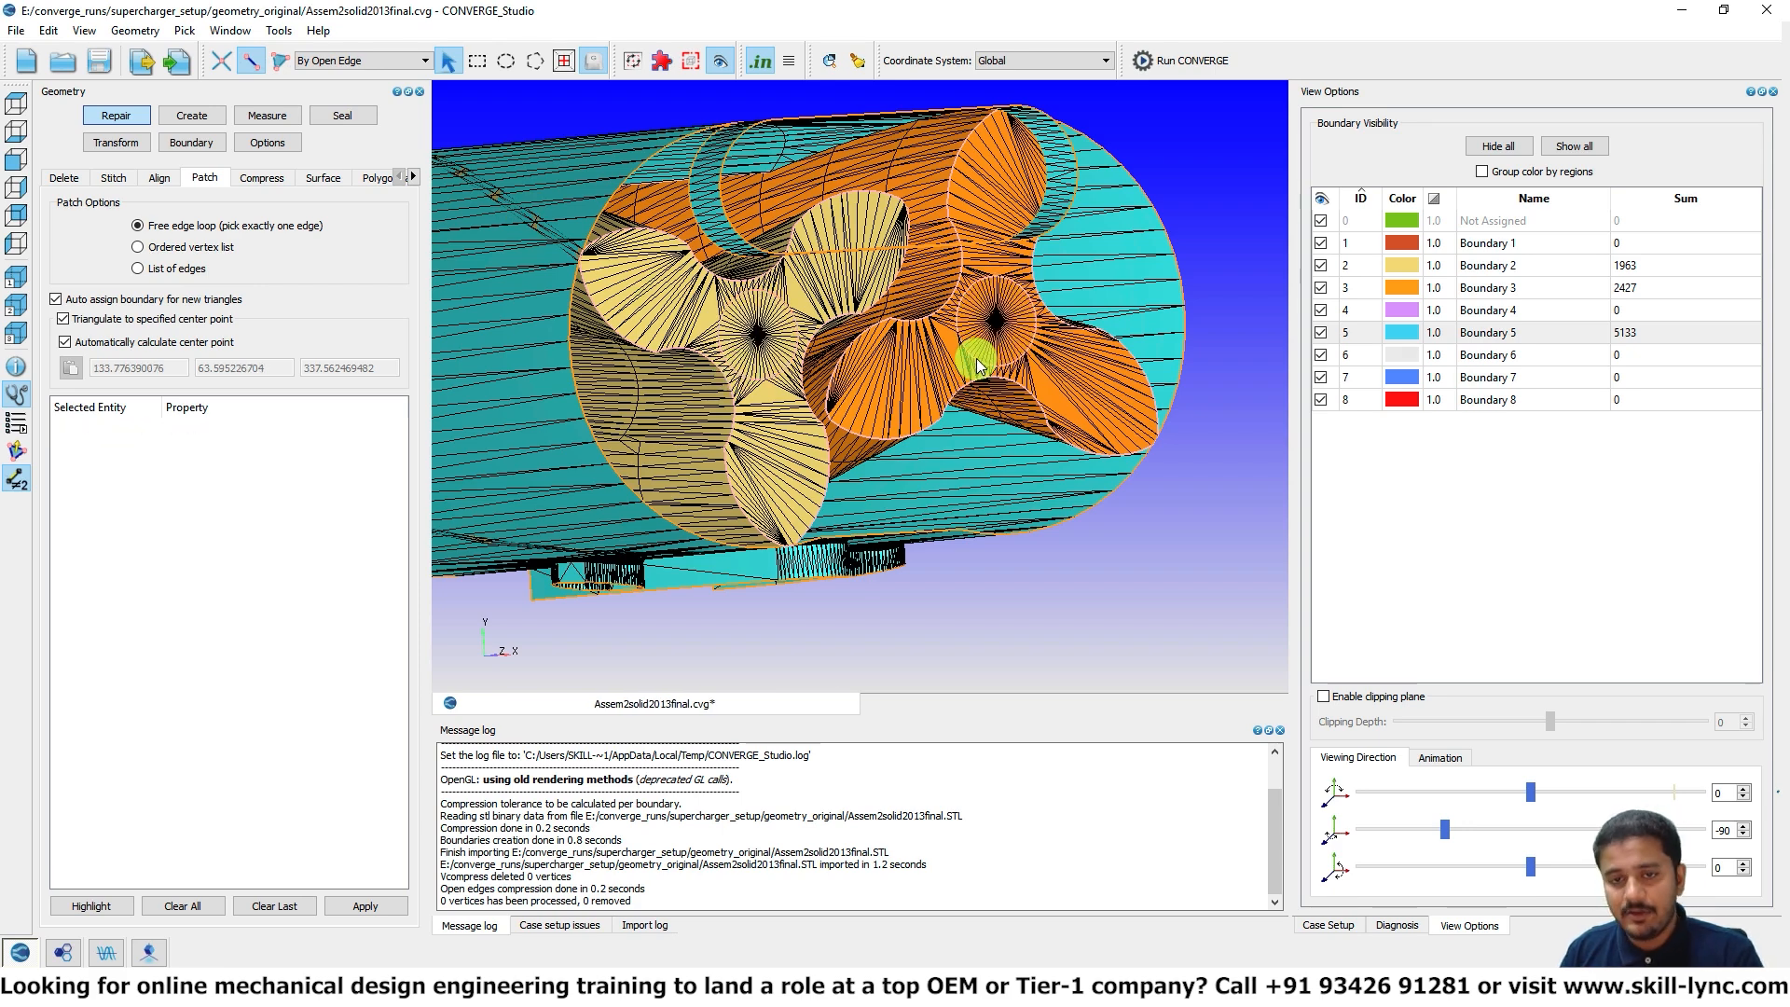
Step: Try to close the open chamber end by patching its edge loop with triangulation to an automatically calculated center point, and inspect the patch
mouse_move(785, 154)
mouse_down()
mouse_move(819, 207)
mouse_move(788, 186)
mouse_up()
scroll(799, 188, up, 2)
scroll(719, 388, down, 3)
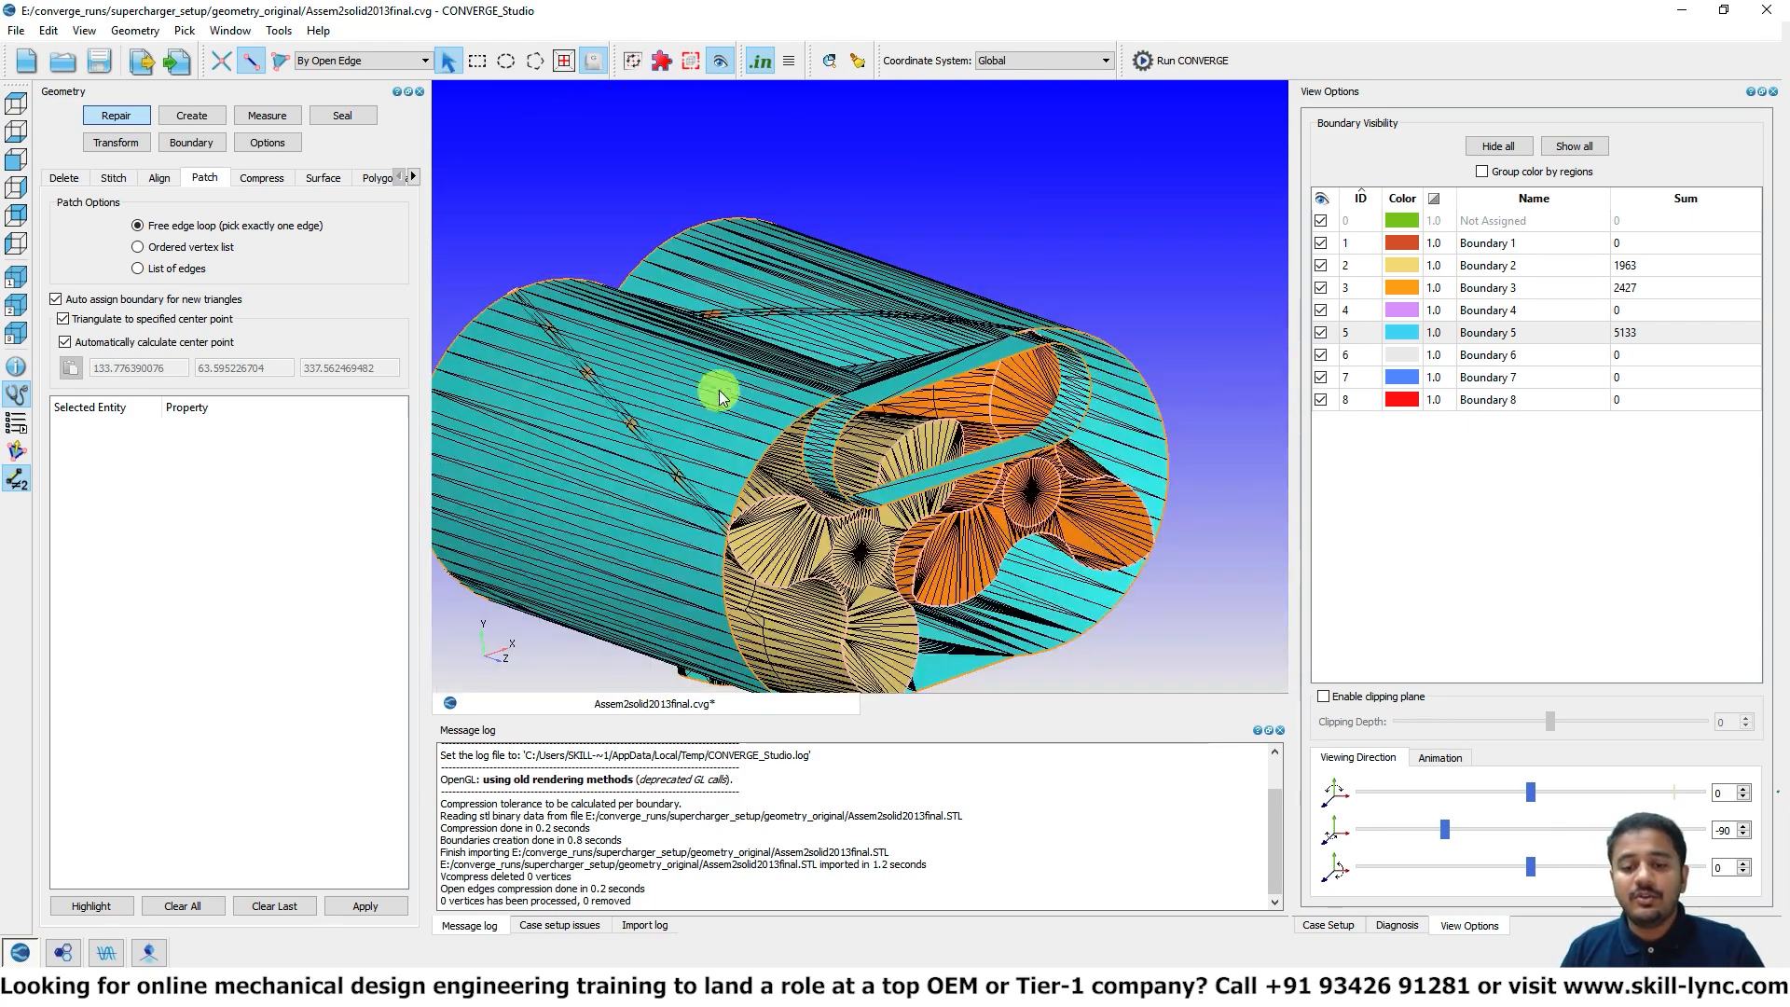
drag(912, 333, 843, 295)
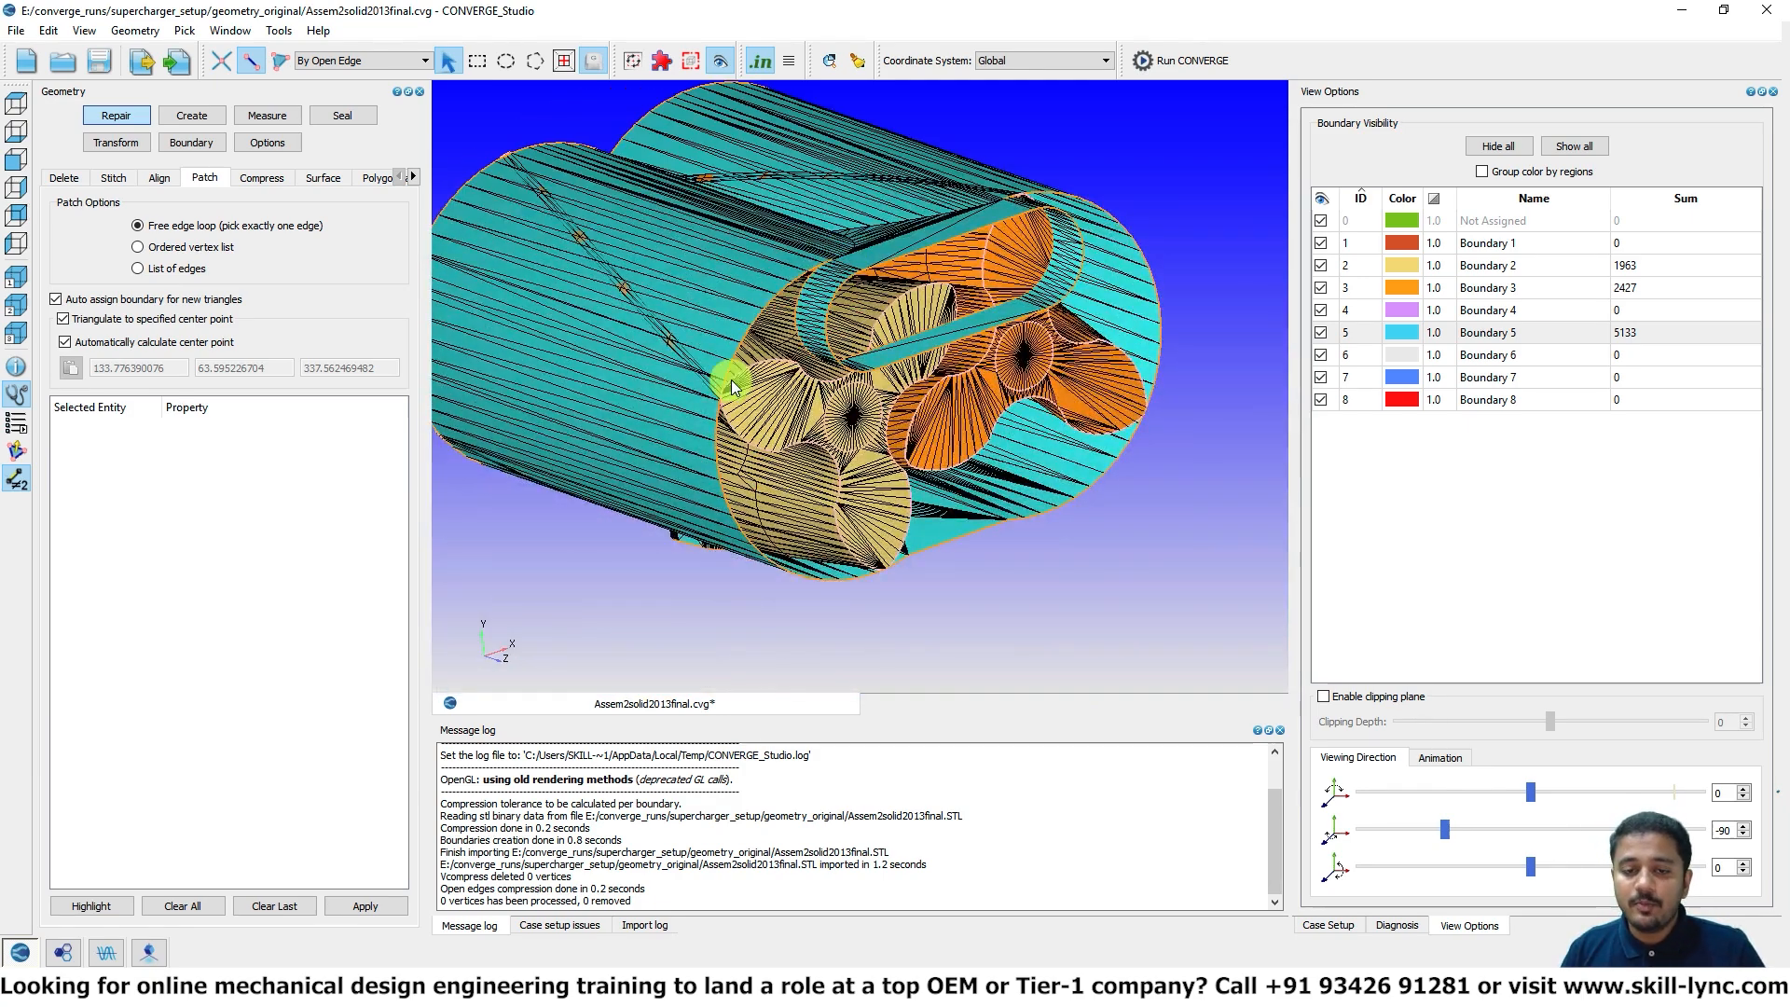
click(794, 327)
mouse_move(795, 327)
mouse_down()
mouse_move(712, 332)
mouse_move(800, 297)
mouse_move(821, 317)
mouse_up()
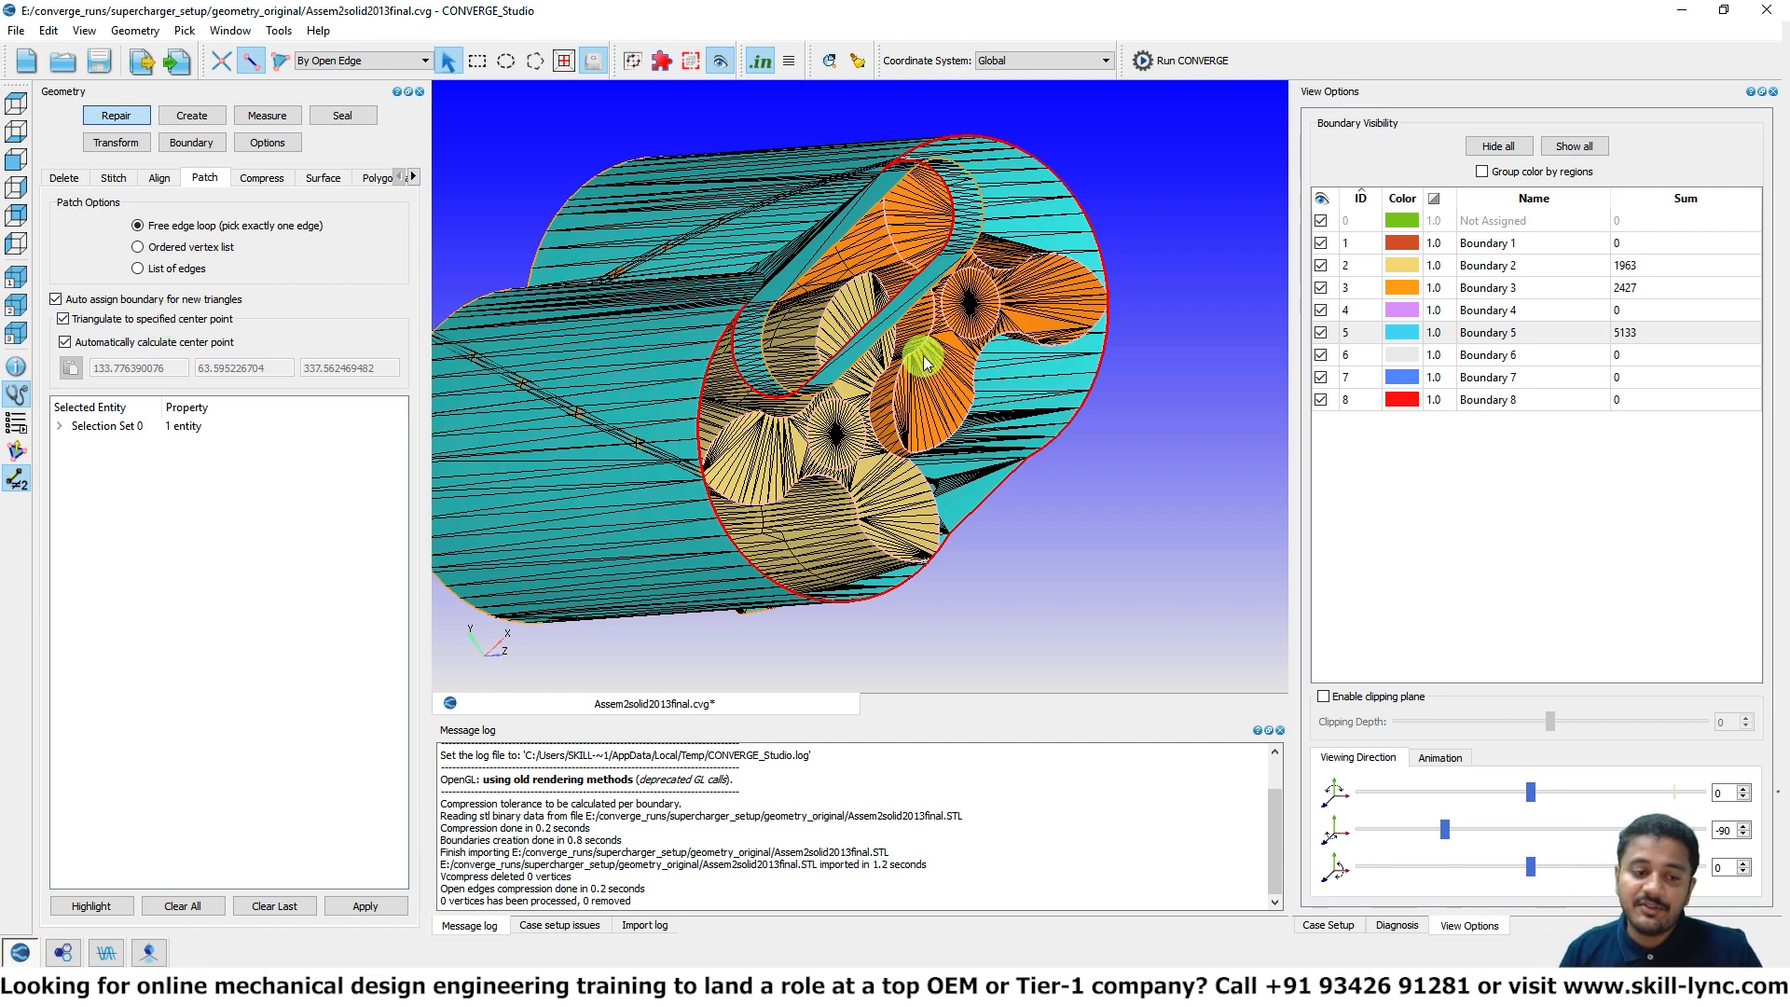
click(379, 909)
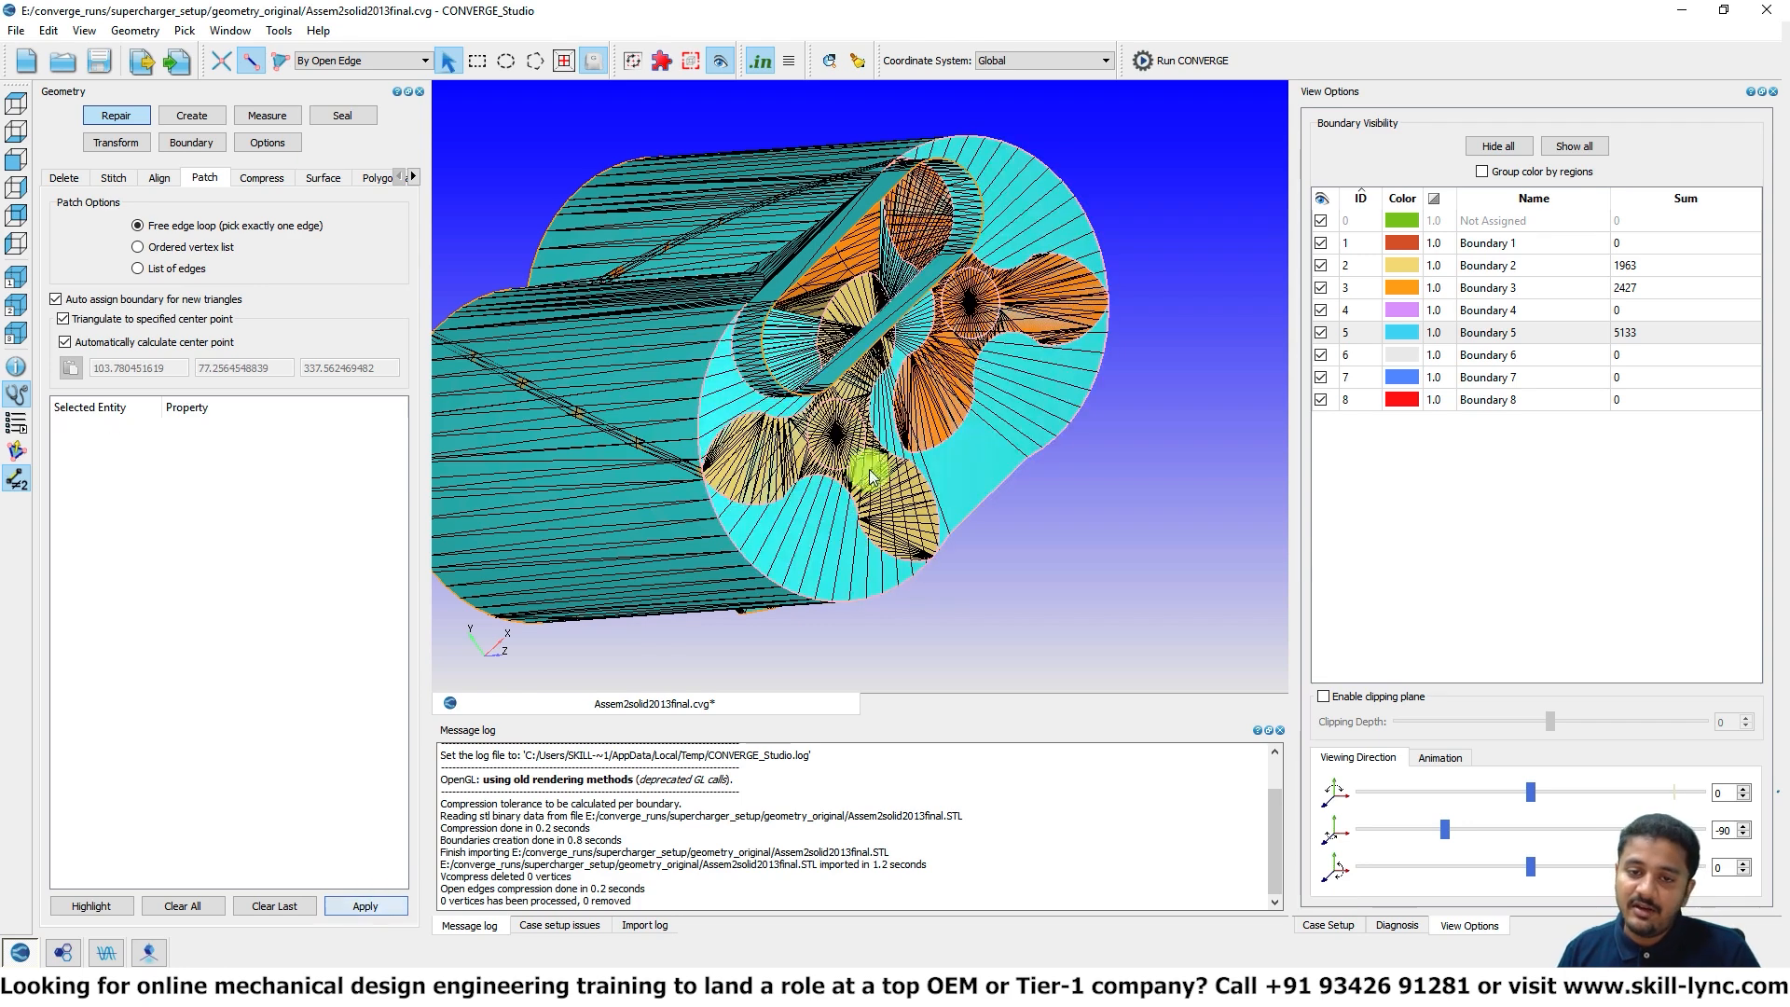
drag(851, 339, 744, 146)
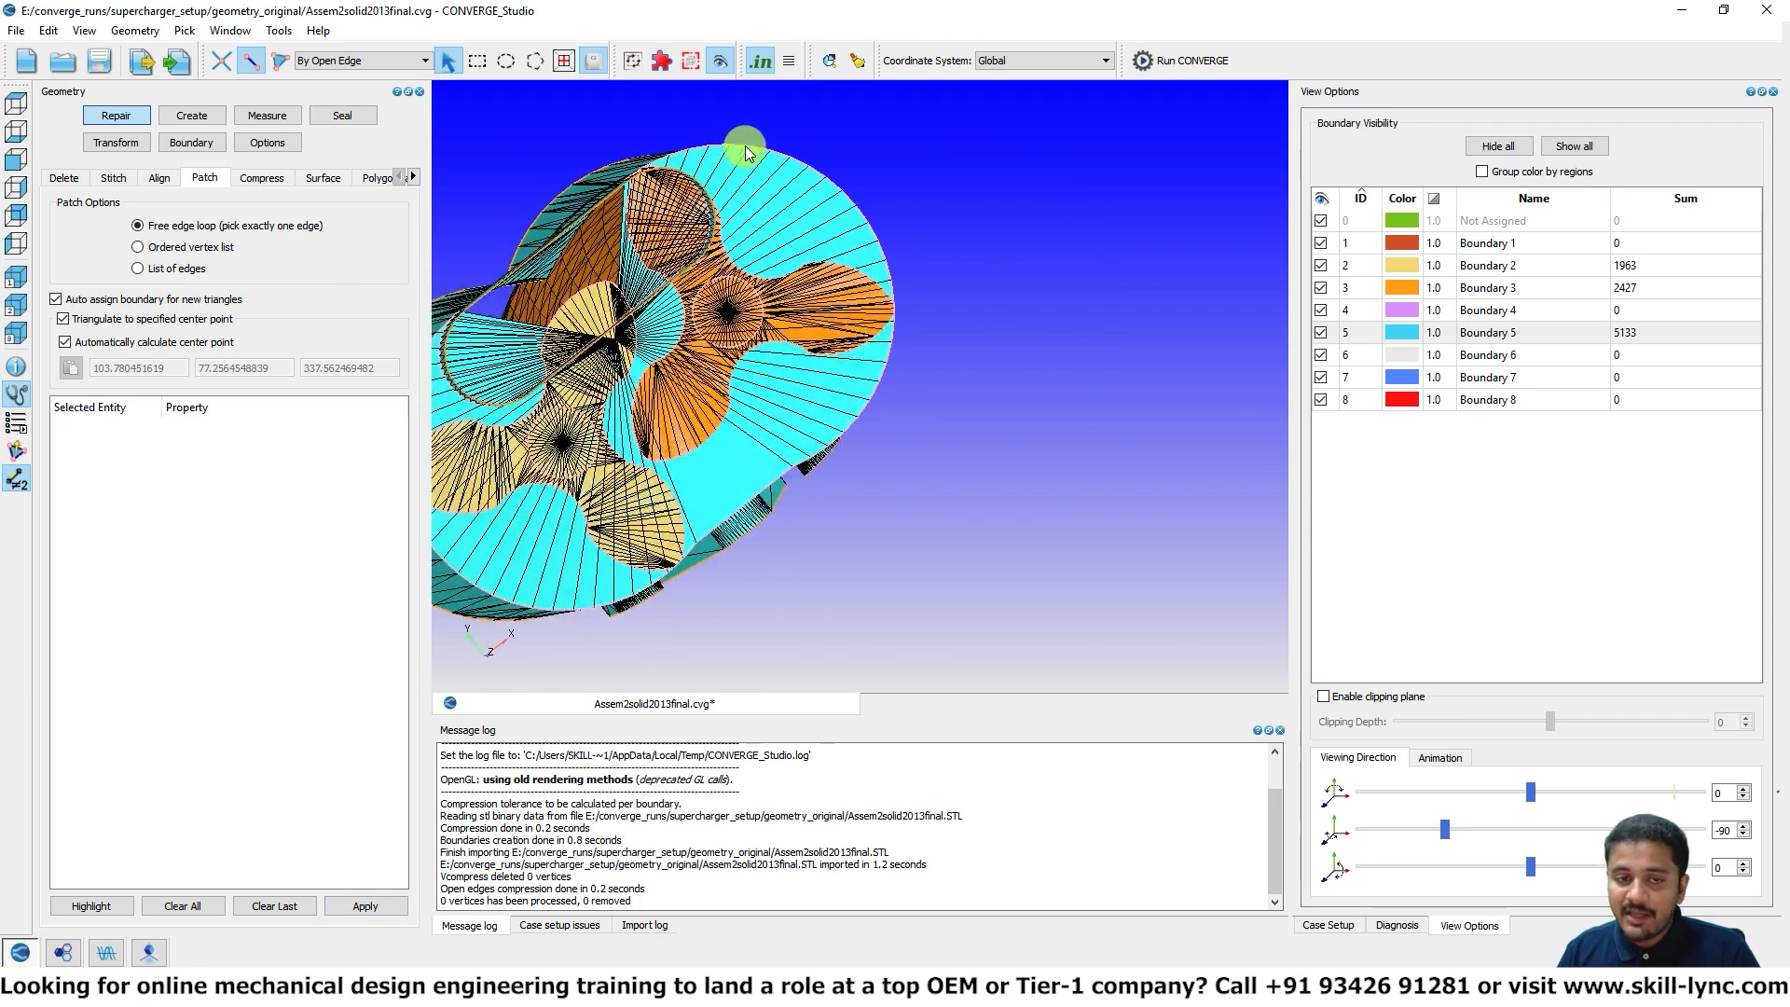
drag(627, 342, 732, 393)
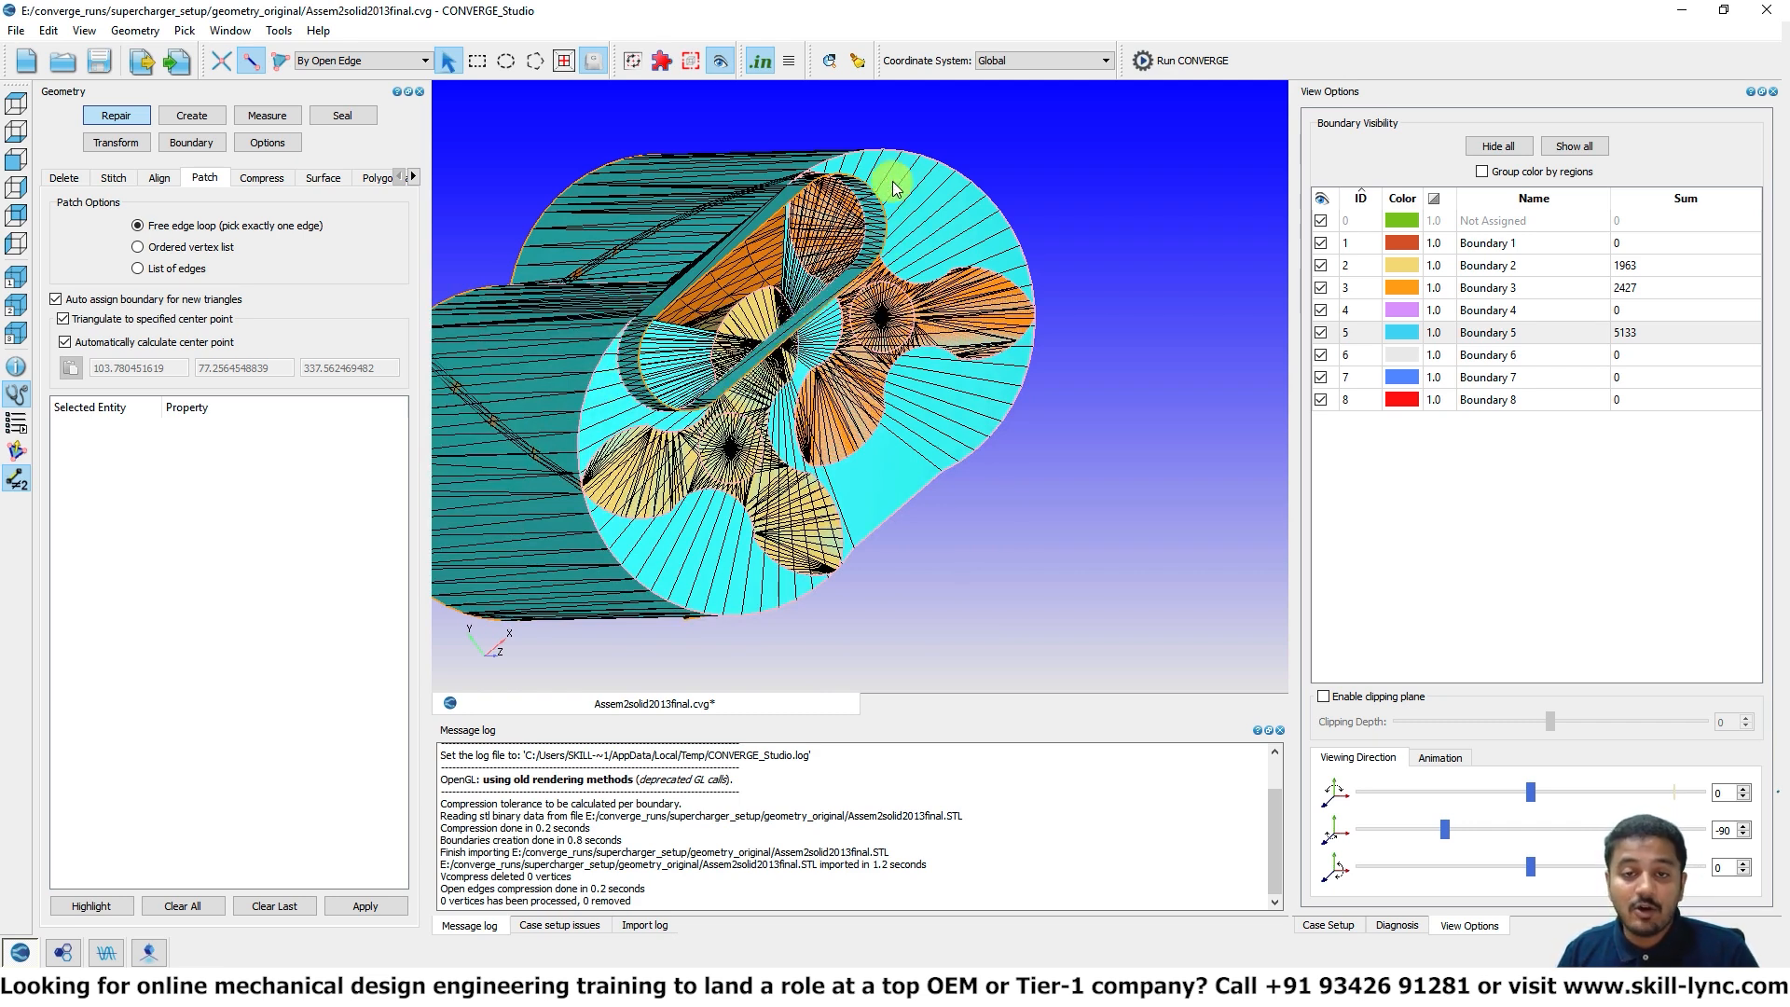
Step: Undo the center-point patch, turn off triangulation to a specified center point, and patch the chamber end's open edge loop again
click(890, 216)
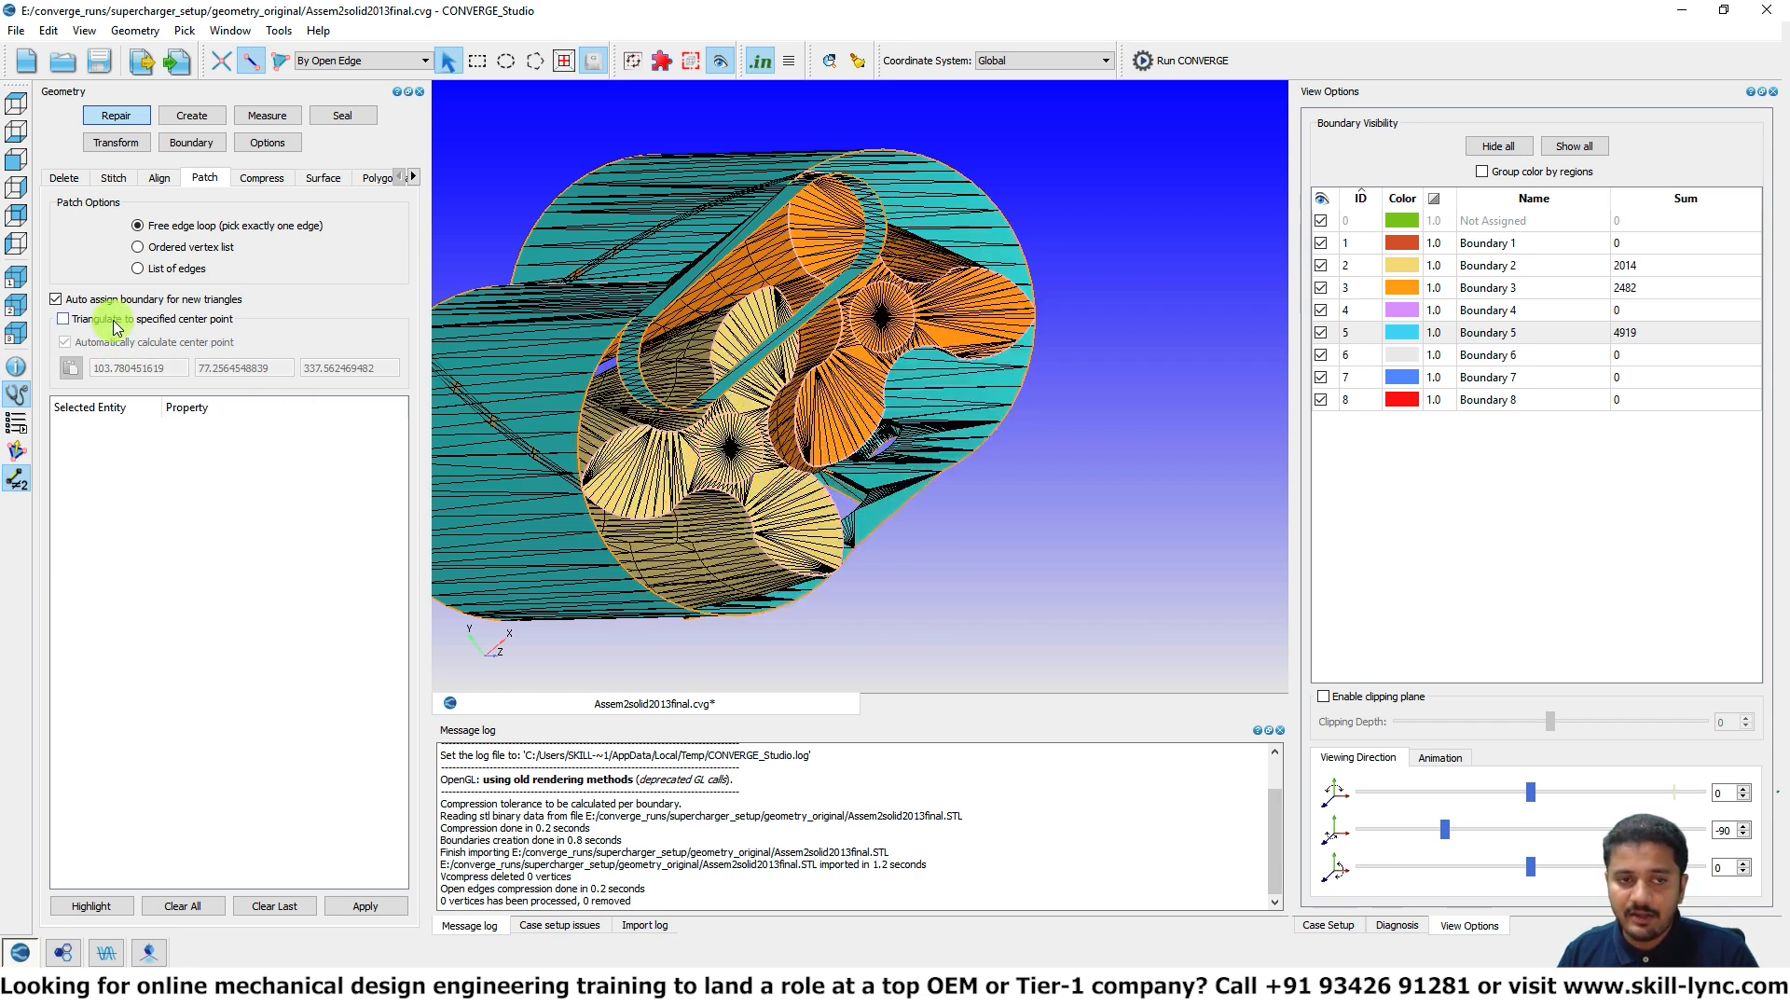
click(629, 398)
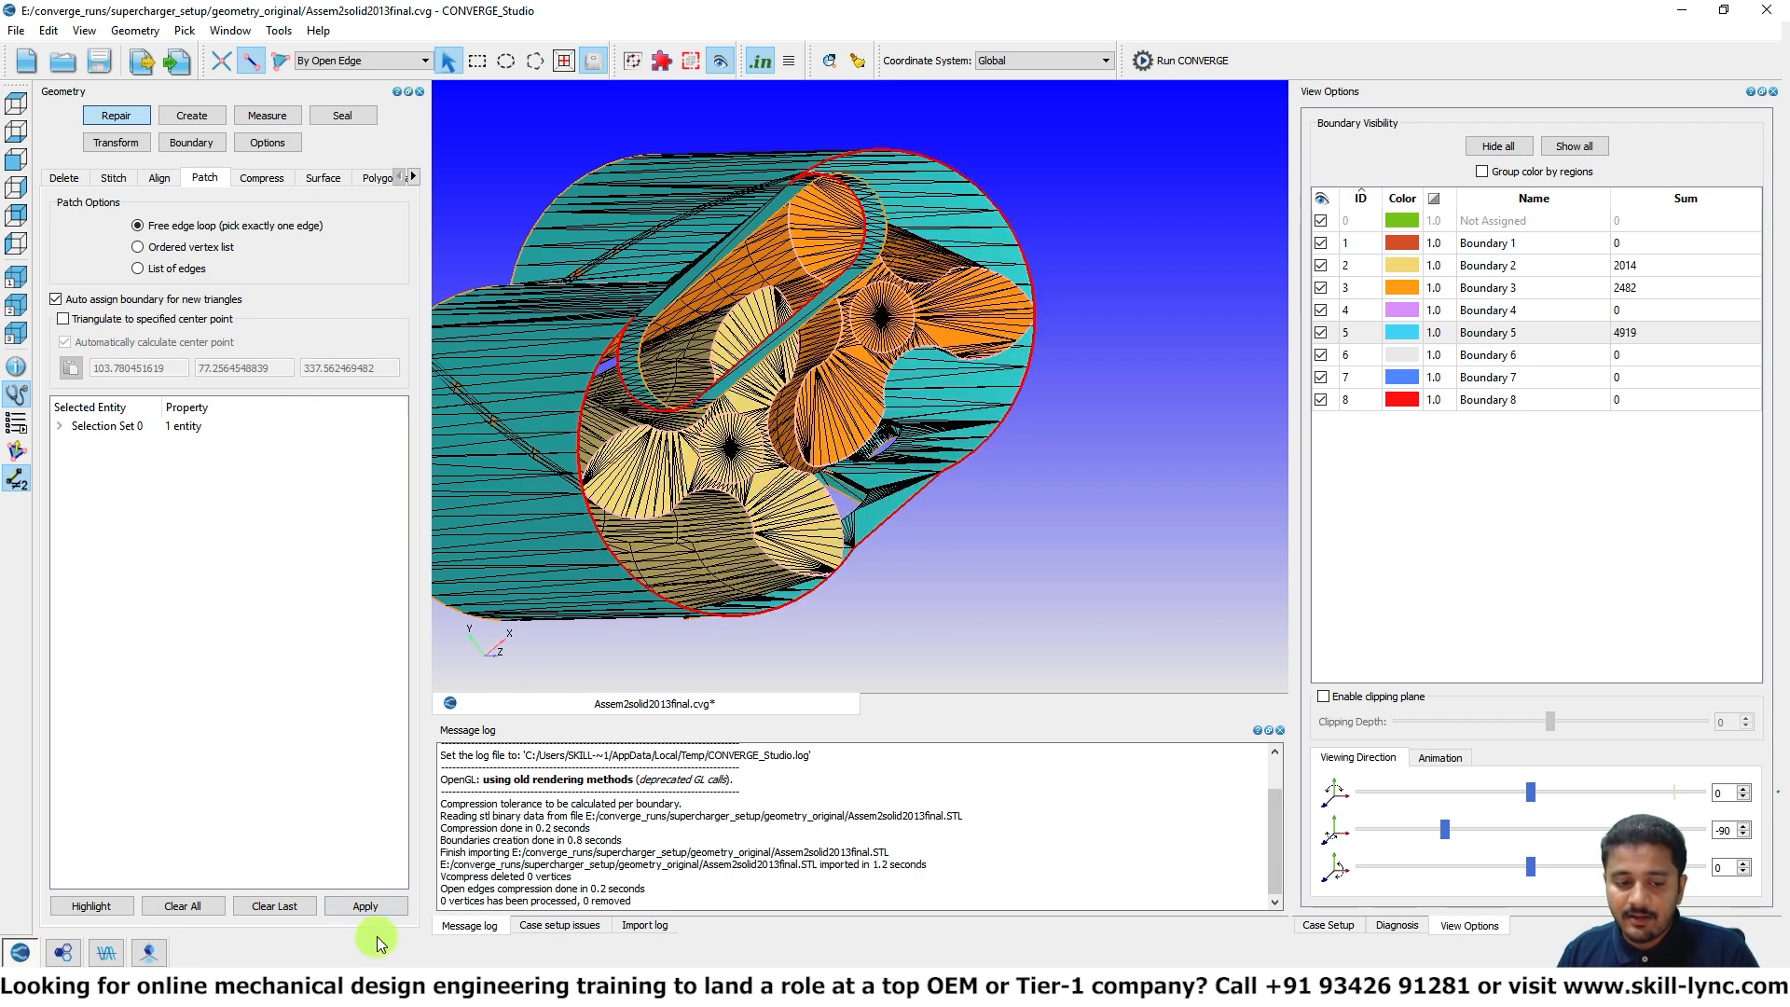
click(367, 905)
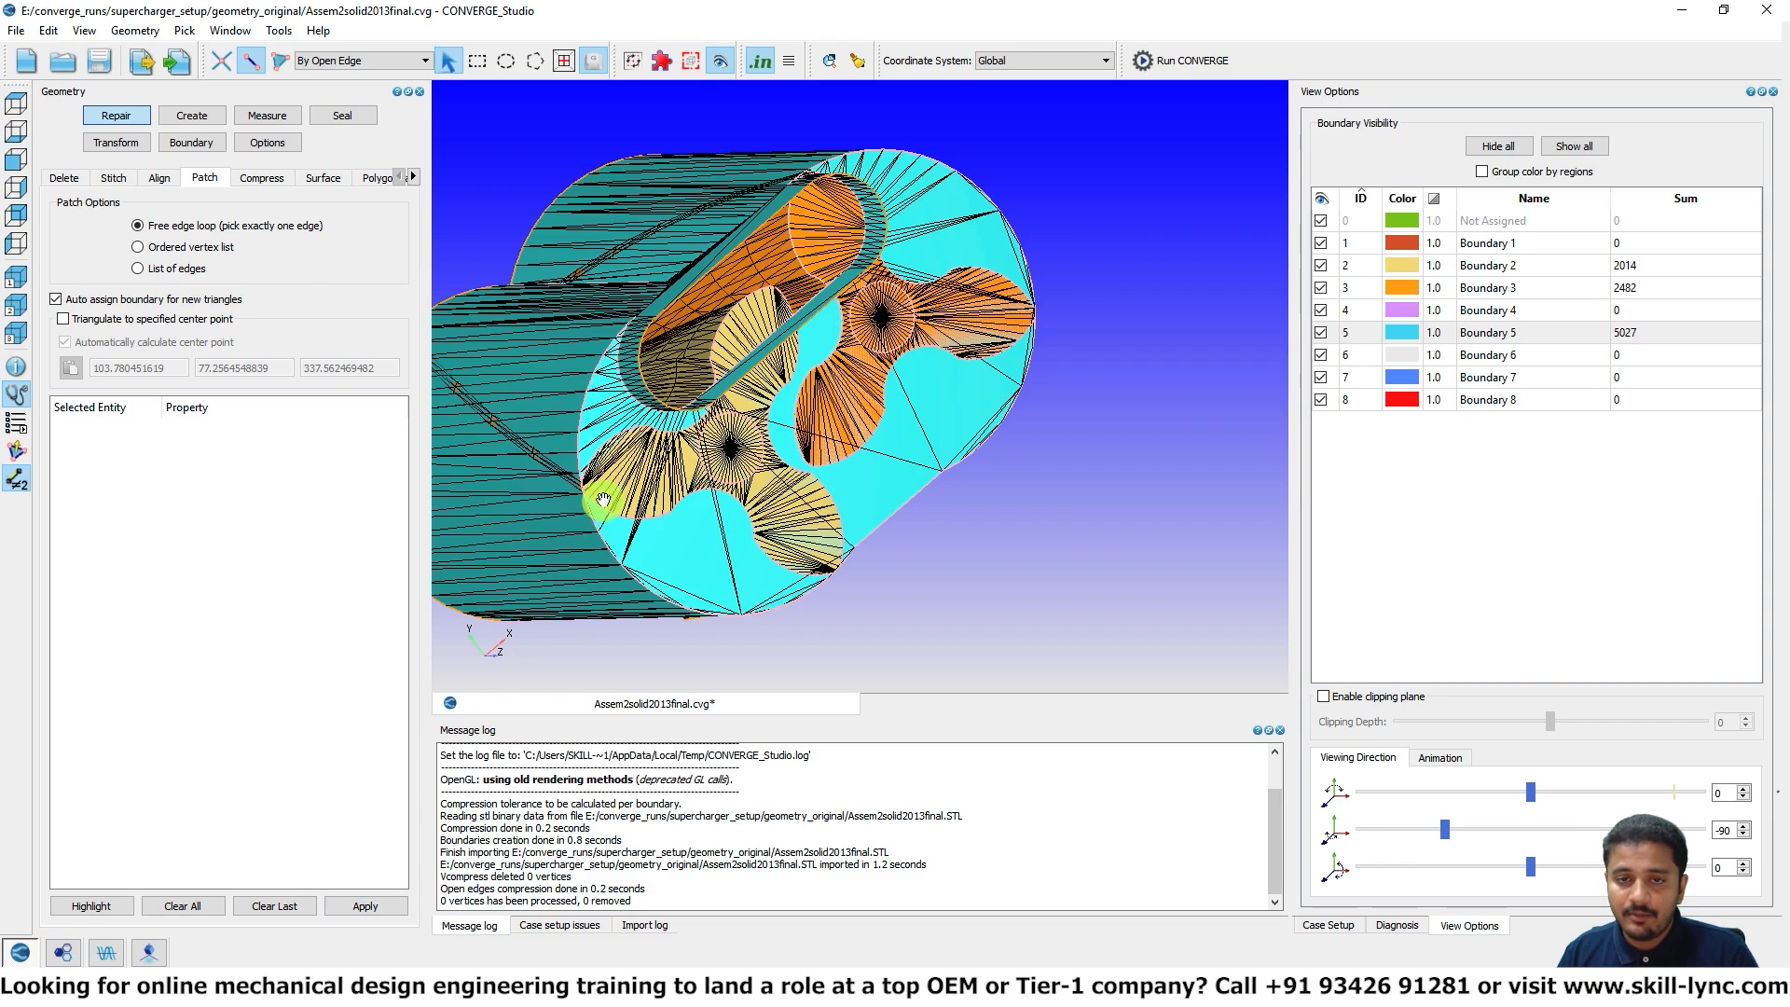
Step: Patch the open edge loop at the opposite chamber end without triangulating to a center point
drag(603, 501, 906, 448)
drag(789, 442, 935, 393)
drag(731, 383, 759, 532)
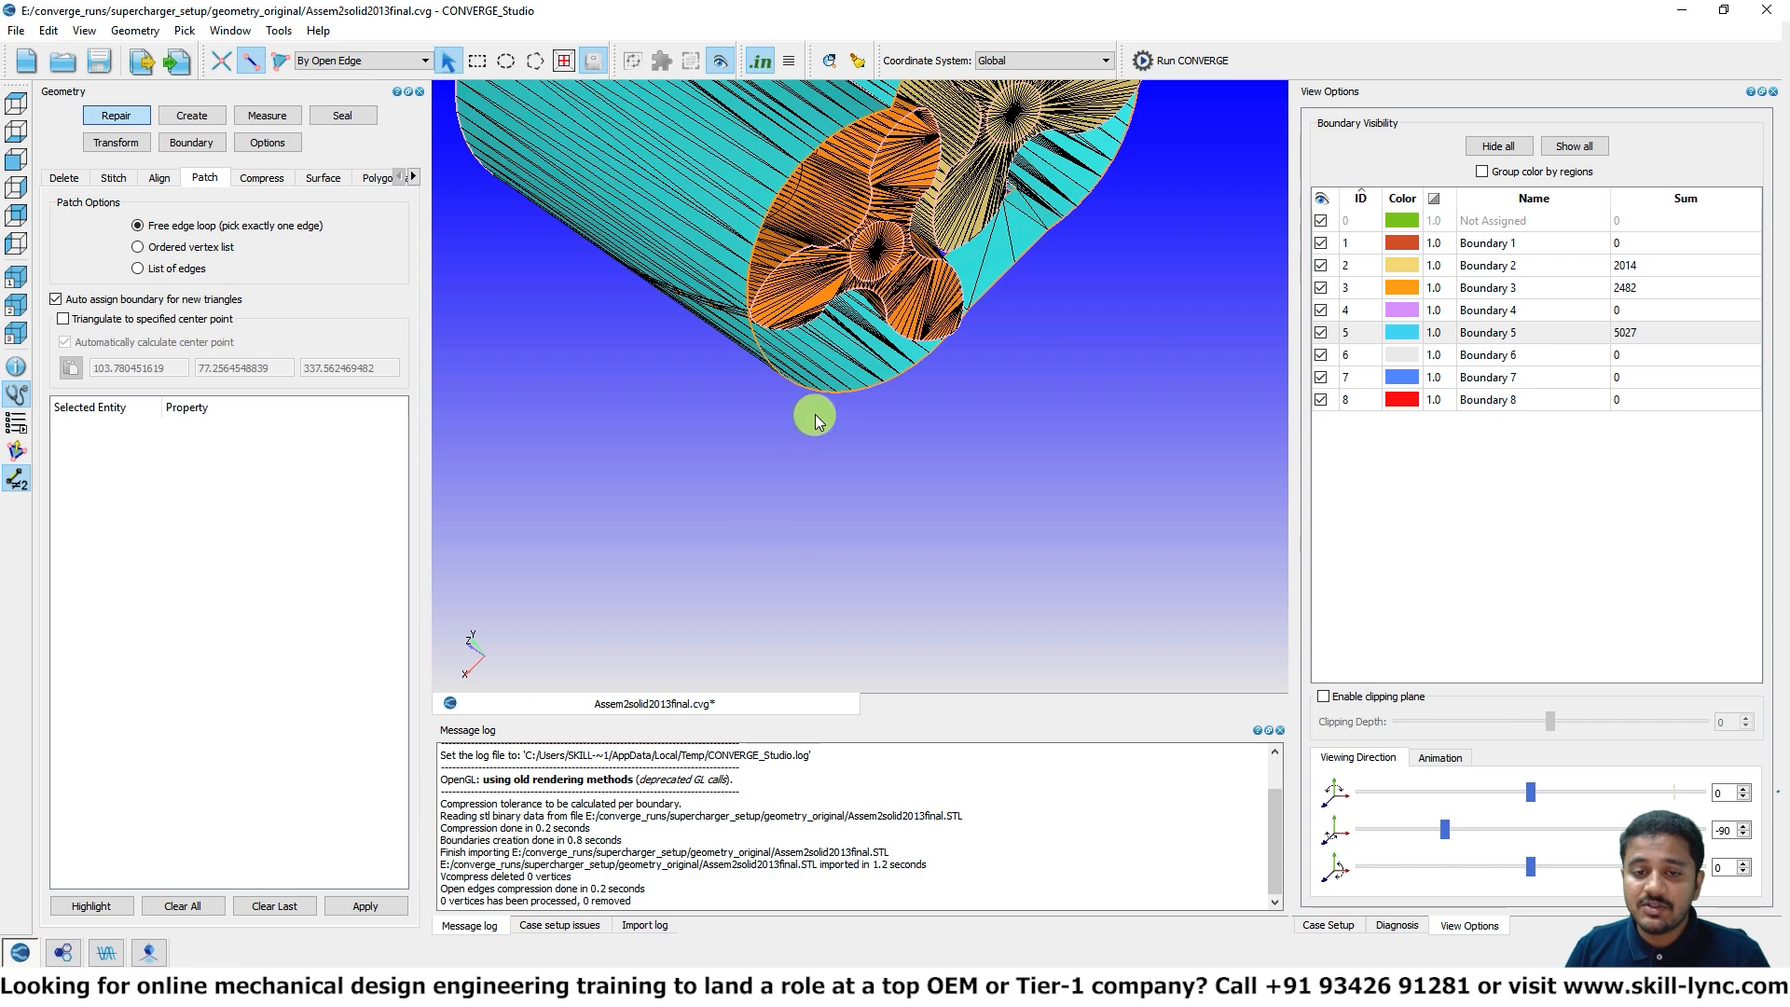
drag(833, 390, 859, 420)
scroll(859, 419, up, 5)
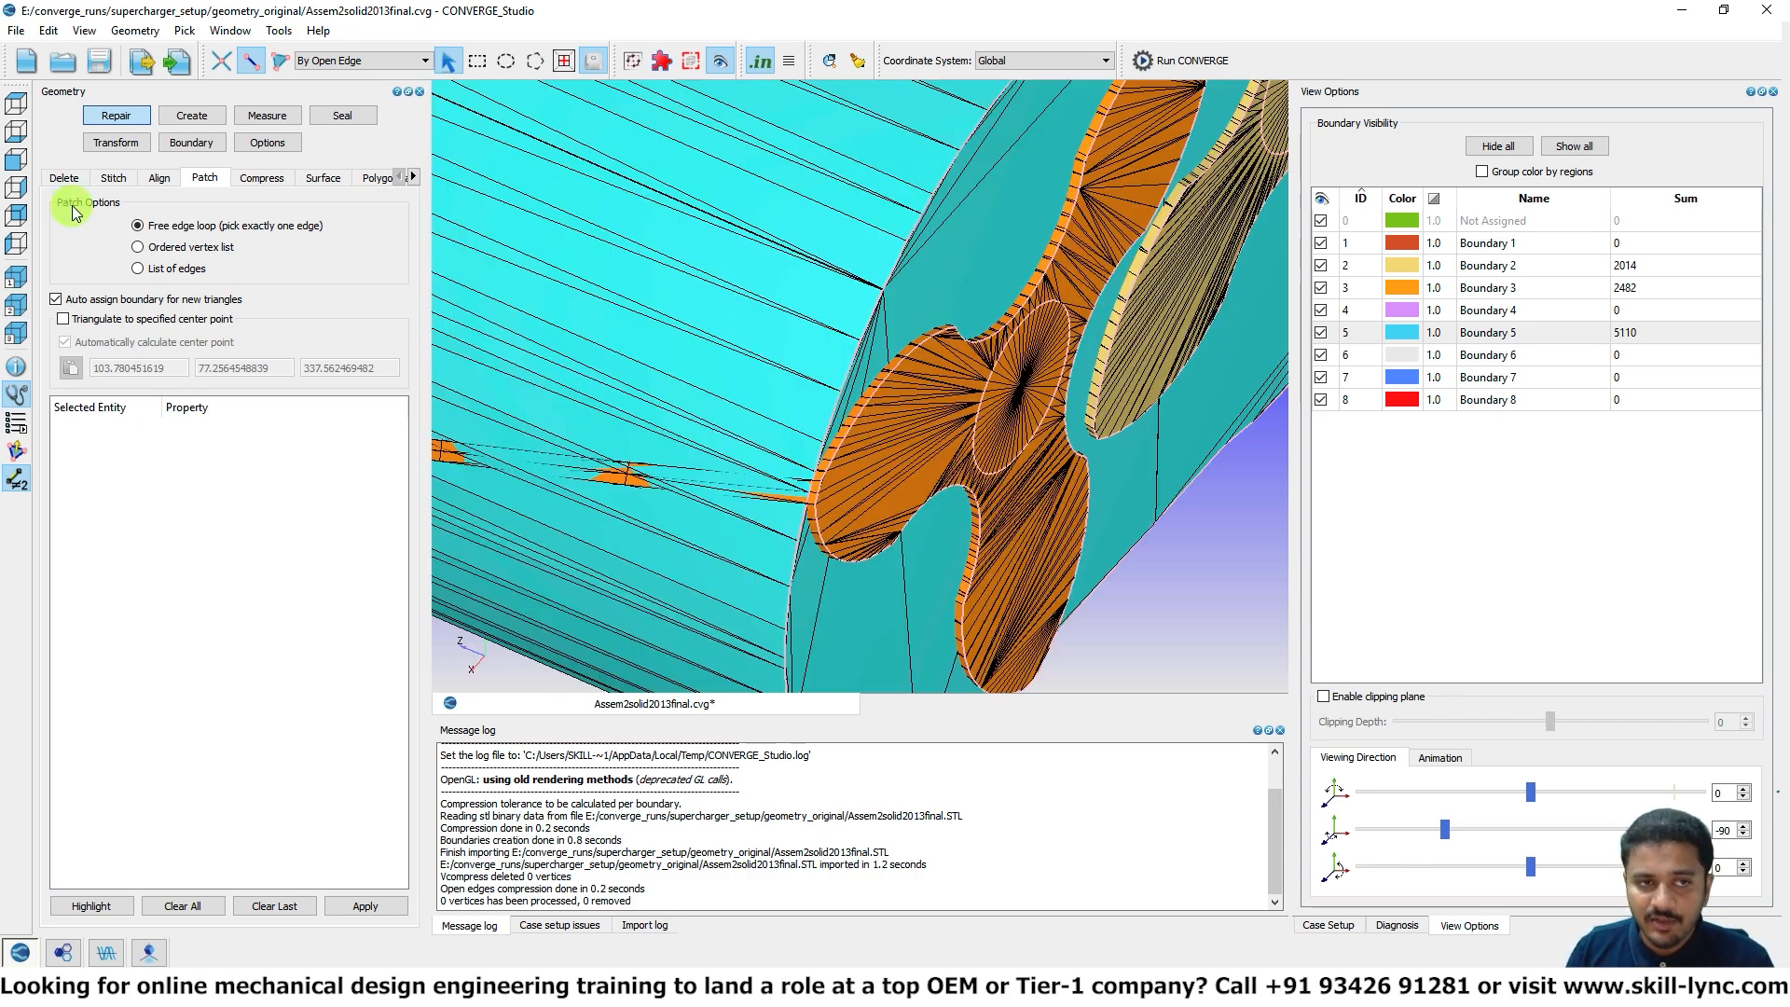
click(119, 144)
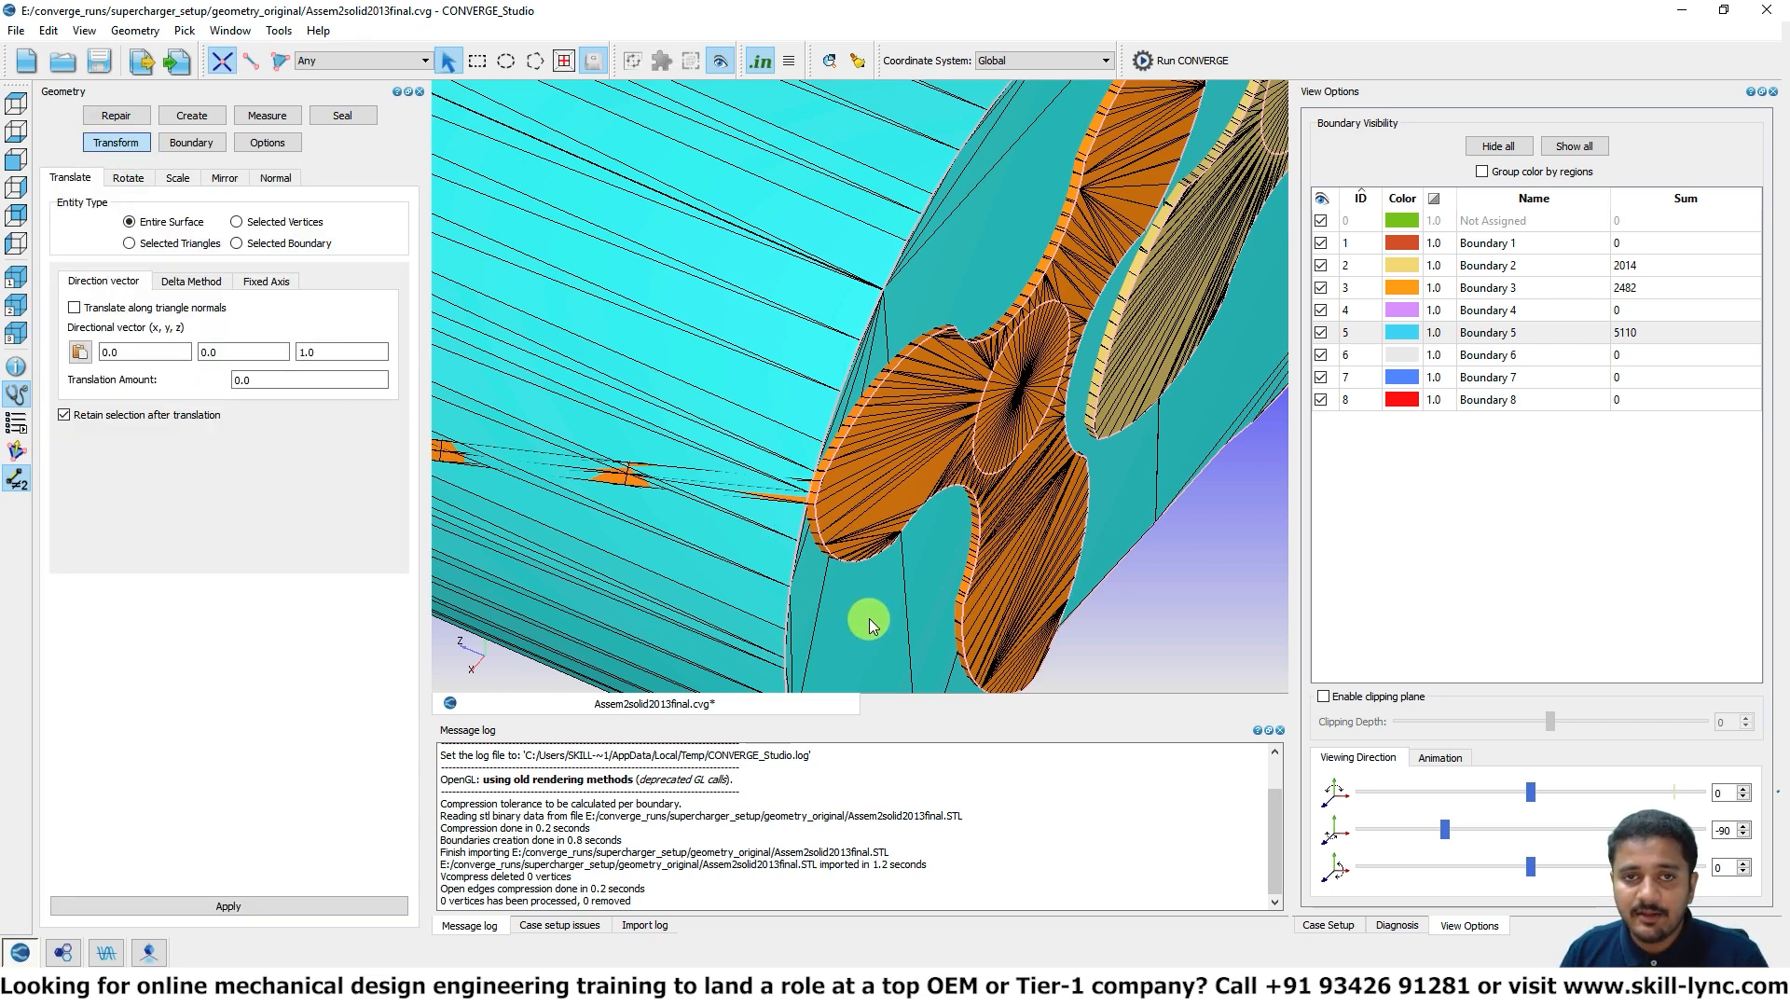
click(147, 243)
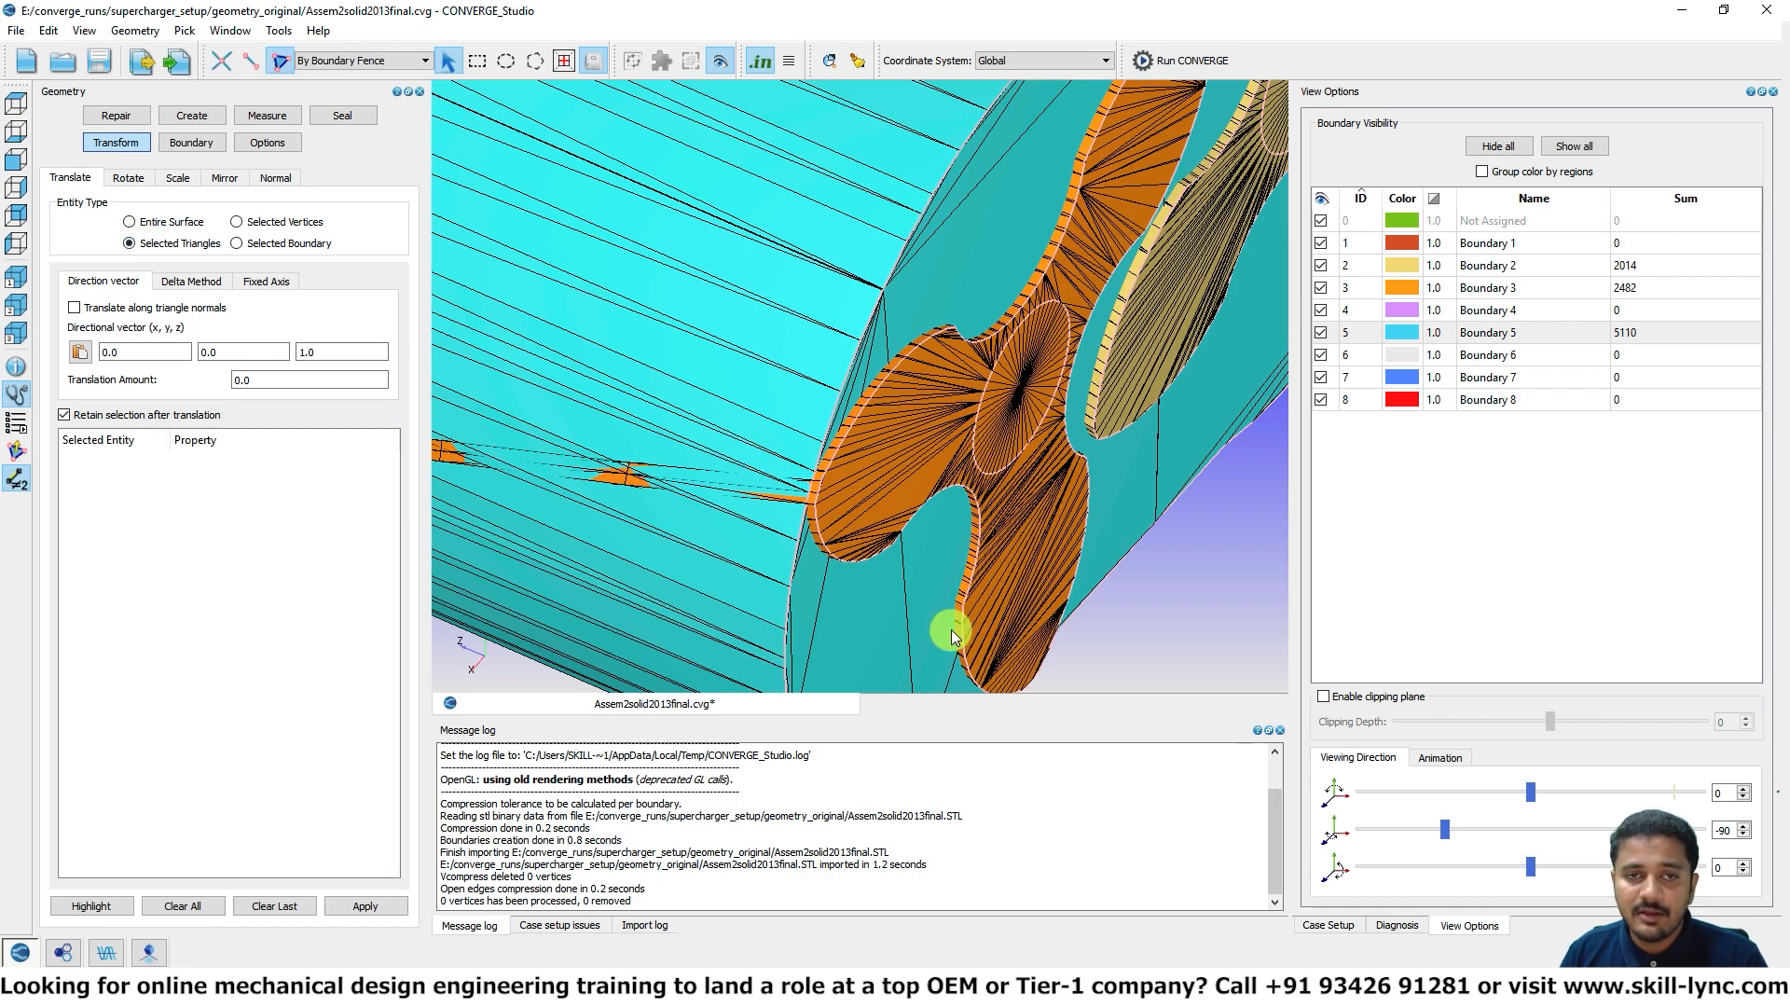
click(897, 572)
drag(897, 573, 850, 299)
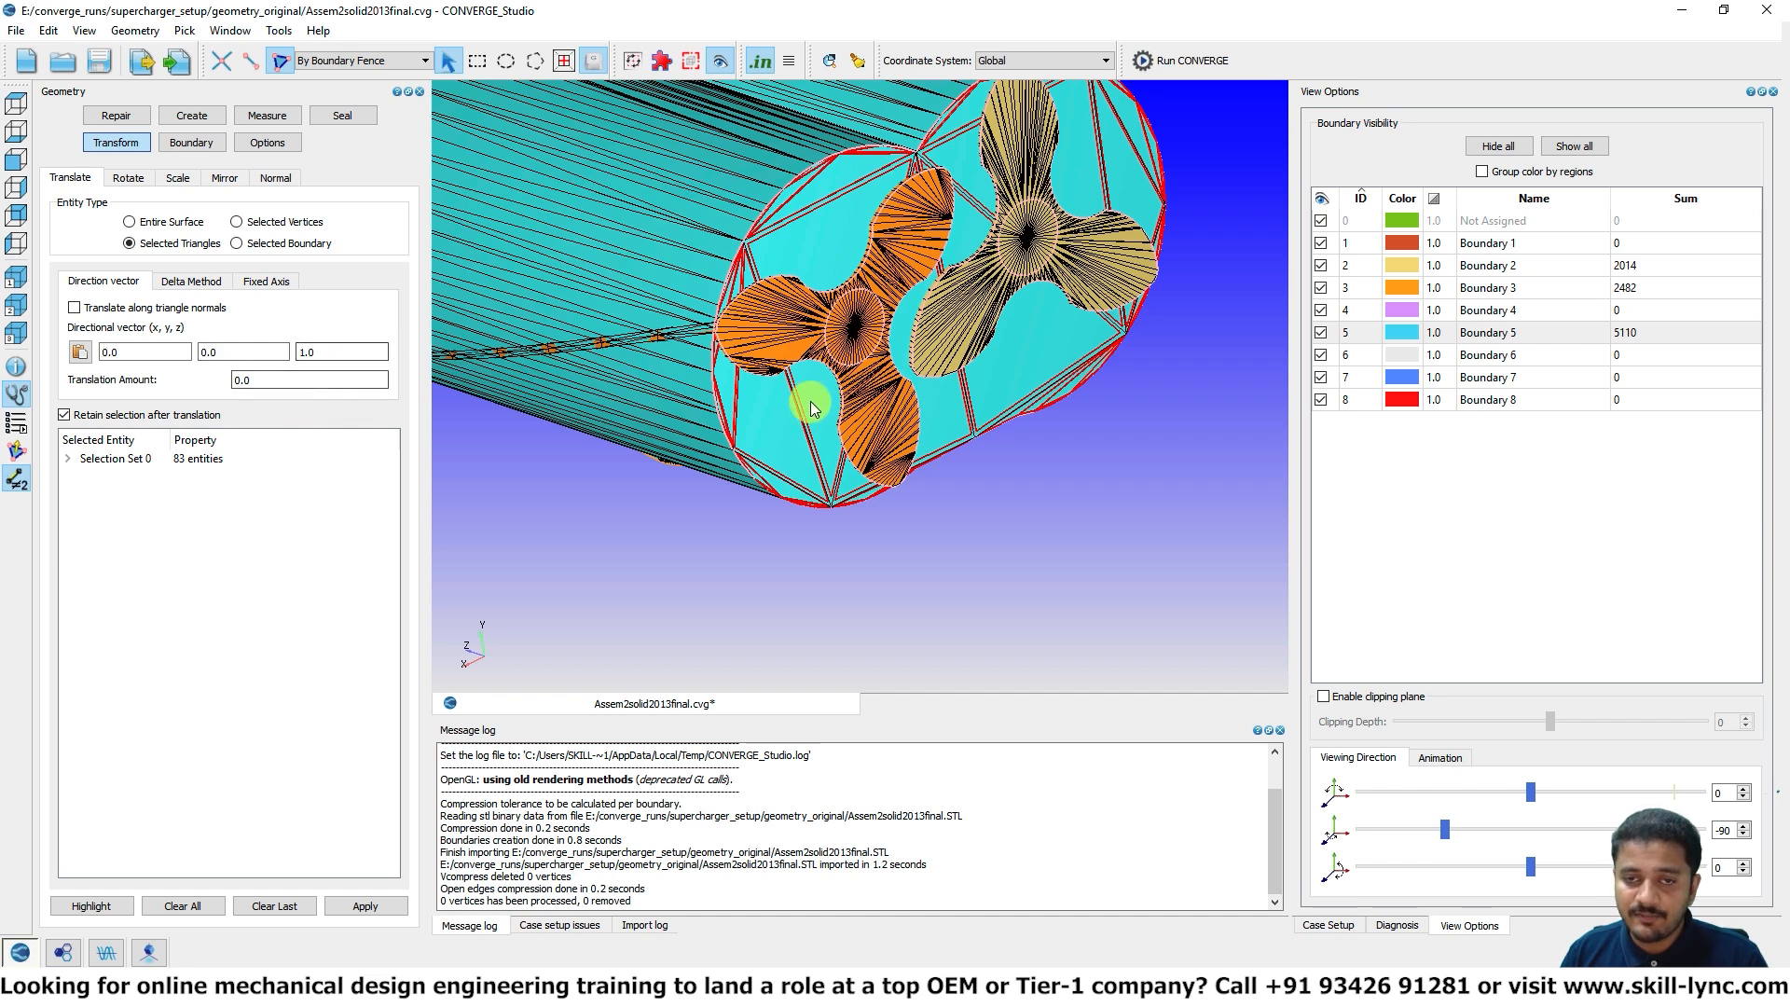
Step: Turn on the geometry bounding box to show the model's overall dimensions
click(268, 142)
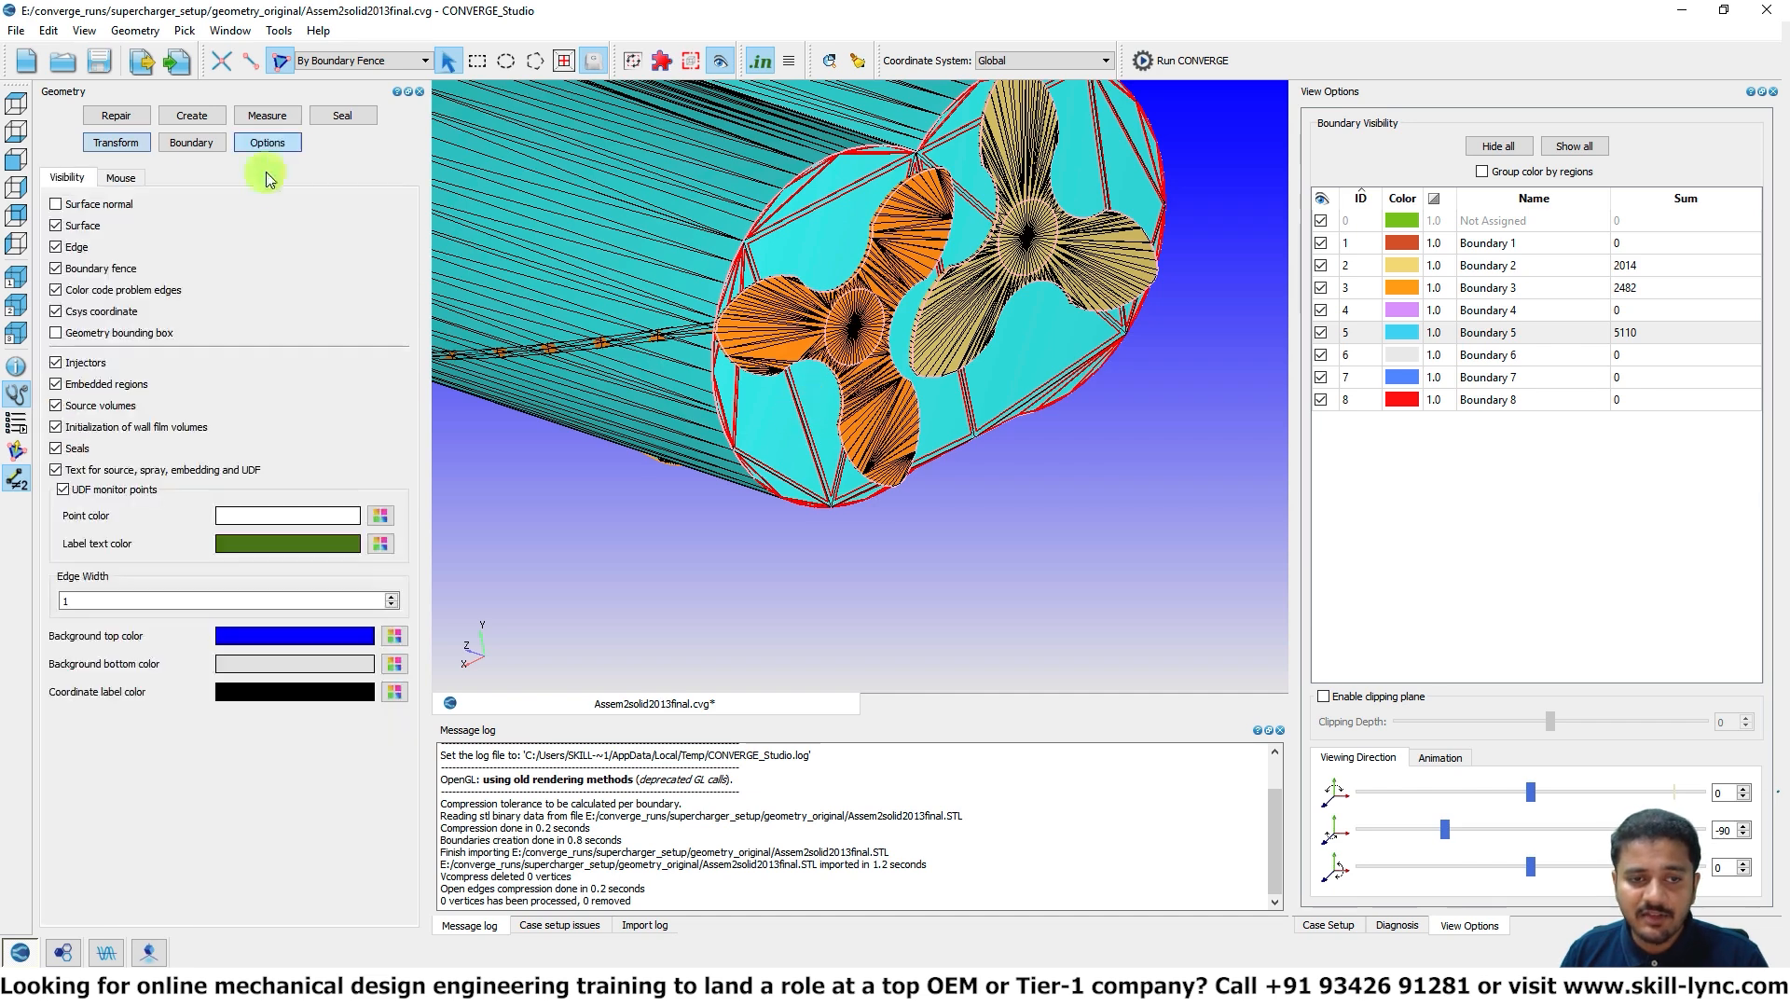
click(142, 333)
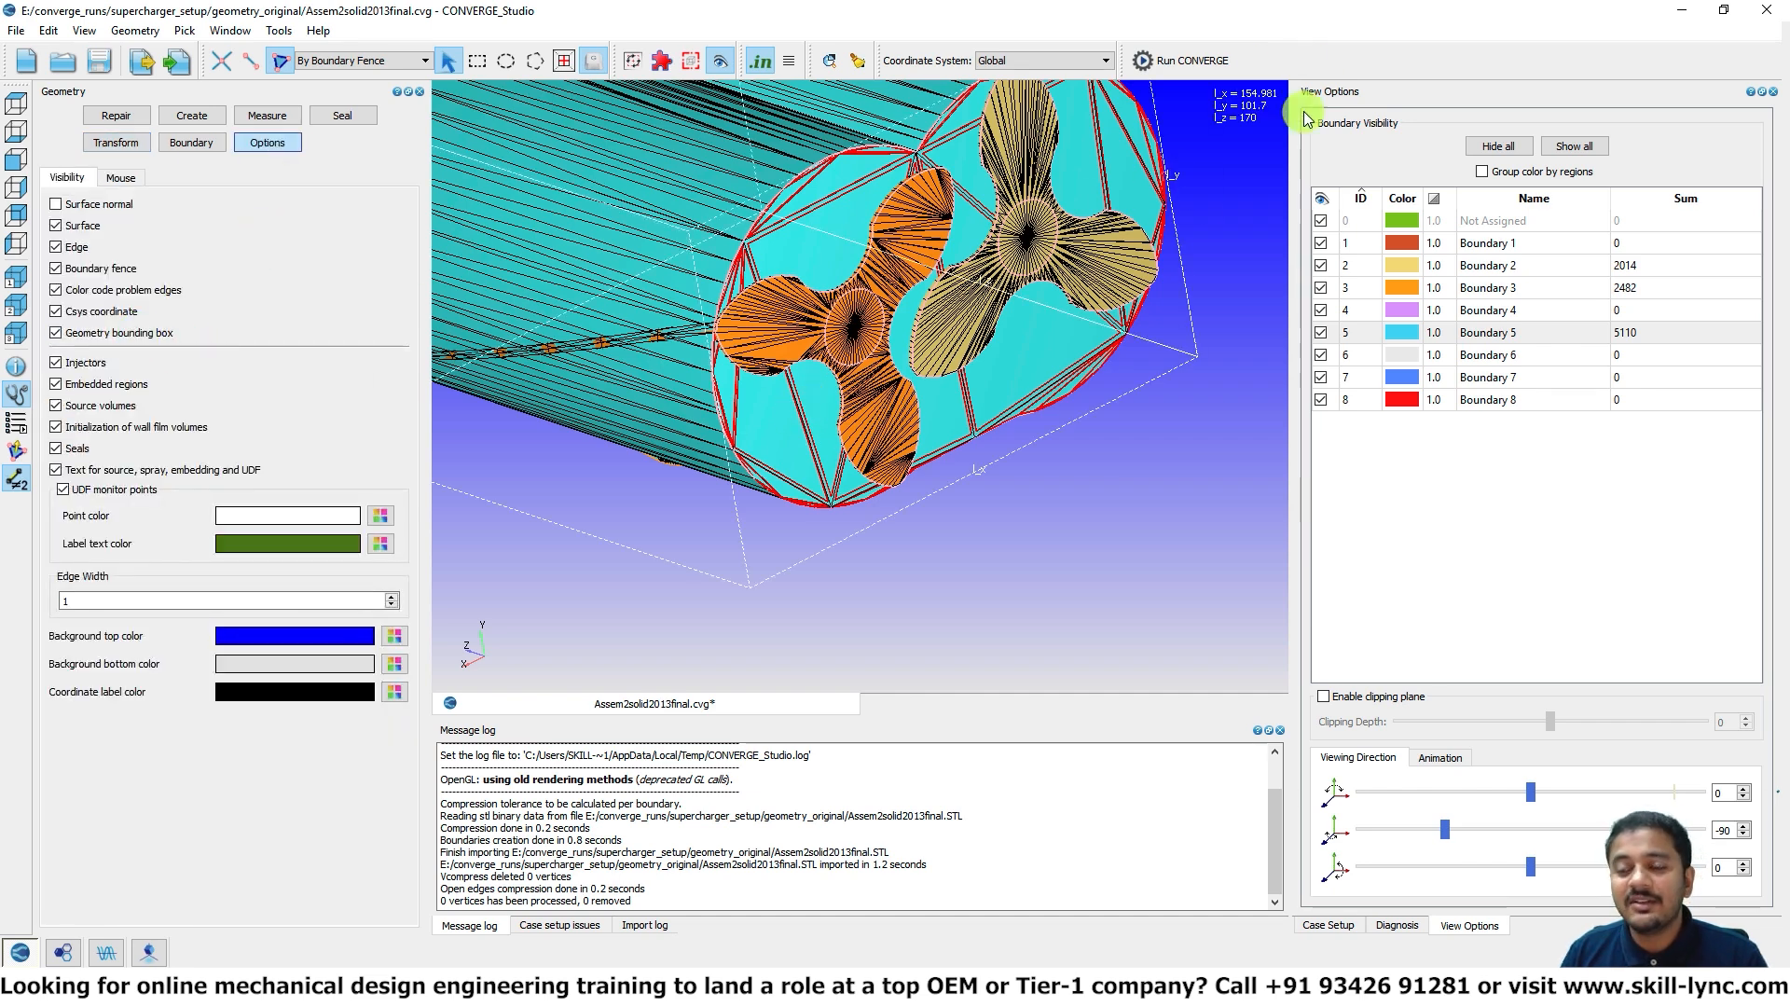
middle_drag(1247, 131, 1264, 210)
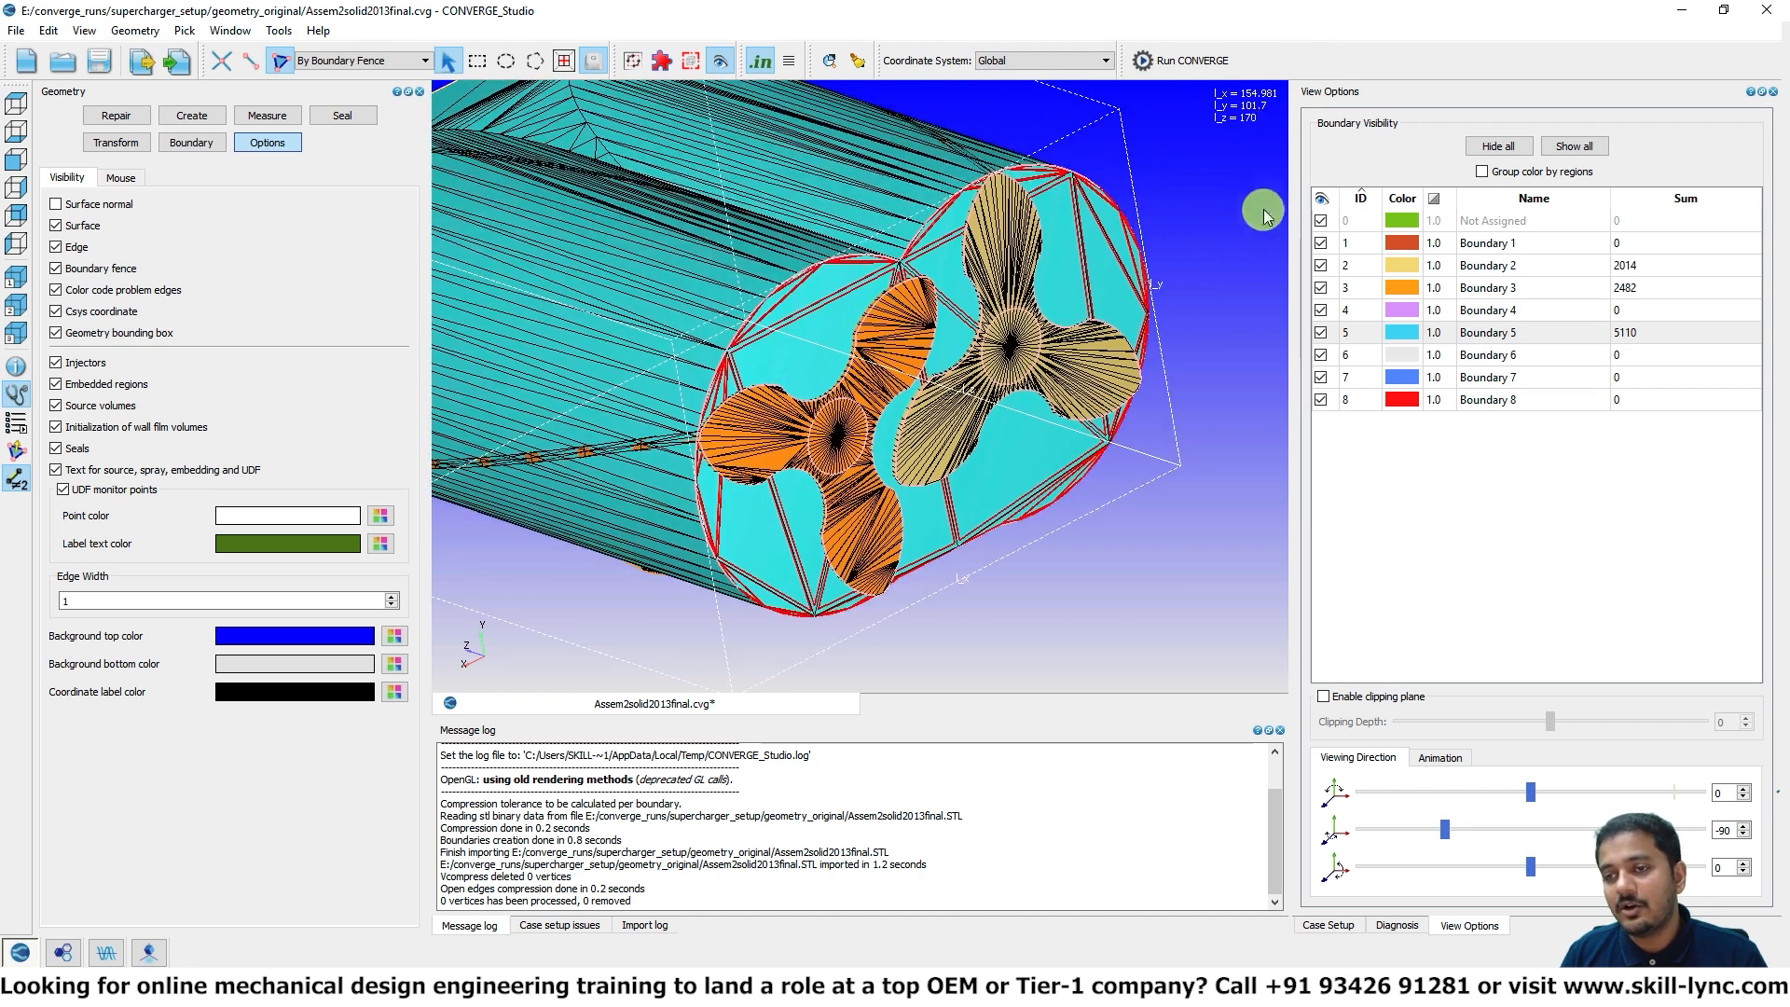
Step: Scale the entire surface by a uniform factor of 0.001 about the origin and bring the rescaled geometry back into view
click(113, 145)
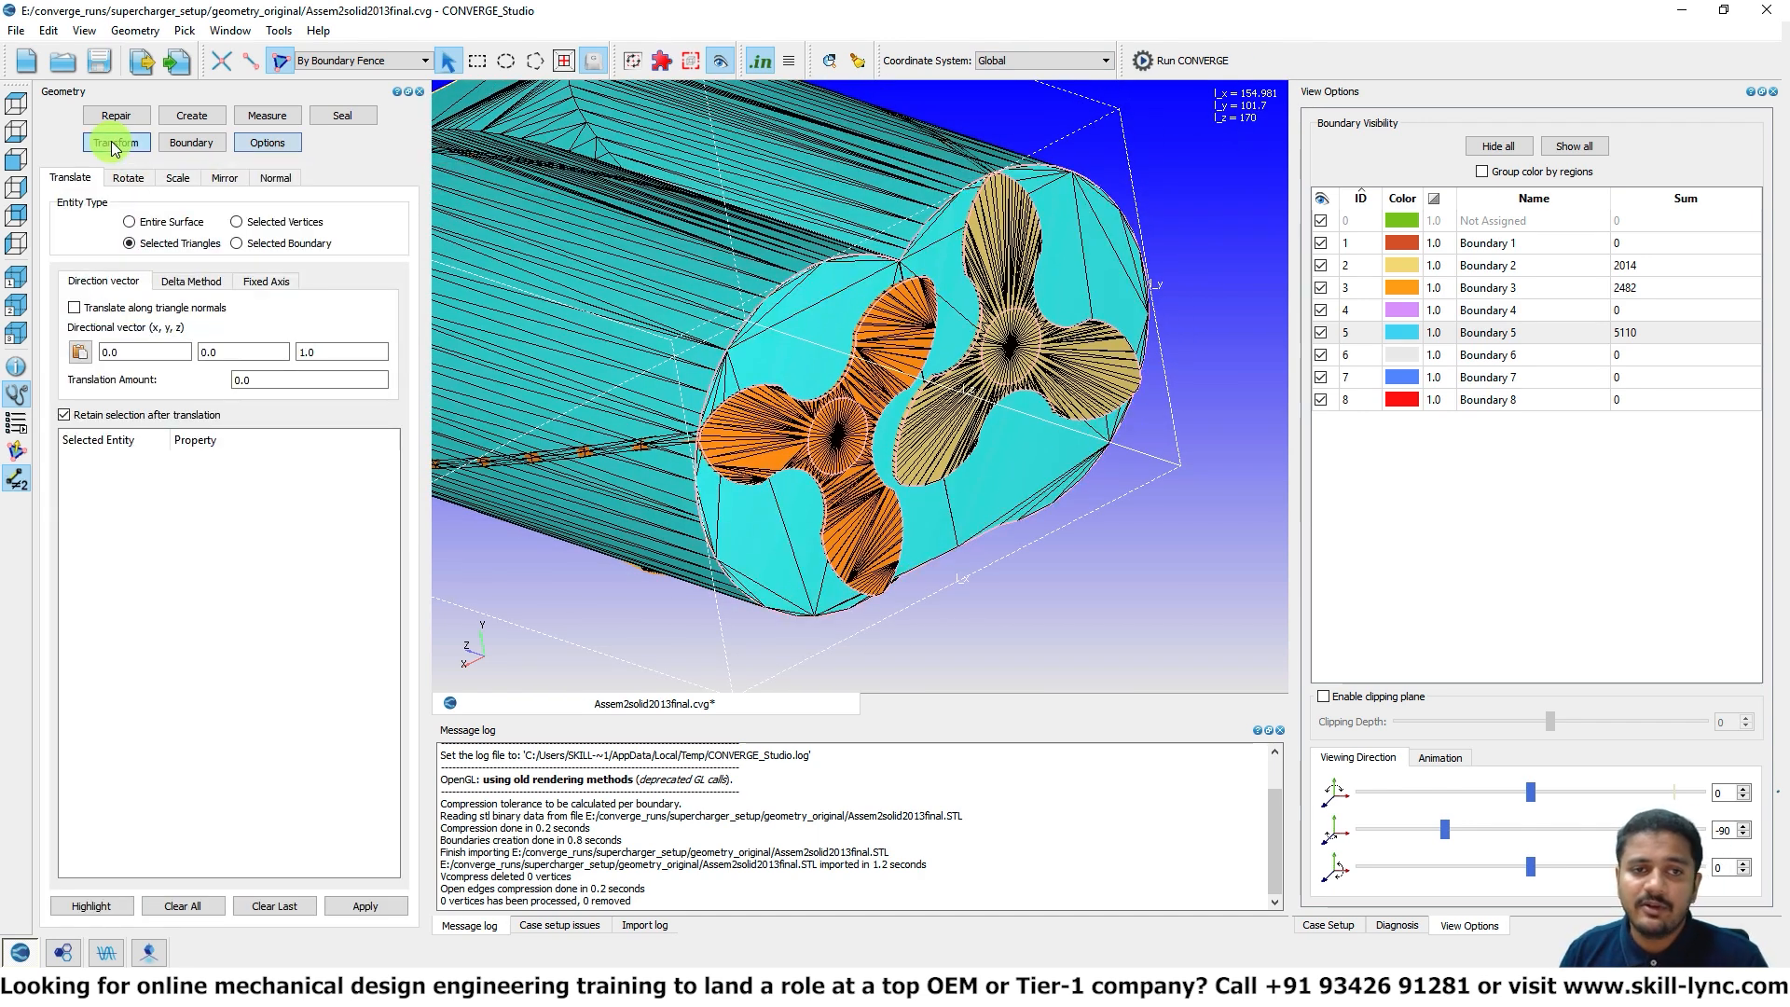
click(177, 174)
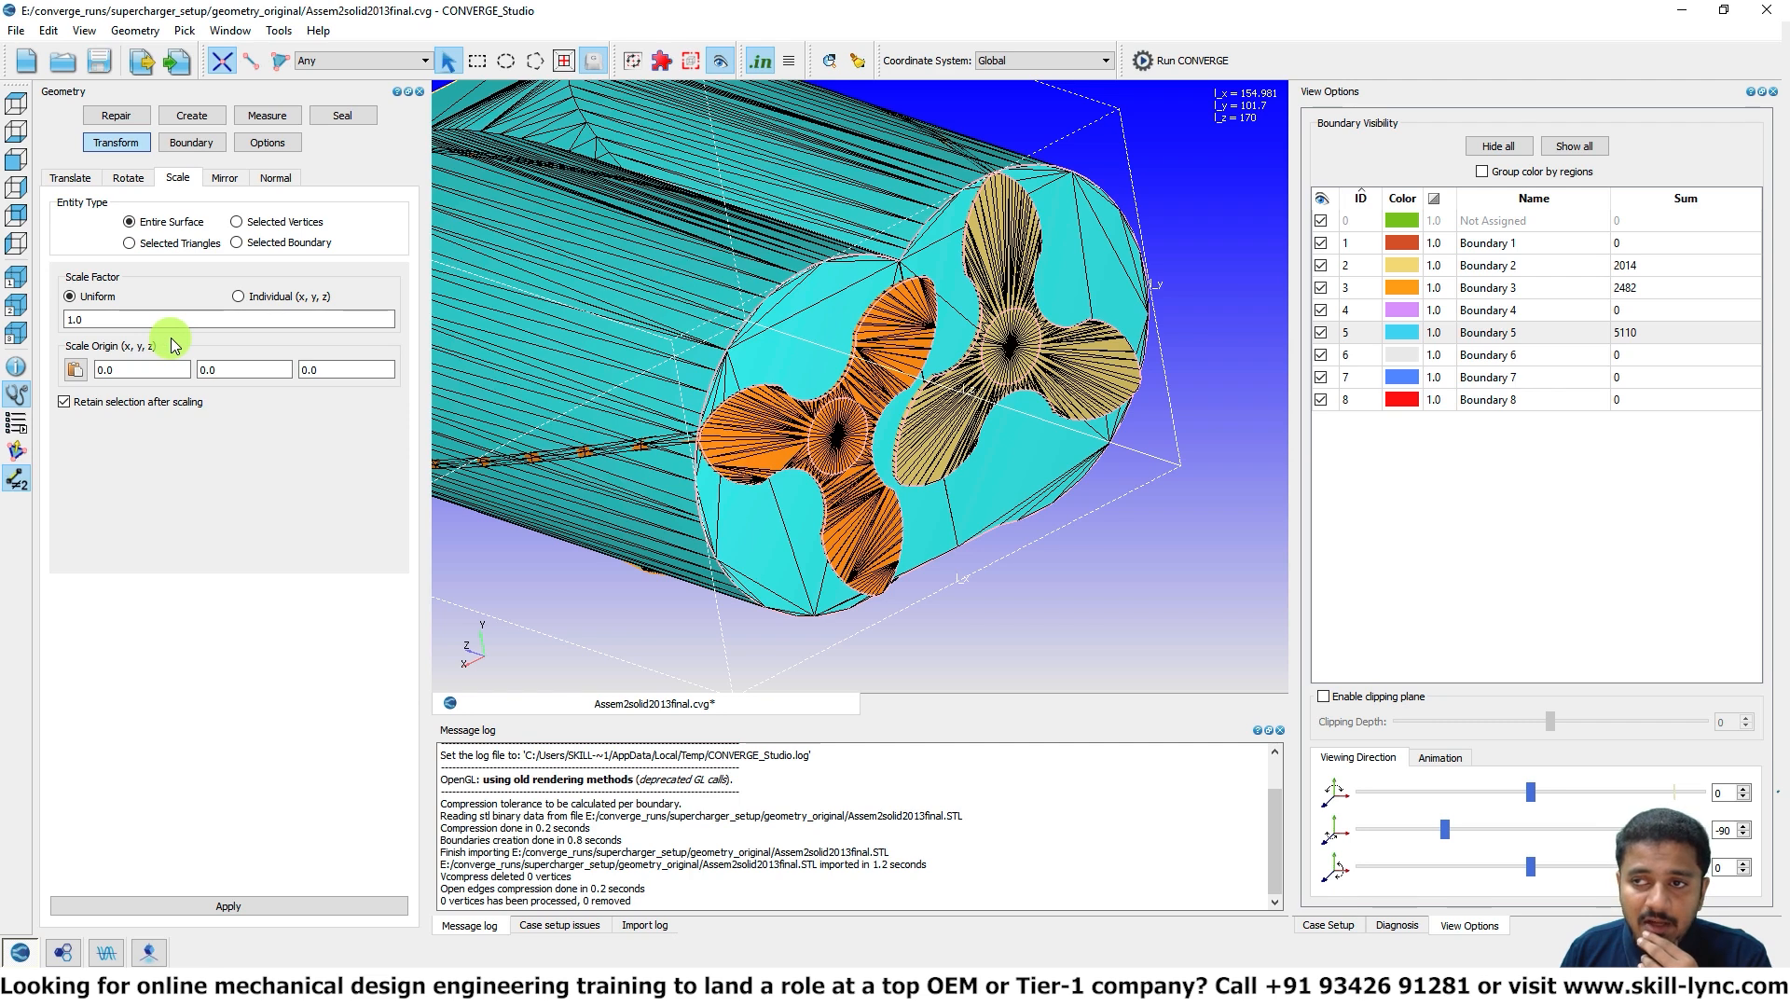
double_click(84, 319)
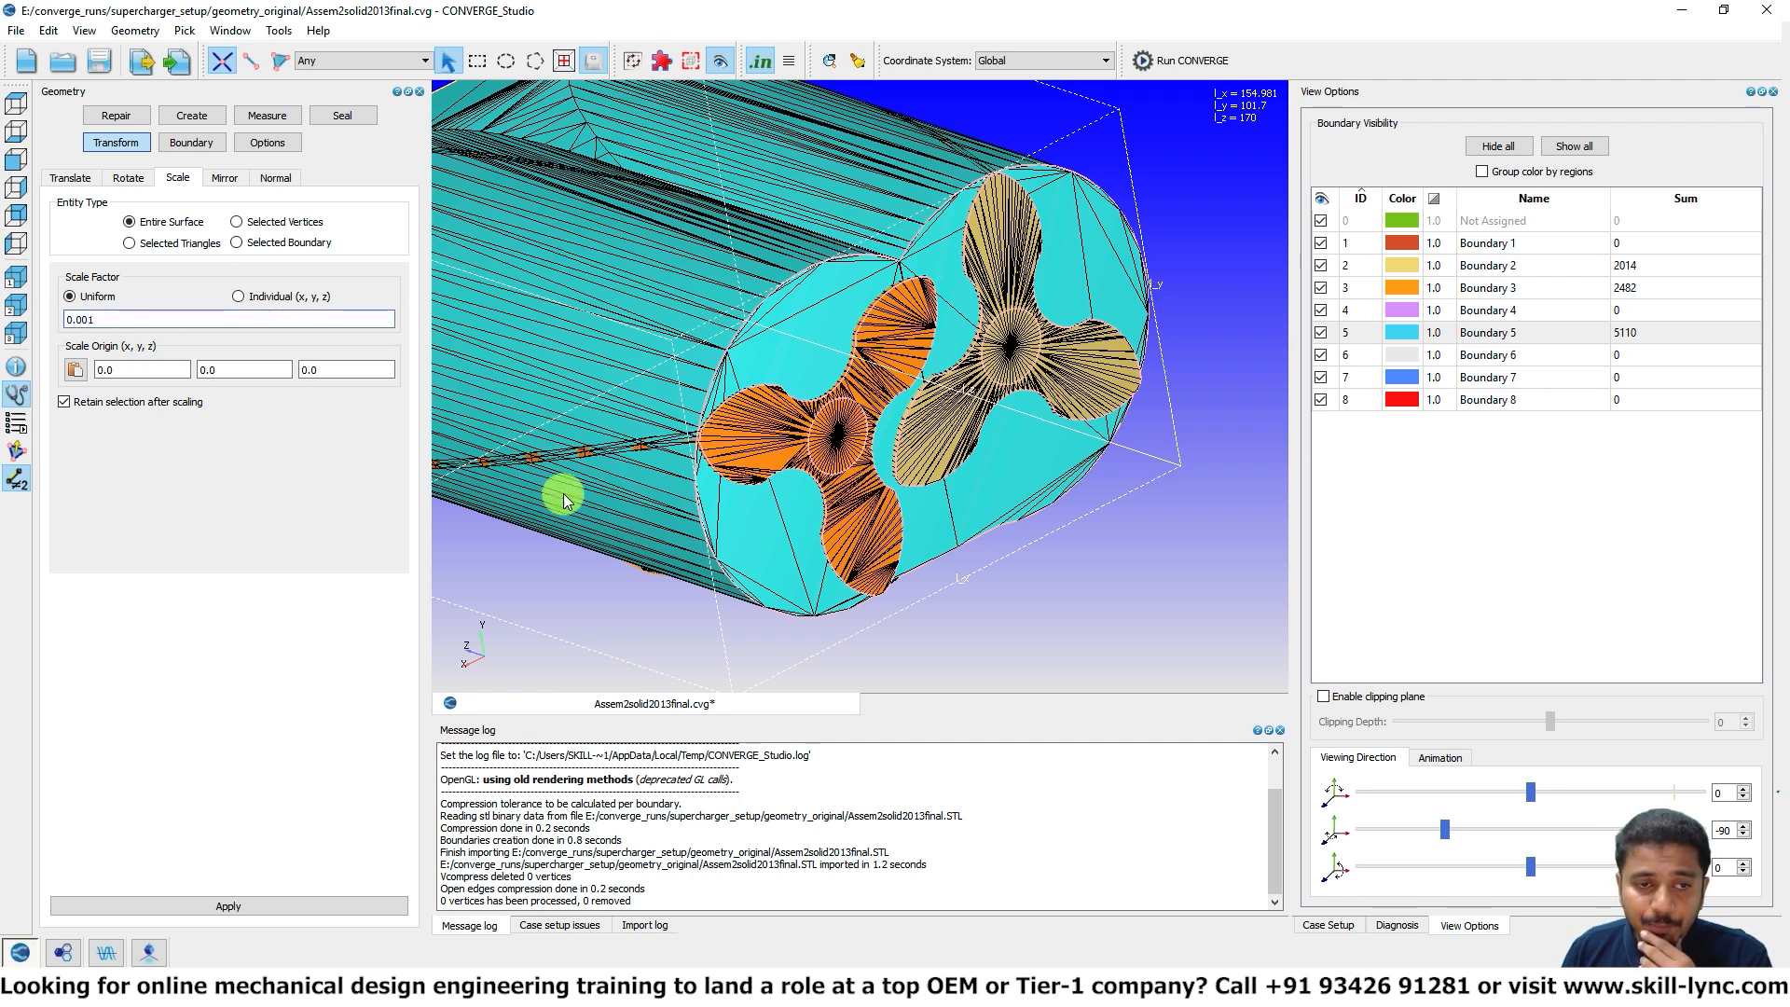
click(315, 906)
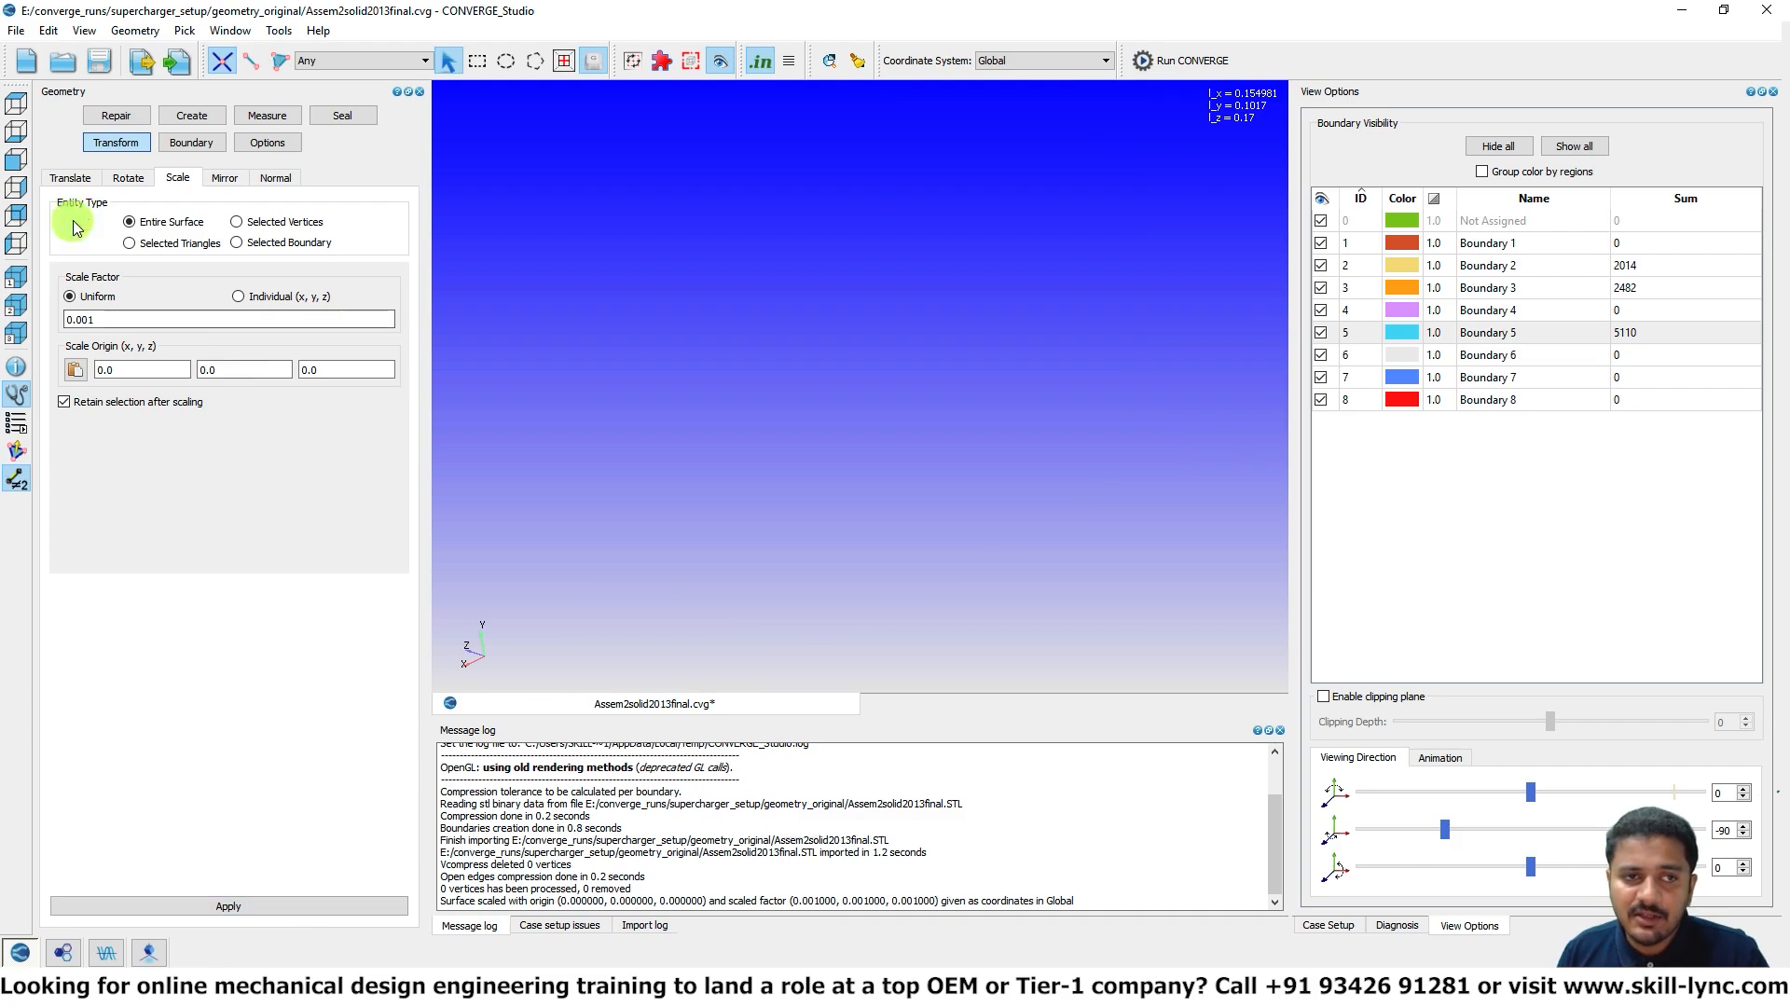
click(15, 158)
click(16, 102)
drag(724, 245, 812, 245)
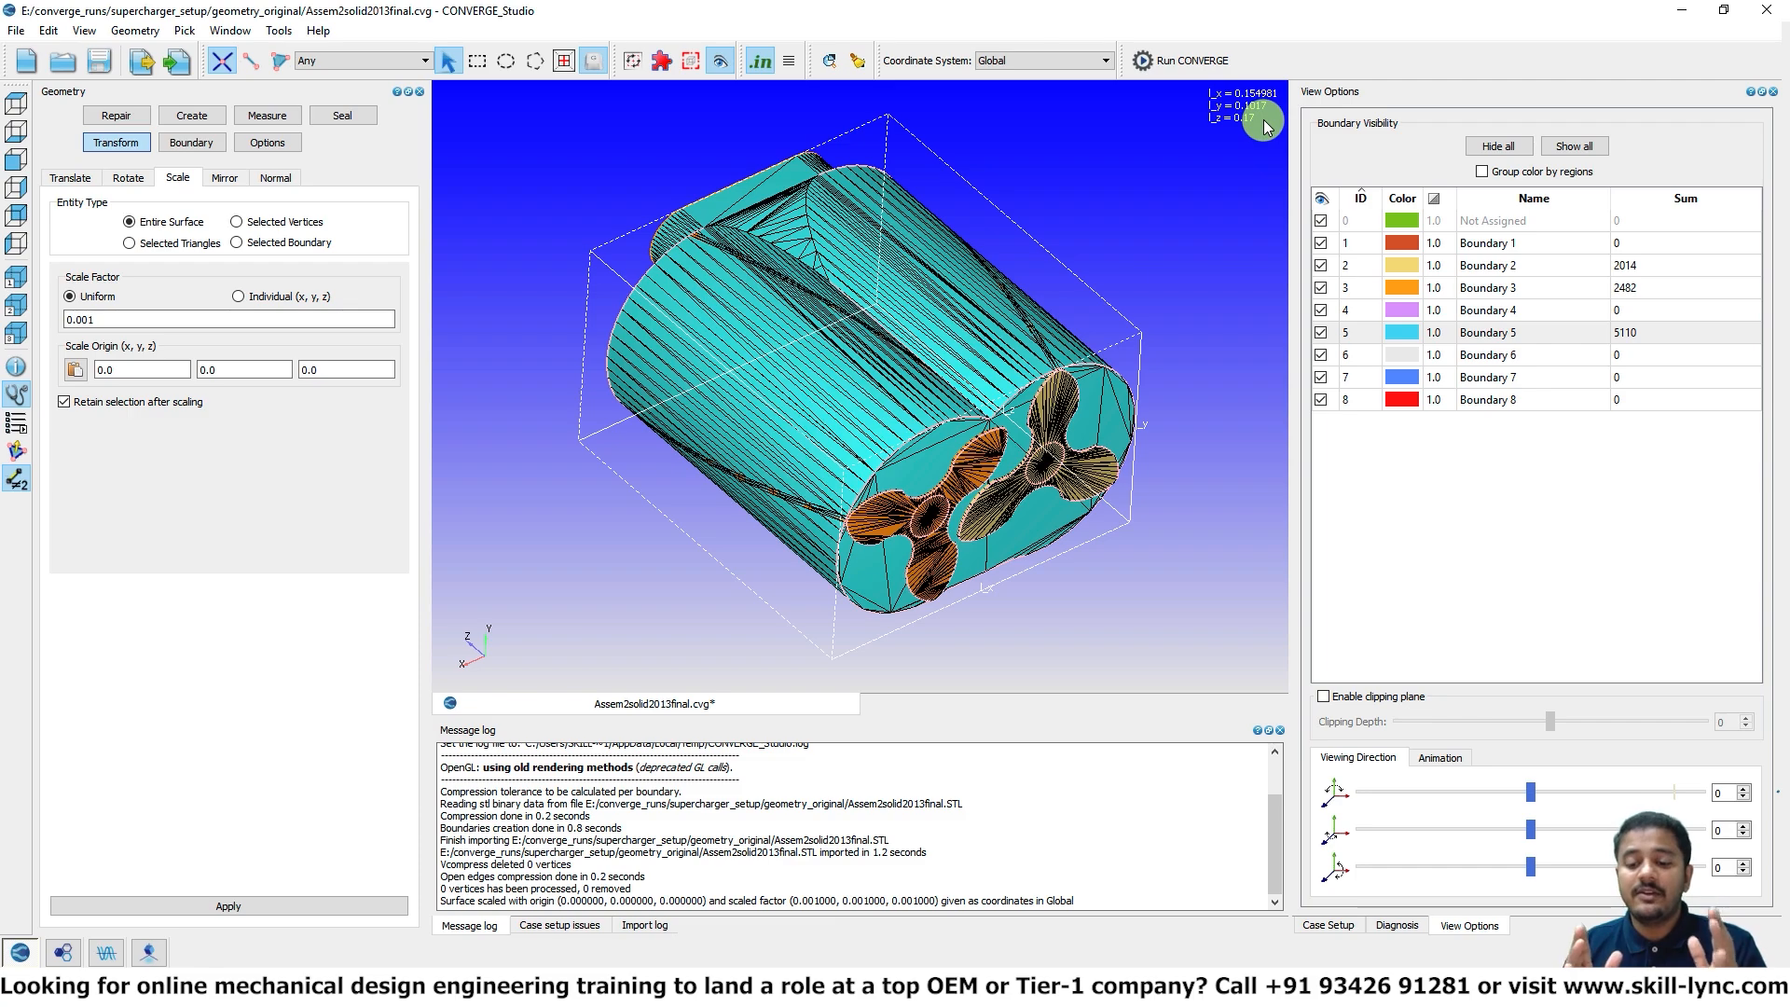
Step: Select all triangles of the chamber end face flush with the rotor ends by boundary fence for translation
drag(927, 439, 919, 383)
scroll(931, 463, up, 5)
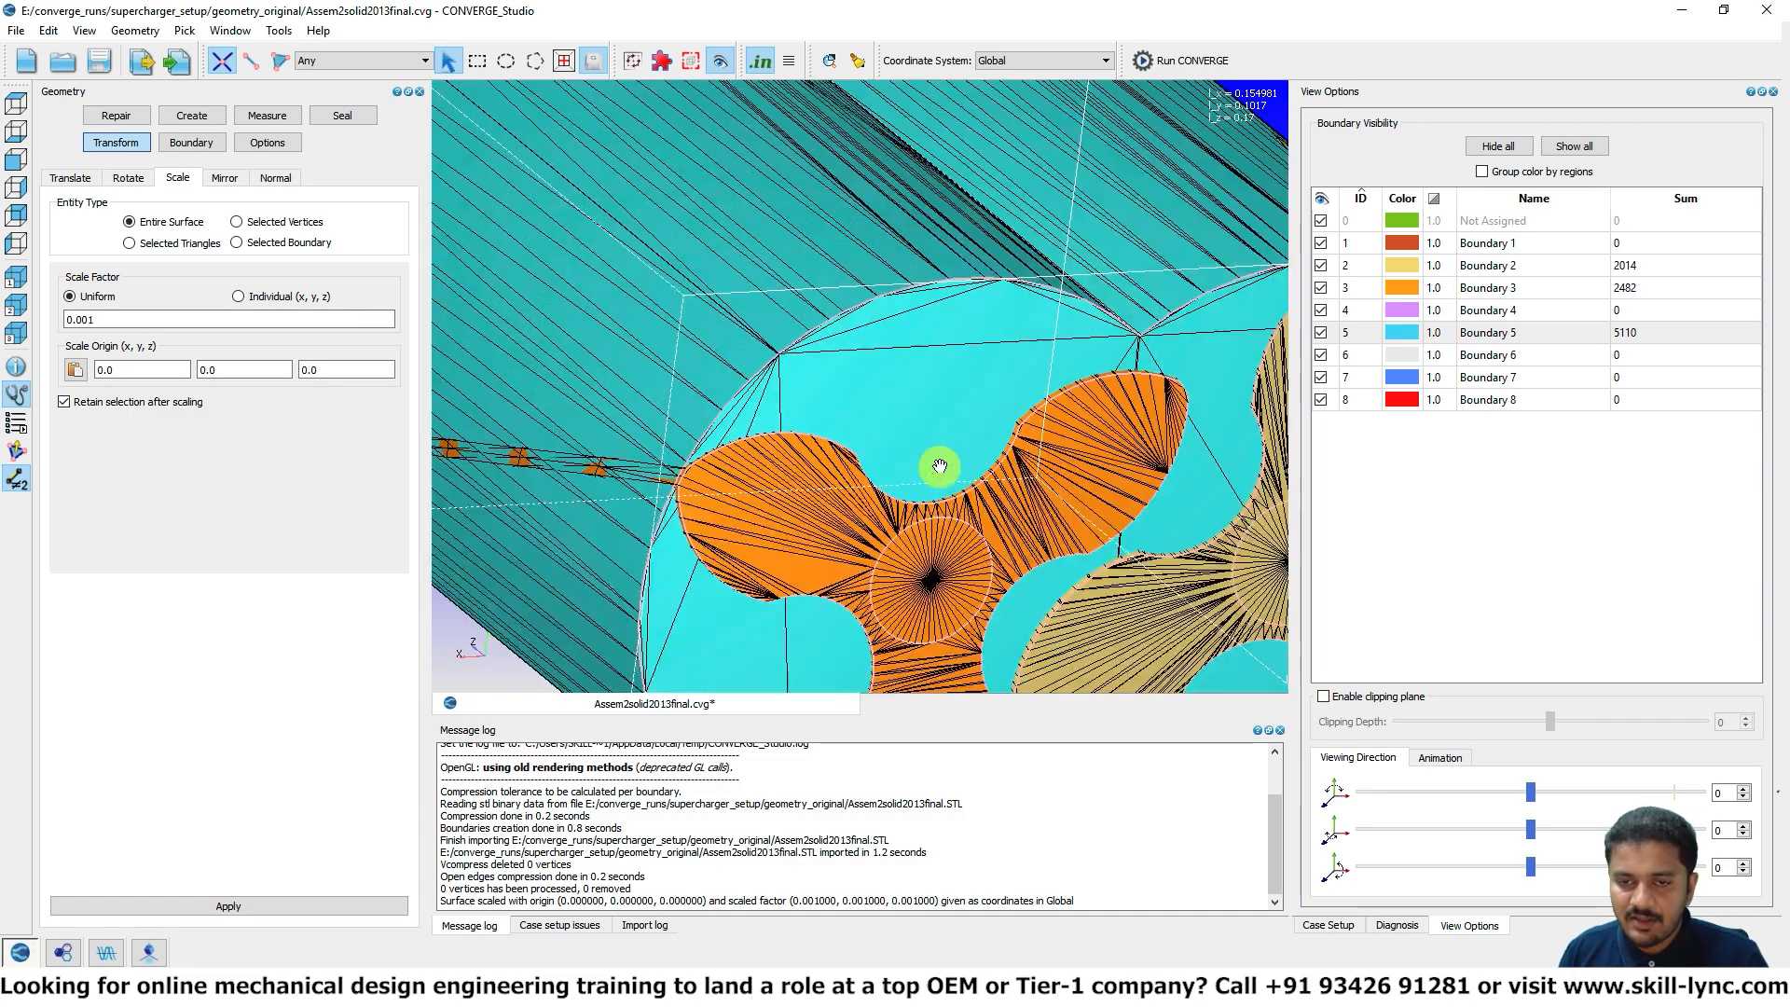
scroll(933, 463, down, 5)
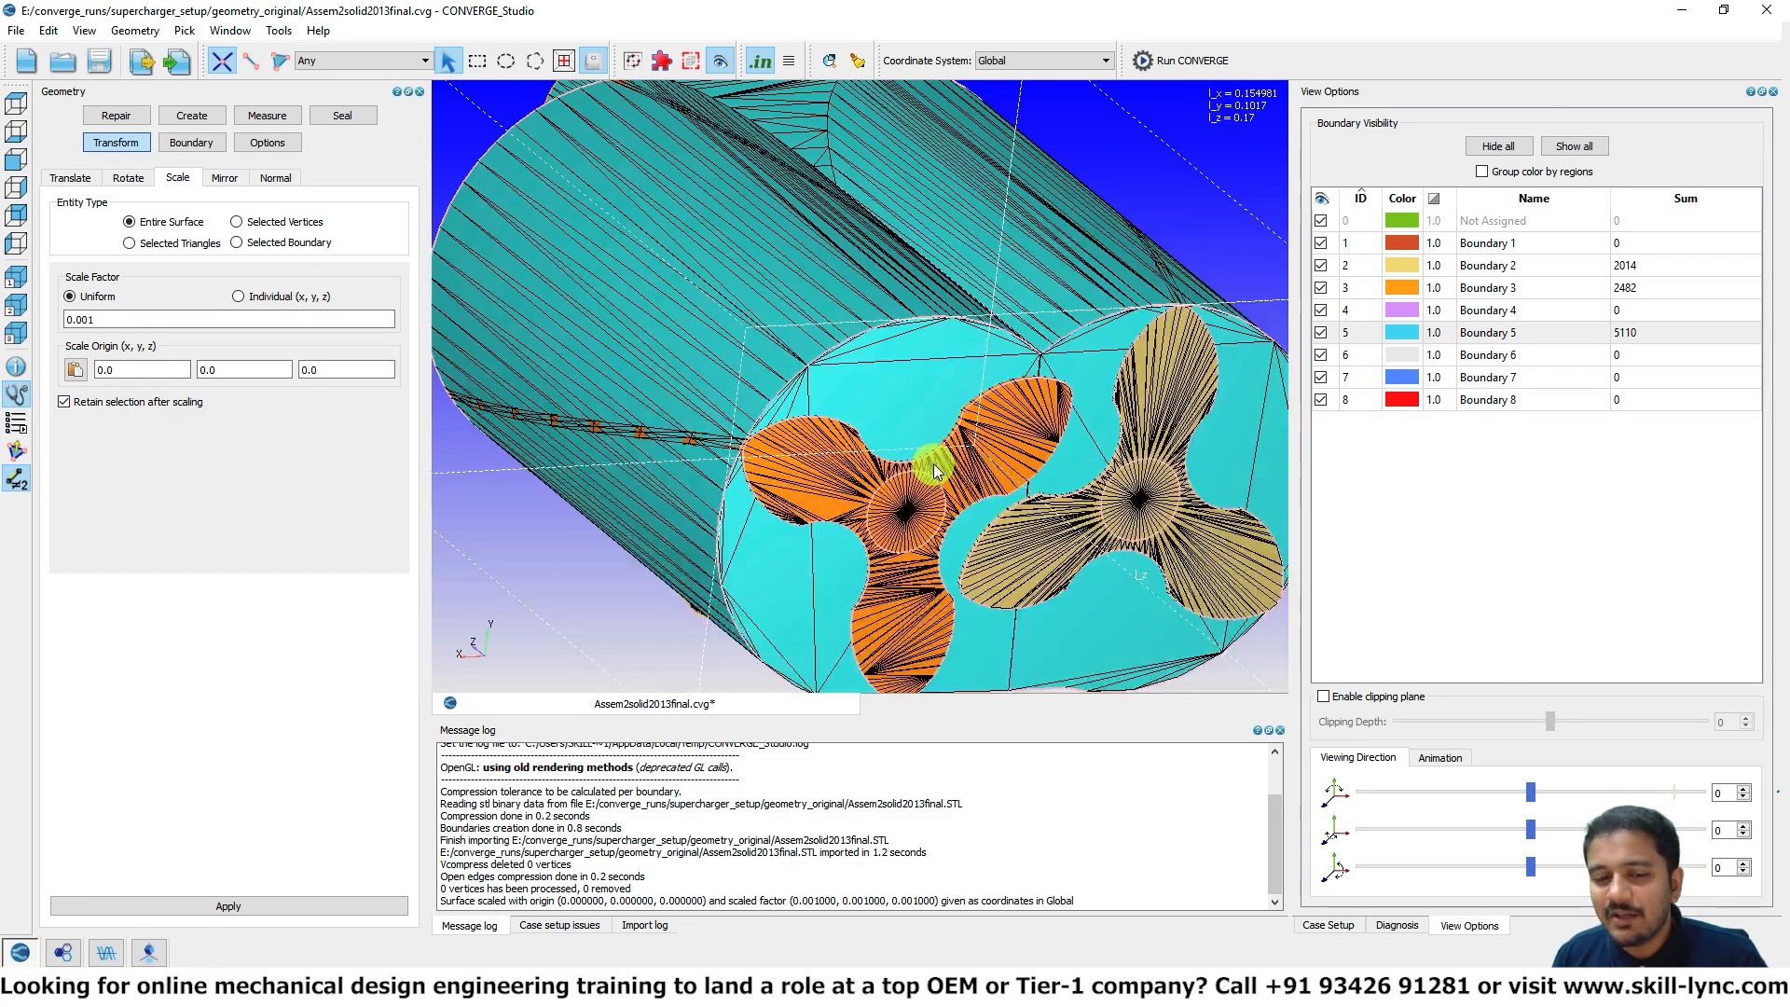
drag(935, 447, 959, 327)
scroll(966, 395, up, 3)
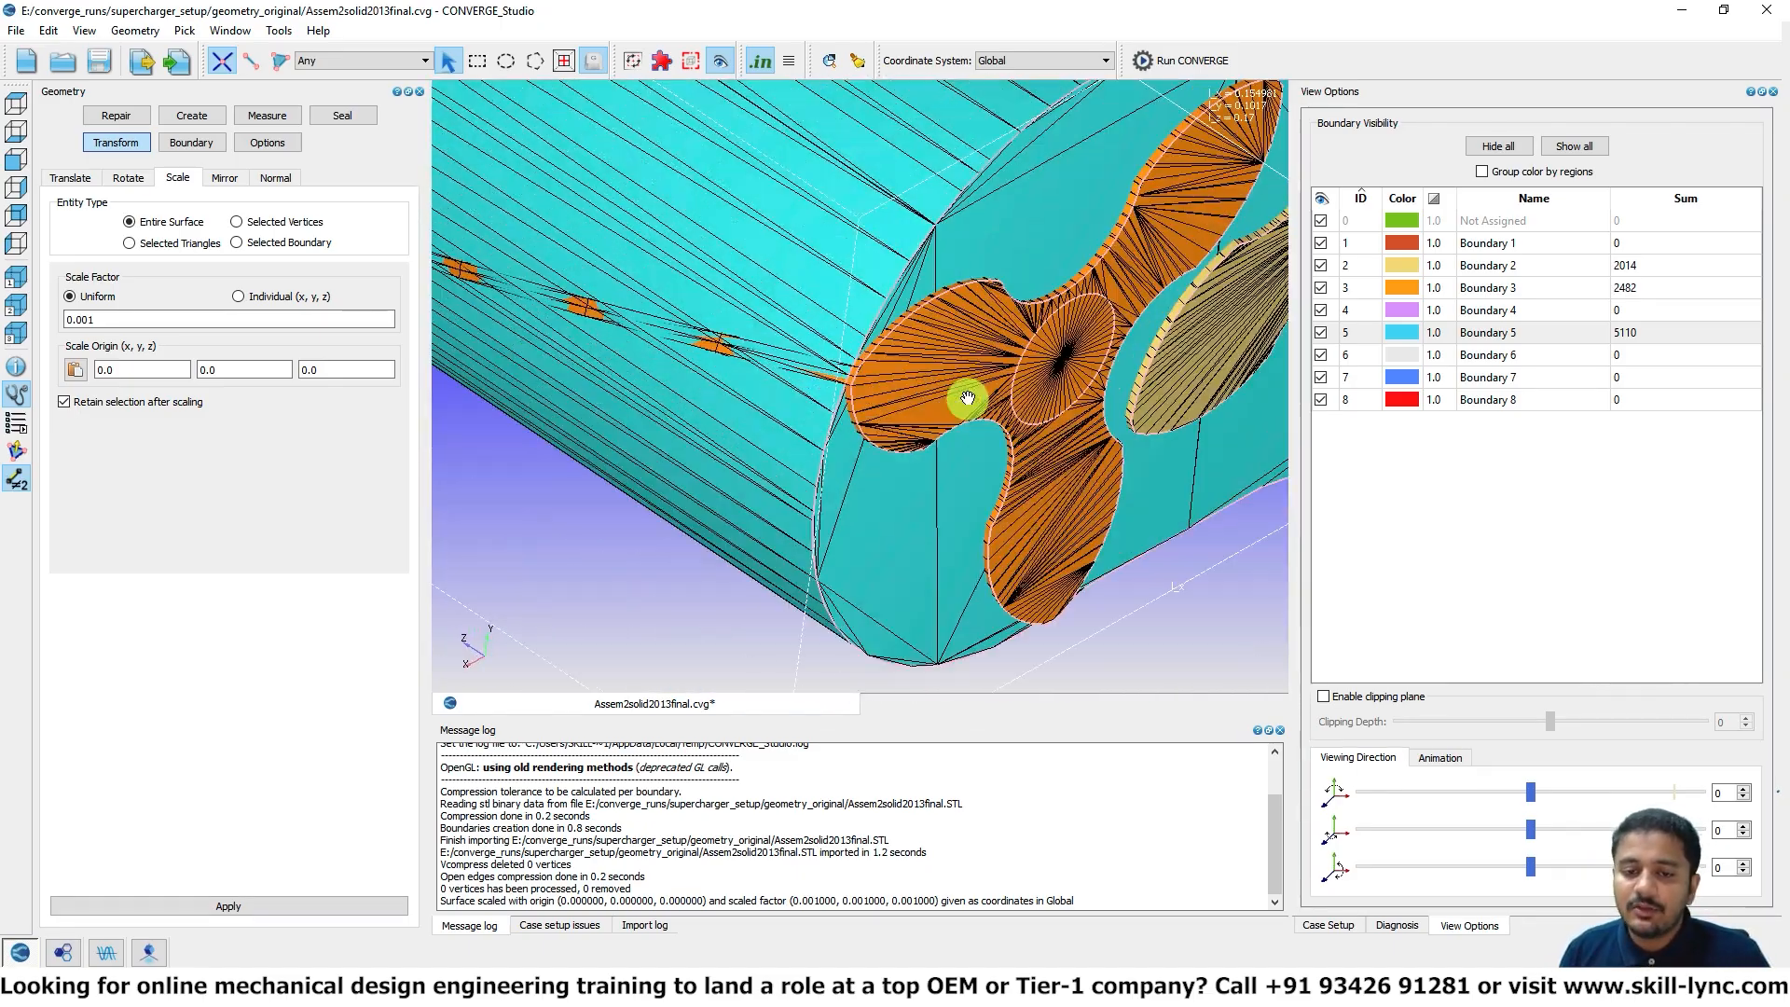
click(73, 177)
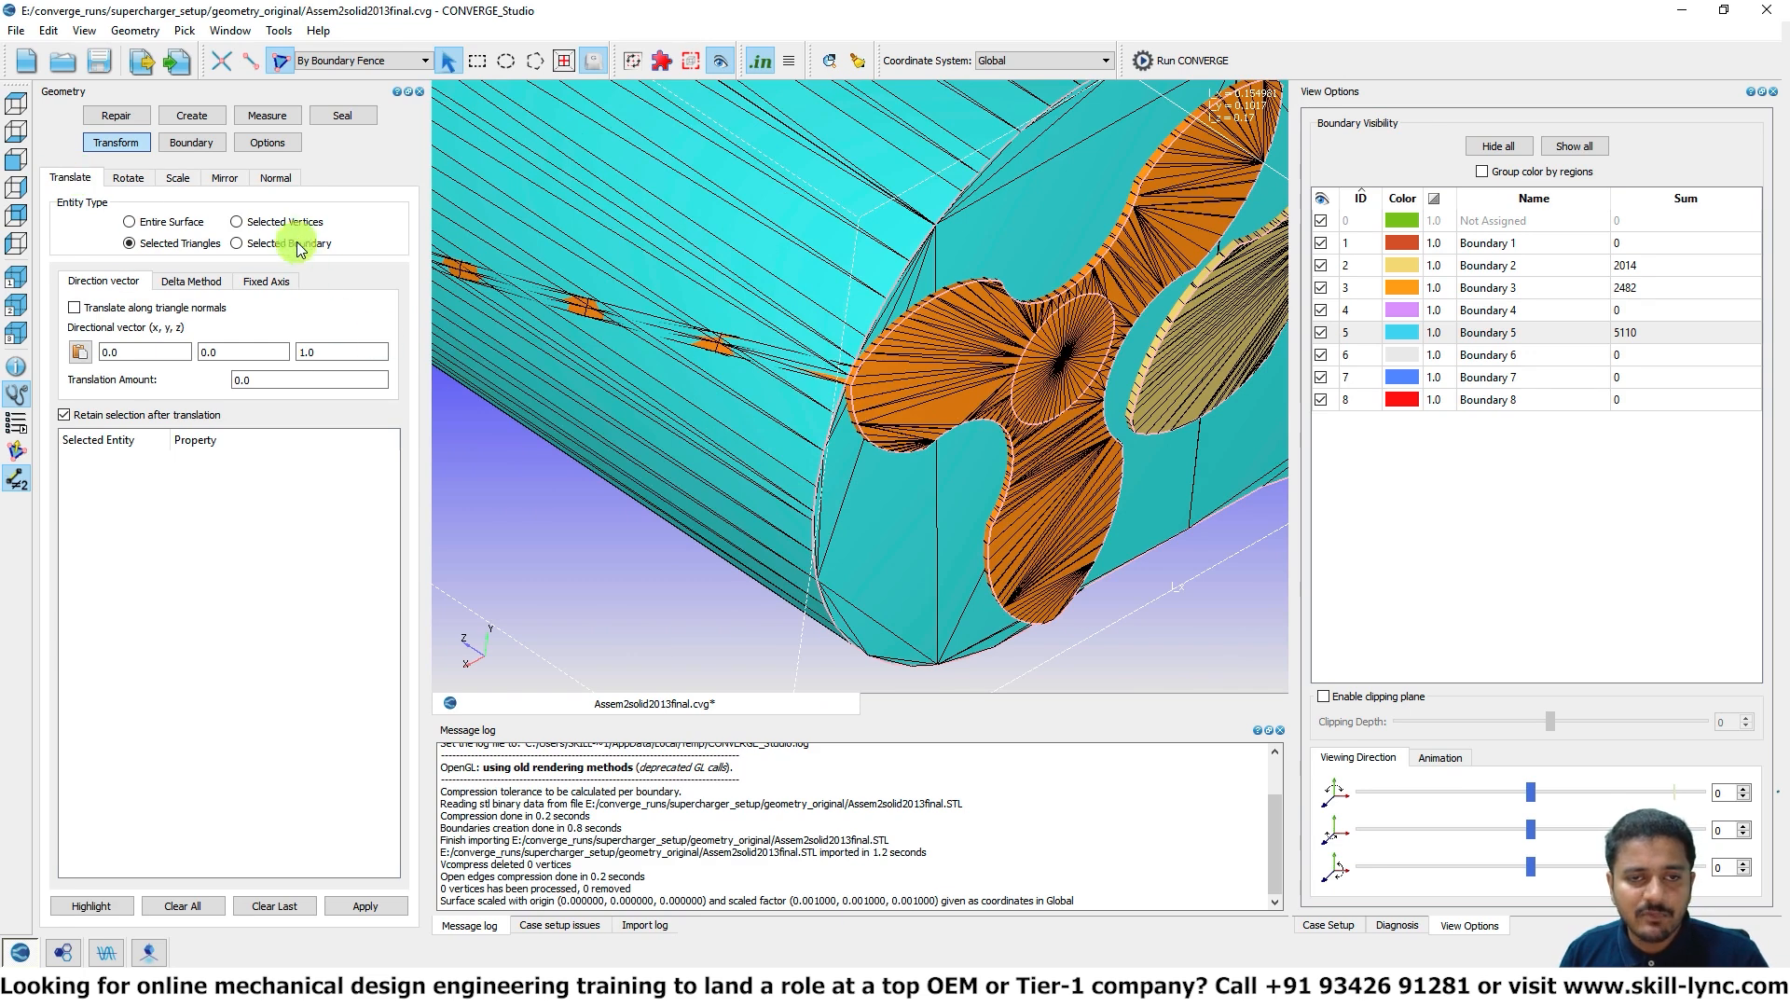
click(965, 557)
scroll(965, 554, down, 3)
middle_drag(992, 525, 953, 514)
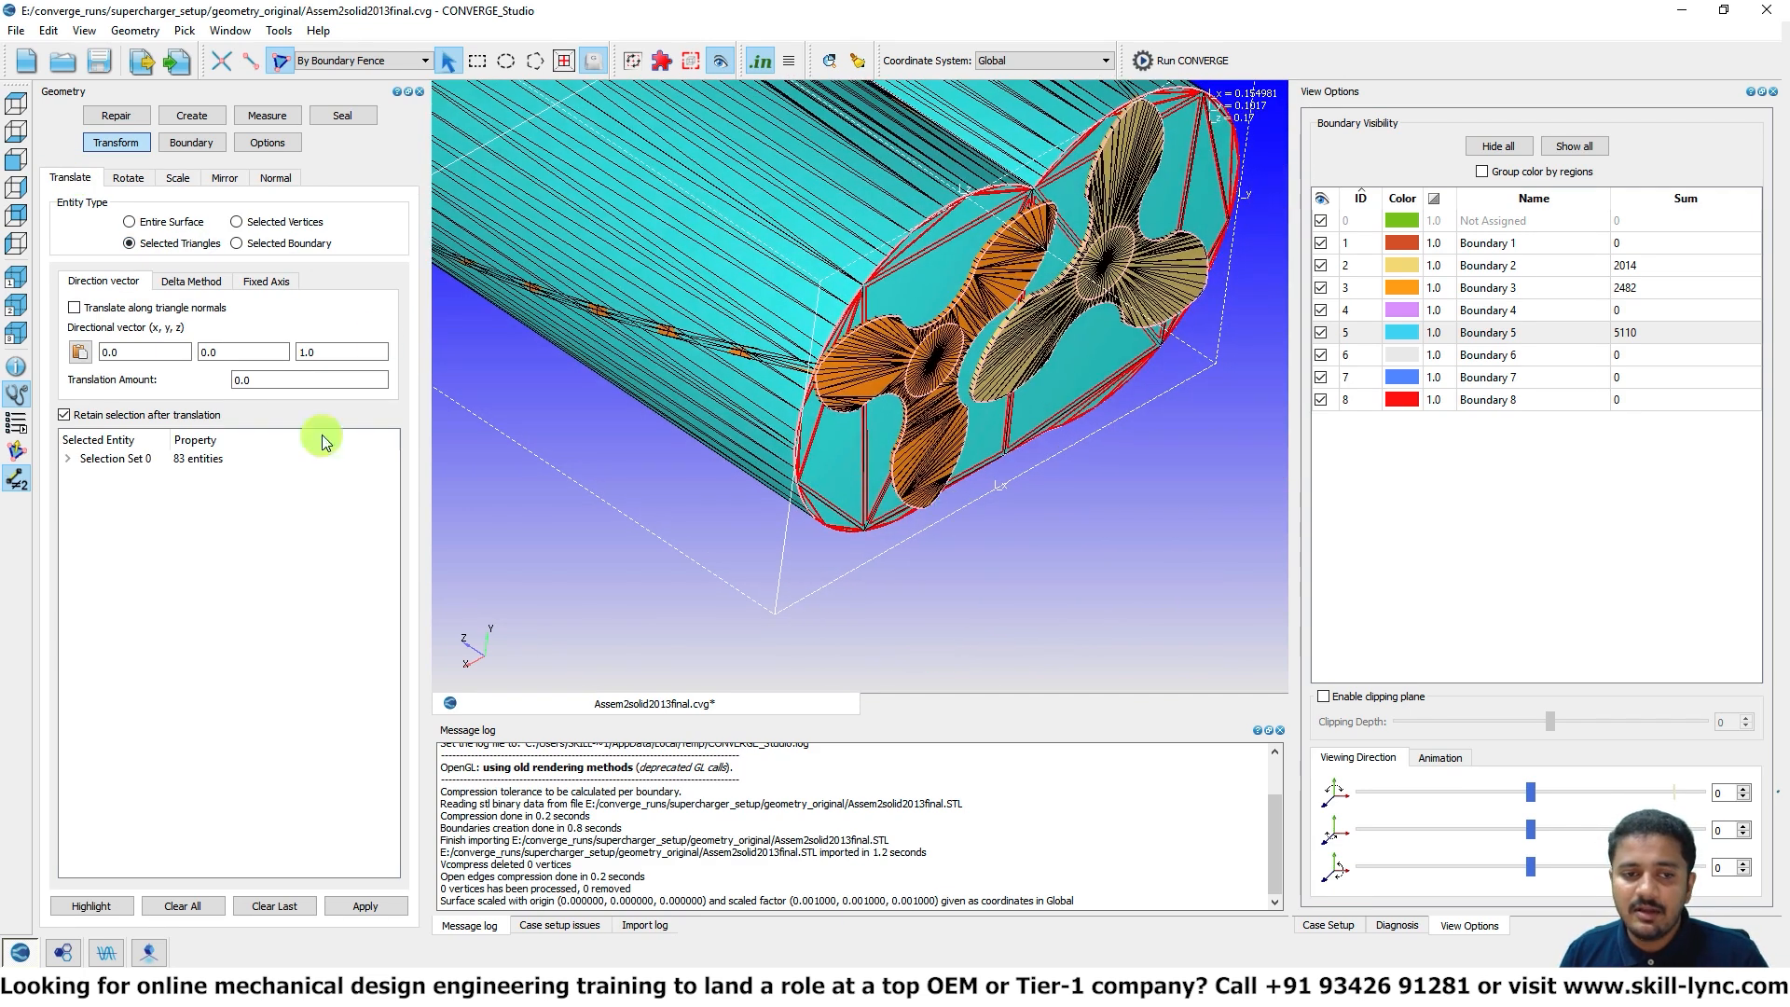
Step: Translate the selected end face by 0.001 along the direction vector (0, 0, -1)
click(327, 352)
scroll(830, 421, up, 4)
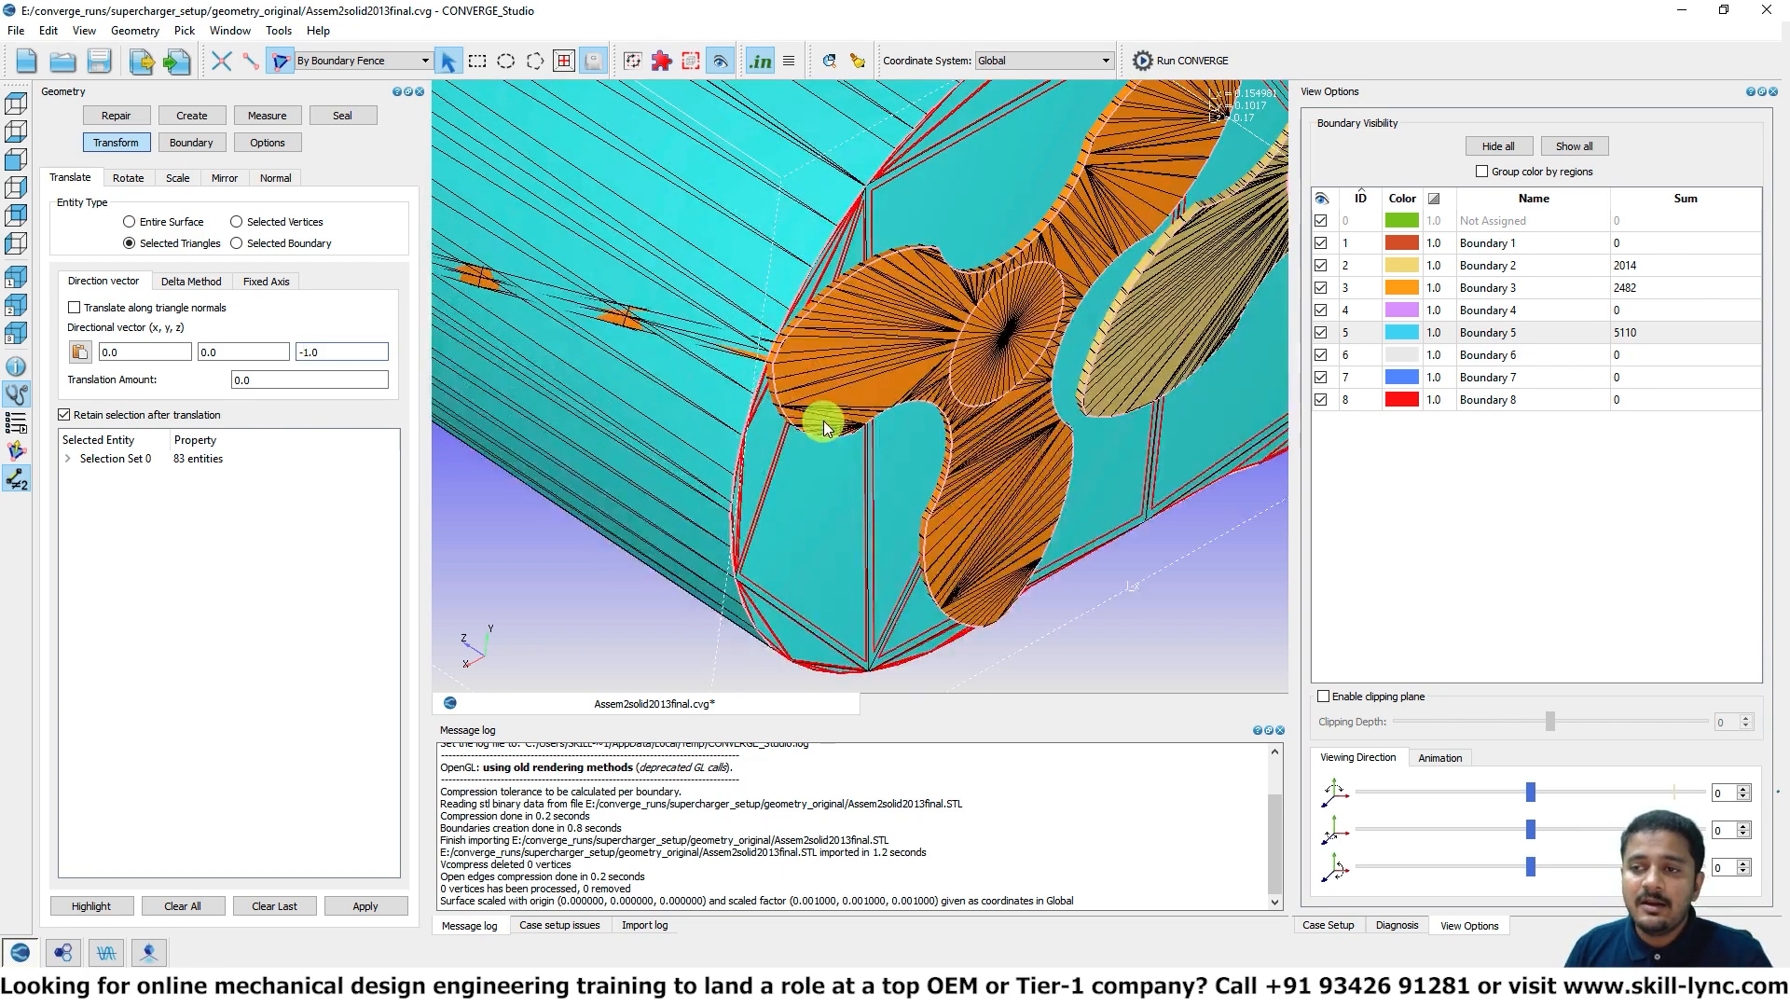
scroll(823, 424, up, 2)
click(274, 381)
text(01)
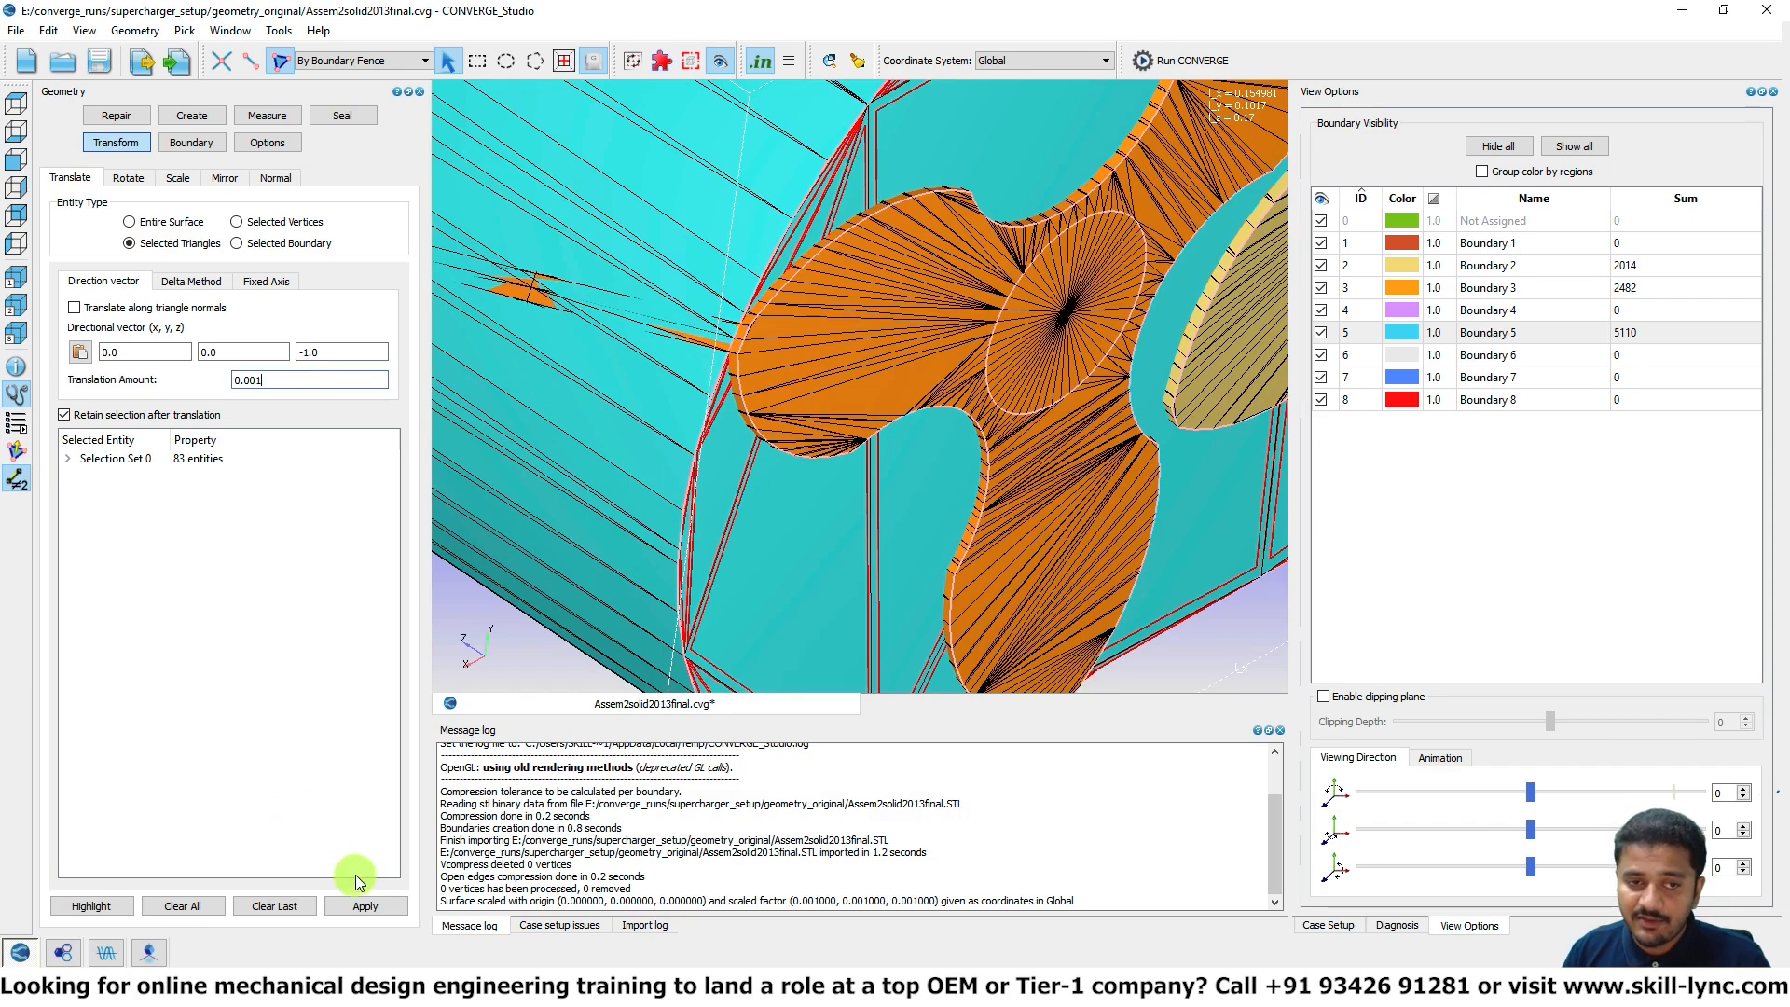
click(364, 913)
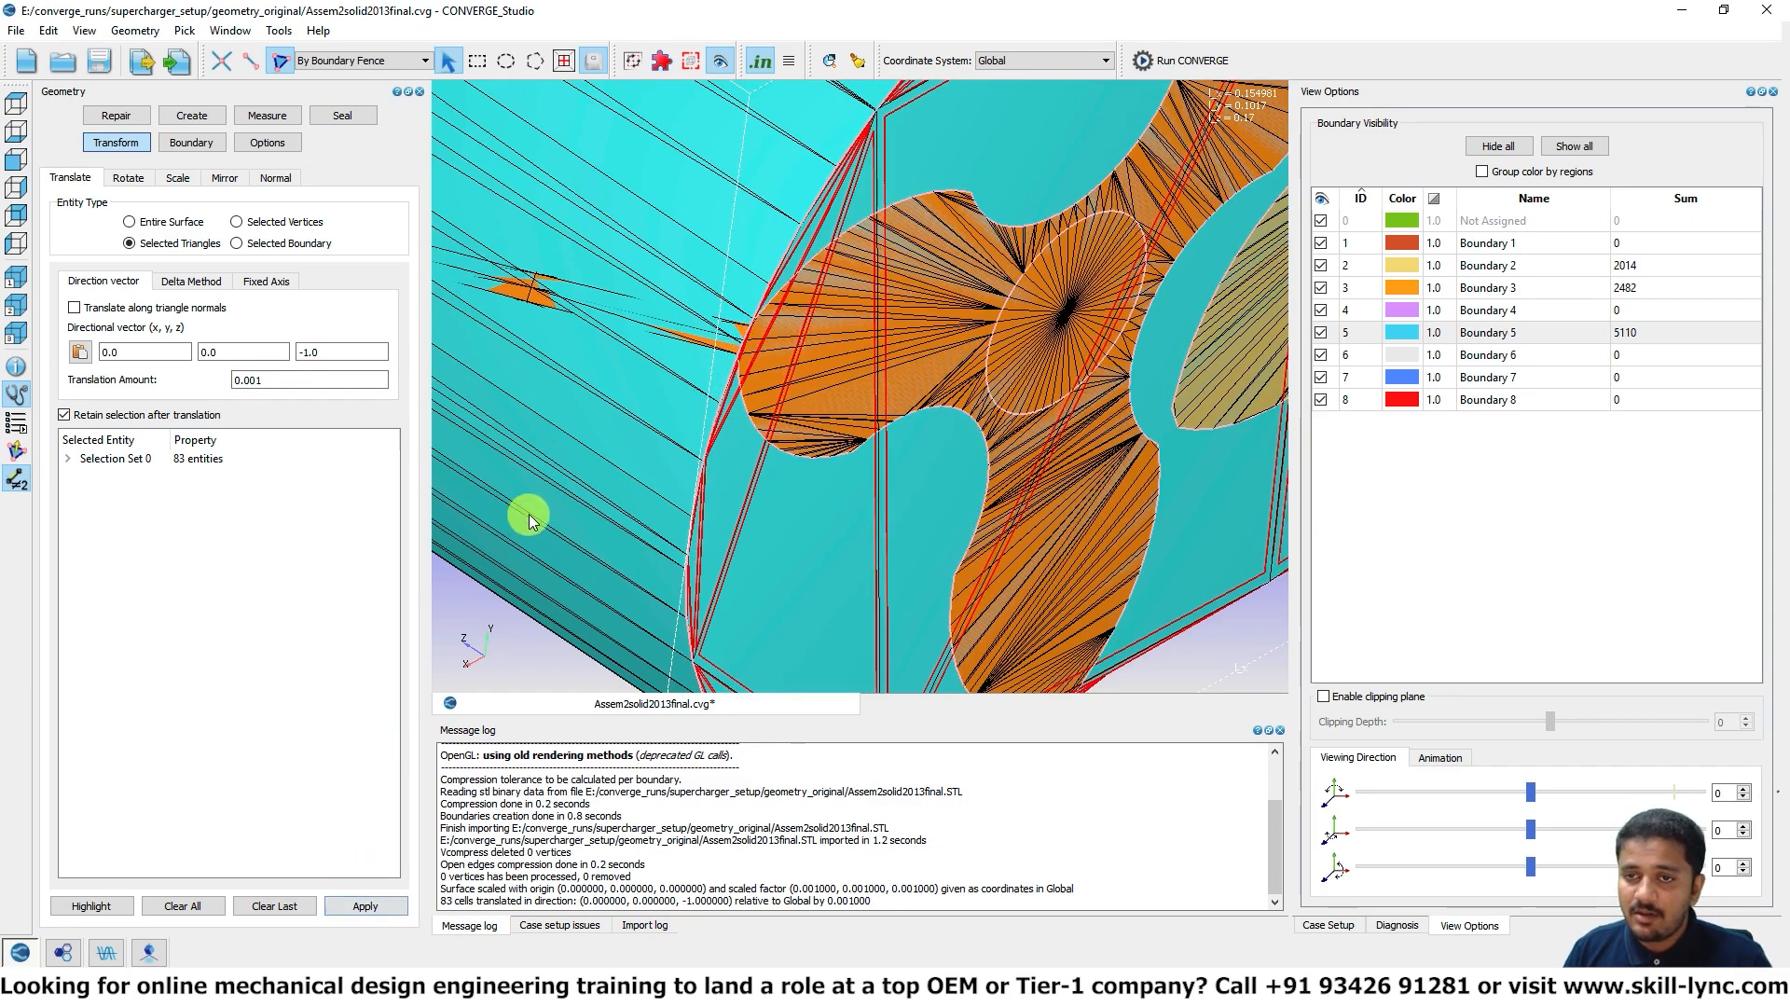
Step: Move the same end face outward by another 0.001 in the negative z direction
scroll(529, 513, down, 5)
drag(632, 350, 683, 364)
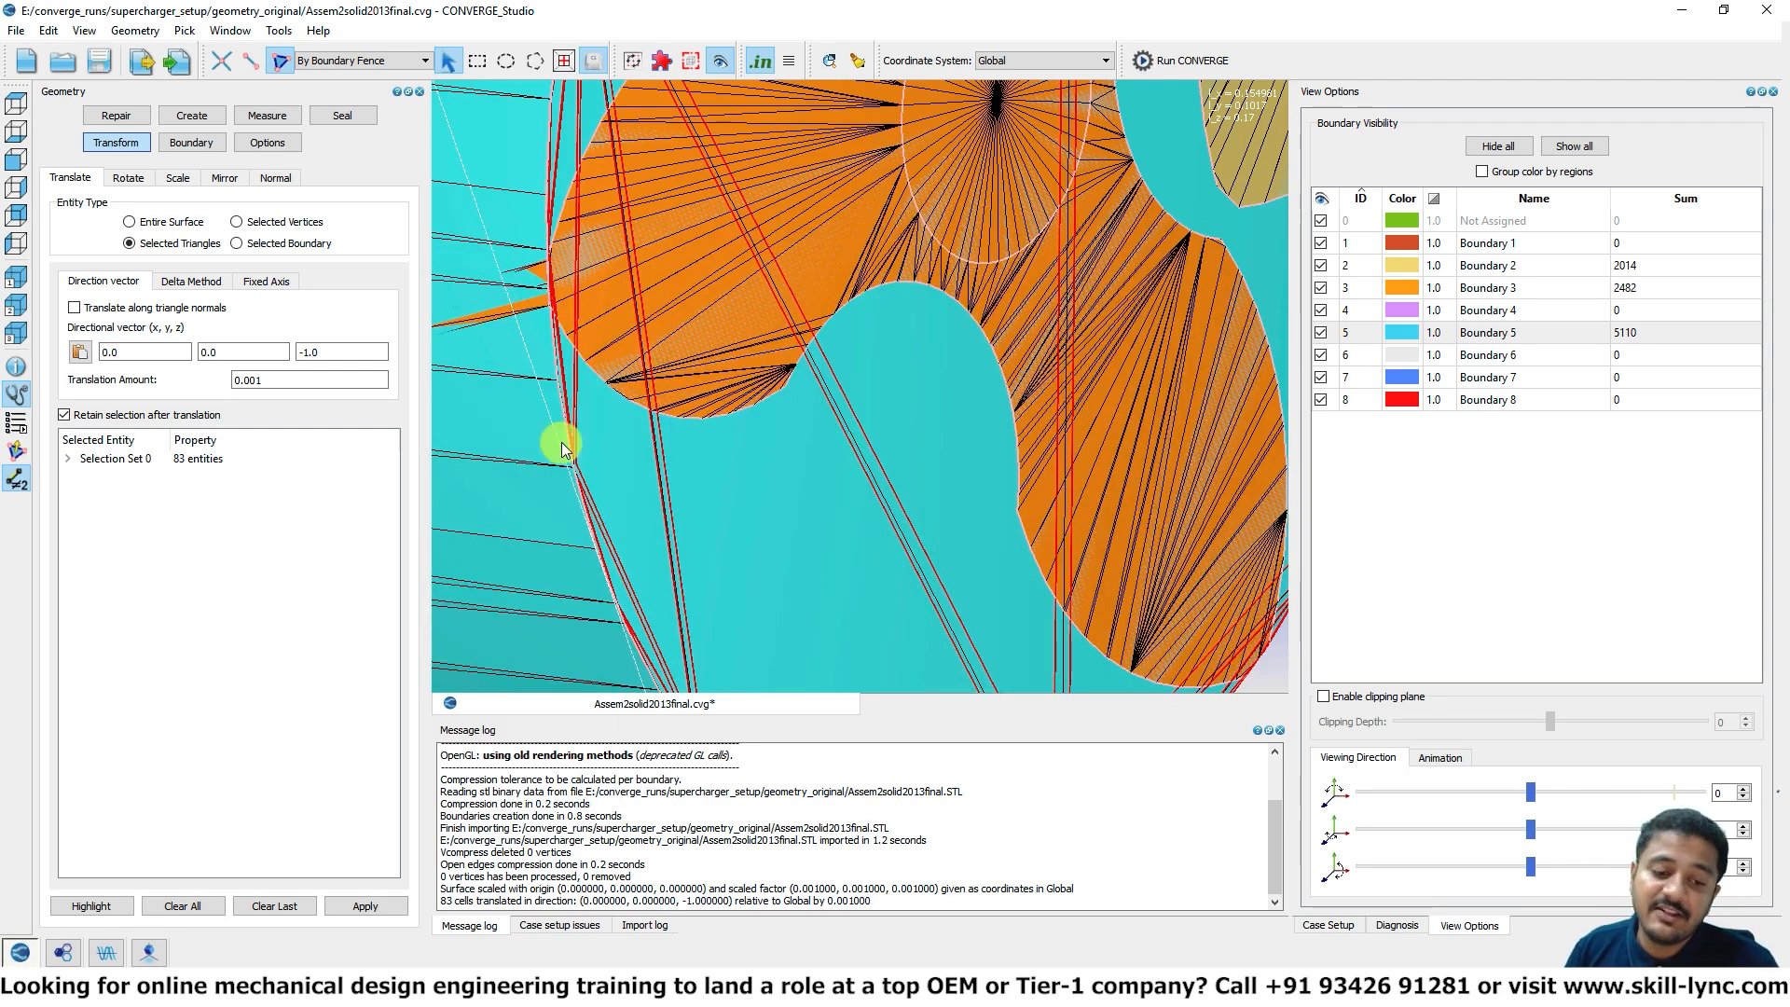
click(364, 906)
drag(740, 367, 531, 283)
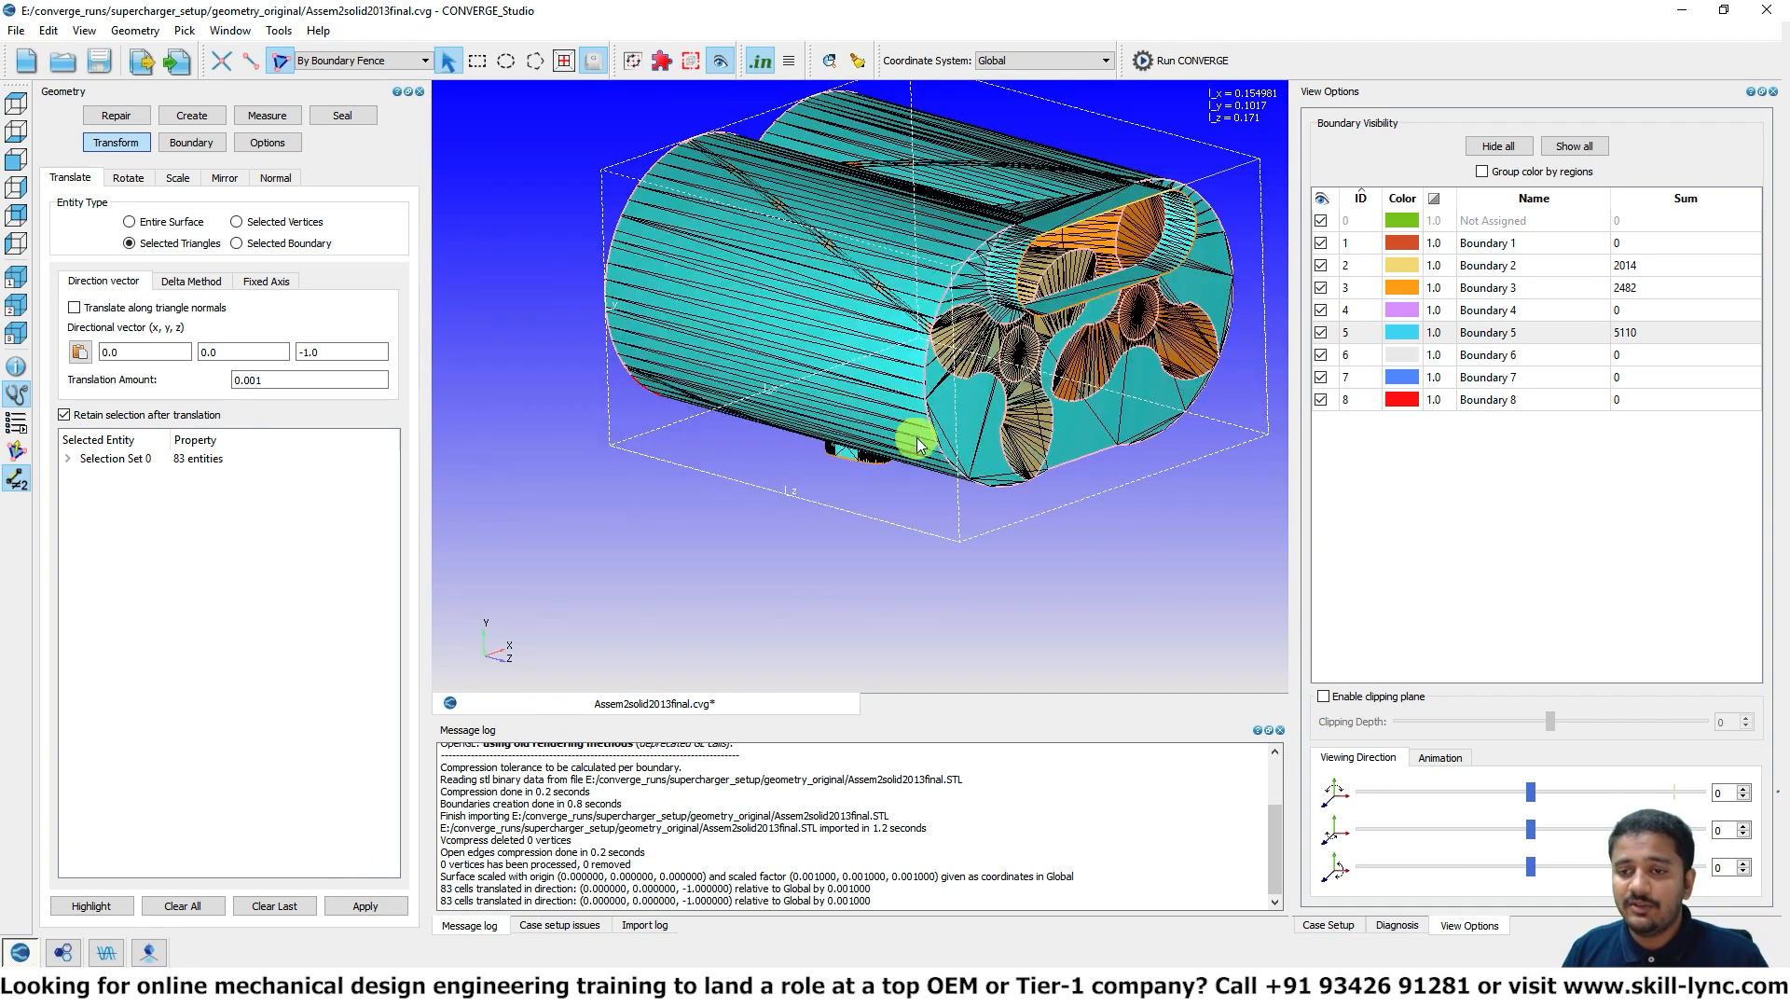
click(958, 424)
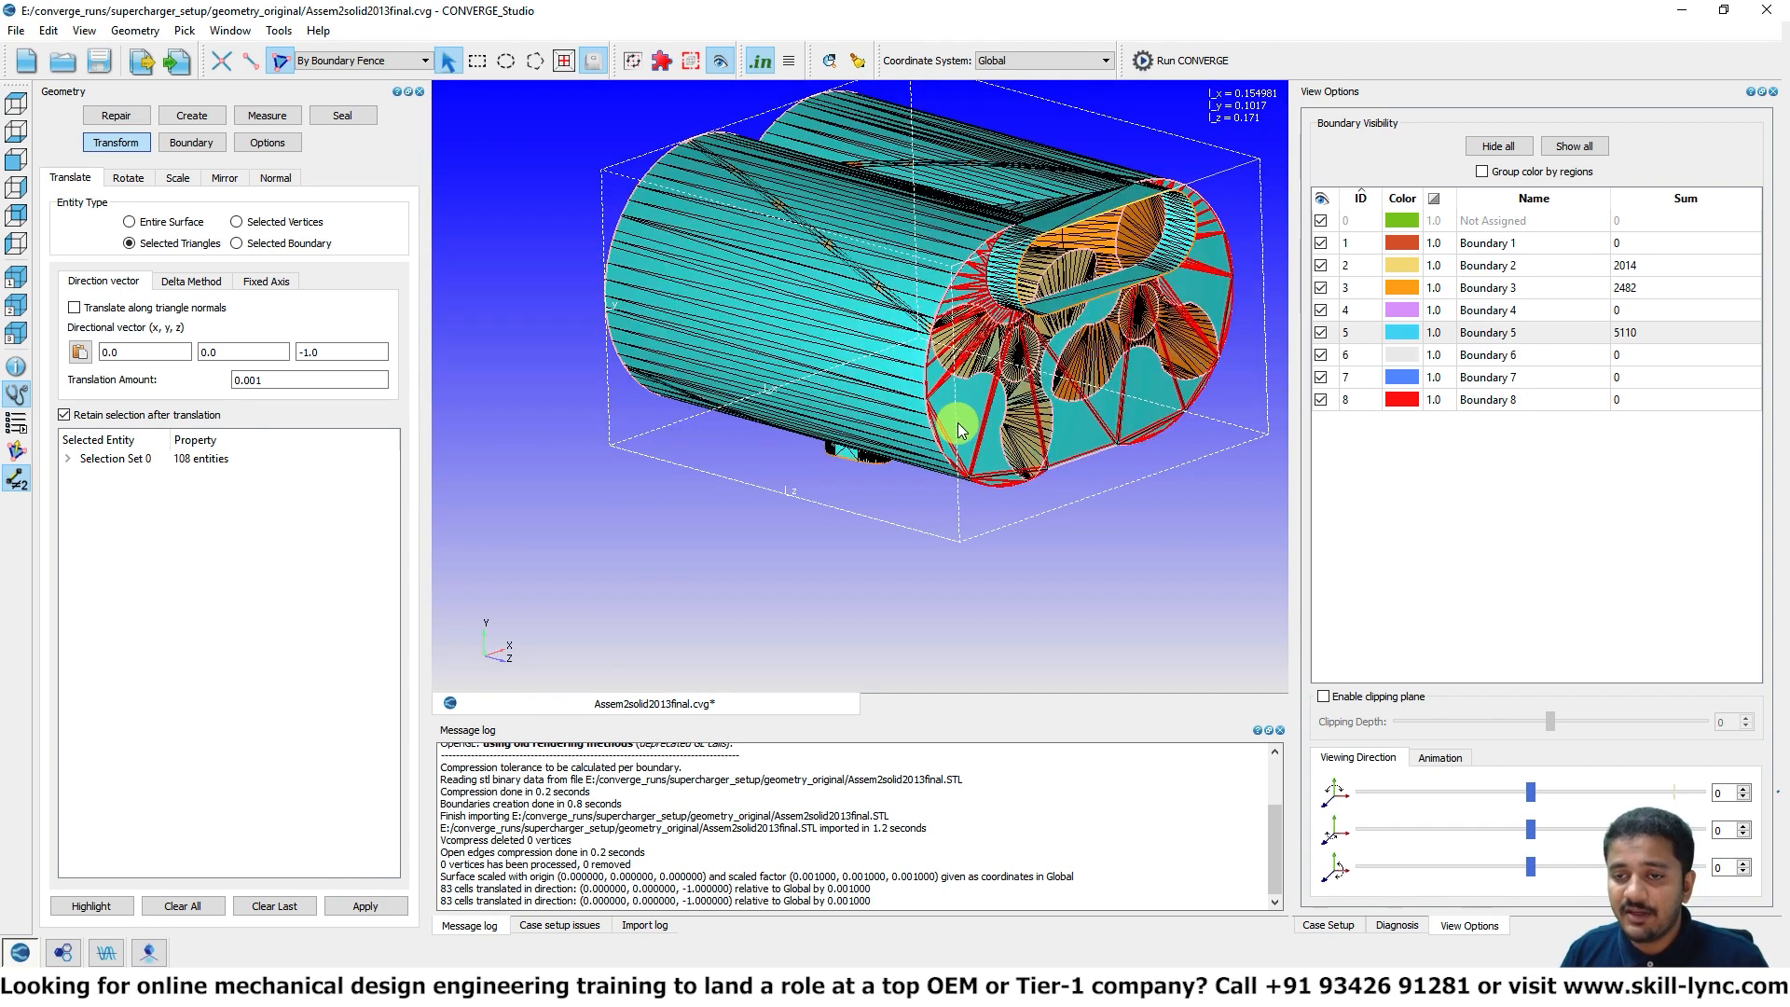
click(1010, 266)
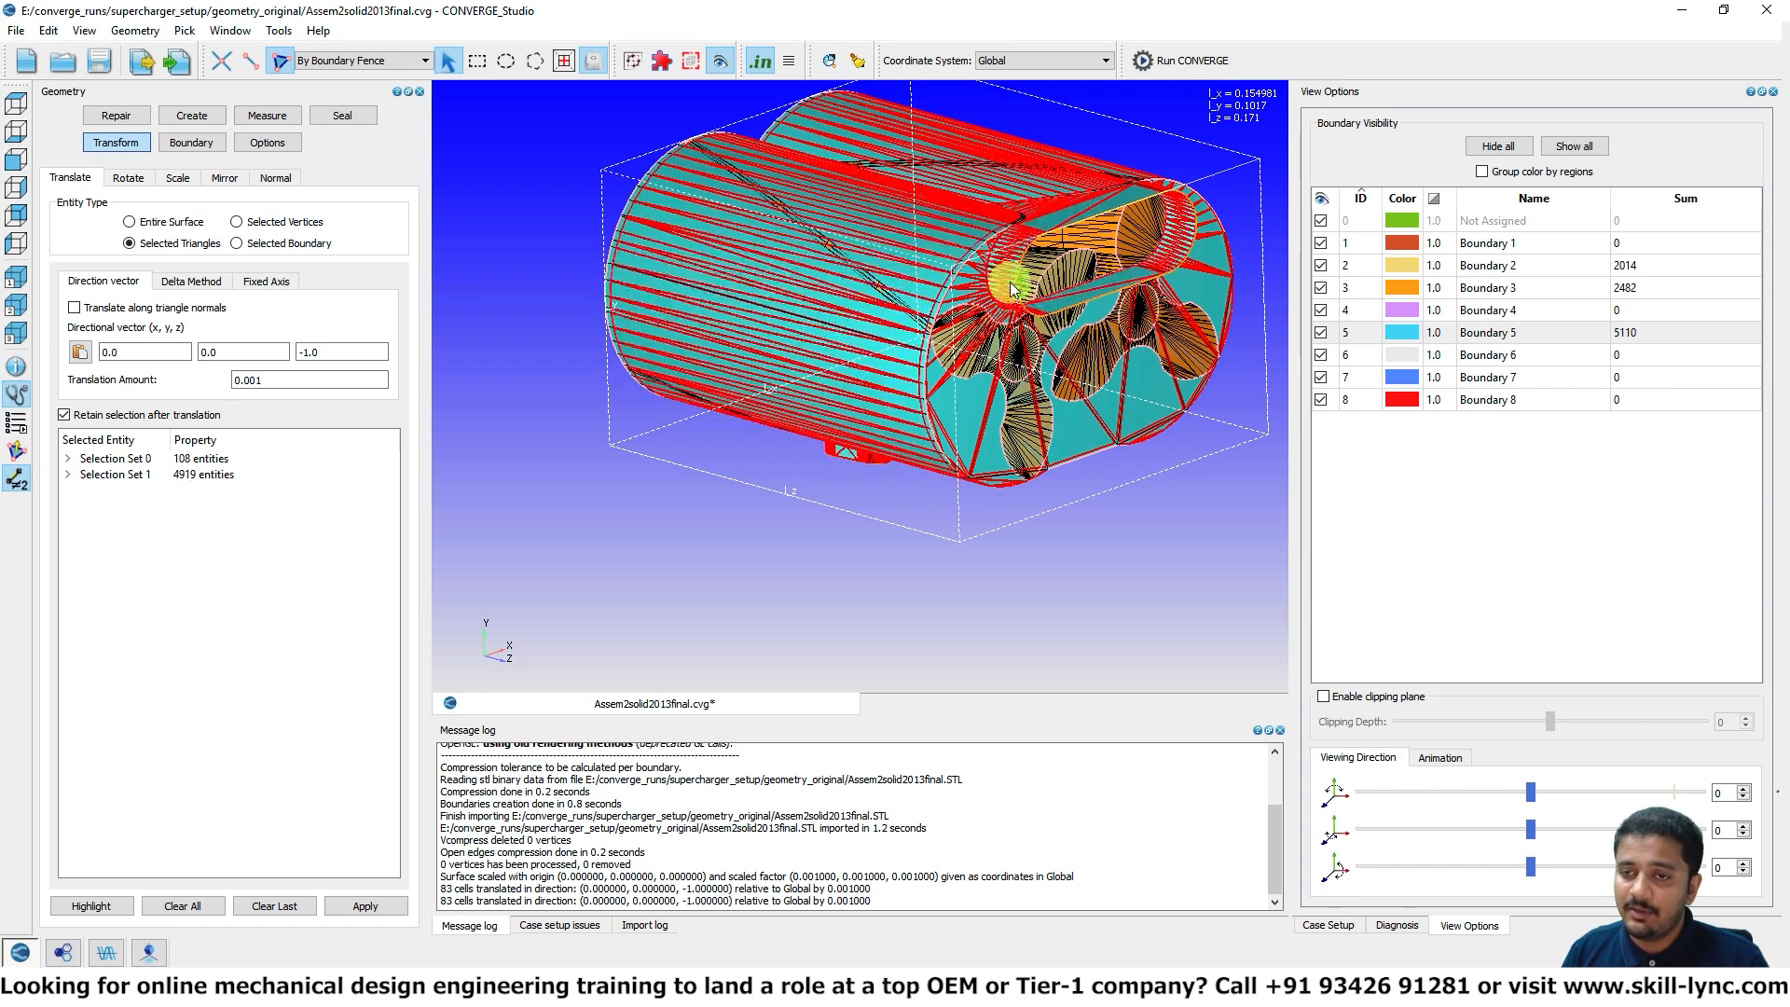
key(Escape)
Step: Select only the end-face triangles at the opposite chamber end, around the slotted port, by boundary fence
drag(1043, 222, 1049, 248)
right_drag(1042, 298, 900, 193)
scroll(900, 193, up, 4)
scroll(899, 193, up, 2)
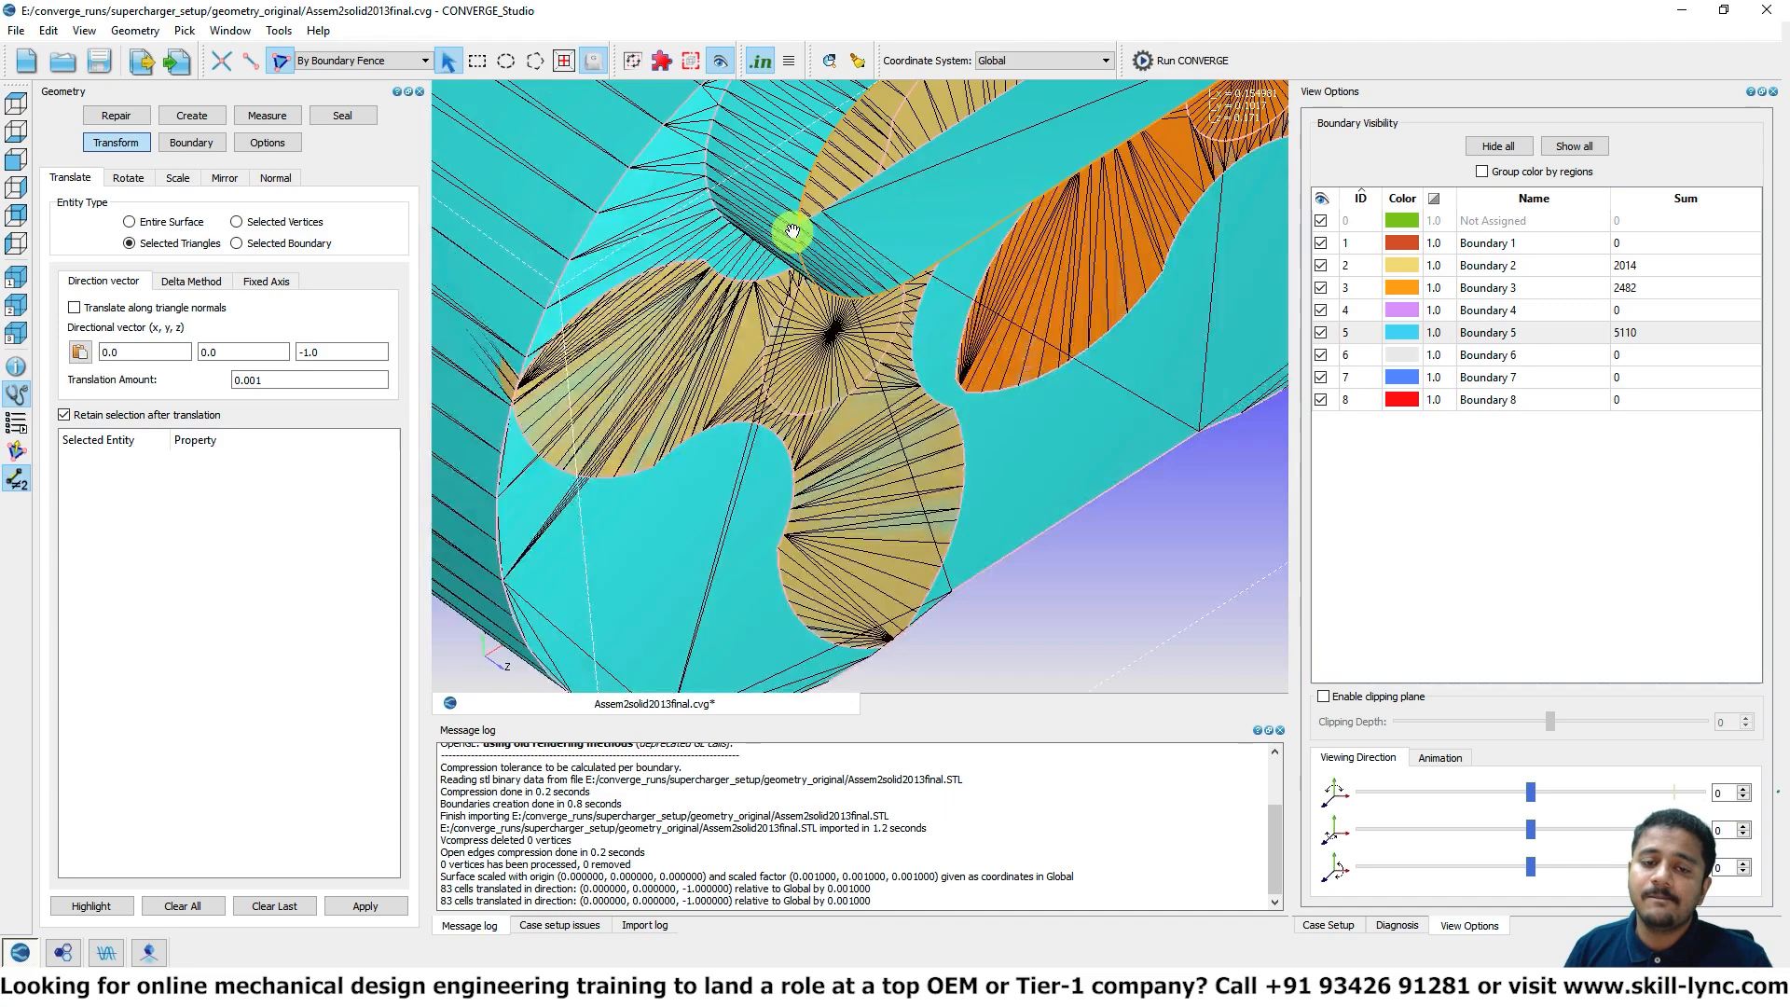
right_drag(791, 236, 737, 438)
scroll(718, 298, up, 1)
scroll(709, 283, down, 1)
scroll(722, 356, down, 4)
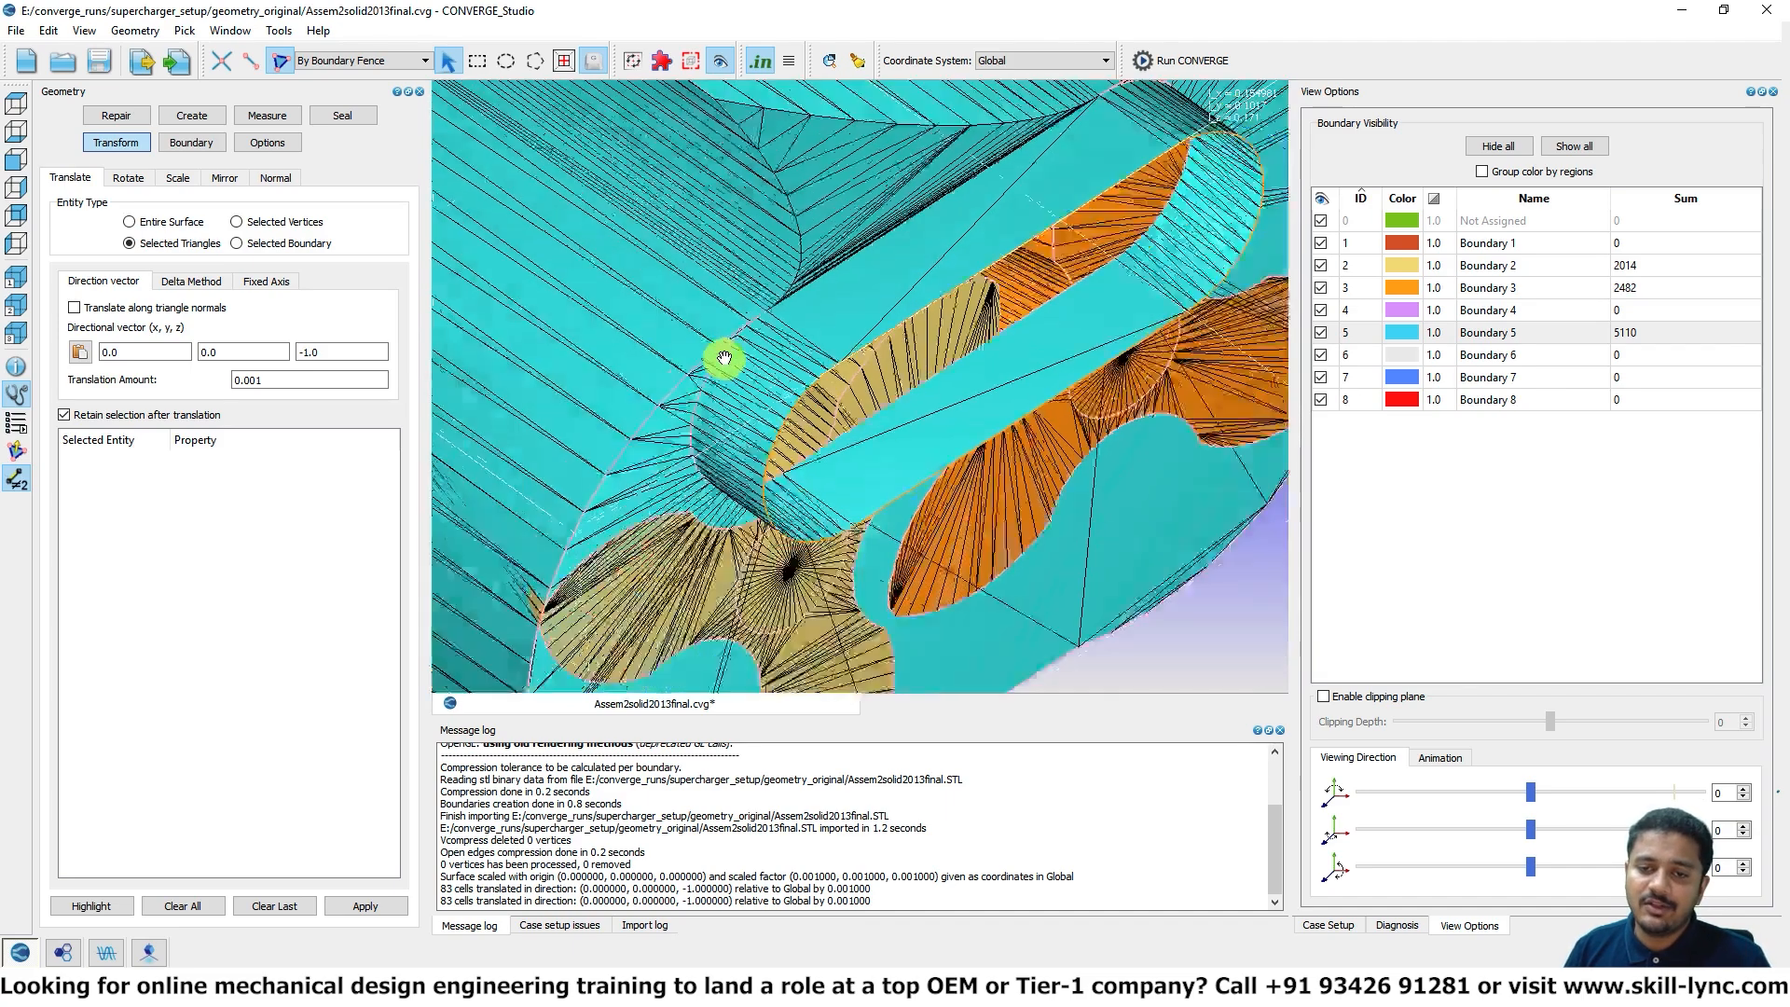
right_drag(737, 529, 876, 391)
scroll(875, 394, down, 1)
click(843, 483)
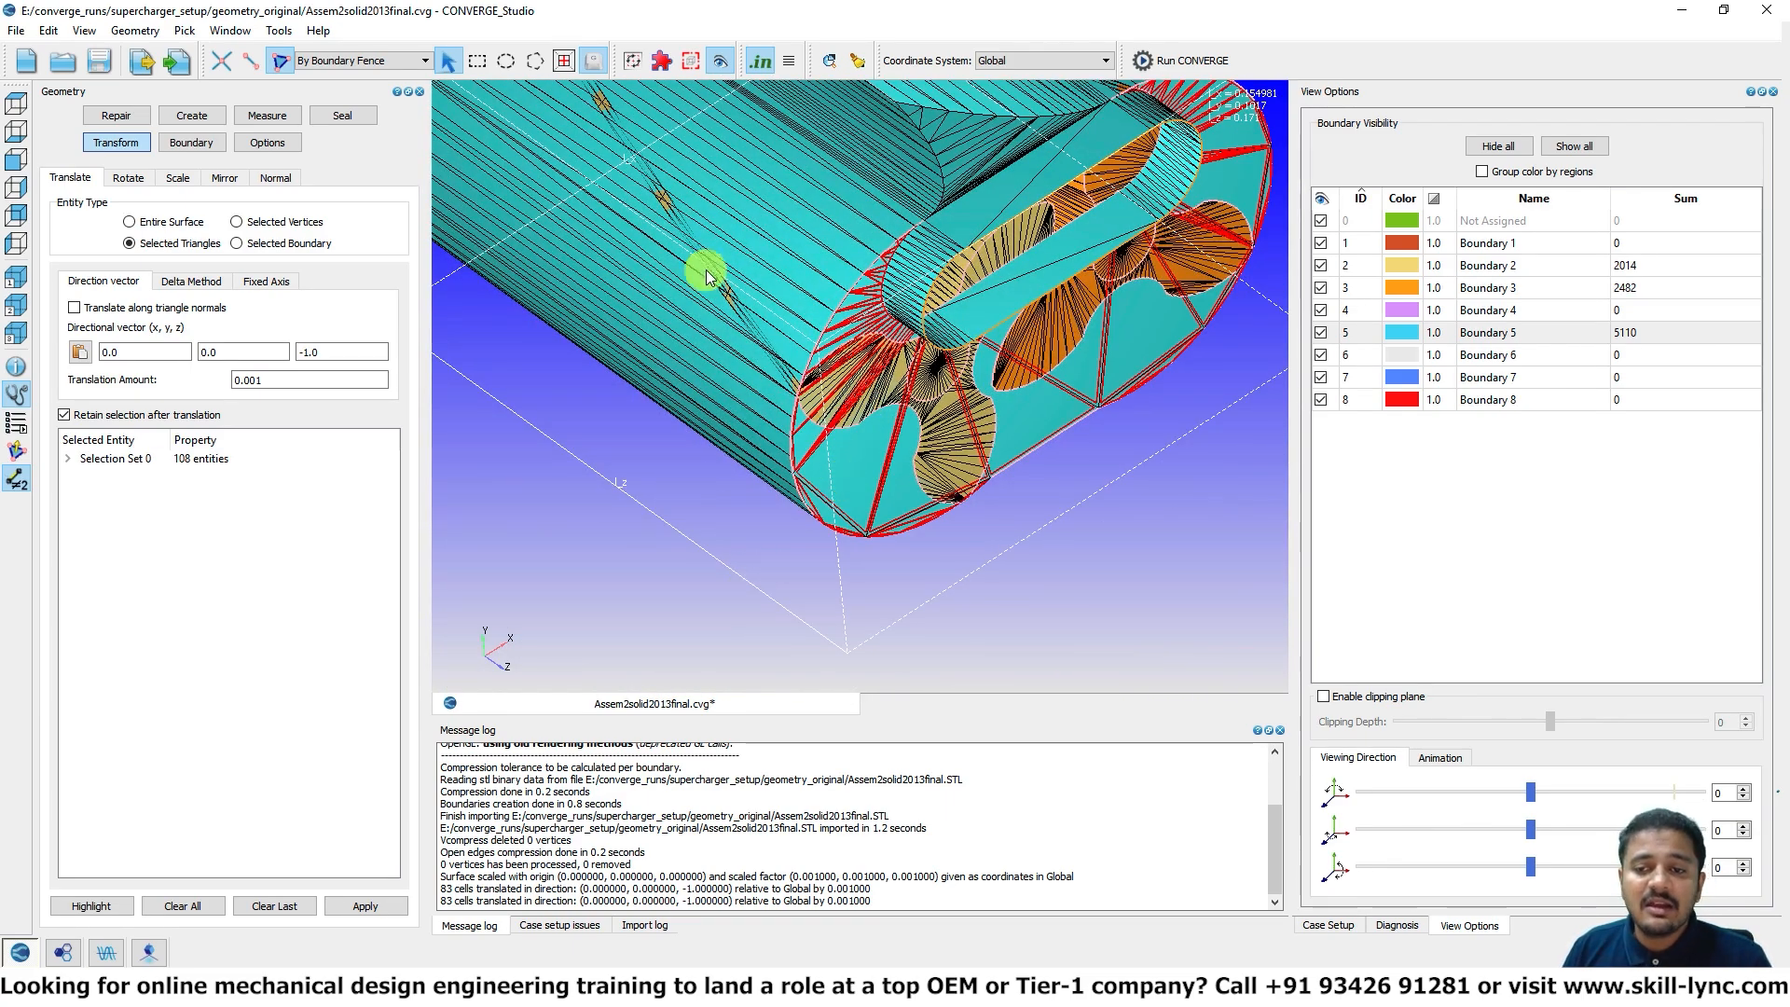
Step: Translate the selected opposite end face by 0.001 along the direction vector (0, 0, 1) twice
click(342, 353)
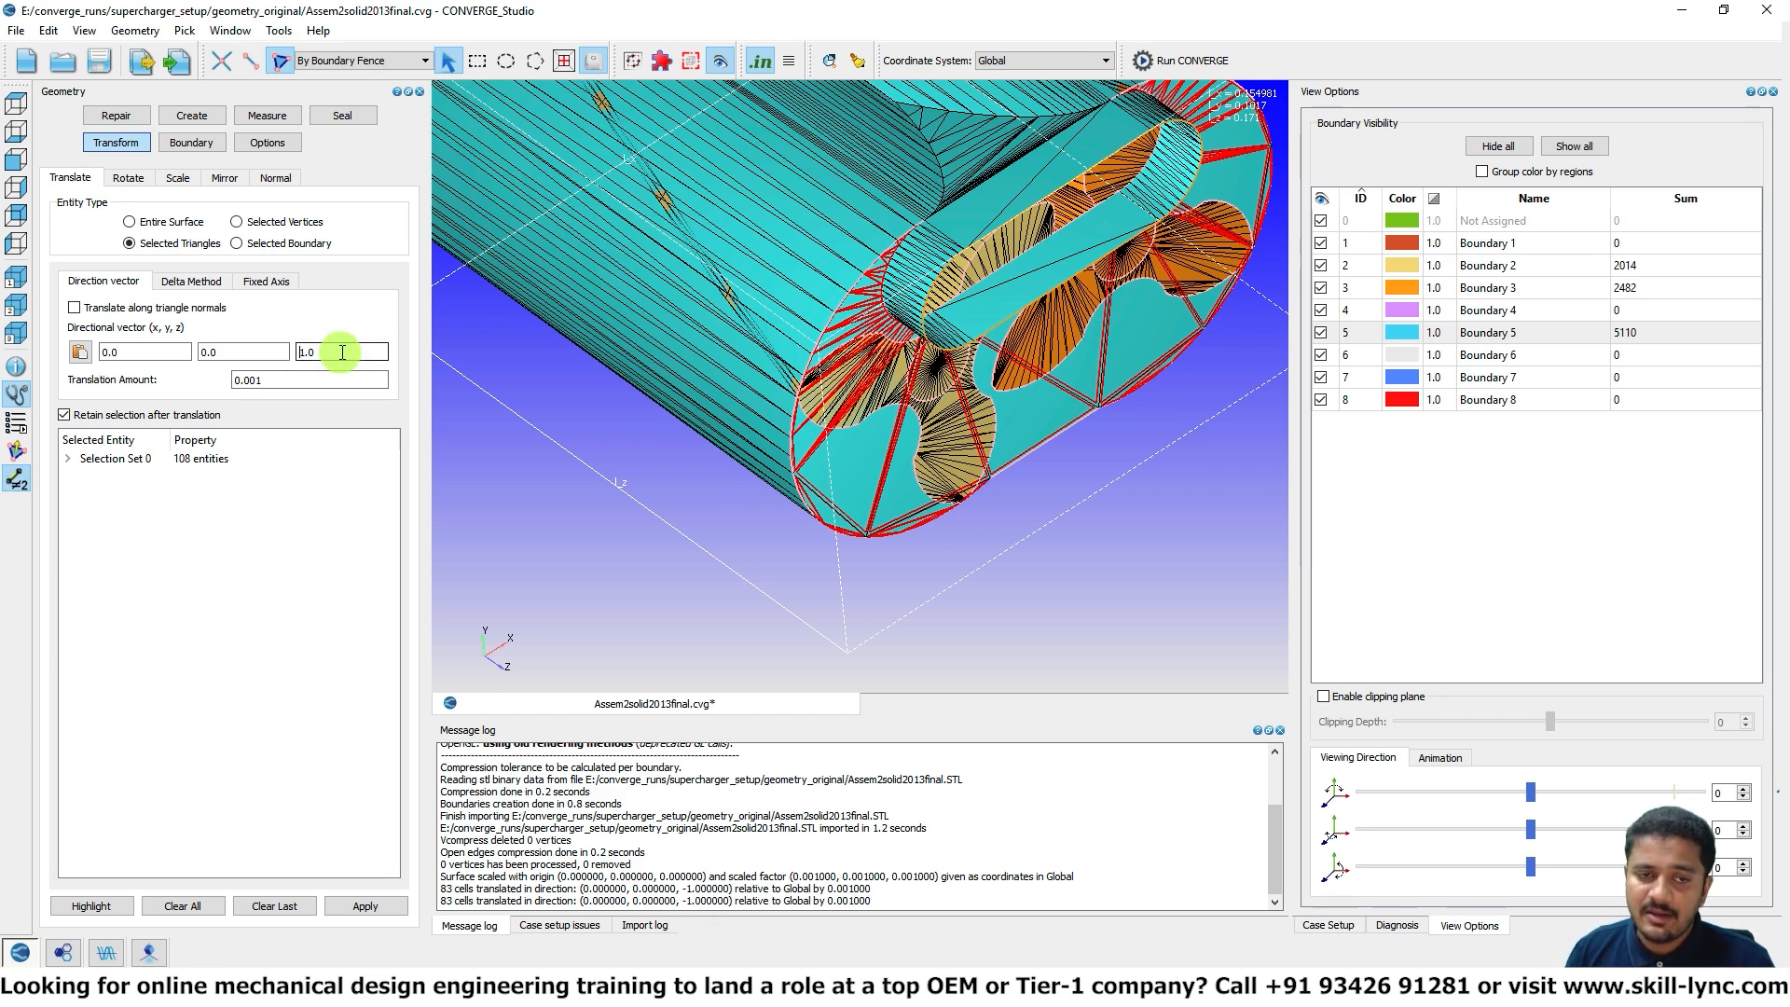
click(364, 906)
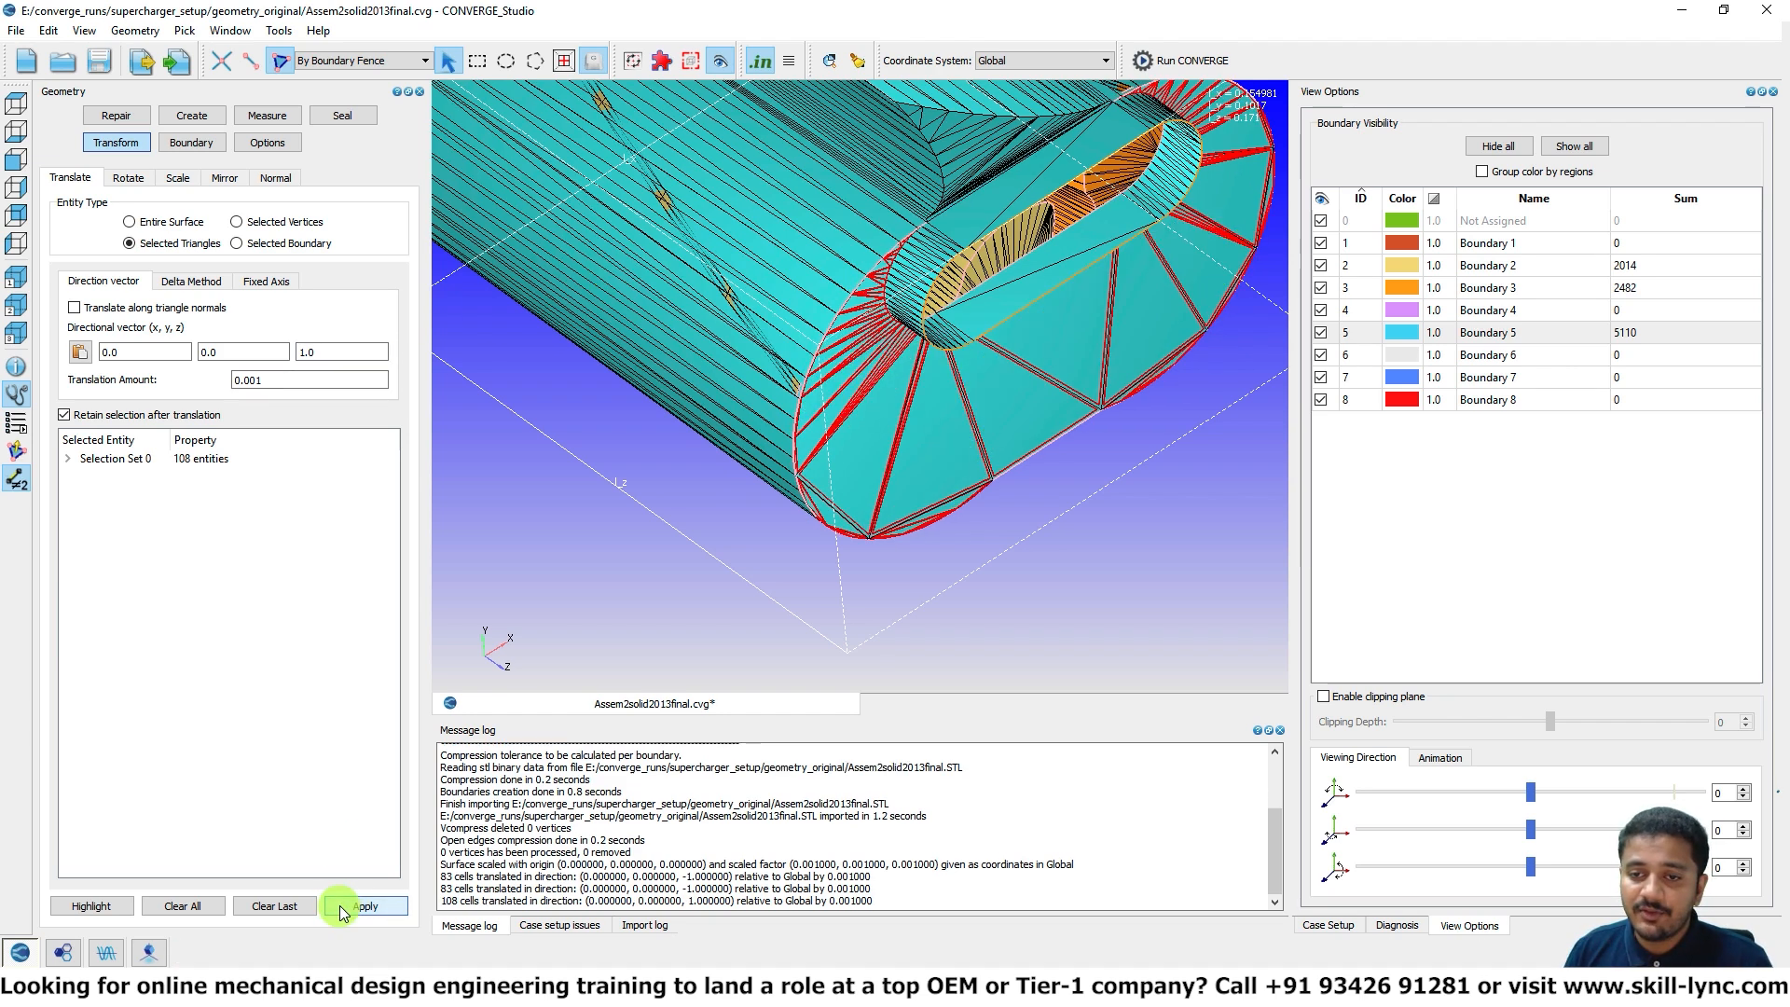
drag(639, 328, 489, 837)
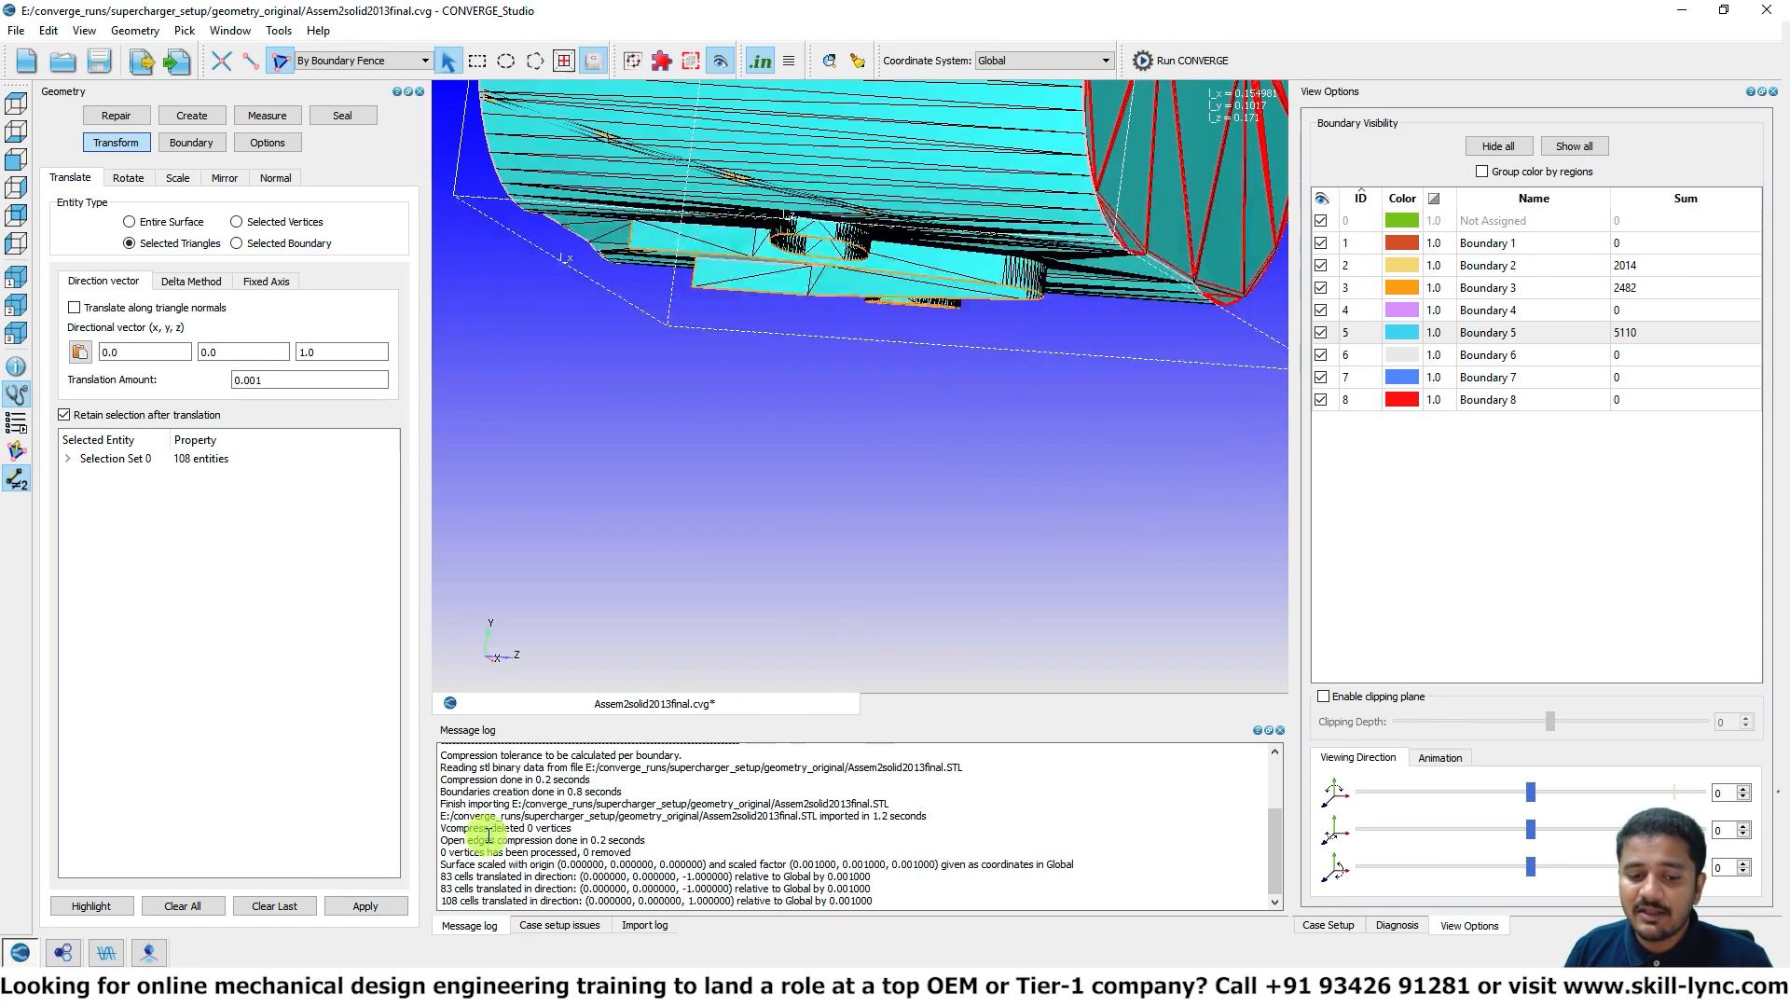
click(365, 906)
Step: Check the shifted end face around the slotted port and save the geometry file
drag(737, 392, 830, 393)
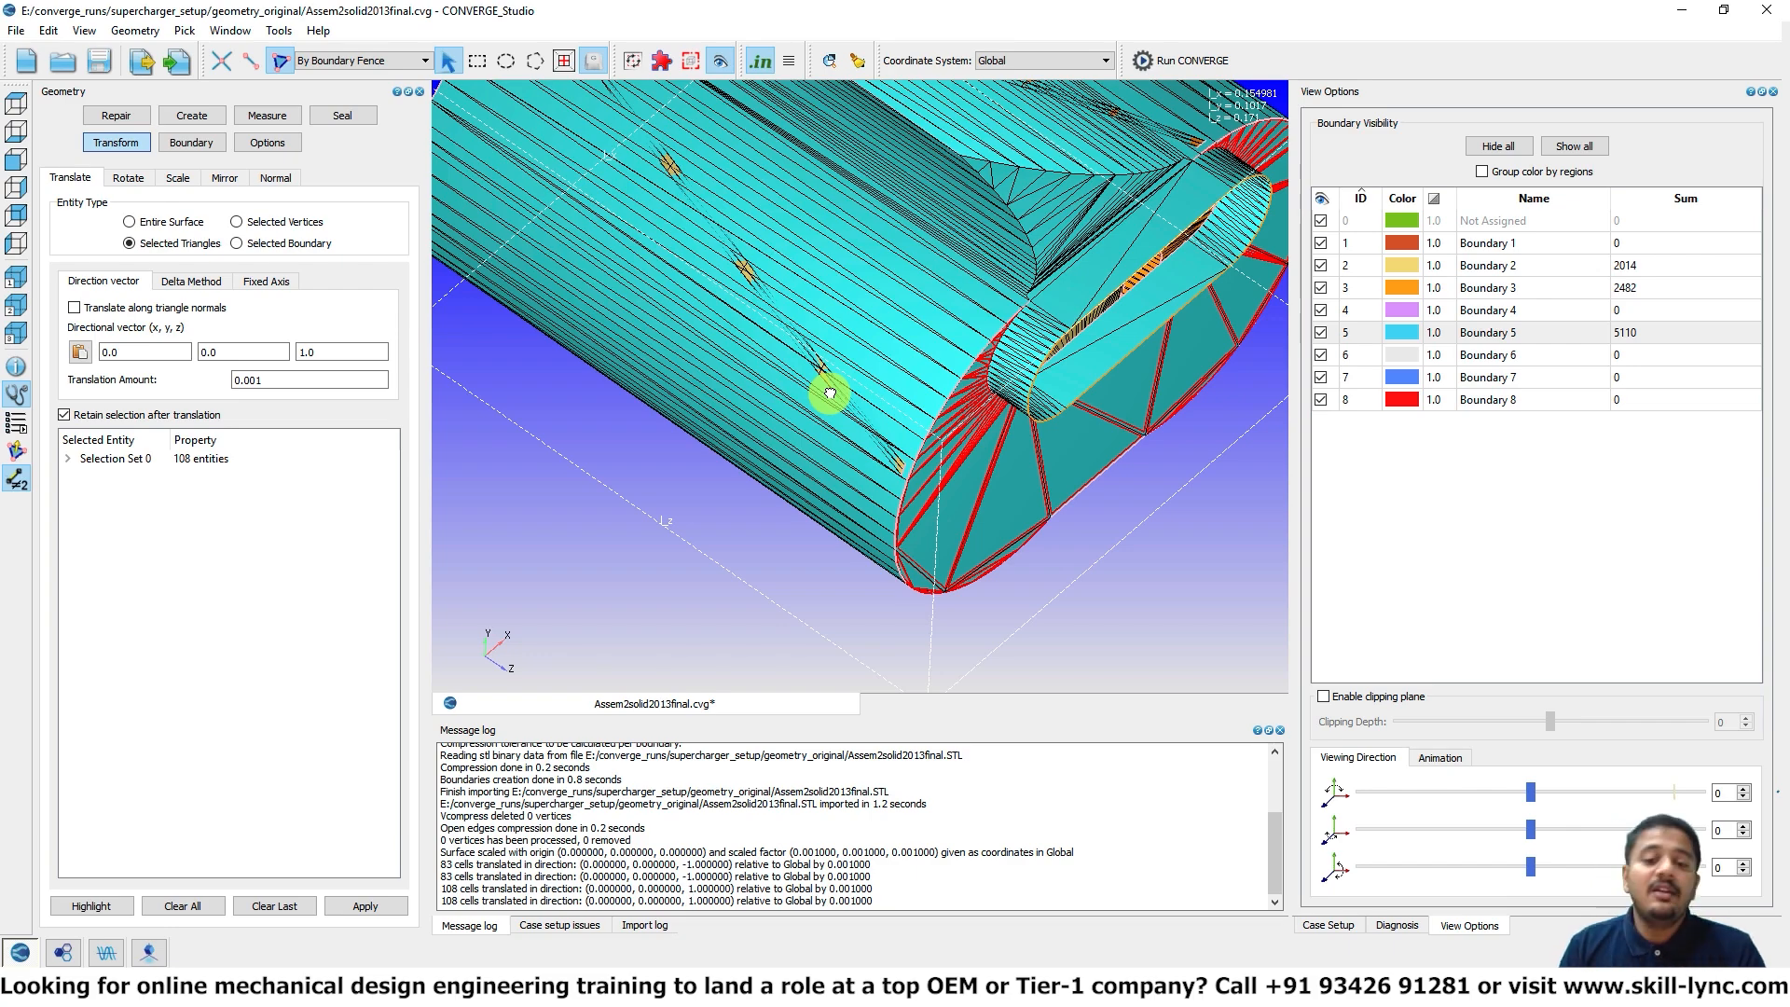
drag(830, 393, 919, 247)
key(ctrl+s)
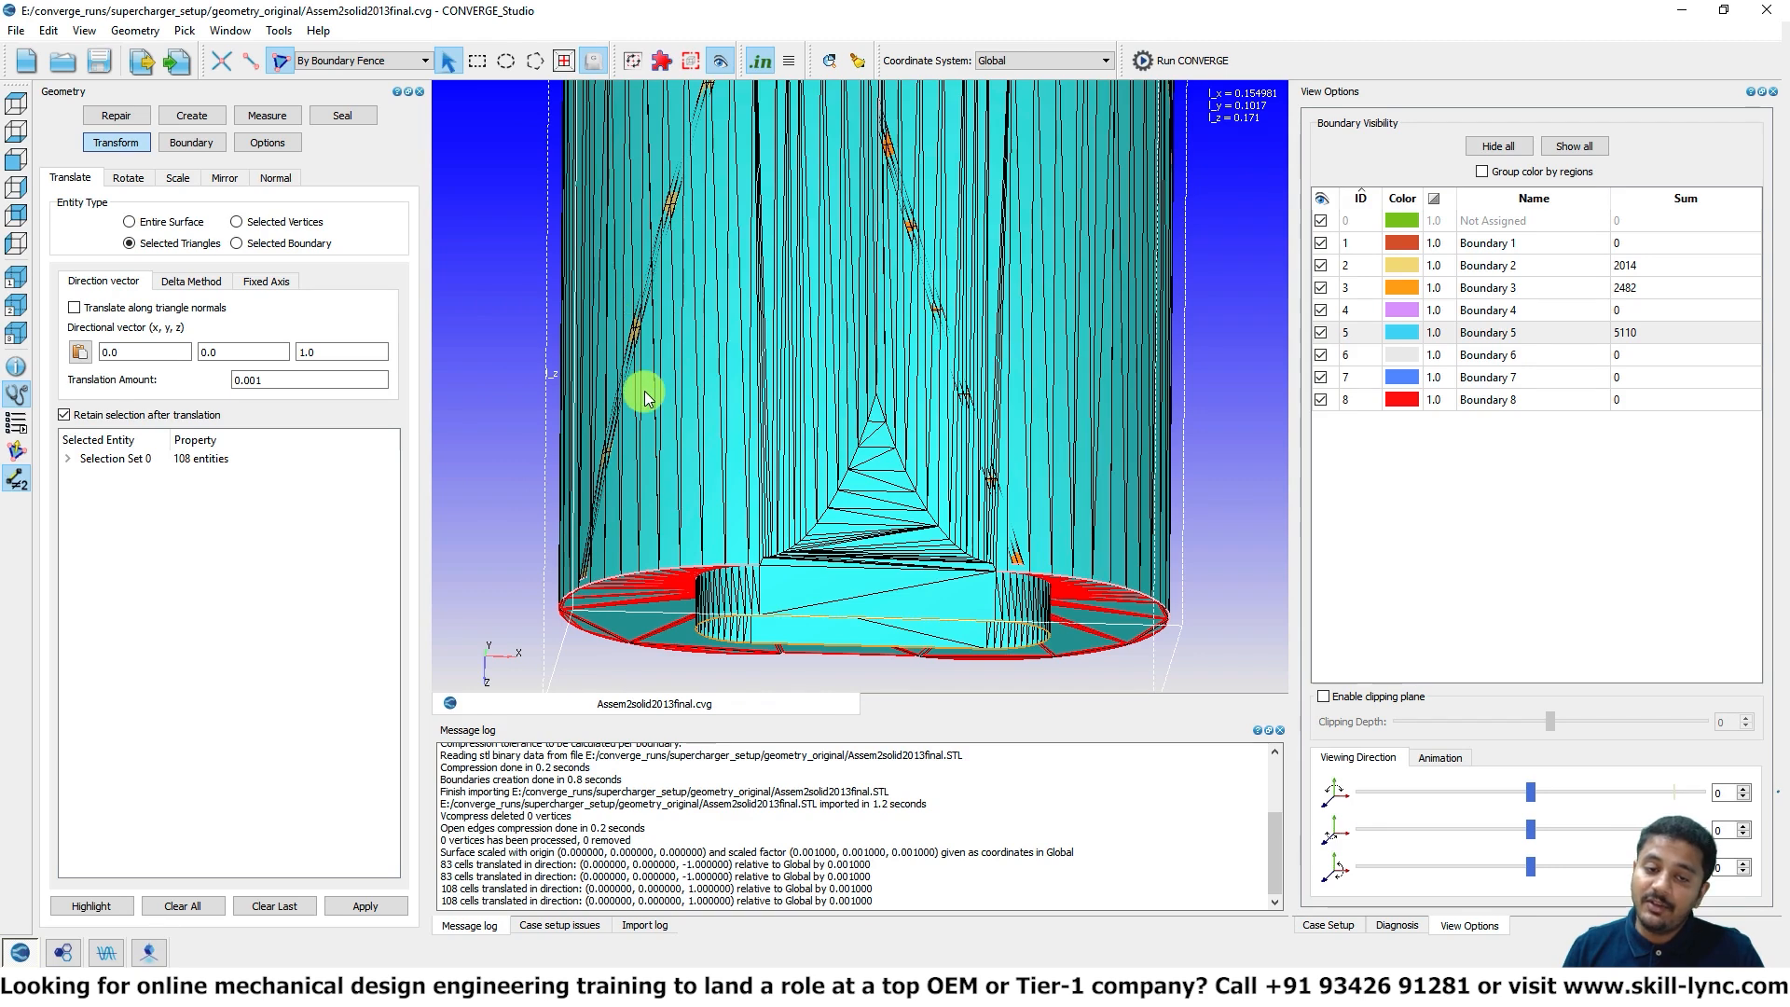
Step: Hide the chamber end-face triangles around the slotted port to expose the rotor ends
scroll(644, 394, down, 2)
drag(645, 396, 657, 293)
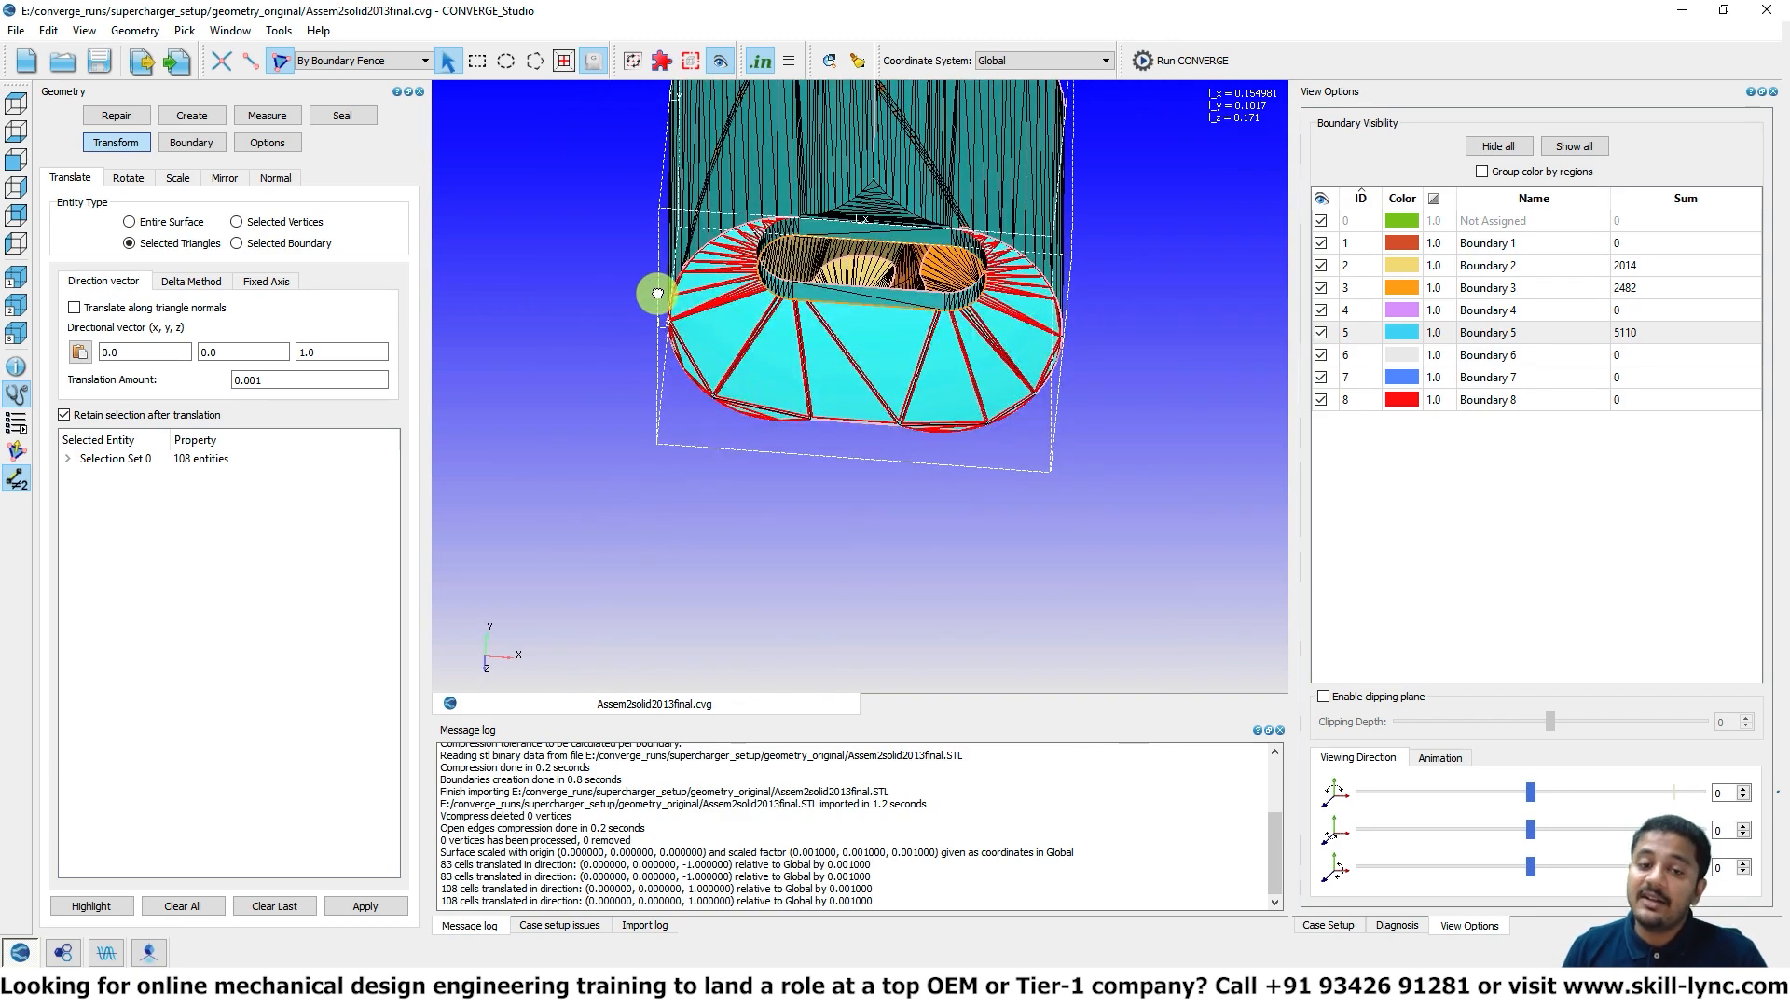
click(658, 294)
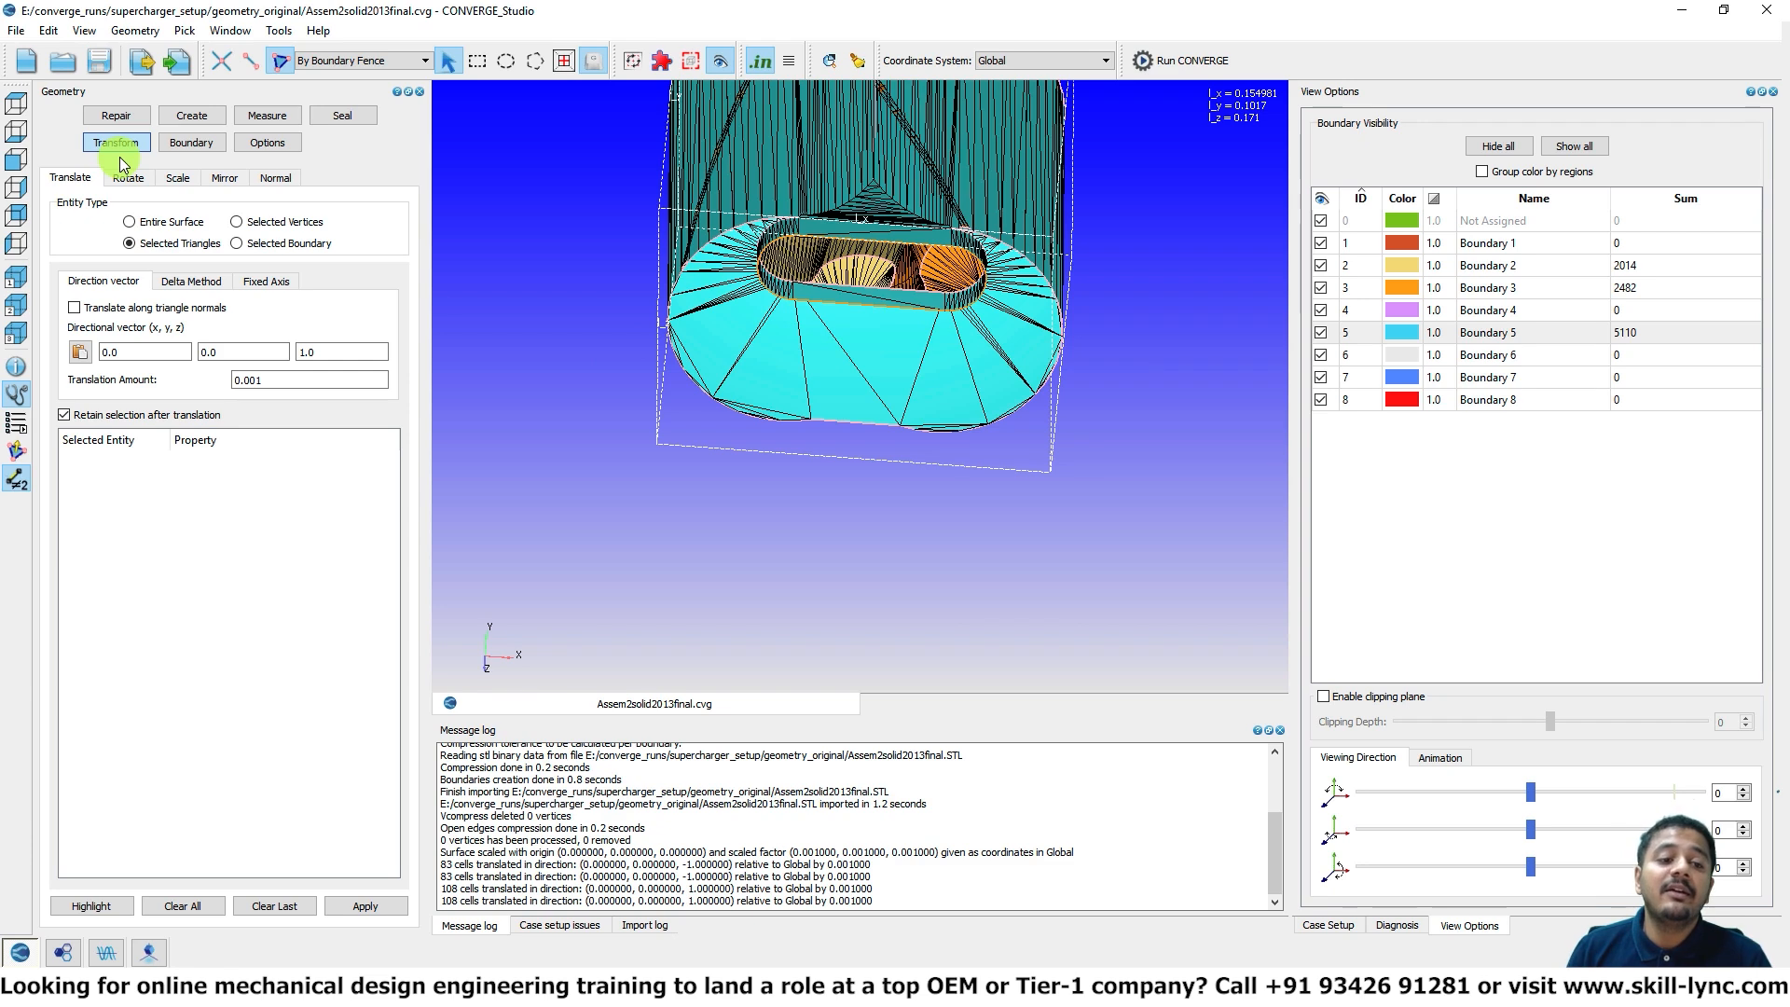
click(769, 331)
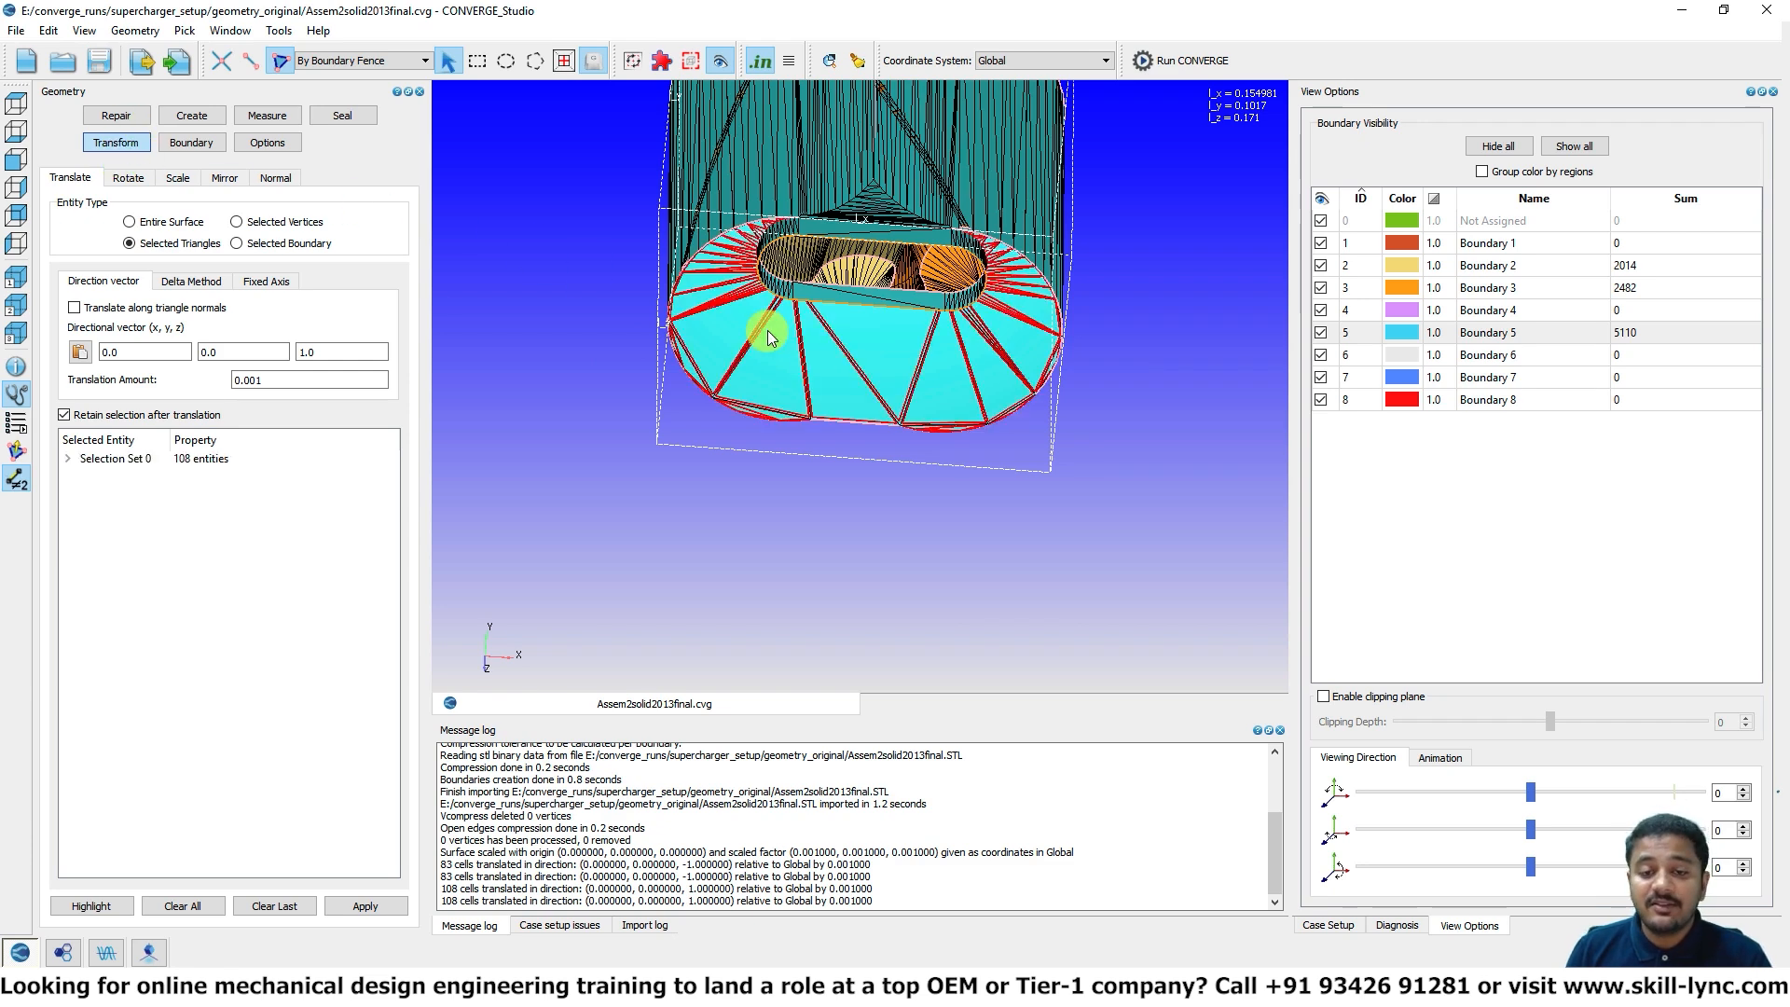
key(h)
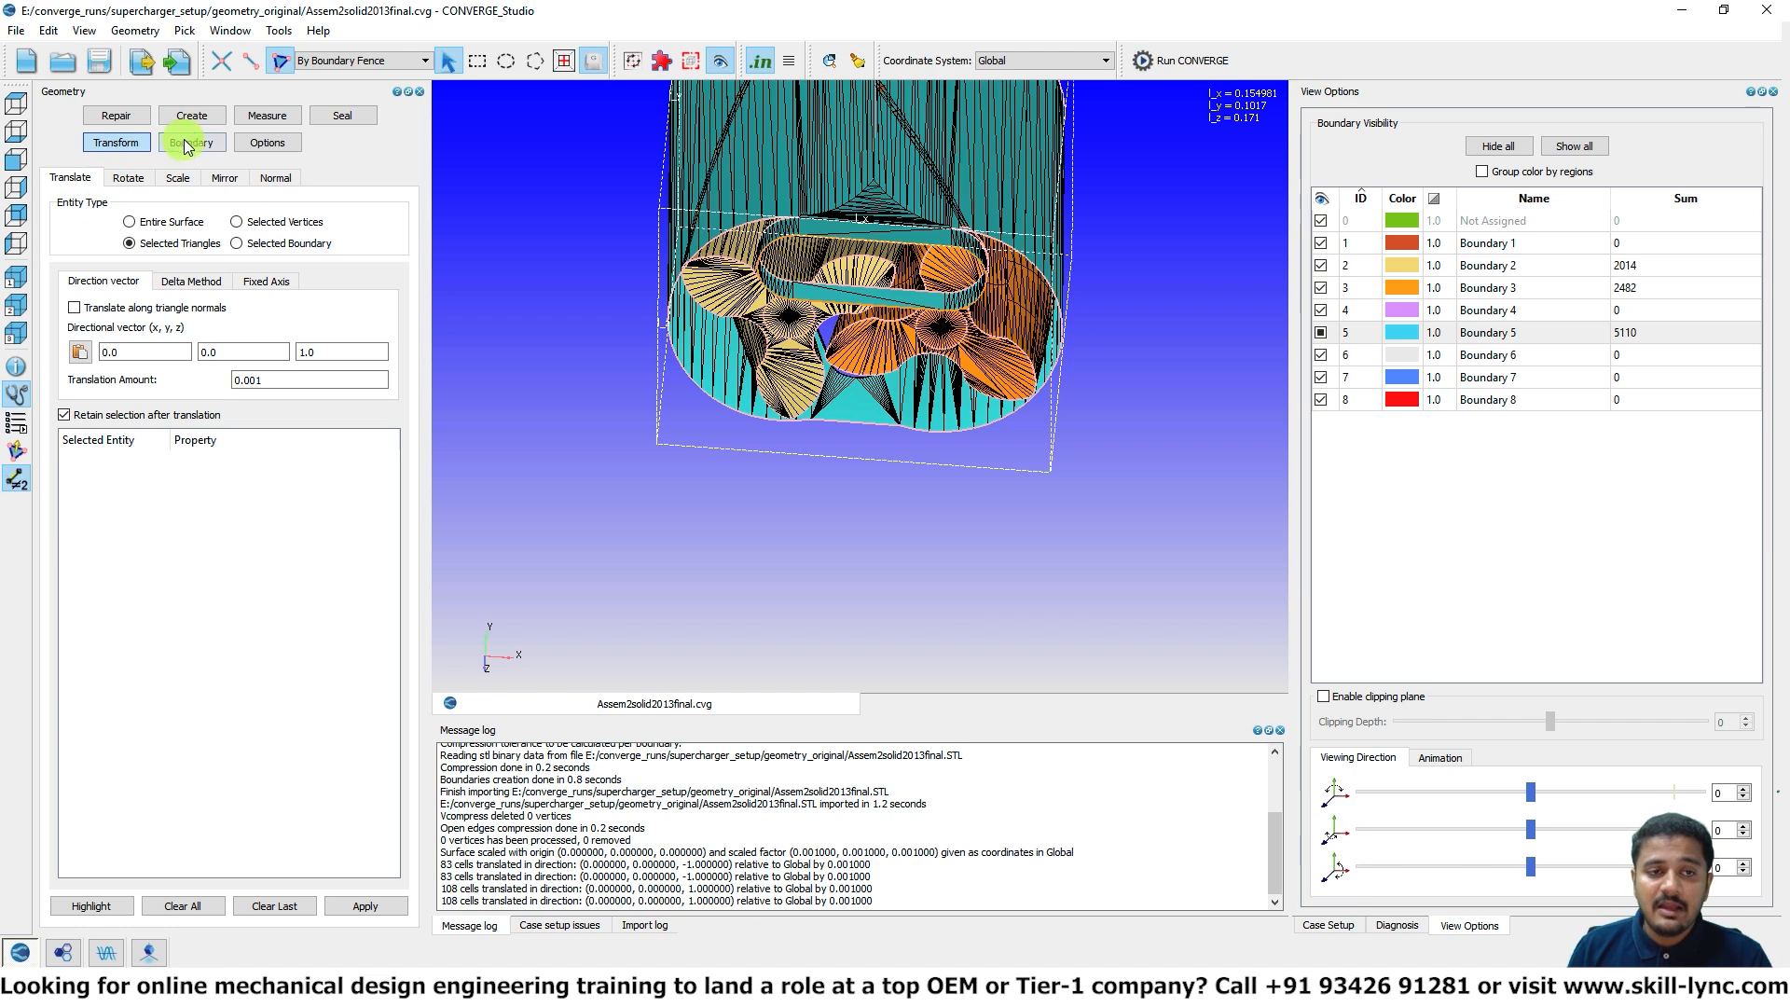
Step: Turn off the display of triangle edges and view the model straight along z onto the exposed rotor ends
click(266, 142)
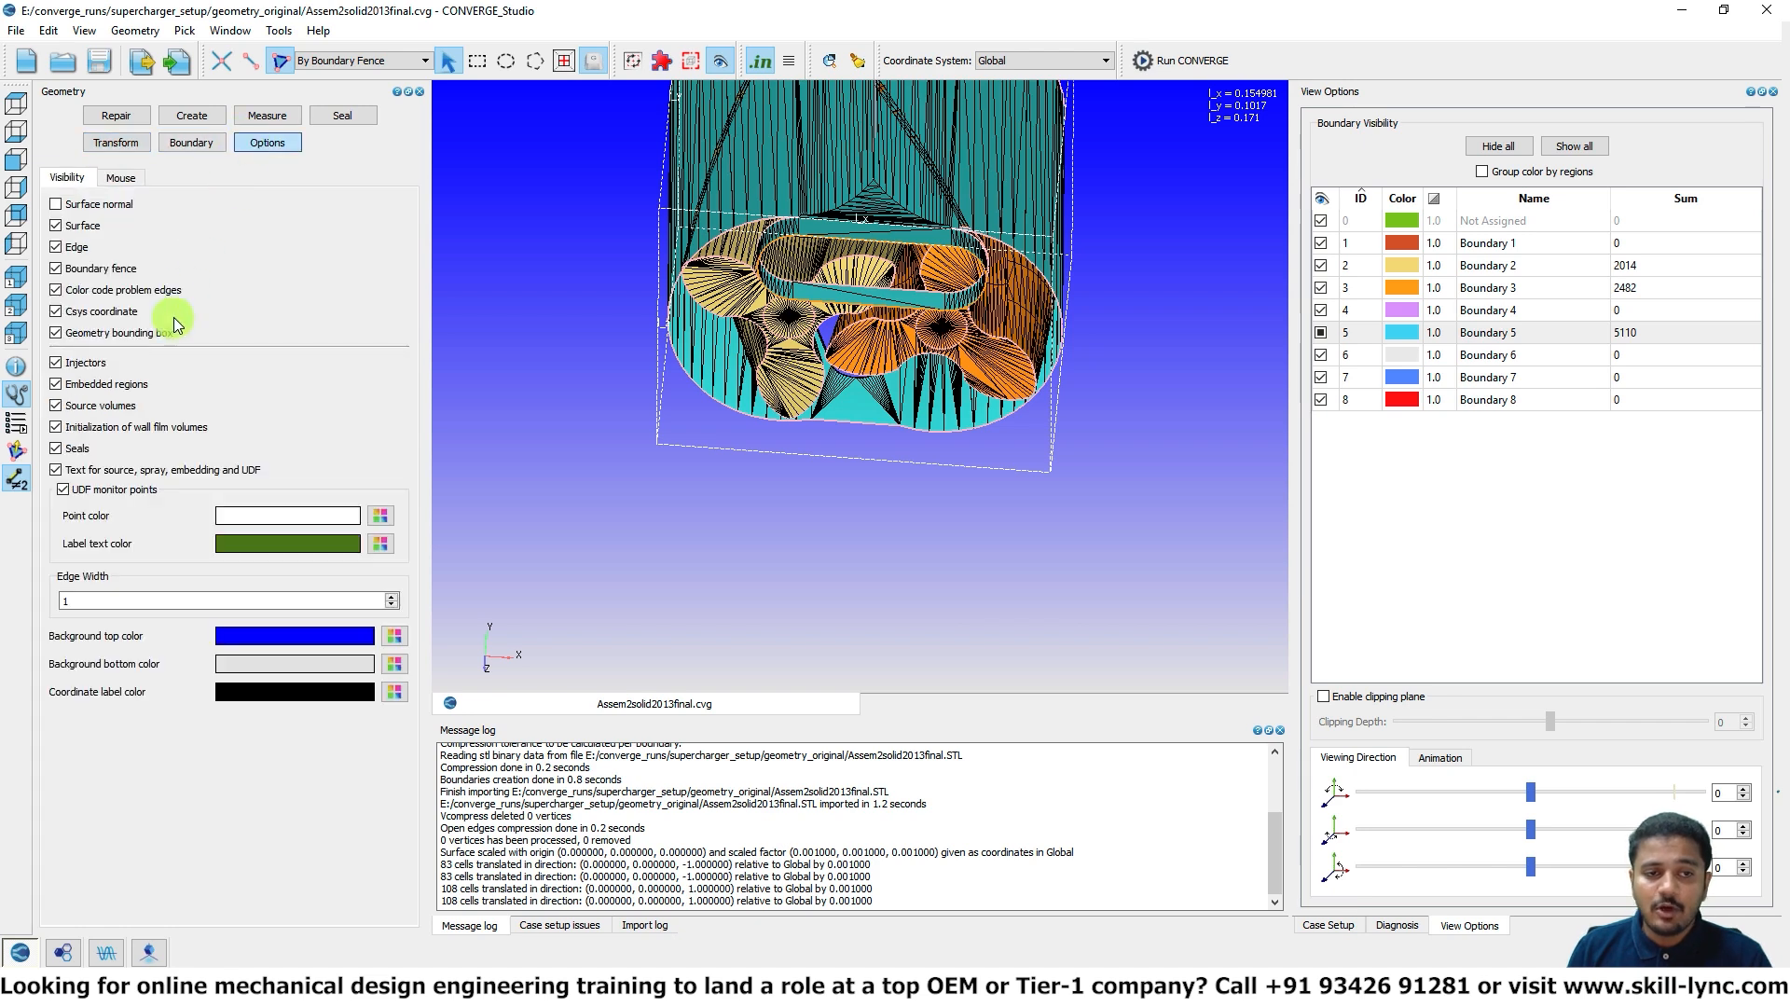
click(56, 246)
click(16, 160)
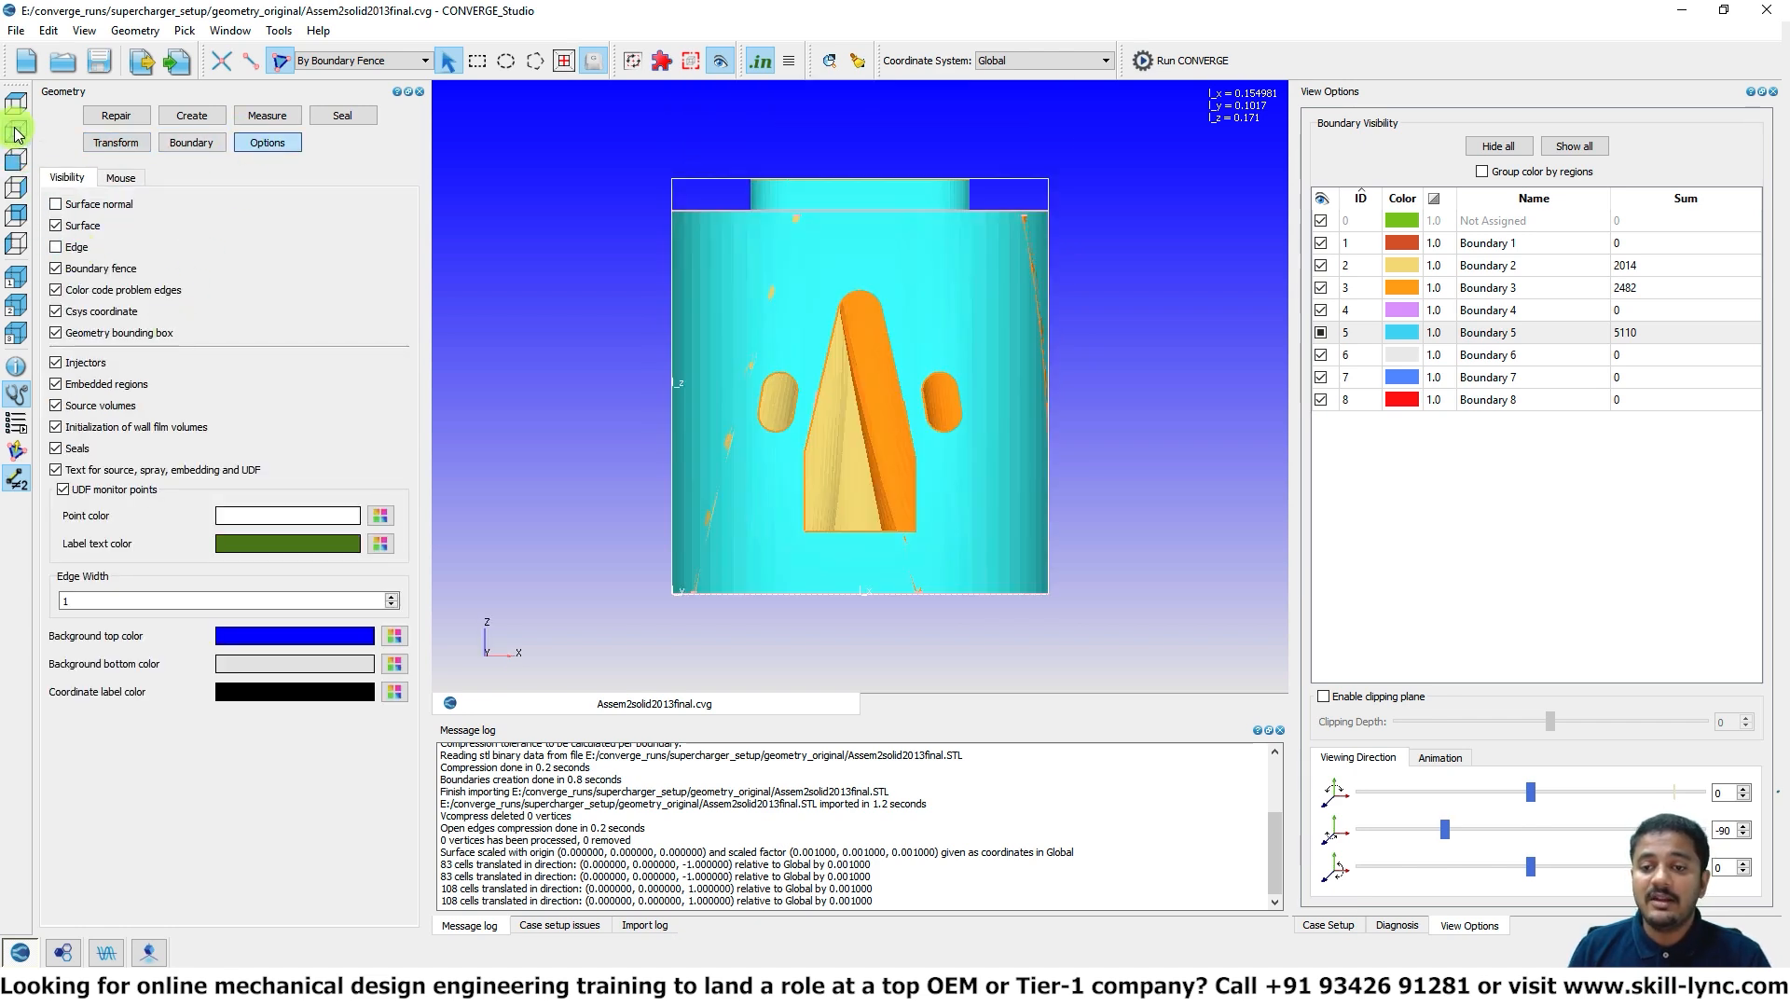
click(16, 131)
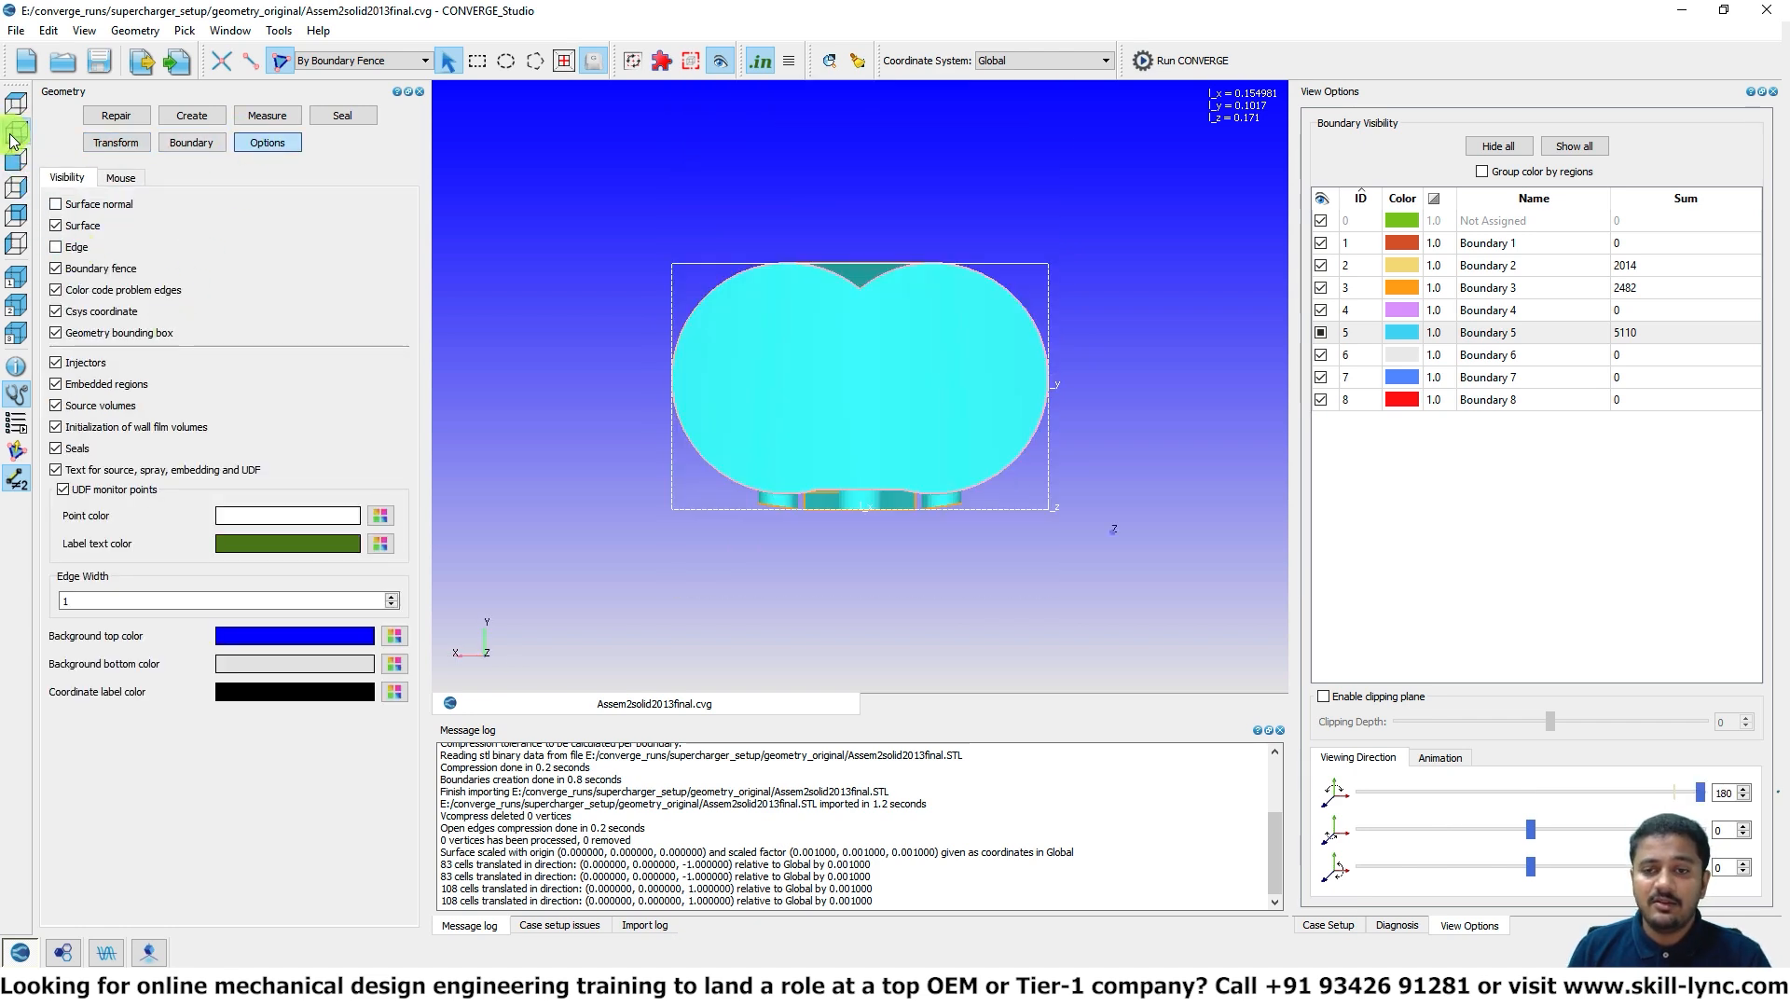
click(14, 108)
Step: Examine the clearance between the rotor lobe tips and the chamber wall at the lower and side edges
scroll(753, 495, up, 5)
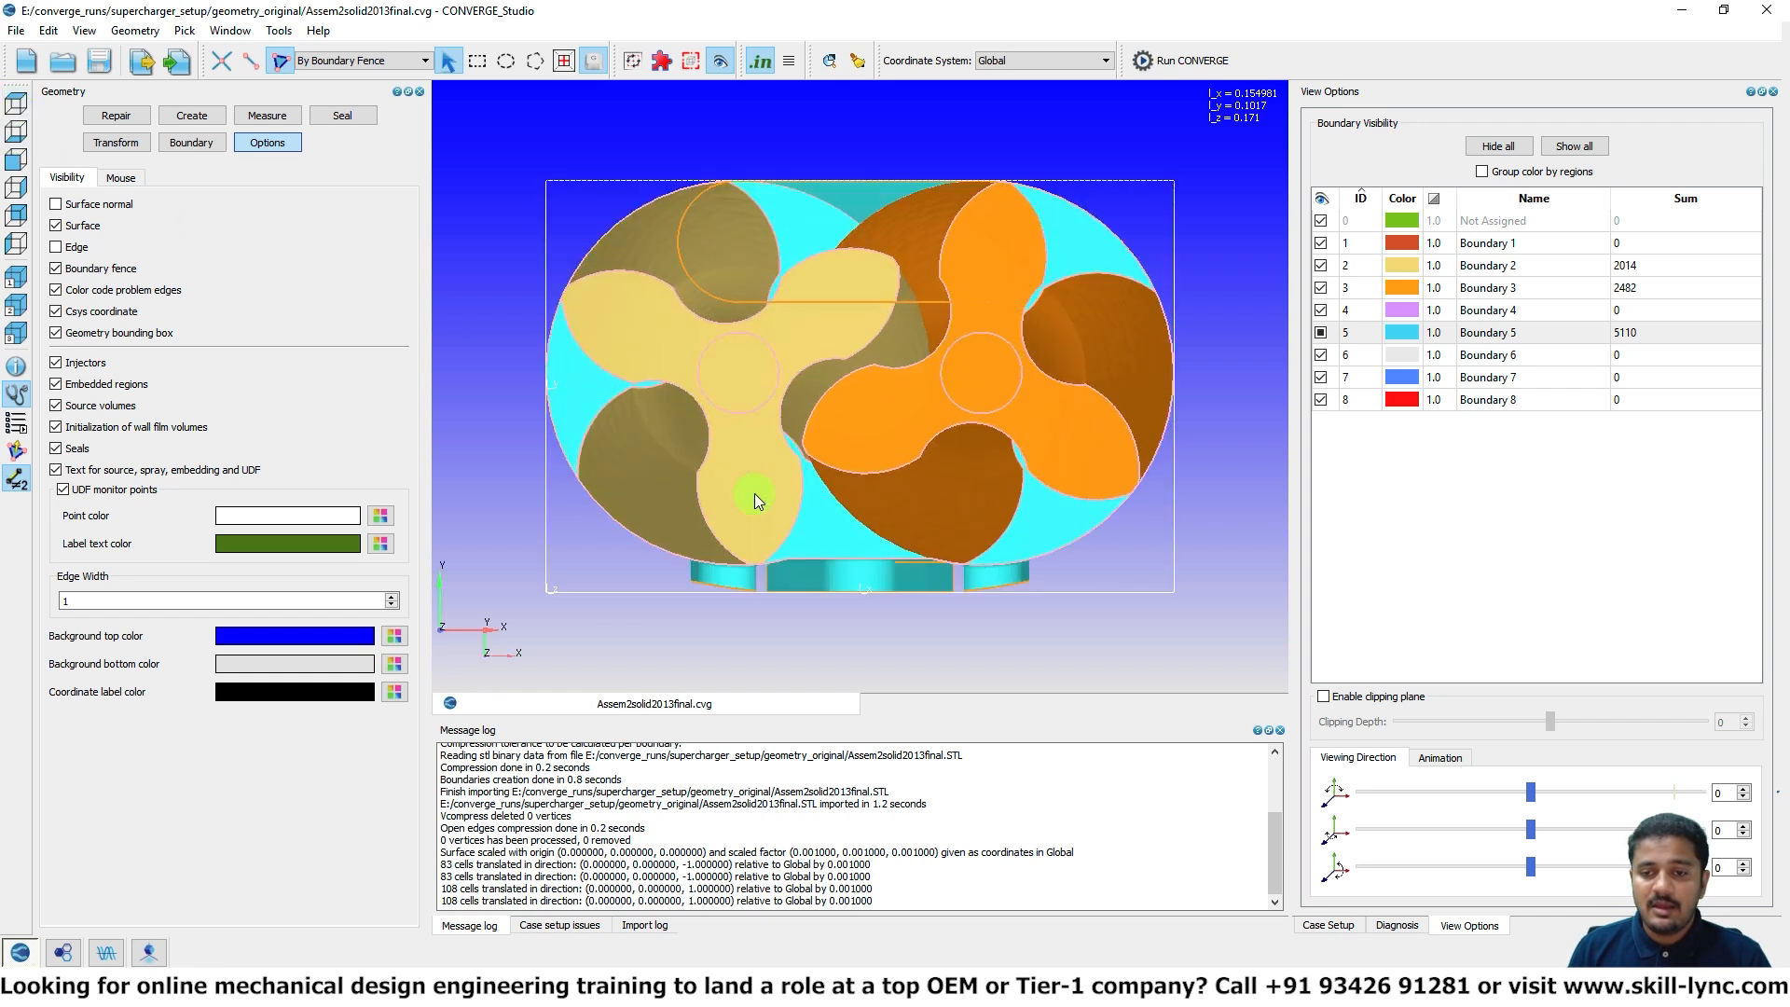
middle_drag(759, 552, 947, 280)
scroll(946, 281, up, 8)
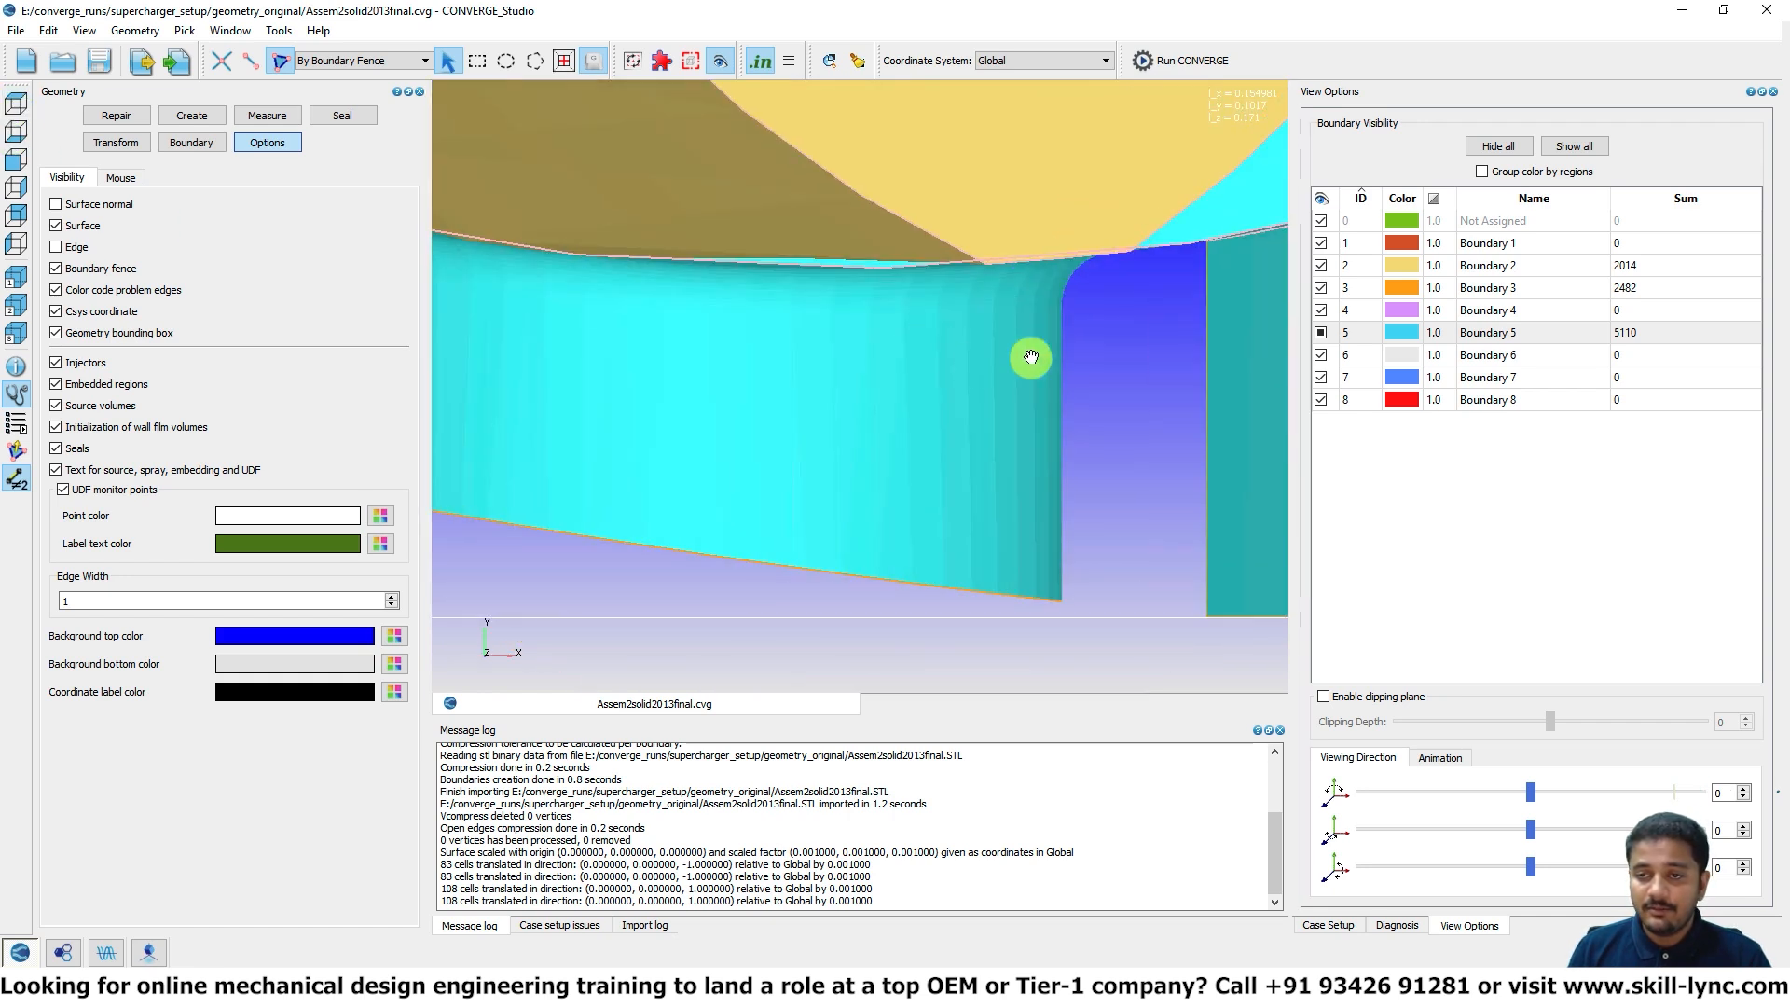
mouse_move(792, 527)
mouse_down()
mouse_move(718, 451)
mouse_move(771, 548)
mouse_up()
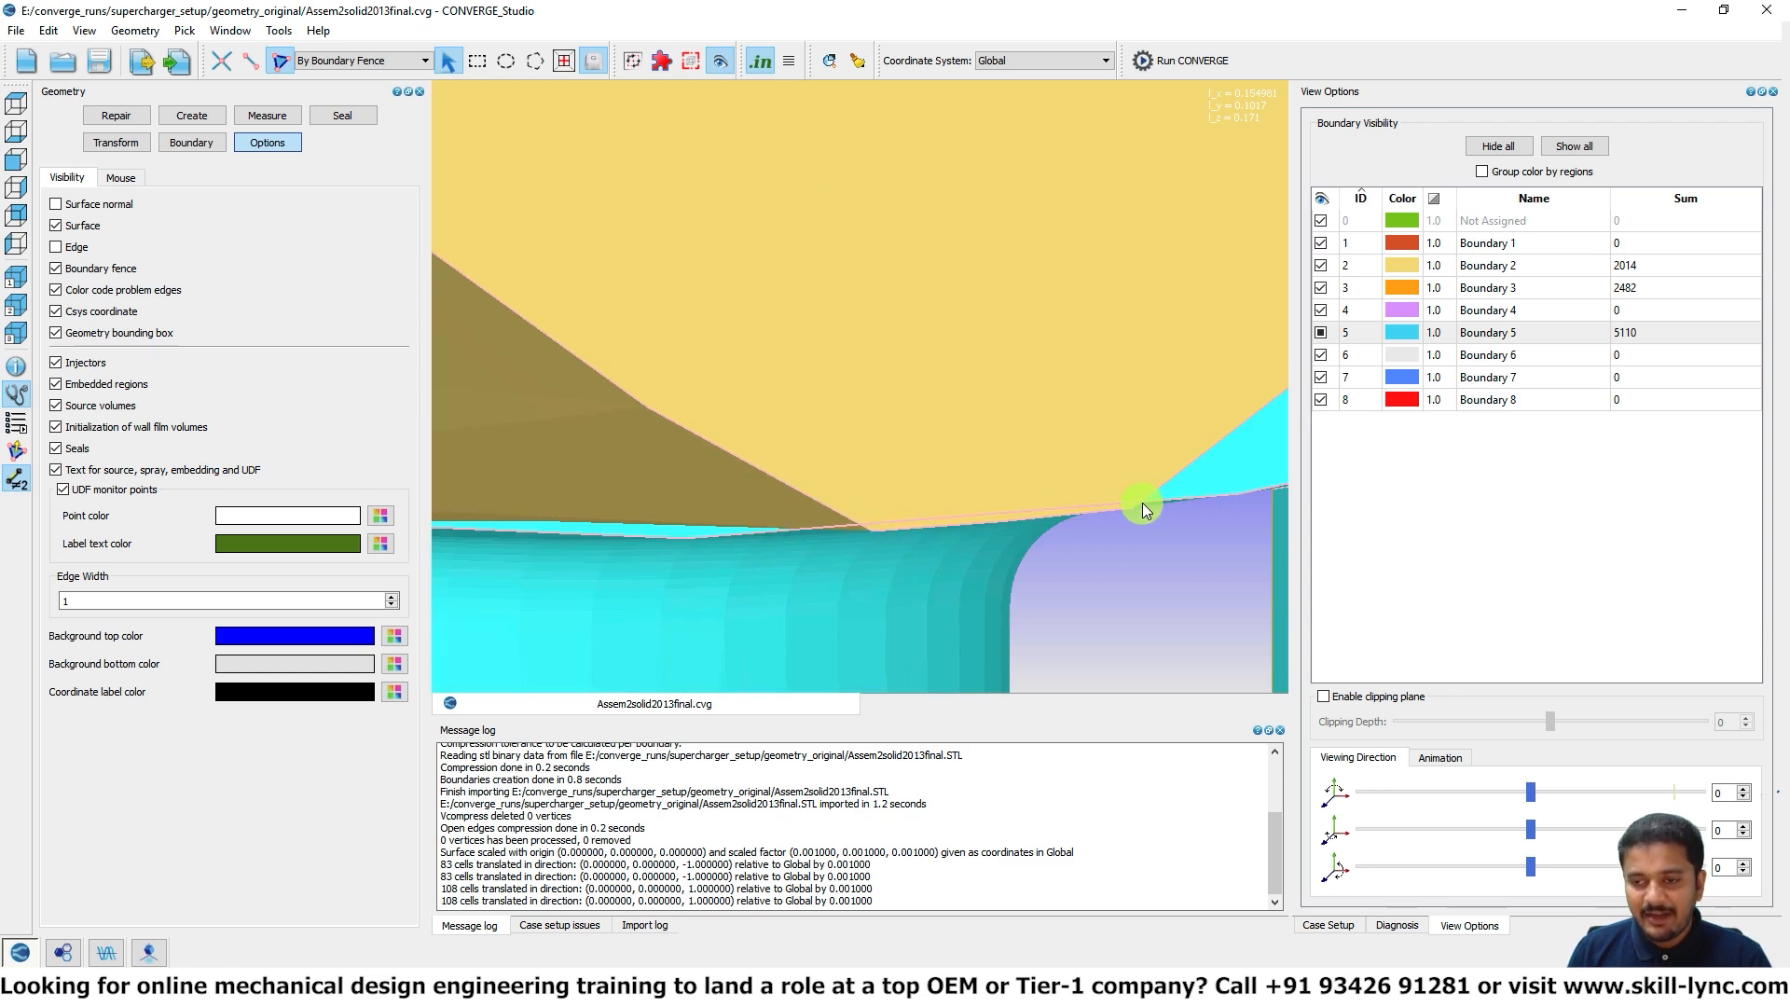
scroll(714, 493, down, 12)
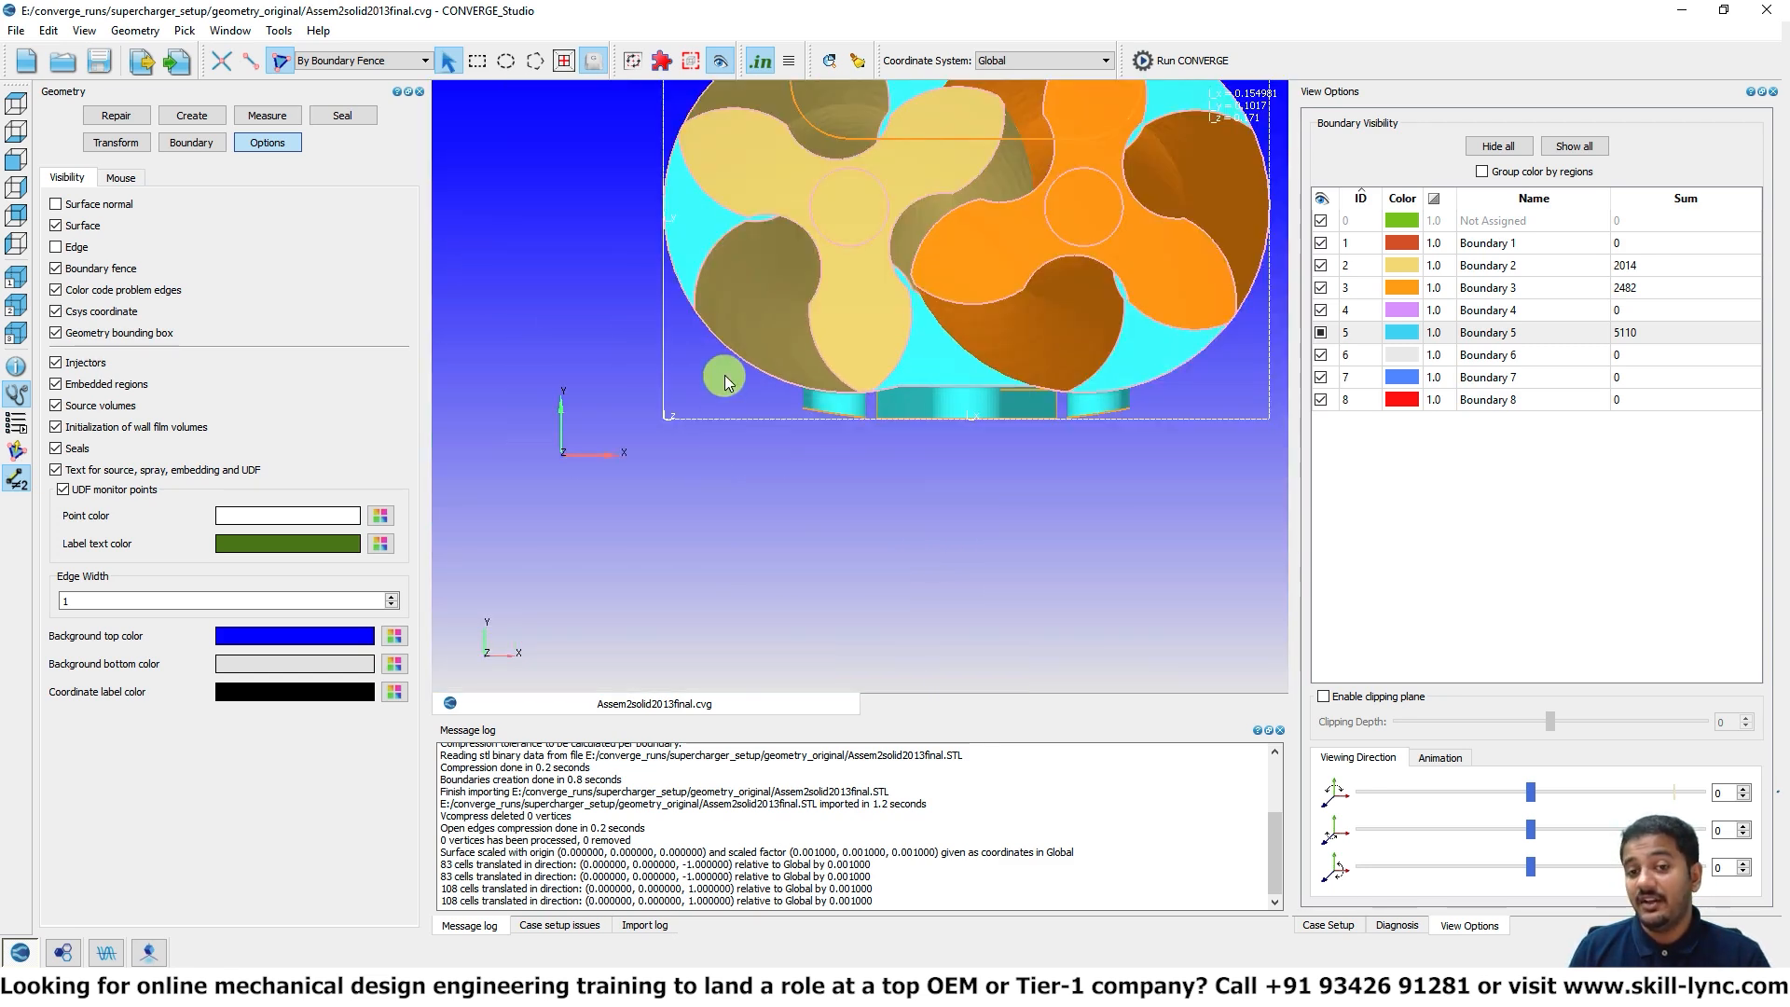
scroll(927, 347, up, 10)
scroll(853, 438, up, 5)
middle_drag(712, 462, 886, 376)
scroll(886, 376, up, 2)
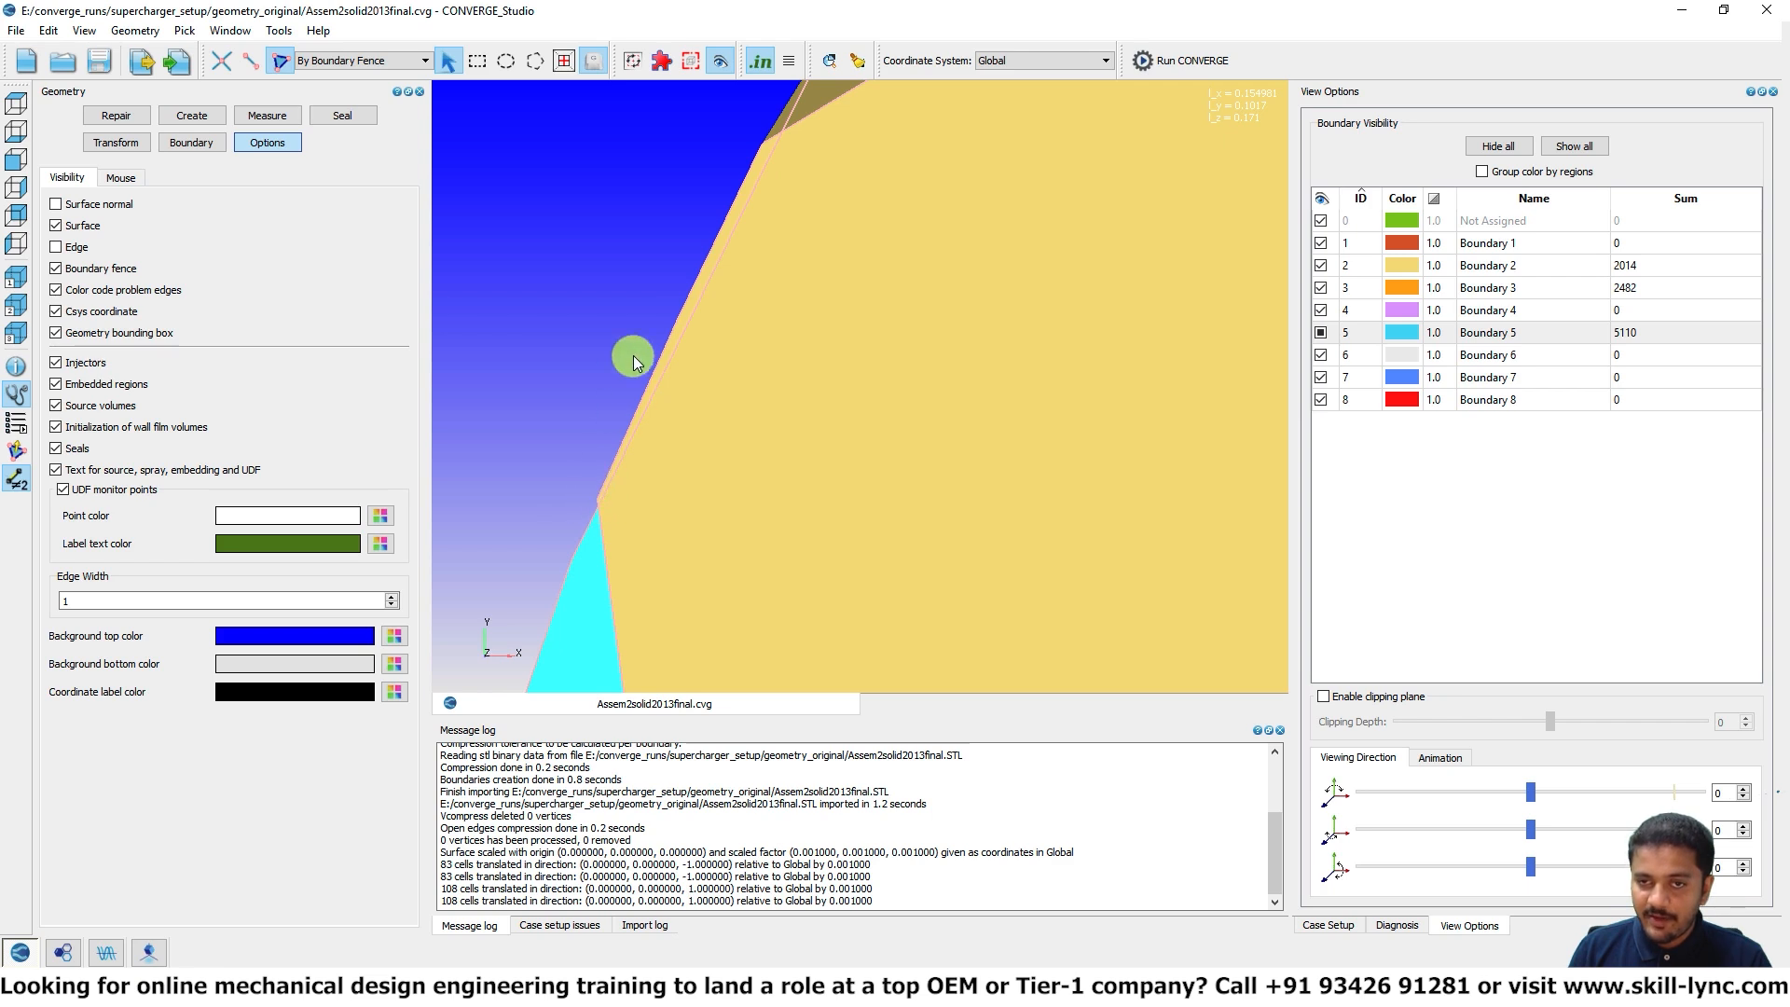
scroll(783, 210, down, 10)
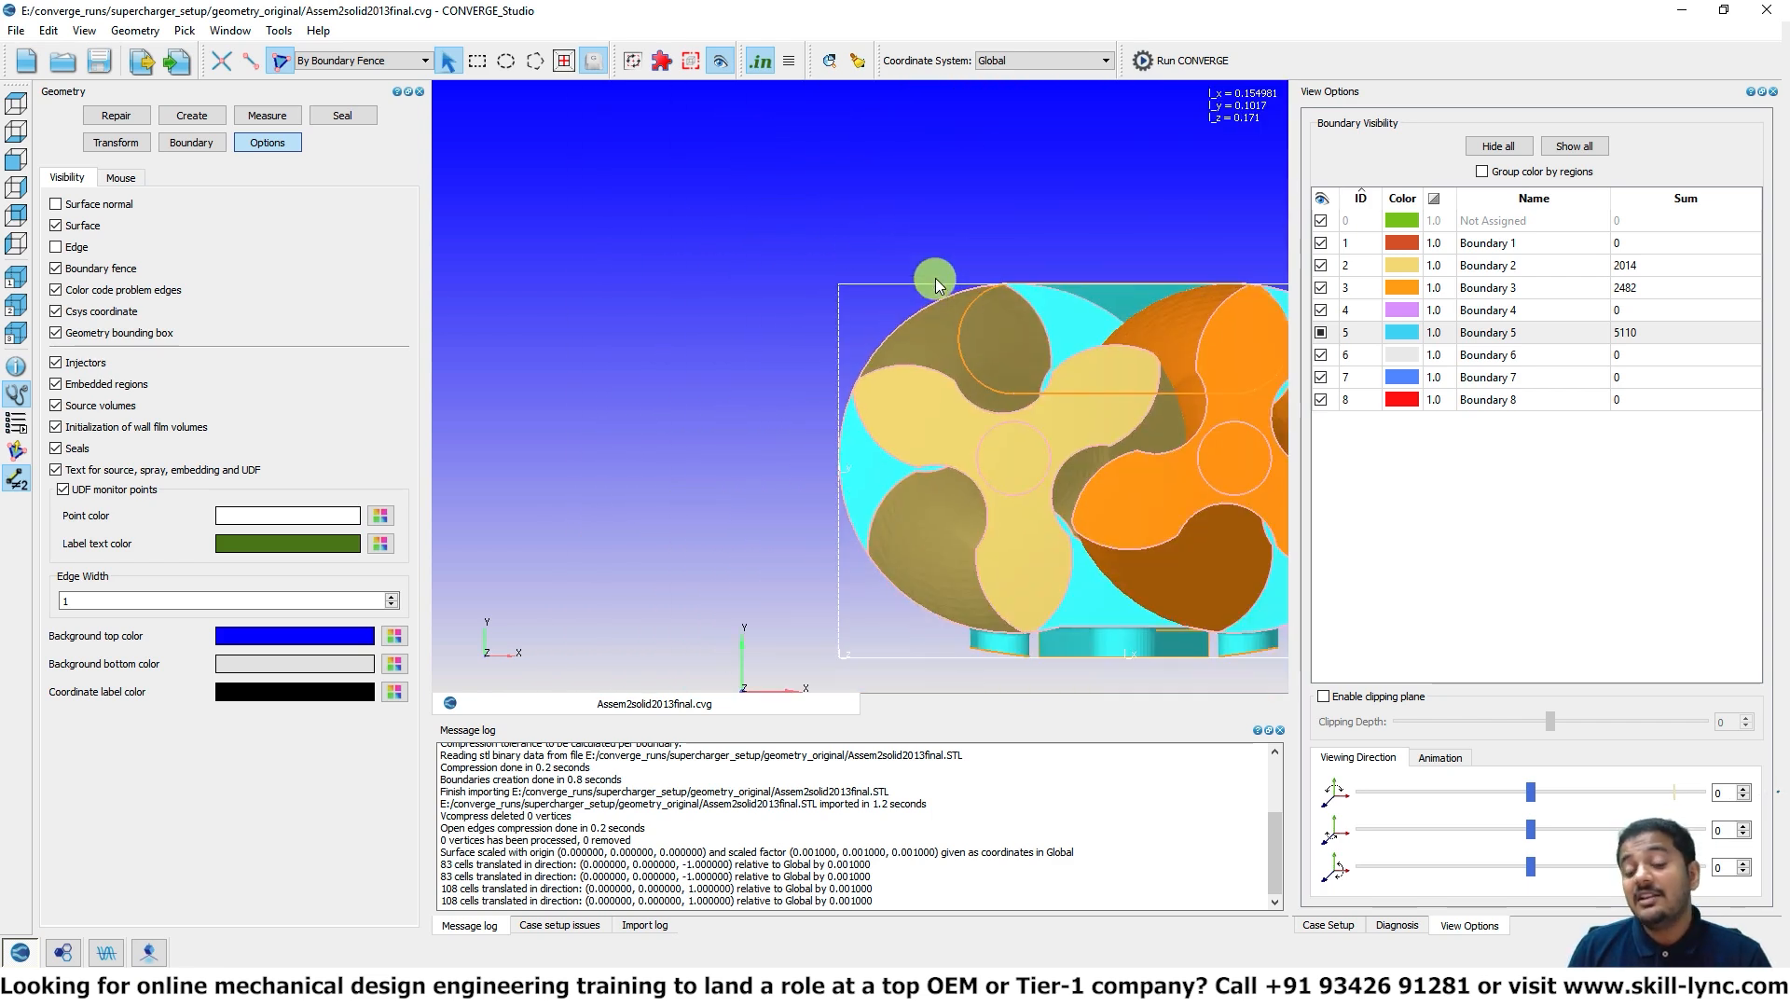
middle_drag(1003, 464, 909, 460)
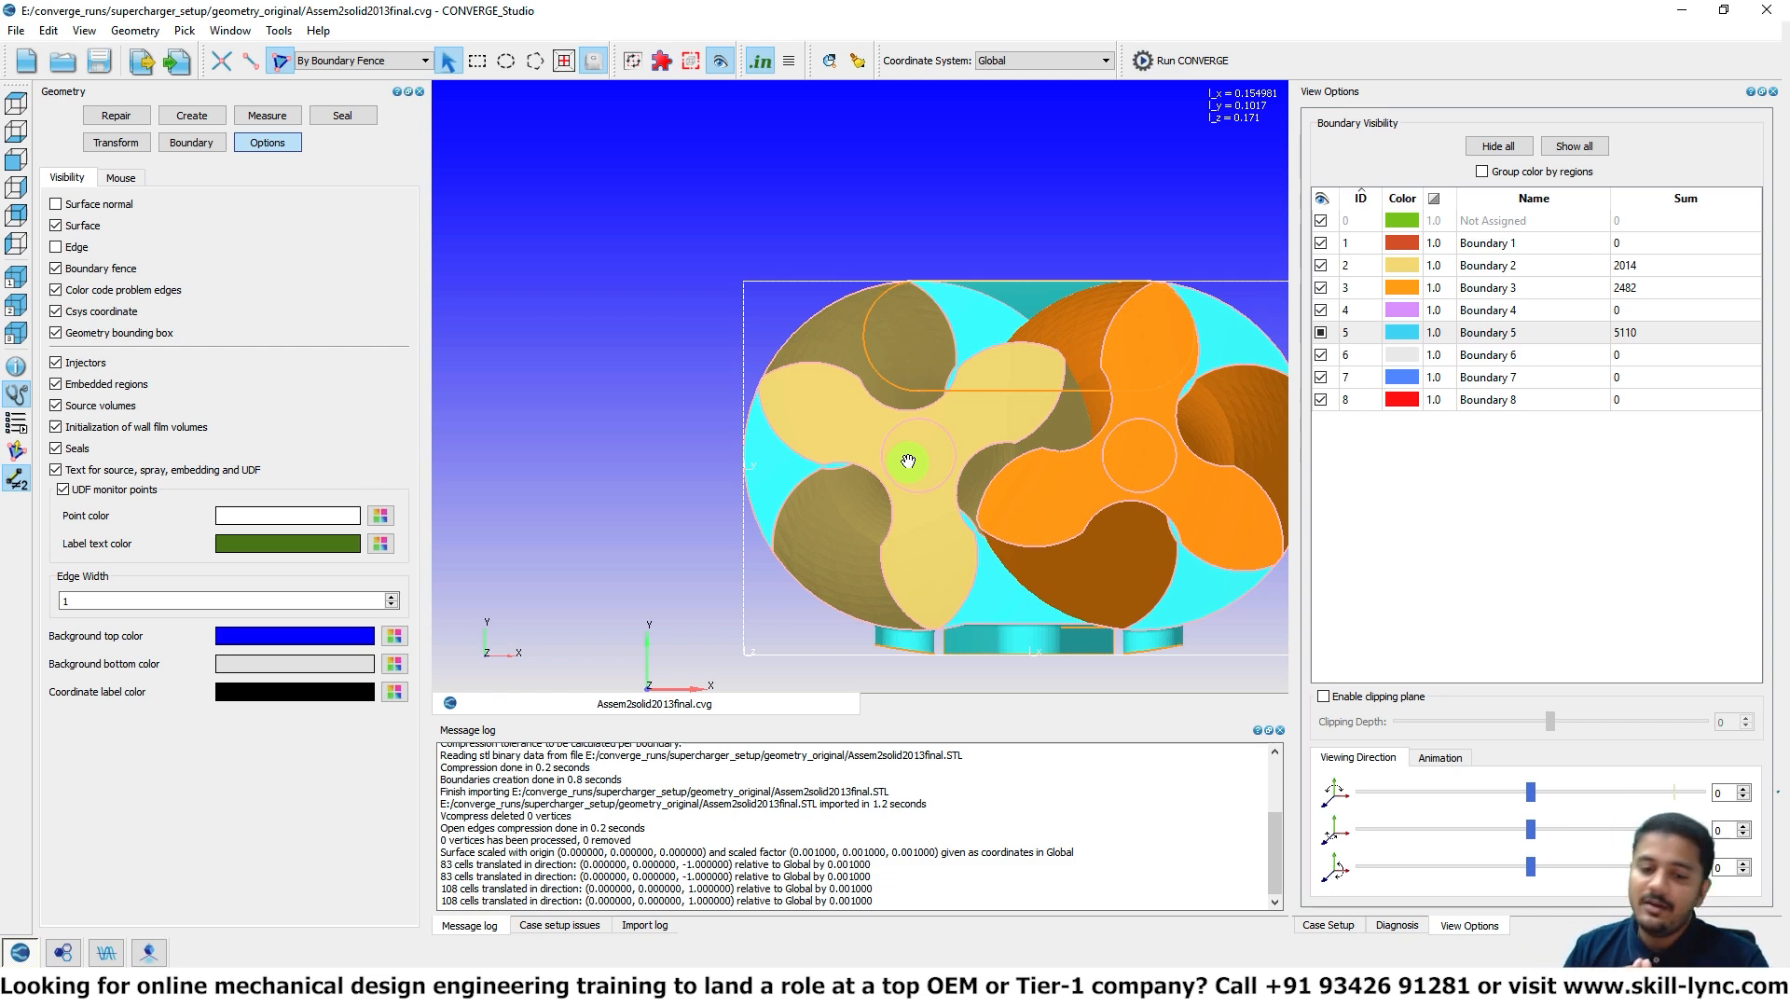
scroll(909, 464, up, 2)
scroll(818, 406, up, 3)
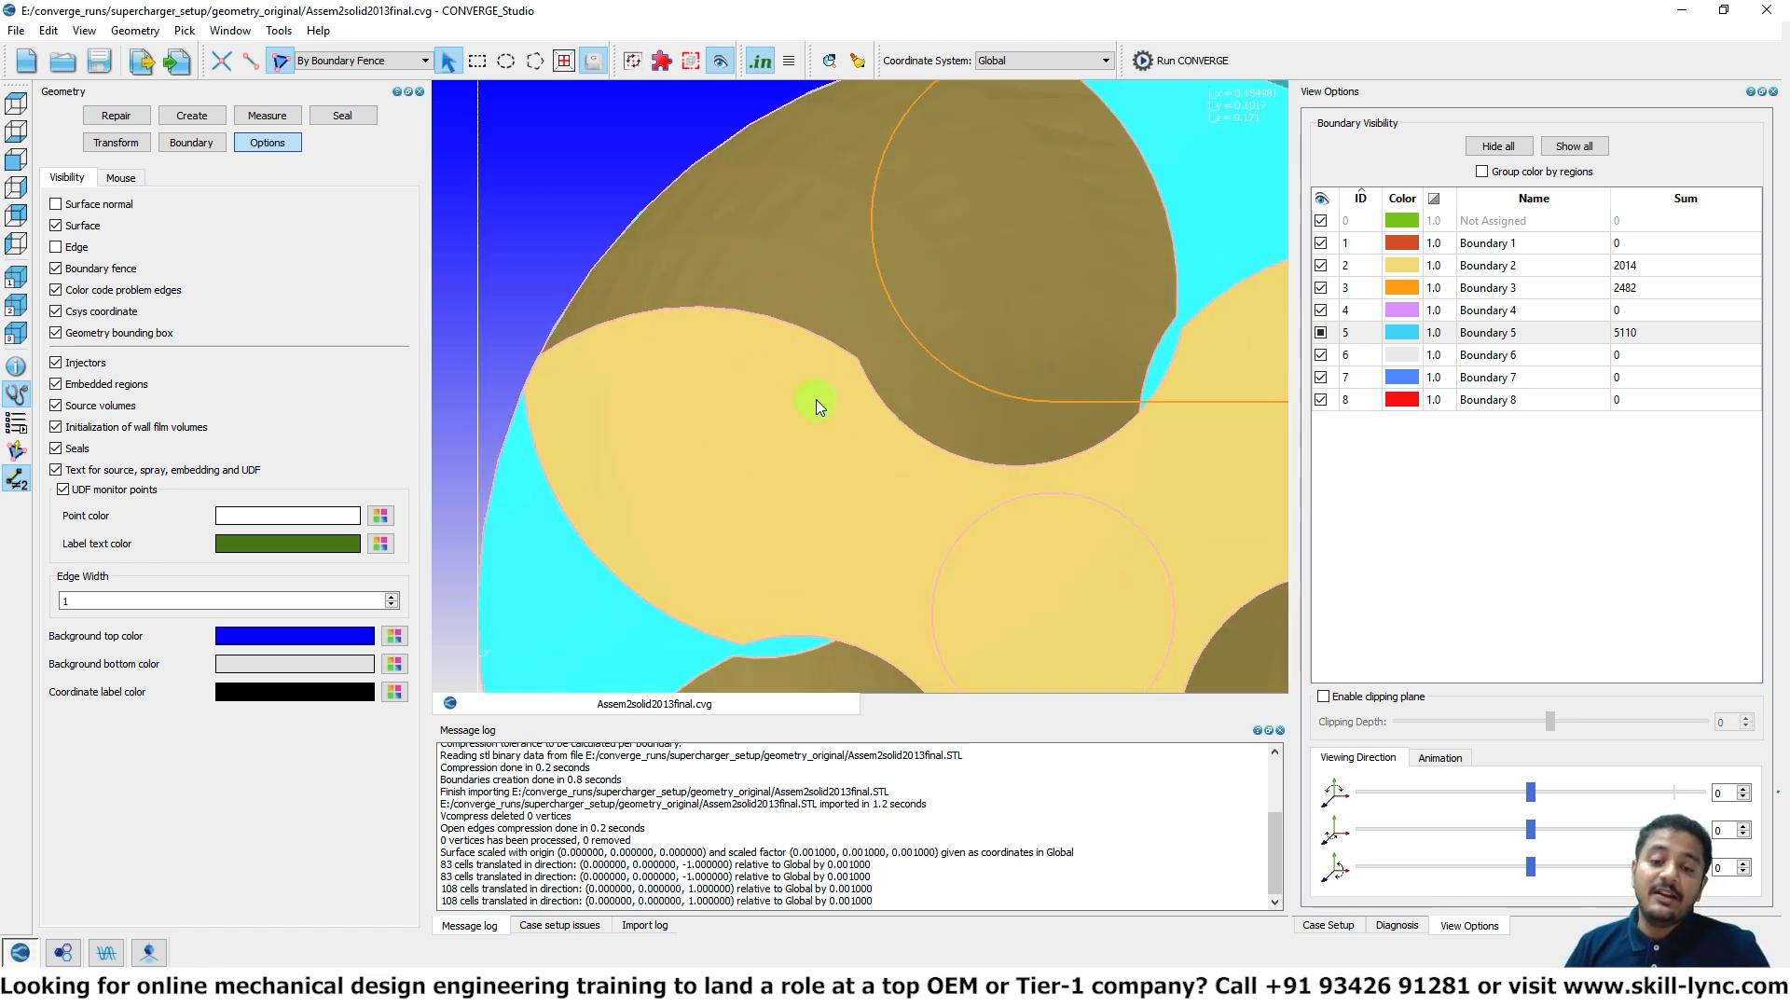
Step: Run the surface diagnosis, examine the problem triangles on the rotors and chamber, and clear the results
scroll(507, 464, down, 5)
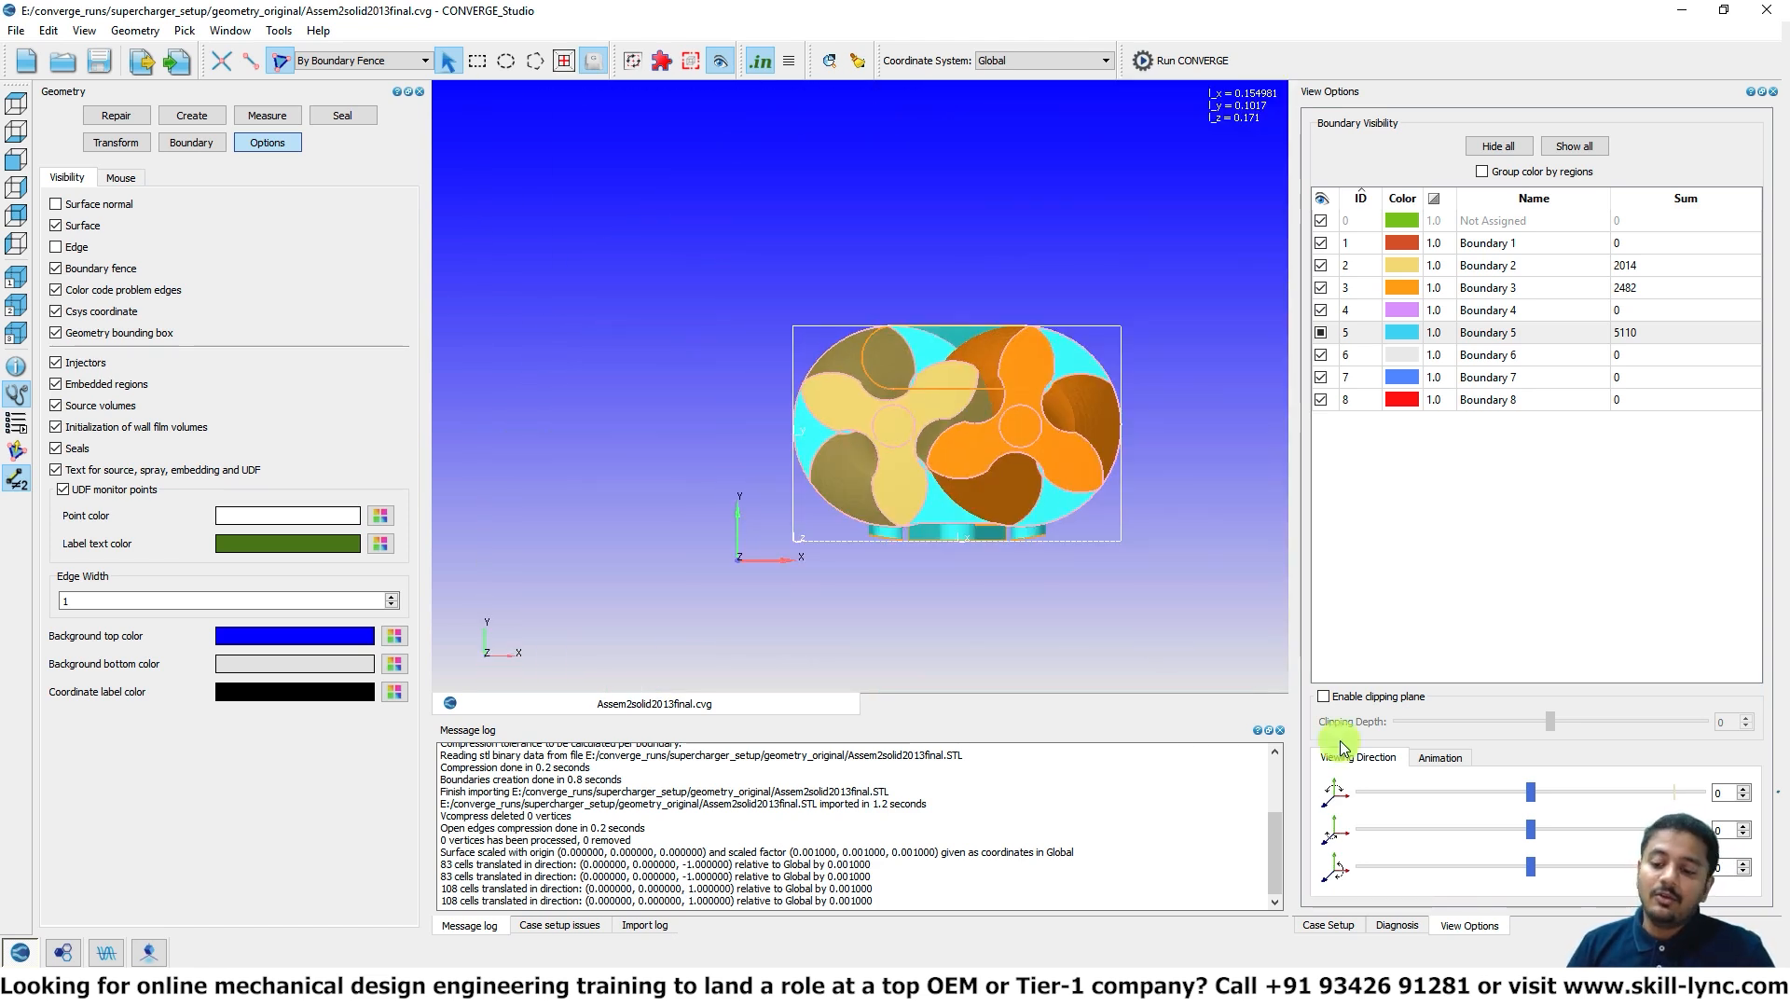
click(1414, 926)
click(1399, 895)
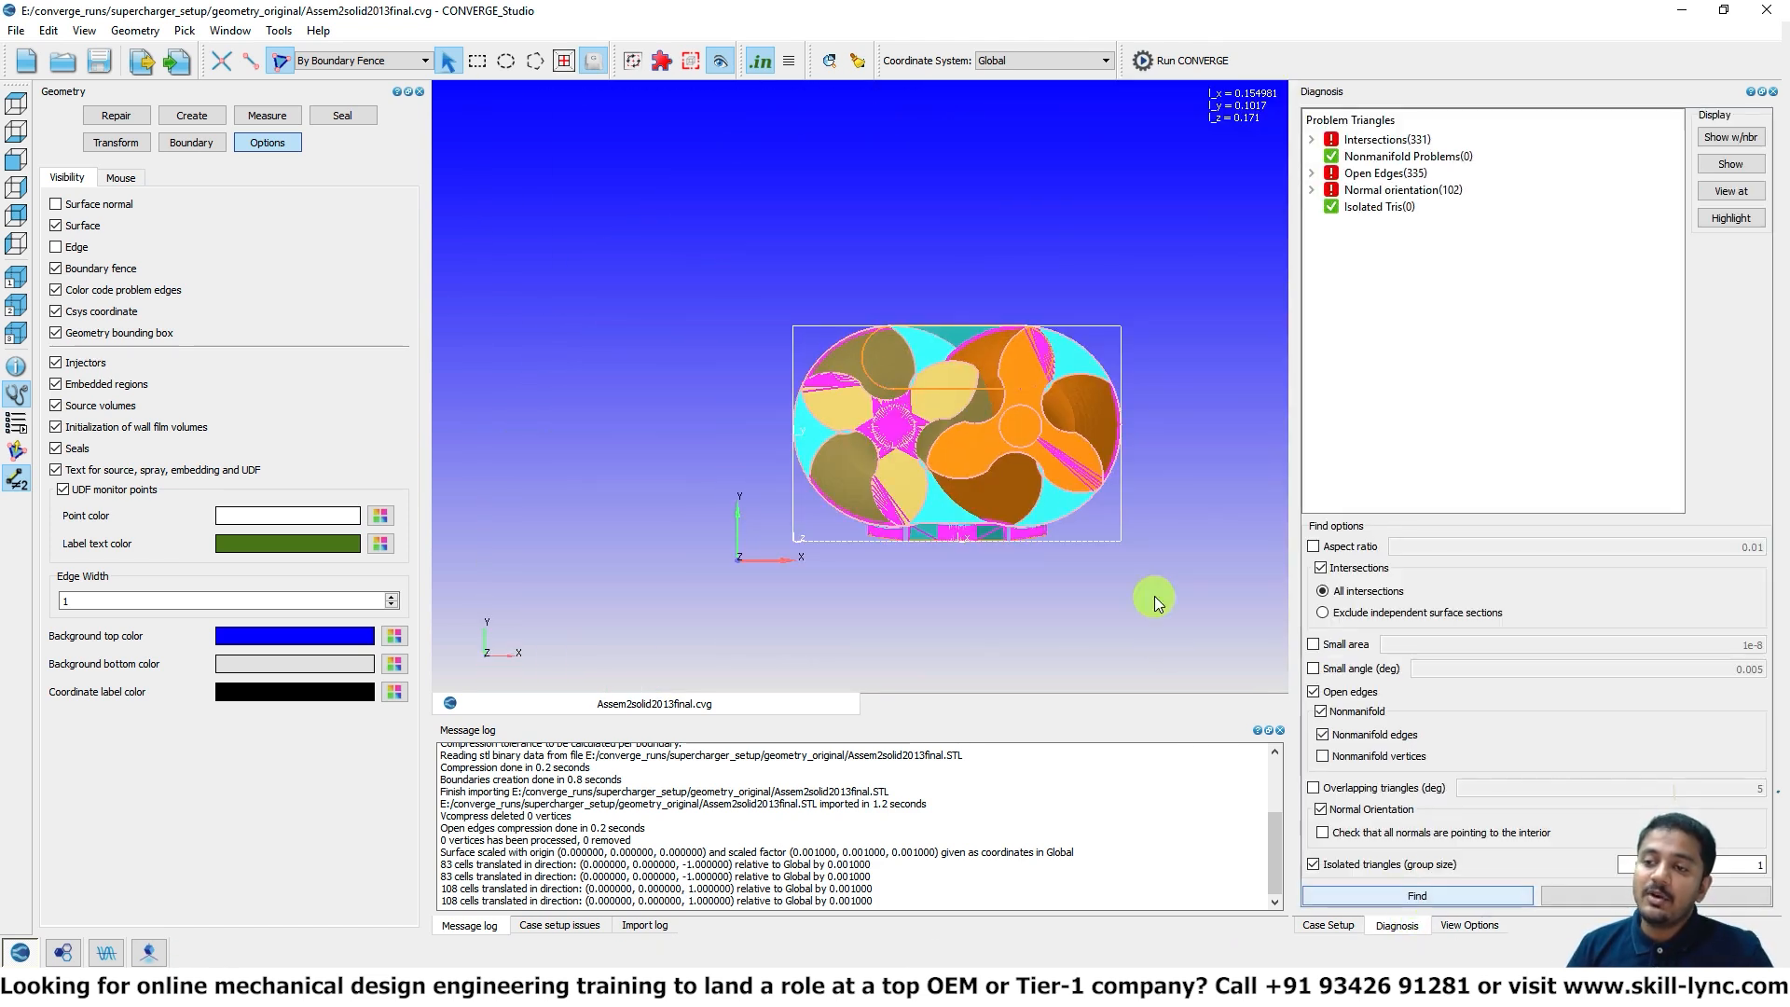
drag(1156, 597, 951, 419)
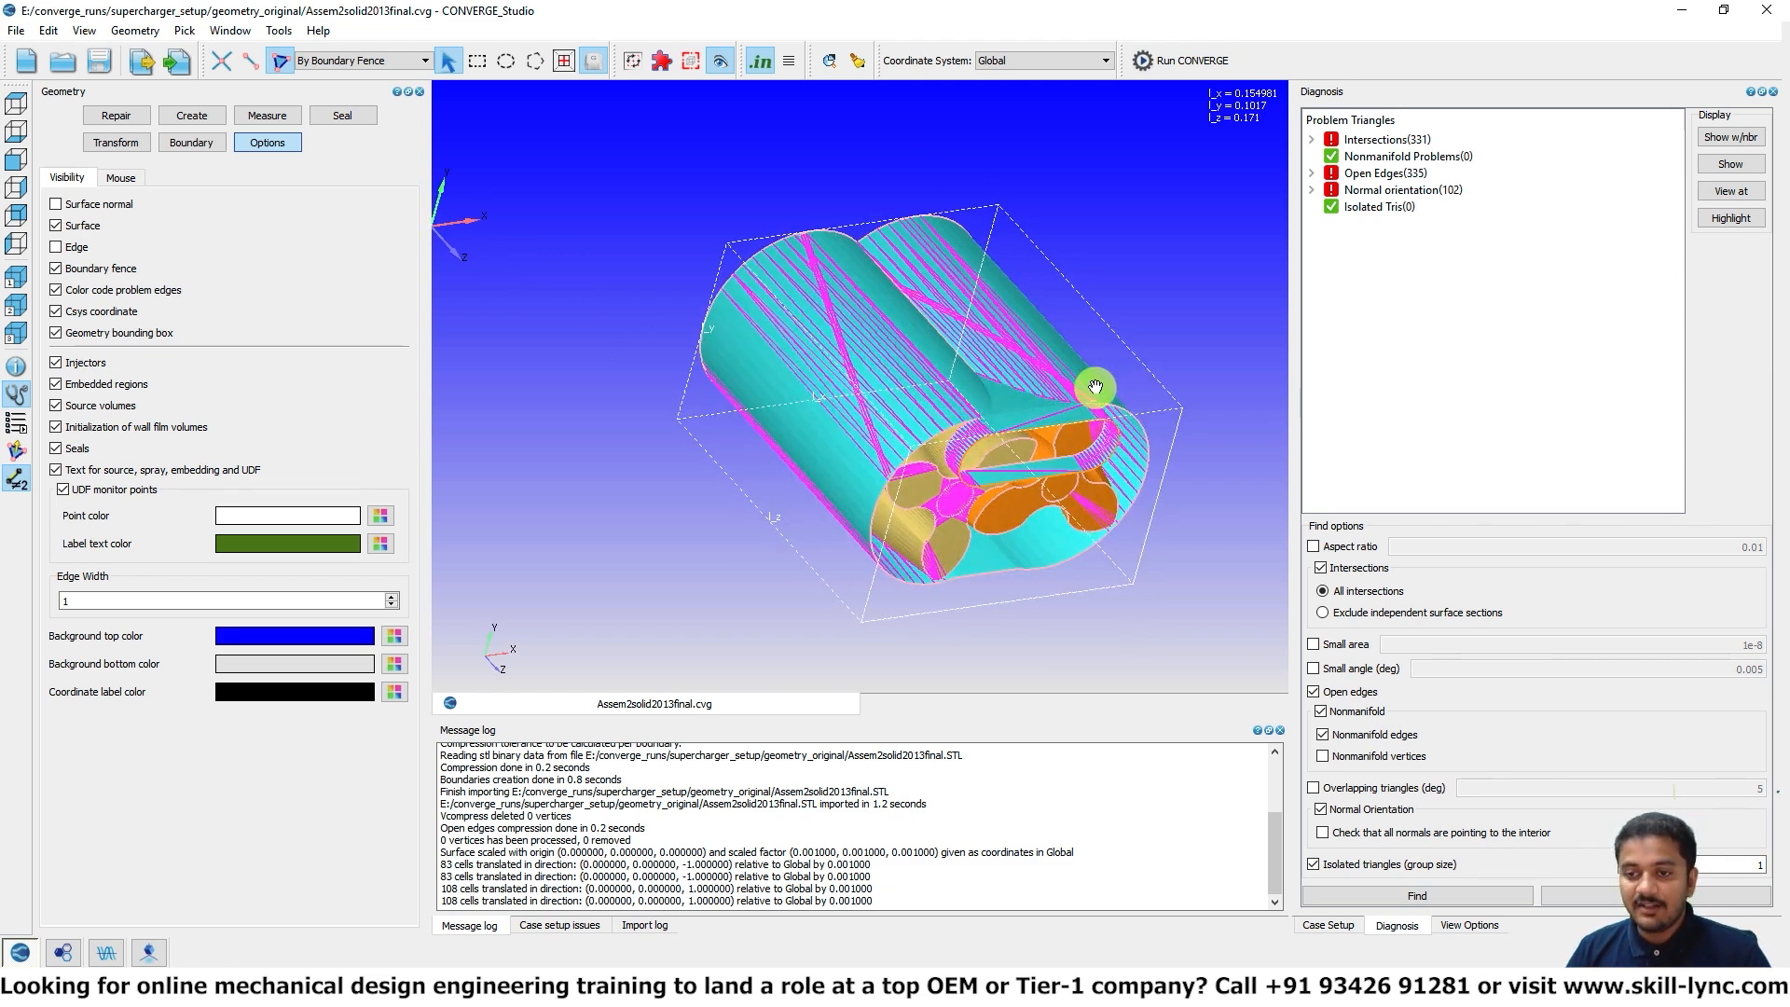
drag(1095, 386, 1039, 321)
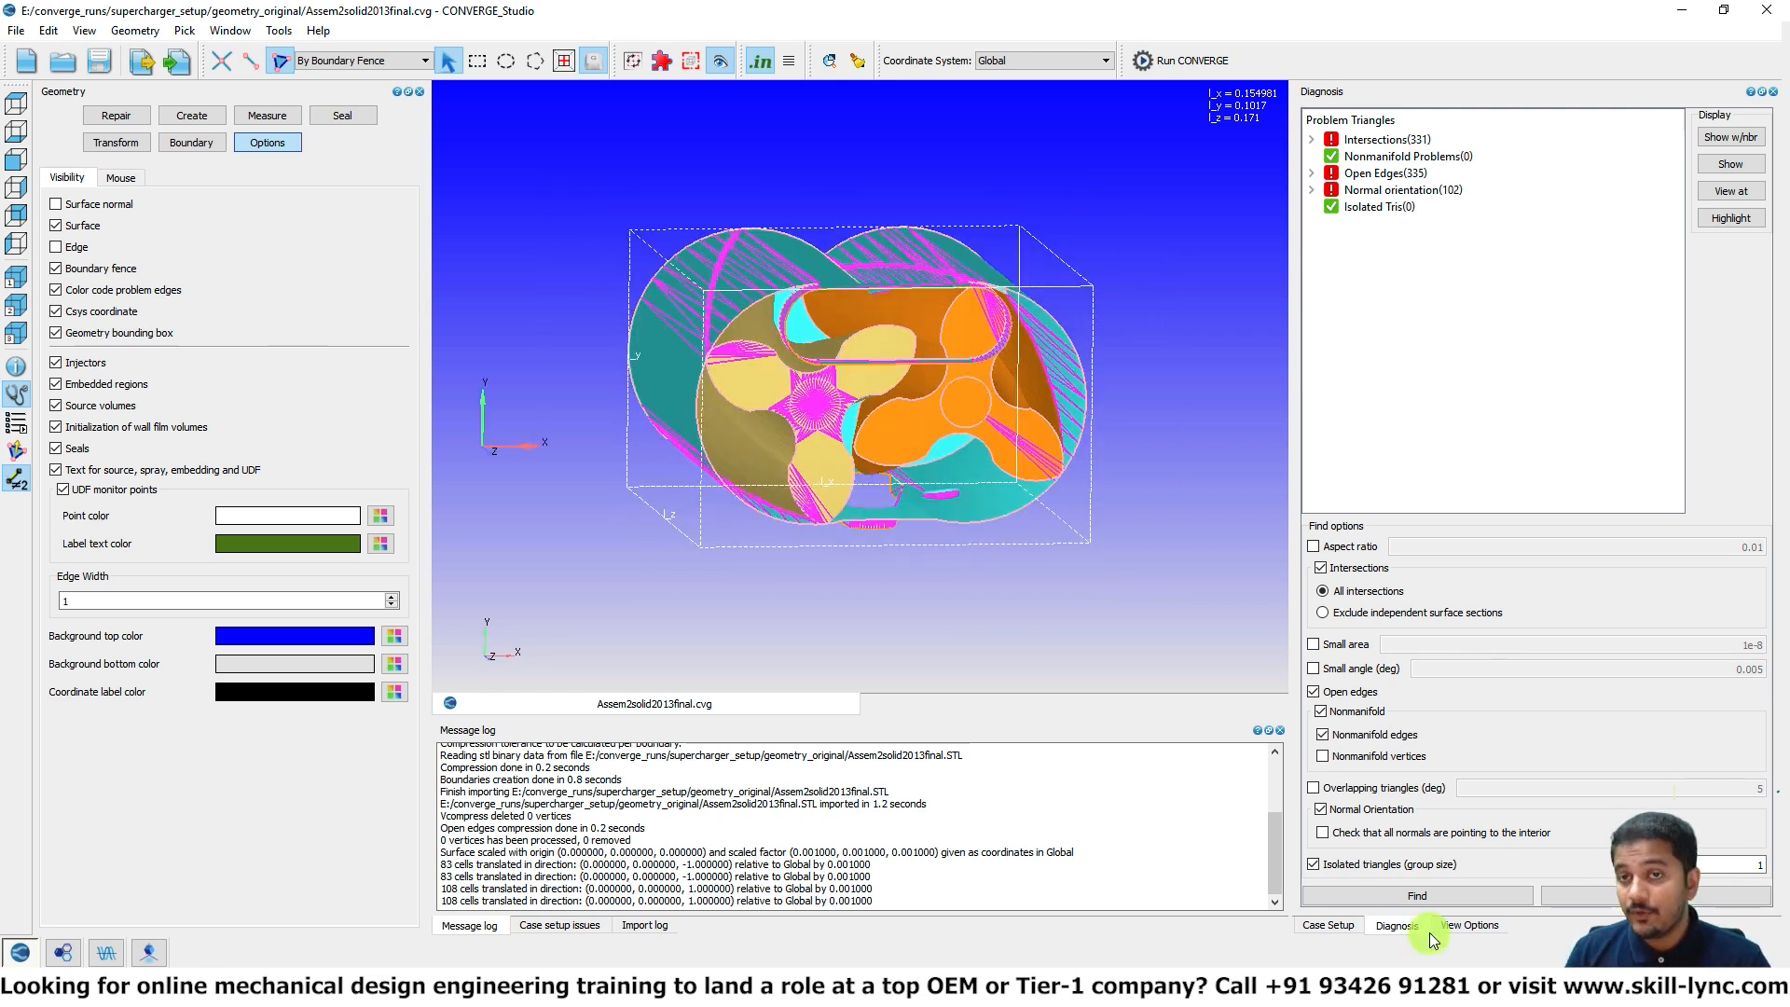
click(1613, 898)
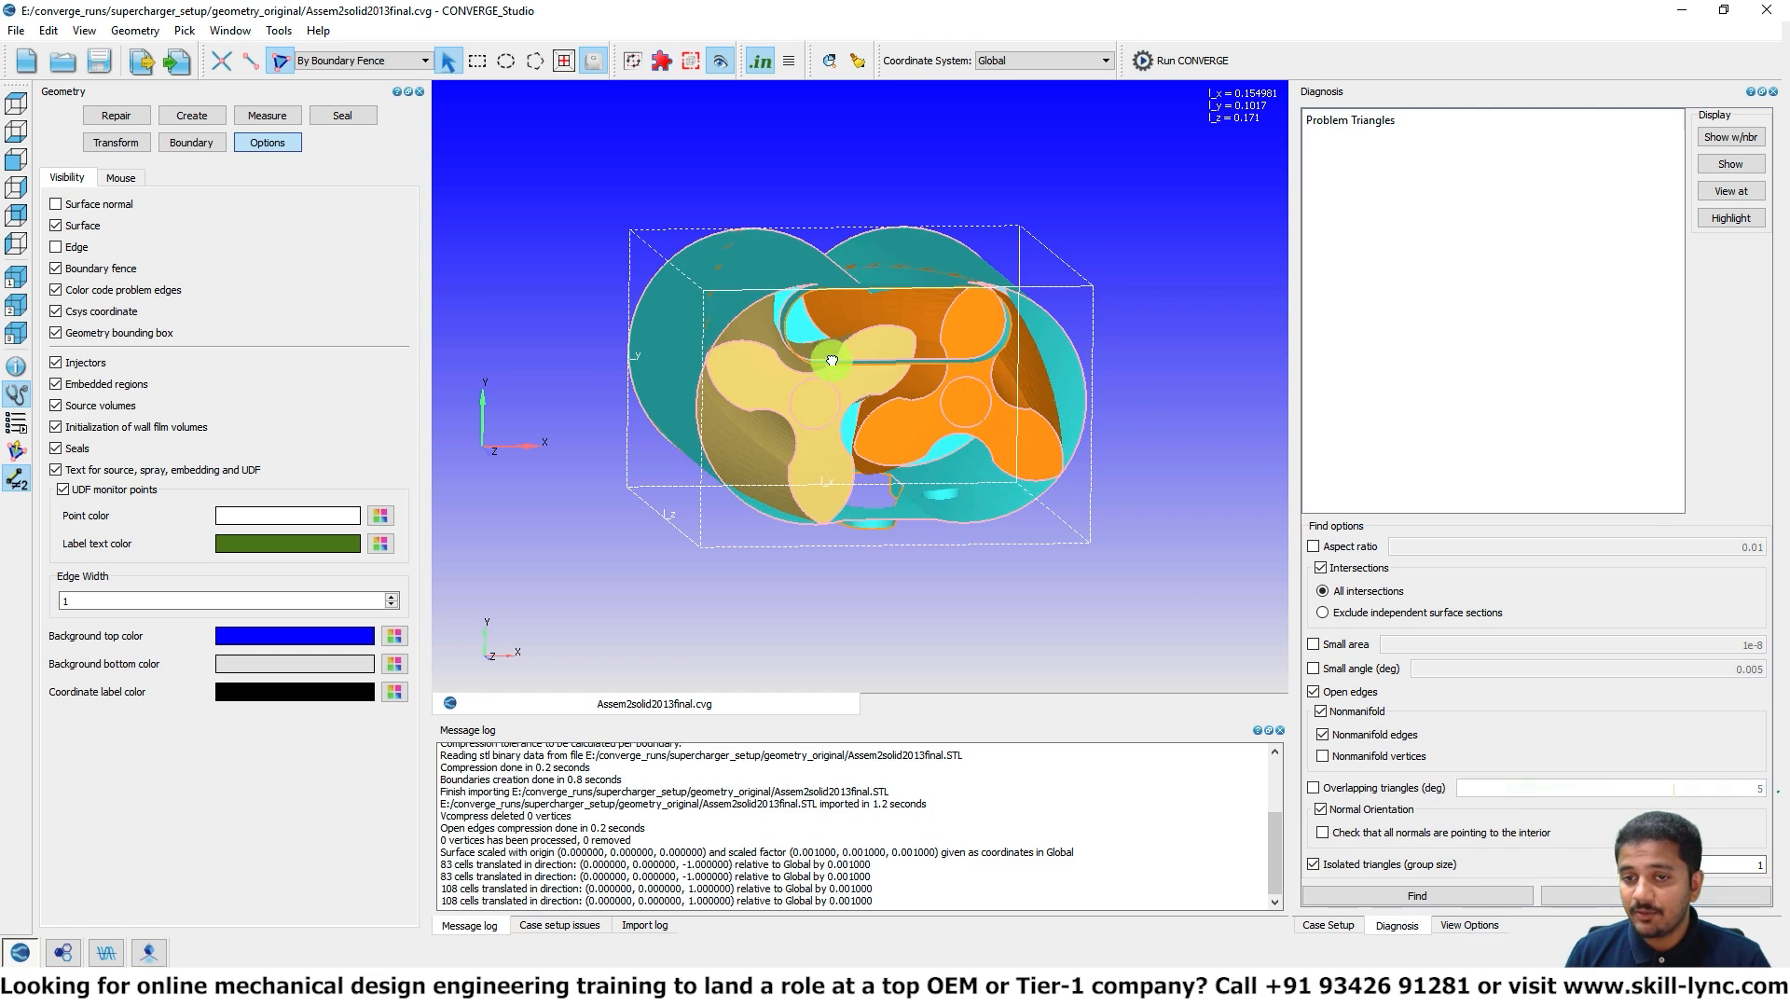
Step: Hide Boundary 5 so only the two rotors are shown, and turn on the display of triangle edges
drag(828, 352, 915, 381)
drag(650, 163, 920, 380)
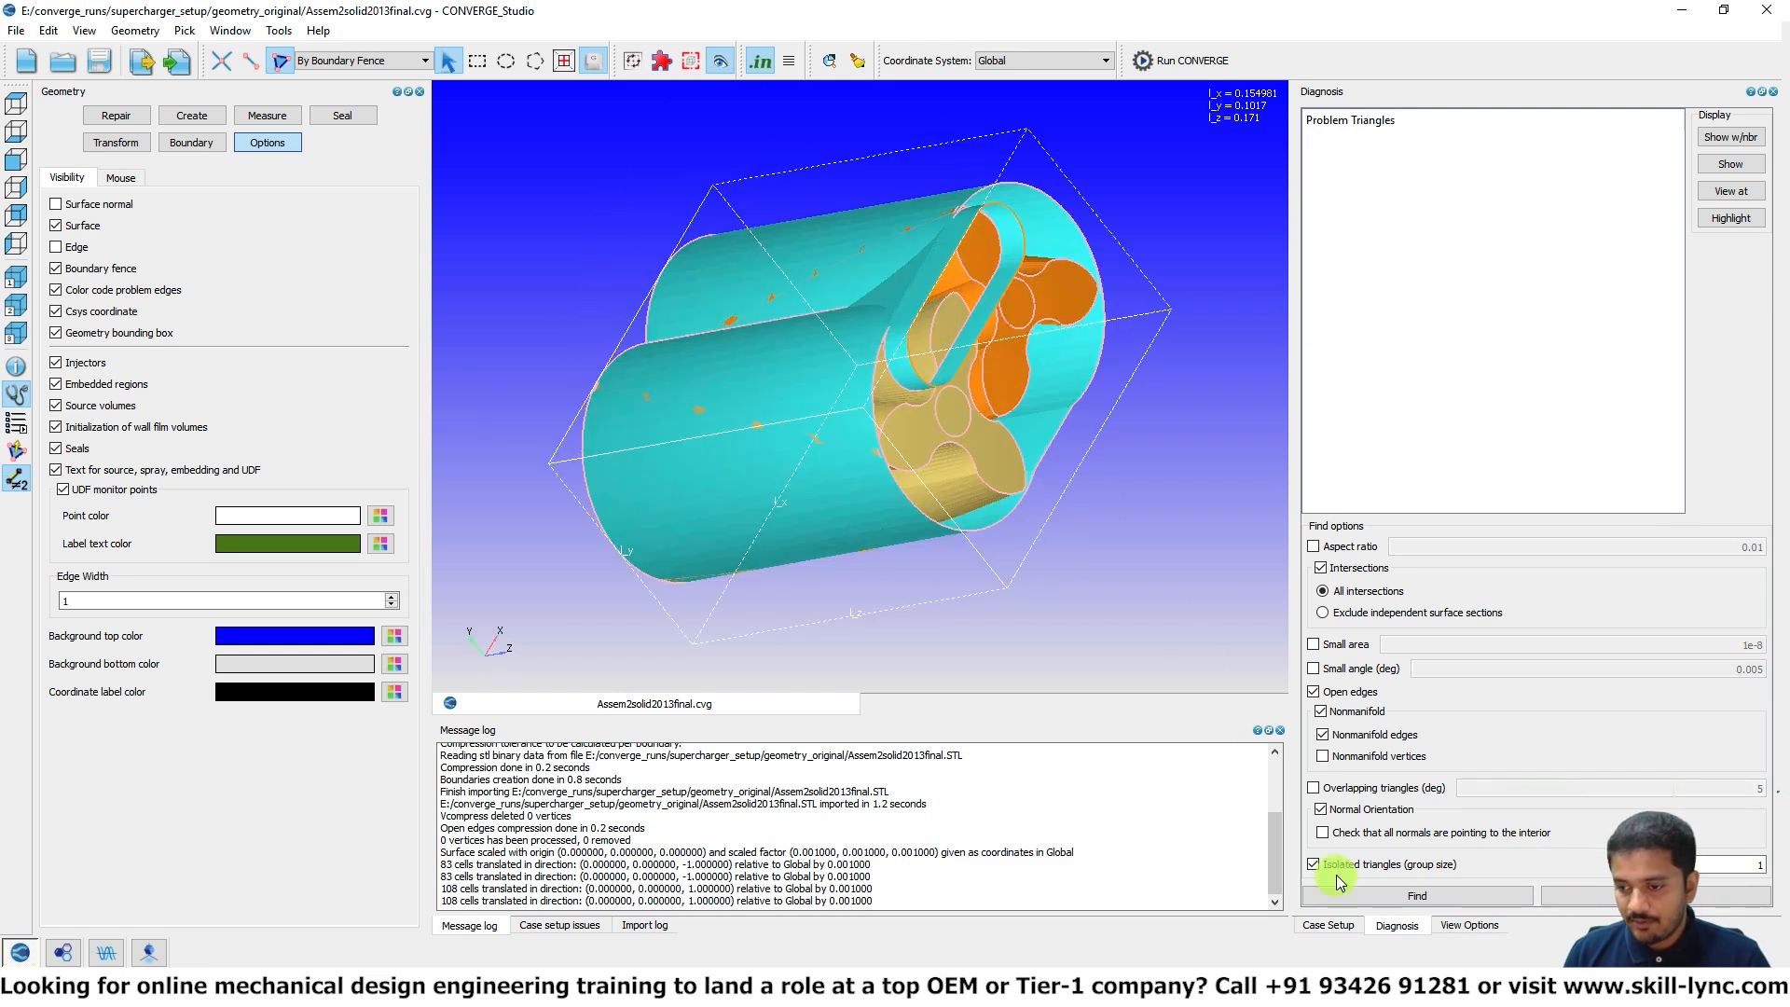
click(1469, 926)
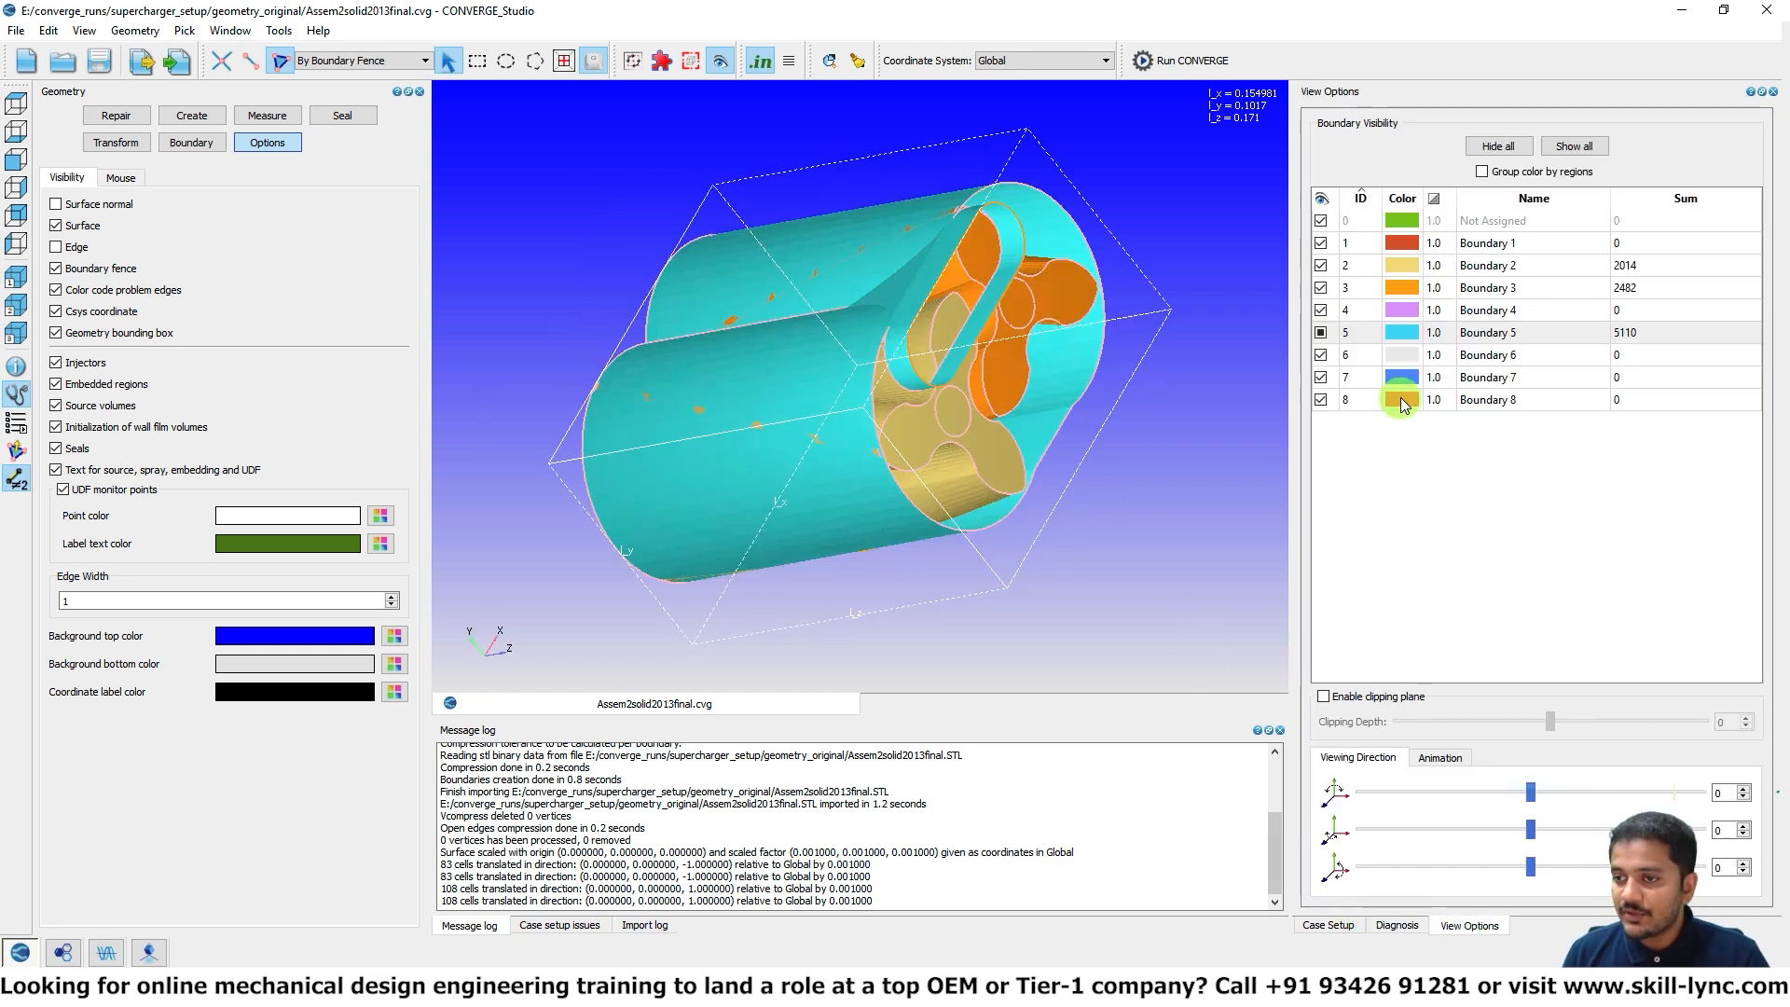
click(1321, 333)
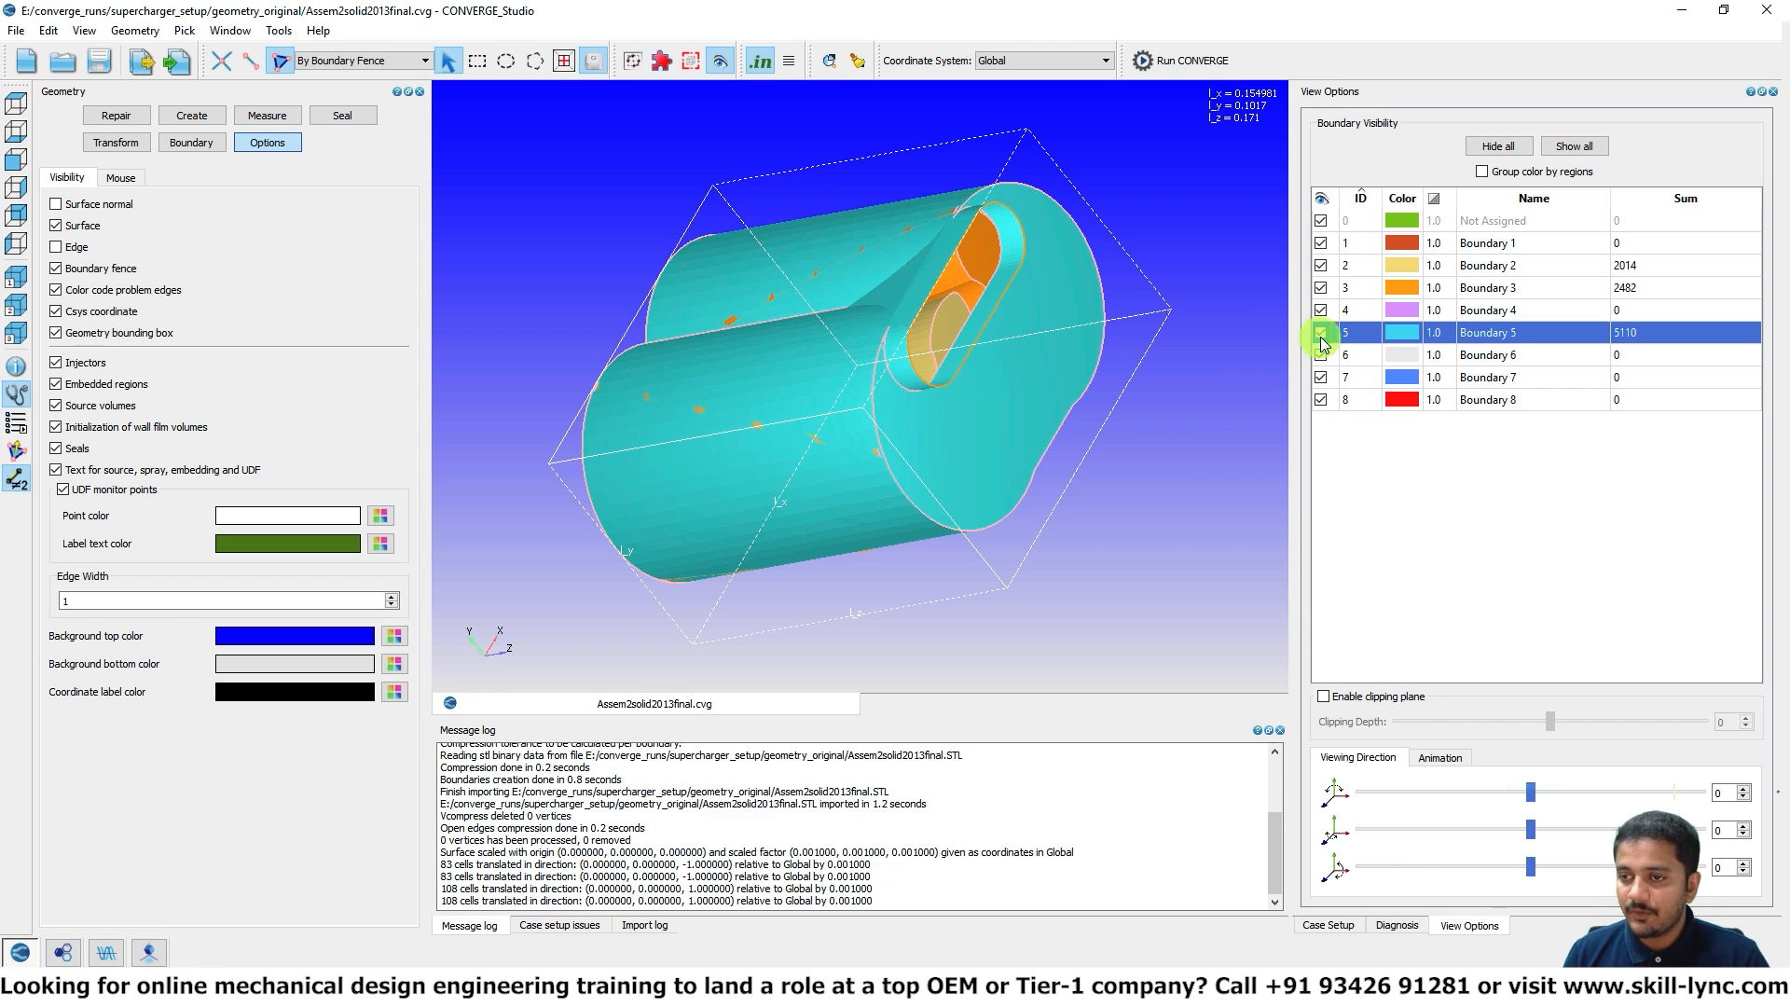
drag(911, 346, 1015, 316)
click(13, 424)
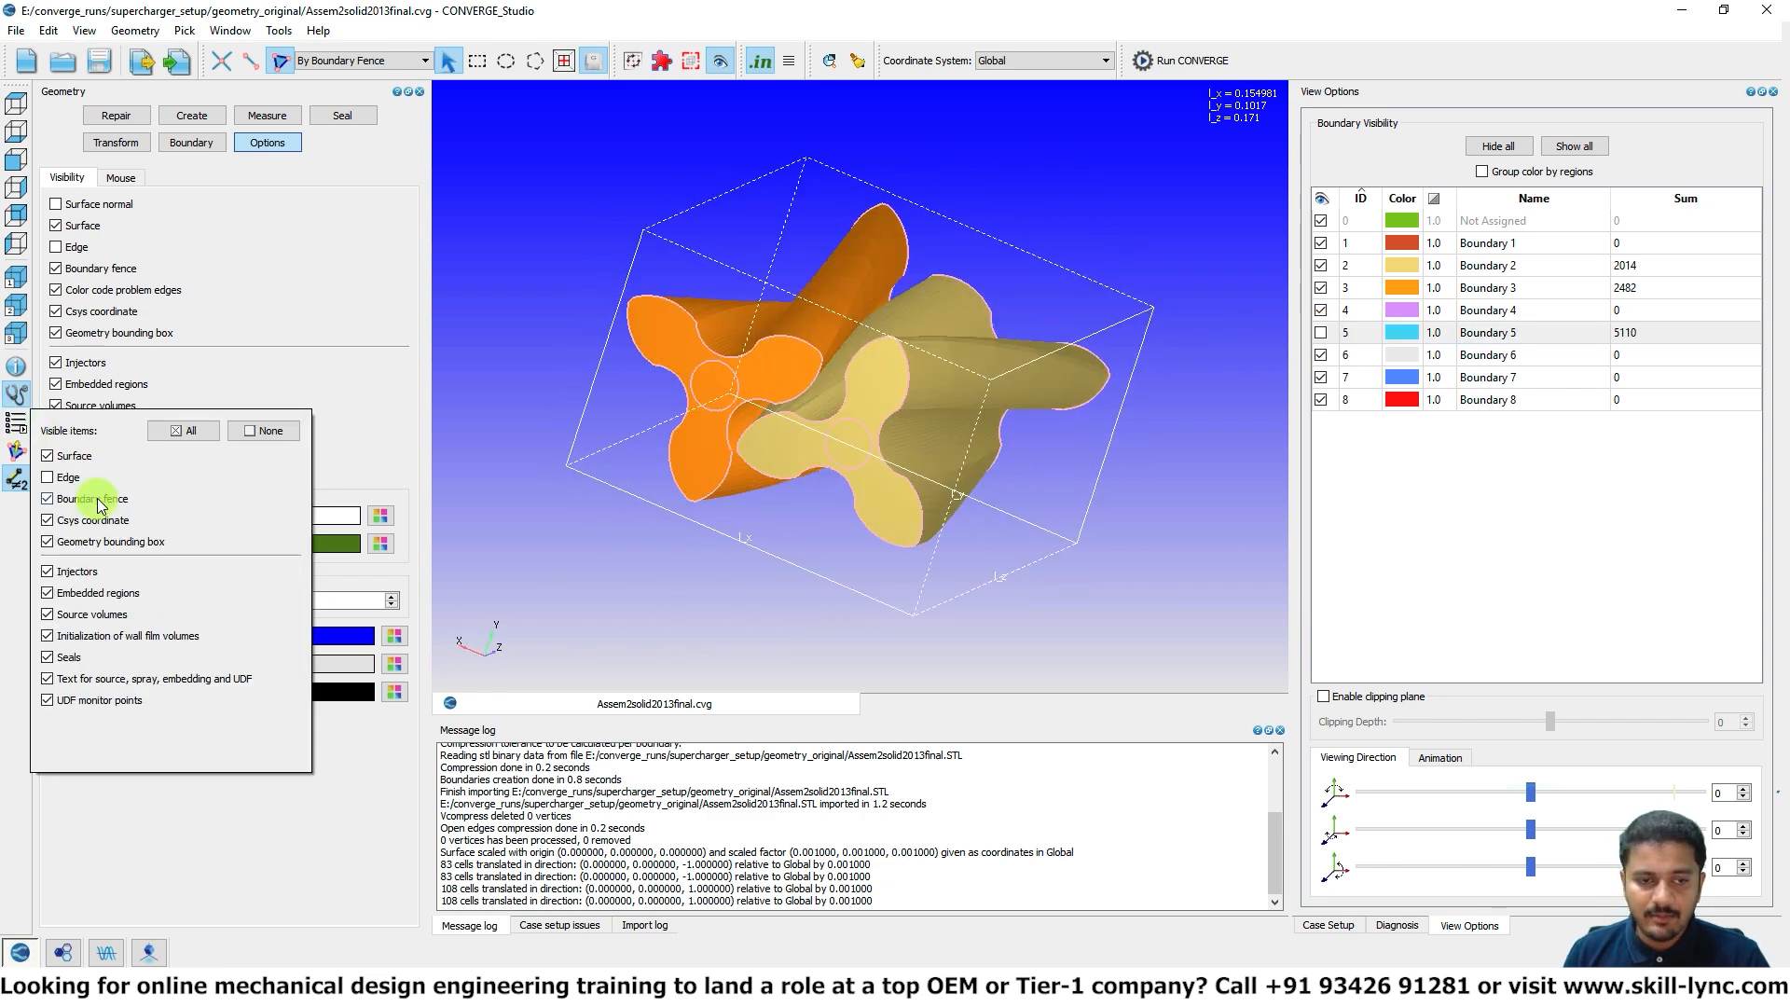
click(65, 479)
drag(671, 410, 705, 377)
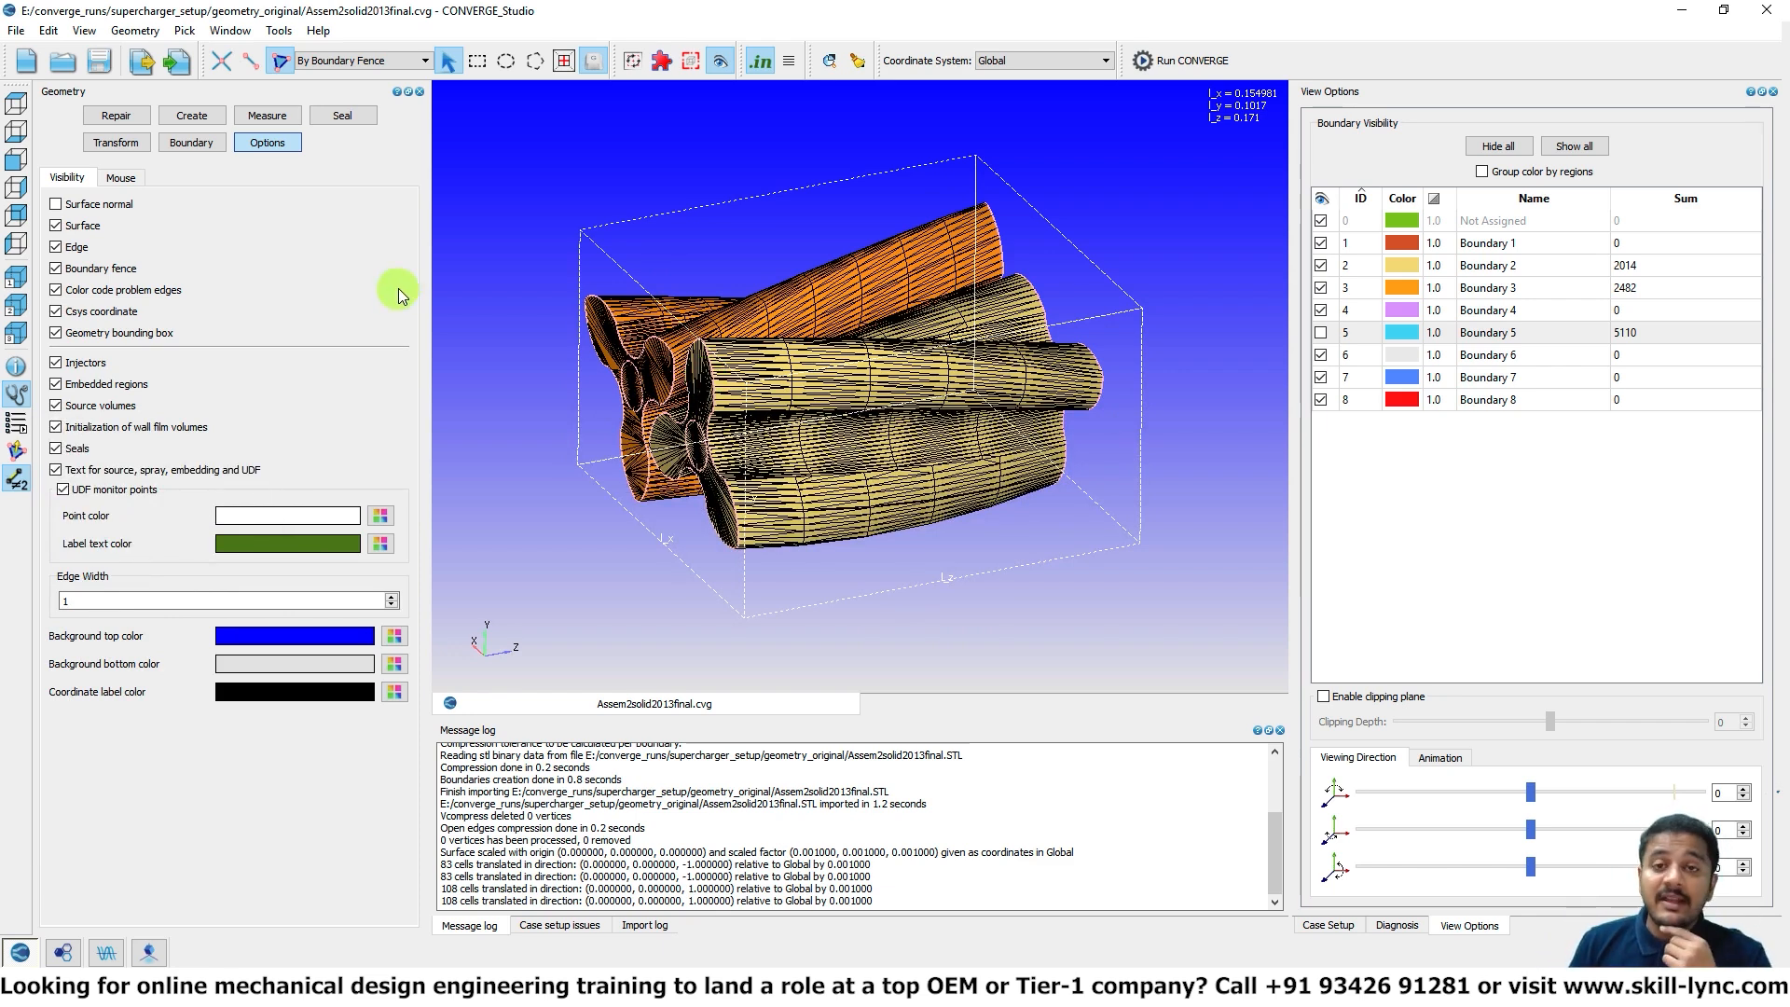
Step: Set up a uniform scaling of the selected boundary, Boundary 2, with a scale factor of 0.90
click(117, 143)
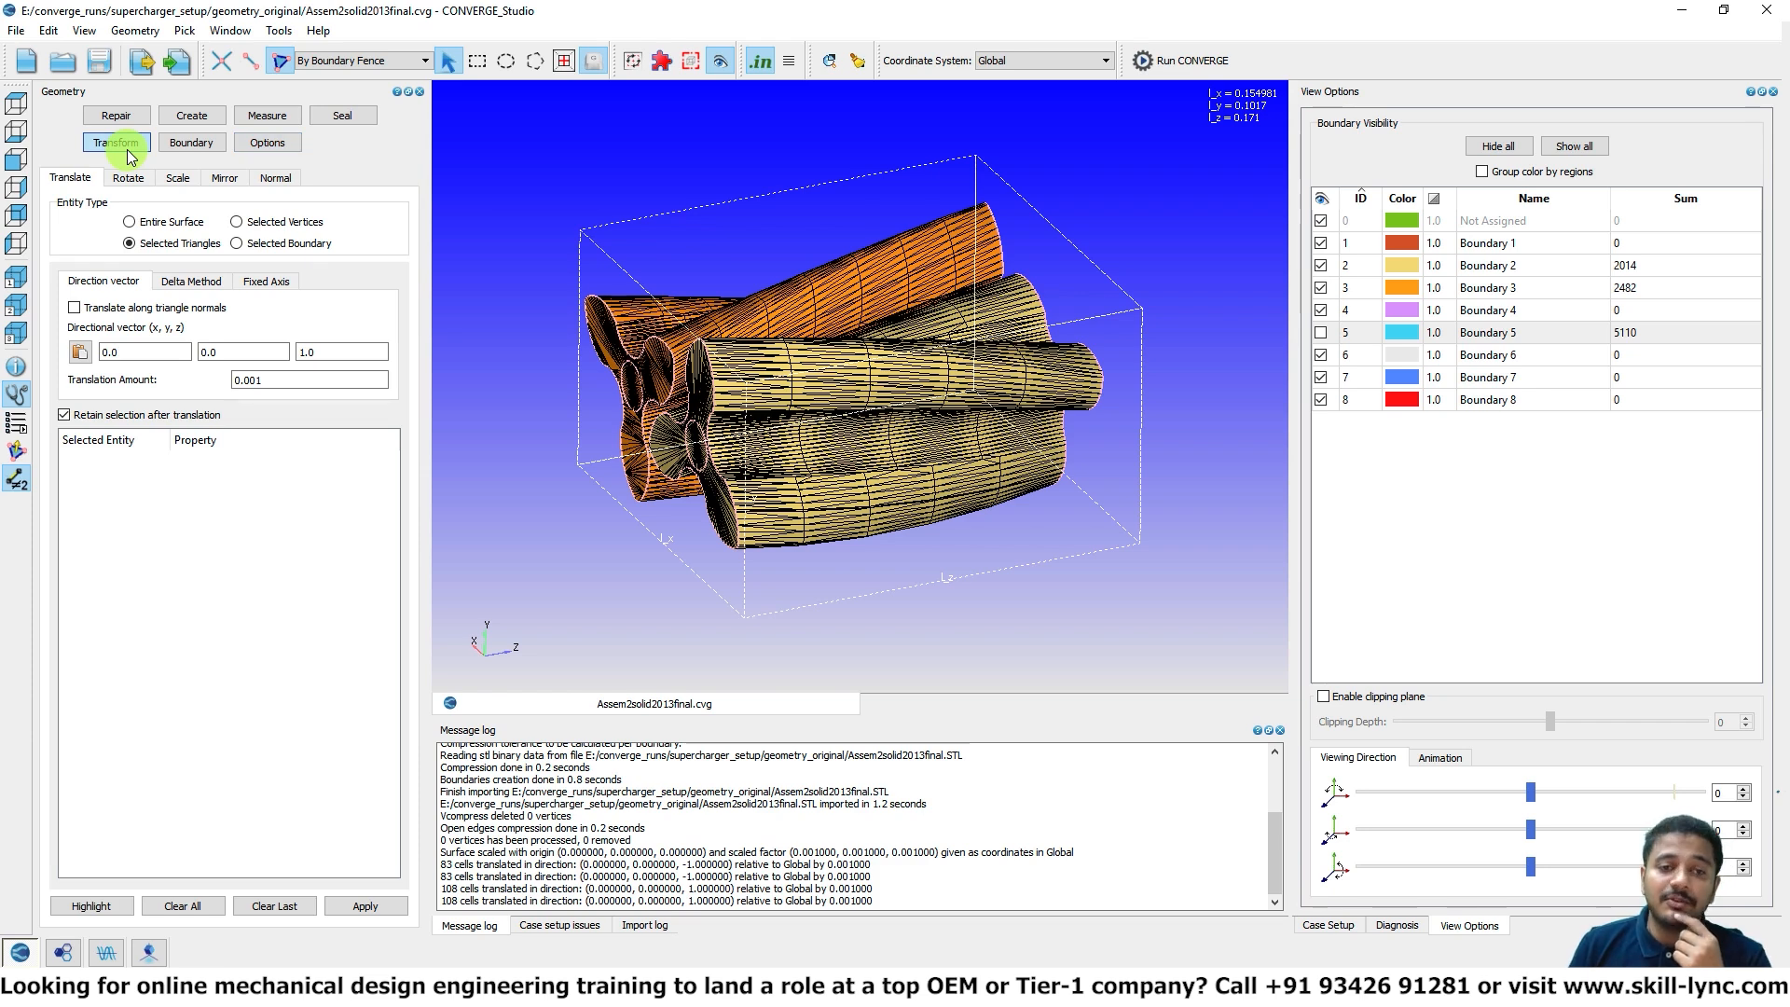
click(177, 180)
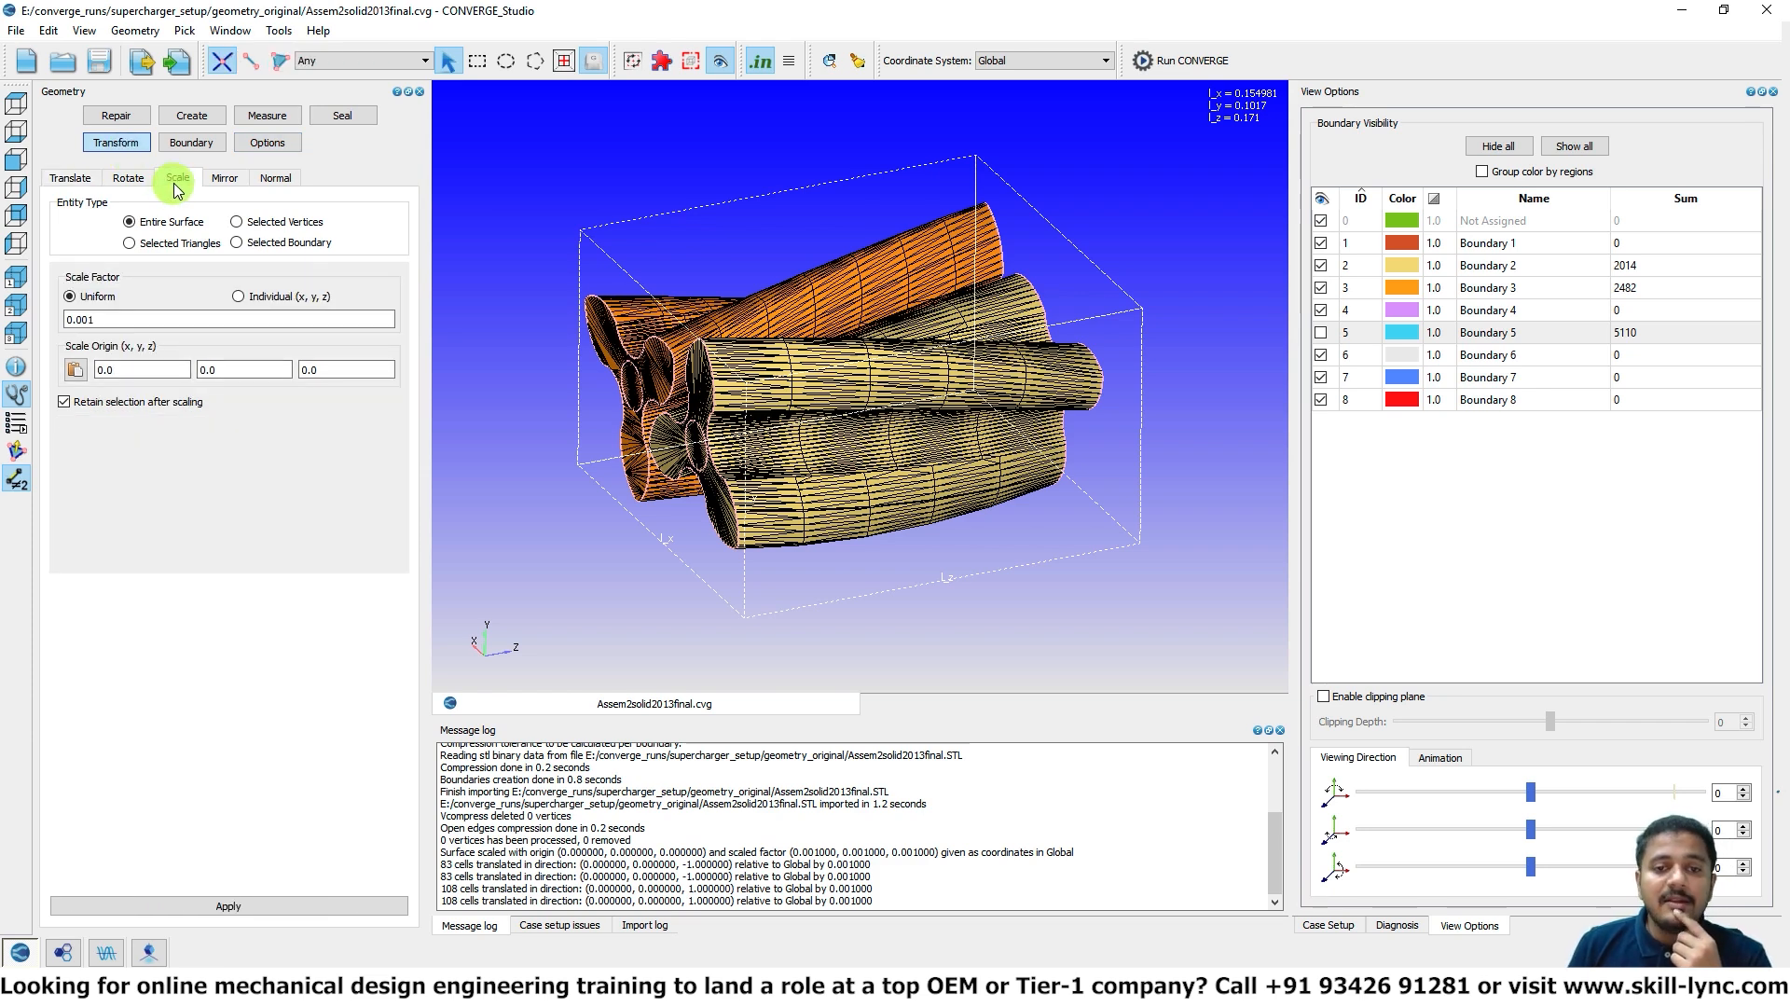
click(237, 242)
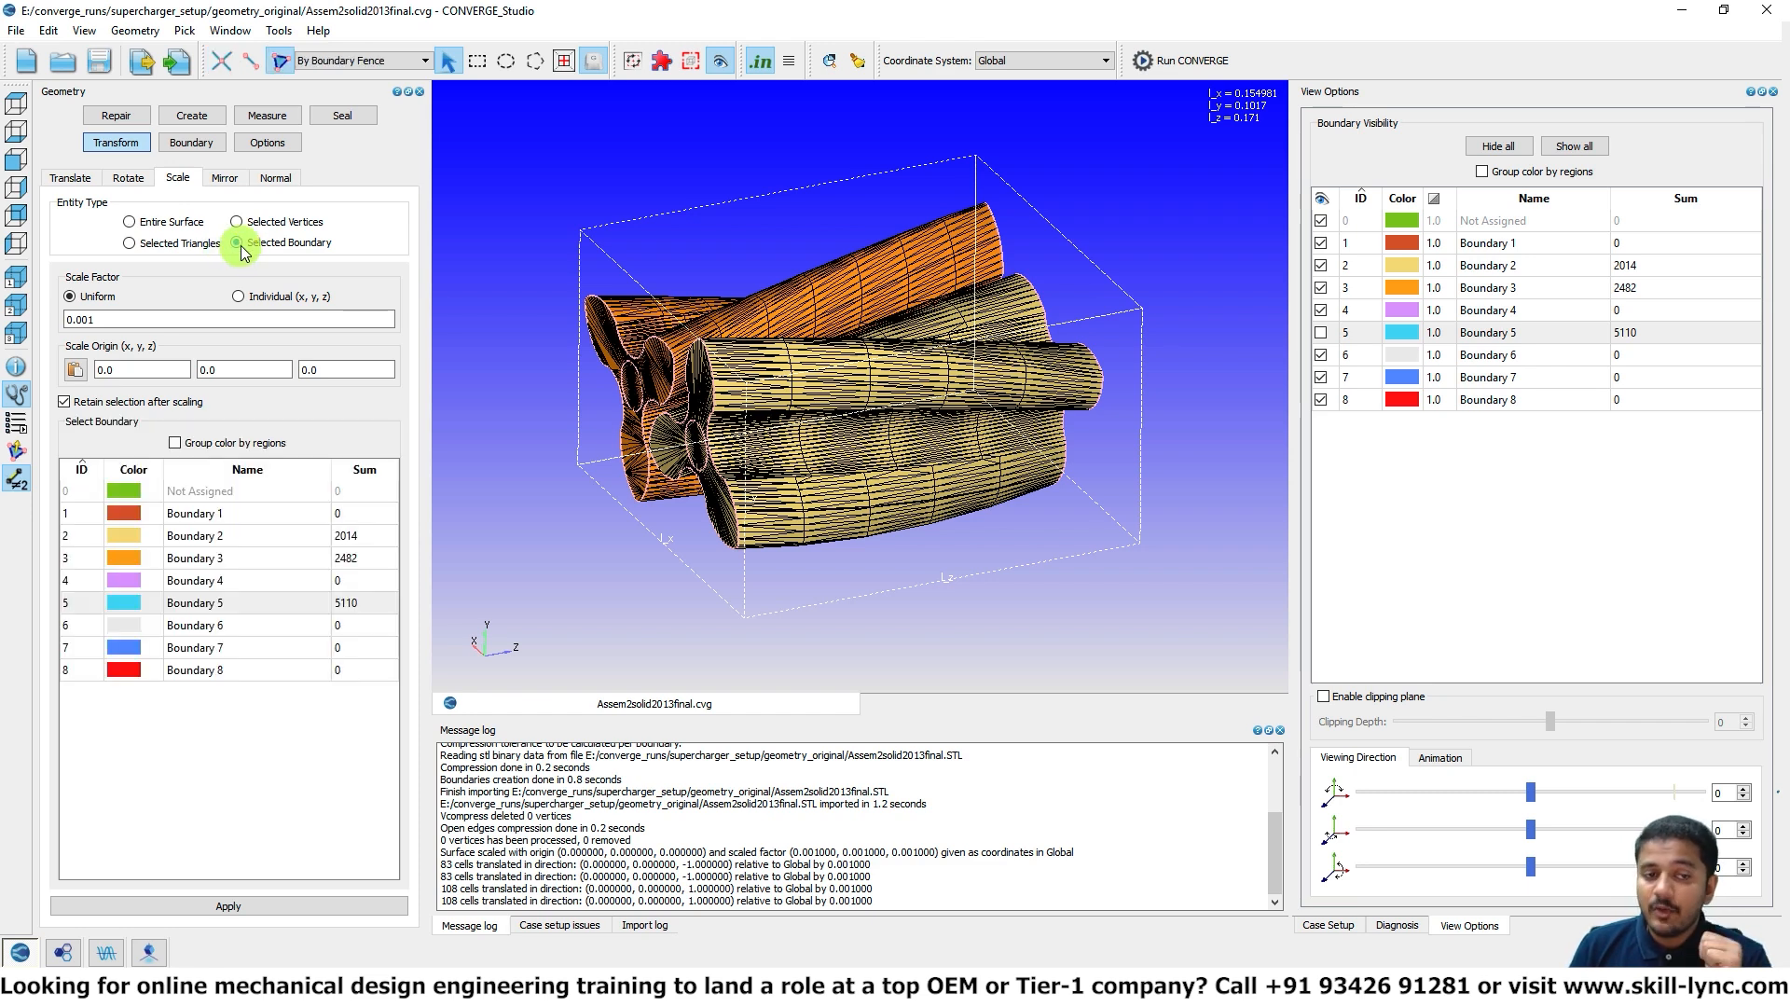
click(229, 539)
double_click(103, 318)
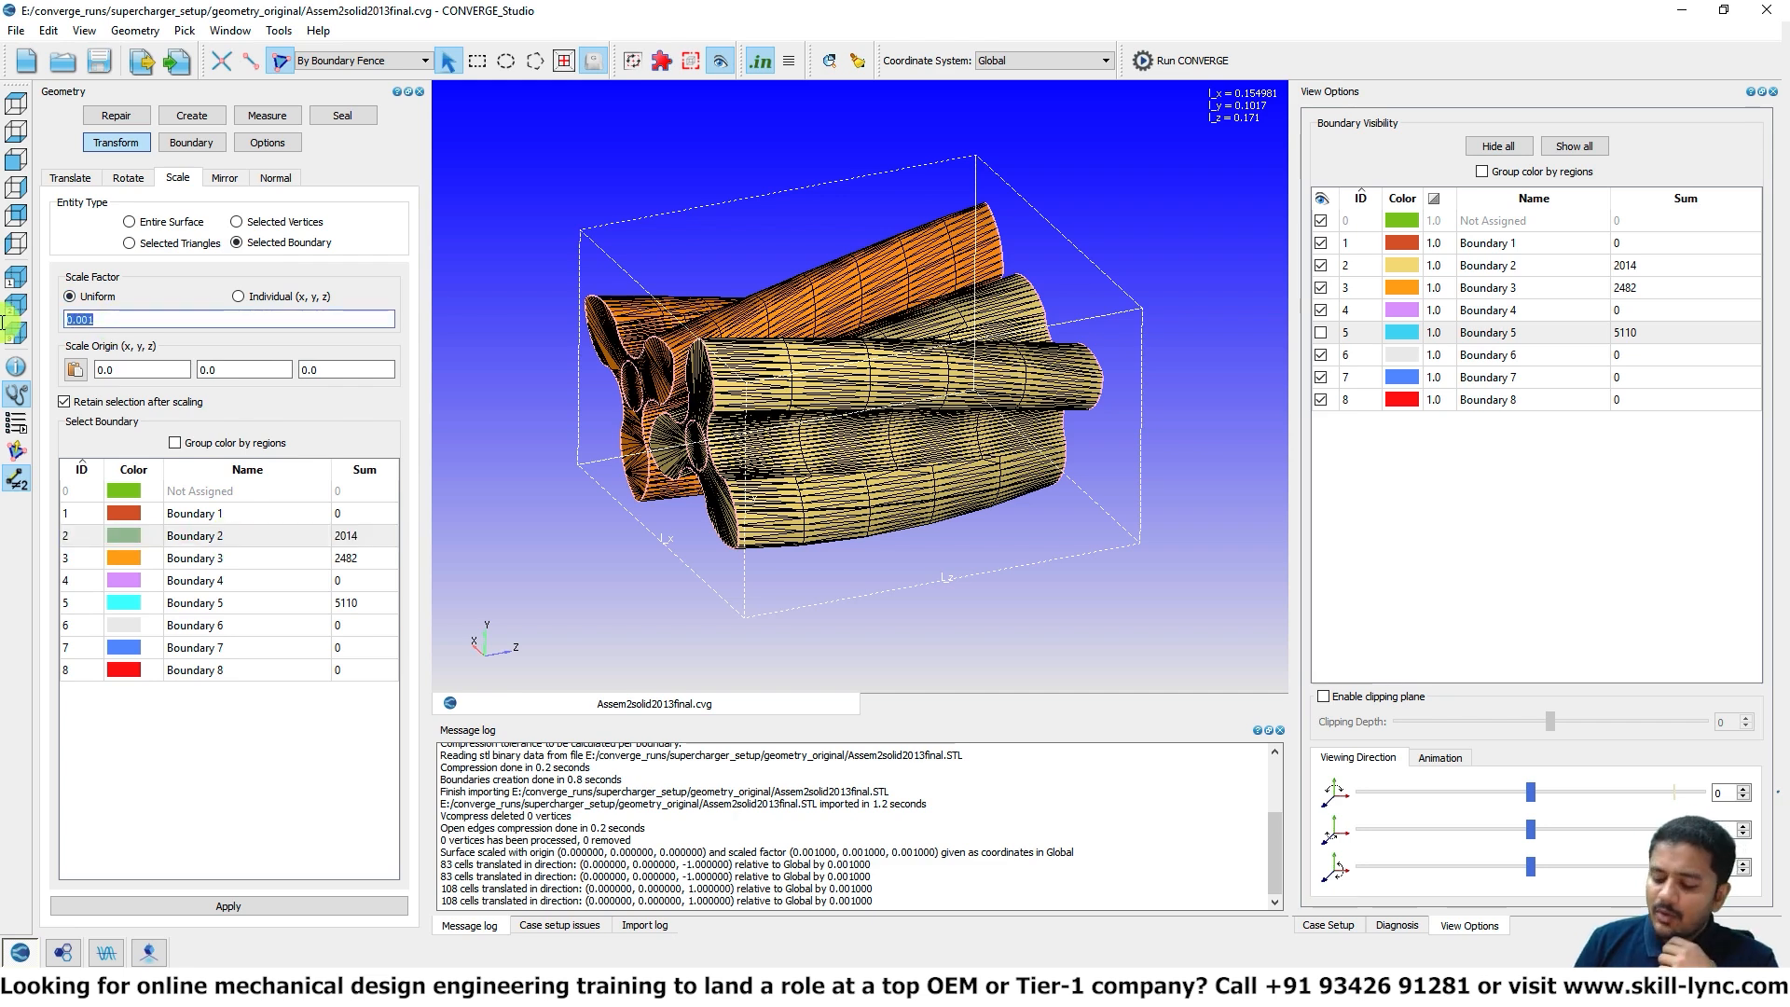
text(0.99)
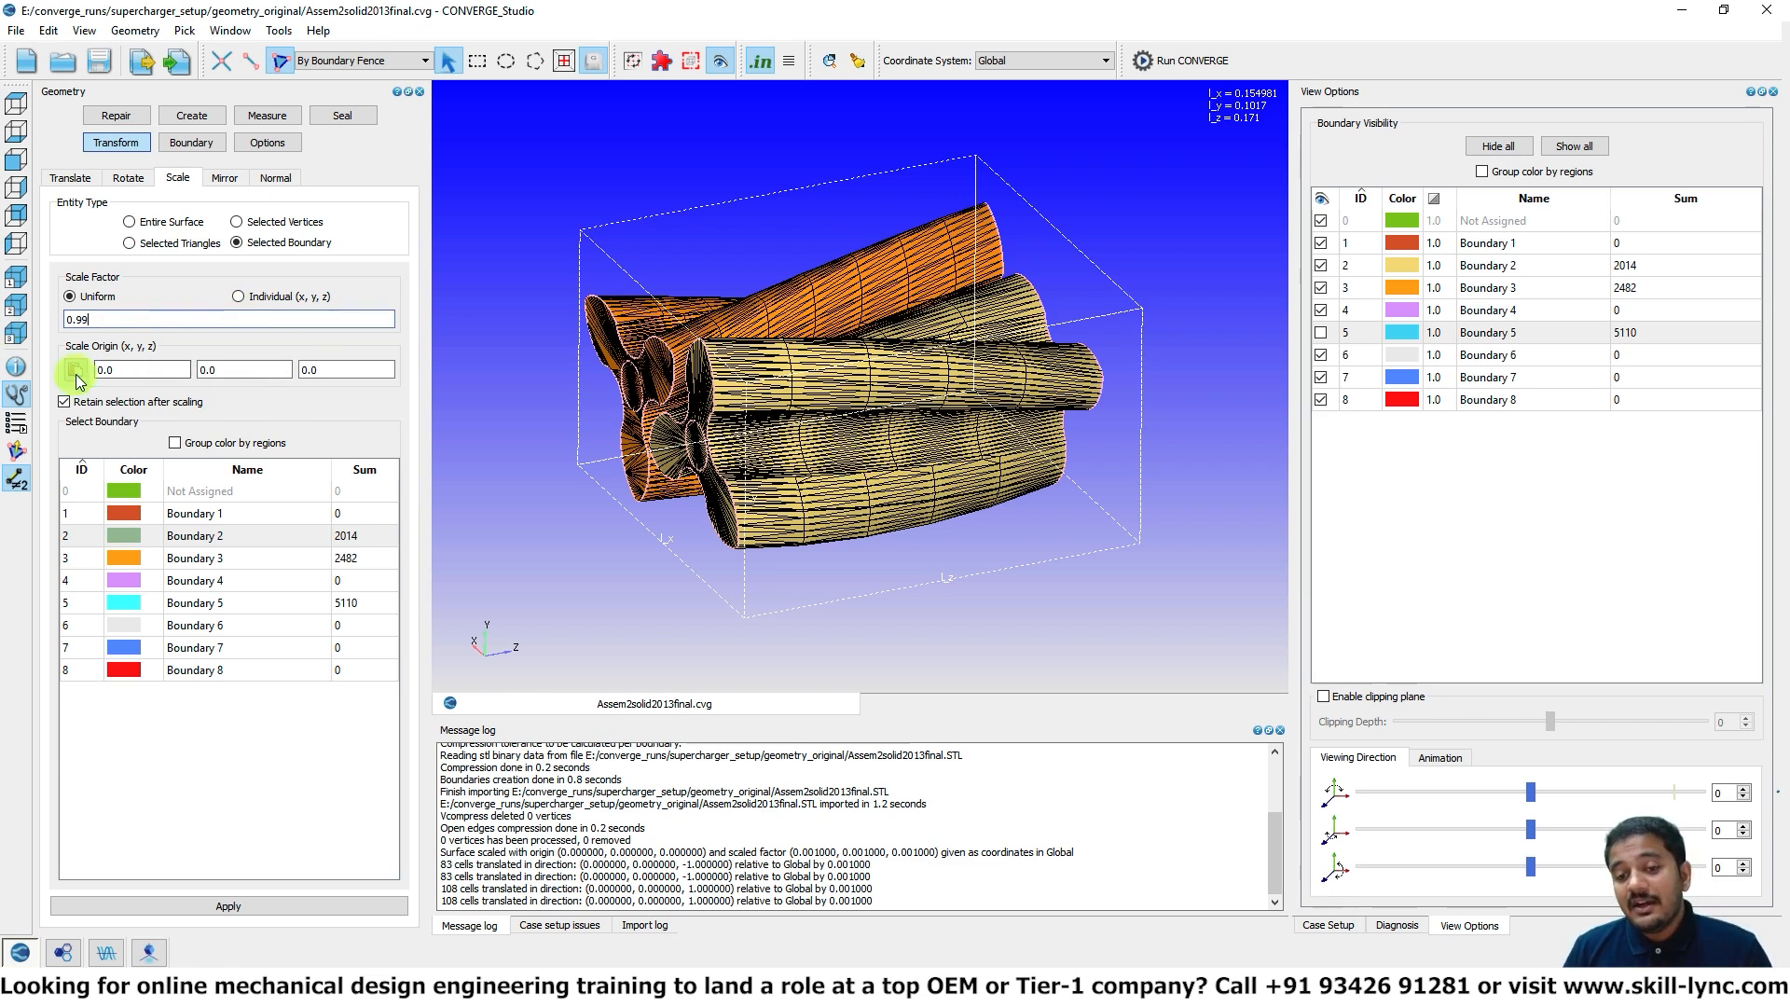
click(17, 132)
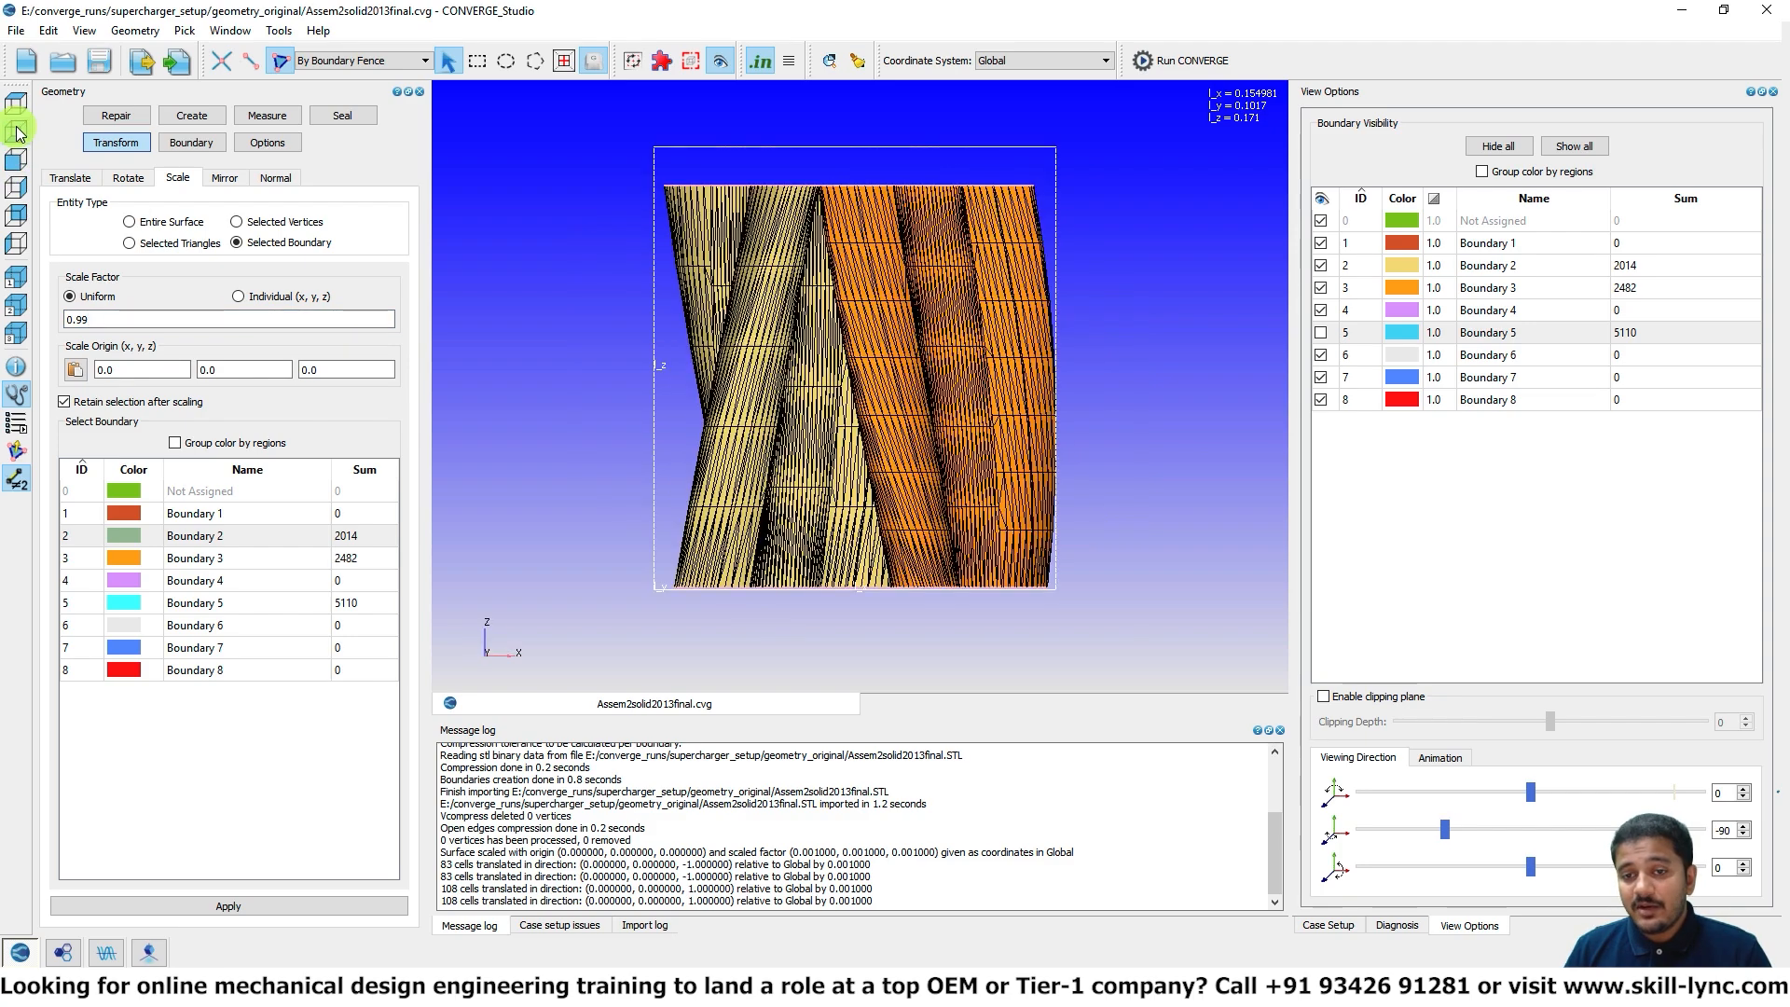
click(16, 103)
drag(725, 359, 627, 558)
click(155, 319)
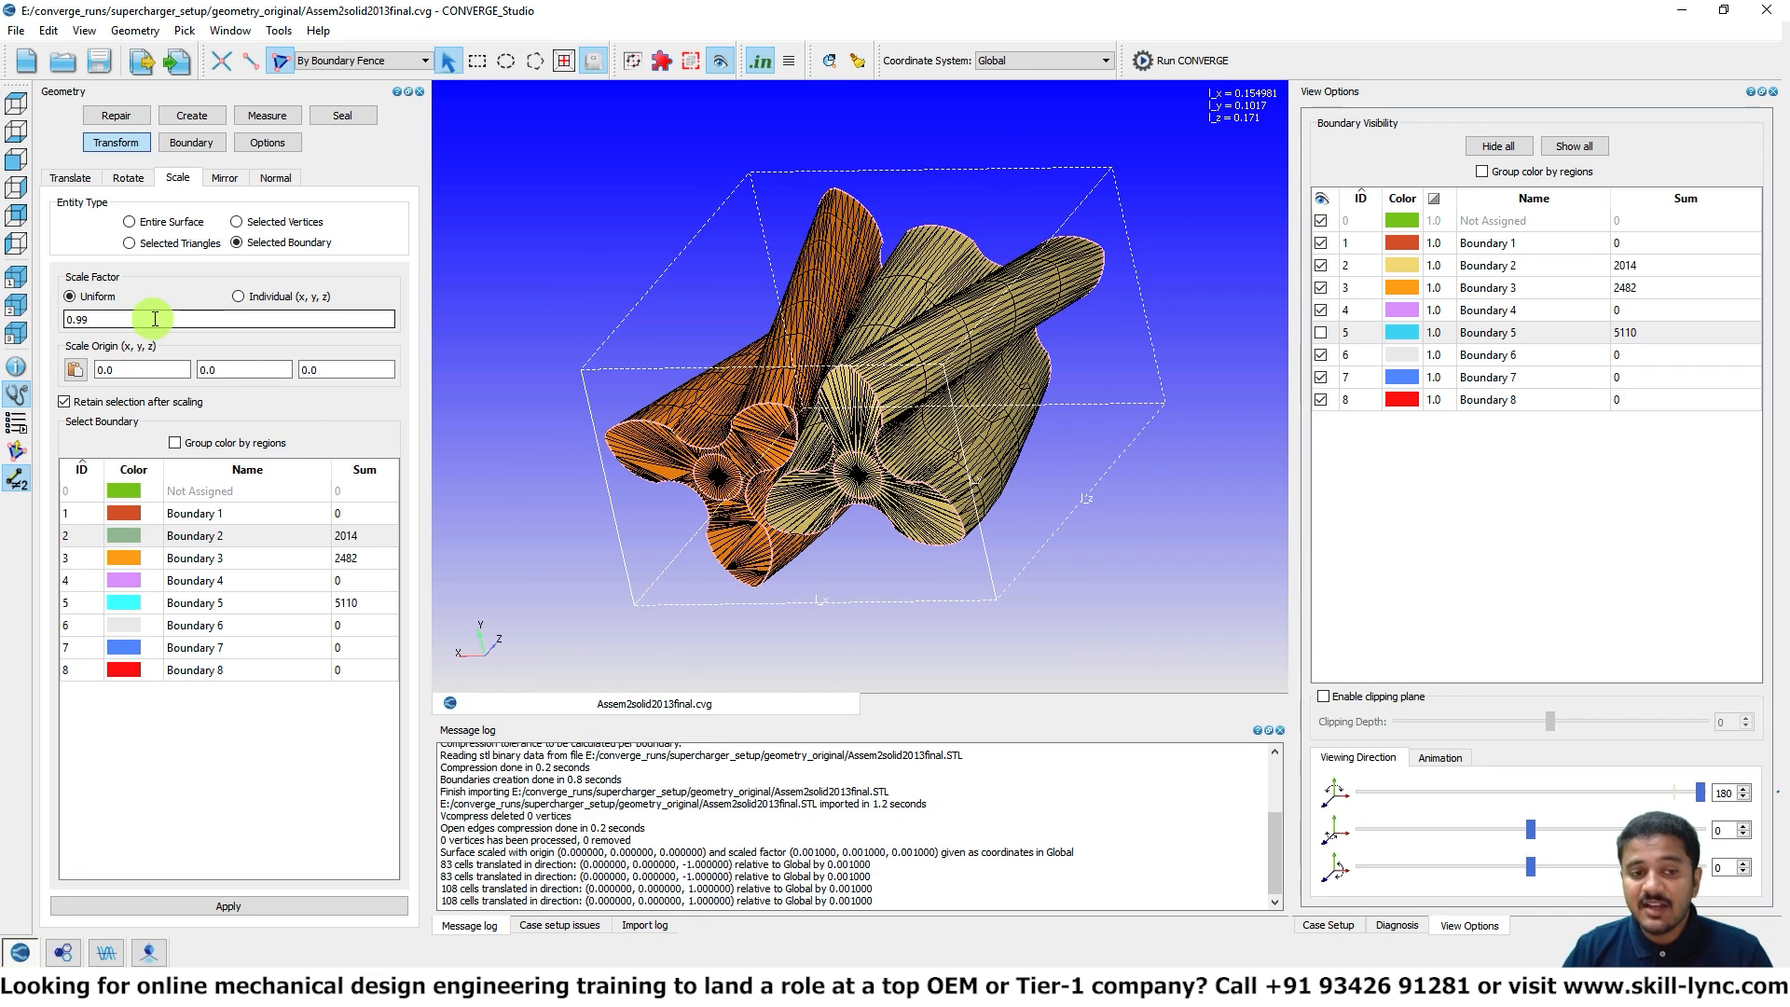
text(0.90)
click(209, 536)
Step: Try scaling Boundary 2 three times about the origin (0, 0, 0) and examine its position relative to the other rotor
click(235, 901)
click(227, 905)
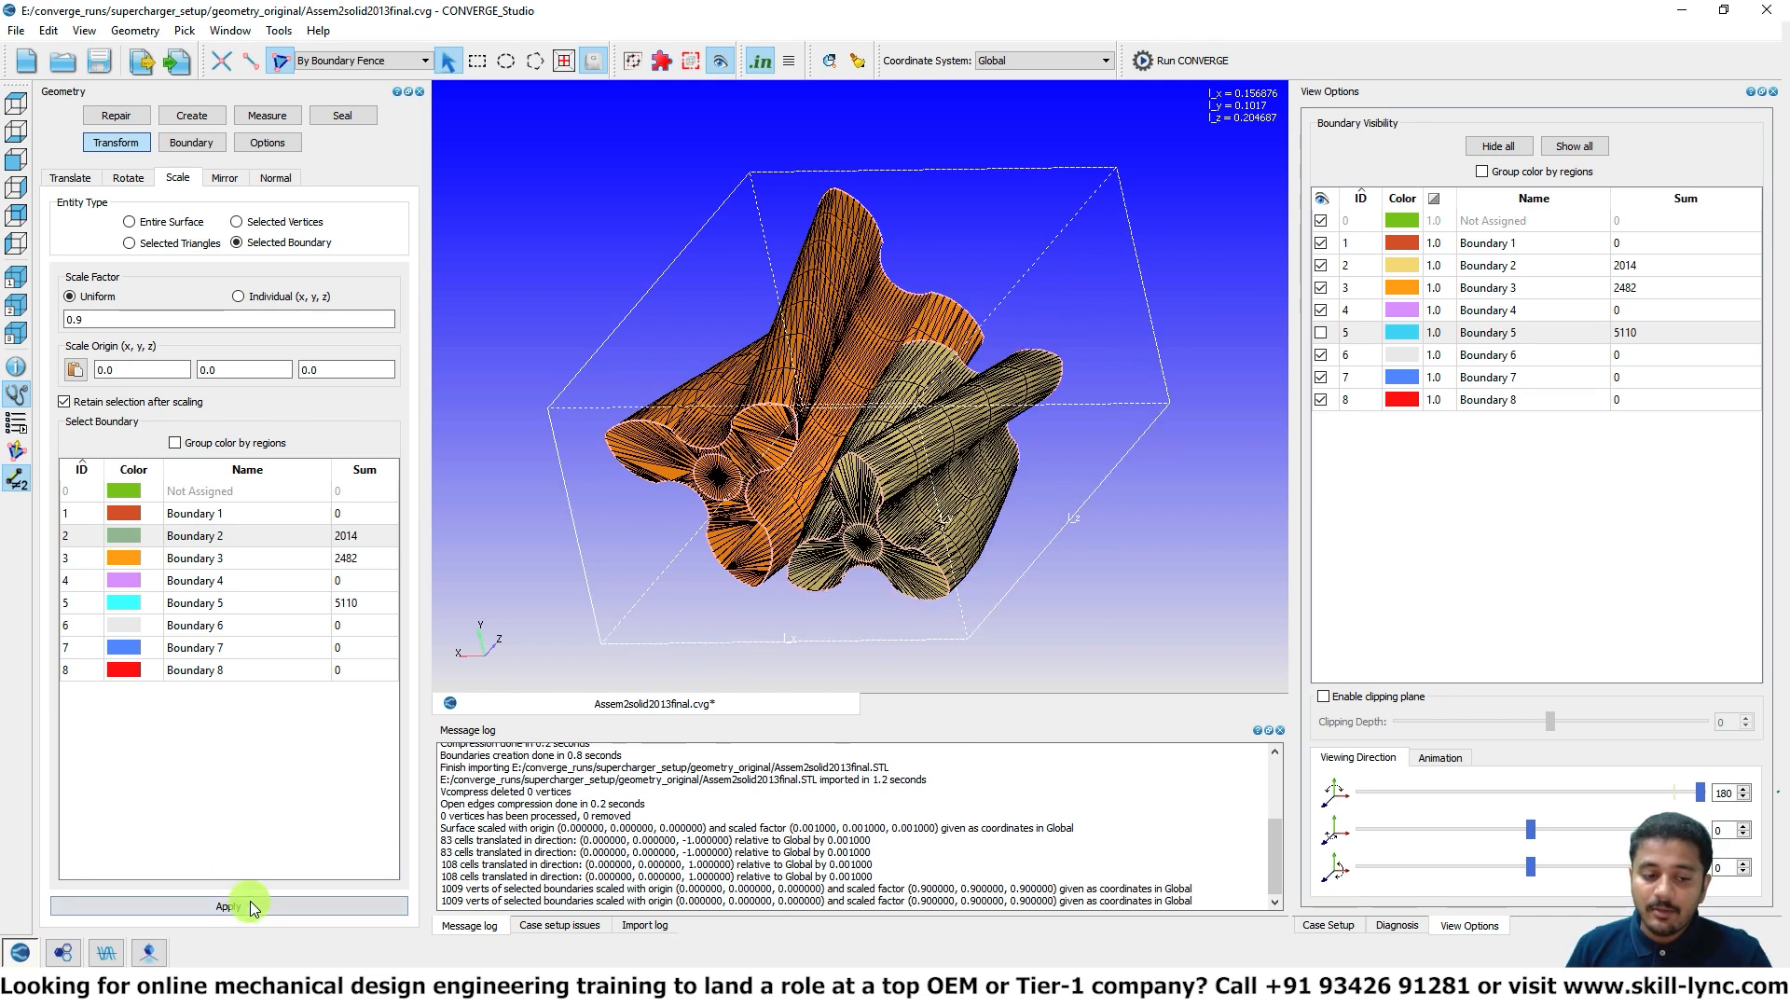
click(249, 906)
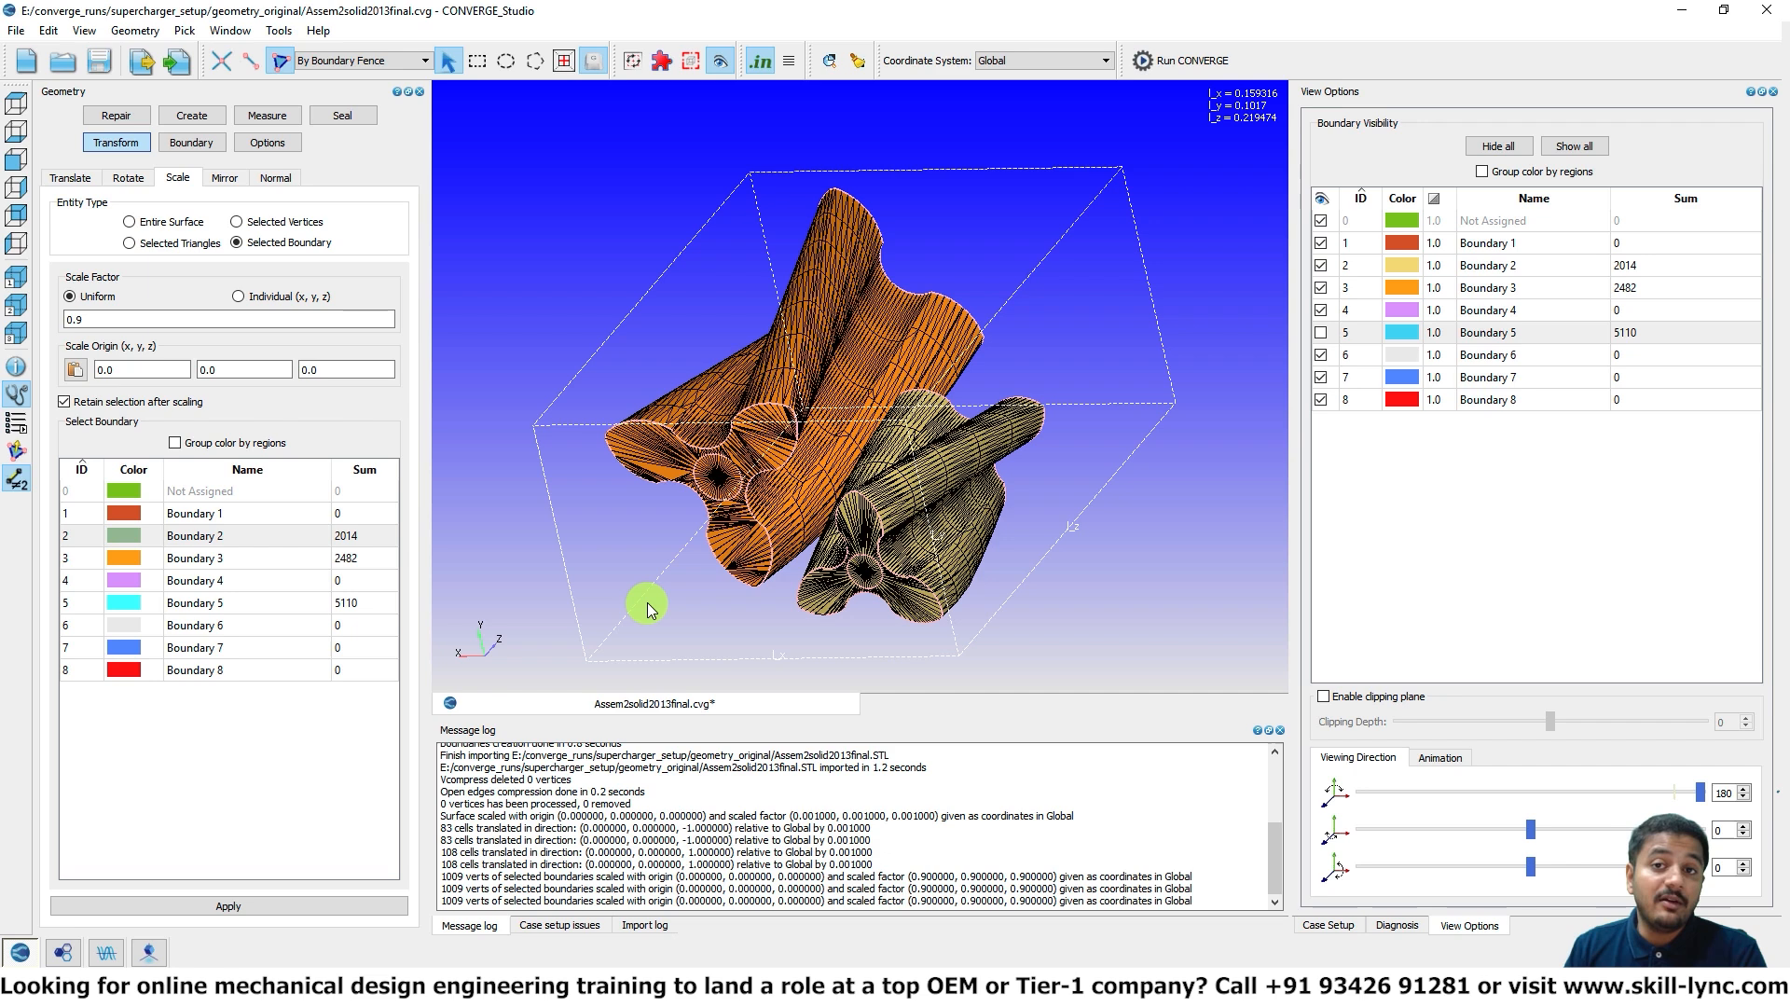
scroll(612, 484, down, 3)
drag(612, 483, 867, 532)
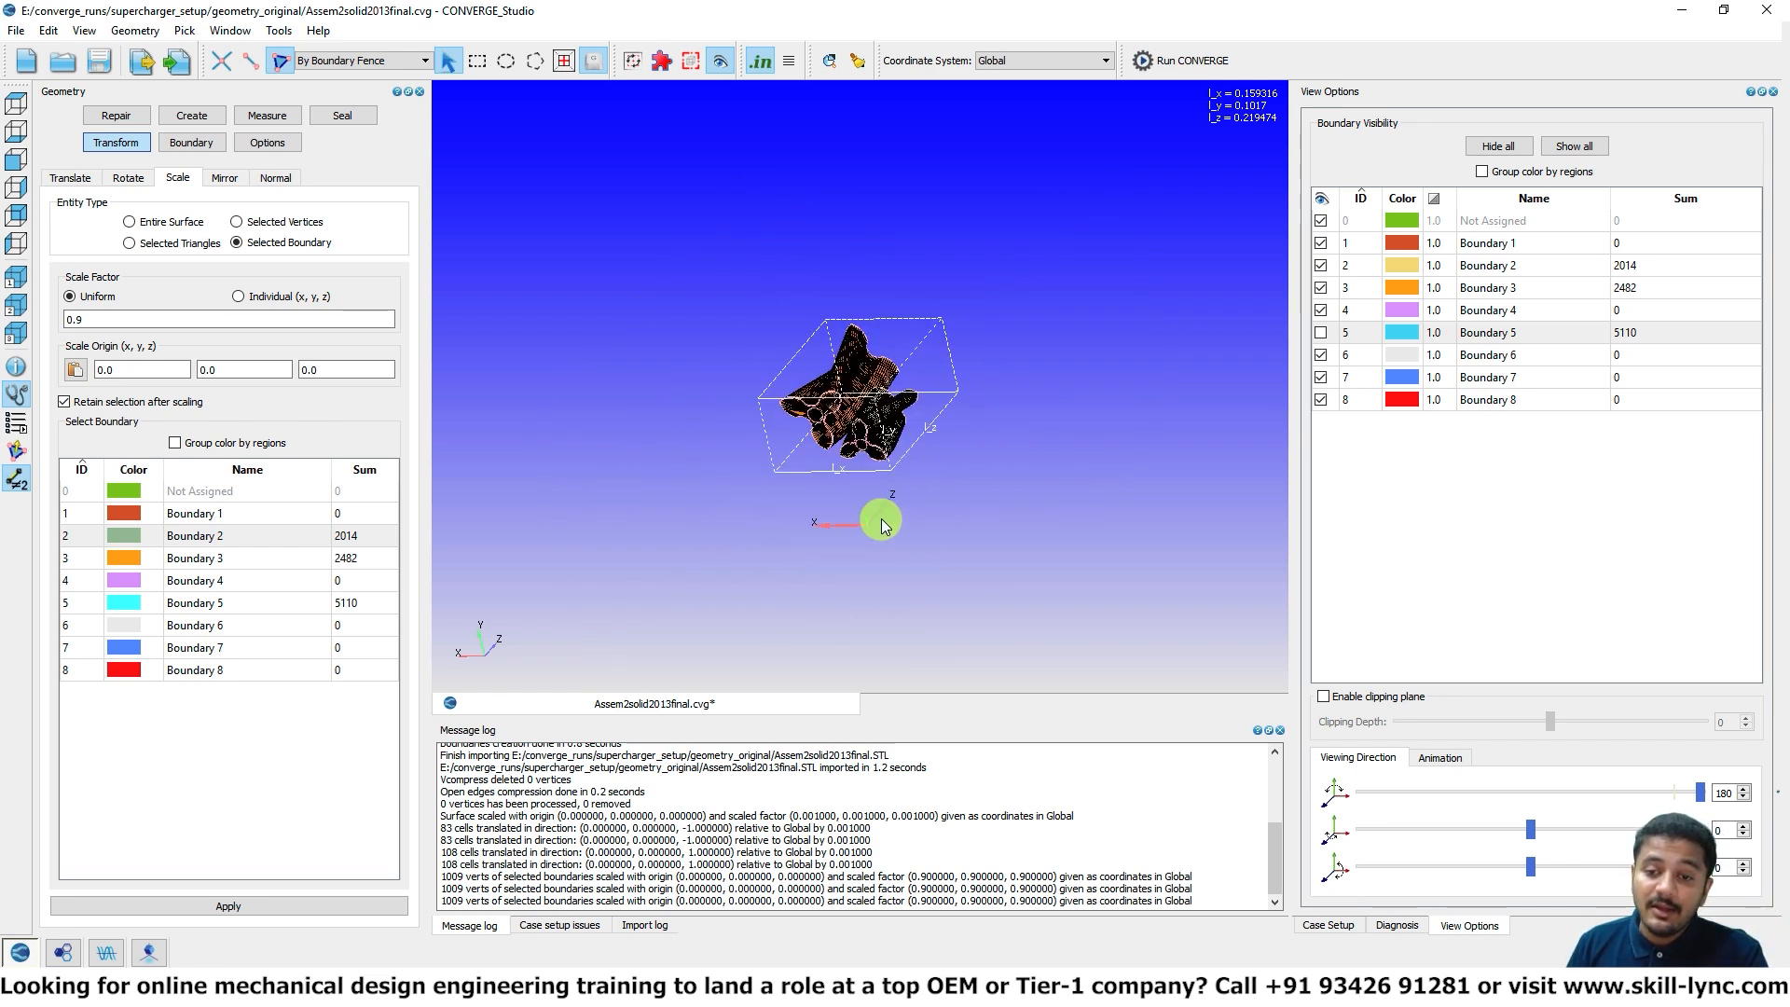
scroll(870, 421, up, 3)
scroll(869, 421, up, 2)
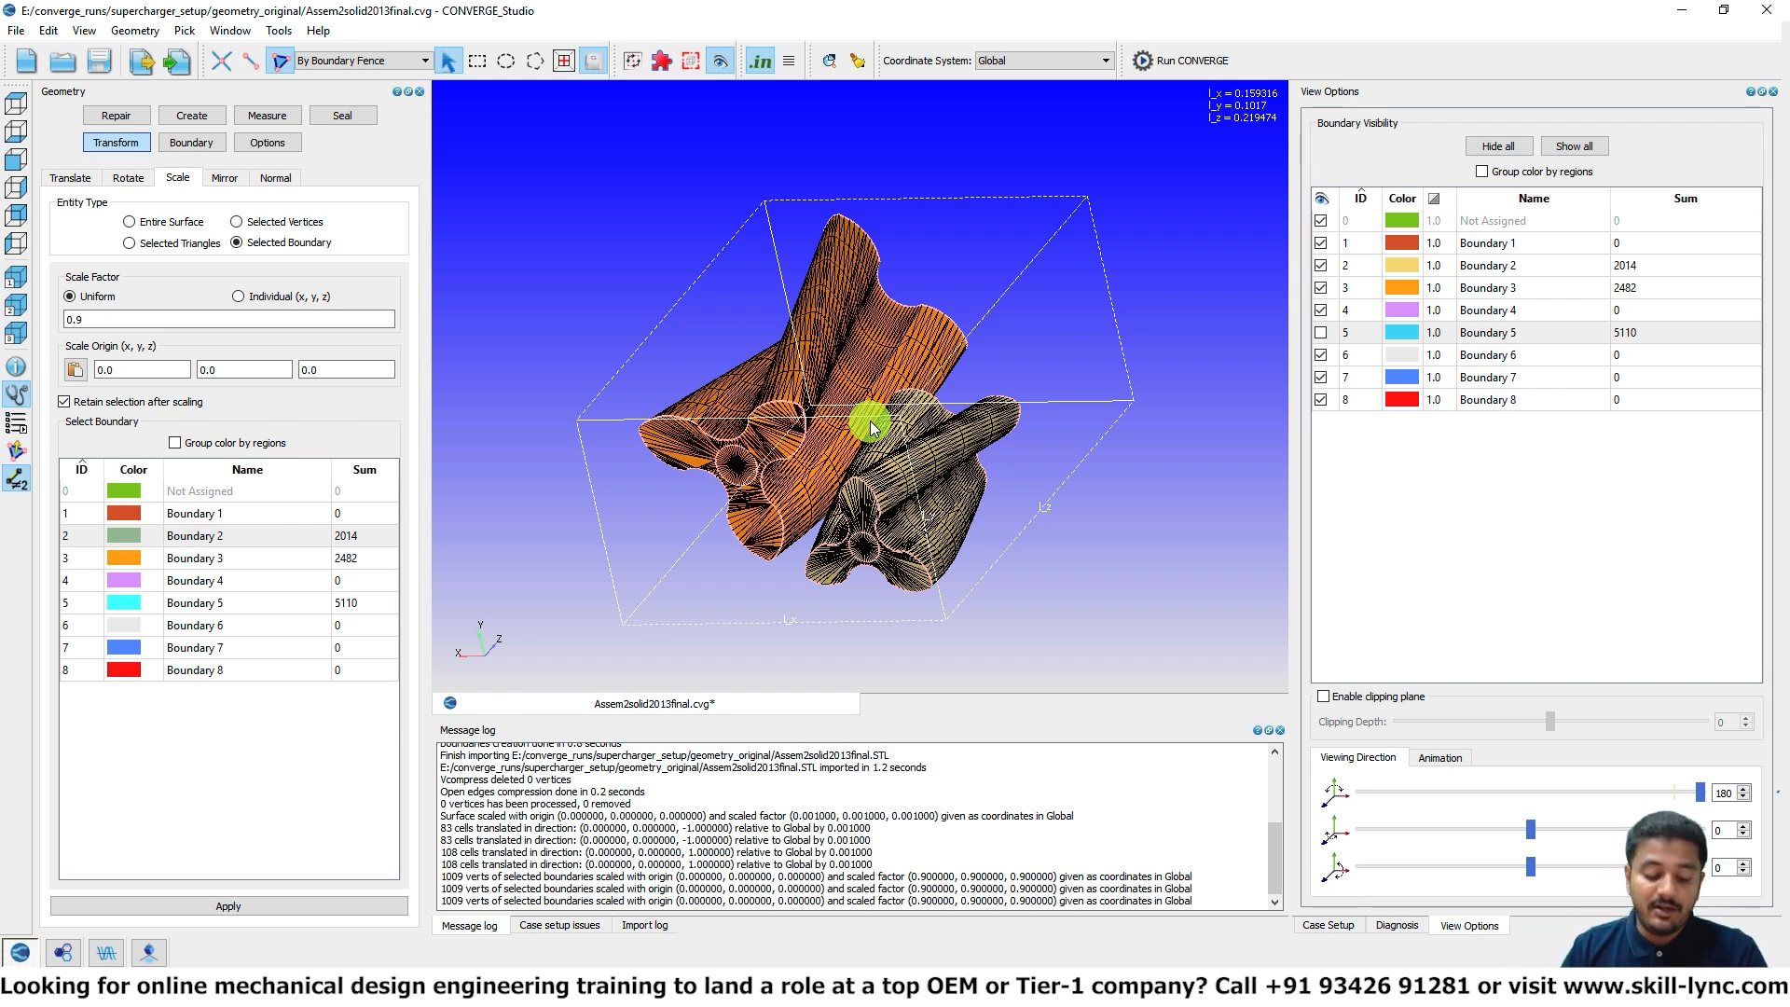
Step: Undo the three scalings of Boundary 2
key(ctrl+z)
key(ctrl+z)
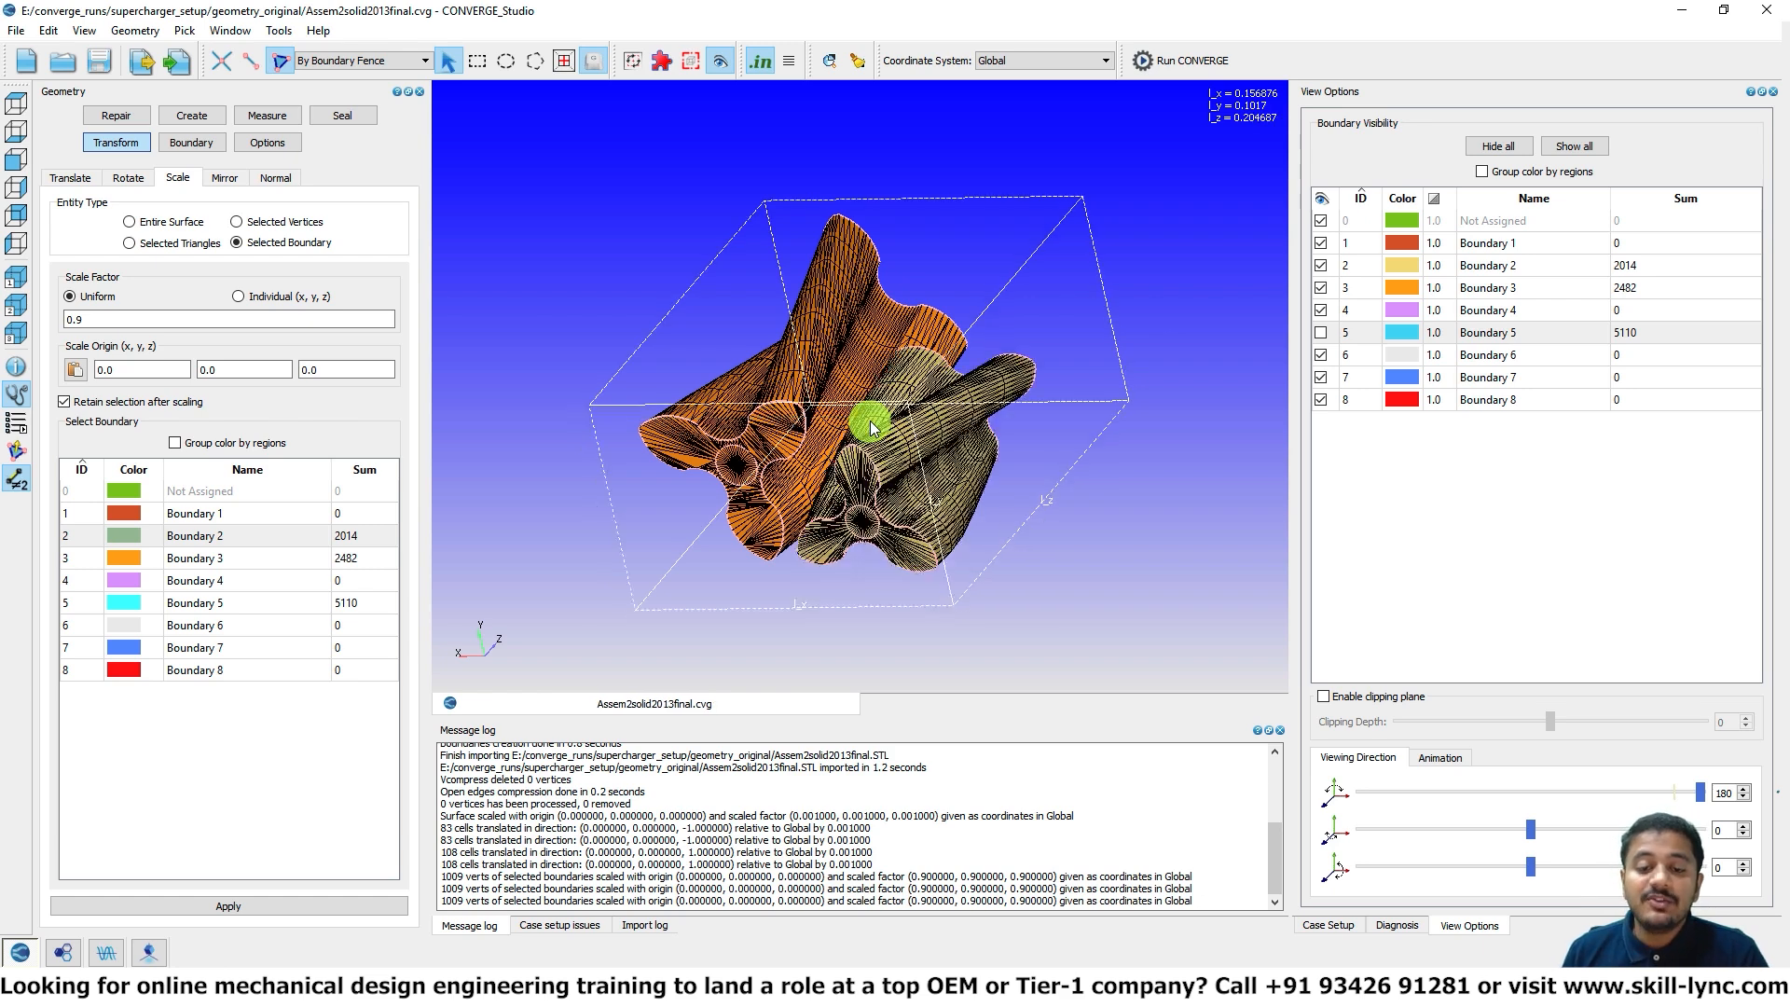
key(ctrl+z)
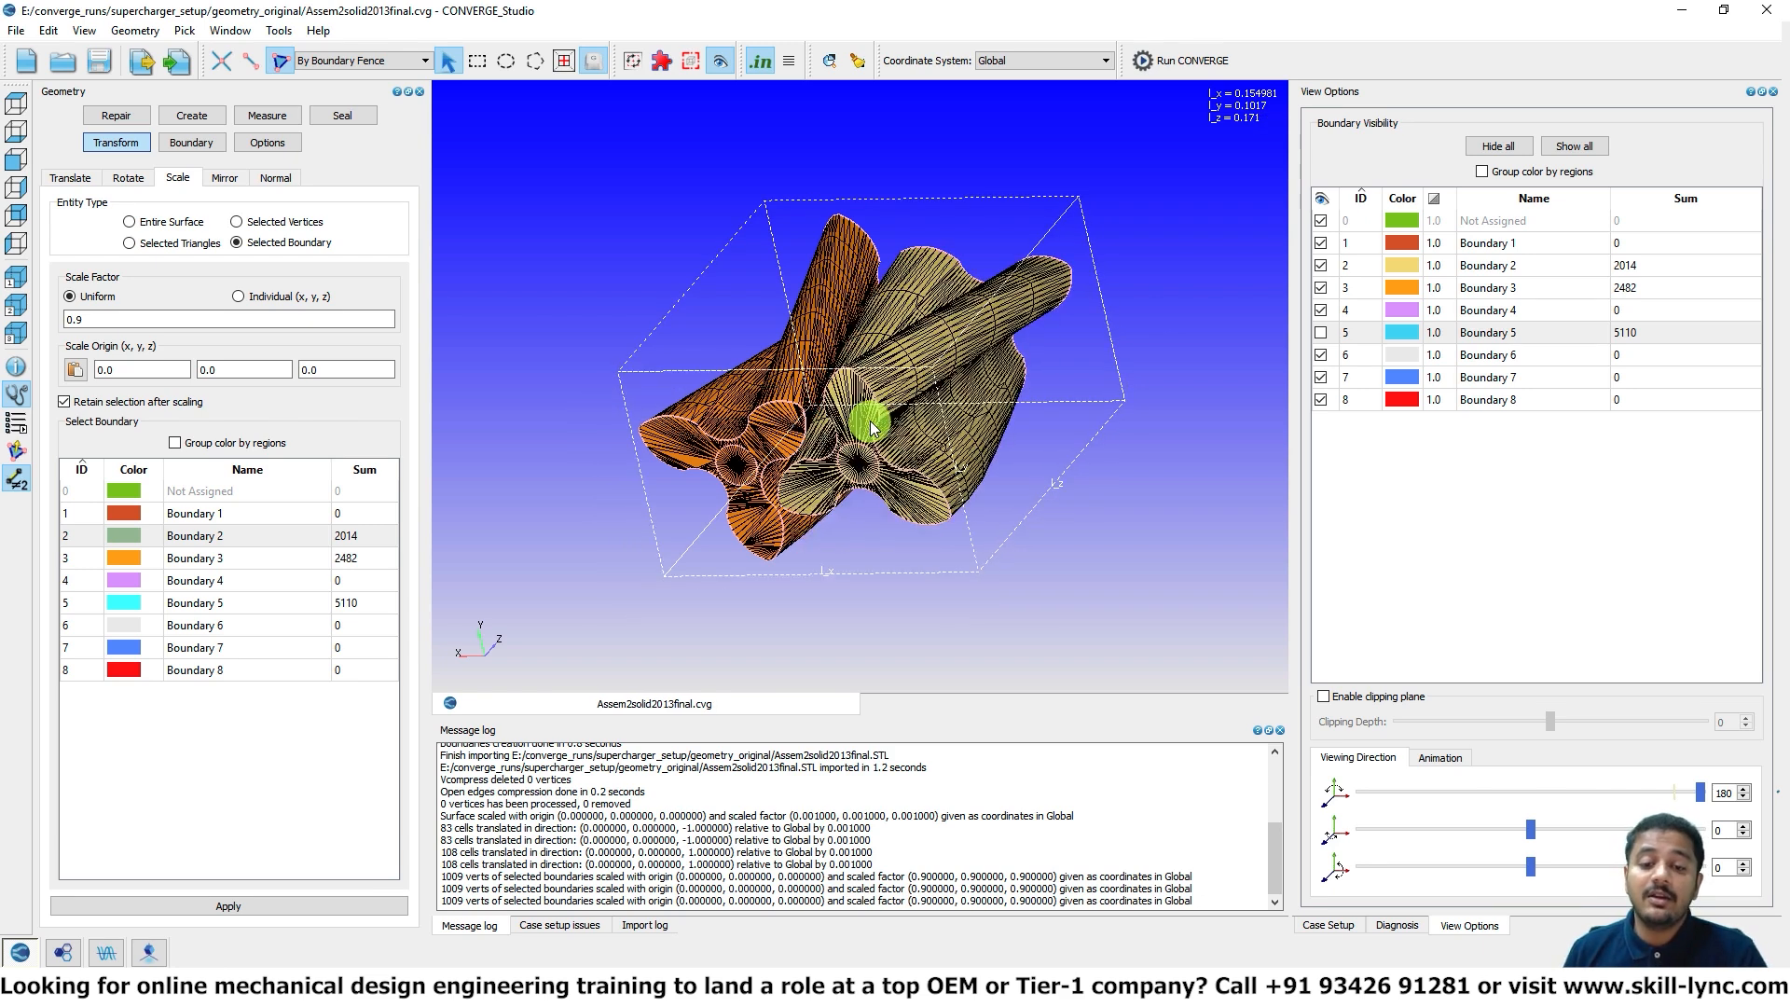
Step: Measure the location of the vertex at the center of Boundary 2's rotor end face and select the reported coordinates
drag(887, 427, 933, 508)
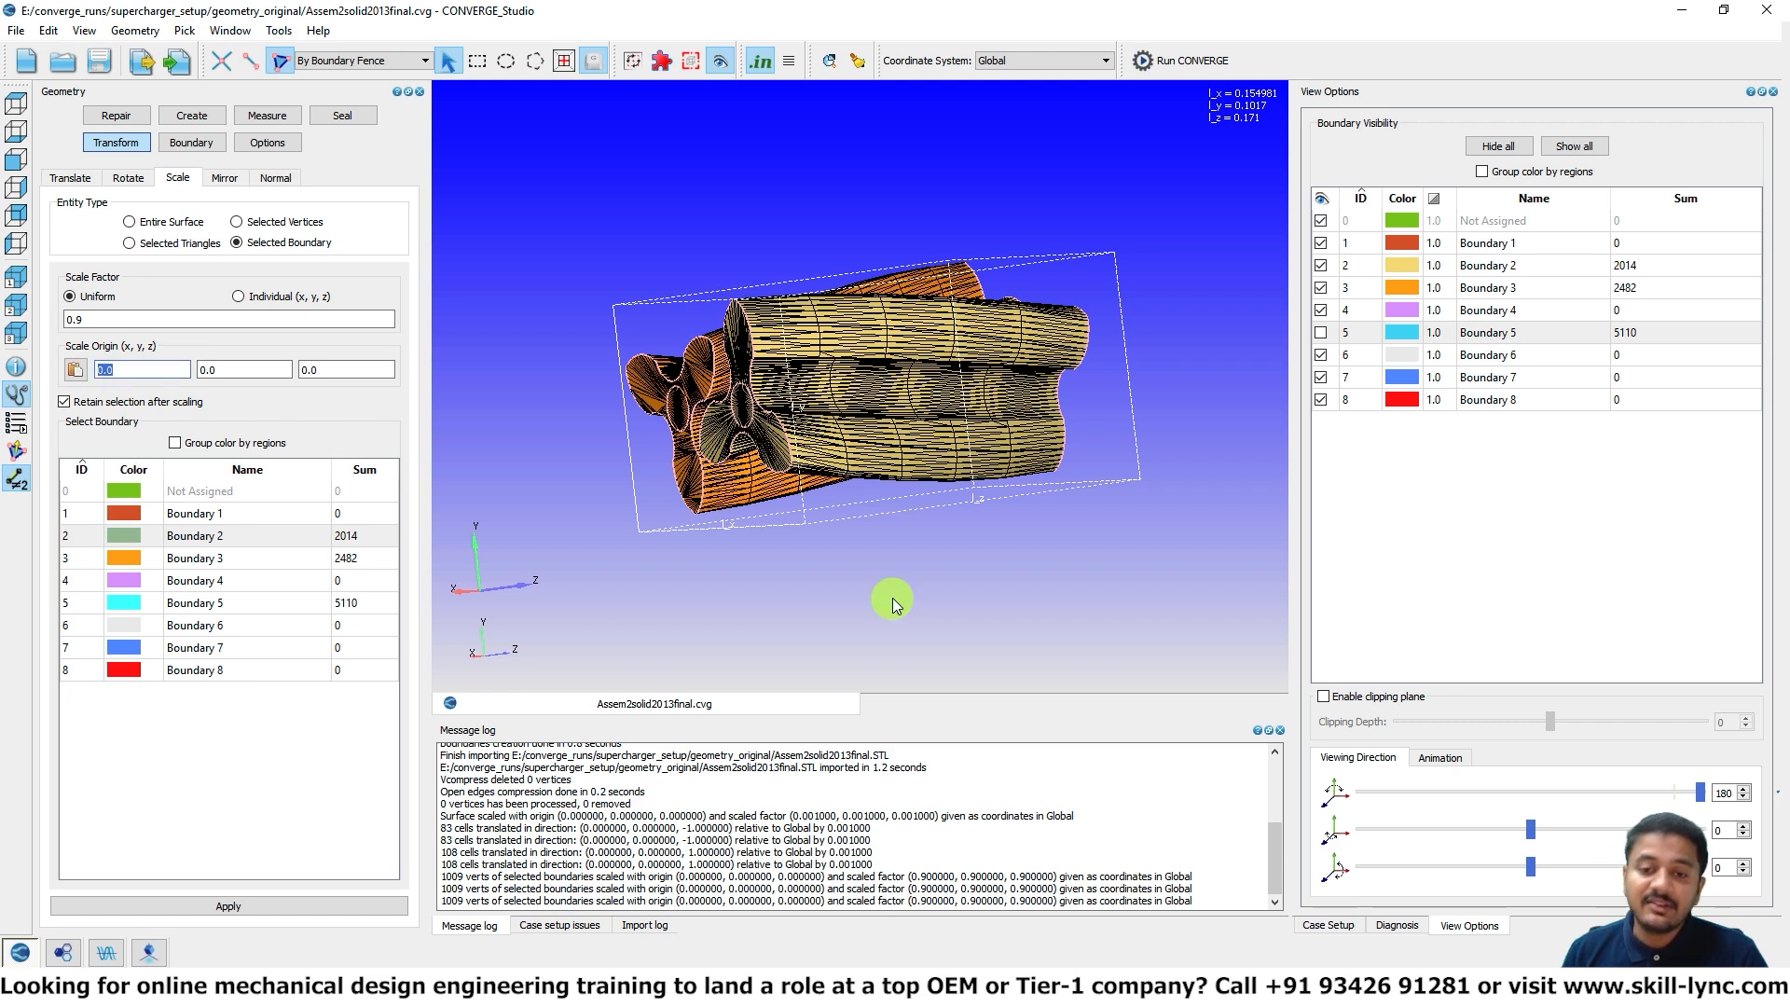
scroll(764, 303, up, 3)
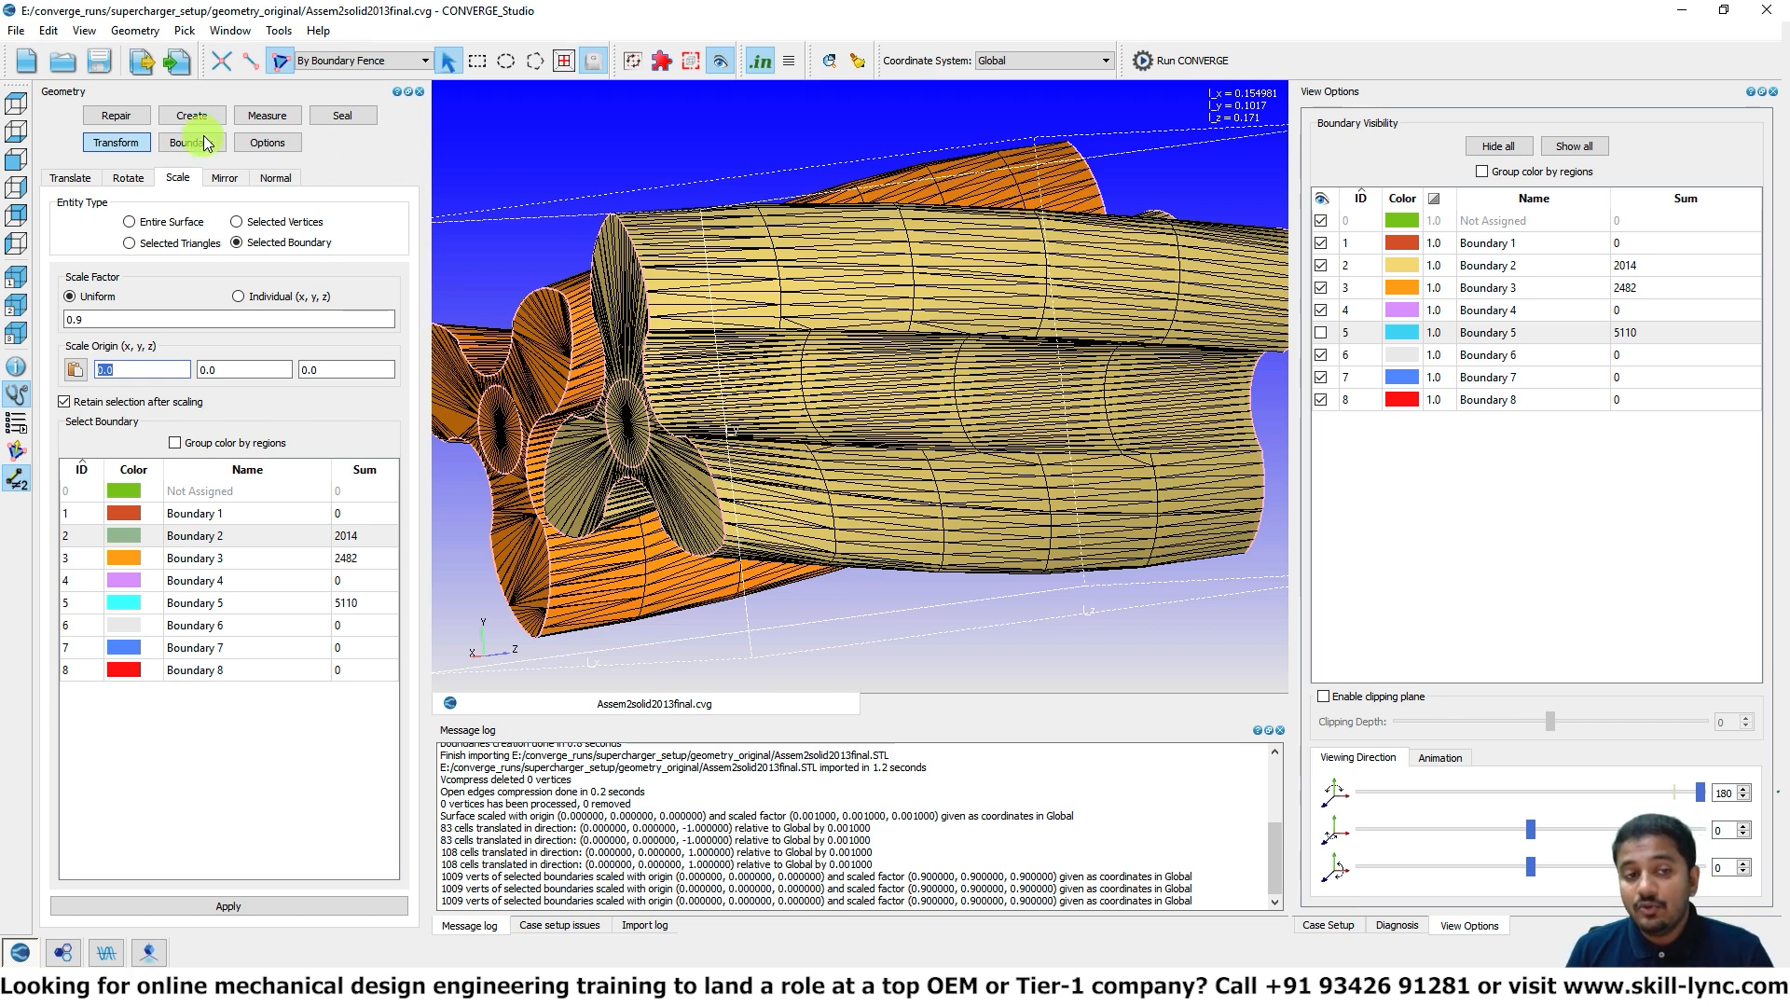
click(268, 114)
mouse_move(572, 300)
mouse_down()
mouse_move(612, 327)
mouse_move(606, 347)
mouse_up()
click(732, 494)
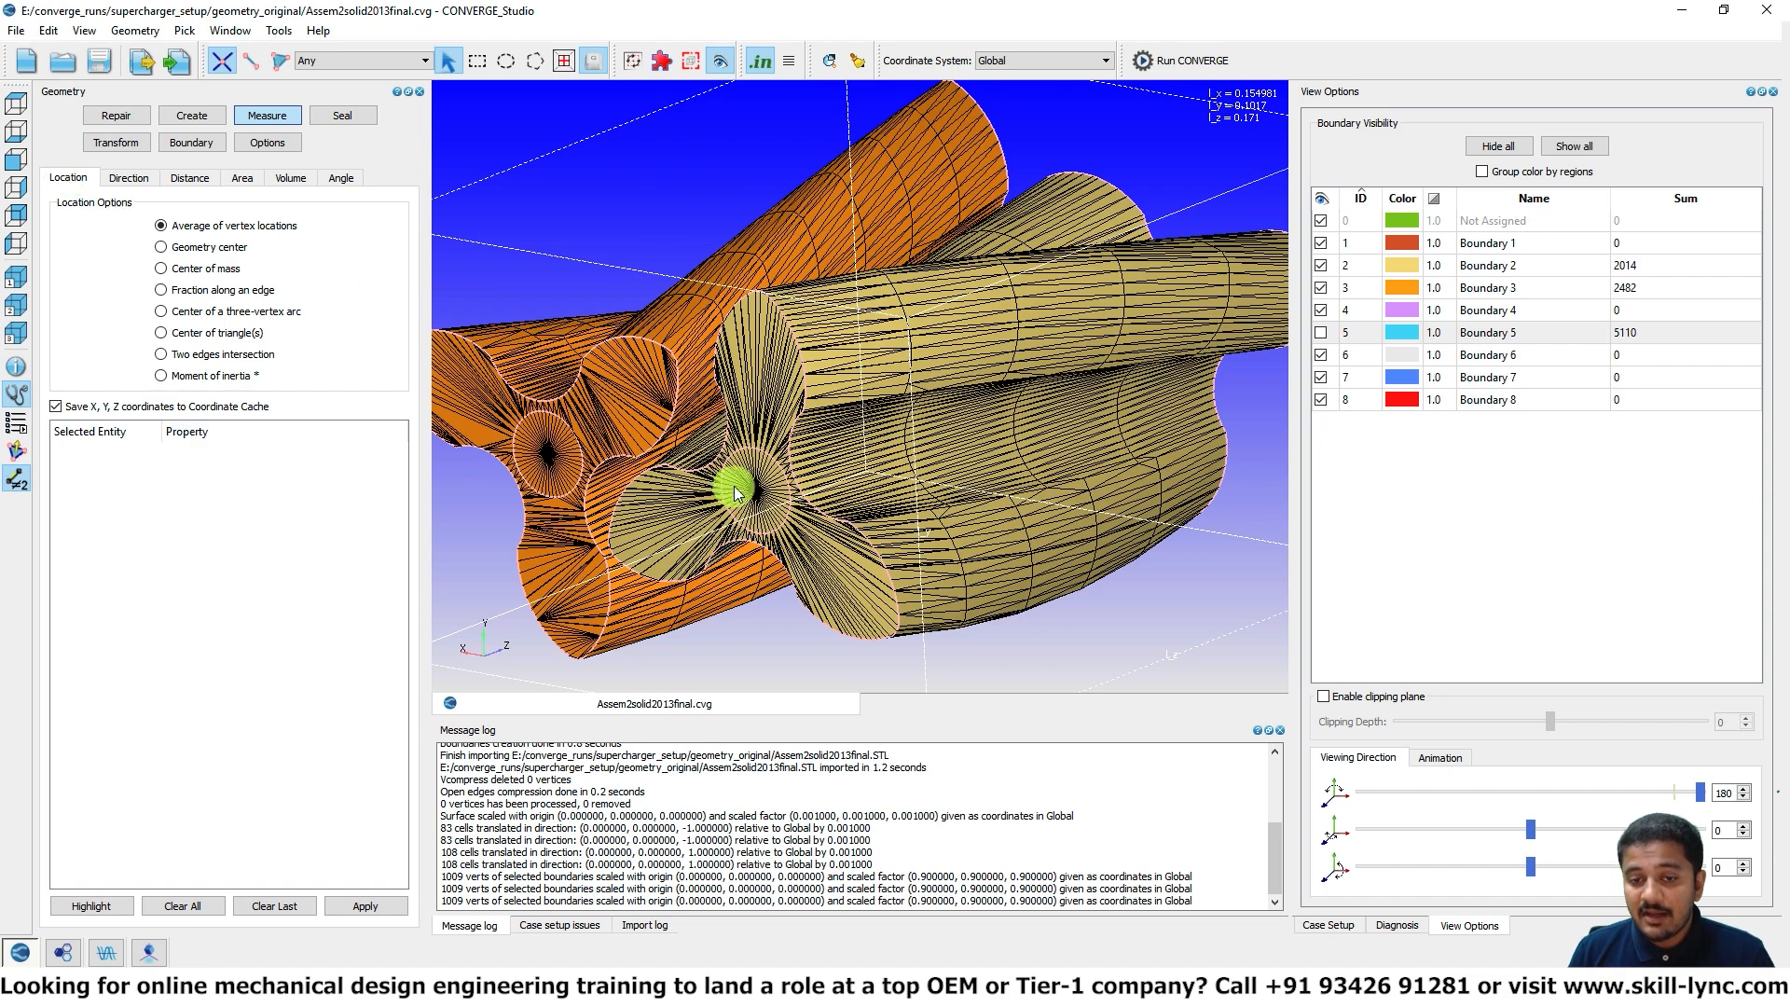
drag(1115, 485, 868, 514)
click(640, 425)
drag(643, 411, 774, 480)
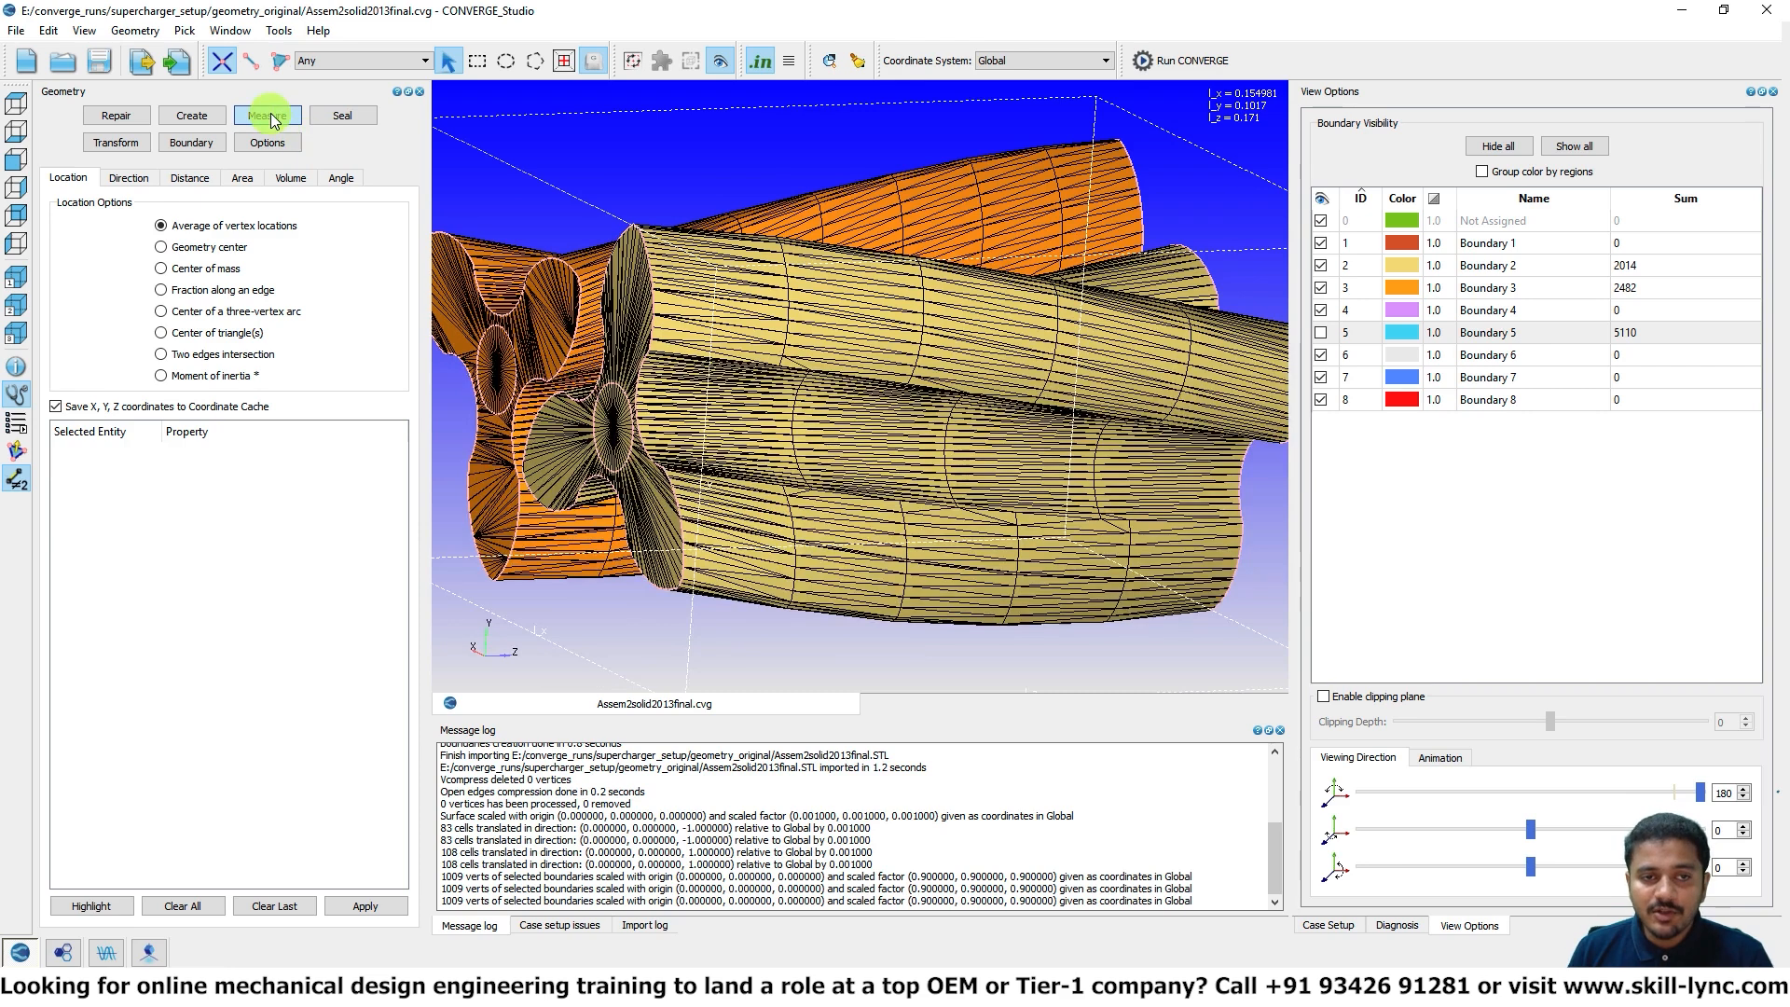
click(615, 435)
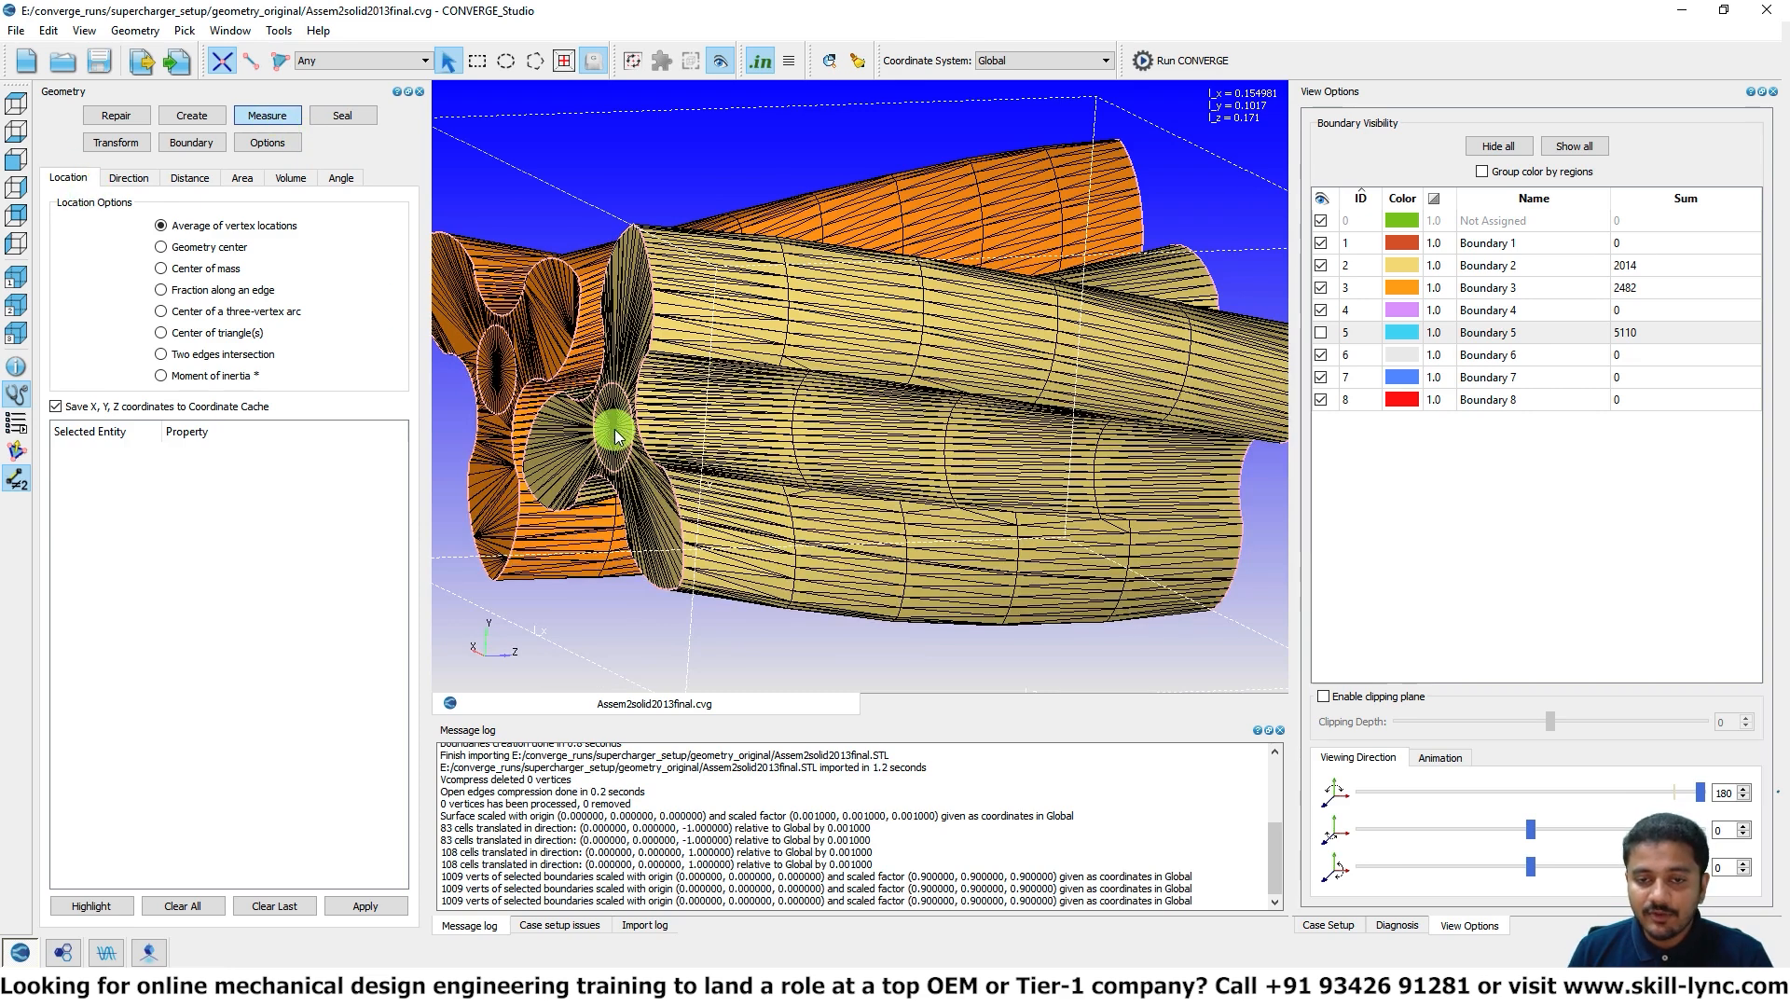
mouse_move(615, 434)
mouse_down()
mouse_move(824, 439)
mouse_move(799, 420)
mouse_move(809, 378)
mouse_up()
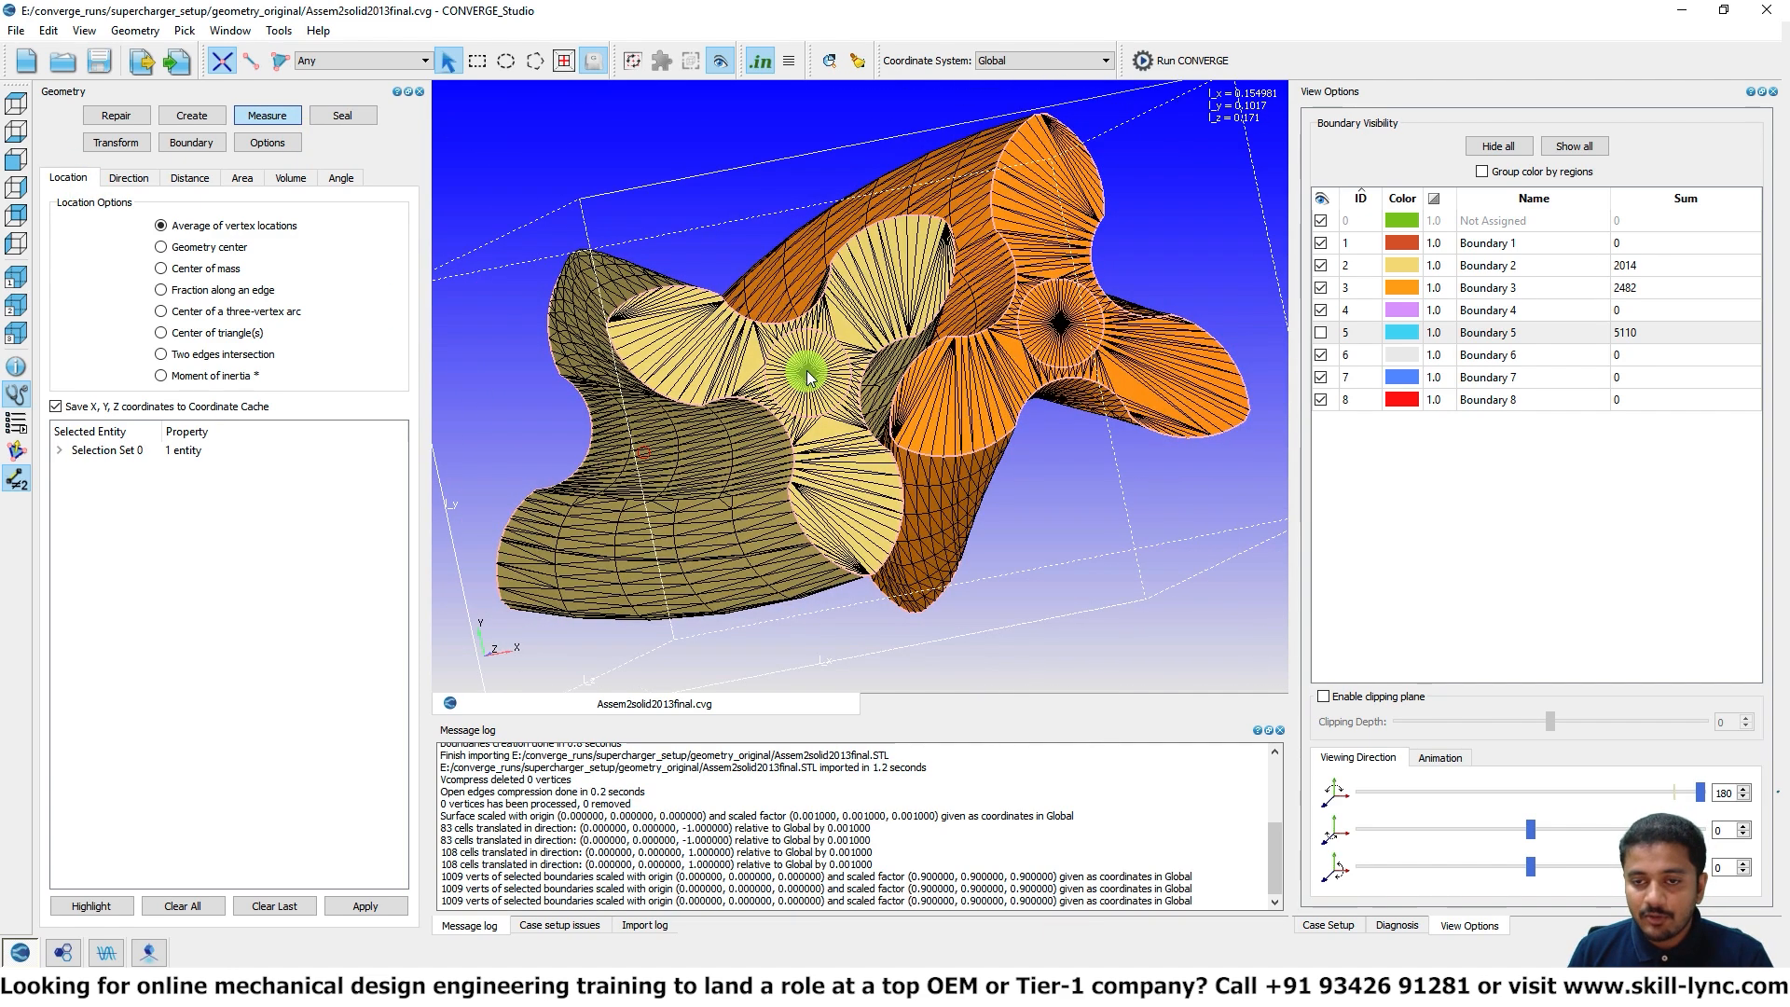
click(364, 906)
drag(791, 900, 576, 902)
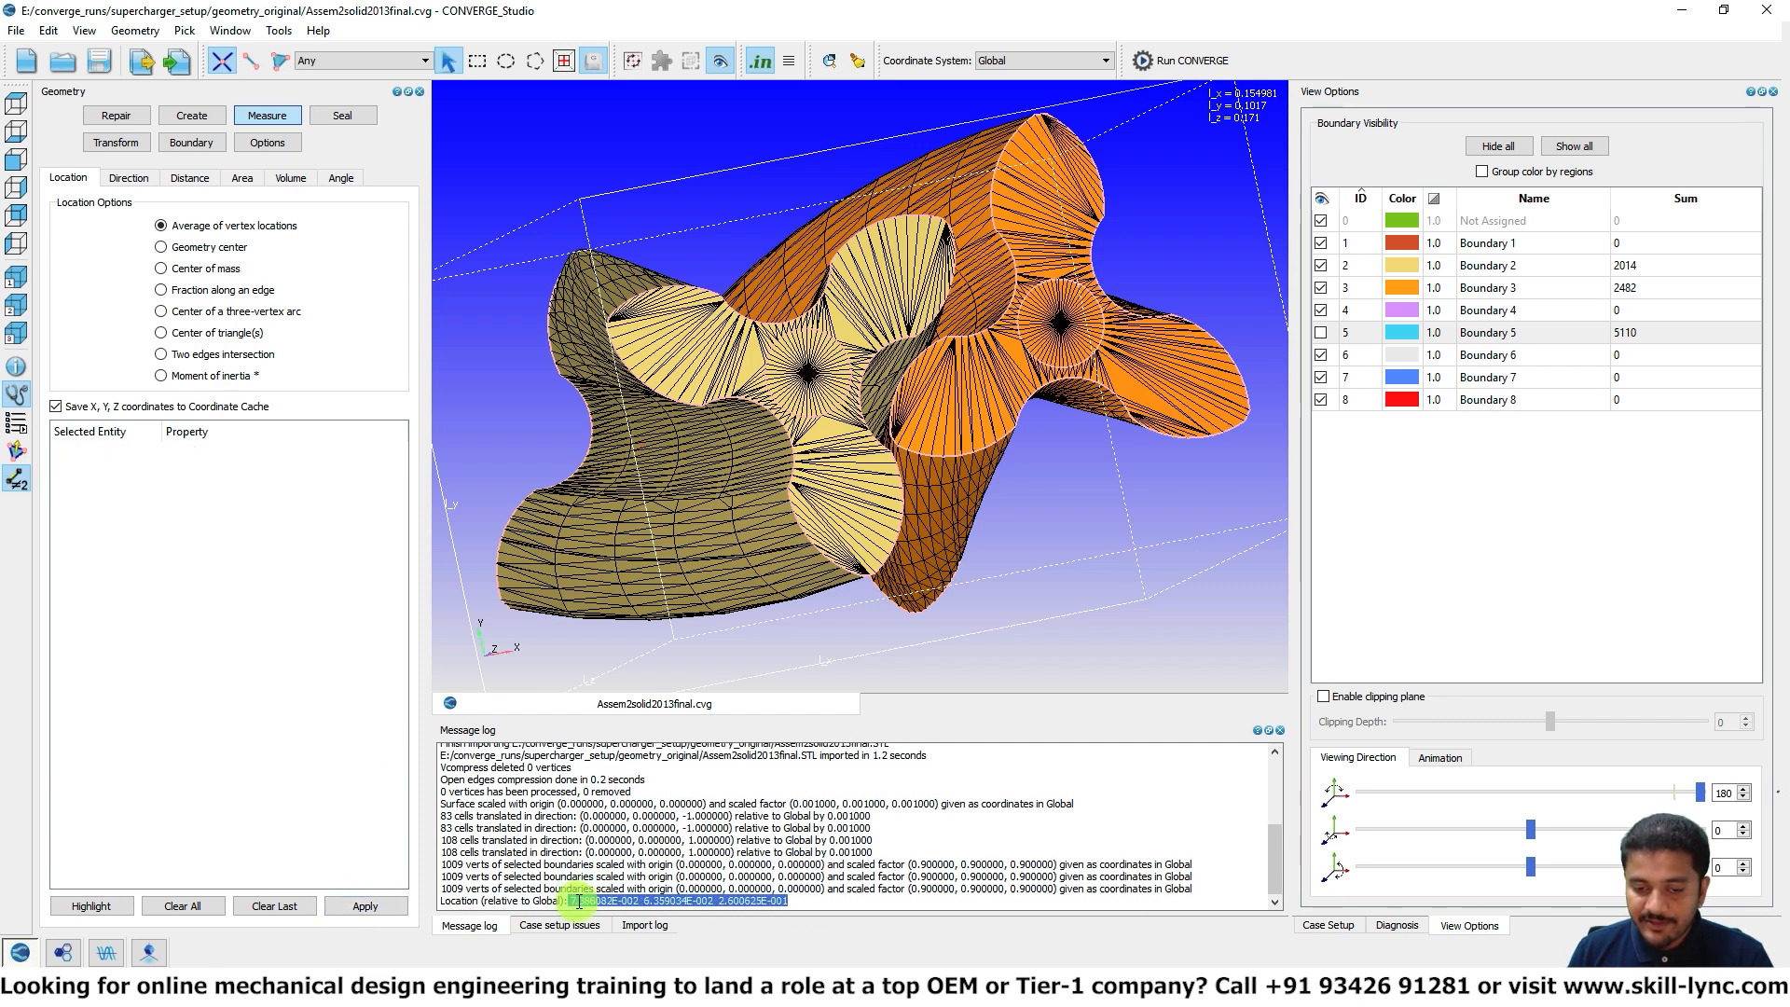
Step: Set the scale origin to the copied rotor center coordinates (0.07386082, 0.06359034, 0.2600625)
click(119, 143)
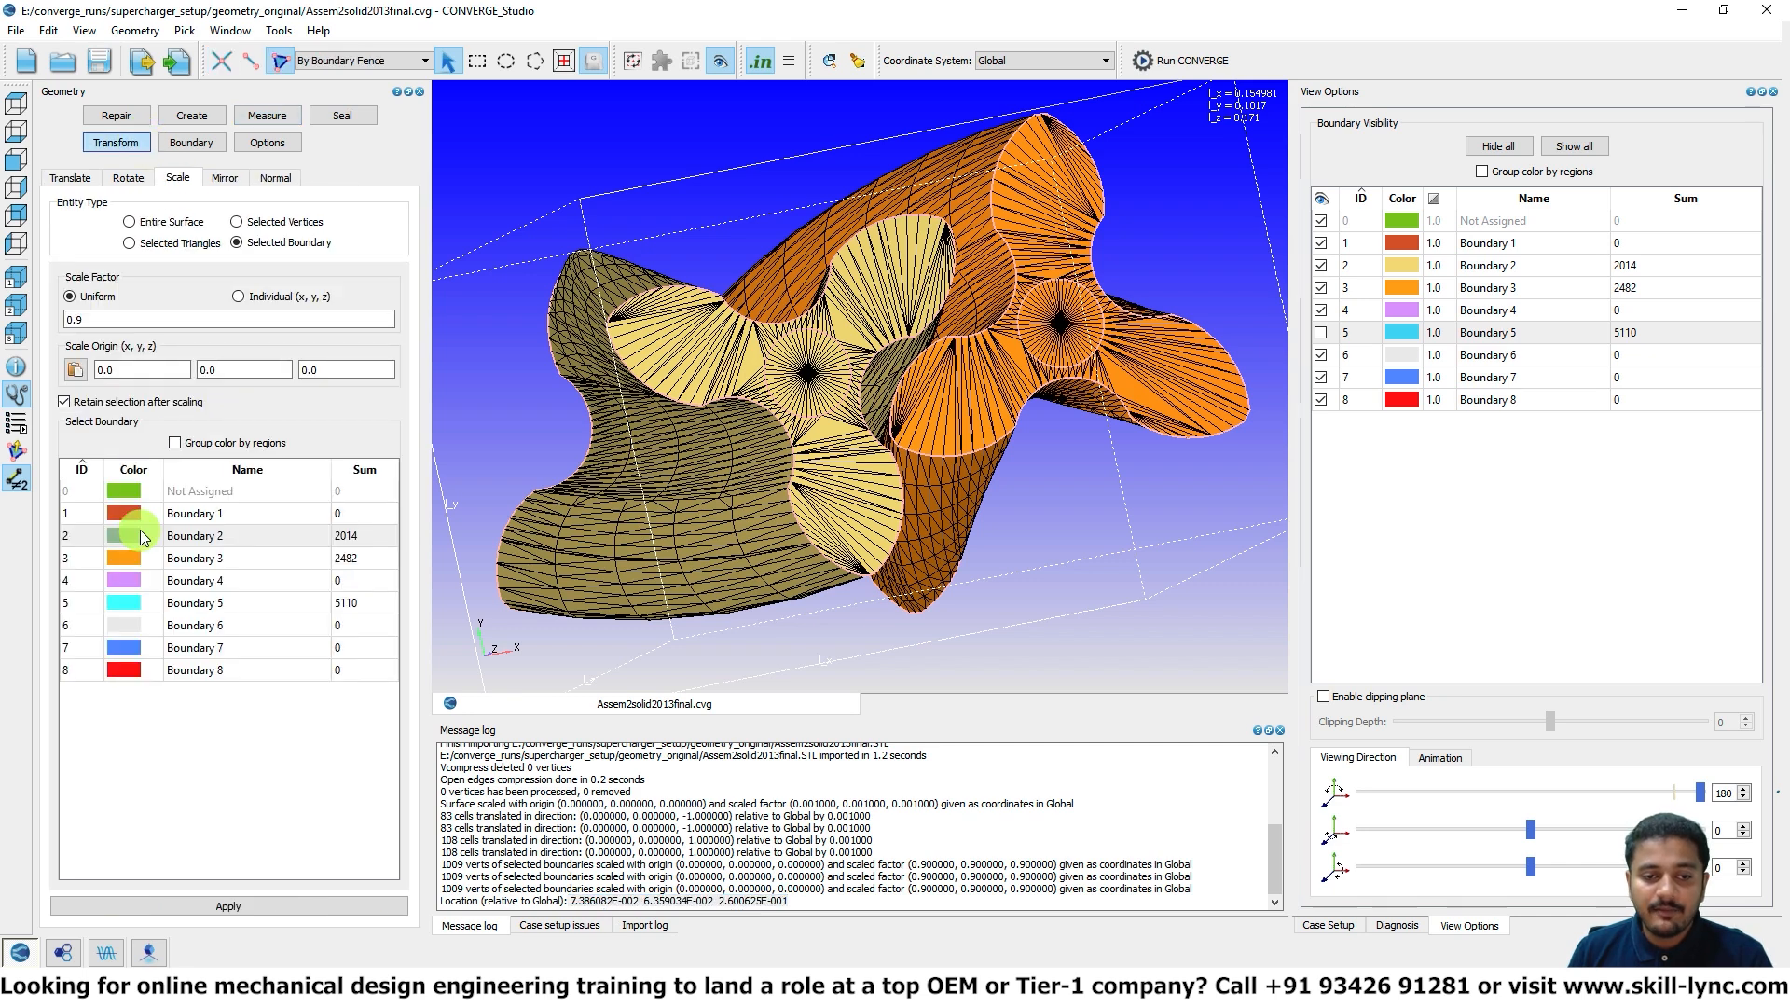
click(75, 369)
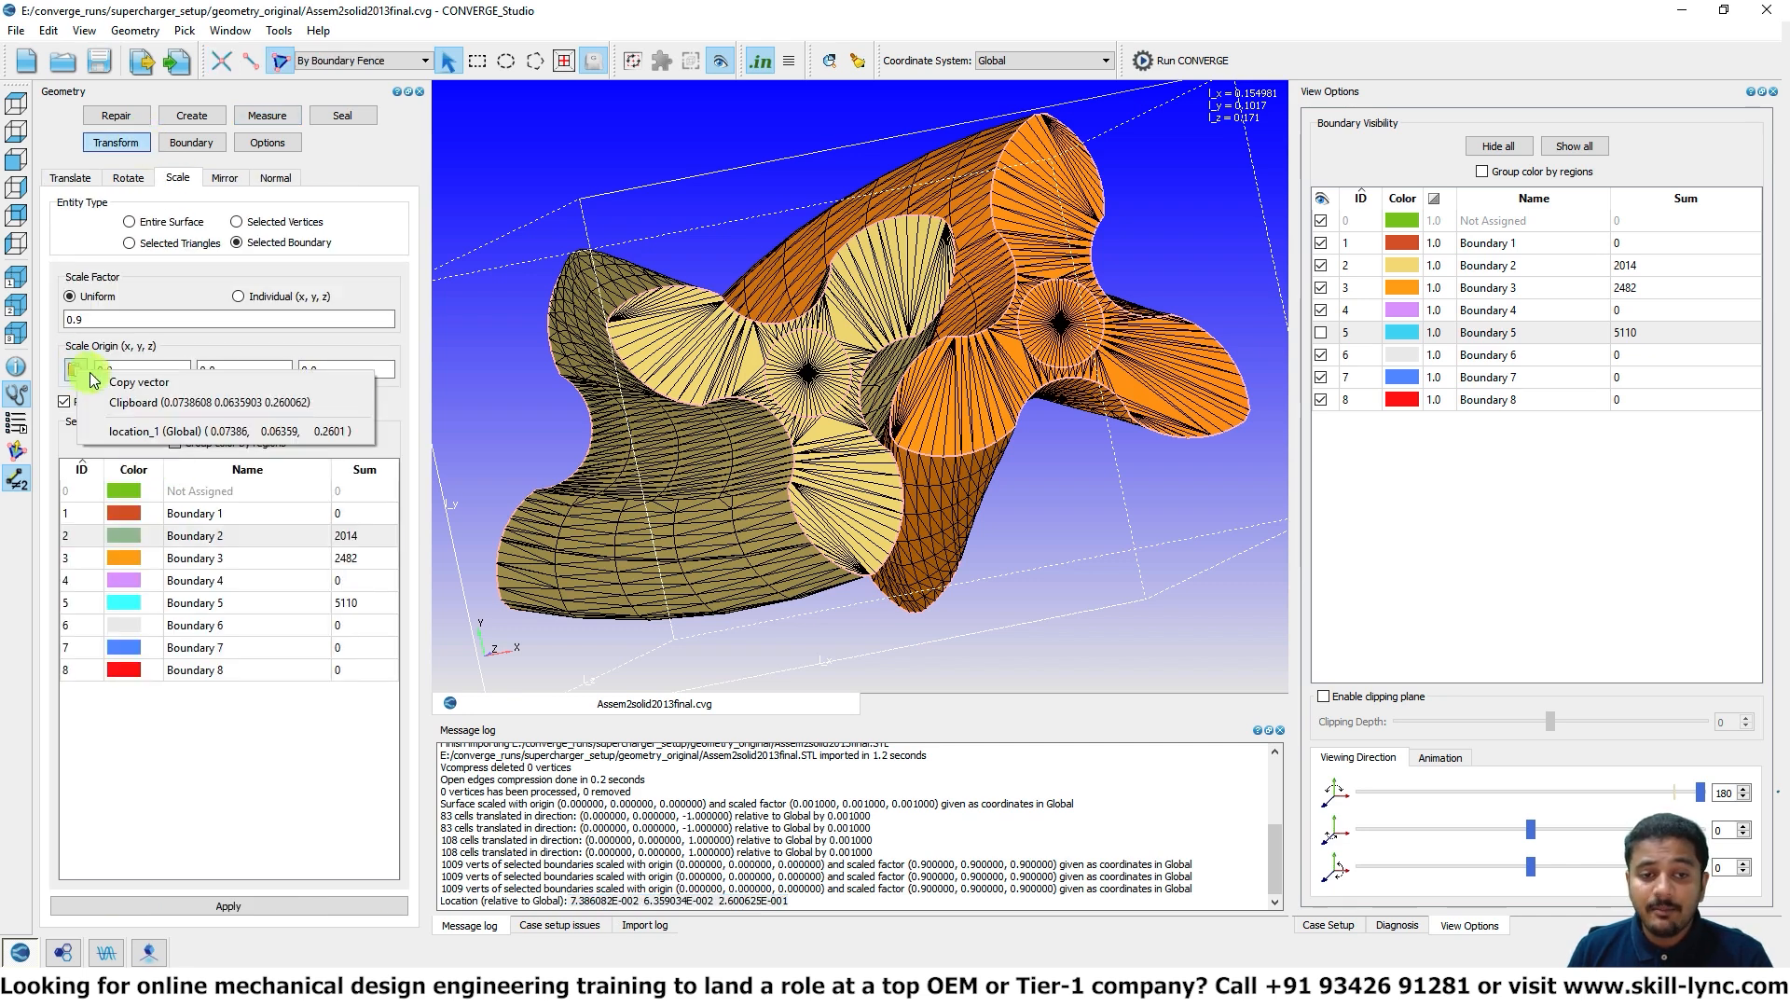
click(117, 403)
Step: Scale Boundary 2 by 0.9 twice about its rotor center and inspect the shrunken rotor
drag(639, 421, 852, 472)
scroll(863, 448, up, 3)
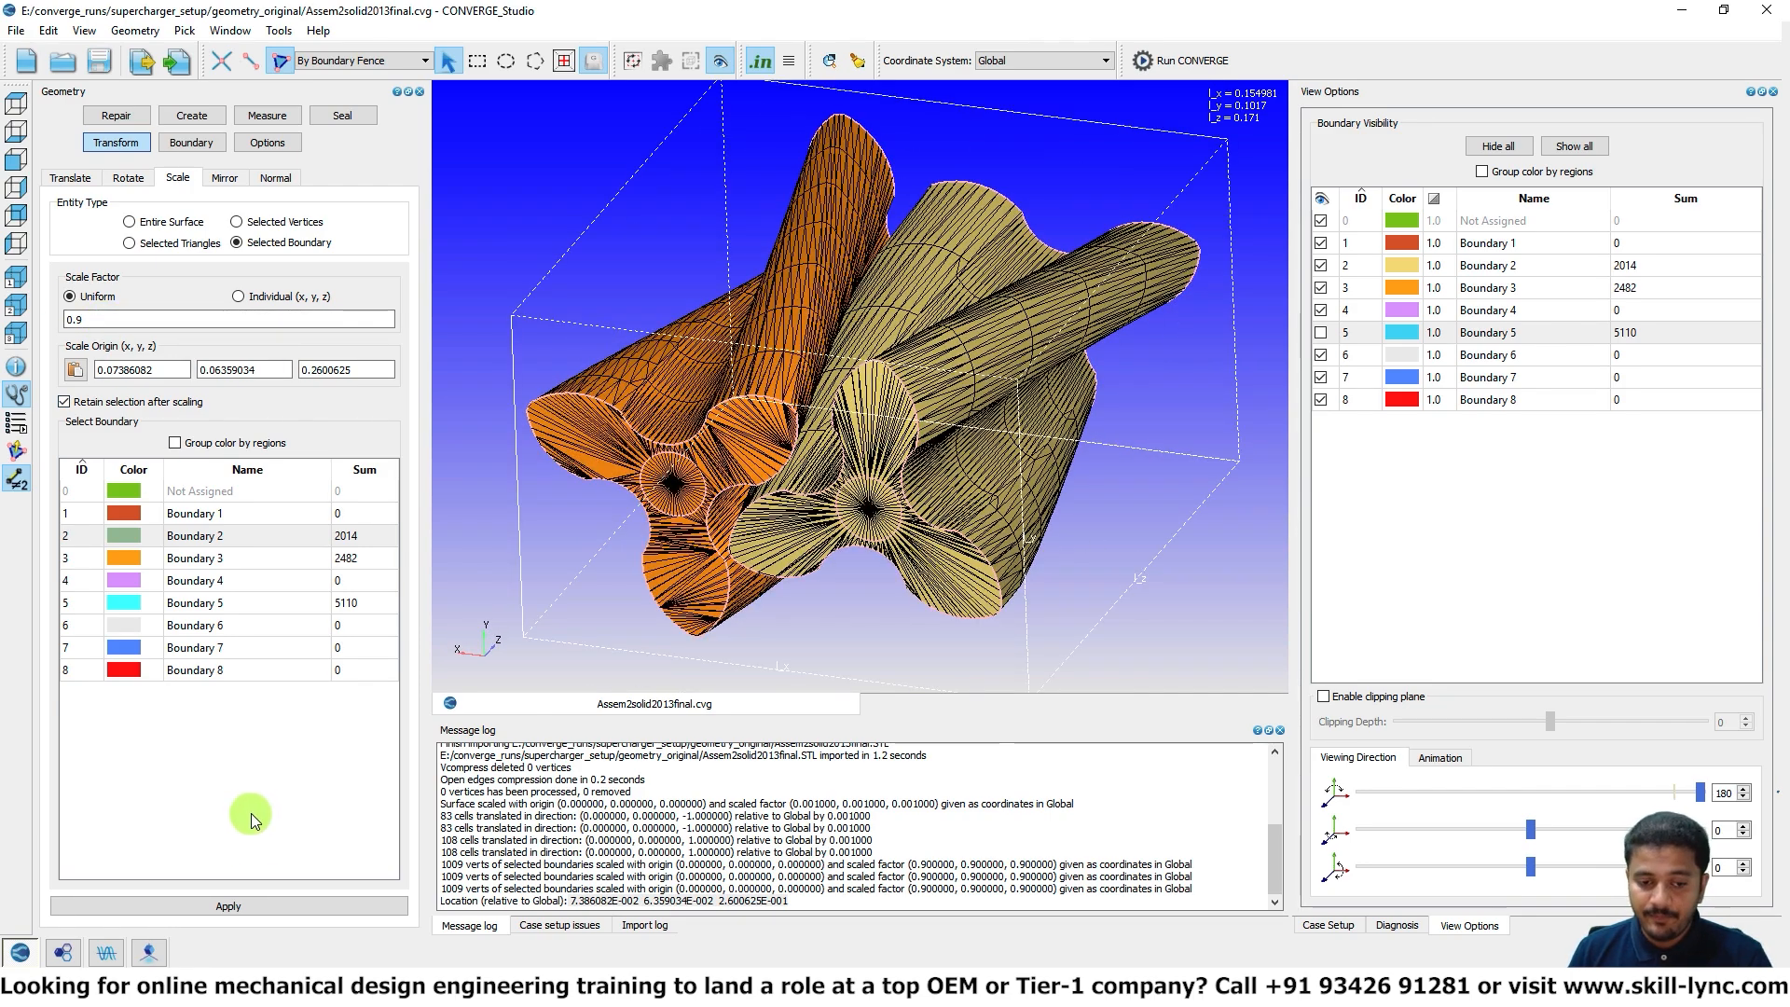
click(229, 905)
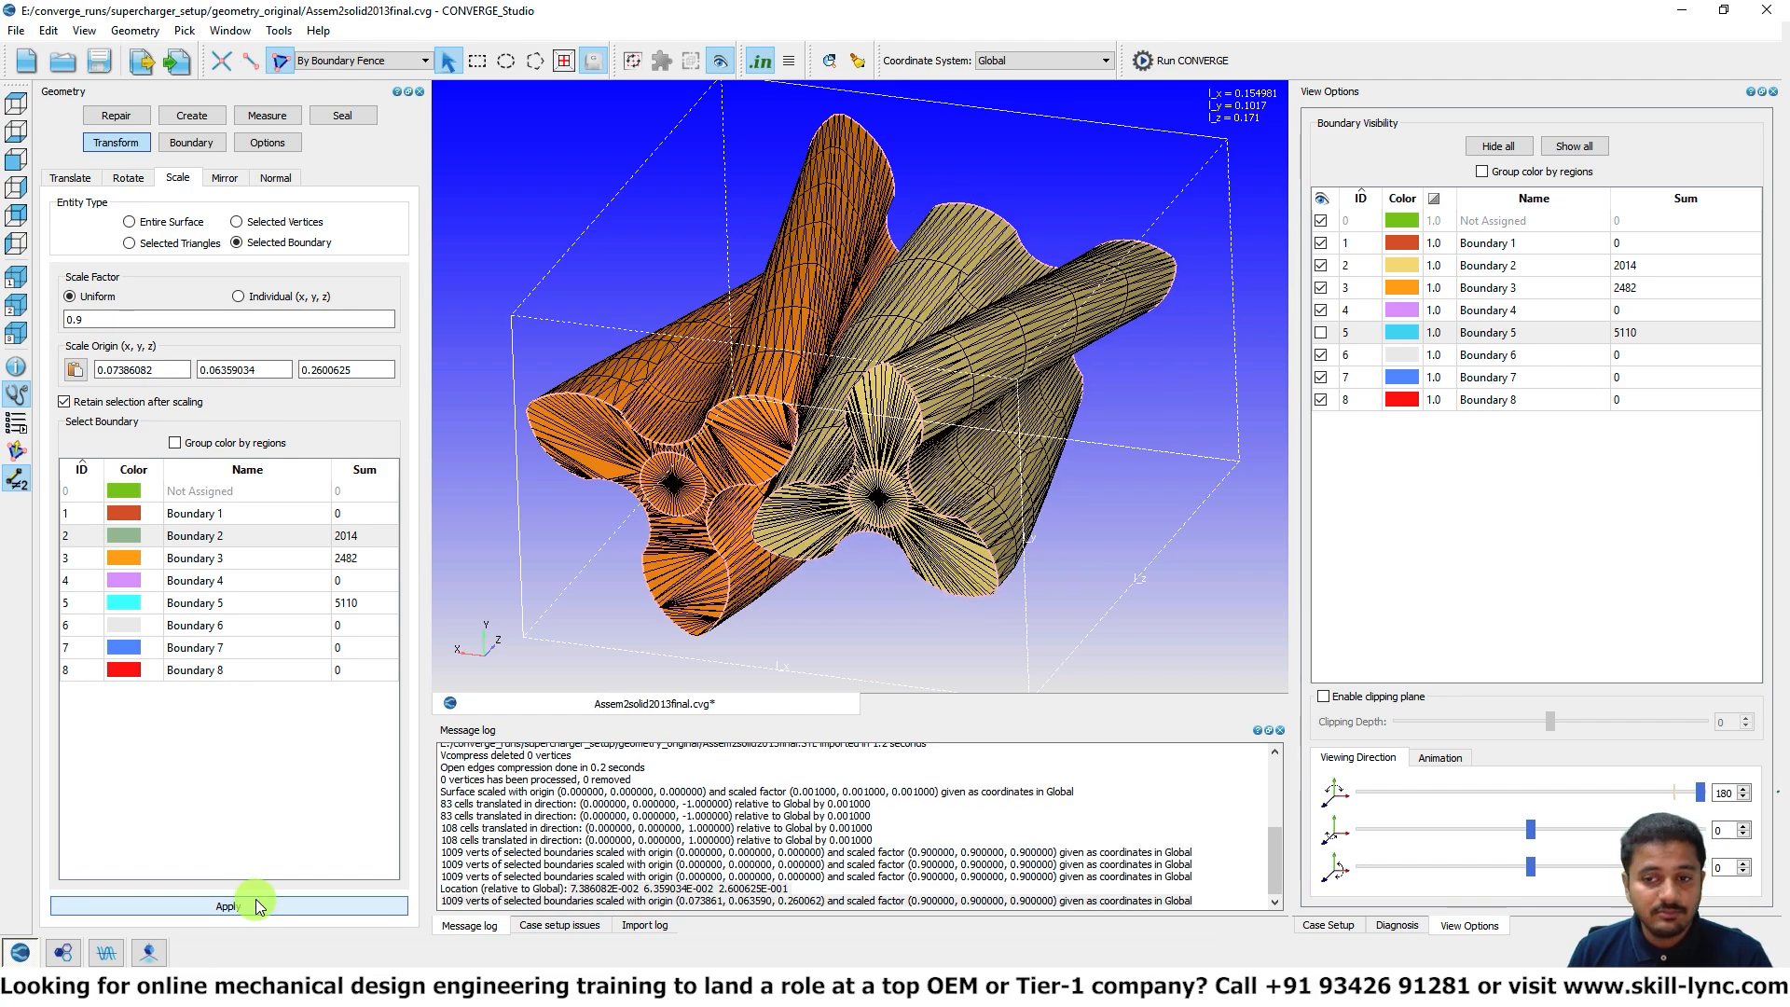
click(257, 905)
mouse_move(881, 349)
mouse_down()
mouse_move(911, 299)
mouse_move(815, 330)
mouse_up()
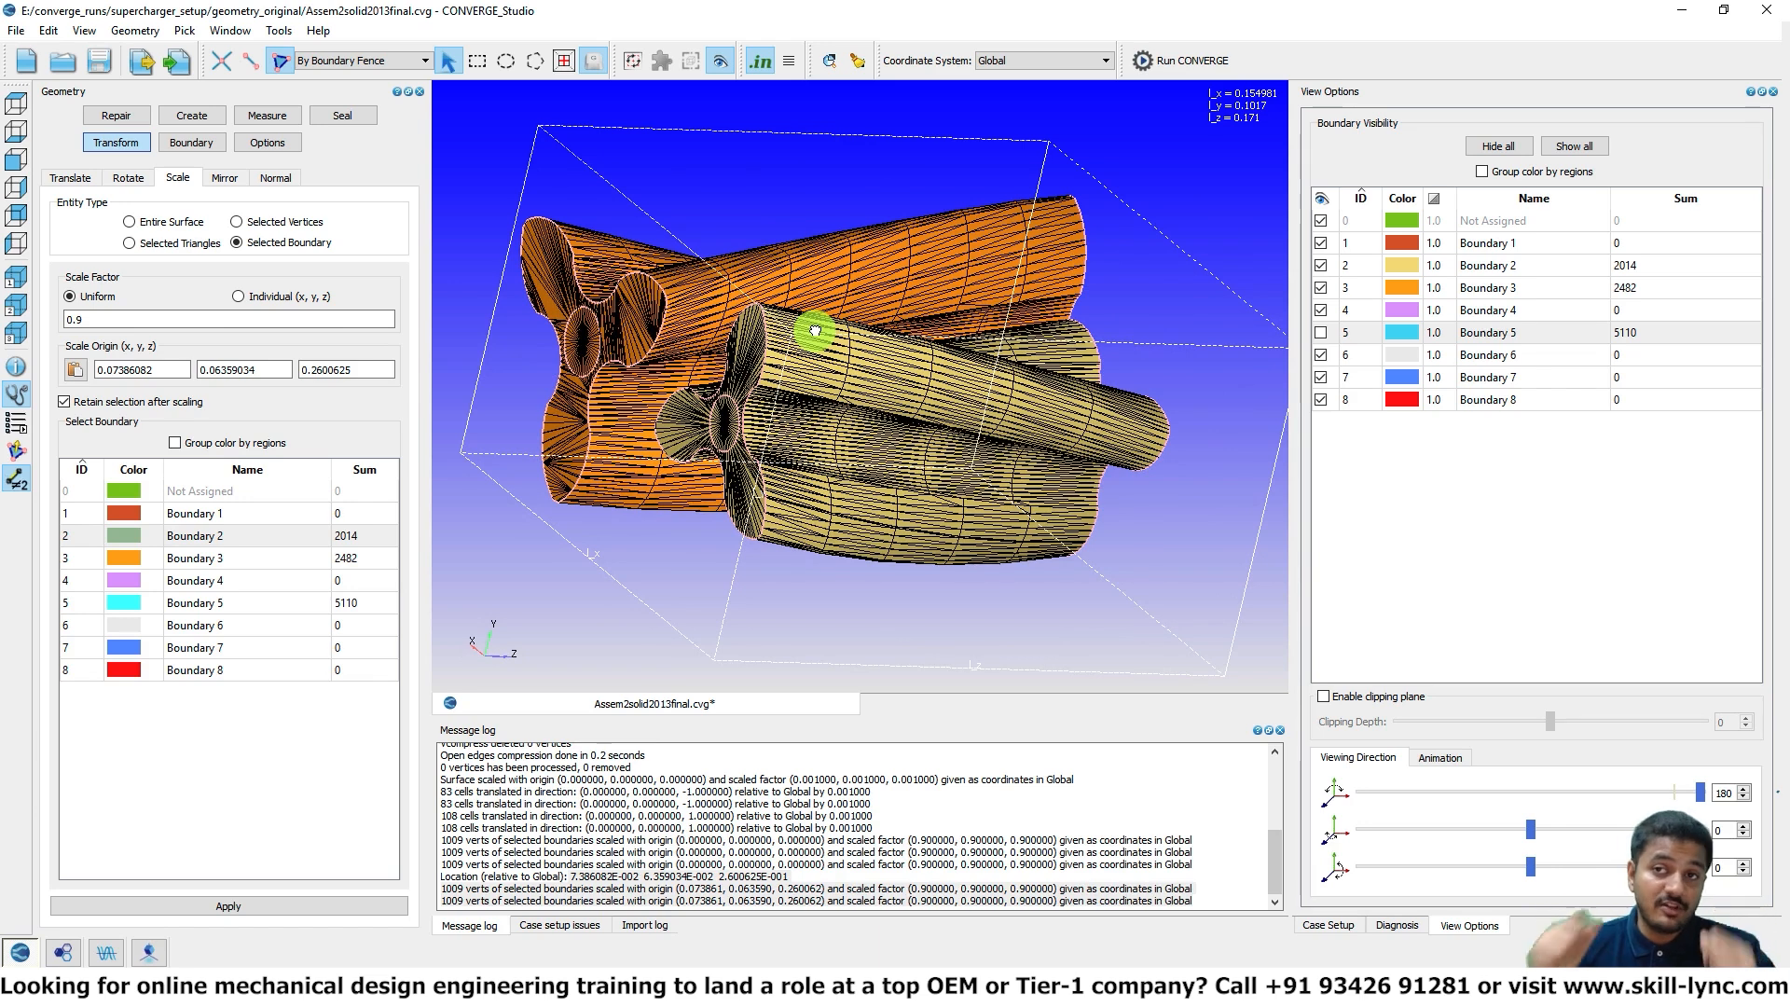
Step: Undo the two 0.9 scalings of Boundary 2 and inspect both rotors from the end and at an angle
mouse_move(815, 330)
mouse_down()
mouse_move(900, 344)
mouse_move(1159, 501)
mouse_move(1076, 459)
mouse_up()
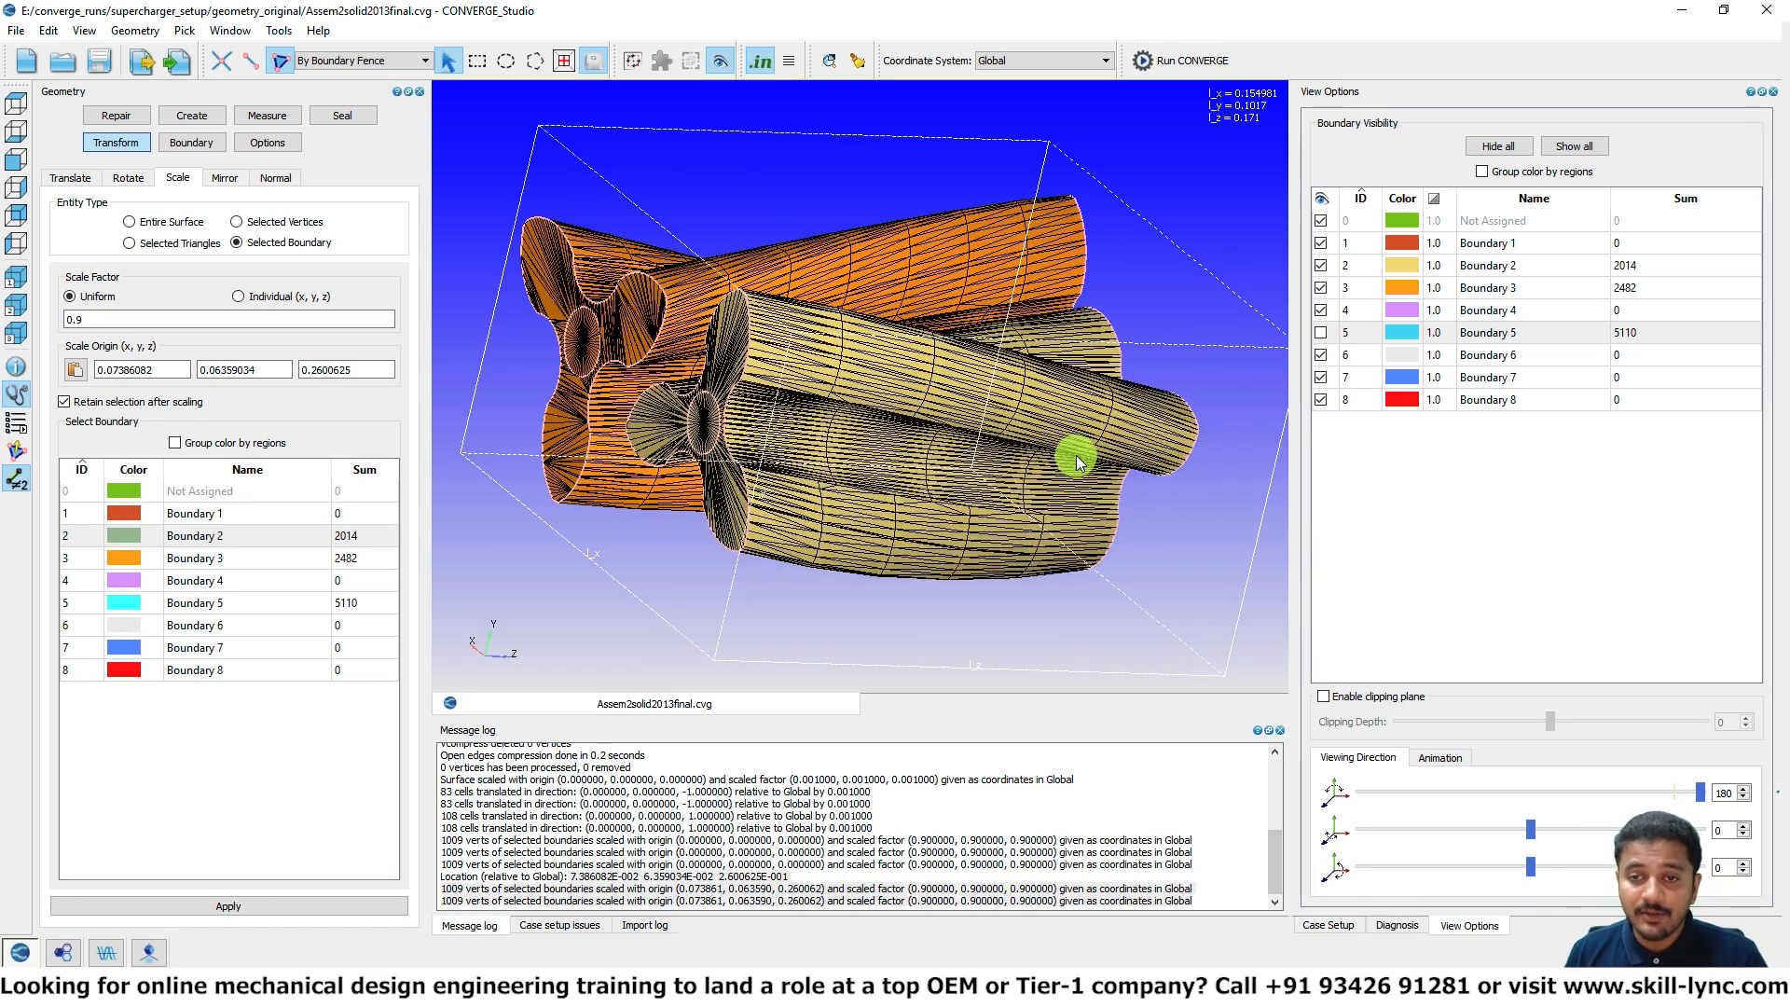
click(17, 129)
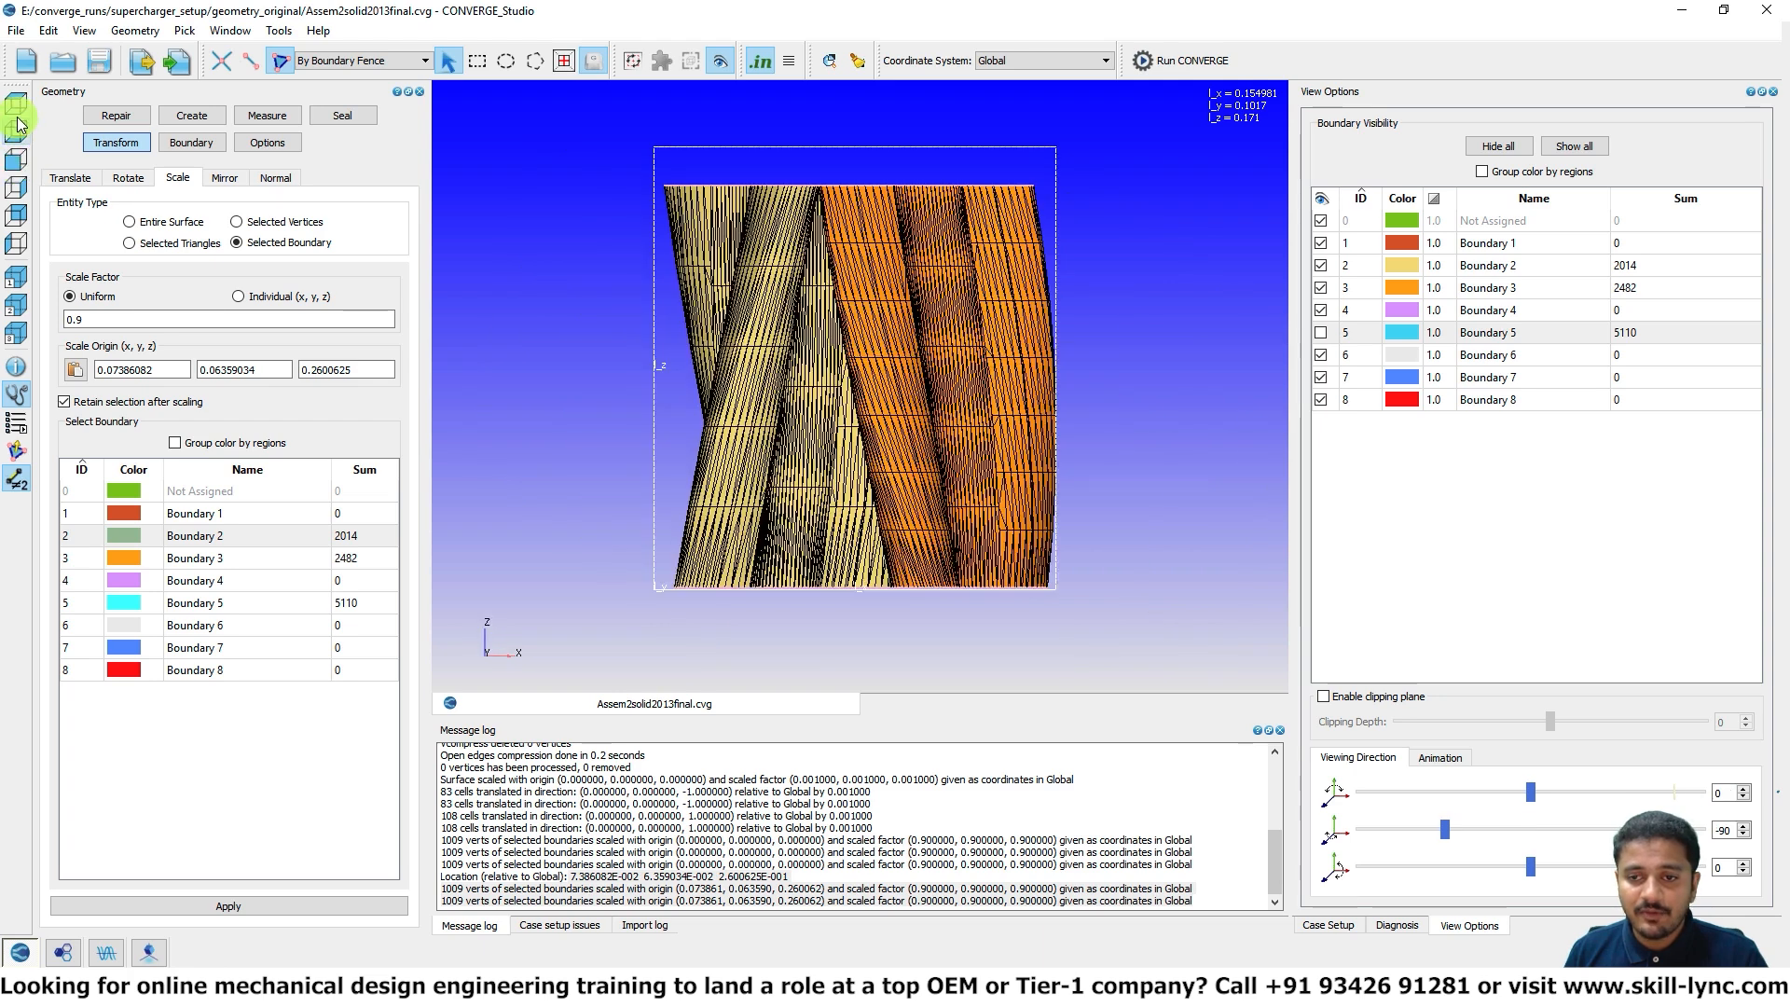
click(18, 119)
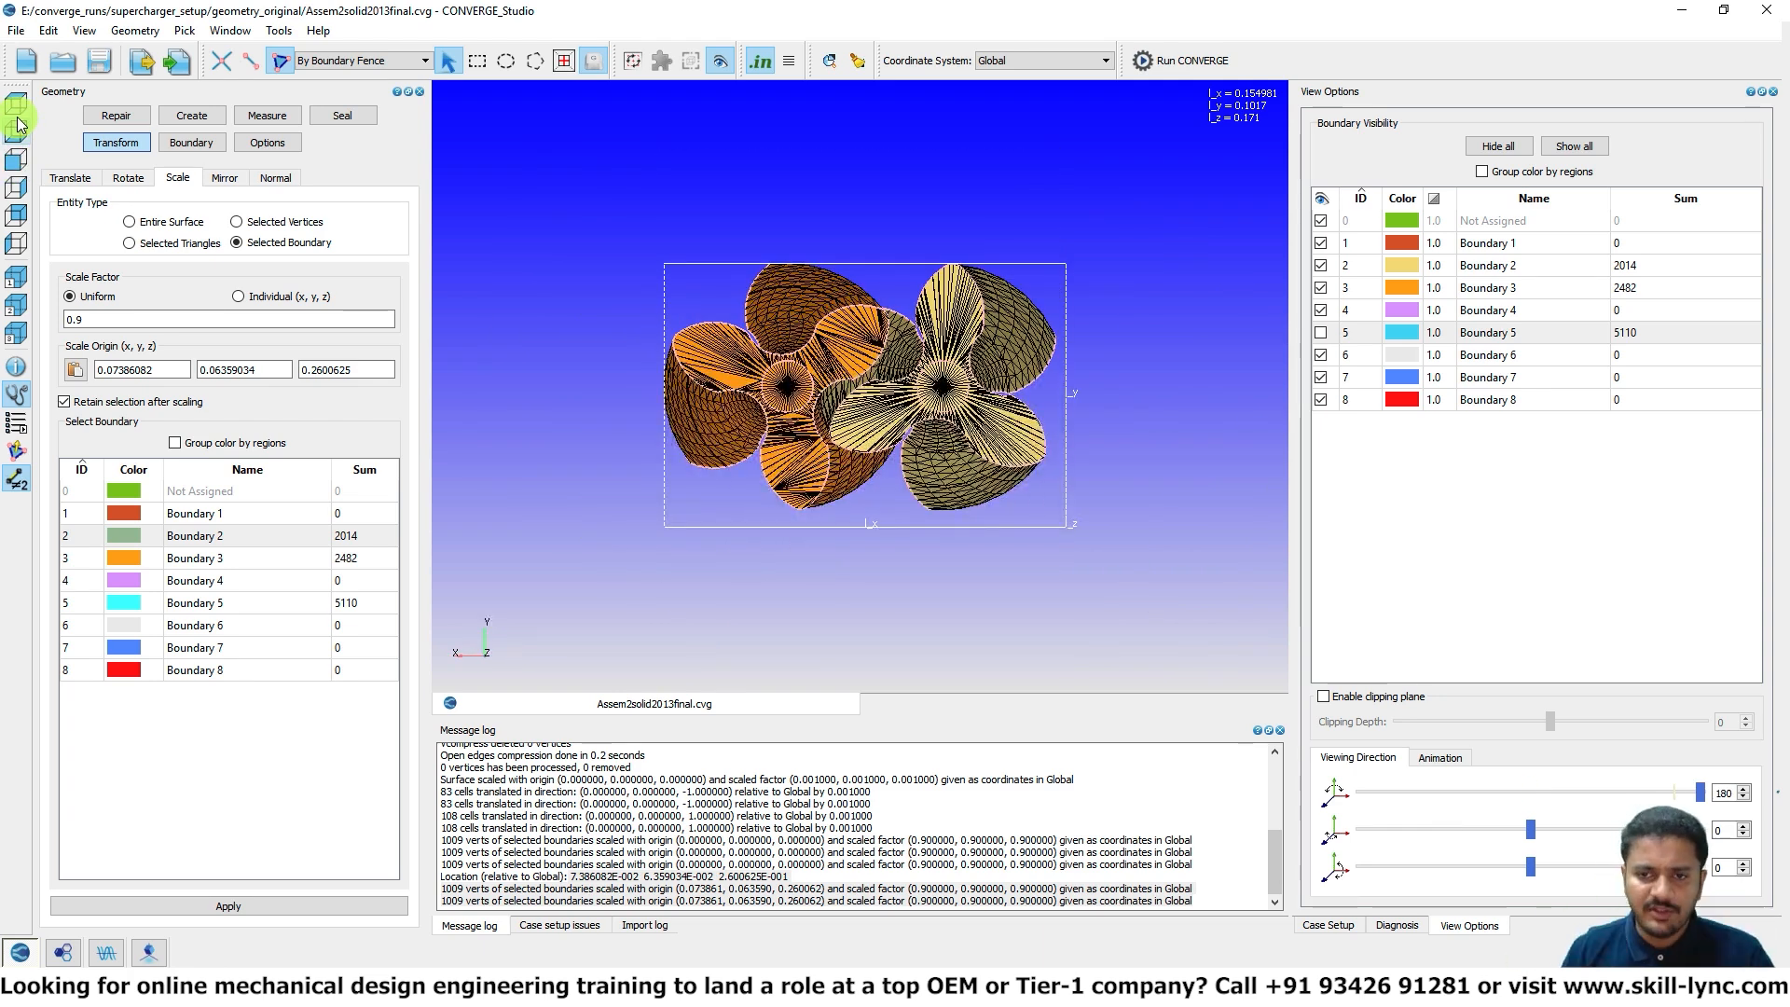
mouse_move(712, 391)
mouse_down()
mouse_move(631, 432)
mouse_move(657, 443)
mouse_up()
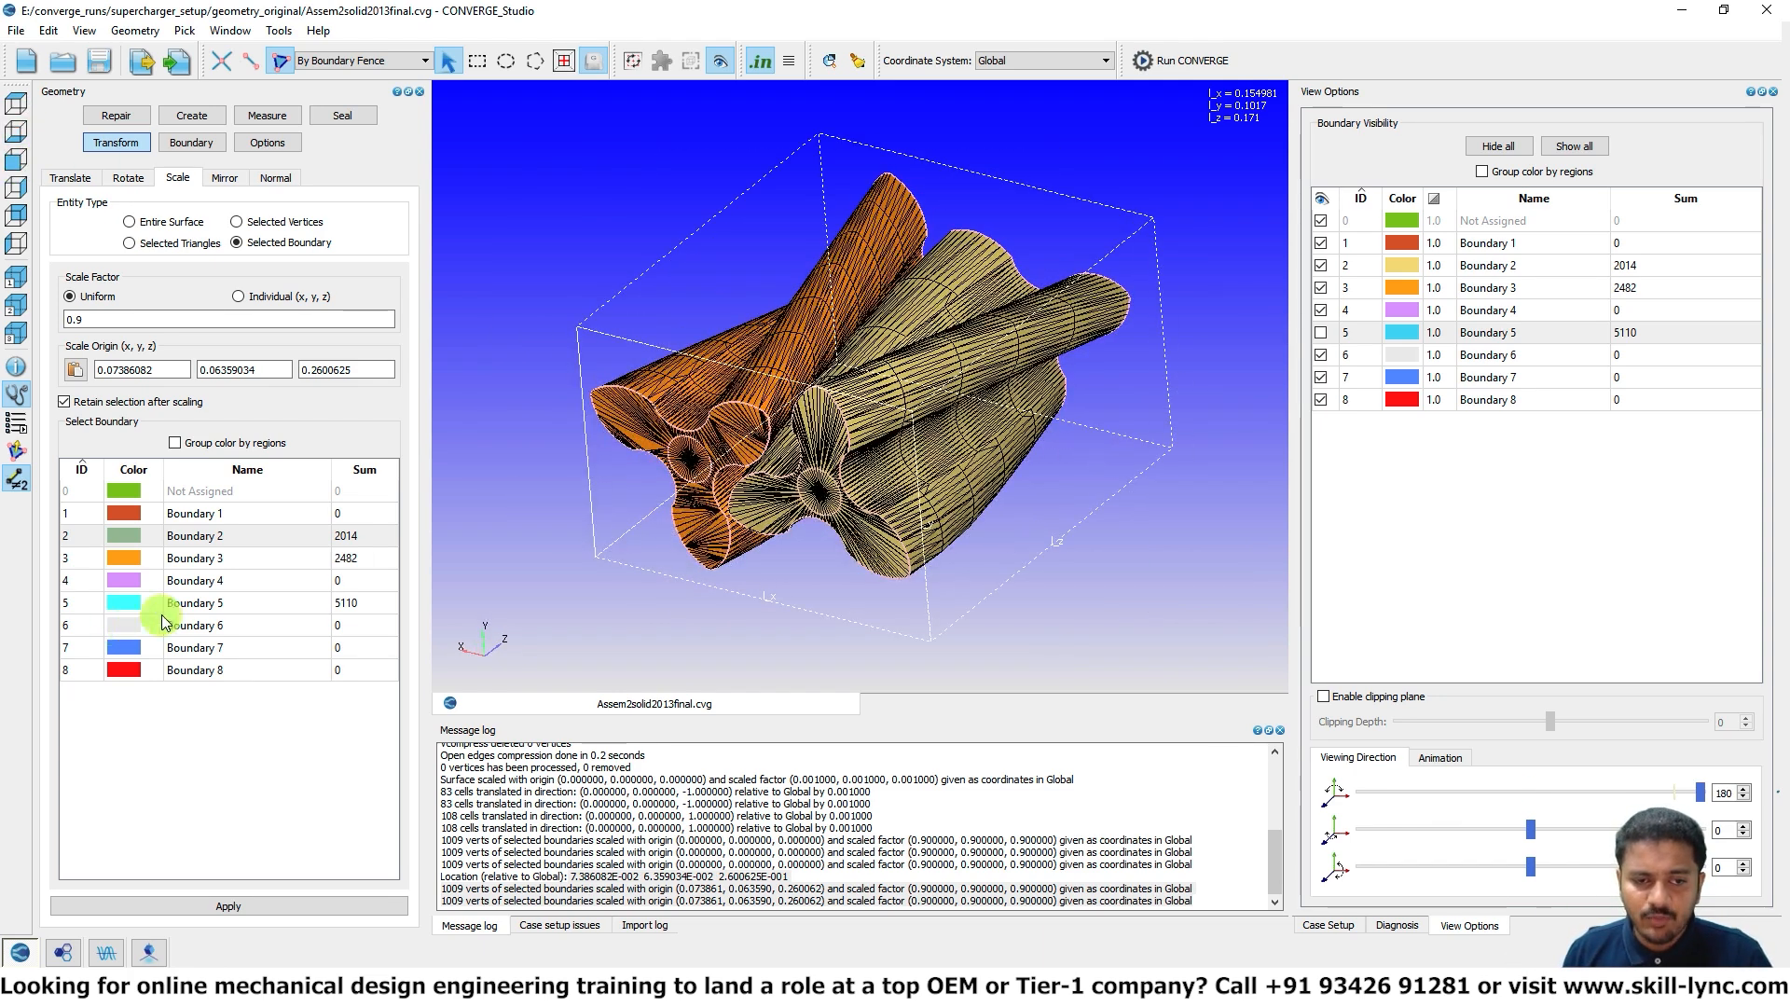
Step: Show all boundaries and scale Boundary 2 uniformly by 0.99 about its rotor center
click(1573, 147)
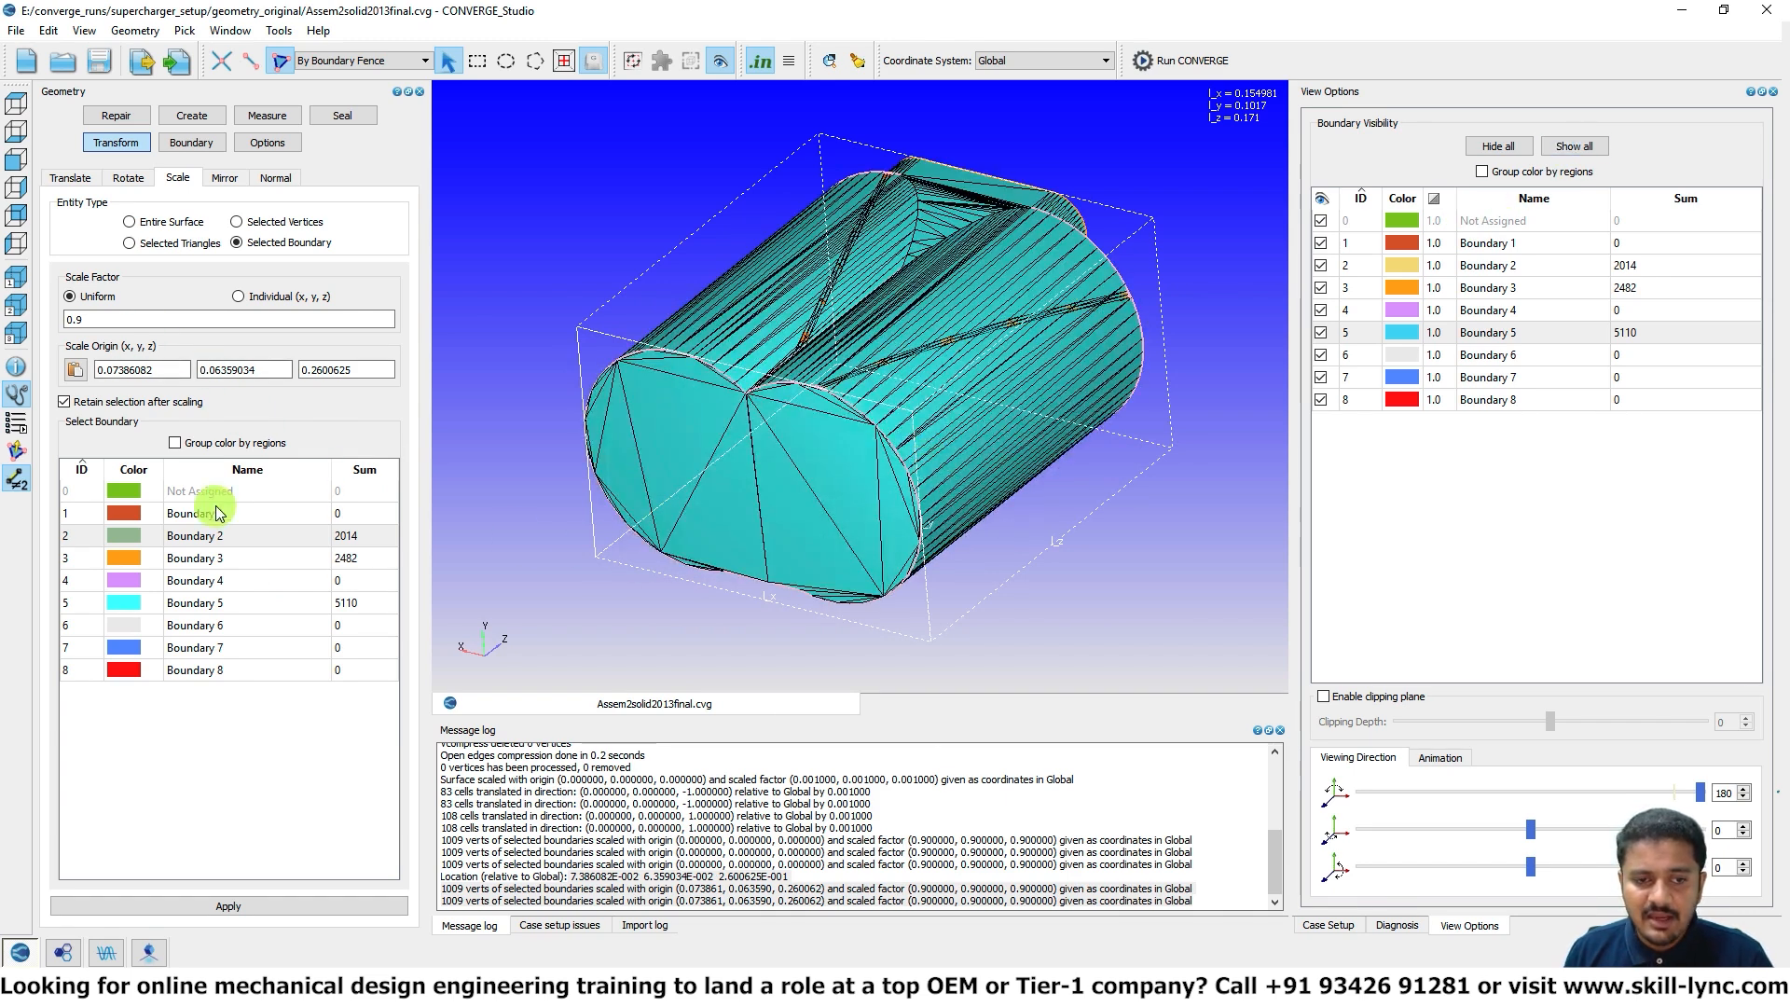
click(108, 320)
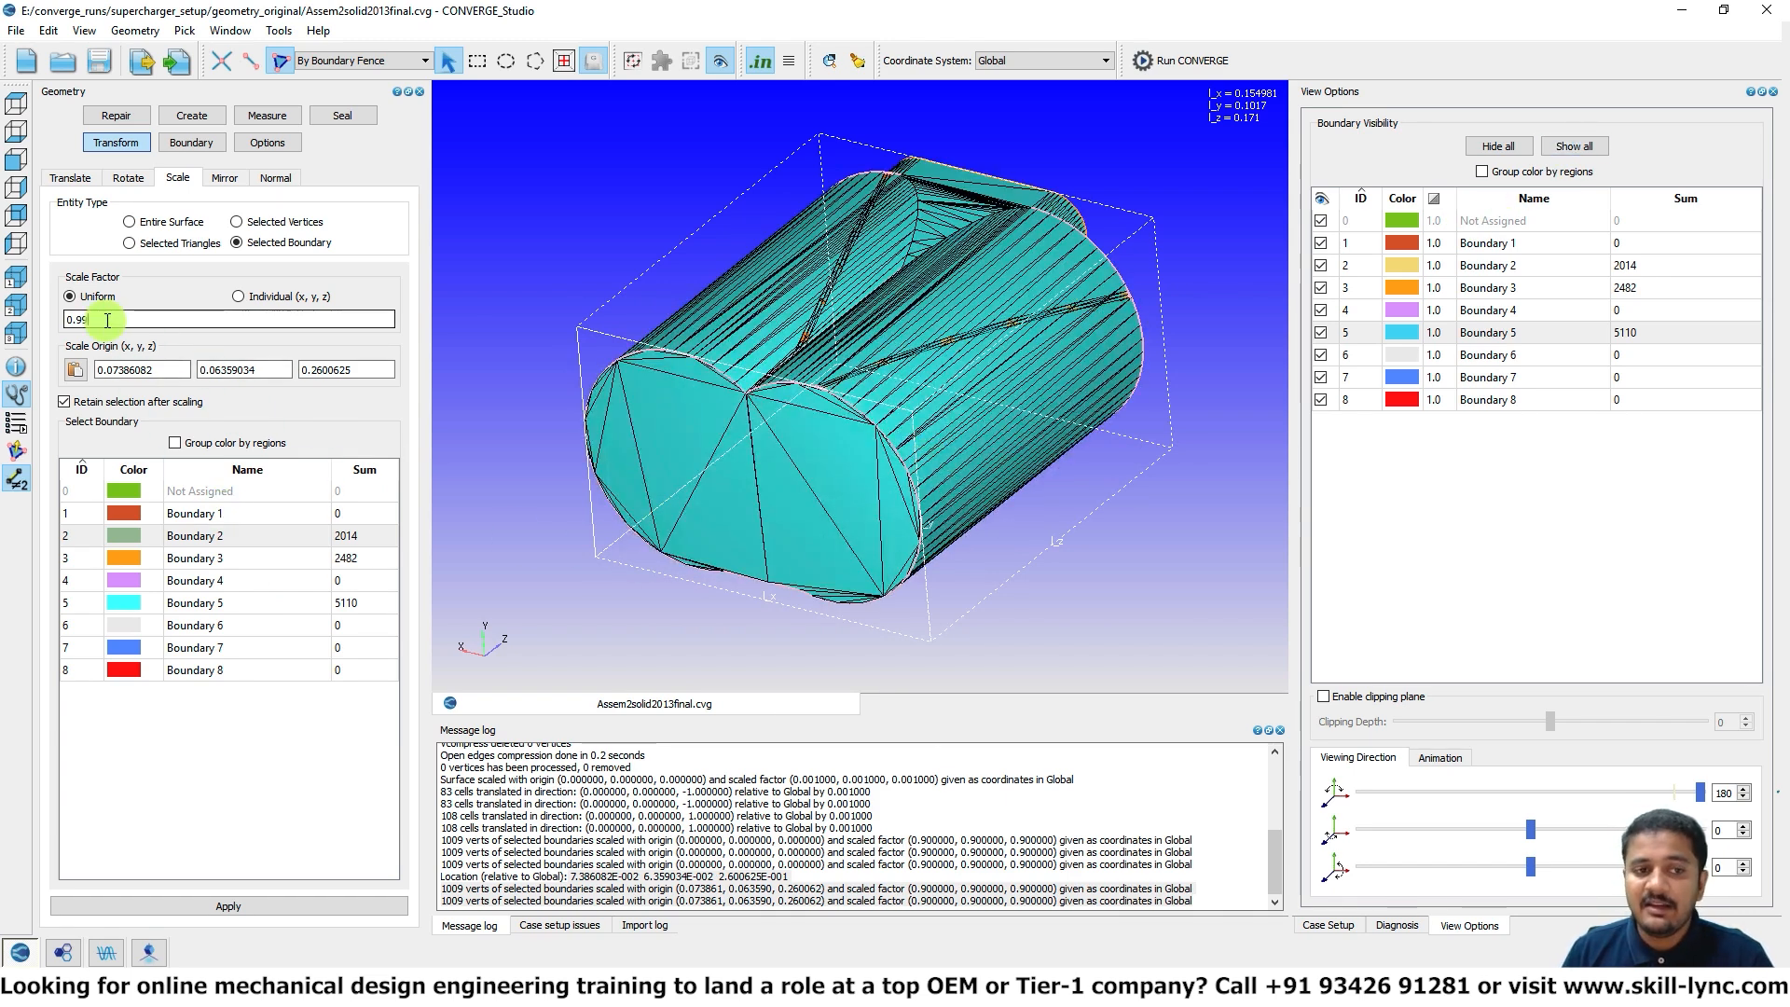
click(227, 537)
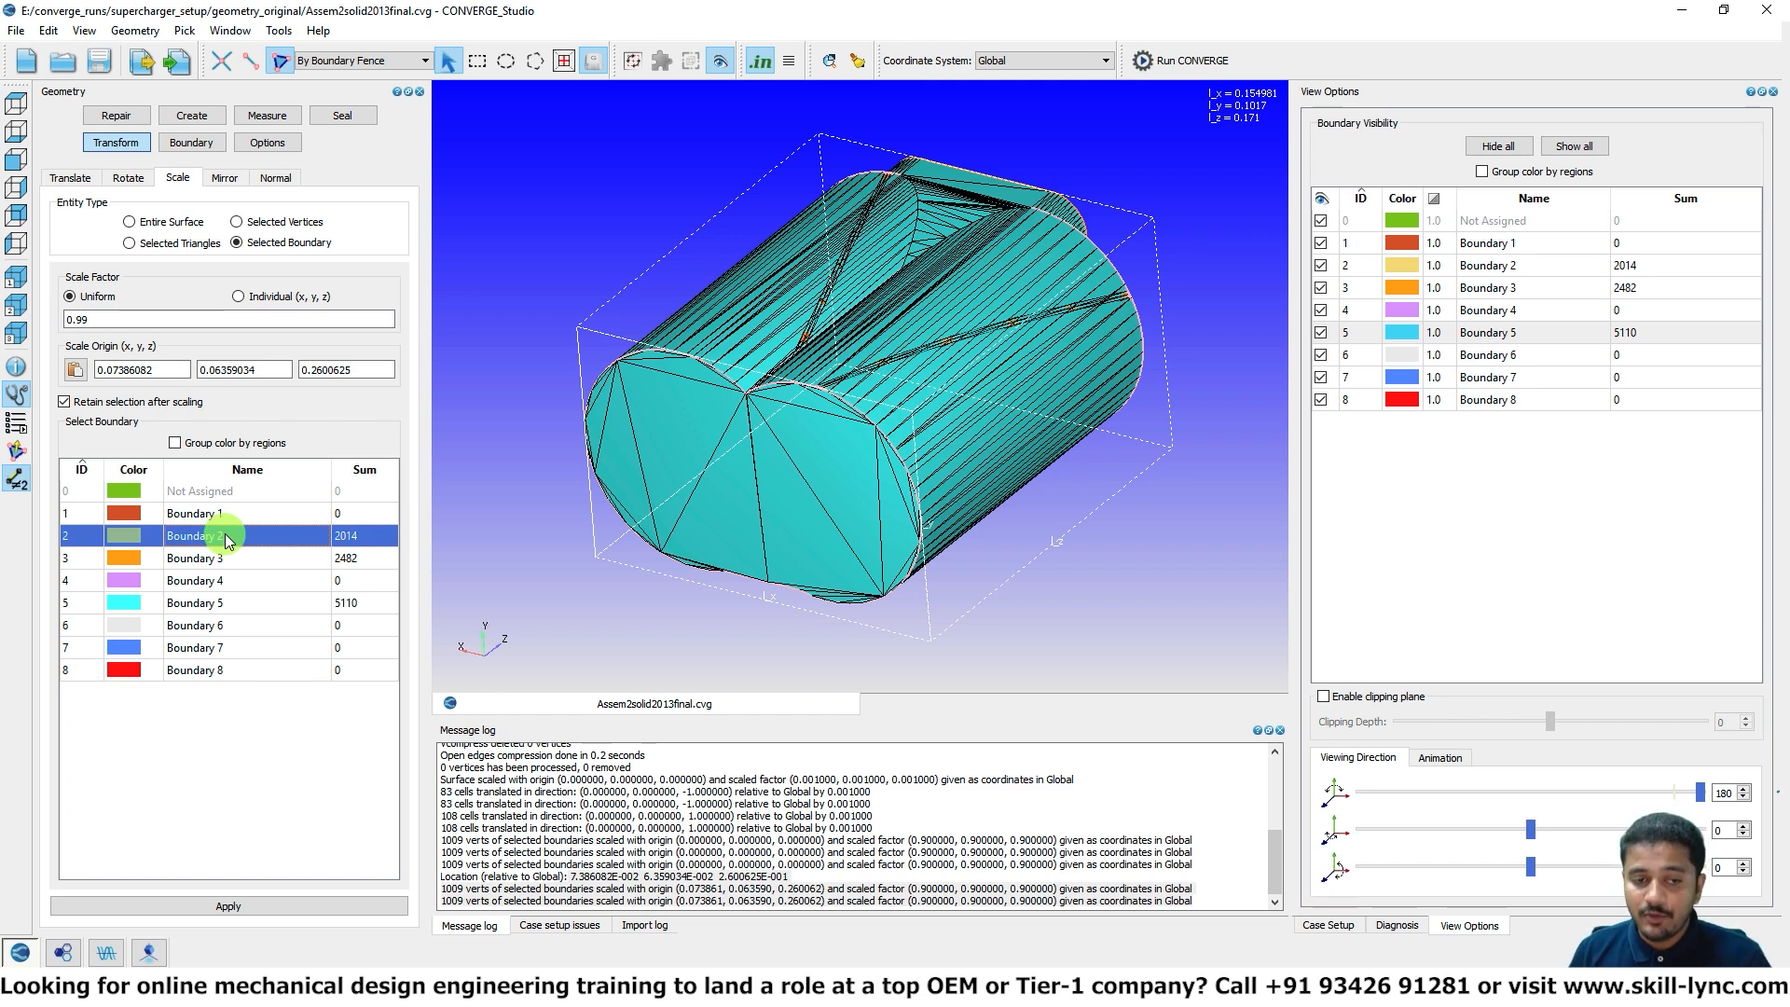
click(276, 904)
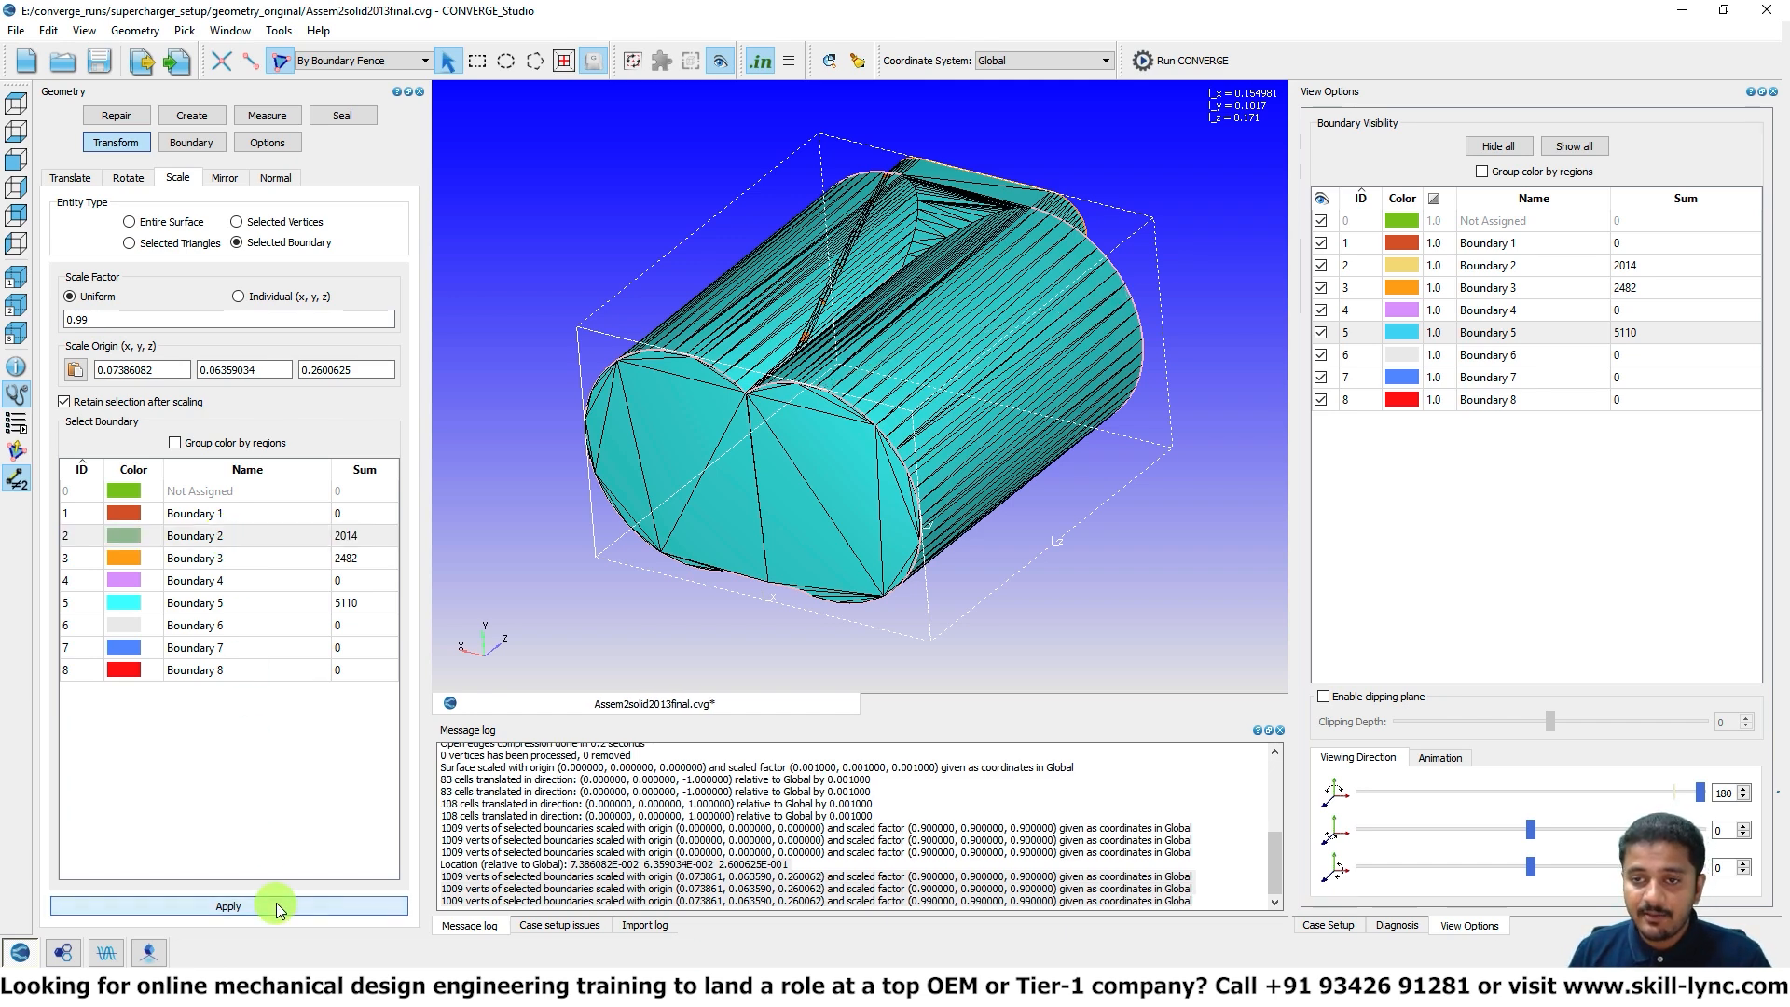
Step: Run the surface diagnosis and hide the outer casing to expose the two rotors and their flagged triangles
click(1395, 924)
click(1403, 897)
drag(905, 317, 937, 295)
drag(961, 443, 836, 468)
click(838, 469)
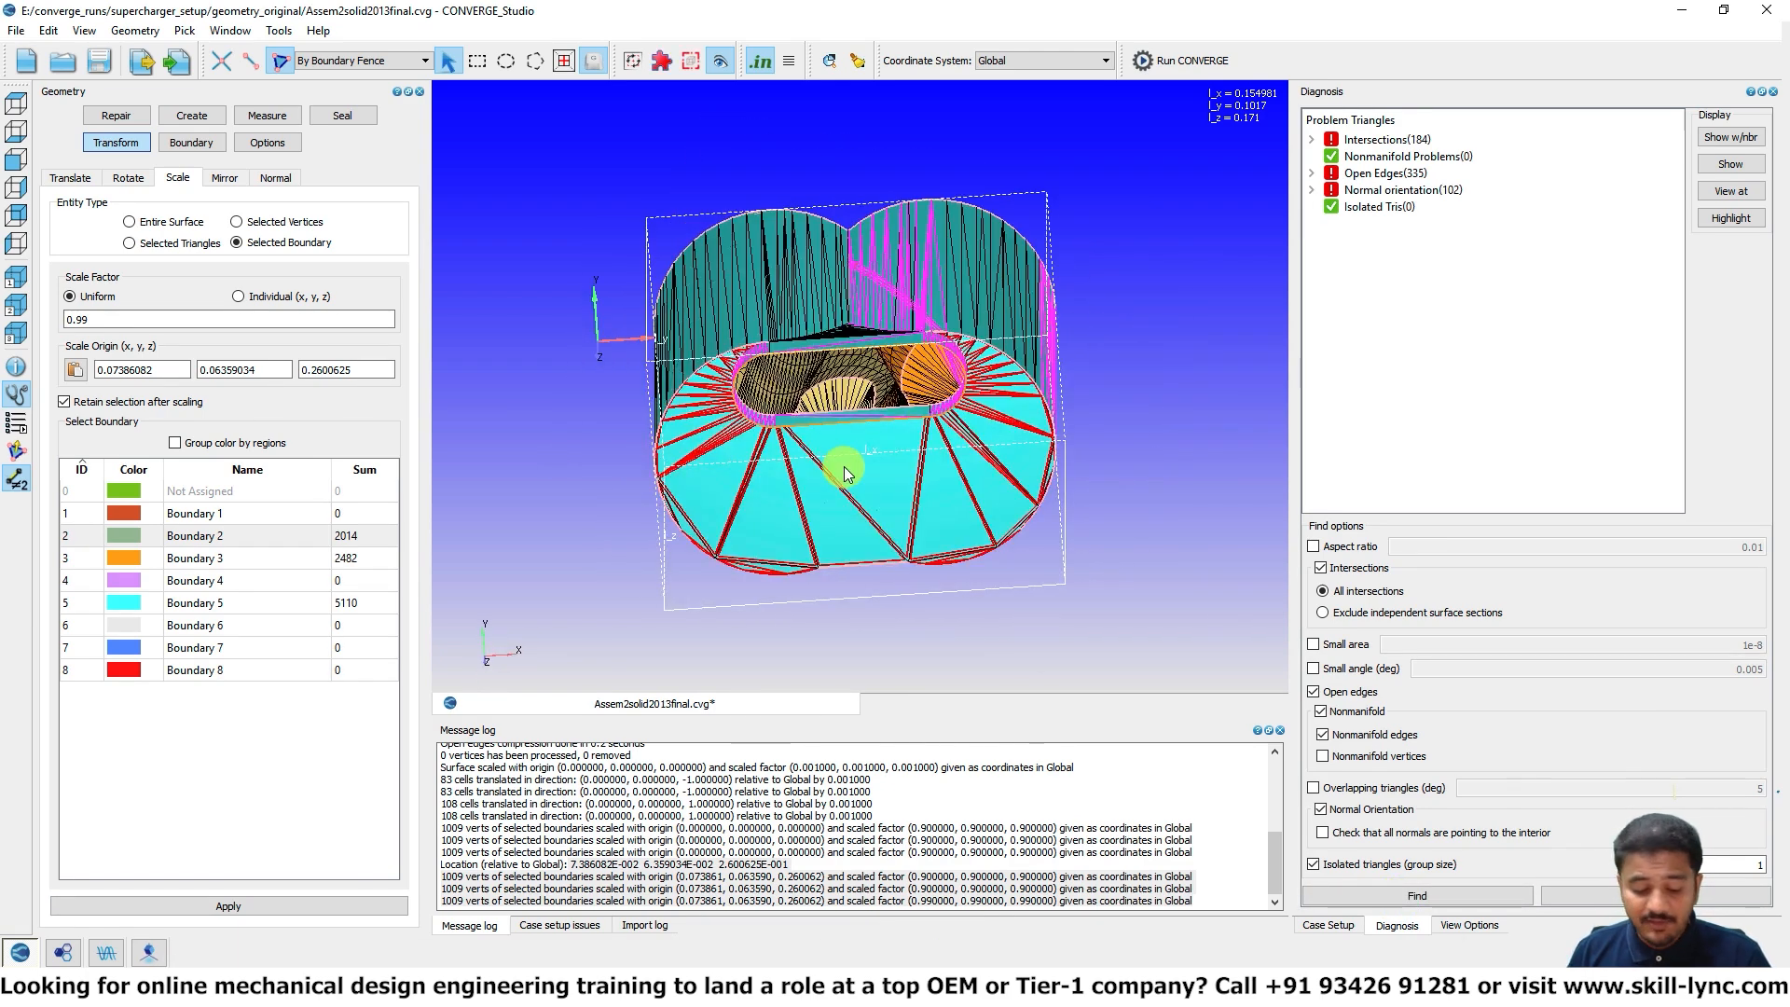
key(h)
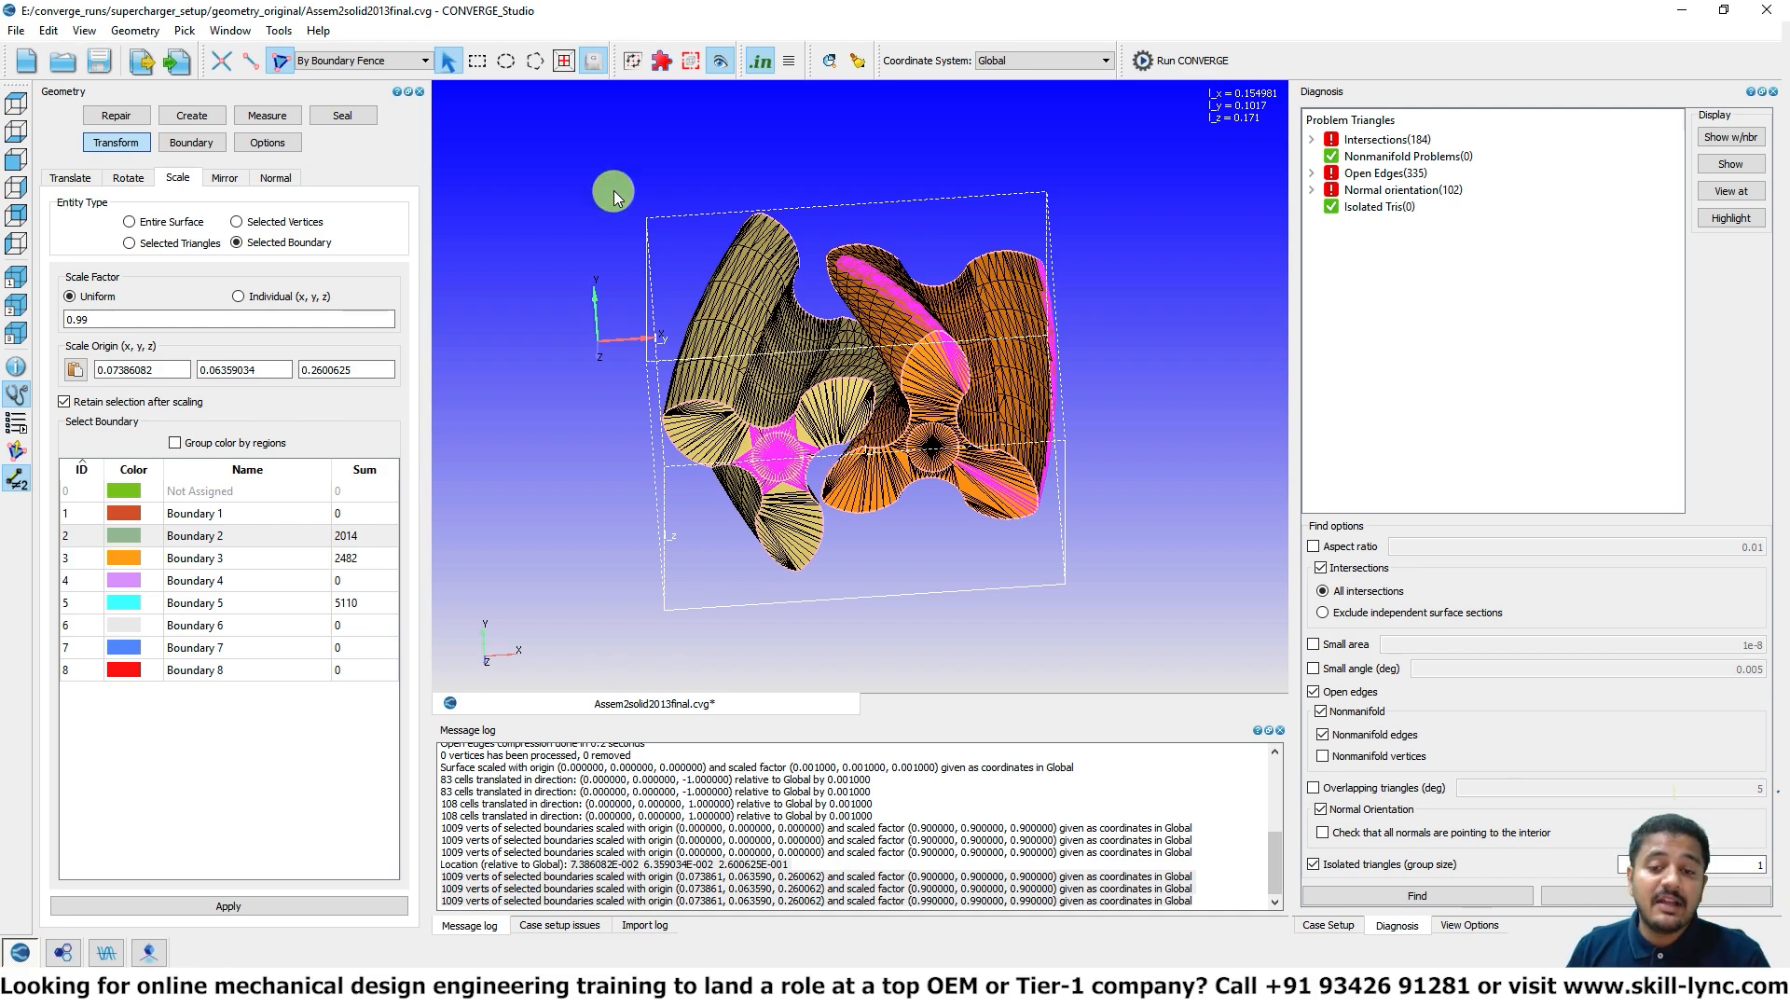
Step: Measure the location of the vertex at the center of Boundary 3's rotor end face and copy the reported coordinates
drag(786, 450, 939, 412)
click(264, 115)
click(792, 431)
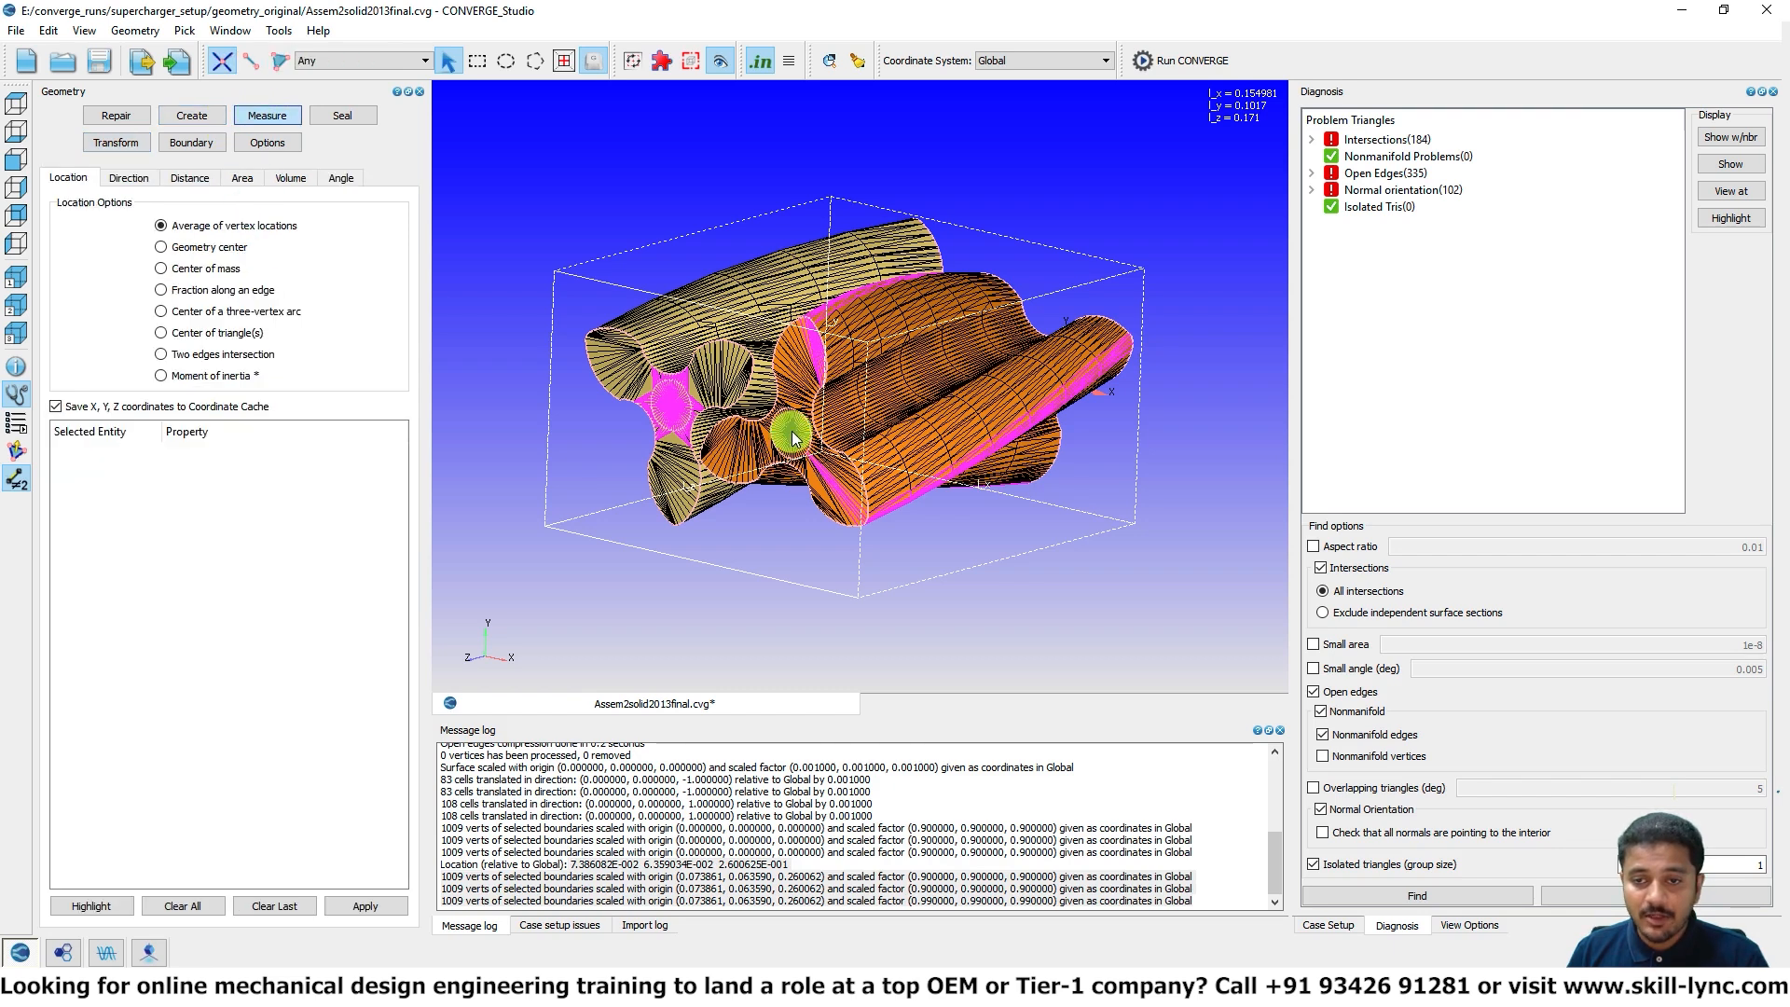
drag(792, 430, 919, 412)
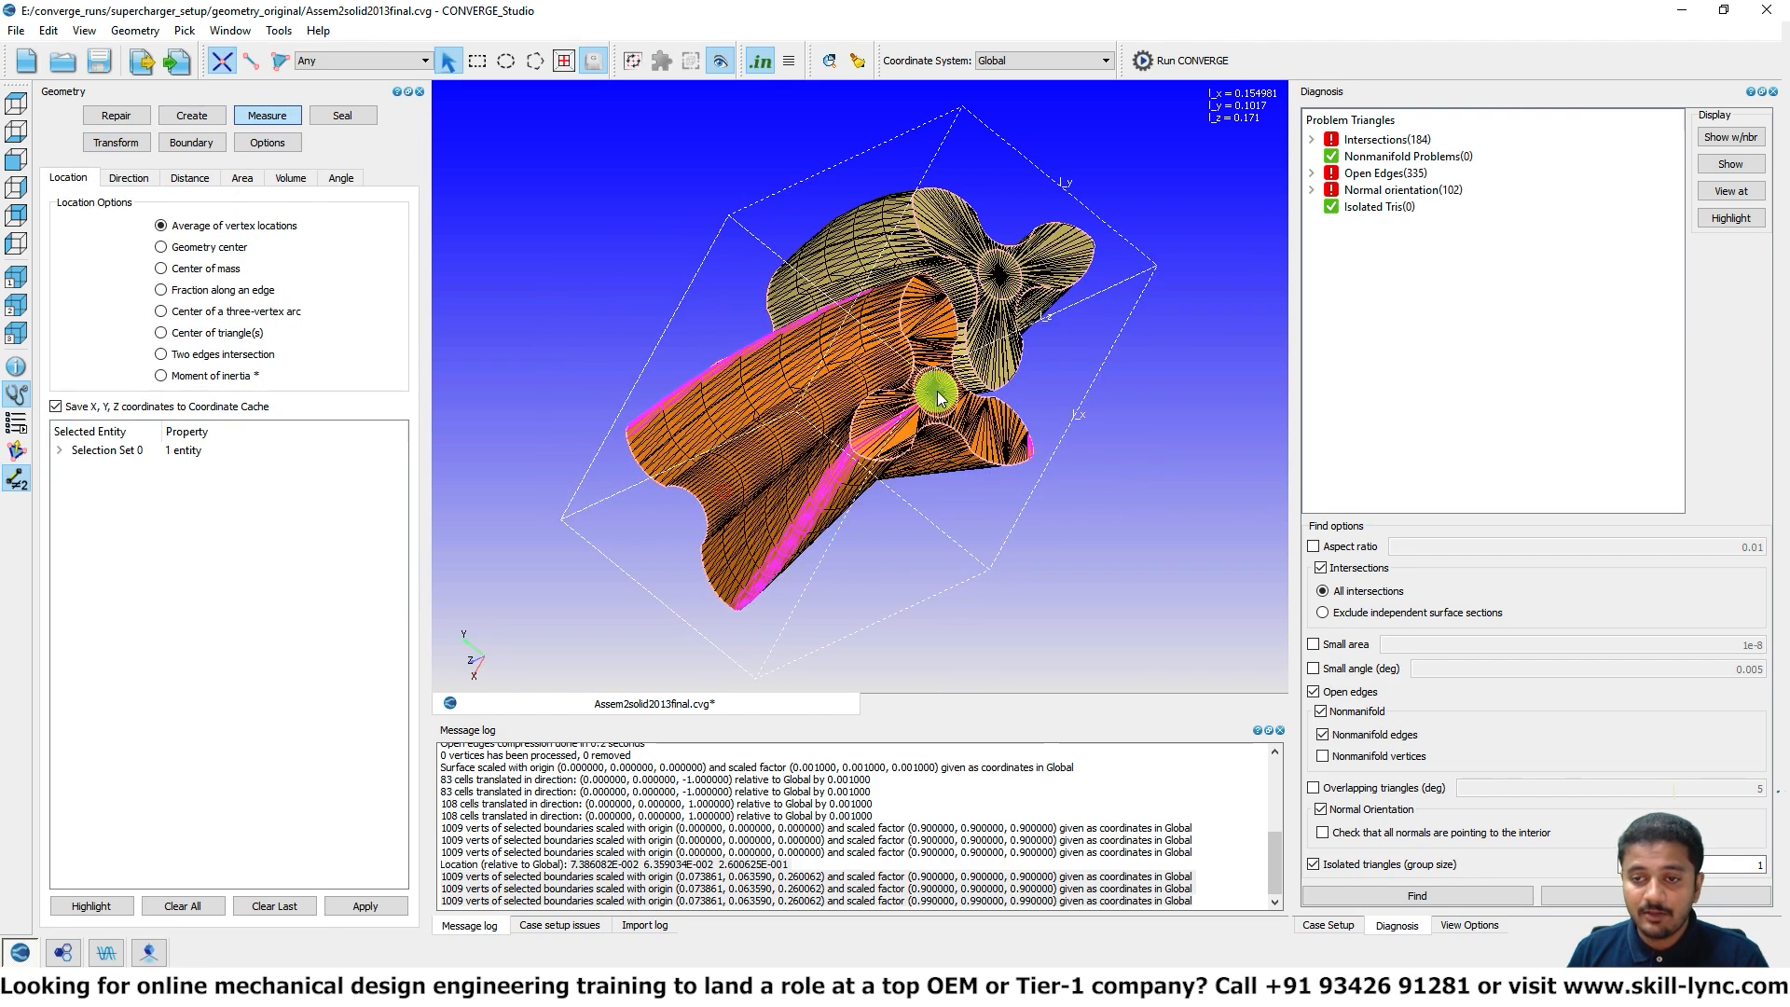
key(Return)
drag(804, 902, 573, 902)
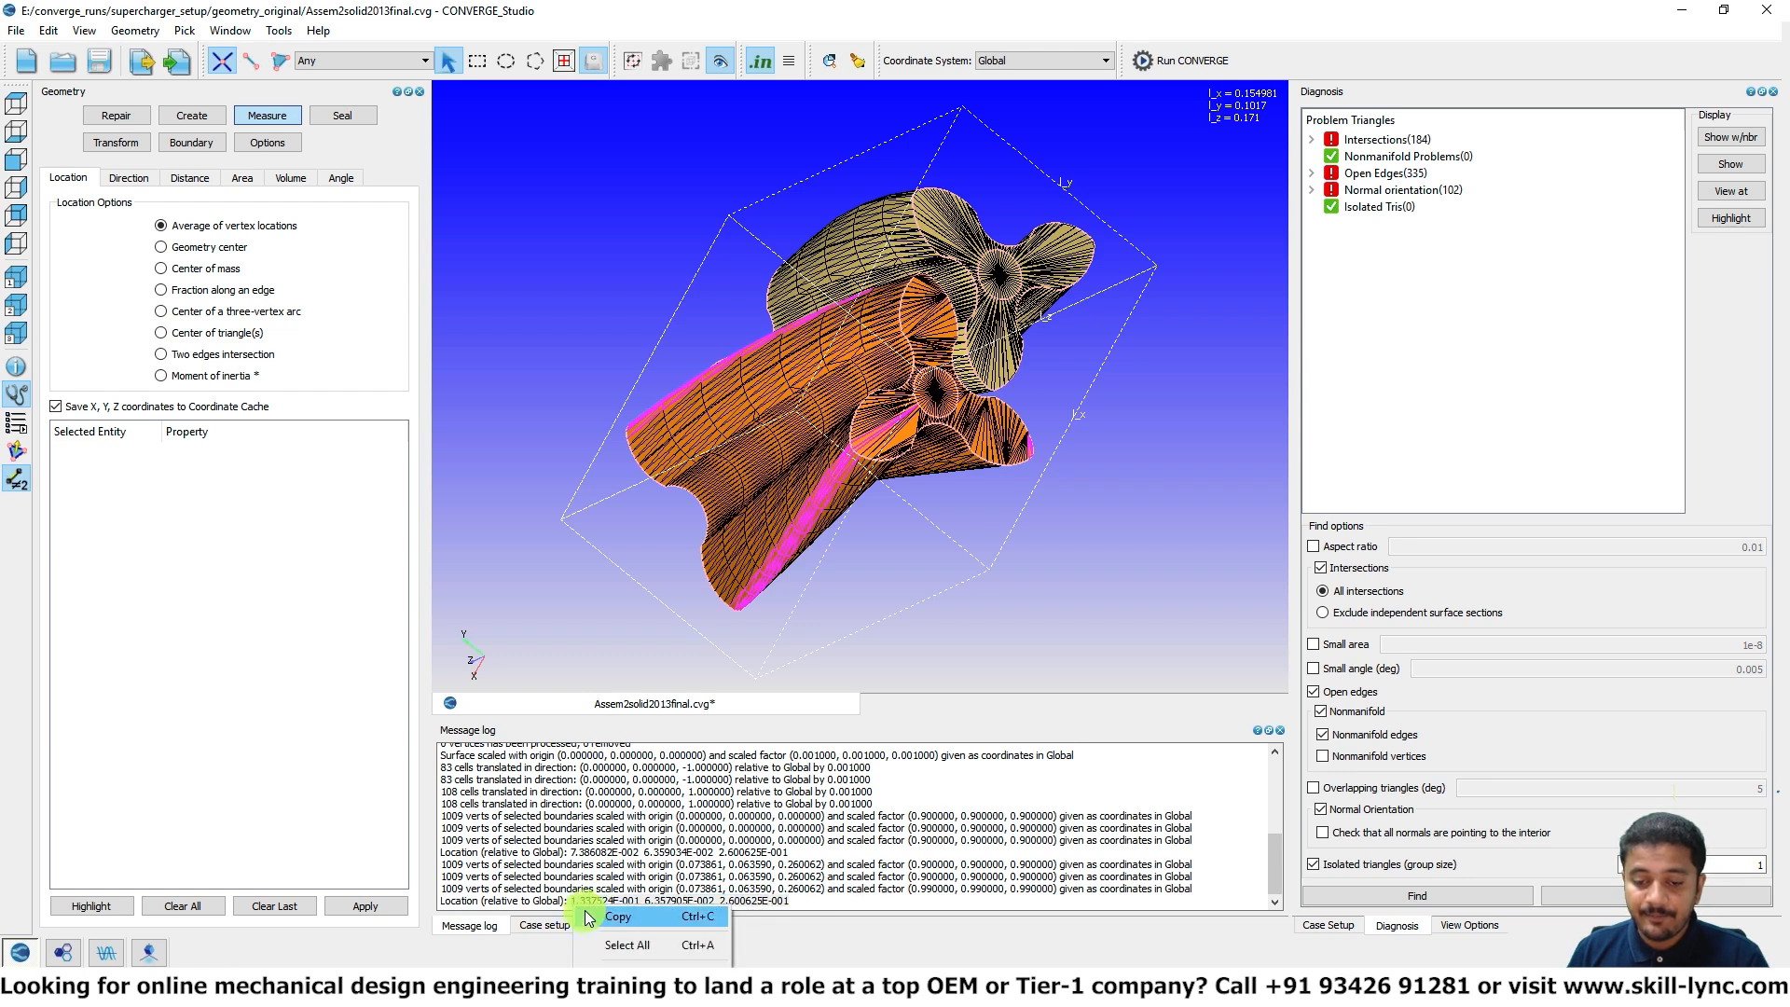
Step: Set the scale origin to the copied rotor center coordinates (0.1337524, 0.06357905, 0.2600625)
click(116, 142)
click(77, 371)
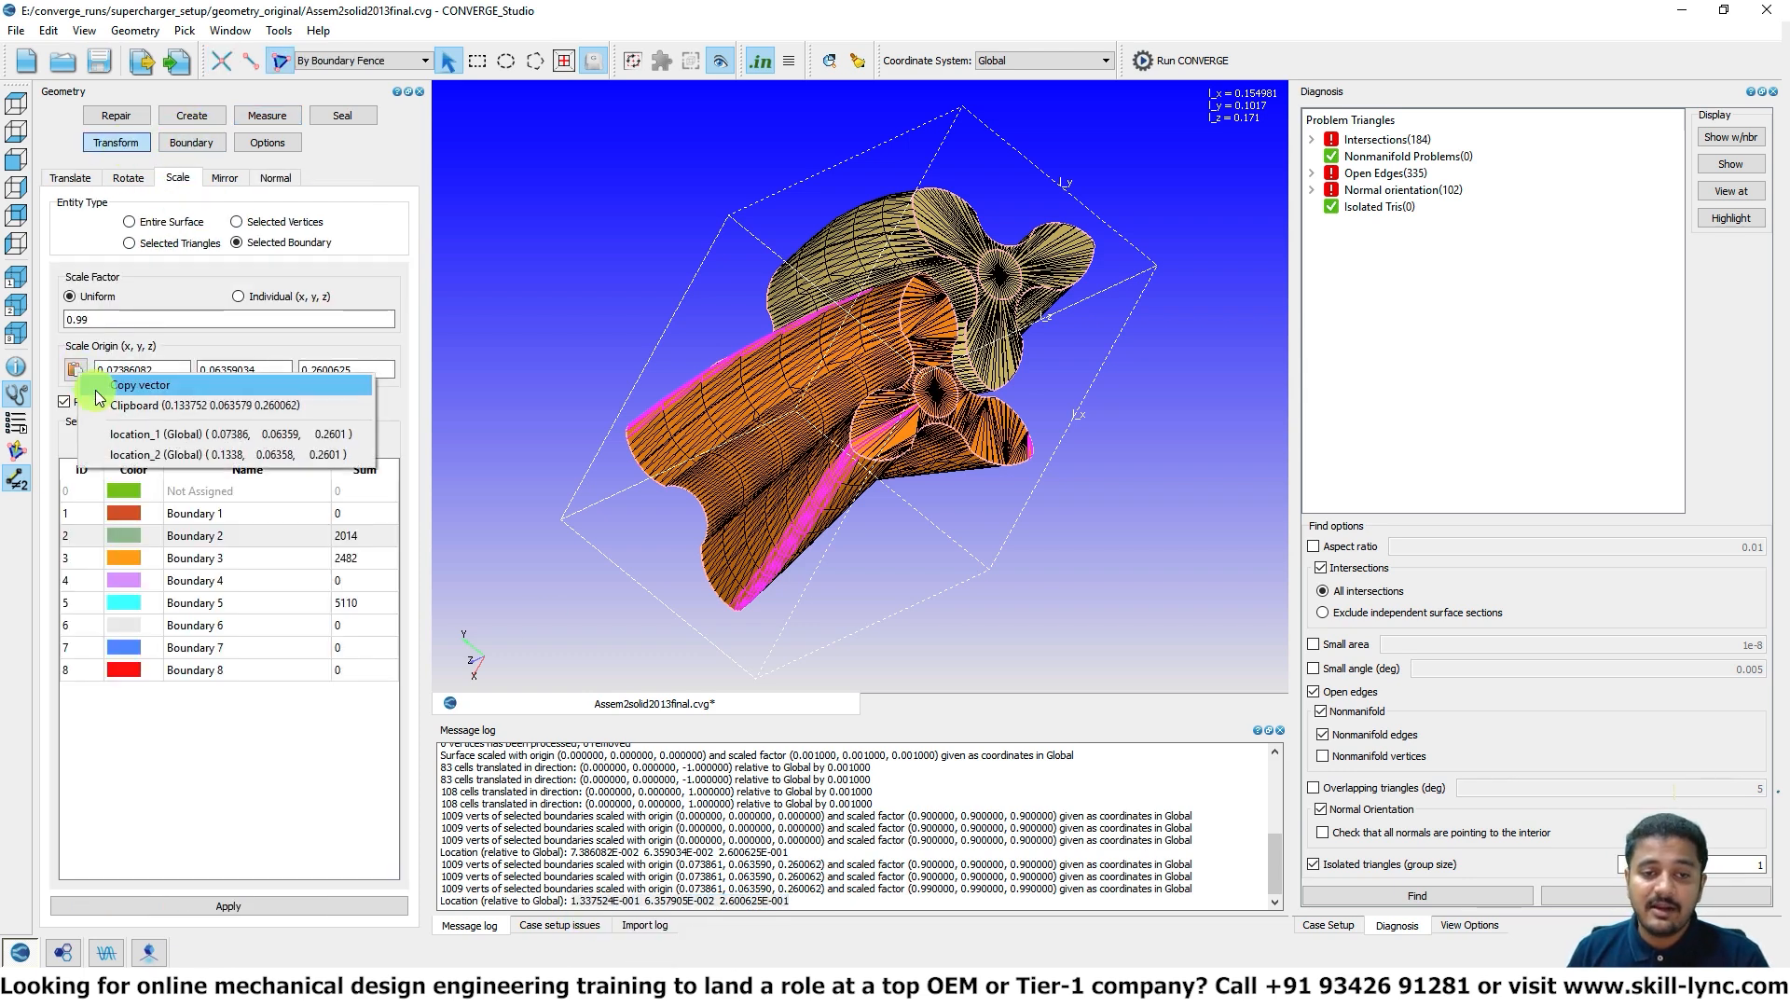
click(140, 401)
Step: Redisplay the hidden casing and scale Boundary 3 uniformly by 0.99 about its rotor center
right_click(613, 281)
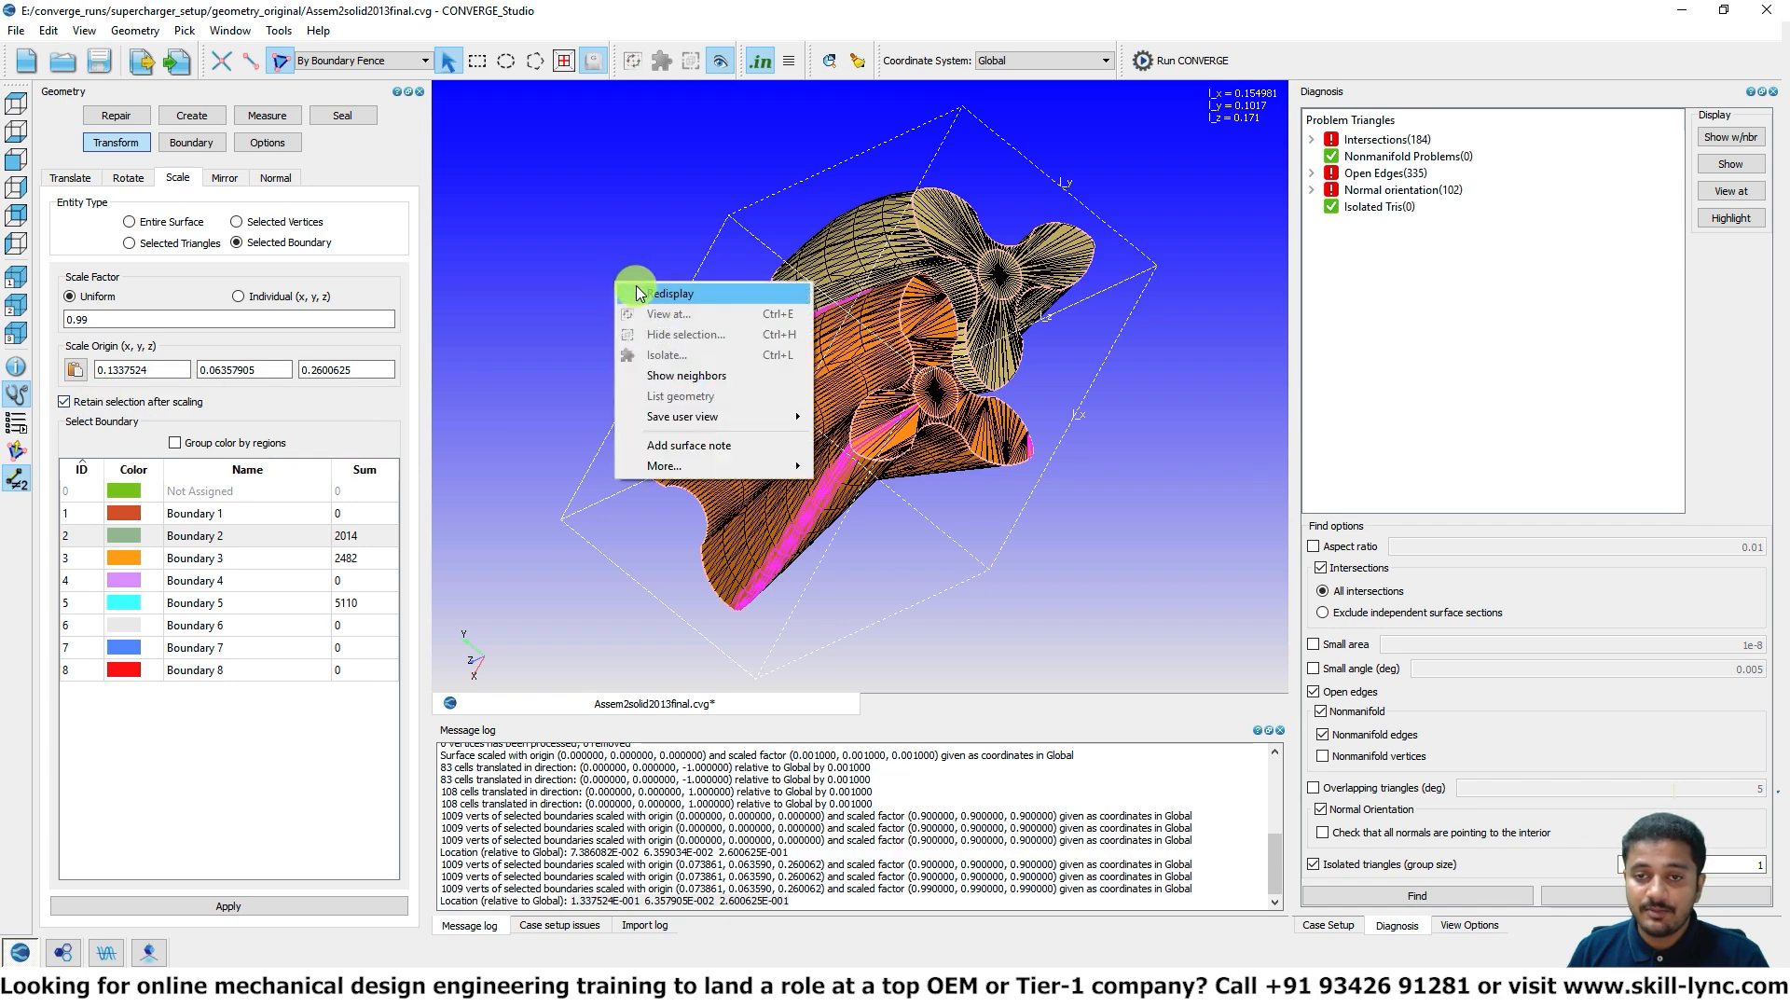
click(640, 350)
drag(640, 349, 415, 527)
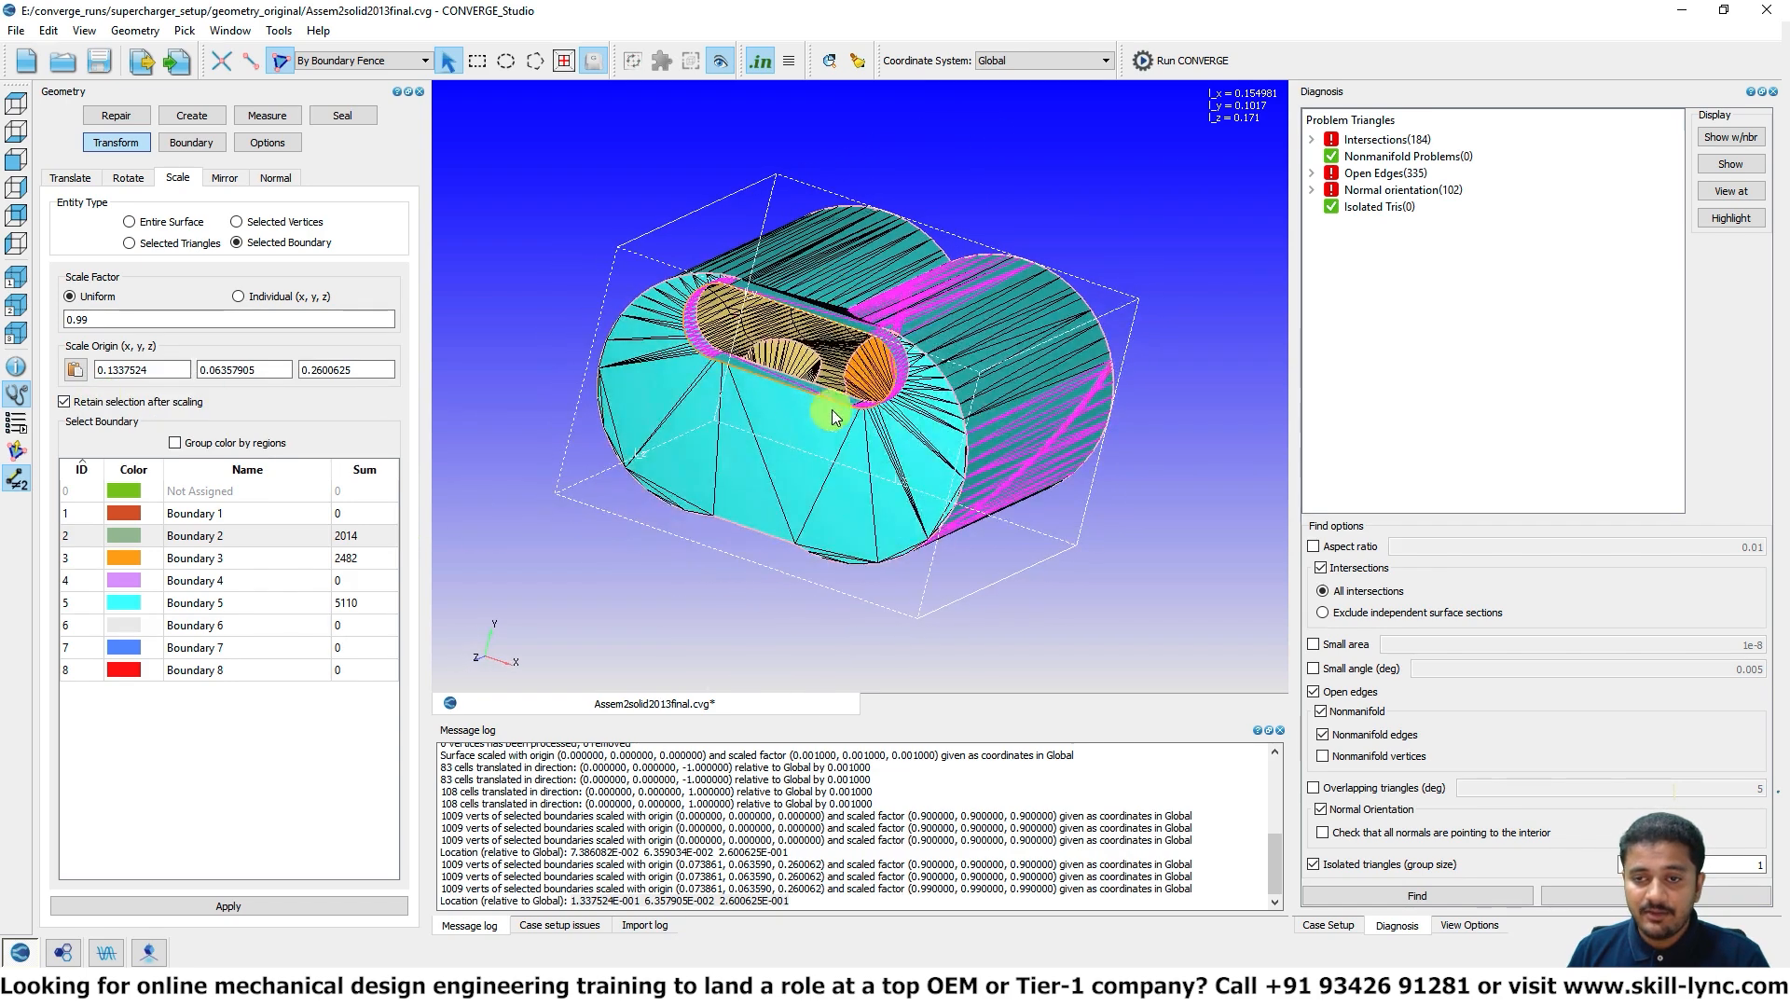
click(248, 559)
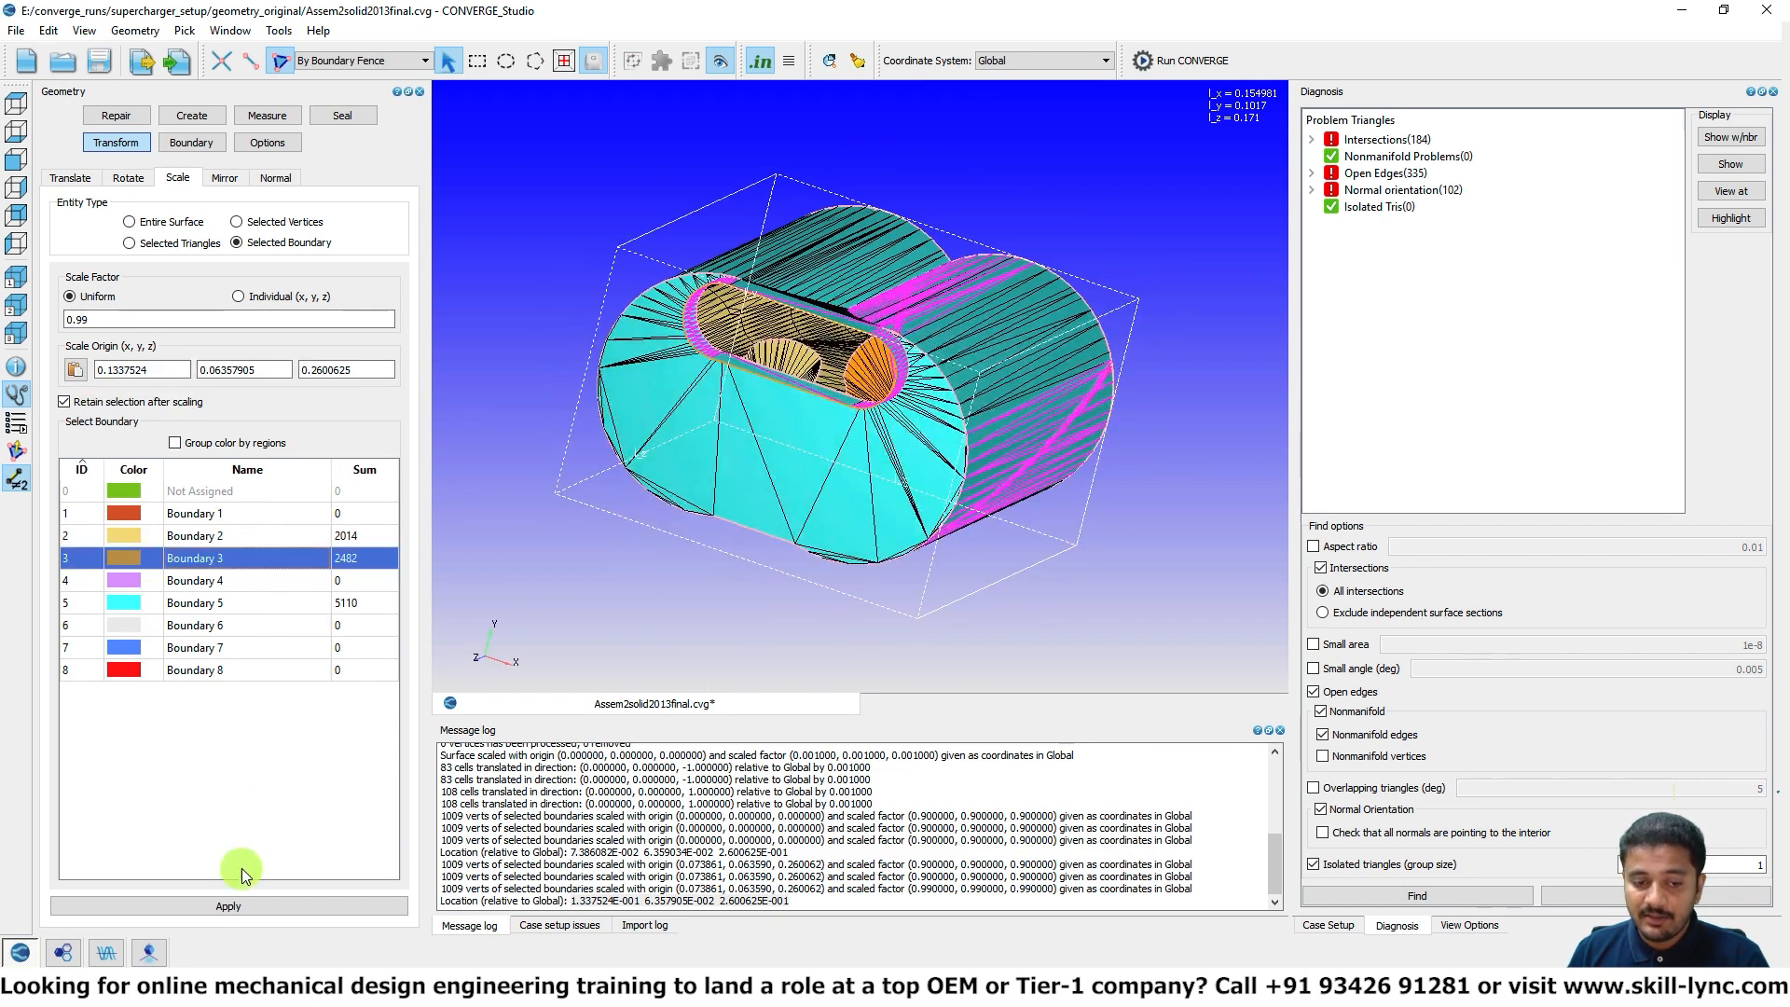
click(240, 906)
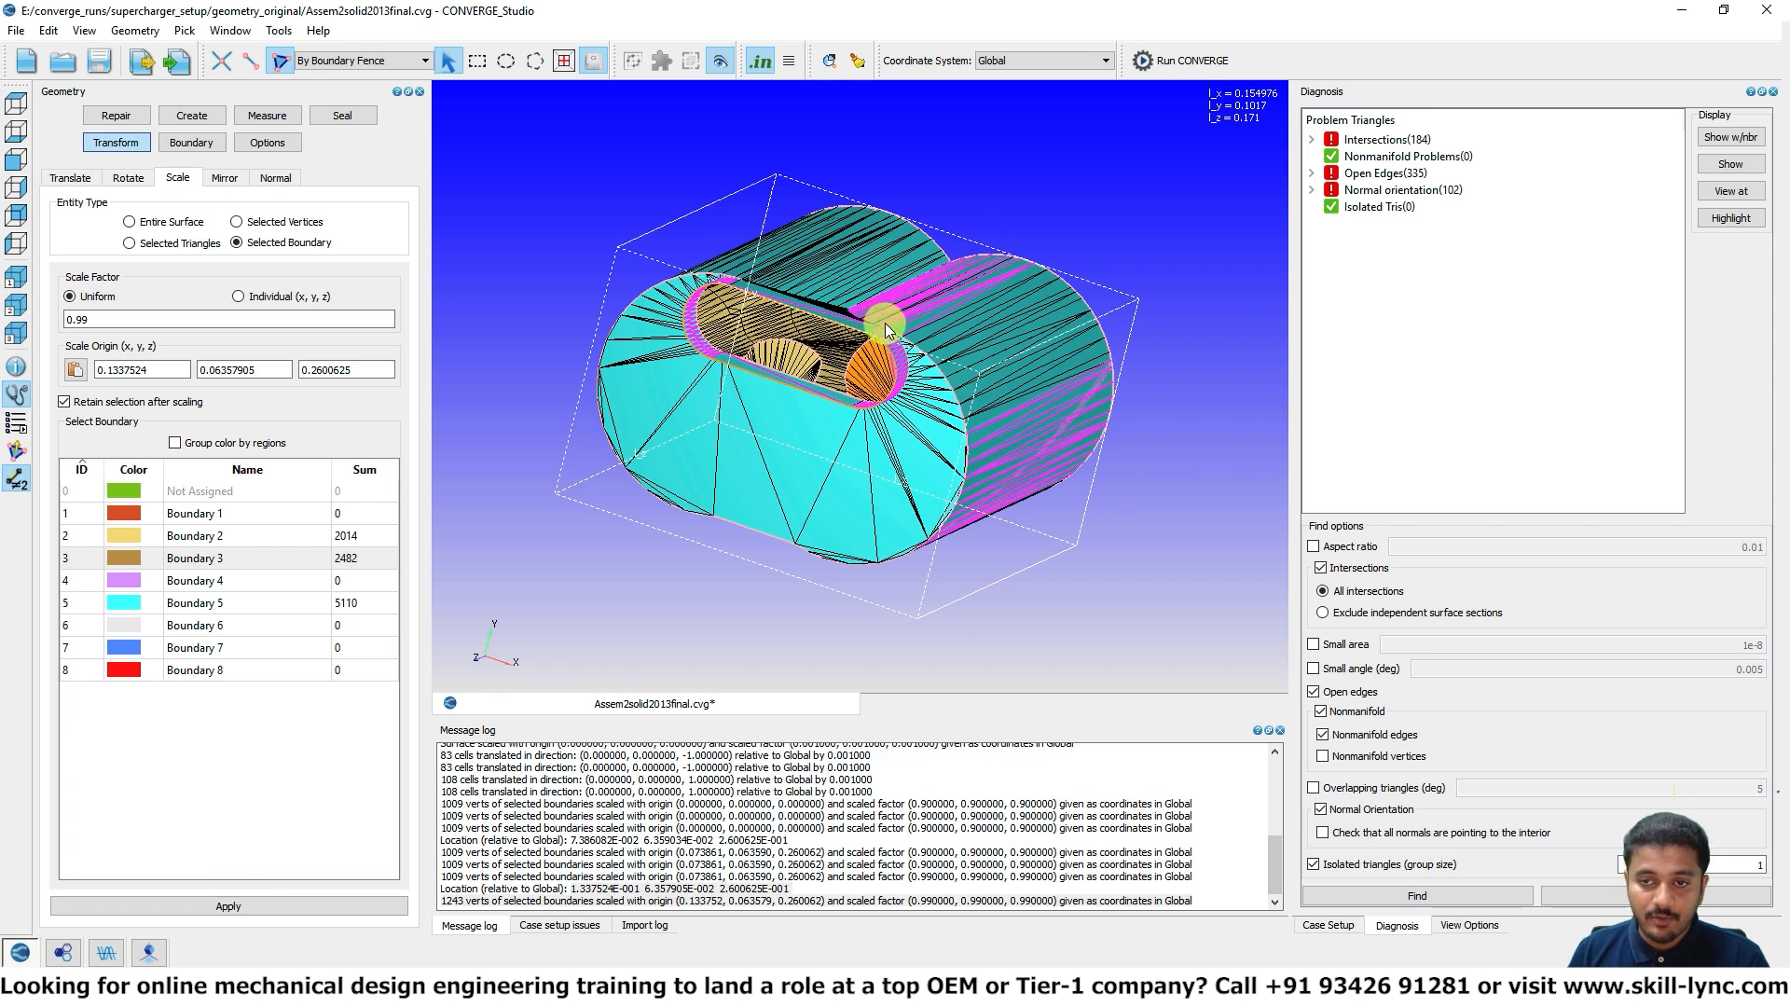
Step: Rerun the surface diagnosis and inspect the open edges around the casing
click(1468, 901)
click(1391, 173)
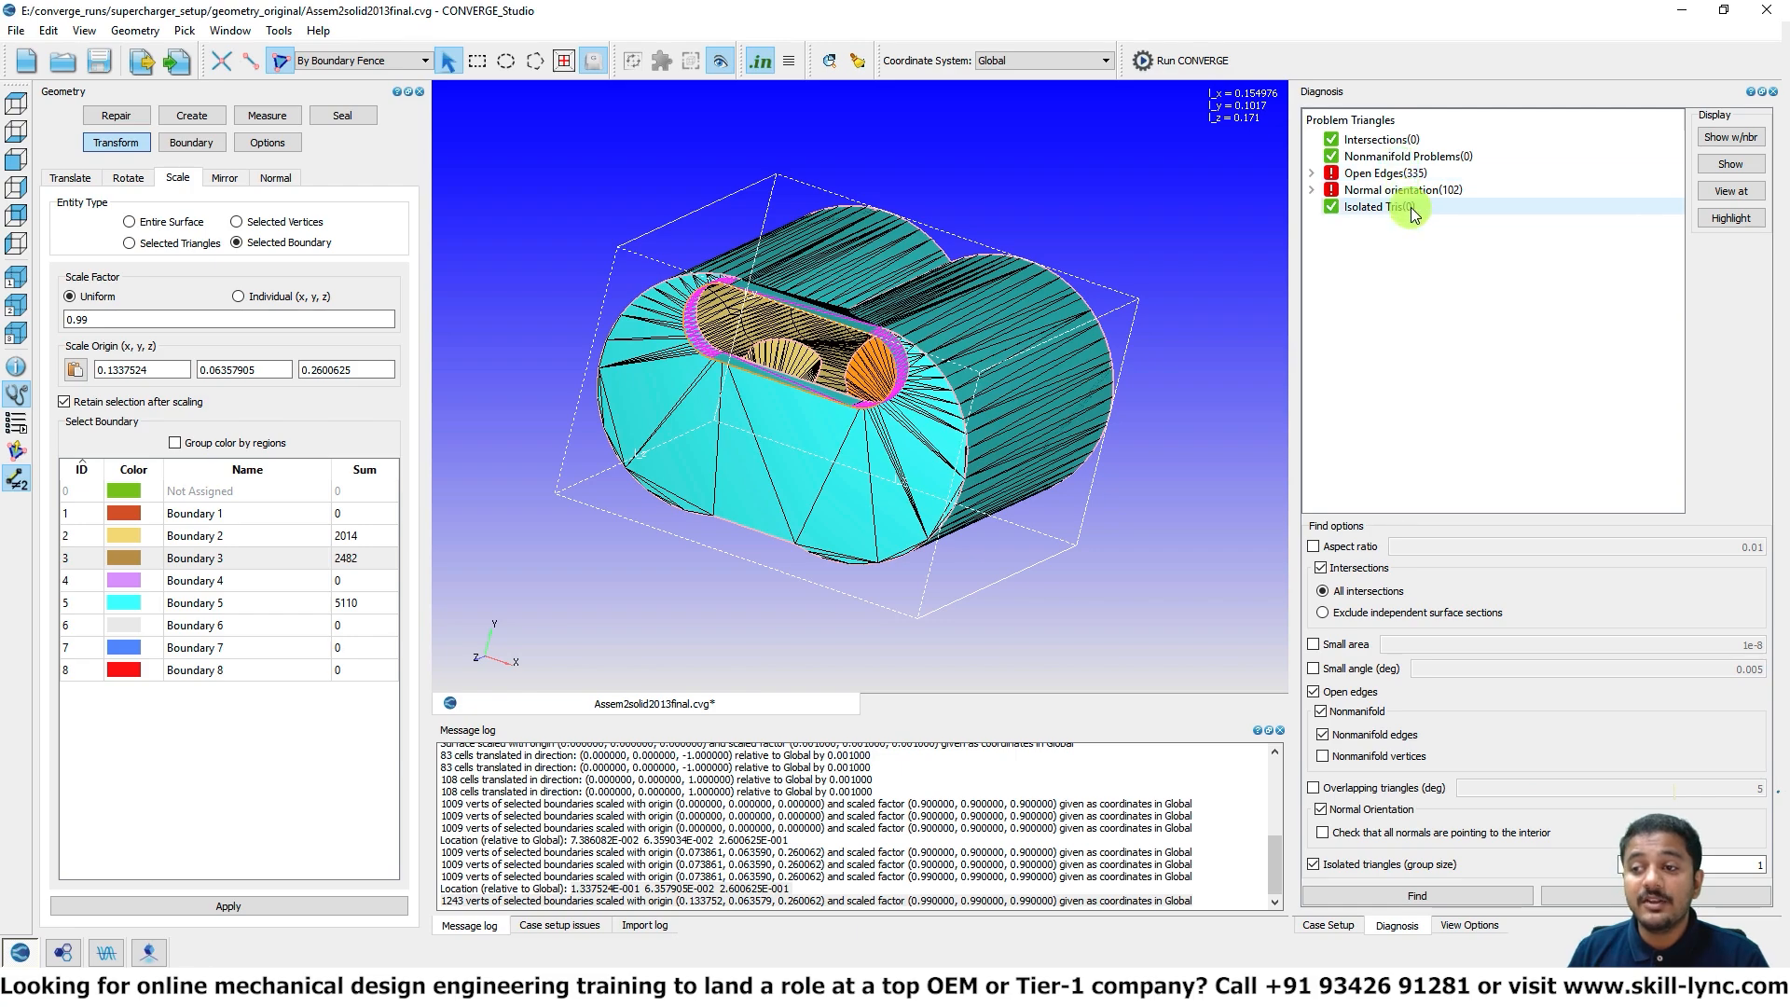
drag(833, 548, 903, 304)
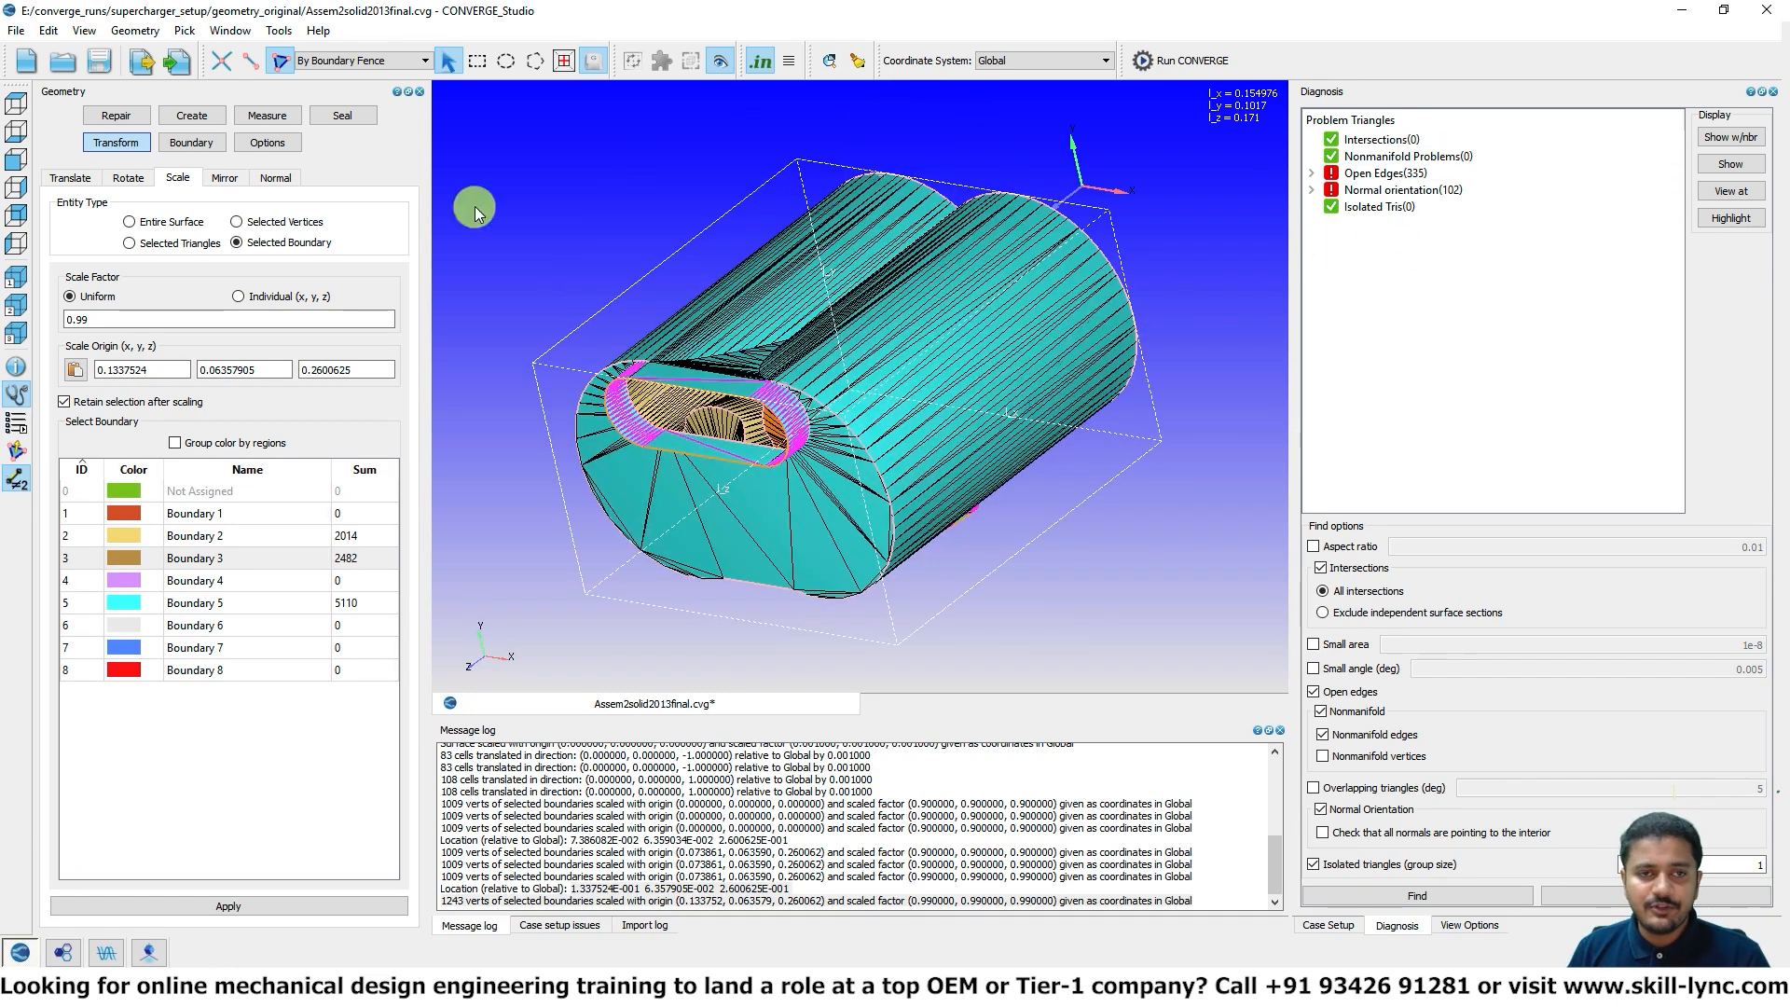
Step: Patch the free edge loop of the elongated port on the casing's end face, with automatic boundary assignment enabled
click(116, 115)
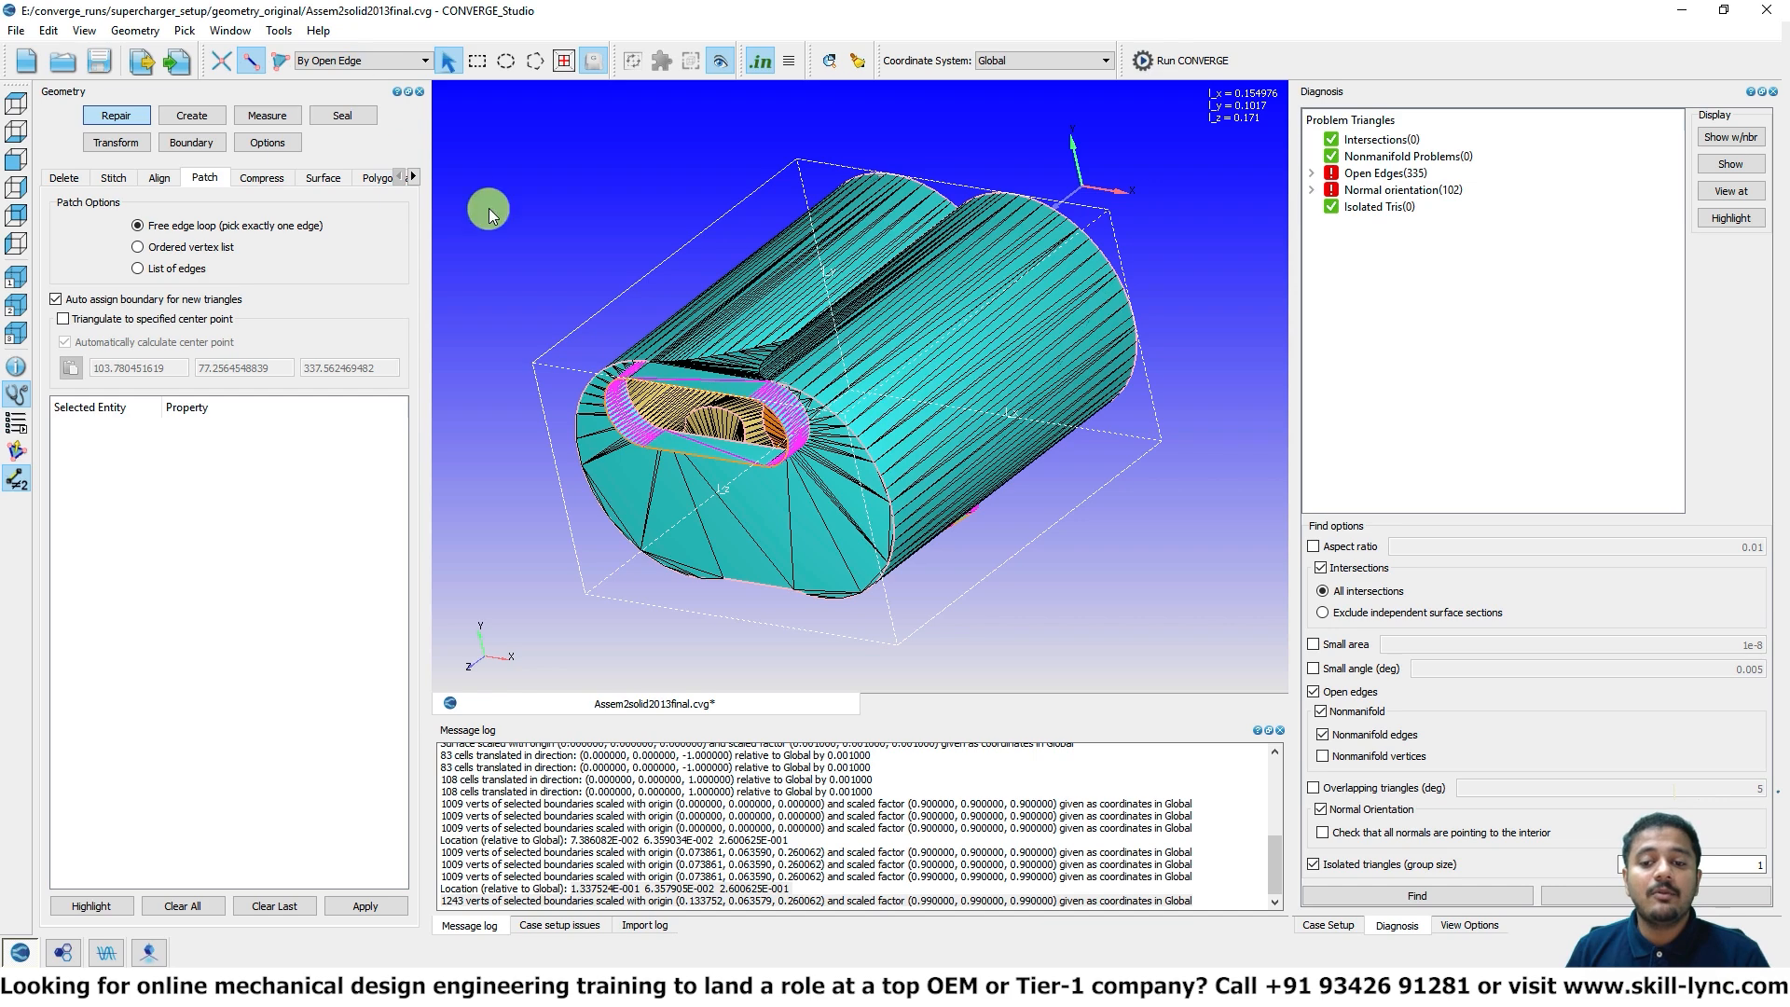
click(619, 388)
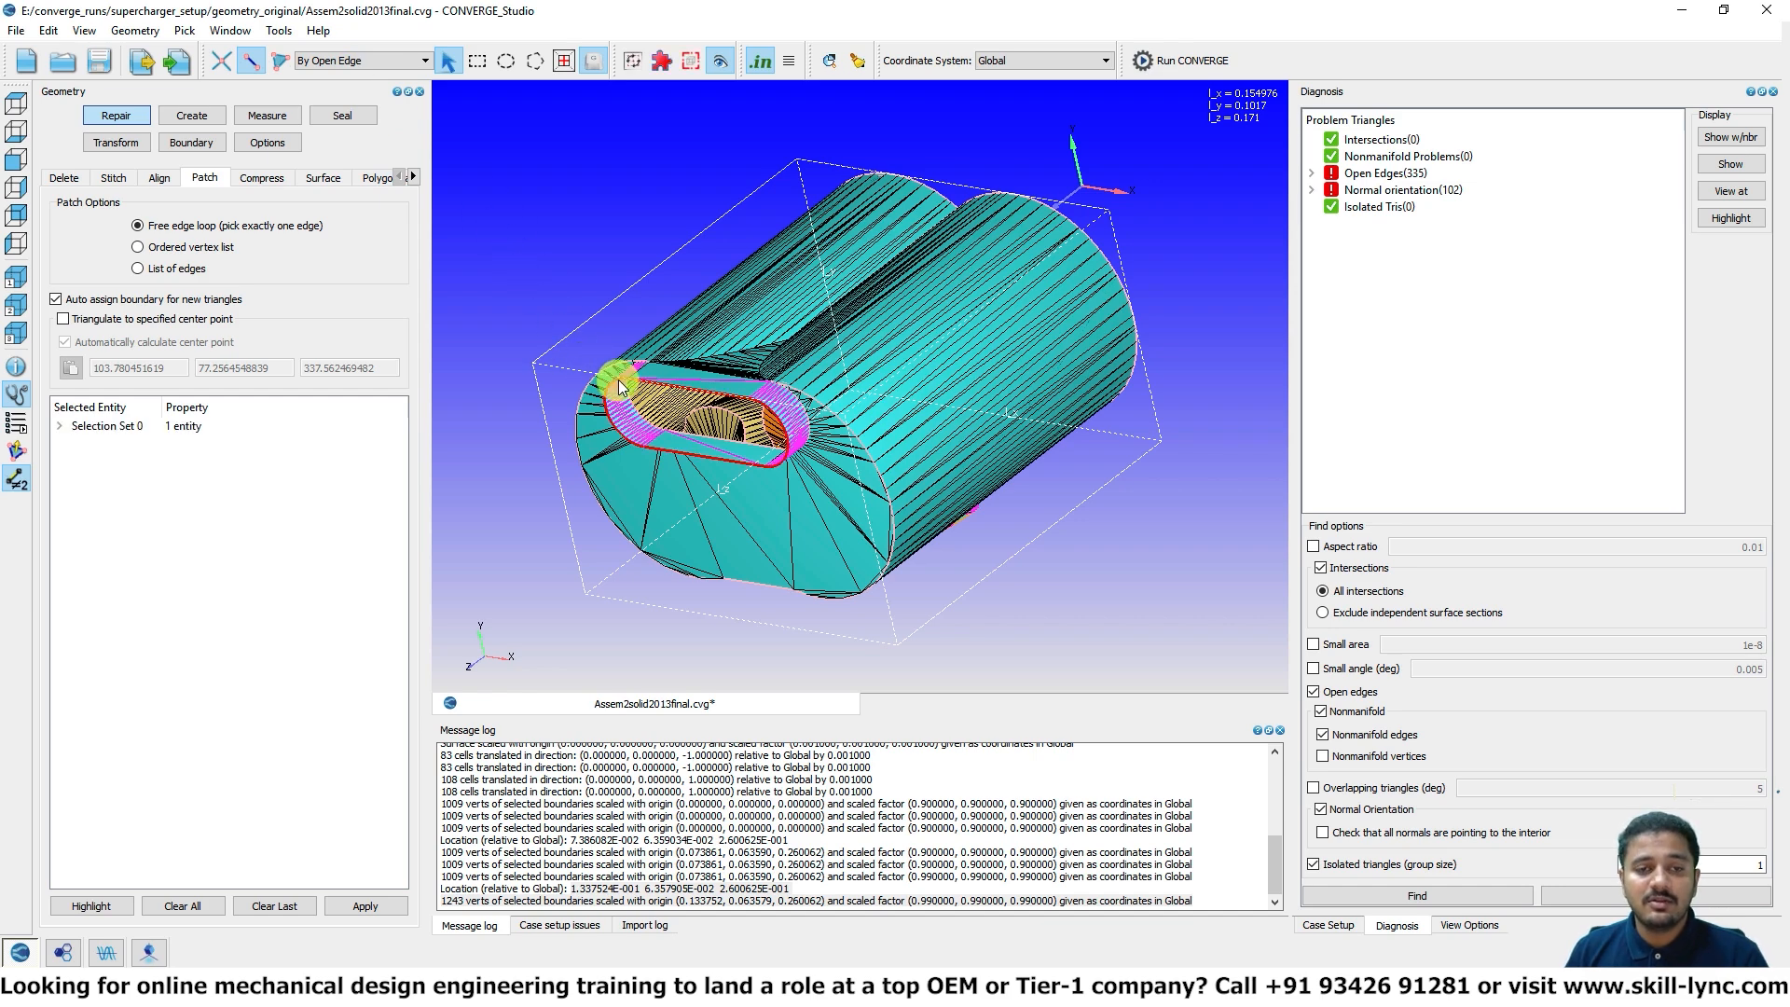
click(618, 379)
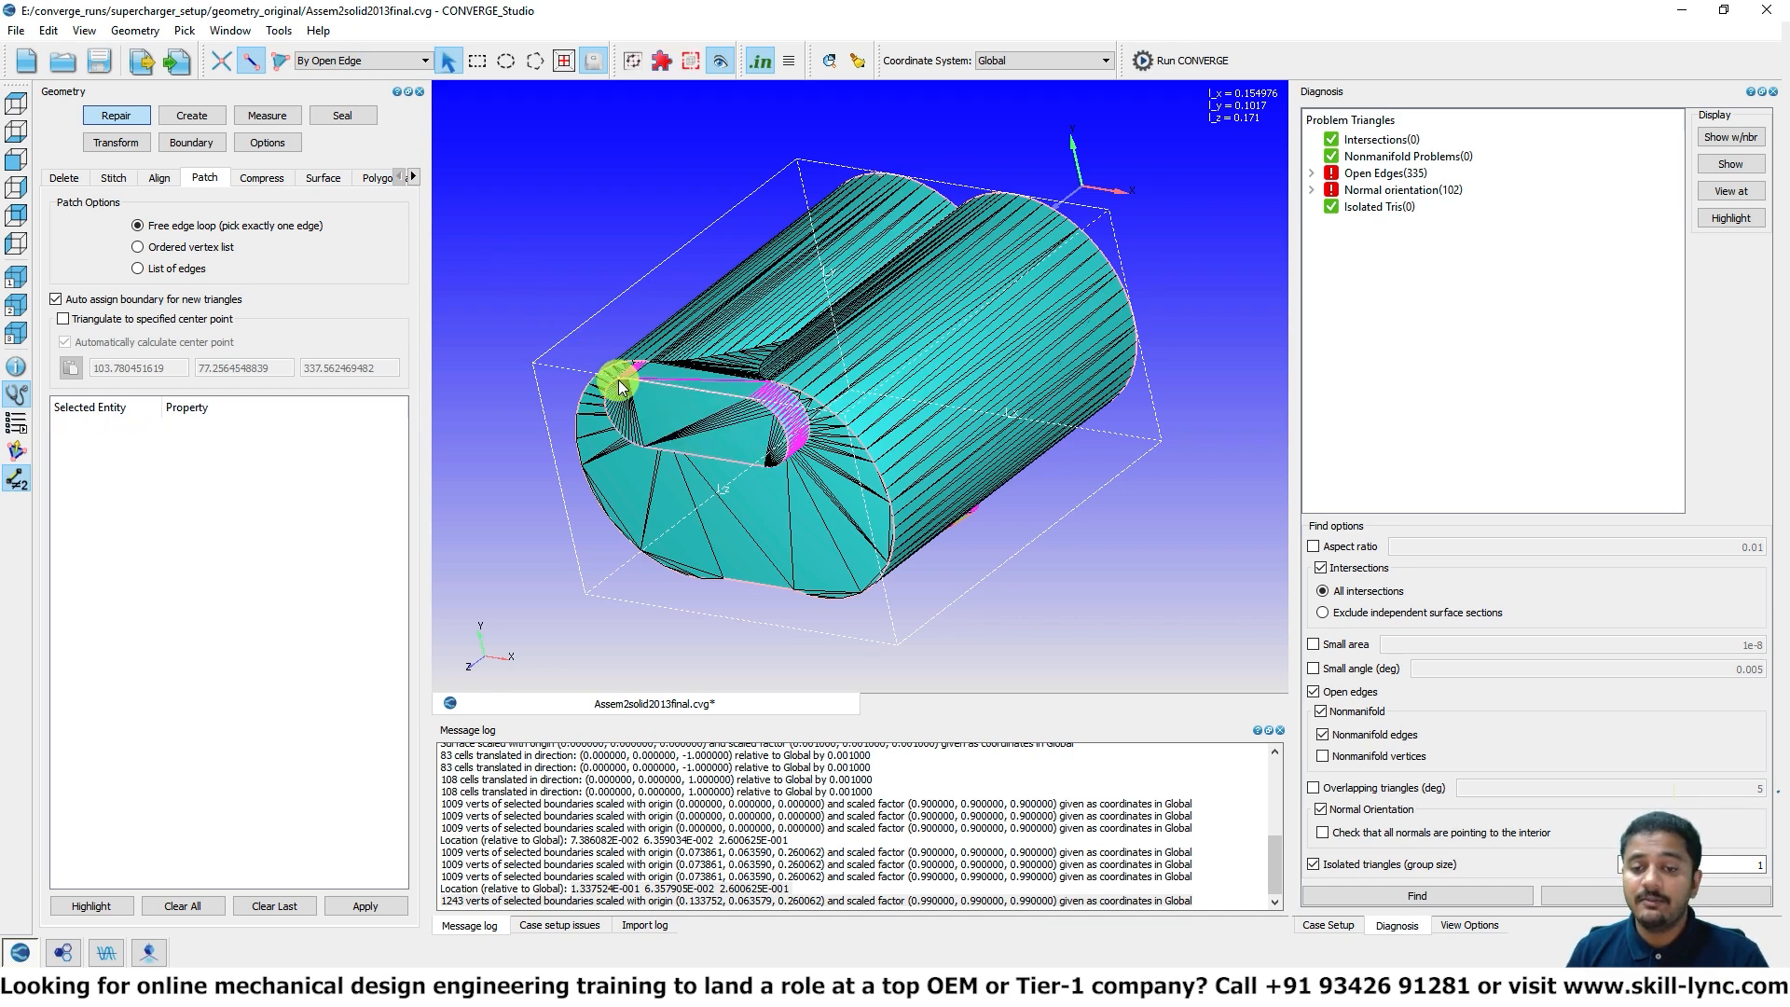
Step: Patch the two small oval openings beside the large port as free edge loops, with automatic boundary assignment off
middle_drag(635, 416, 627, 302)
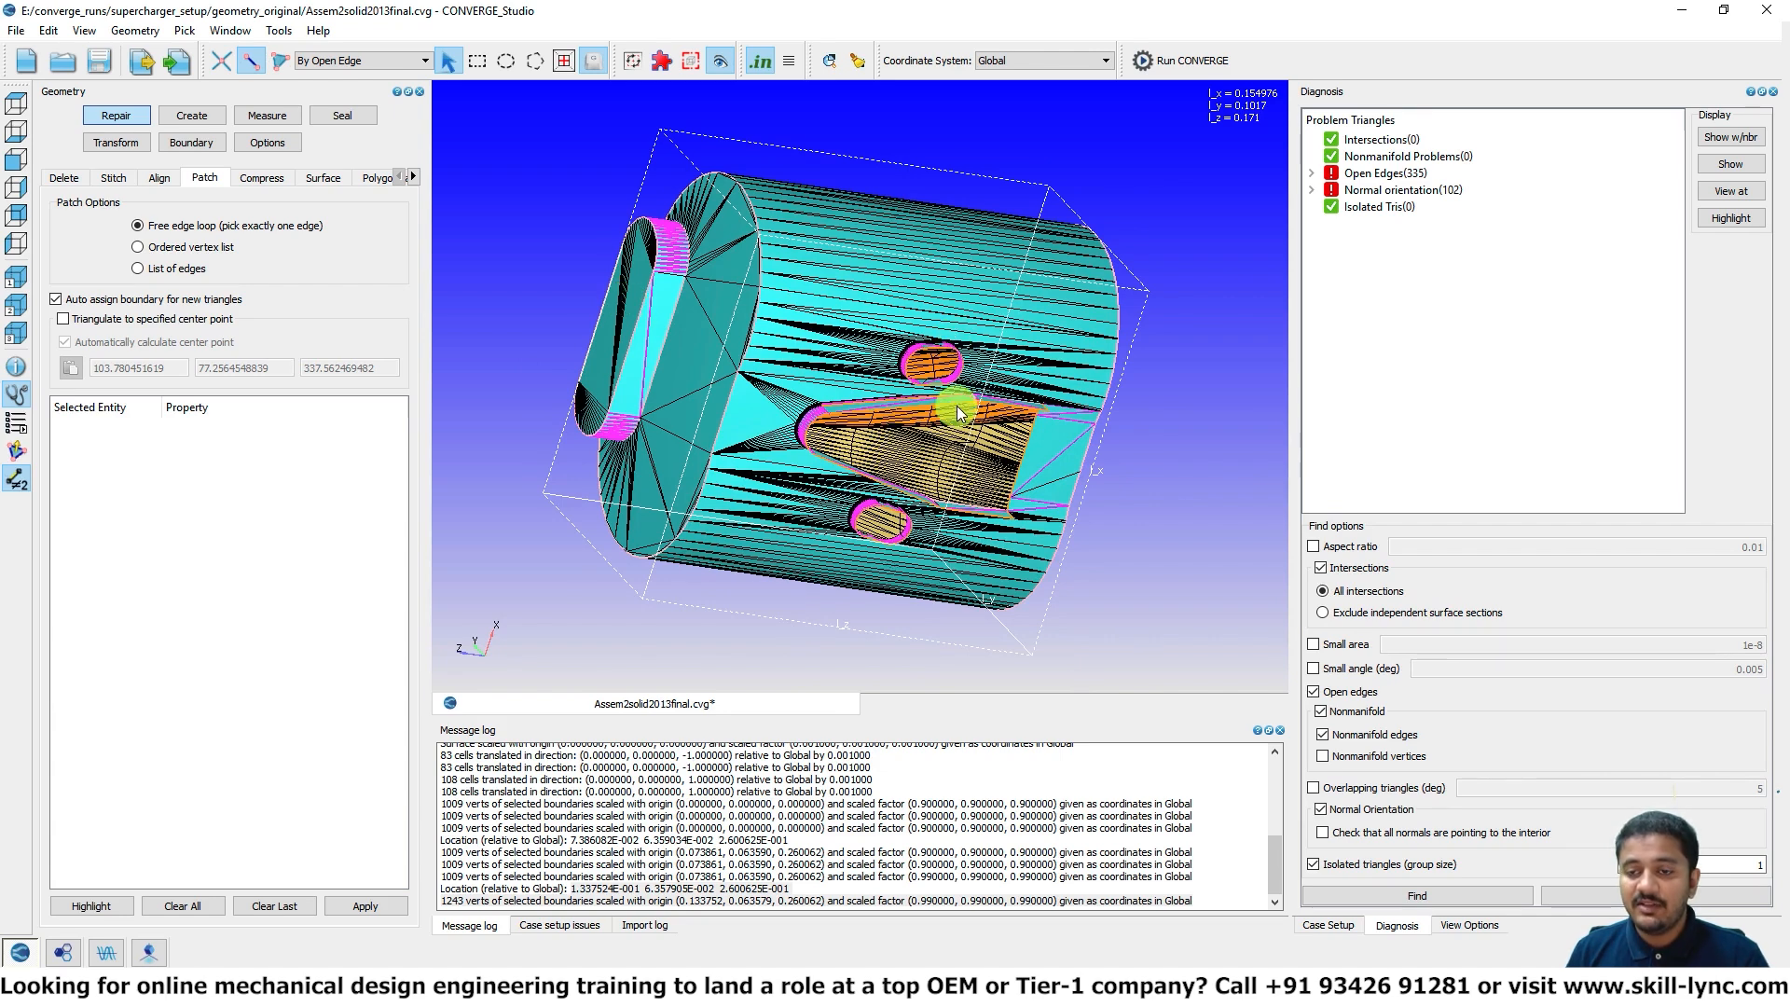
scroll(951, 383, up, 5)
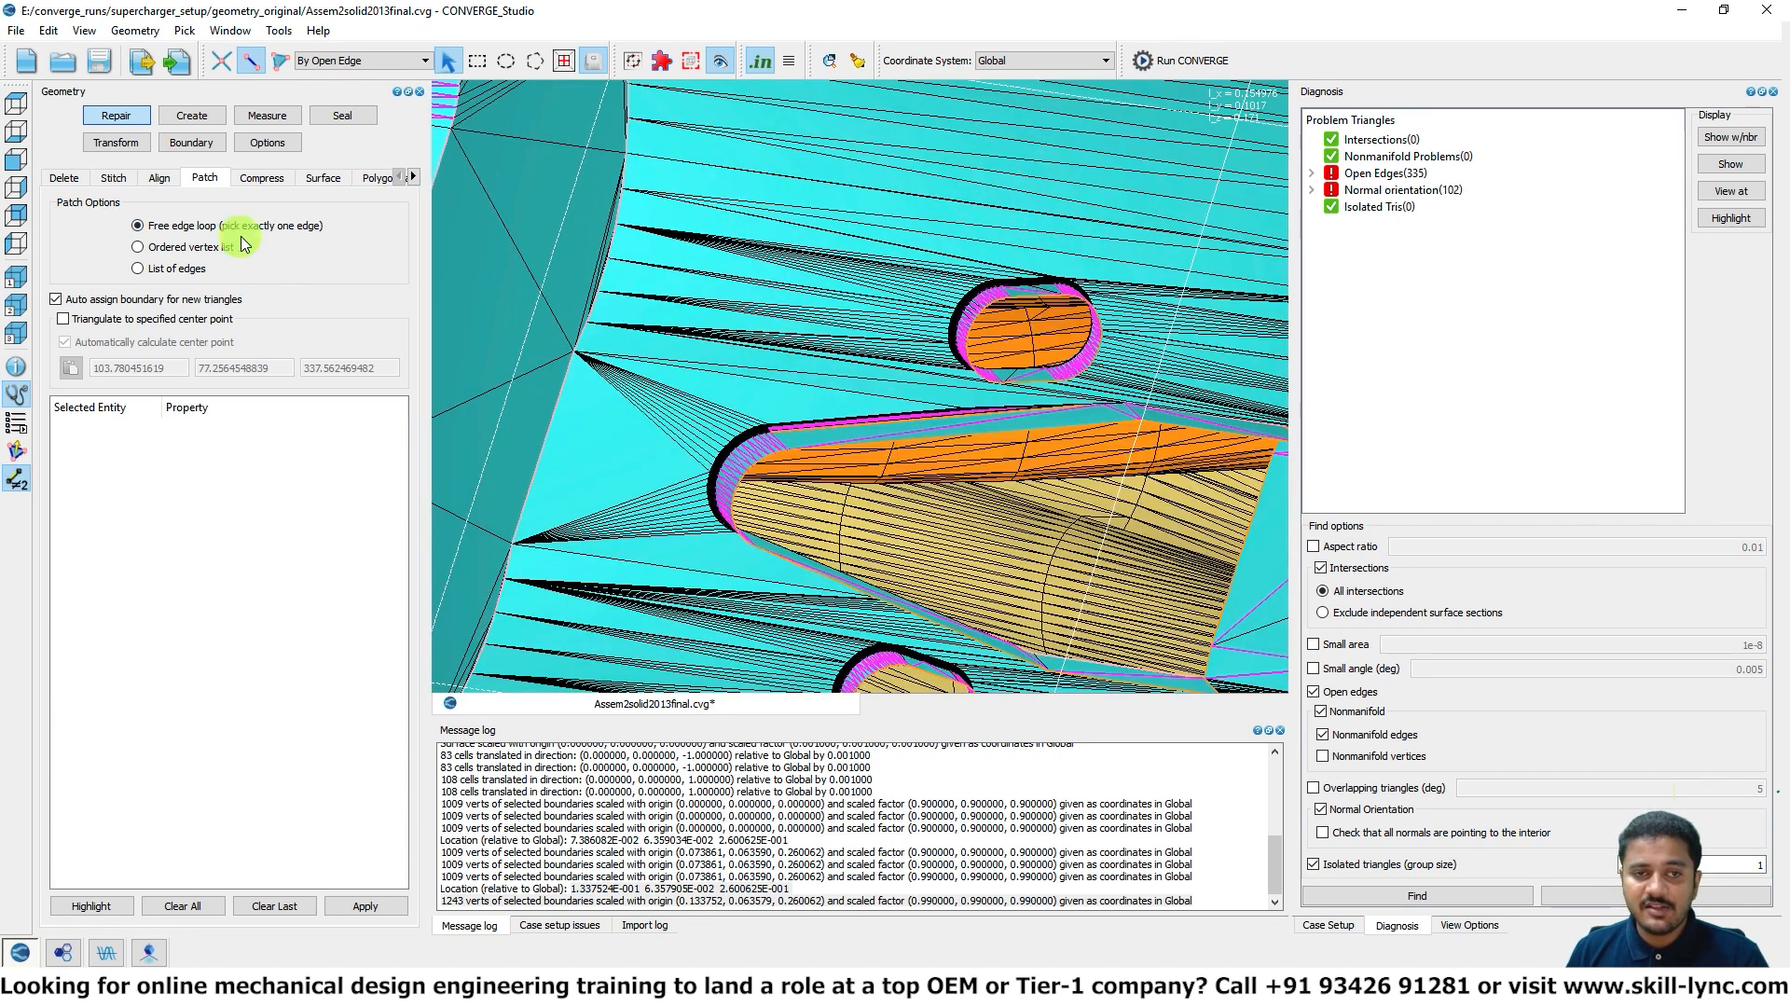
click(994, 299)
click(96, 300)
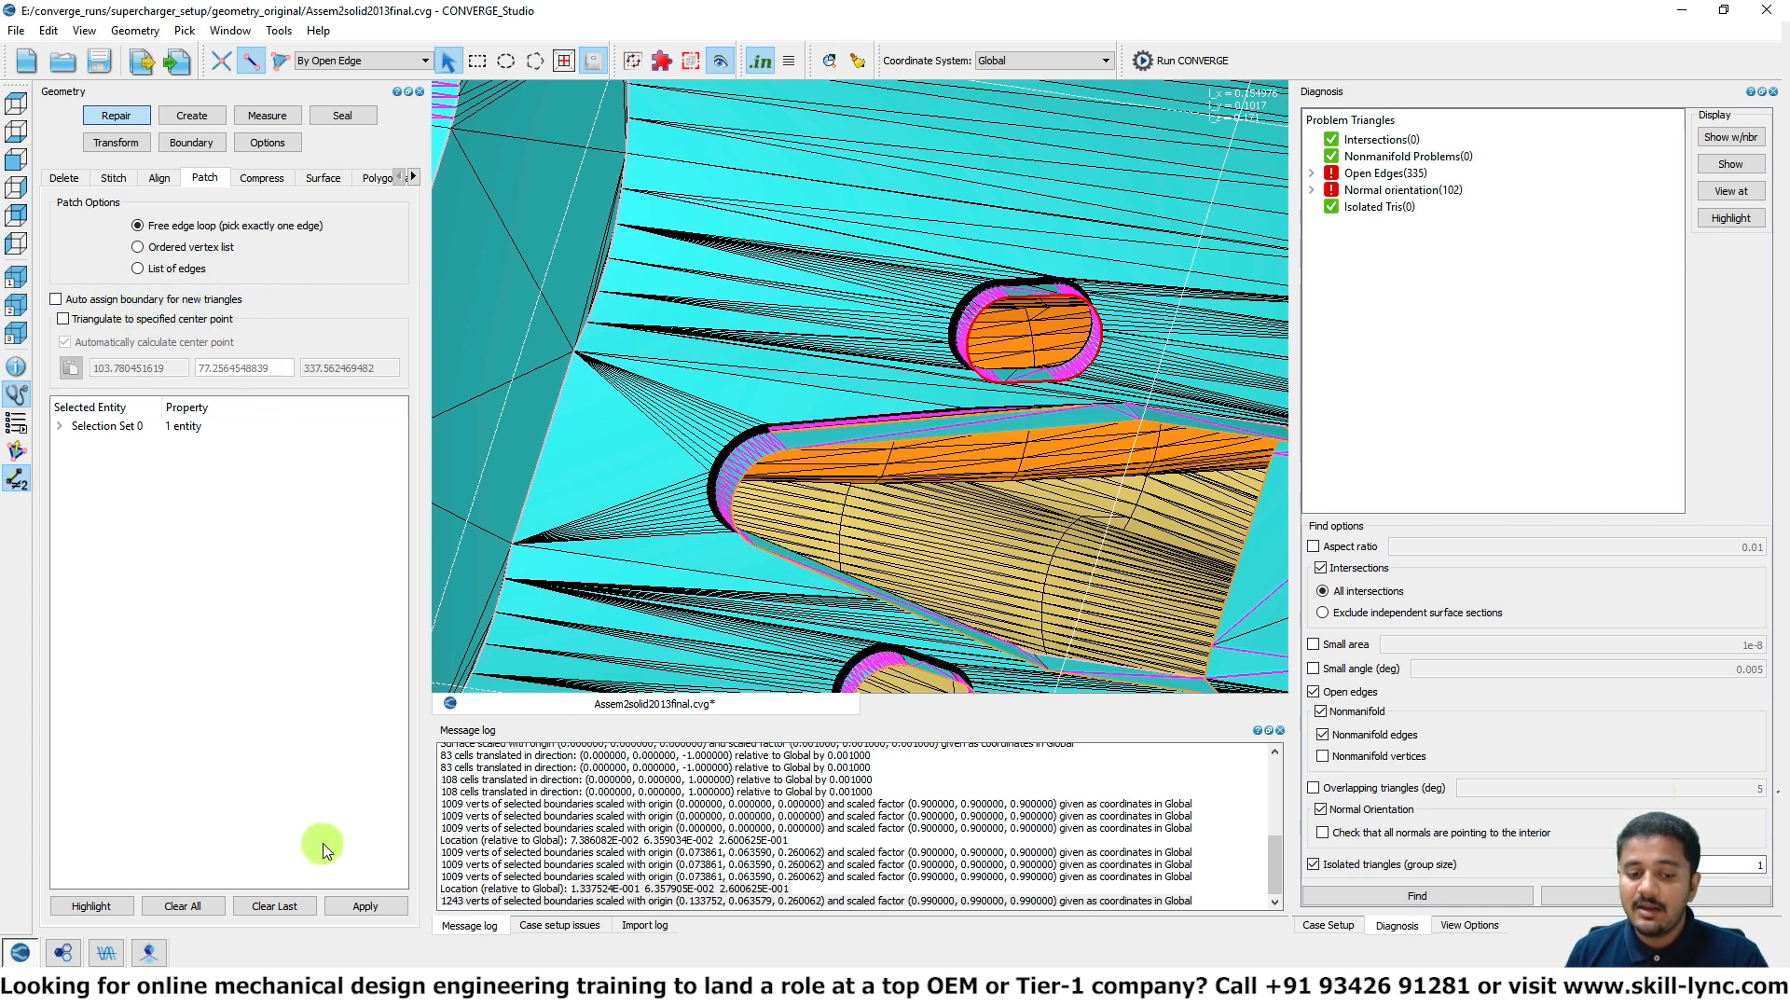
click(357, 905)
middle_drag(836, 504, 795, 513)
click(802, 518)
click(365, 905)
Step: Patch the missing side wall at the large port's wide end from an ordered list of six vertices, with automatic boundary assignment on
mouse_move(821, 419)
middle_down()
mouse_move(788, 89)
mouse_move(783, 201)
mouse_move(811, 120)
mouse_move(947, 239)
mouse_move(915, 367)
mouse_move(919, 320)
mouse_move(801, 391)
middle_up()
click(187, 247)
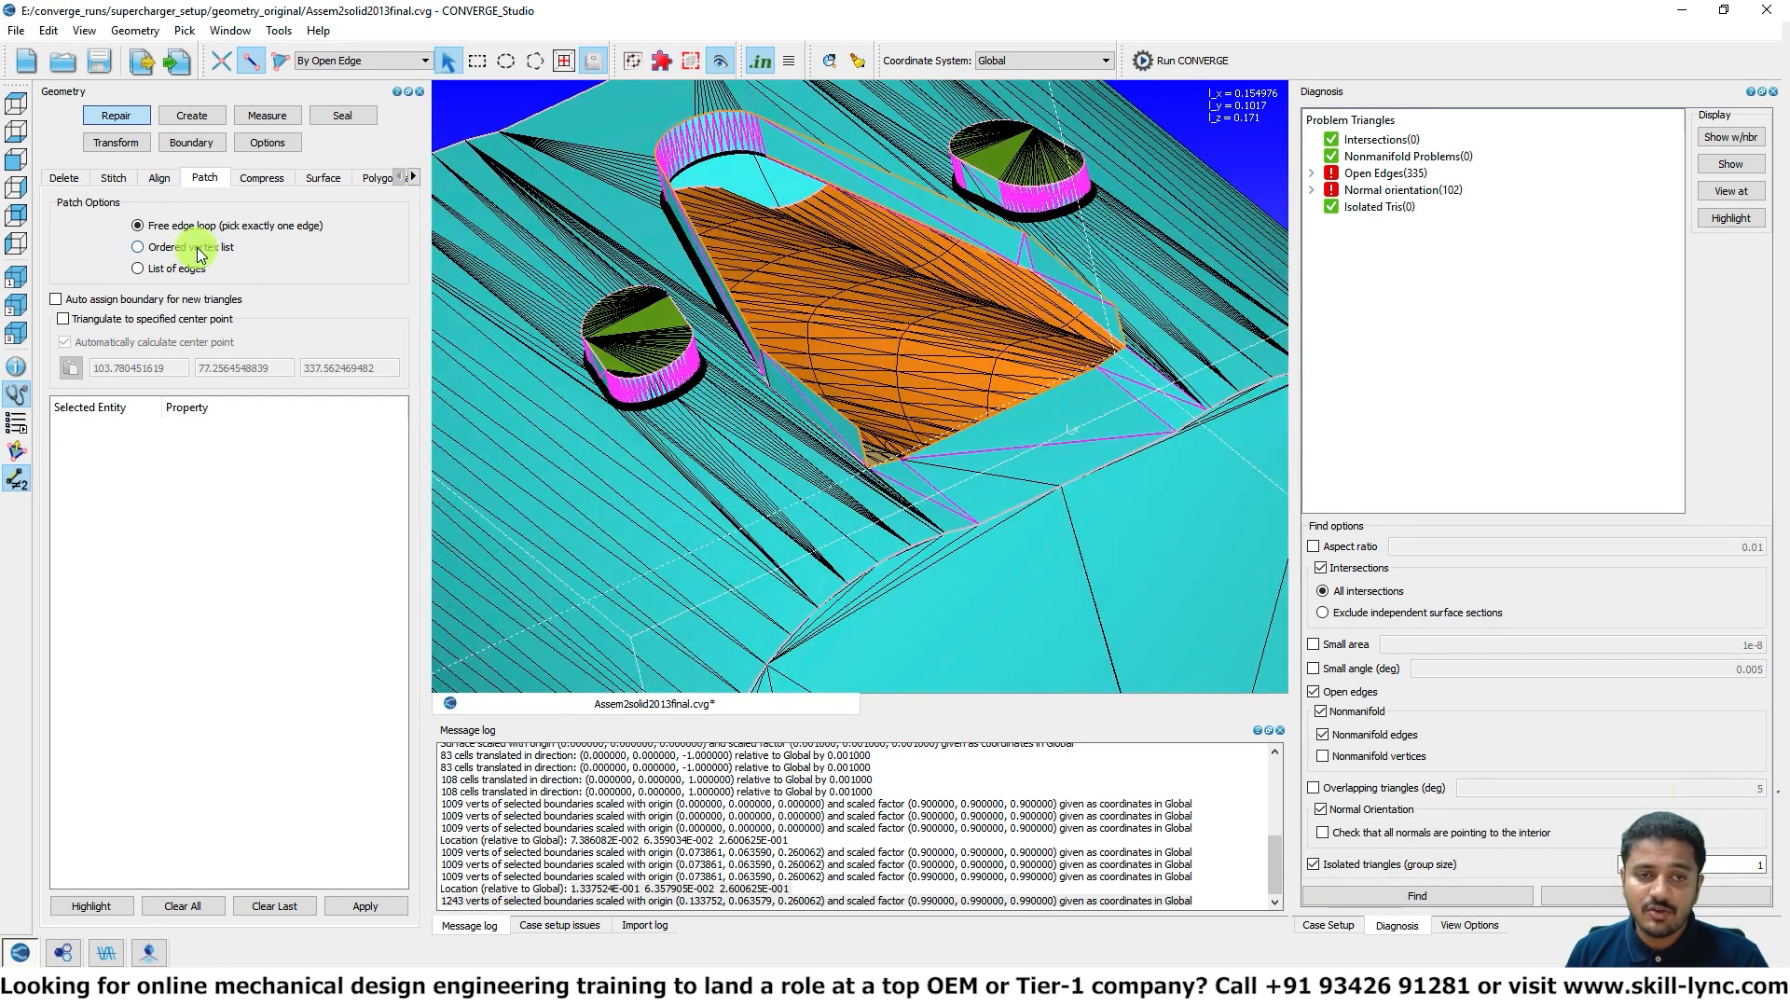
click(766, 452)
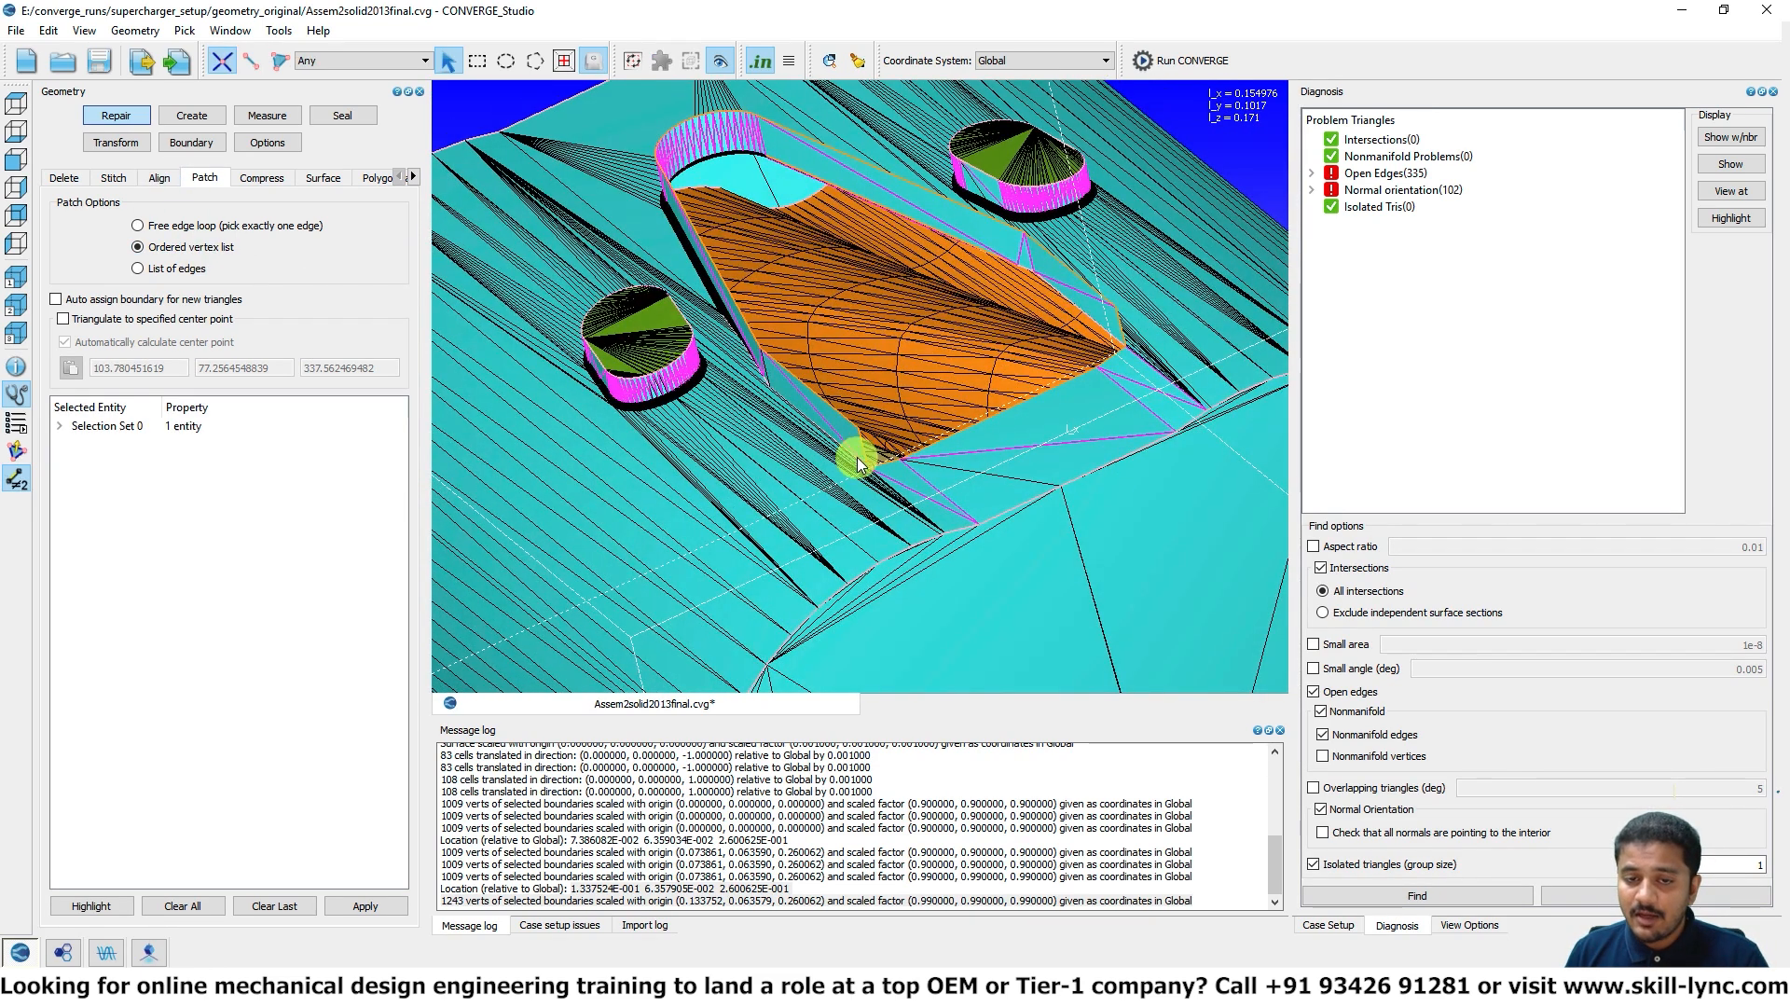
click(857, 433)
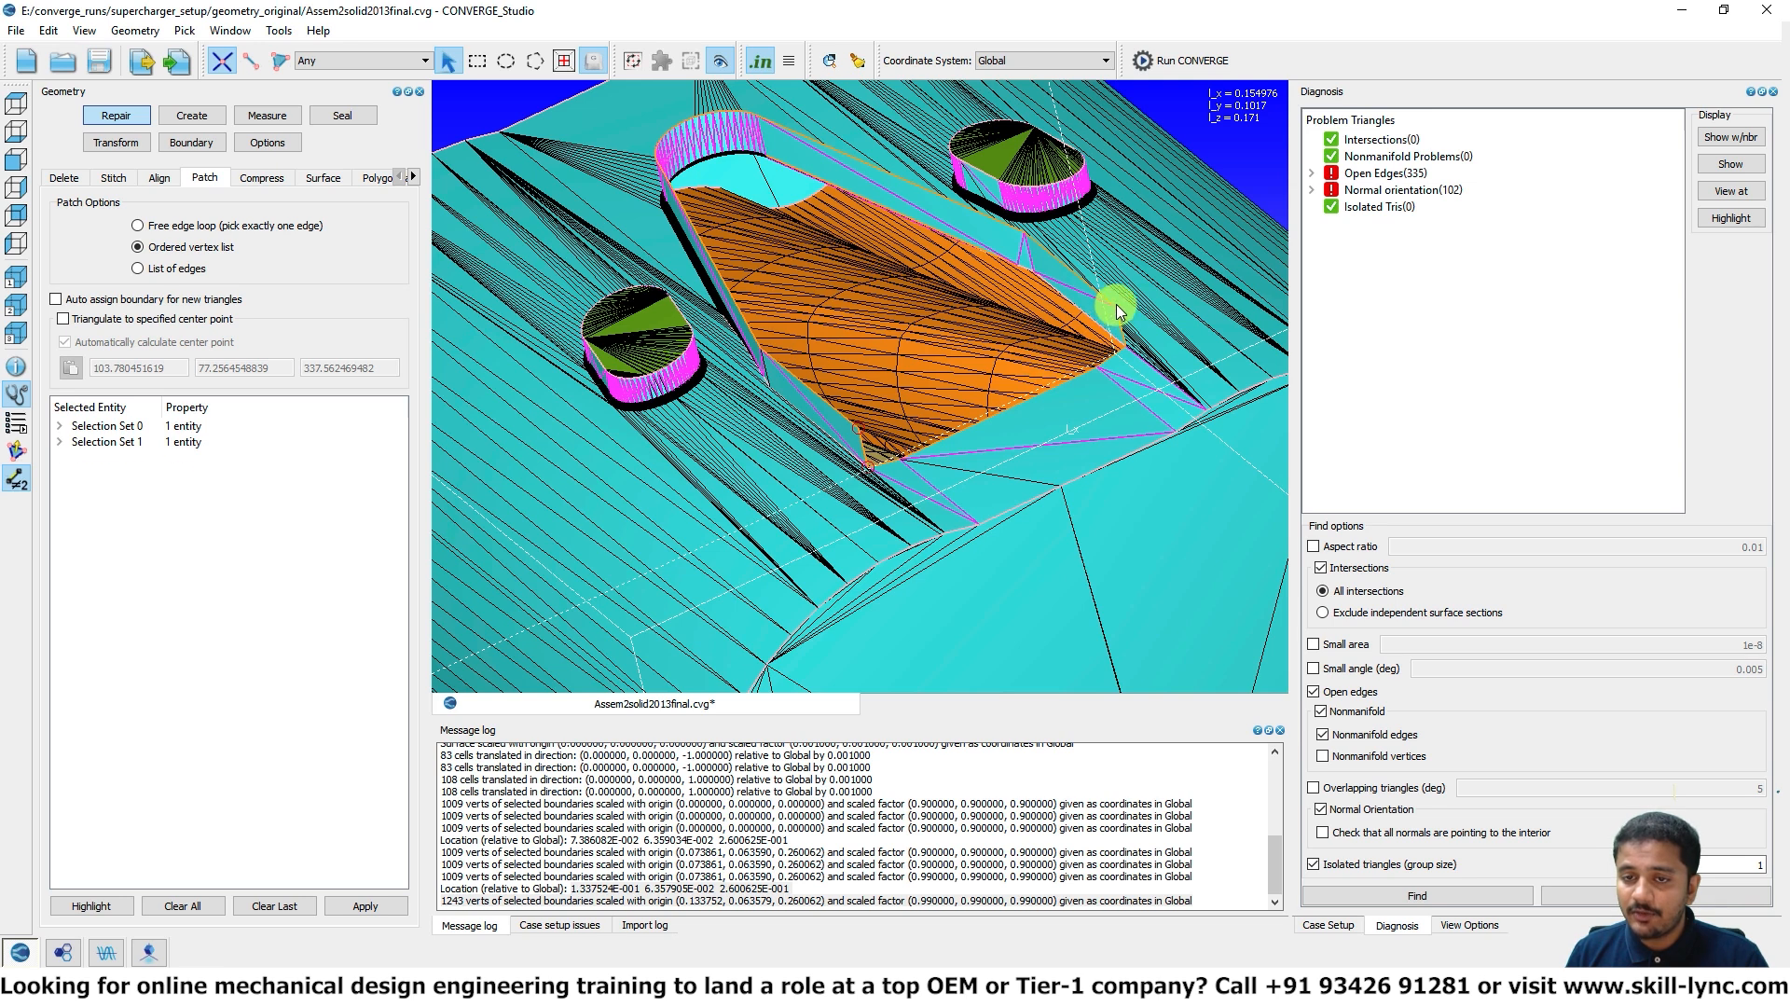
click(1126, 347)
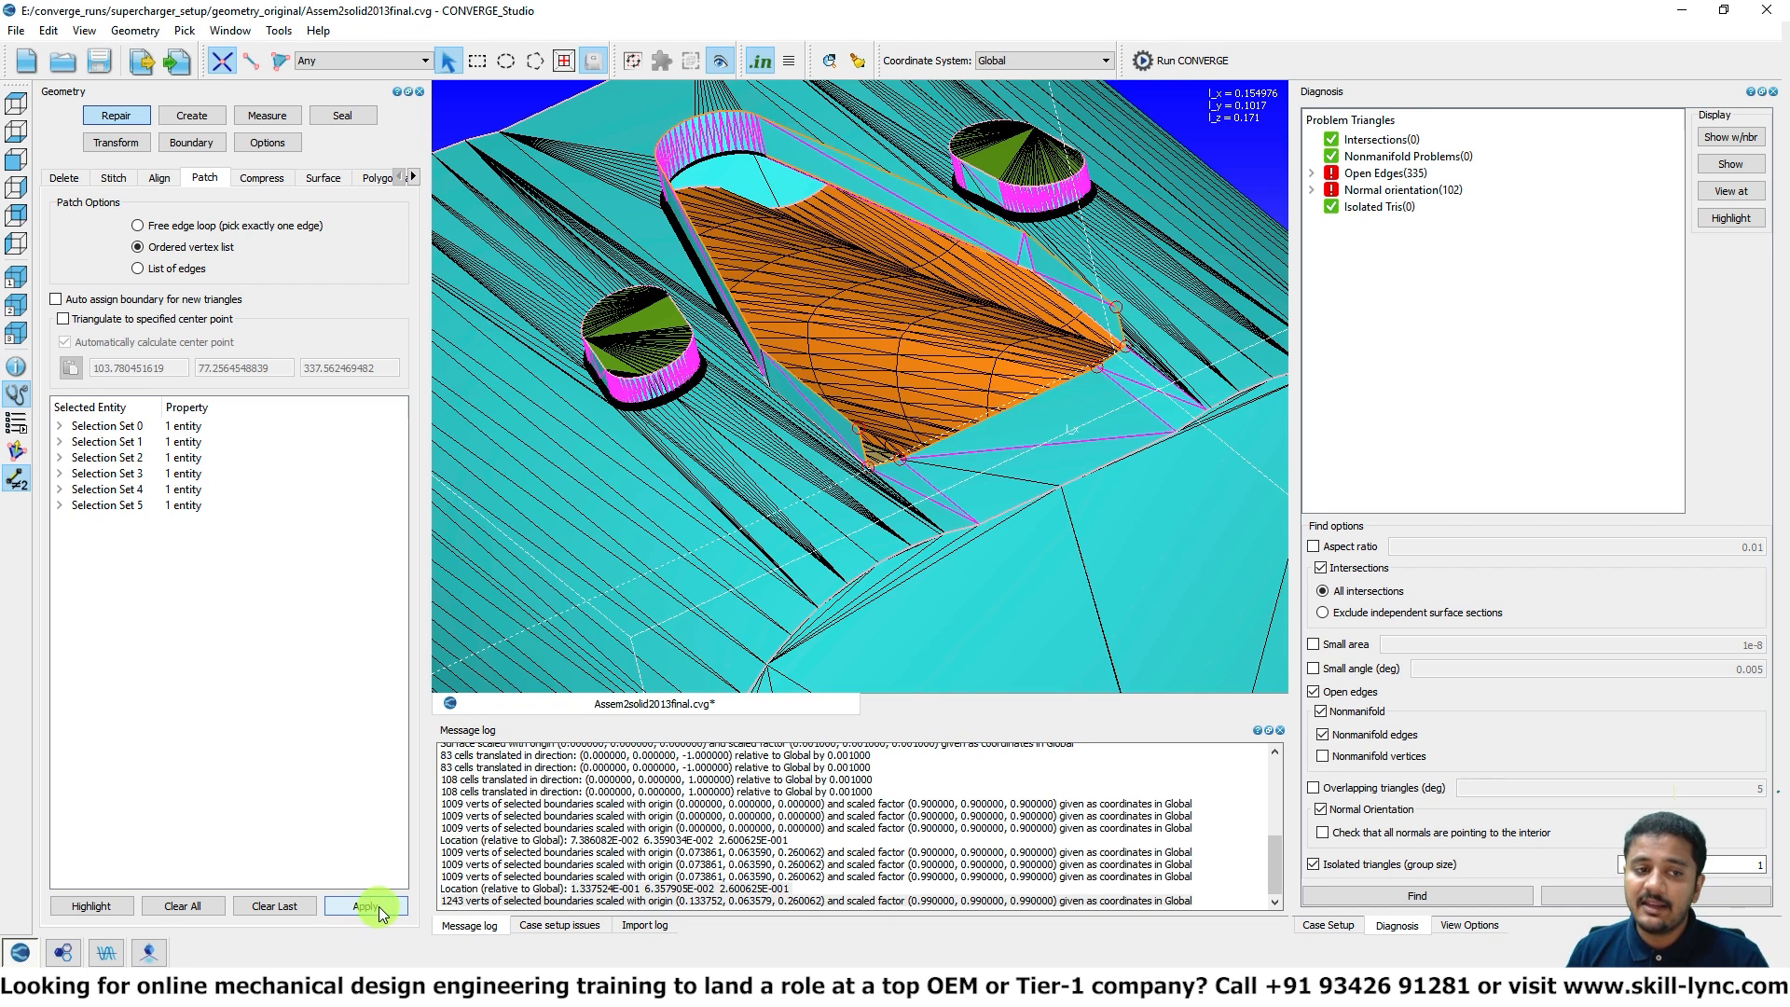
click(92, 303)
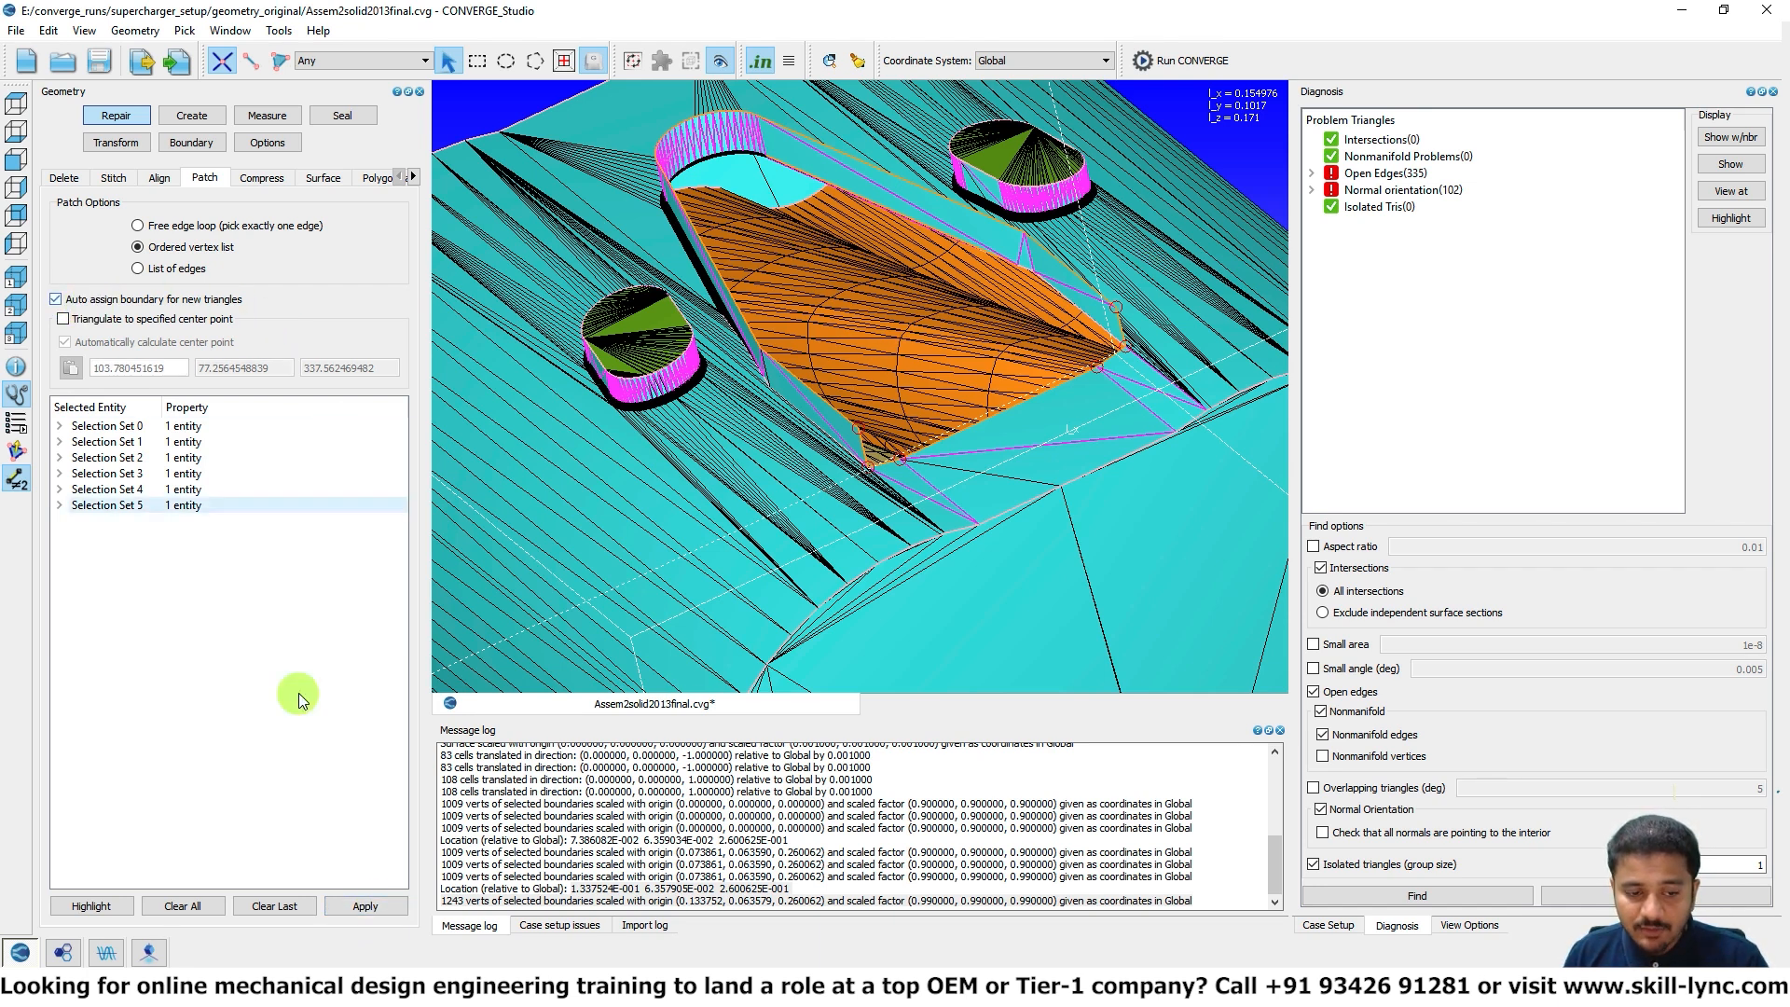
click(368, 912)
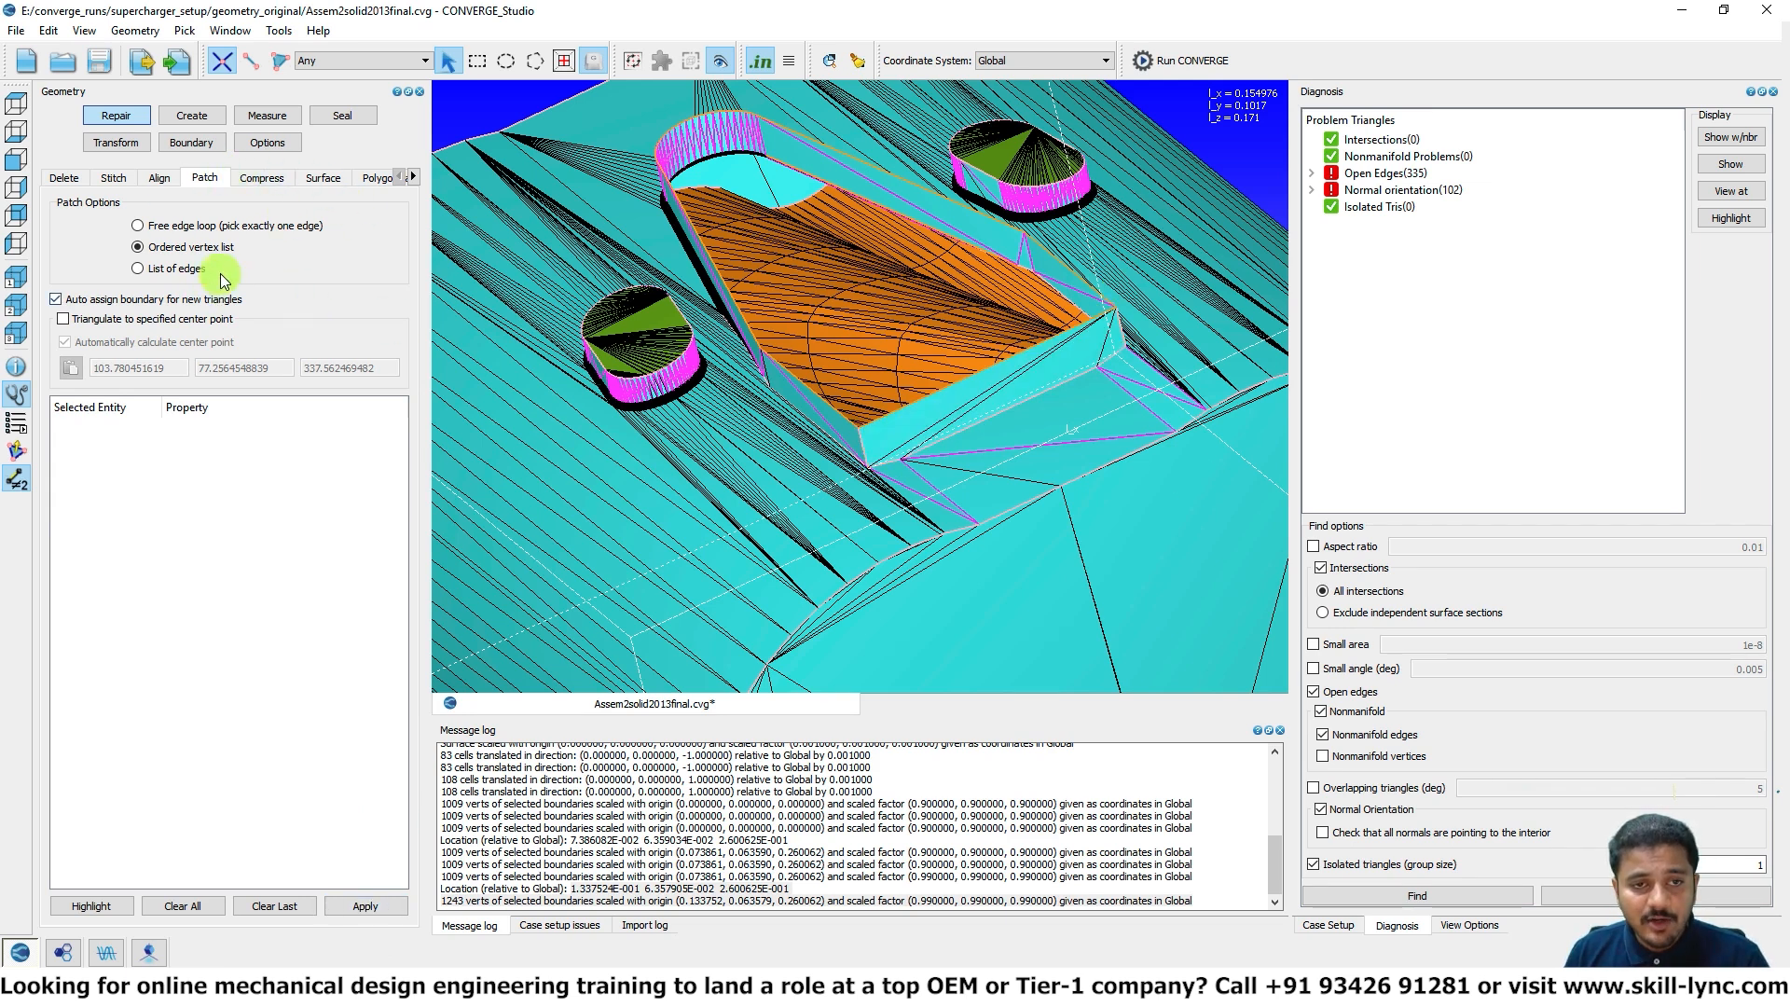
Step: Patch the large port's free edge loop with automatic boundary assignment off and rerun the surface diagnosis
click(210, 228)
click(723, 277)
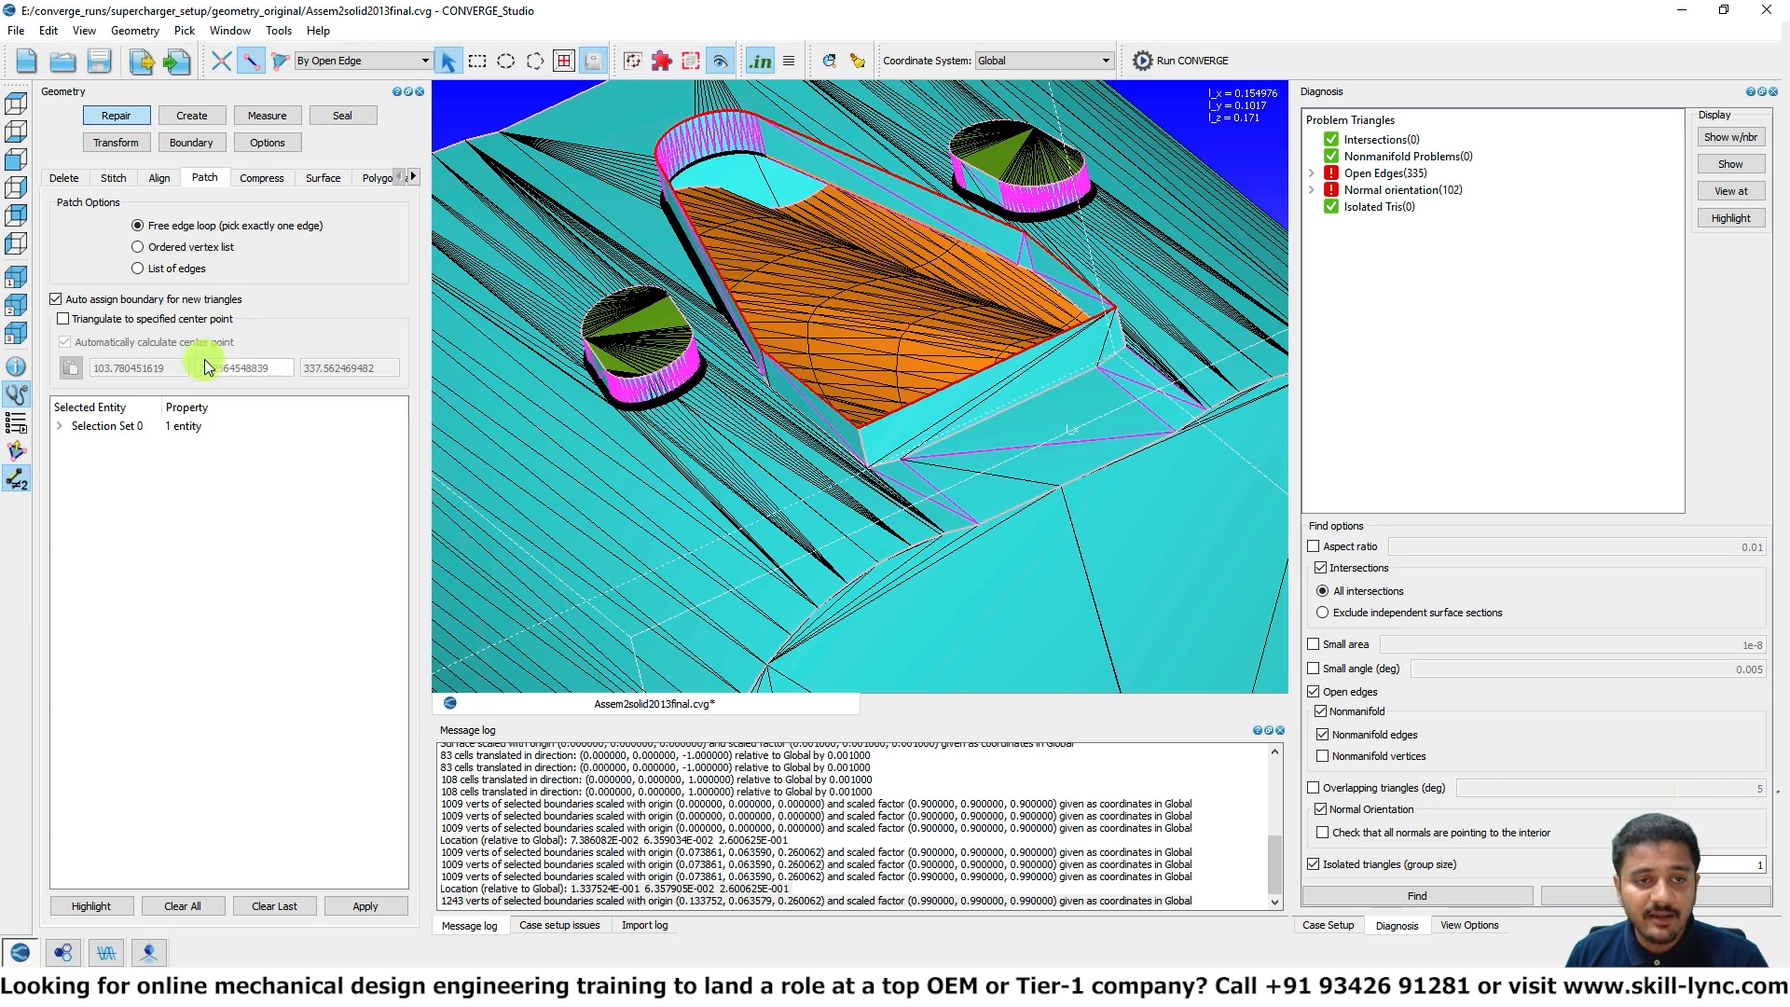
click(56, 299)
click(366, 907)
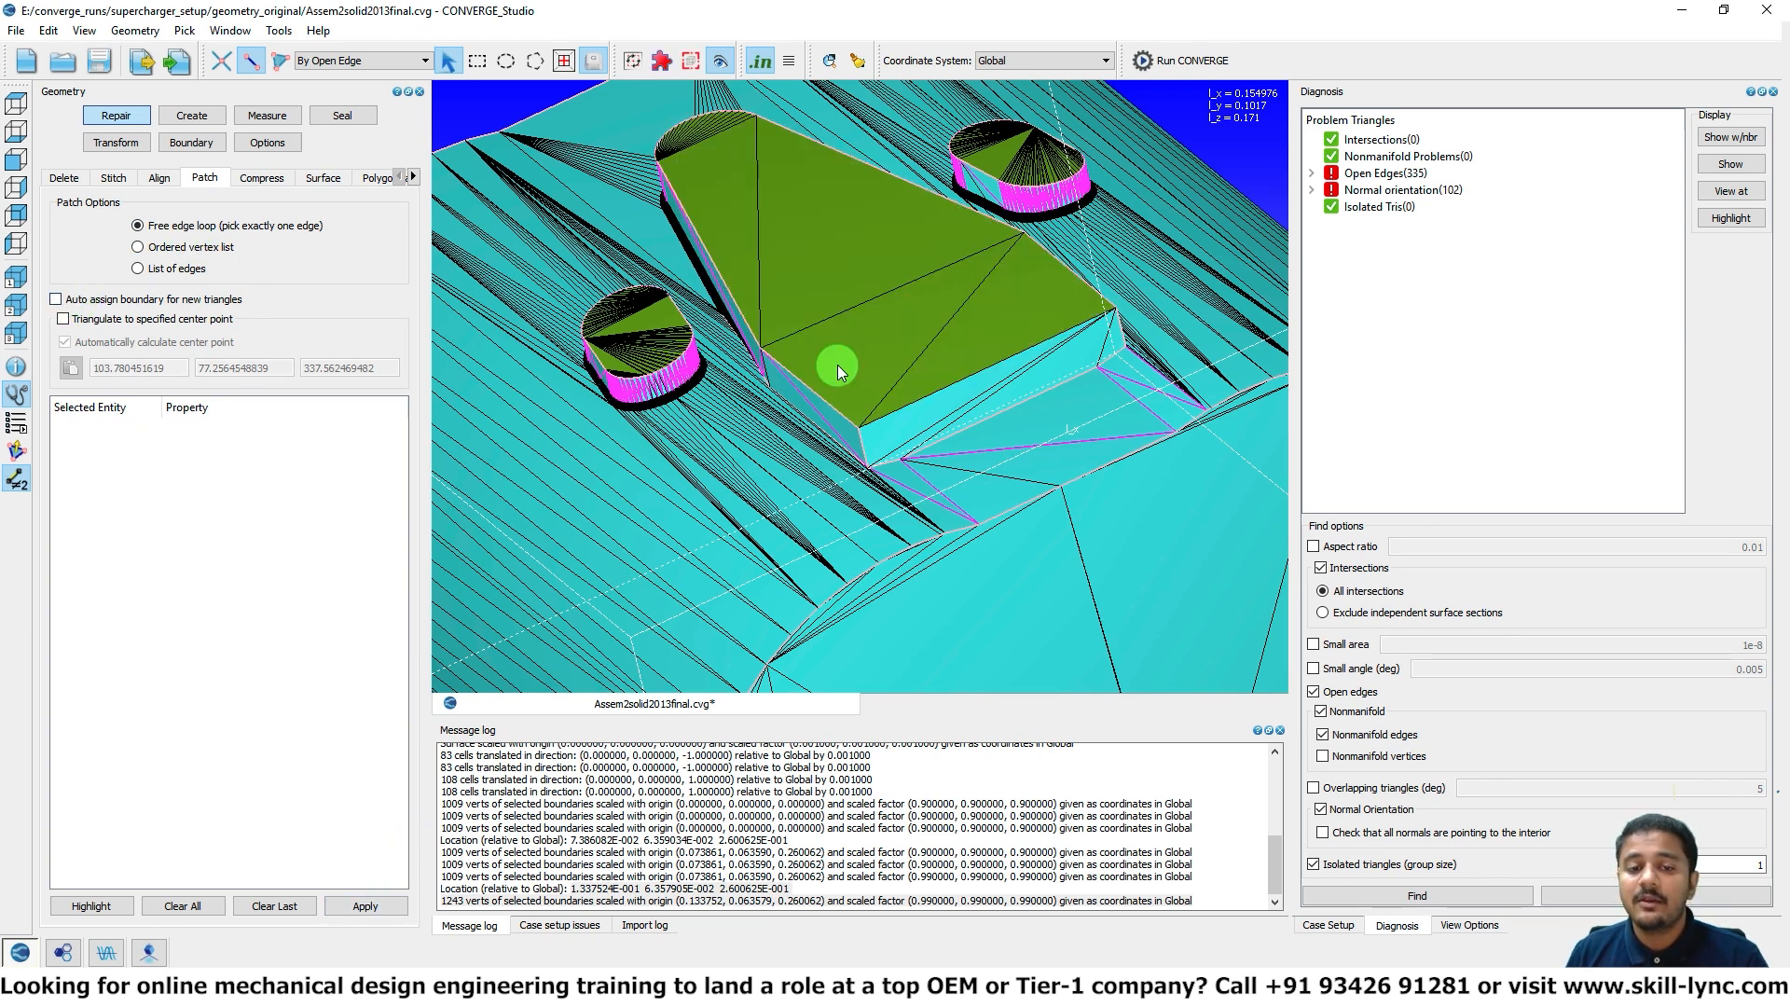
scroll(837, 365, down, 3)
click(1418, 895)
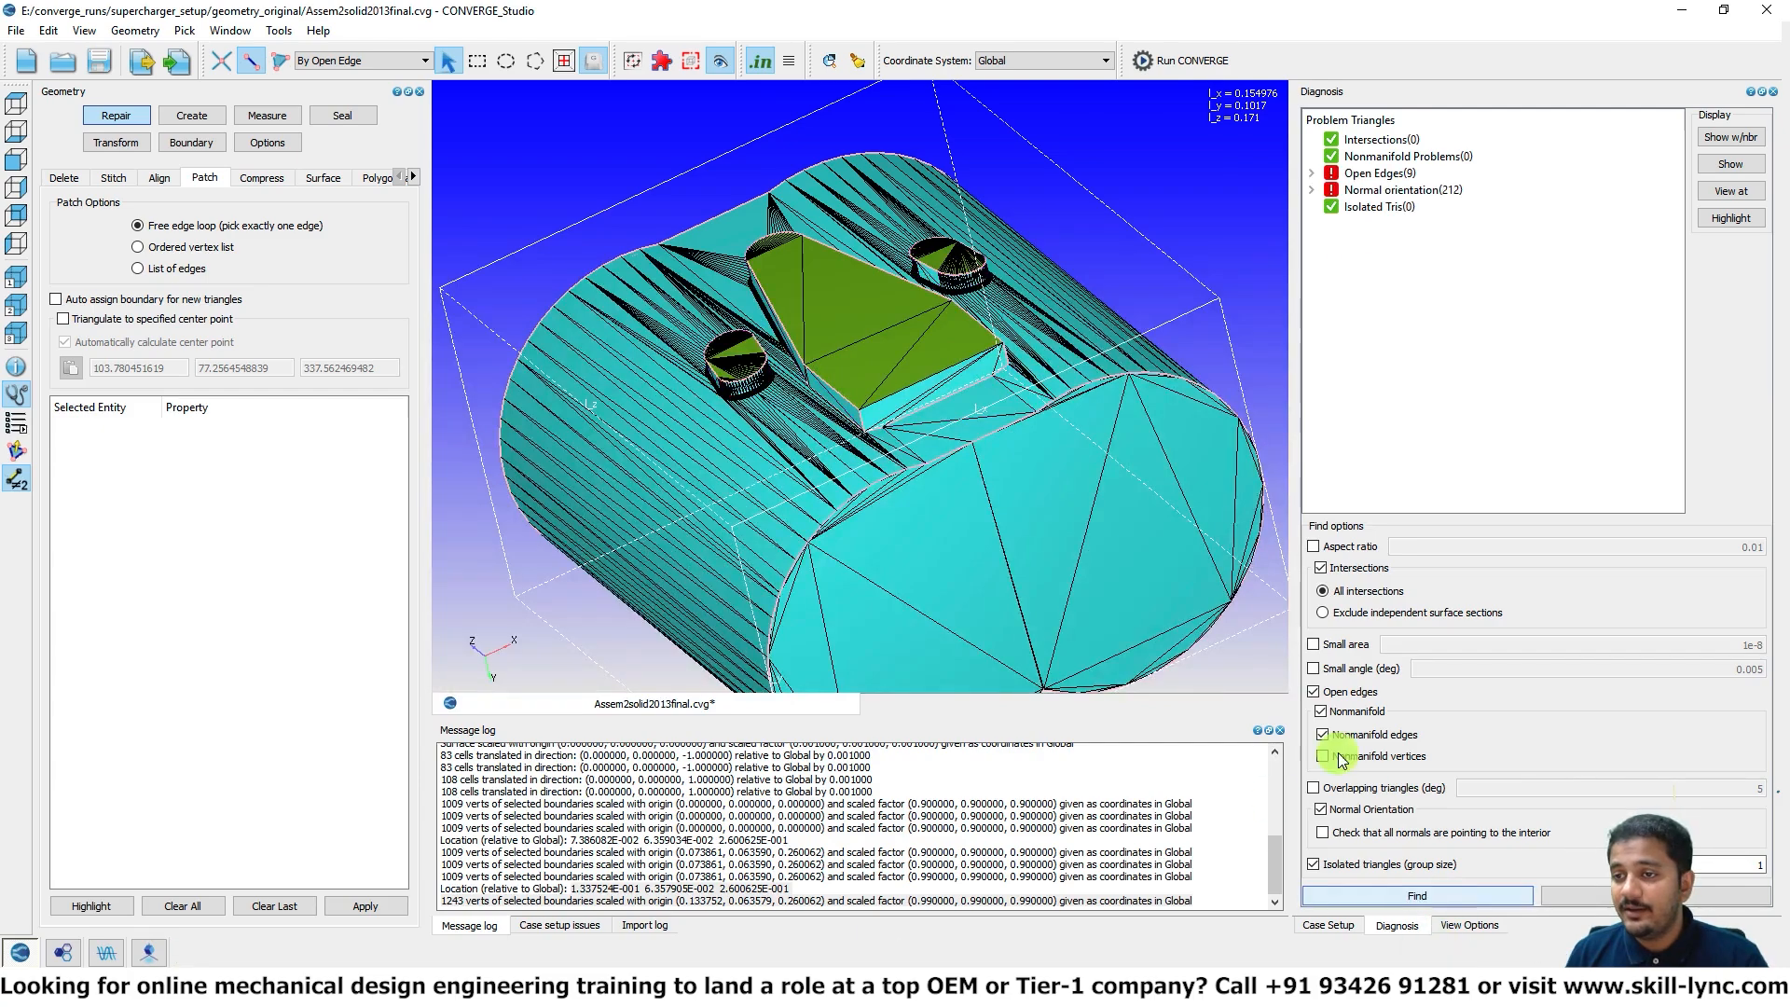
Step: Attempt to fix all surface normals in one operation and rerun the surface diagnosis
drag(879, 227, 867, 438)
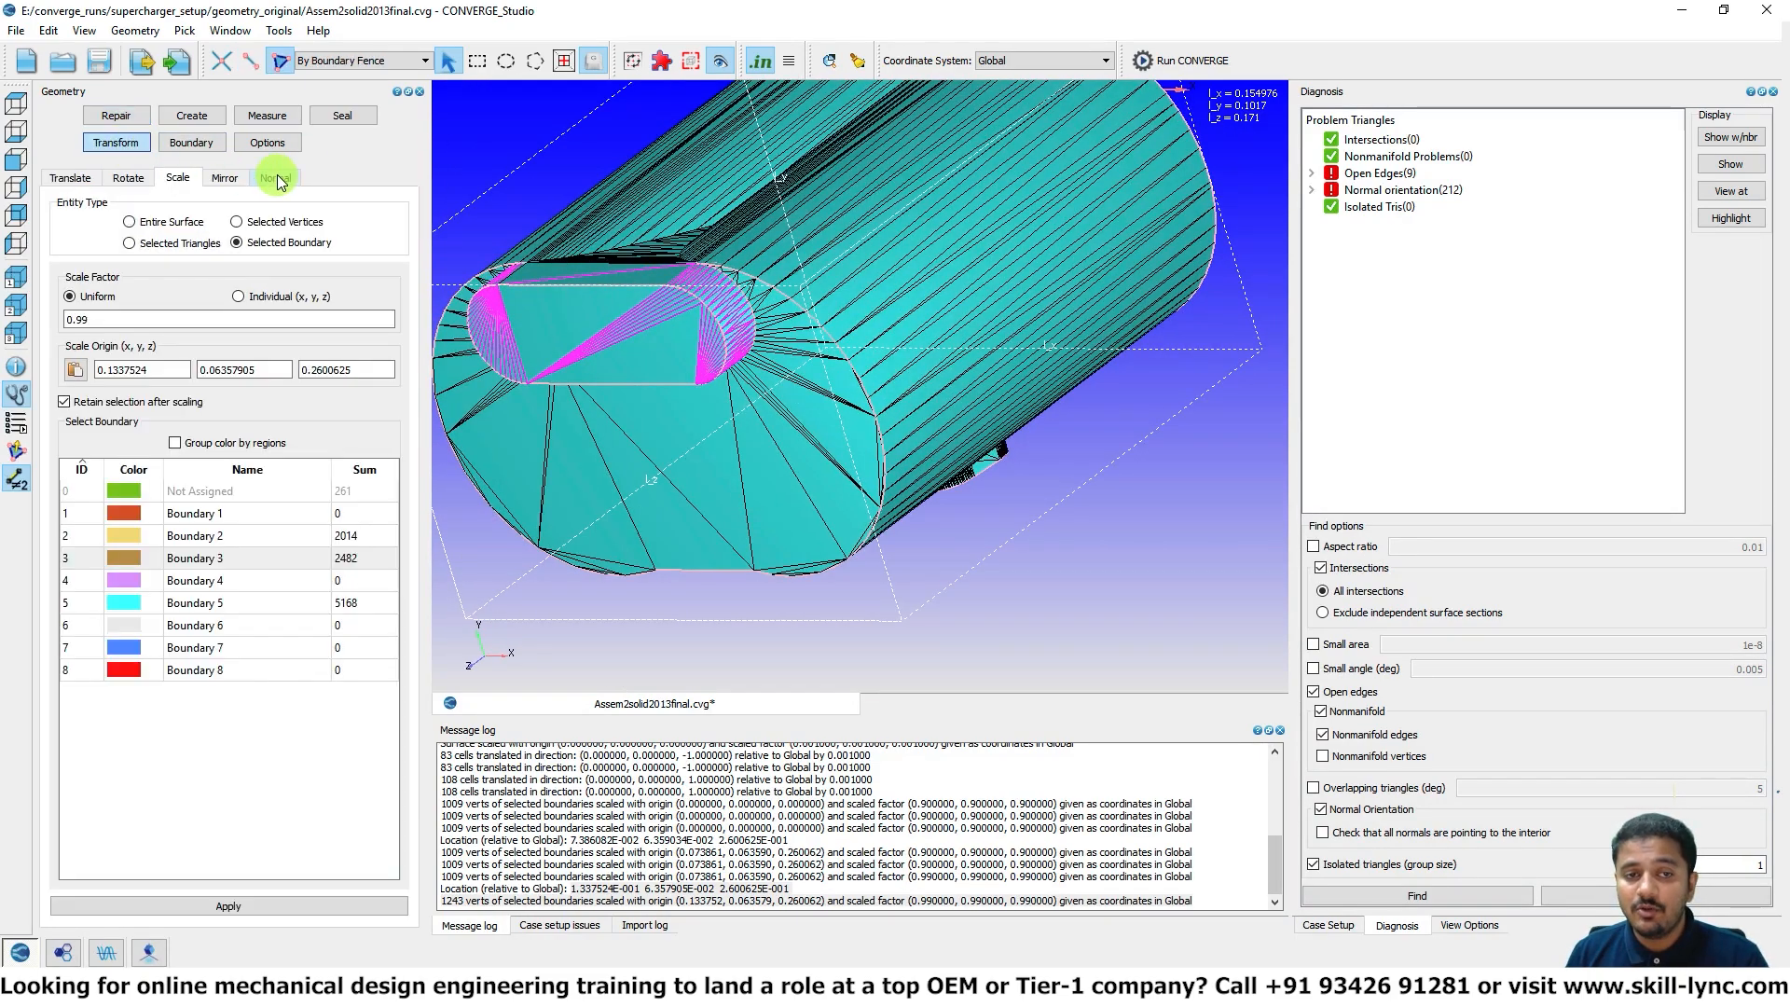
click(276, 178)
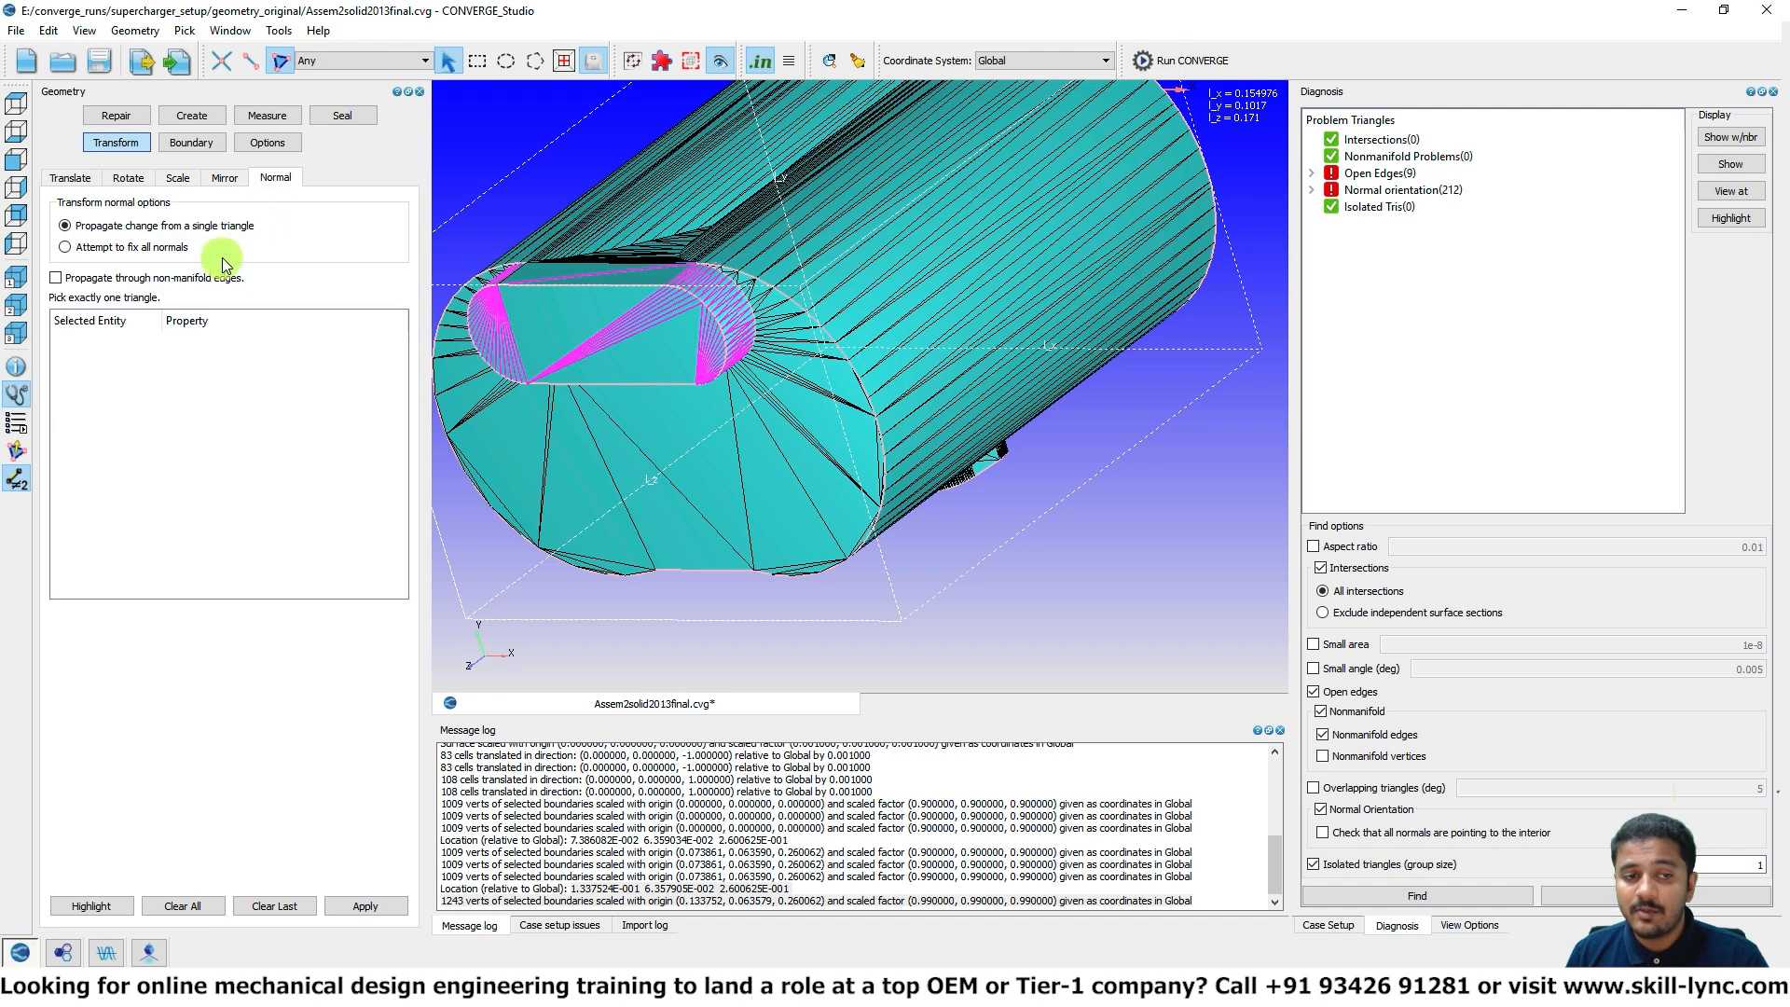
click(88, 250)
click(365, 906)
click(1373, 897)
Step: Examine the open edges along the large port's side walls beside the small oval opening
drag(998, 256, 887, 364)
scroll(887, 363, up, 8)
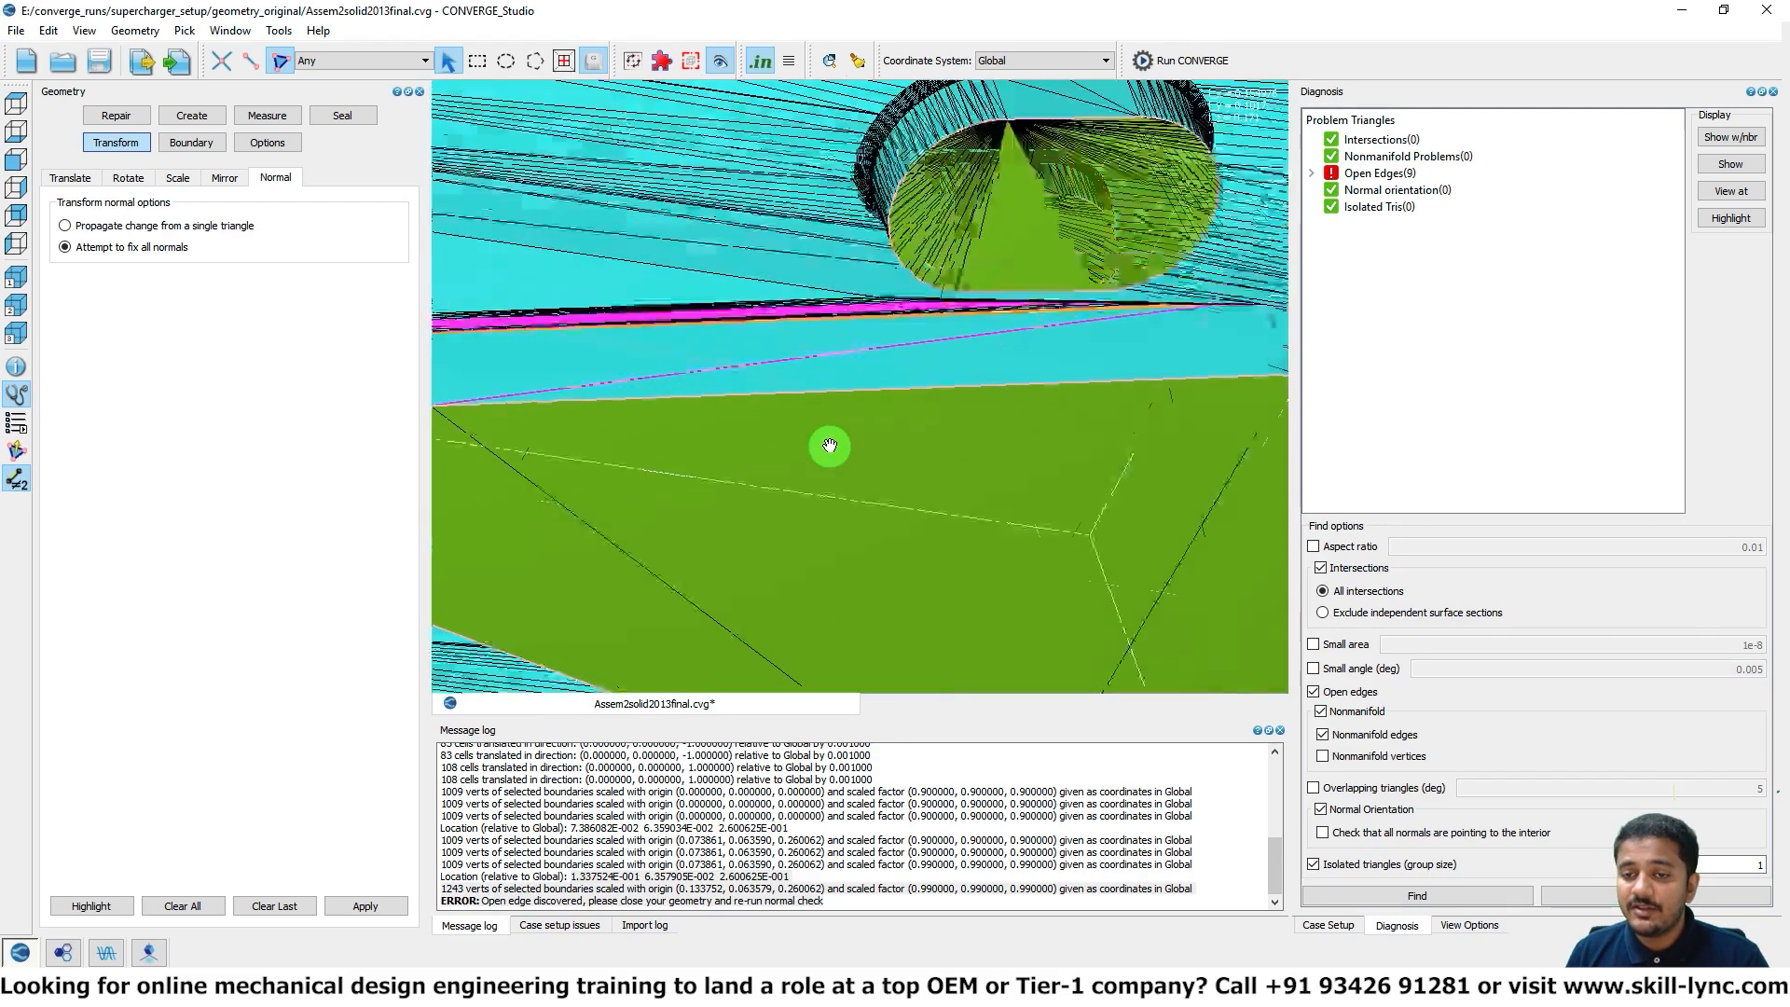
drag(827, 447, 731, 336)
scroll(731, 336, up, 5)
middle_drag(742, 283, 1165, 522)
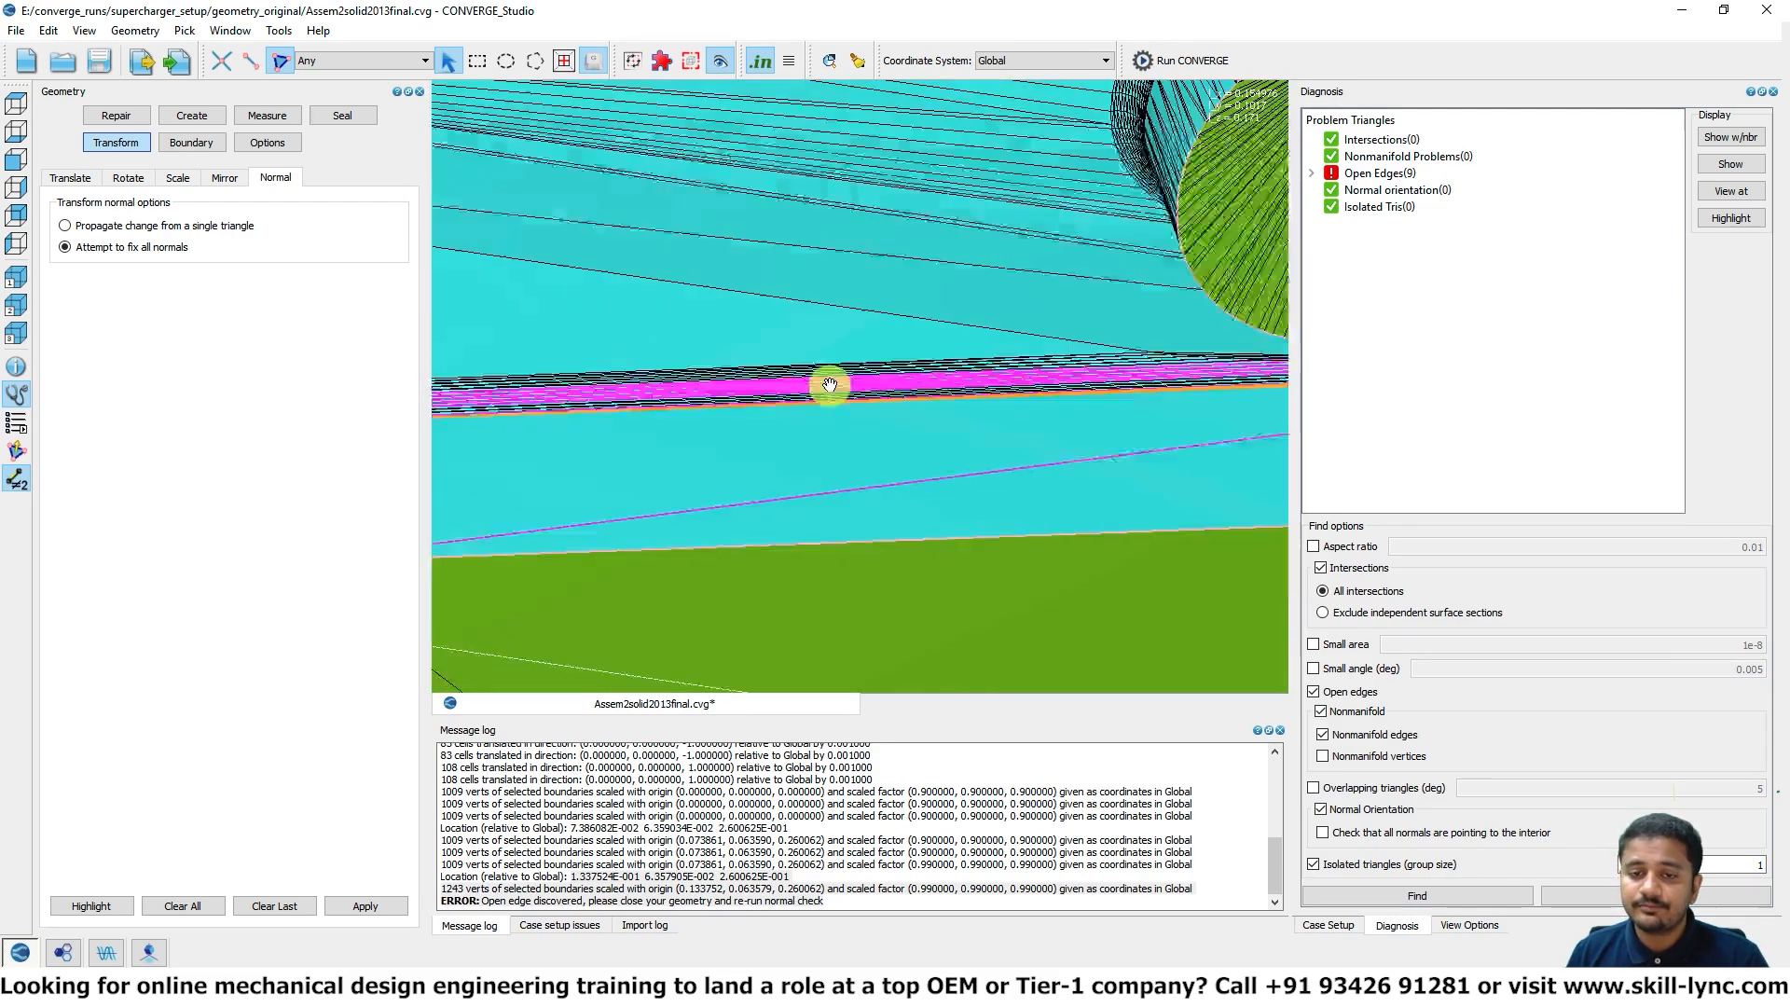
middle_drag(827, 387, 1184, 373)
scroll(693, 371, up, 3)
middle_drag(693, 370, 557, 377)
scroll(1039, 497, up, 4)
scroll(1075, 493, down, 5)
middle_drag(1075, 493, 627, 493)
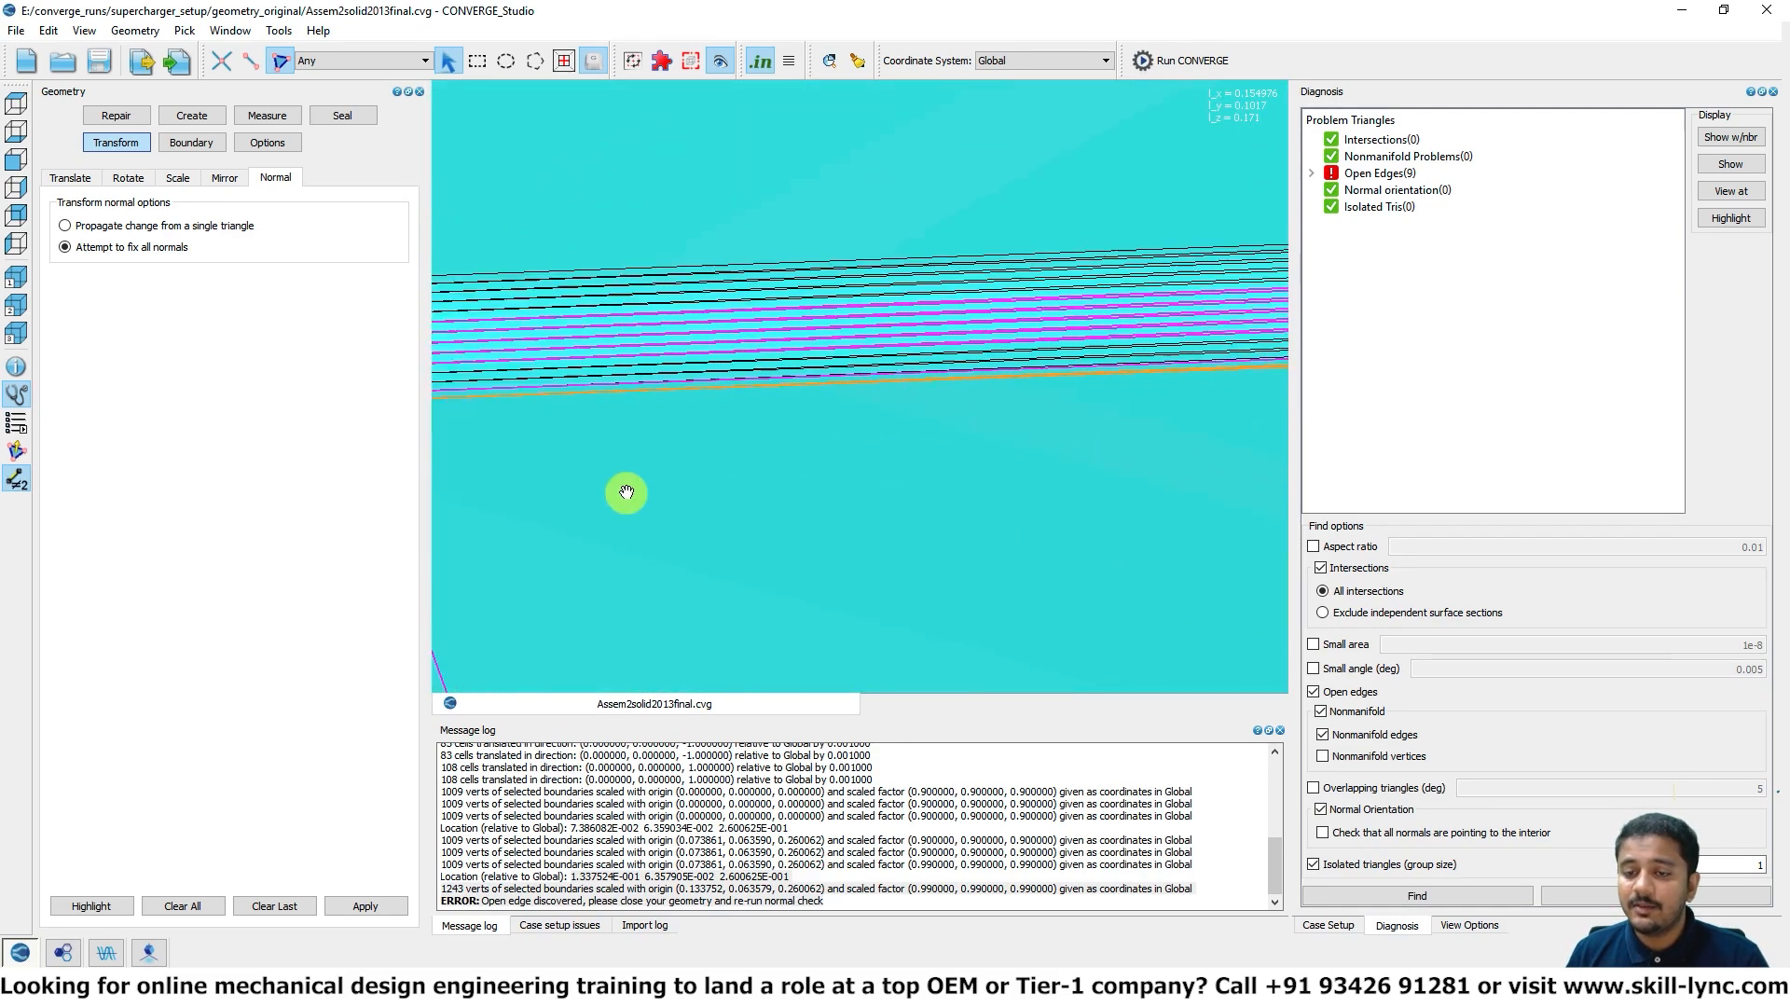
scroll(1115, 463, down, 6)
middle_drag(1127, 463, 791, 472)
middle_drag(957, 463, 719, 440)
scroll(719, 440, down, 4)
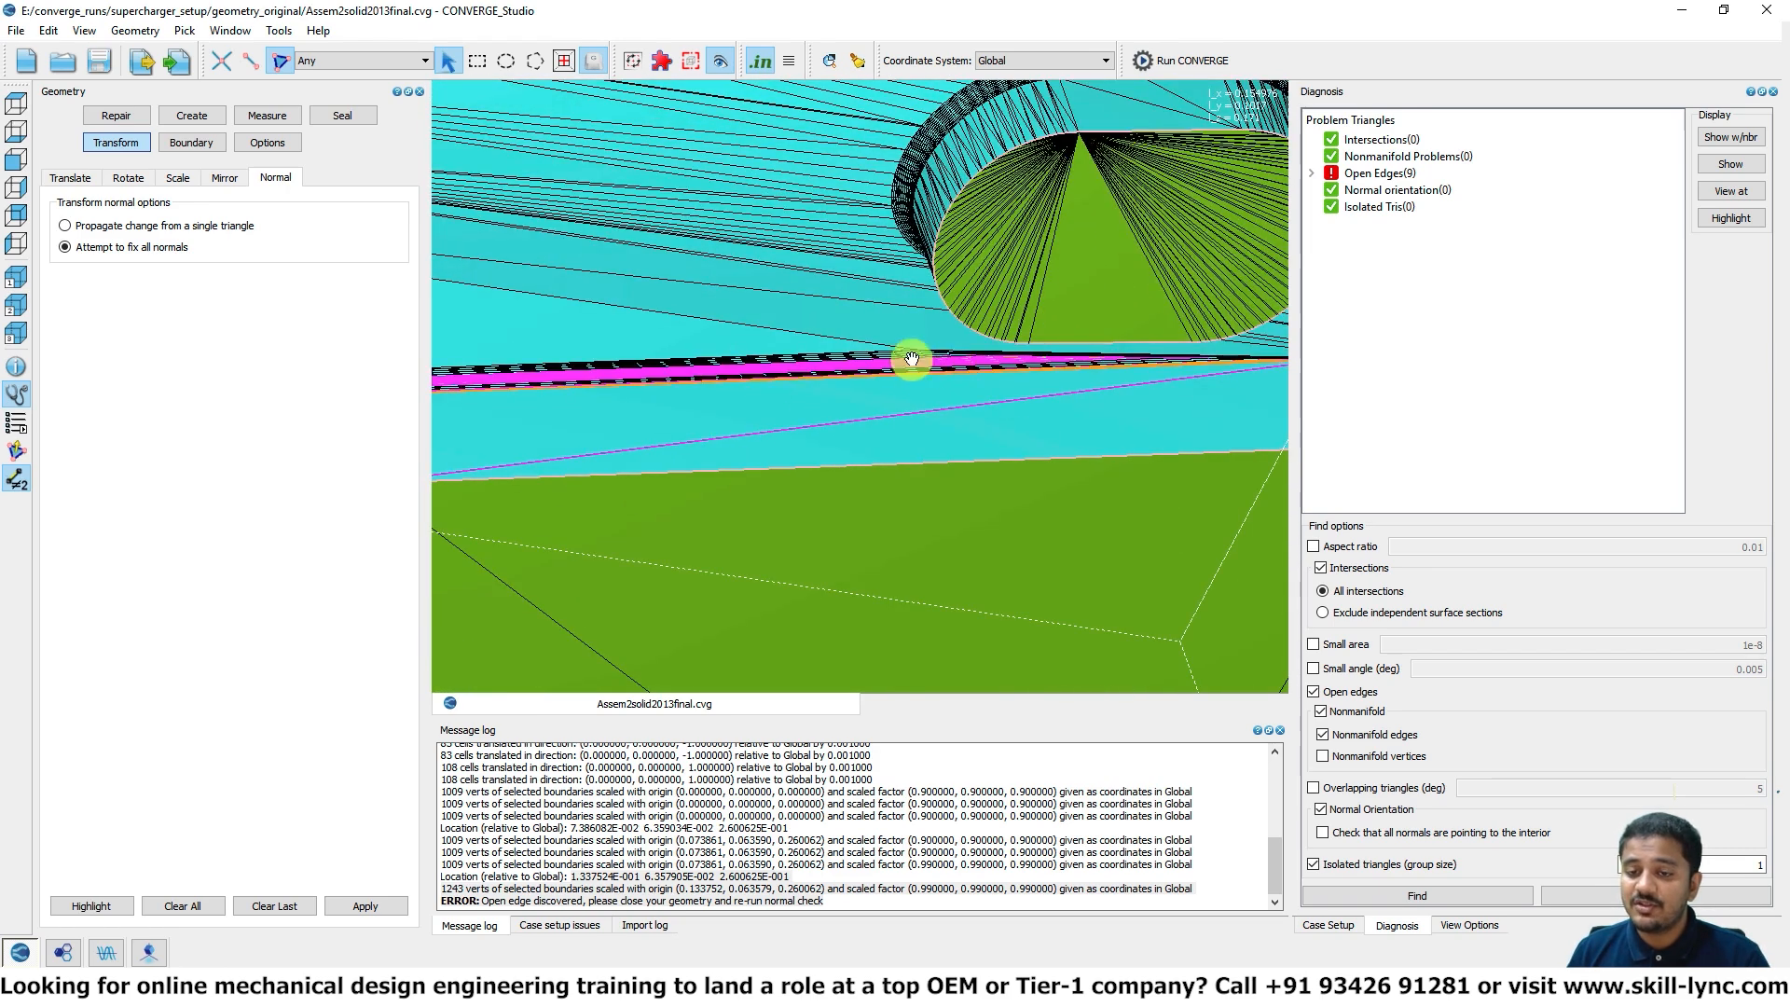
middle_drag(951, 367, 731, 277)
scroll(927, 192, up, 6)
middle_drag(926, 192, 1029, 486)
scroll(1011, 413, up, 3)
scroll(1011, 413, up, 3)
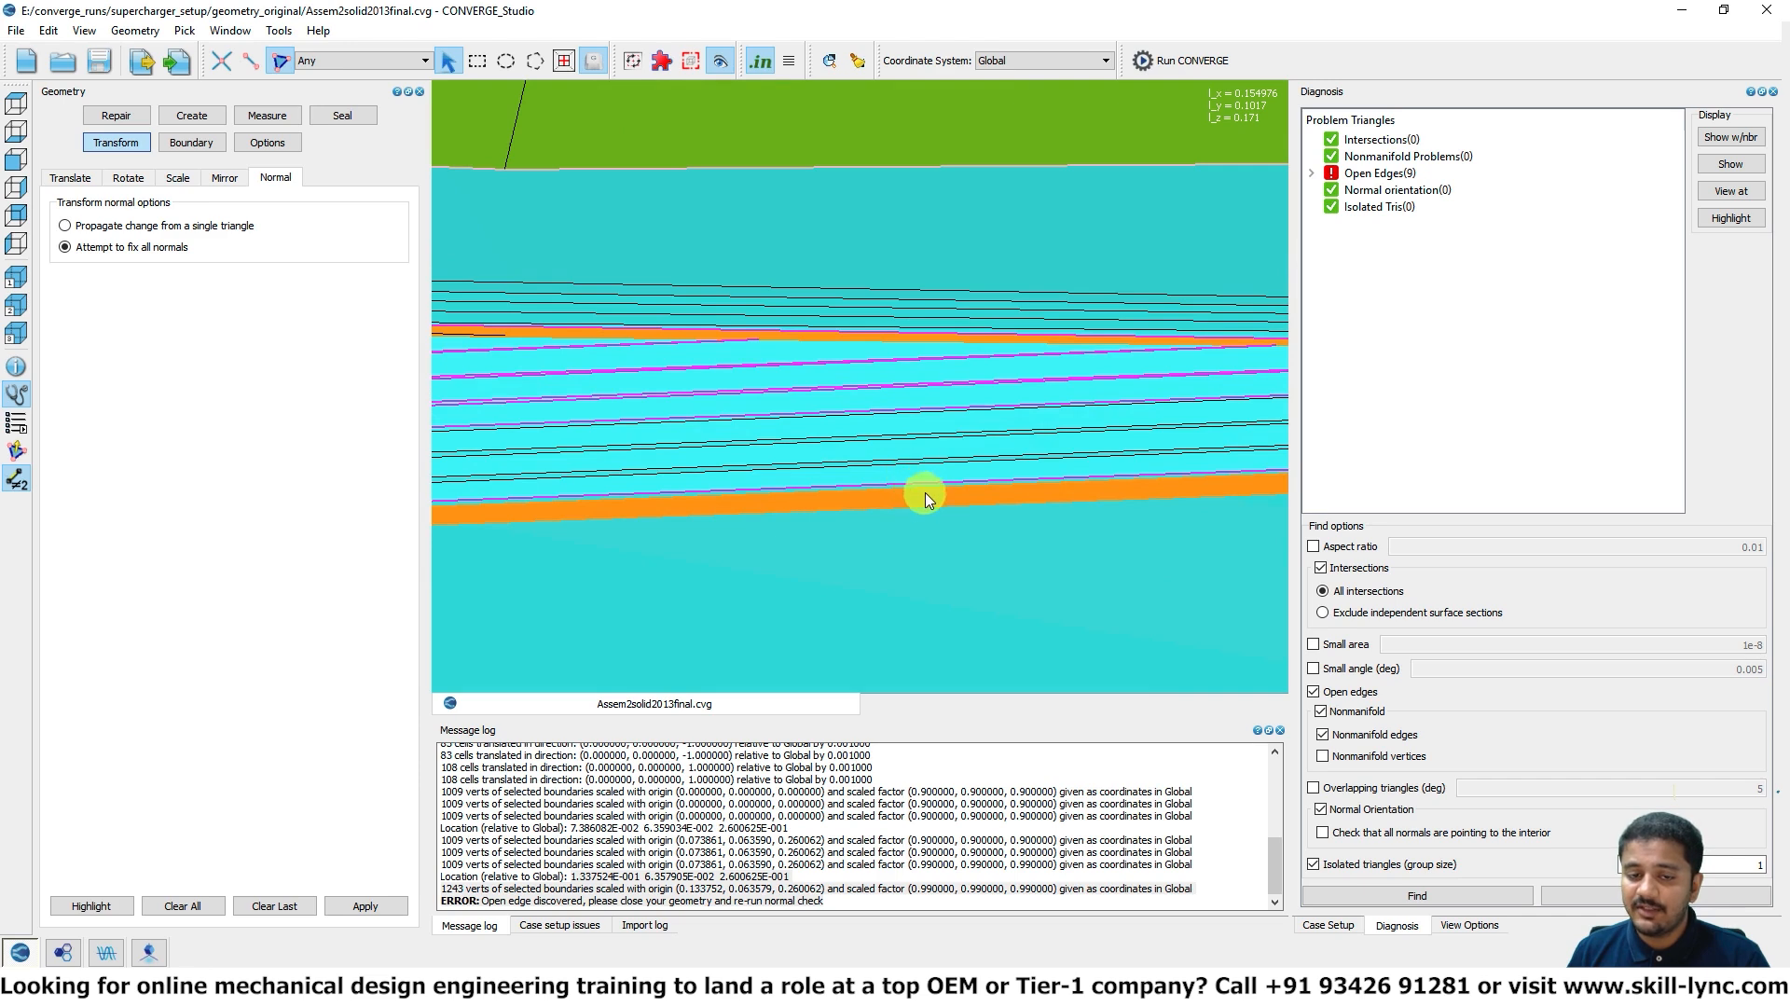
Step: Patch the narrow gap on the near side of the port wall strip as a free edge loop and rerun the surface diagnosis
click(117, 115)
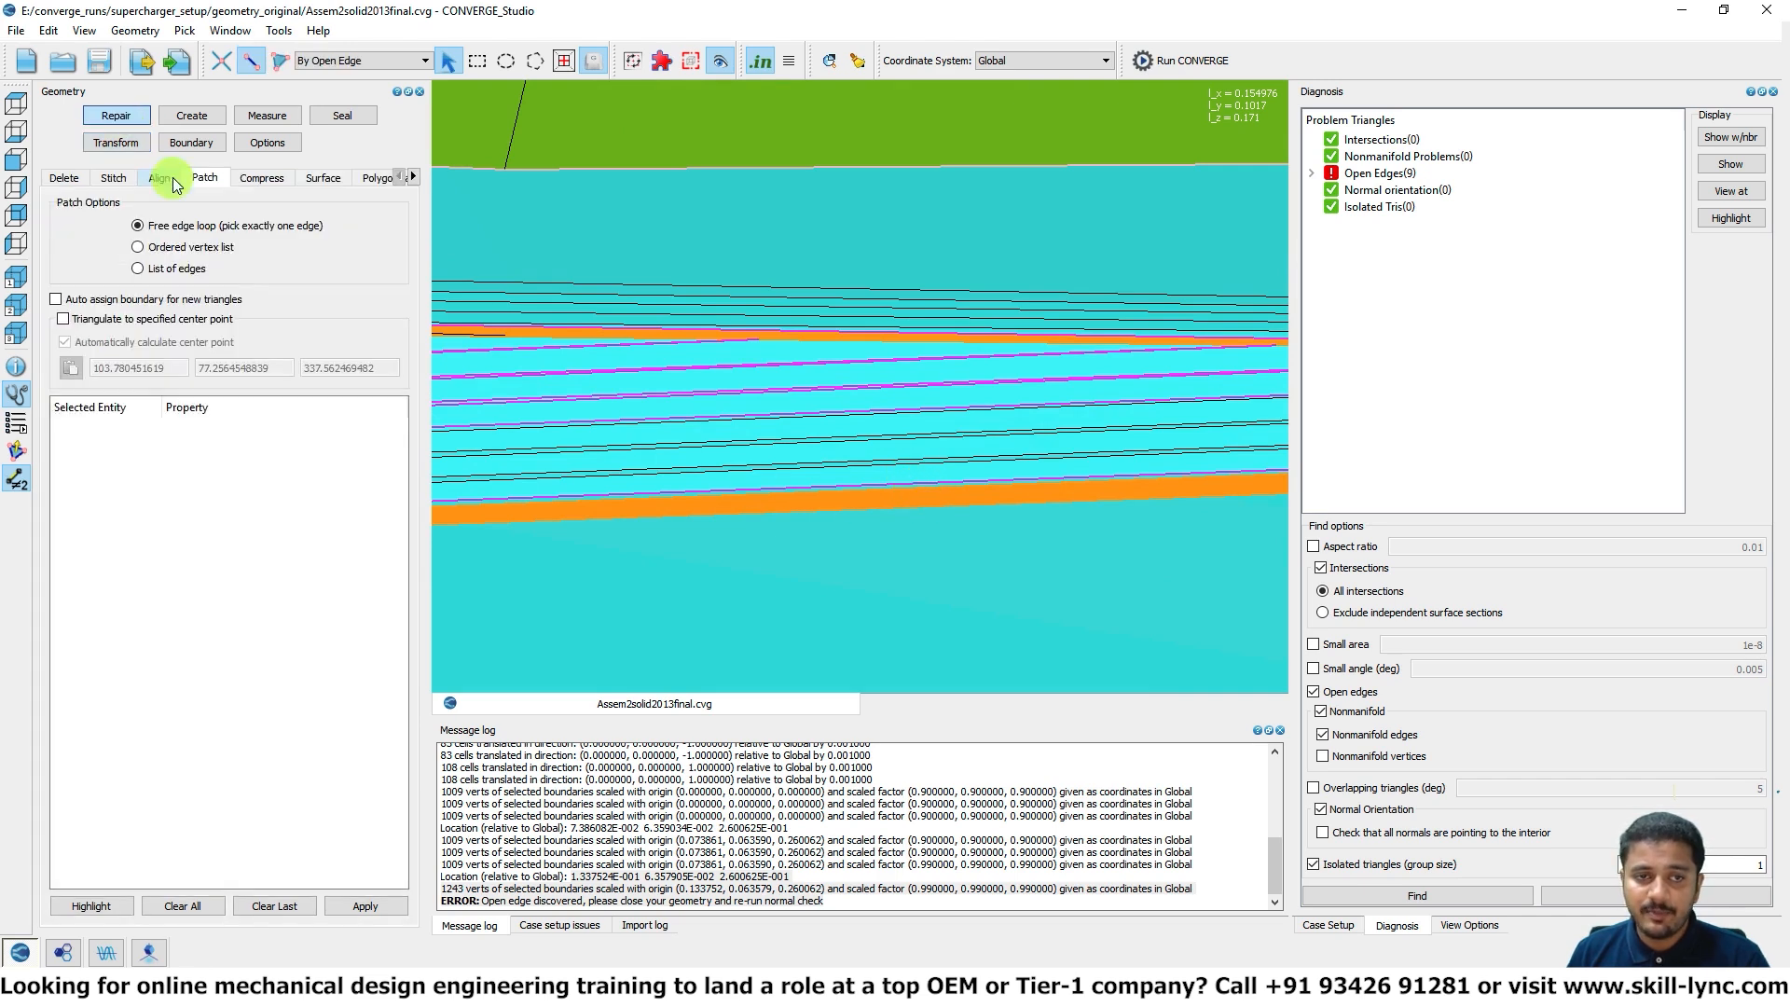
click(892, 507)
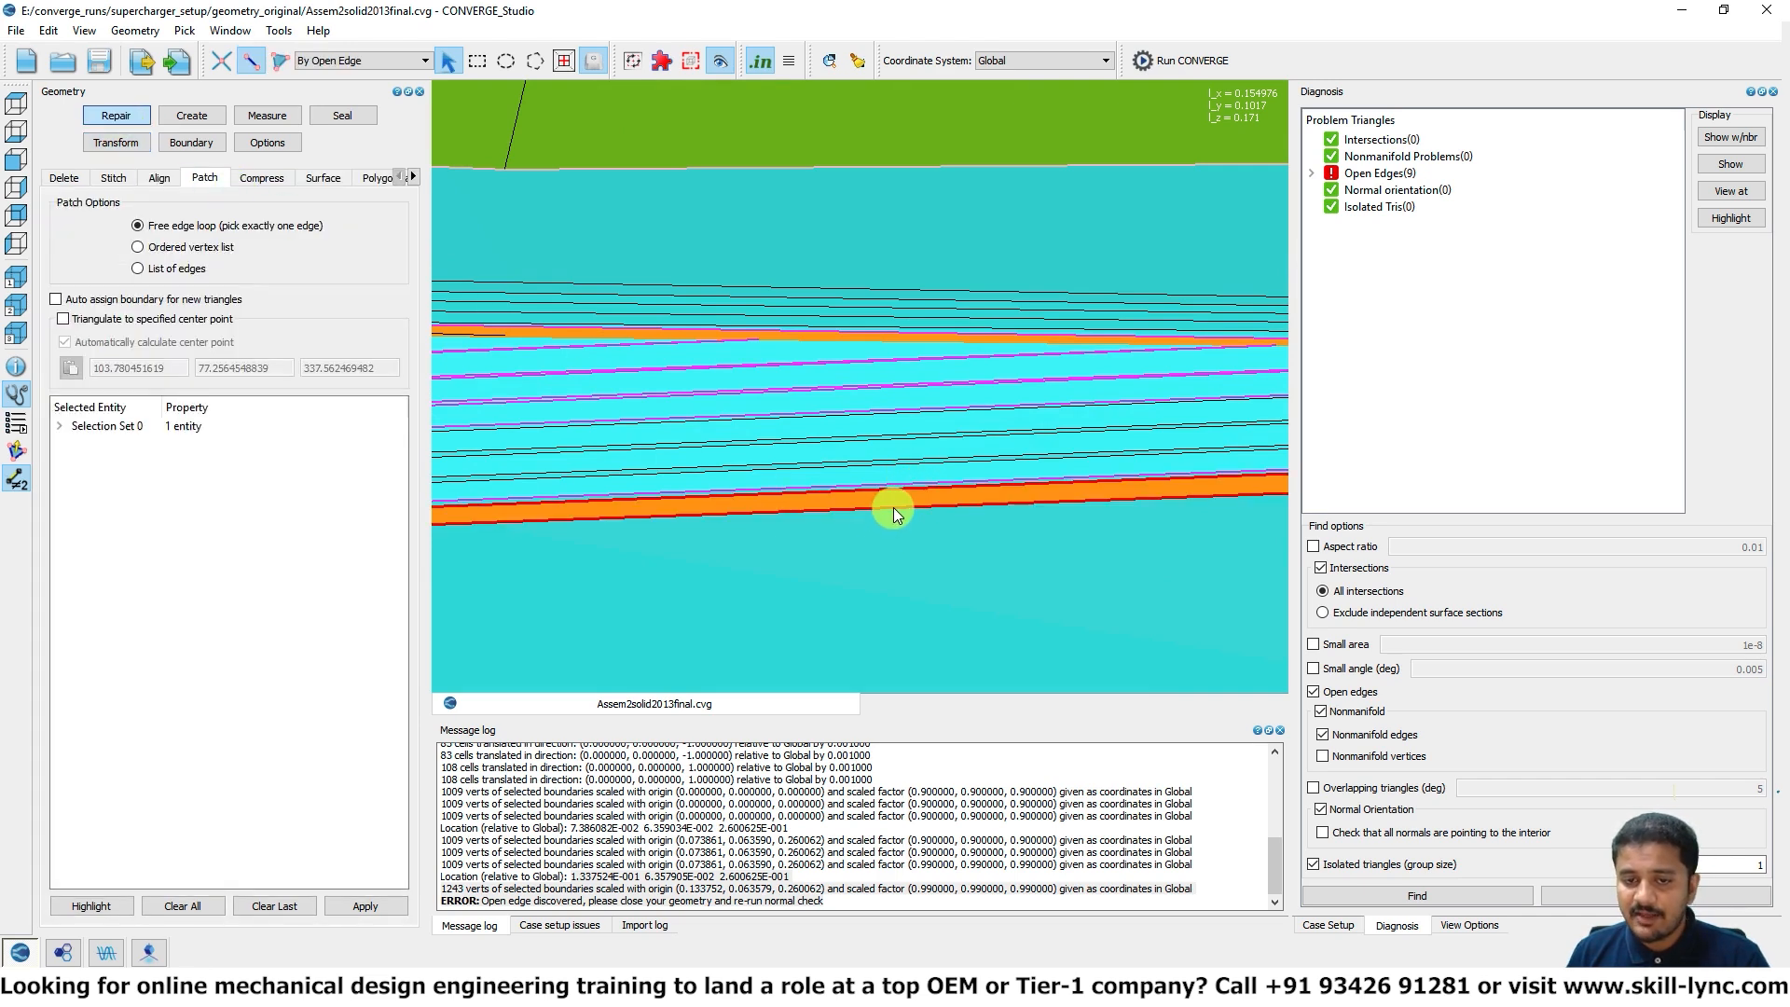
scroll(894, 507, down, 3)
key(a)
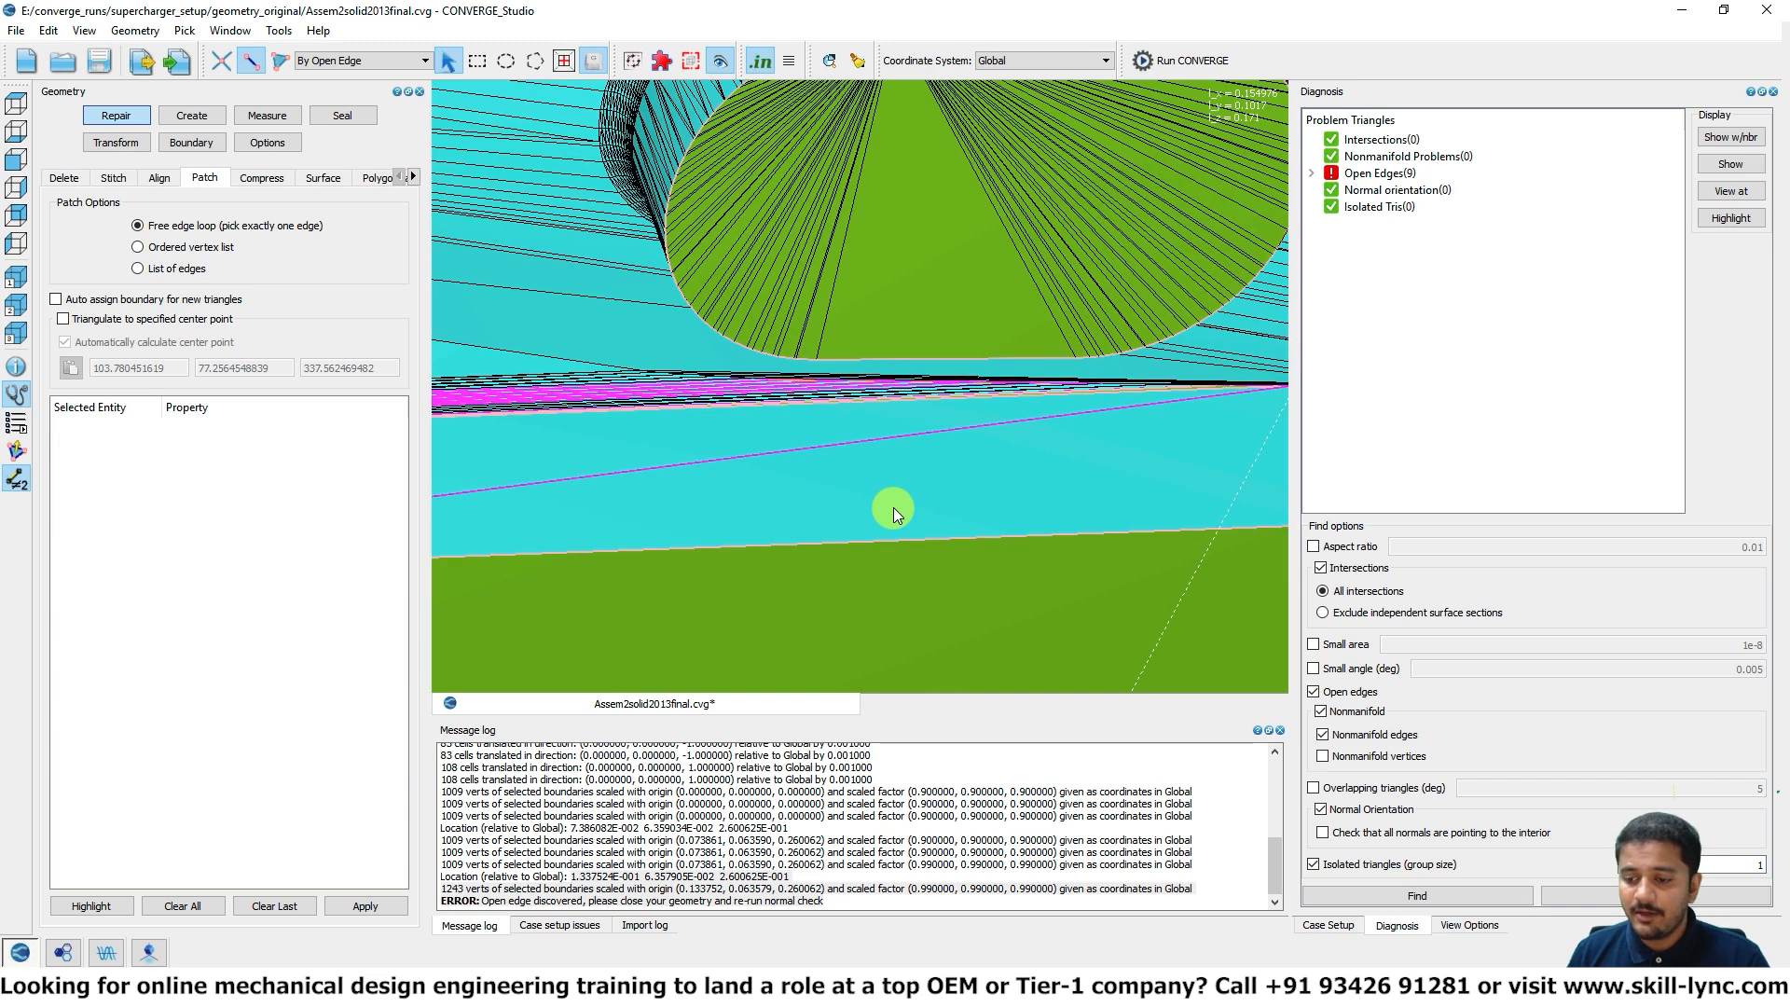
click(1398, 897)
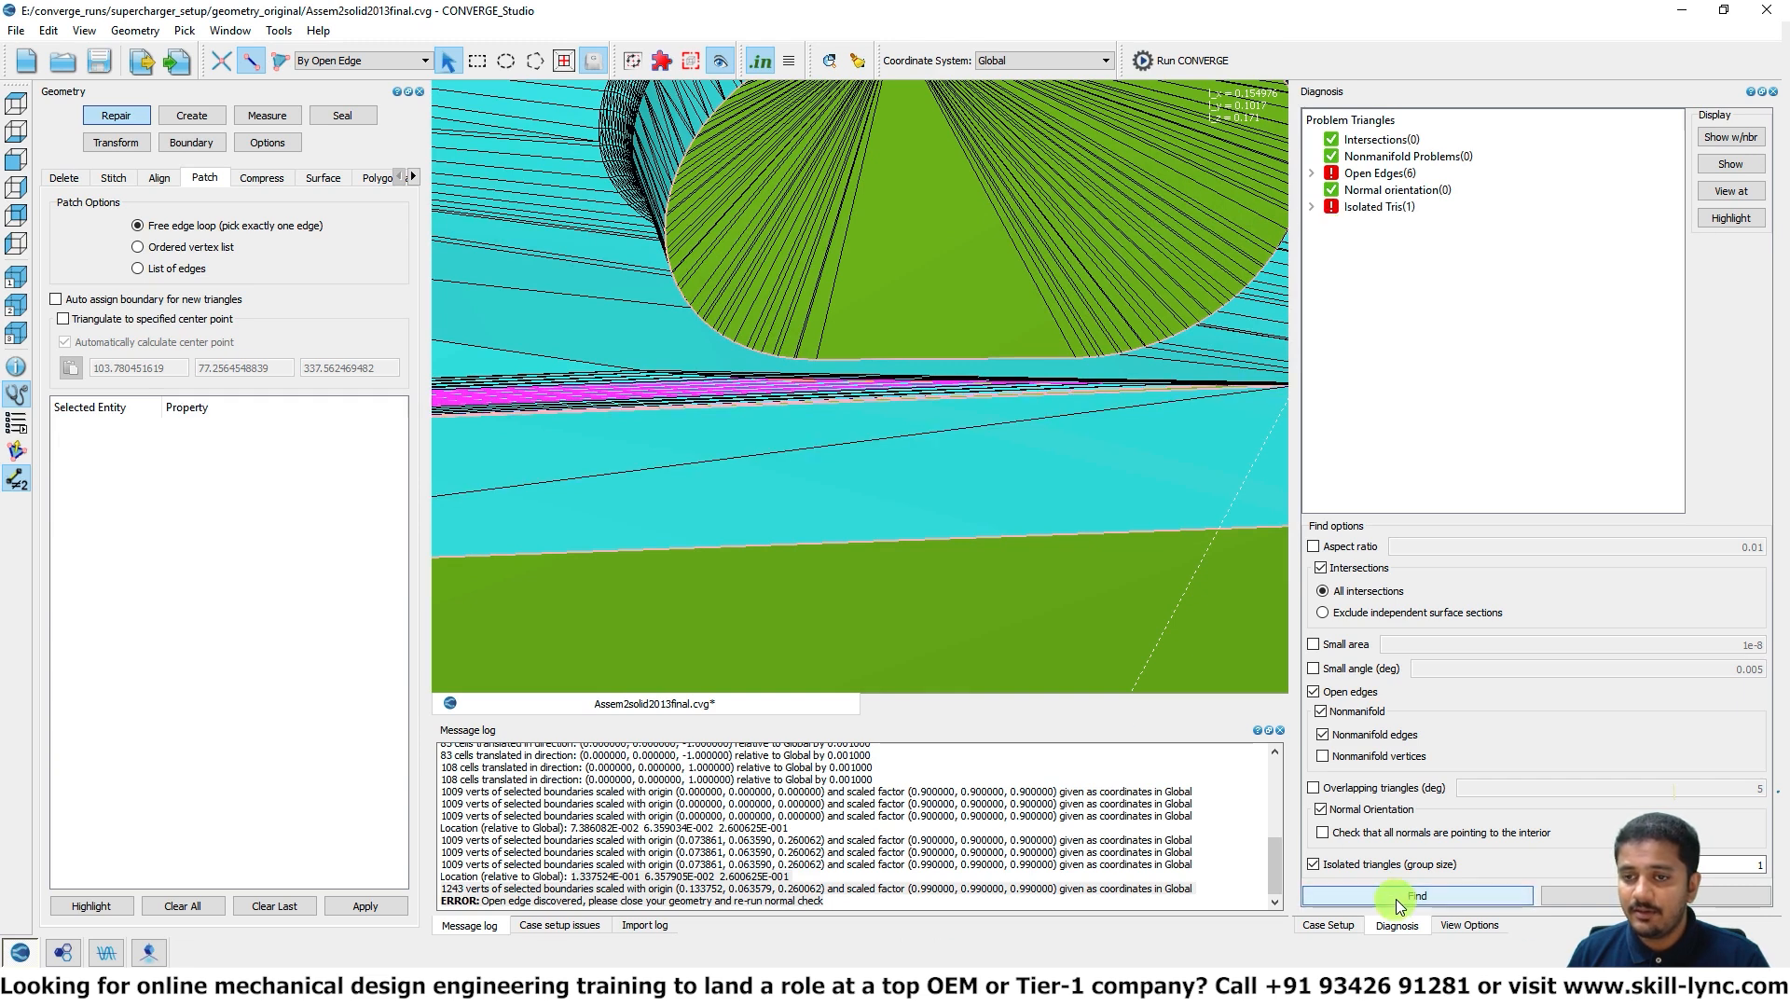
Step: Patch the second narrow gap on the opposite side of the wall strip and rerun the surface diagnosis
scroll(695, 364, up, 5)
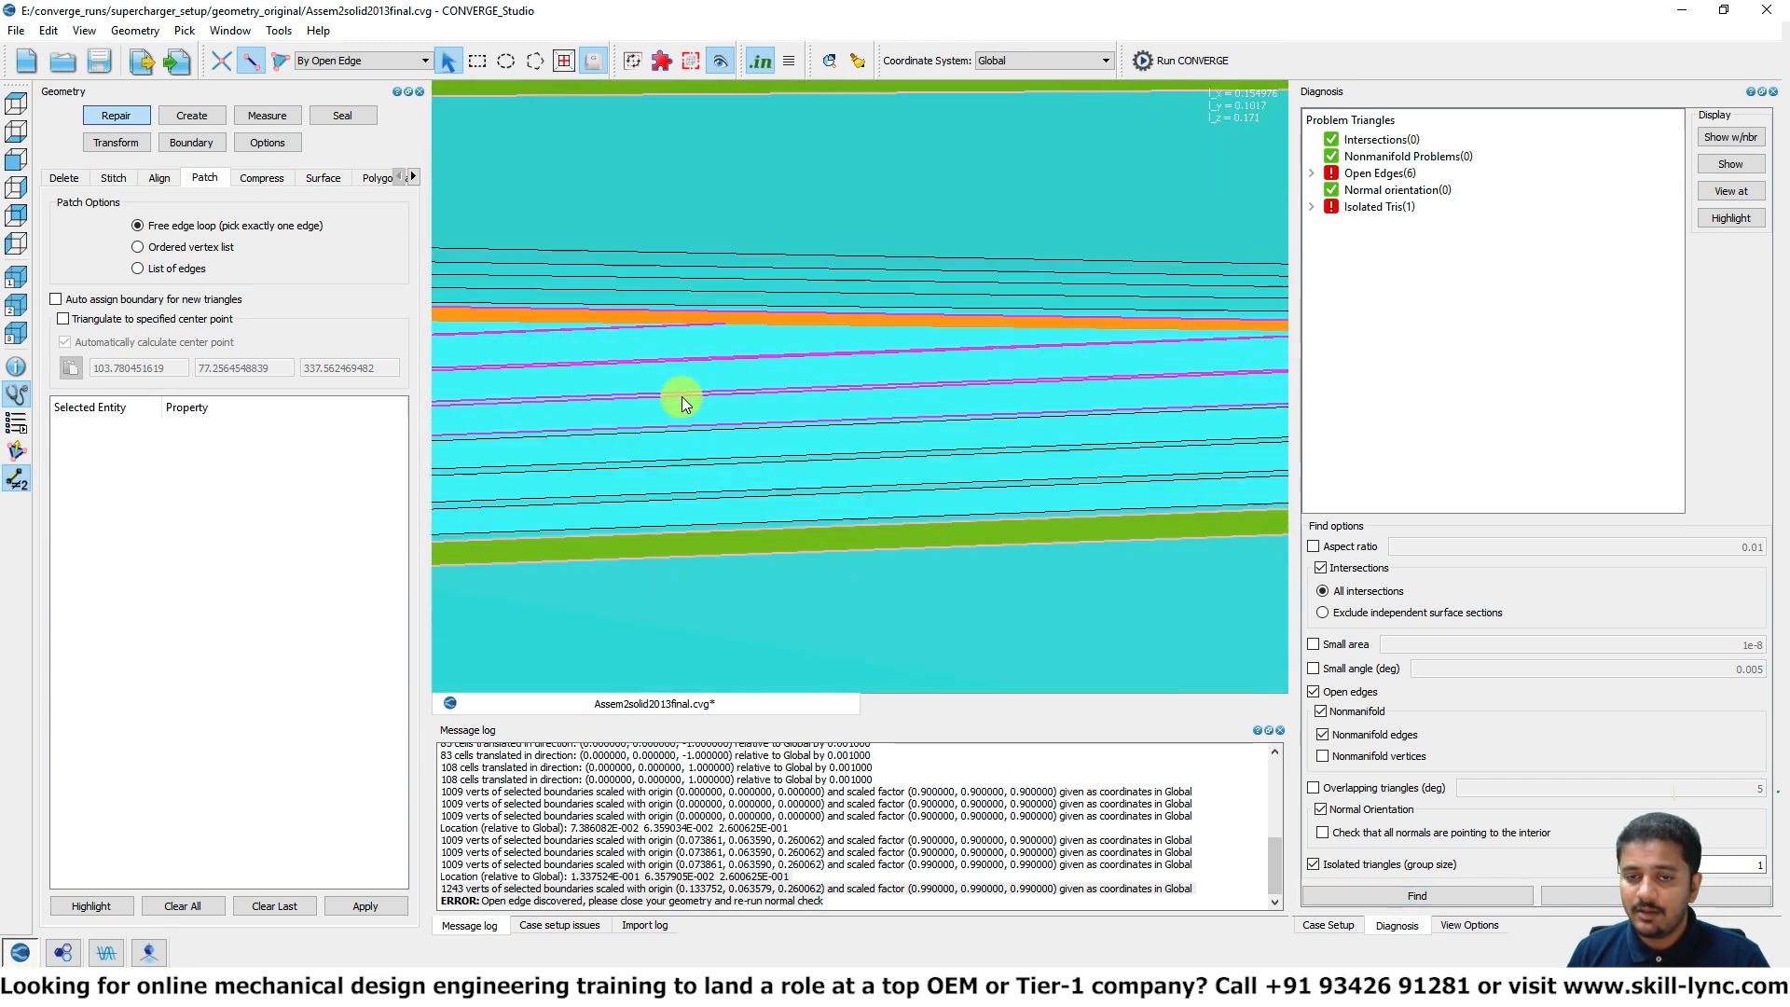
click(714, 323)
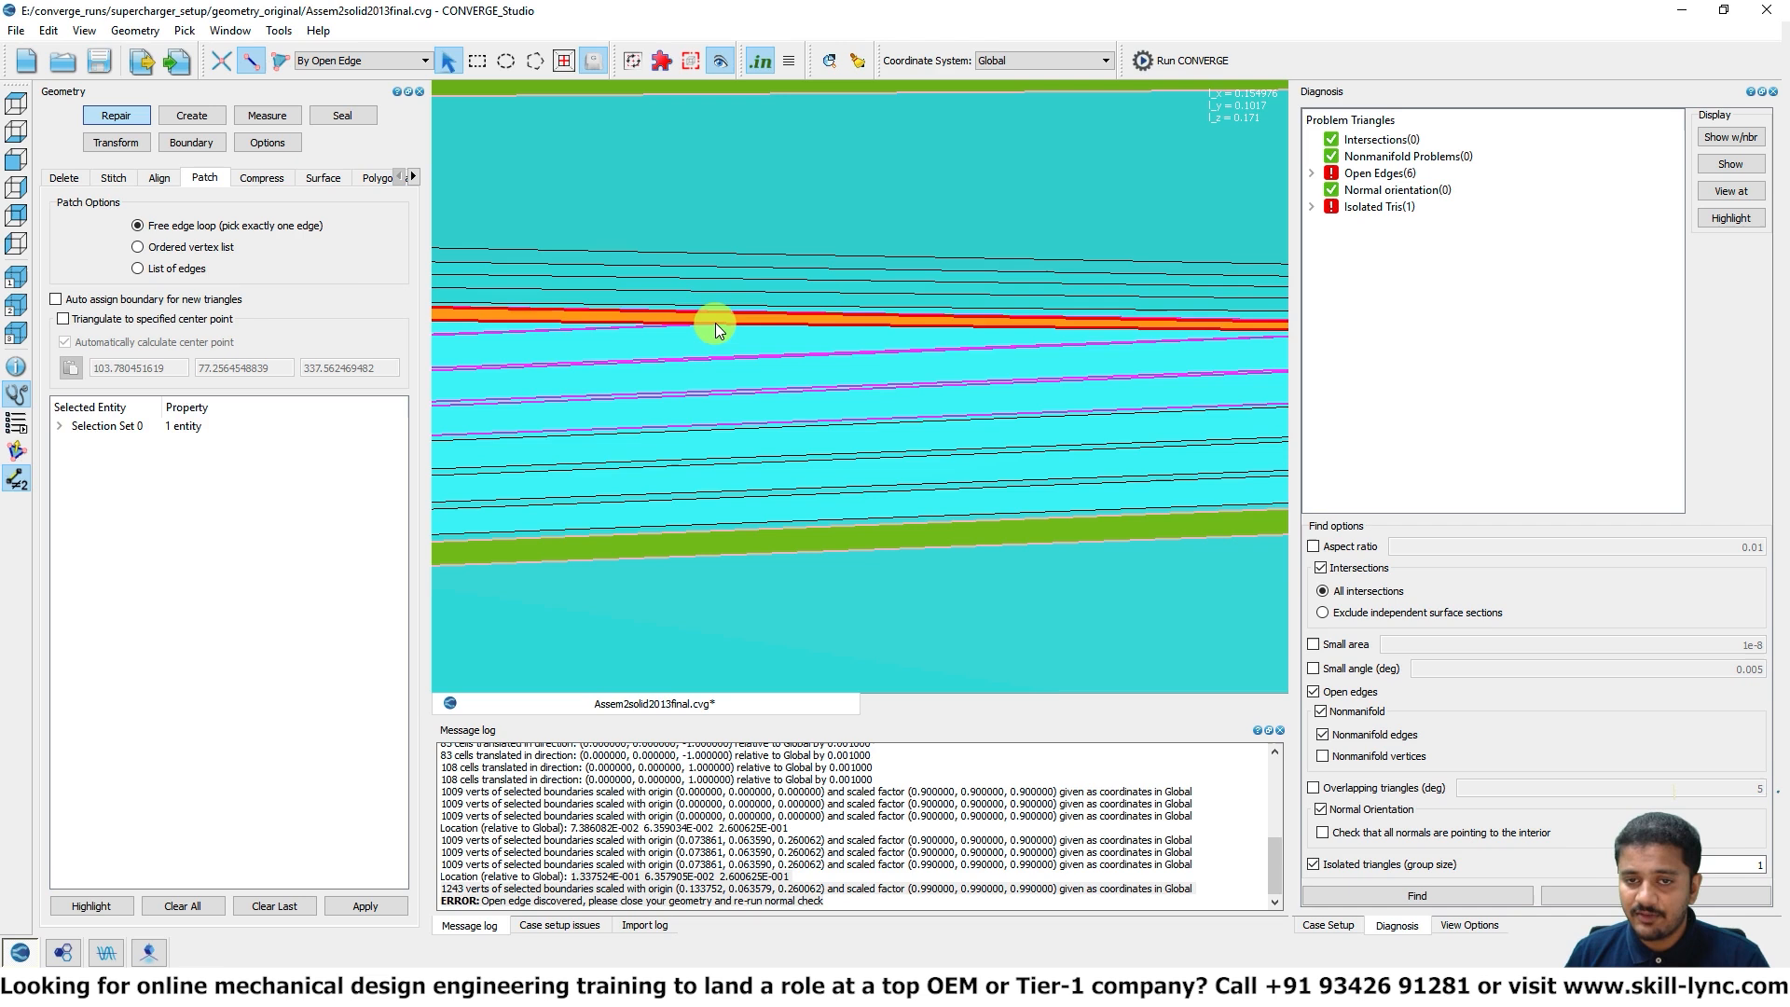
key(a)
click(1368, 895)
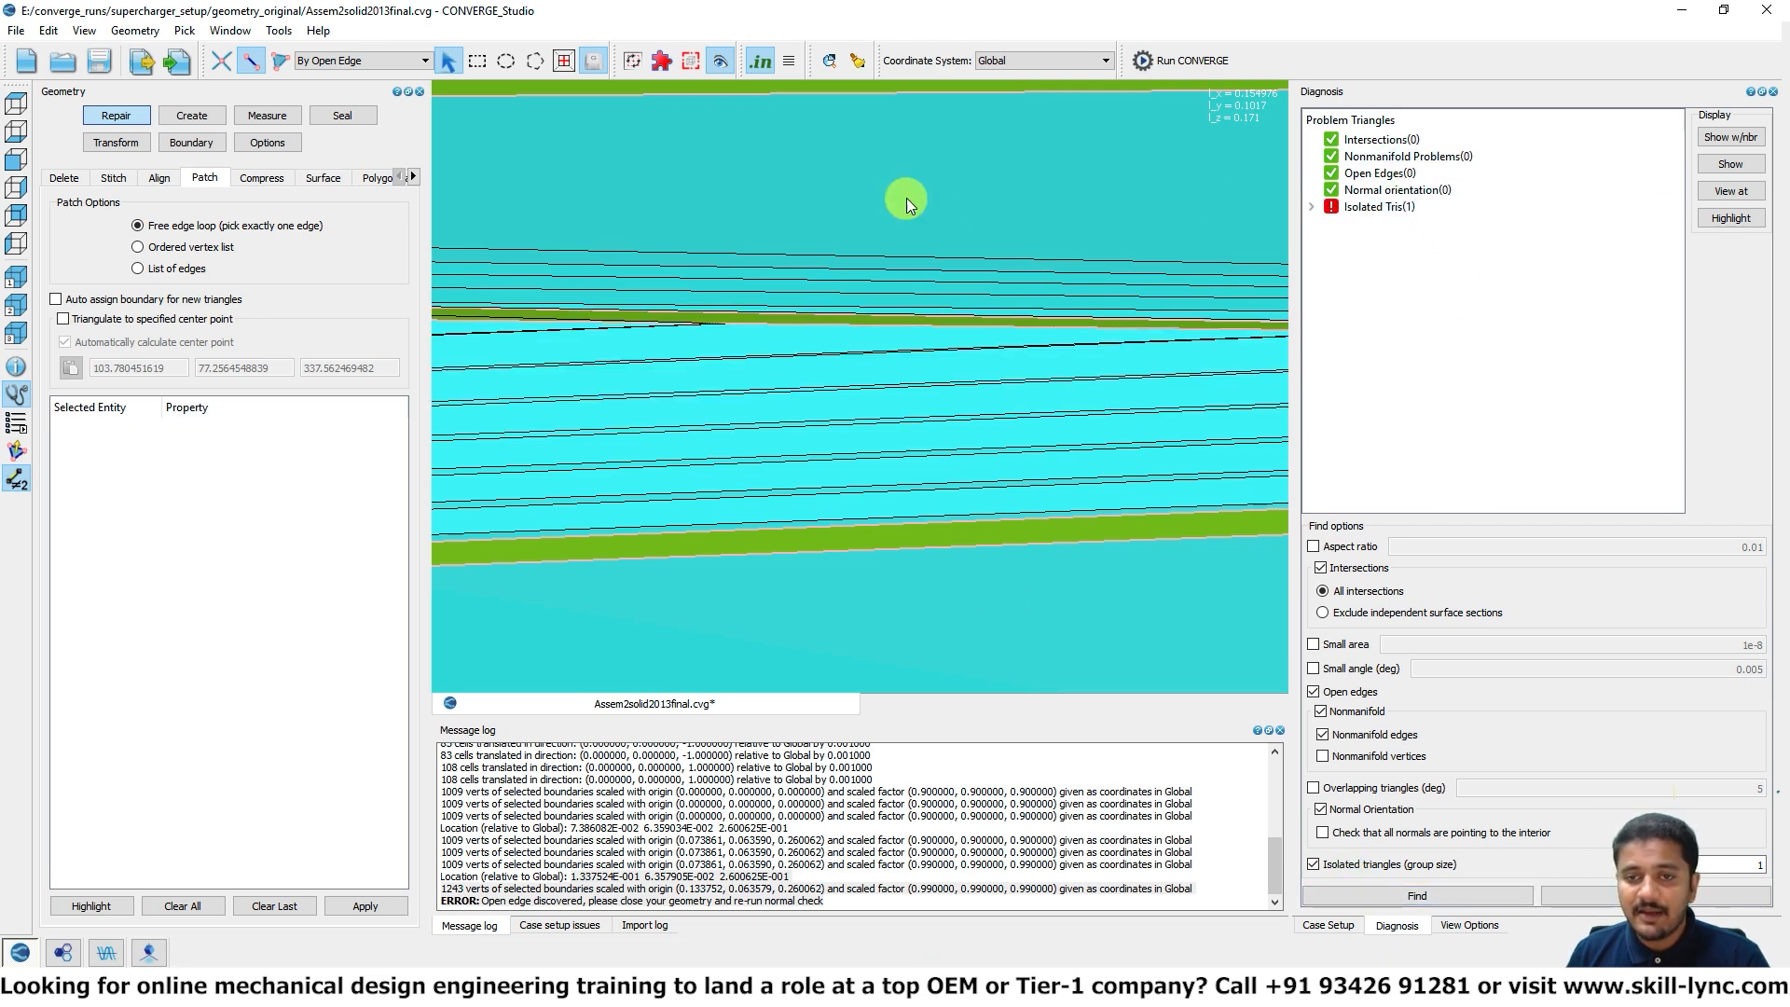
Step: Assign the two thin patch triangles along the port's wall strip to Boundary 5 and rerun the surface diagnosis
click(199, 142)
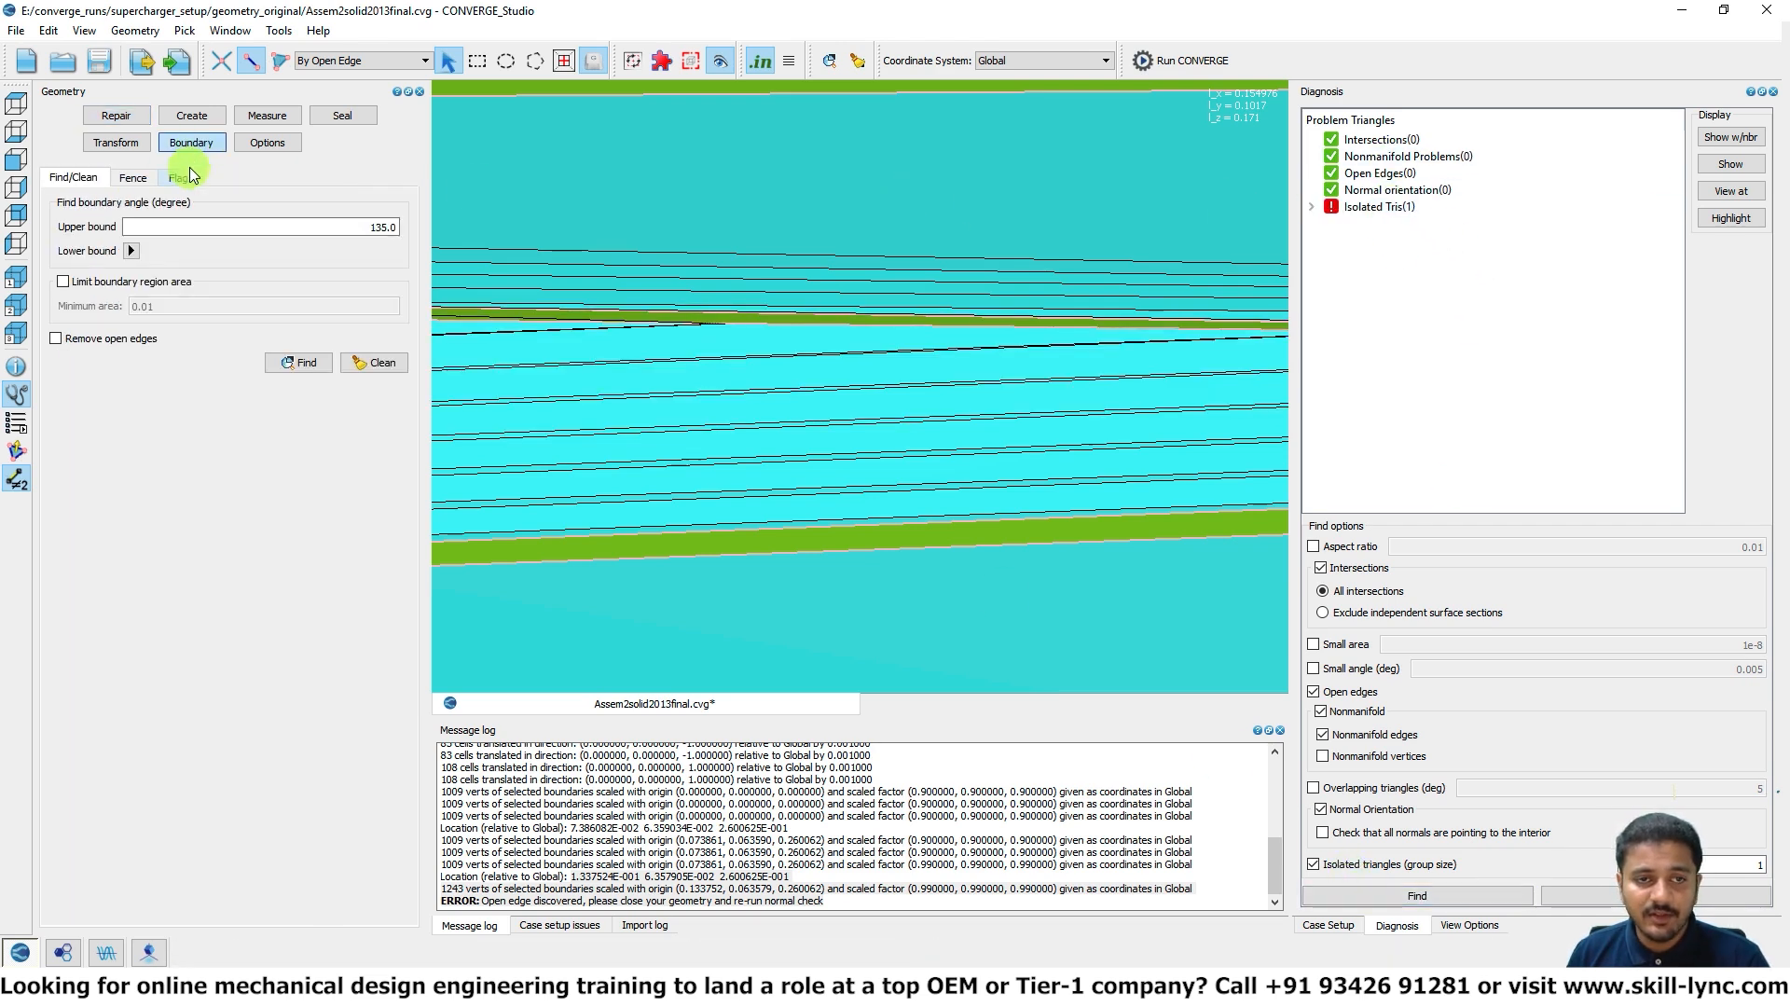
click(186, 177)
click(193, 415)
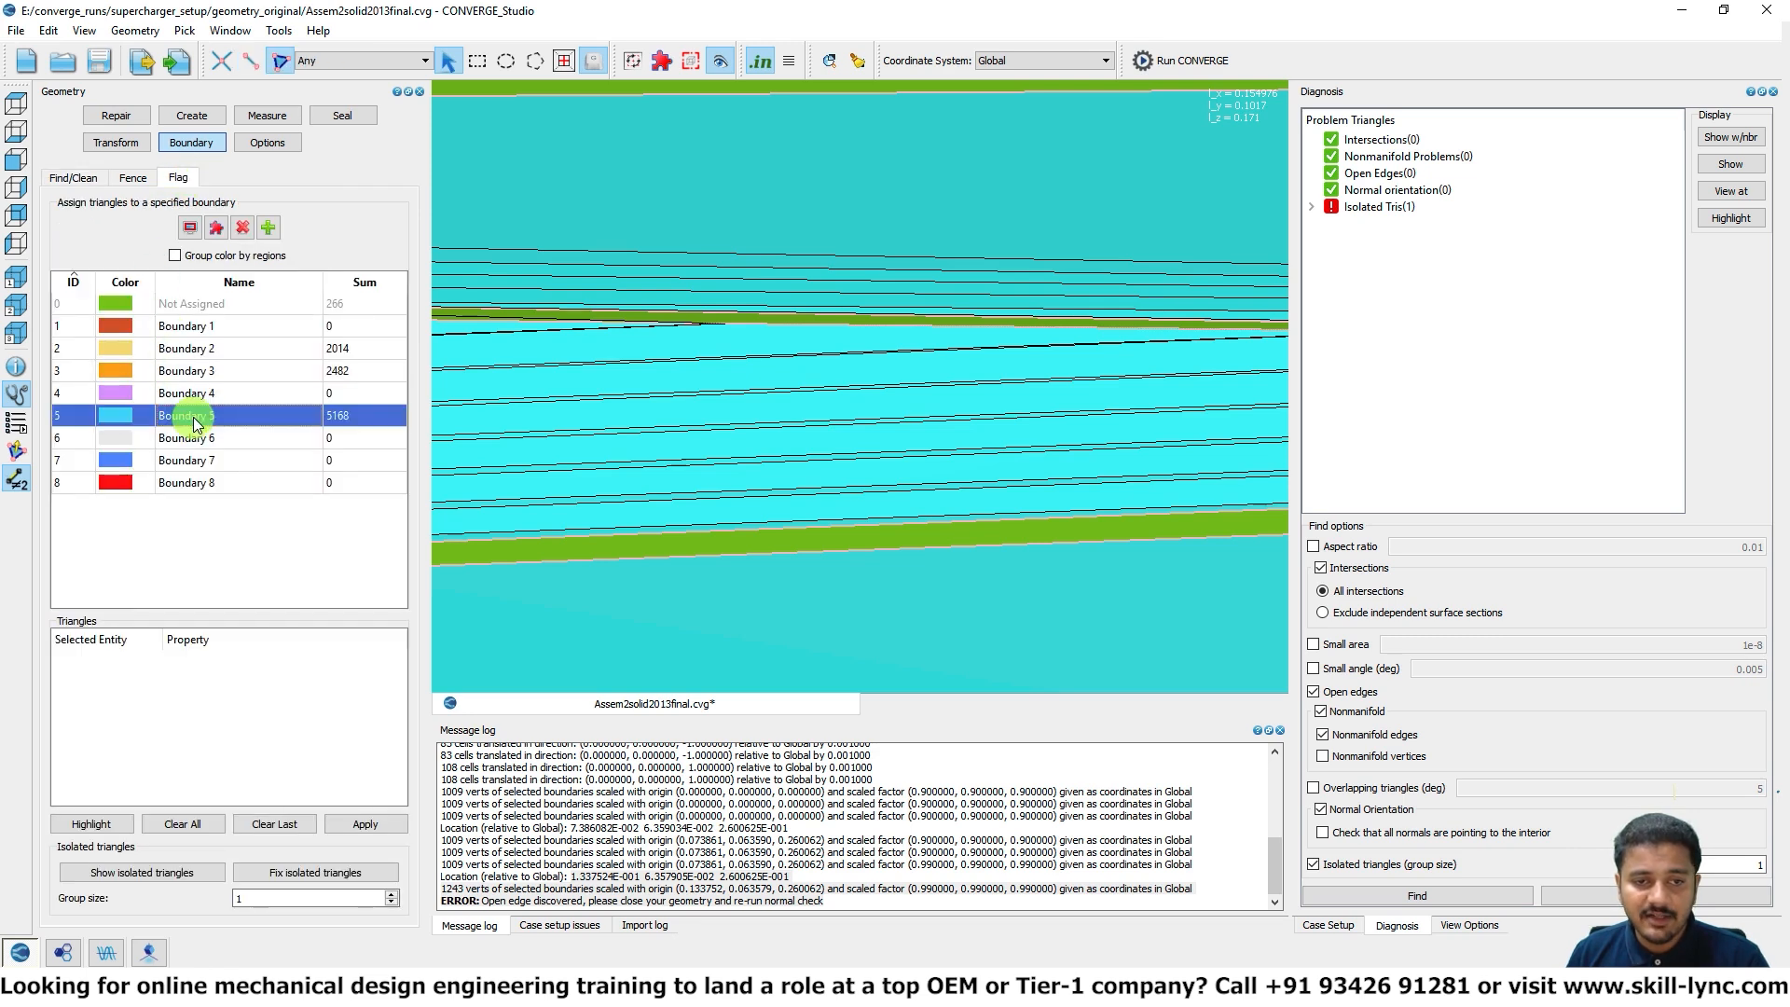
click(578, 536)
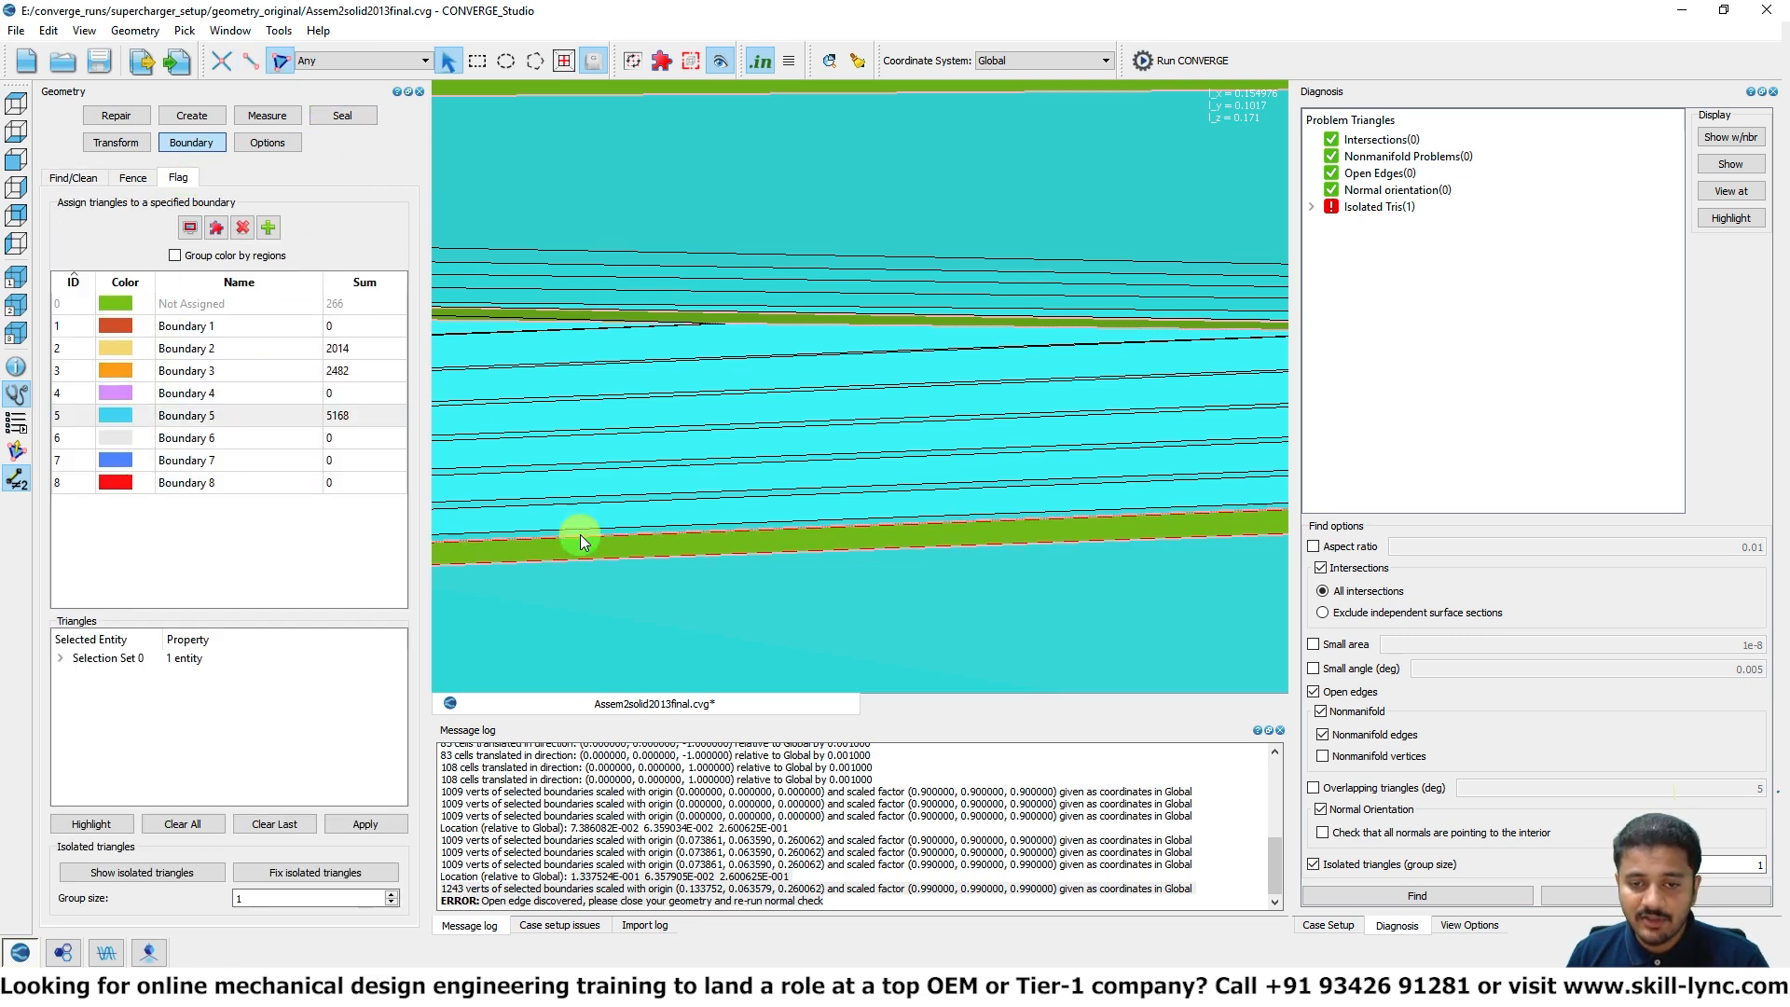
click(597, 322)
scroll(600, 317, down, 3)
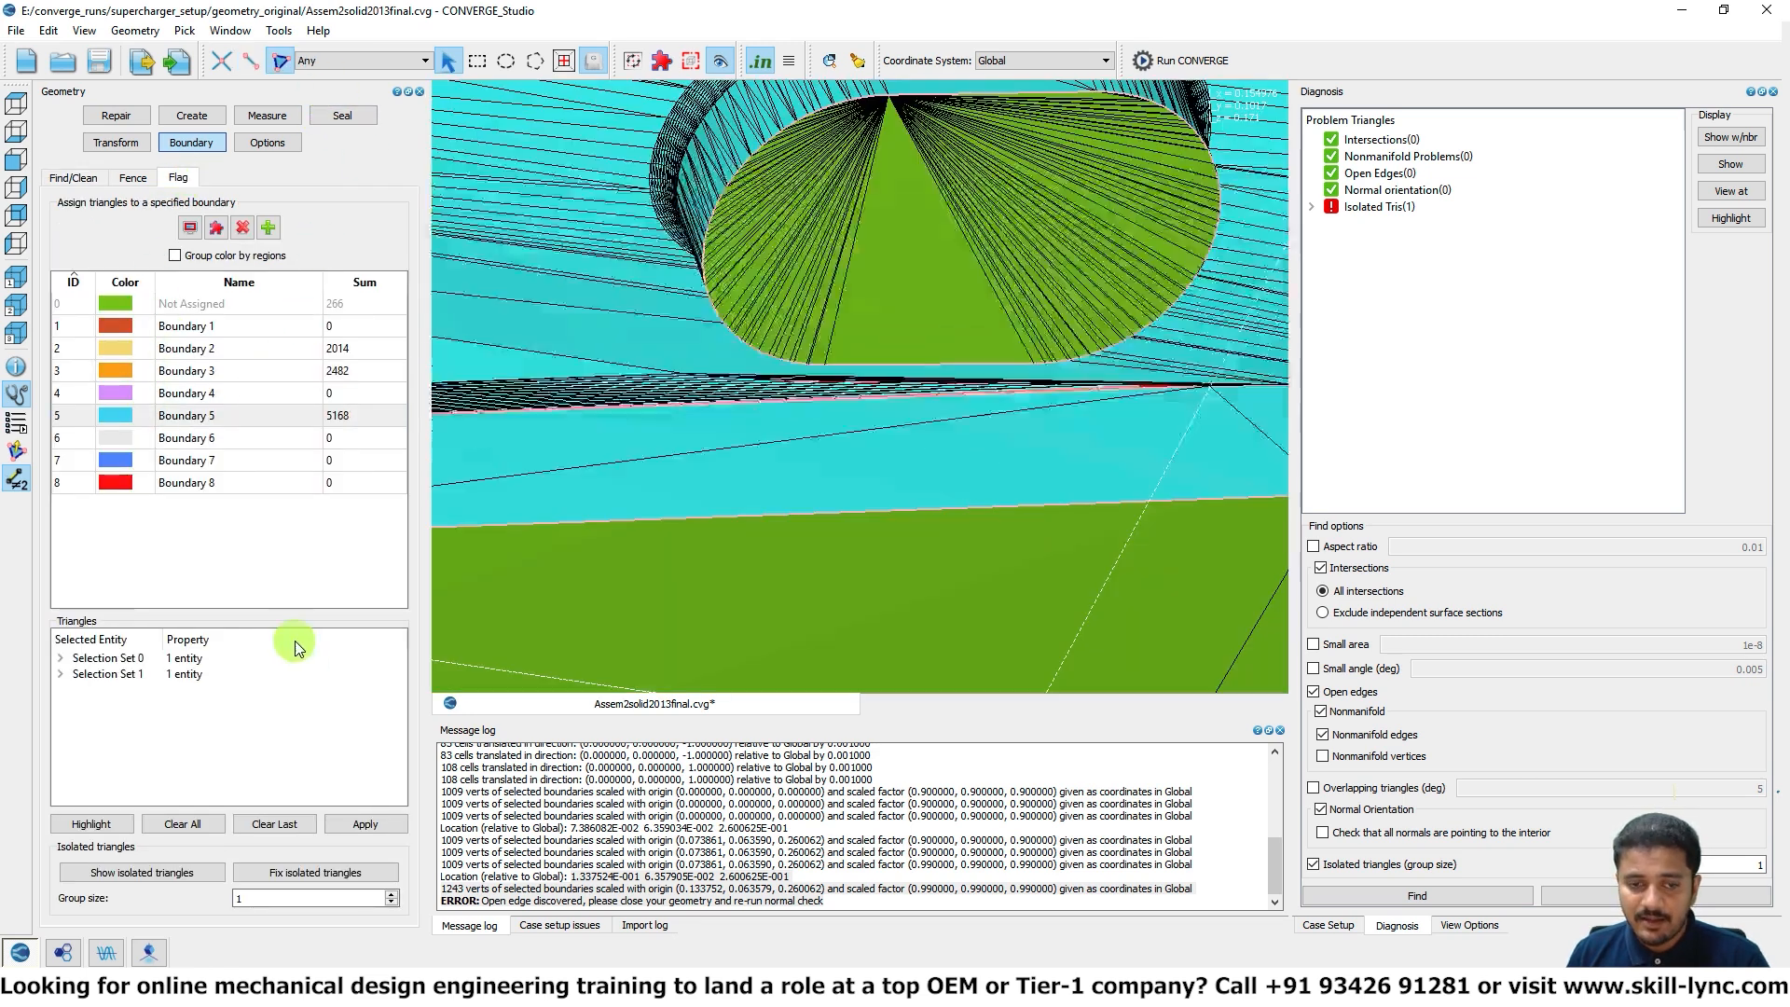
click(363, 825)
click(1378, 897)
Step: Display only the diagnosed isolated triangle, assign it to Boundary 5 and restore the full geometry display
click(1365, 209)
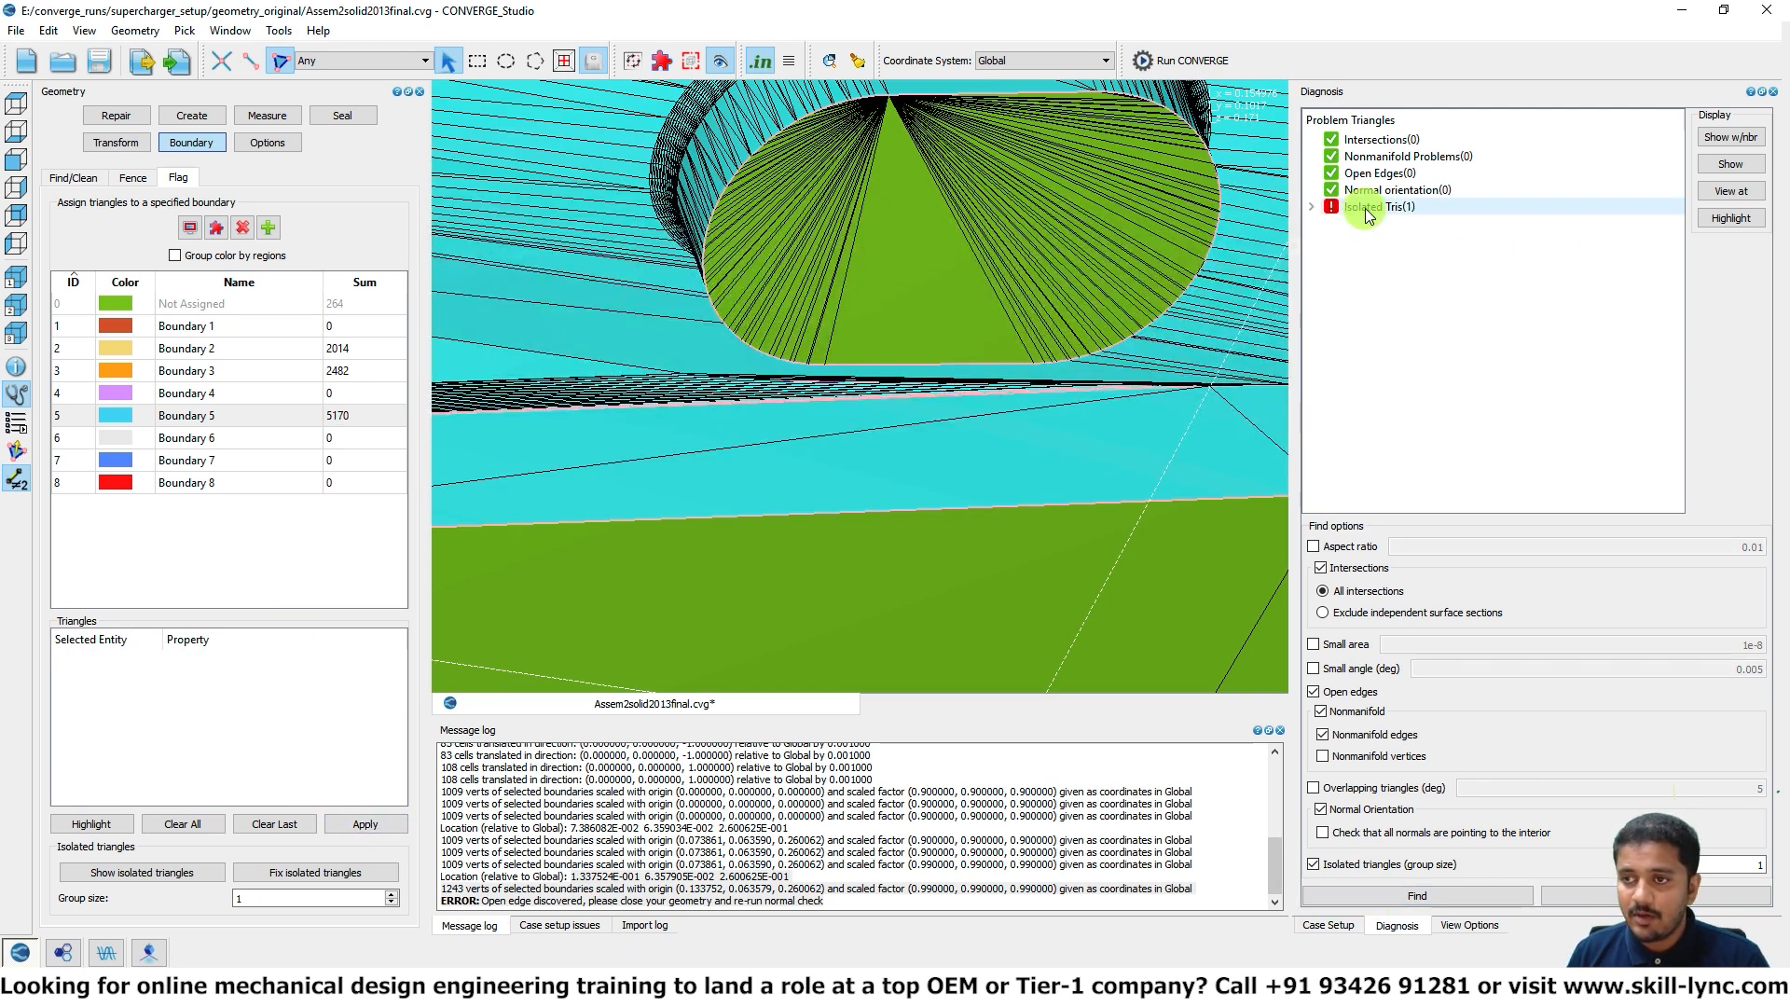
click(1313, 207)
click(1380, 223)
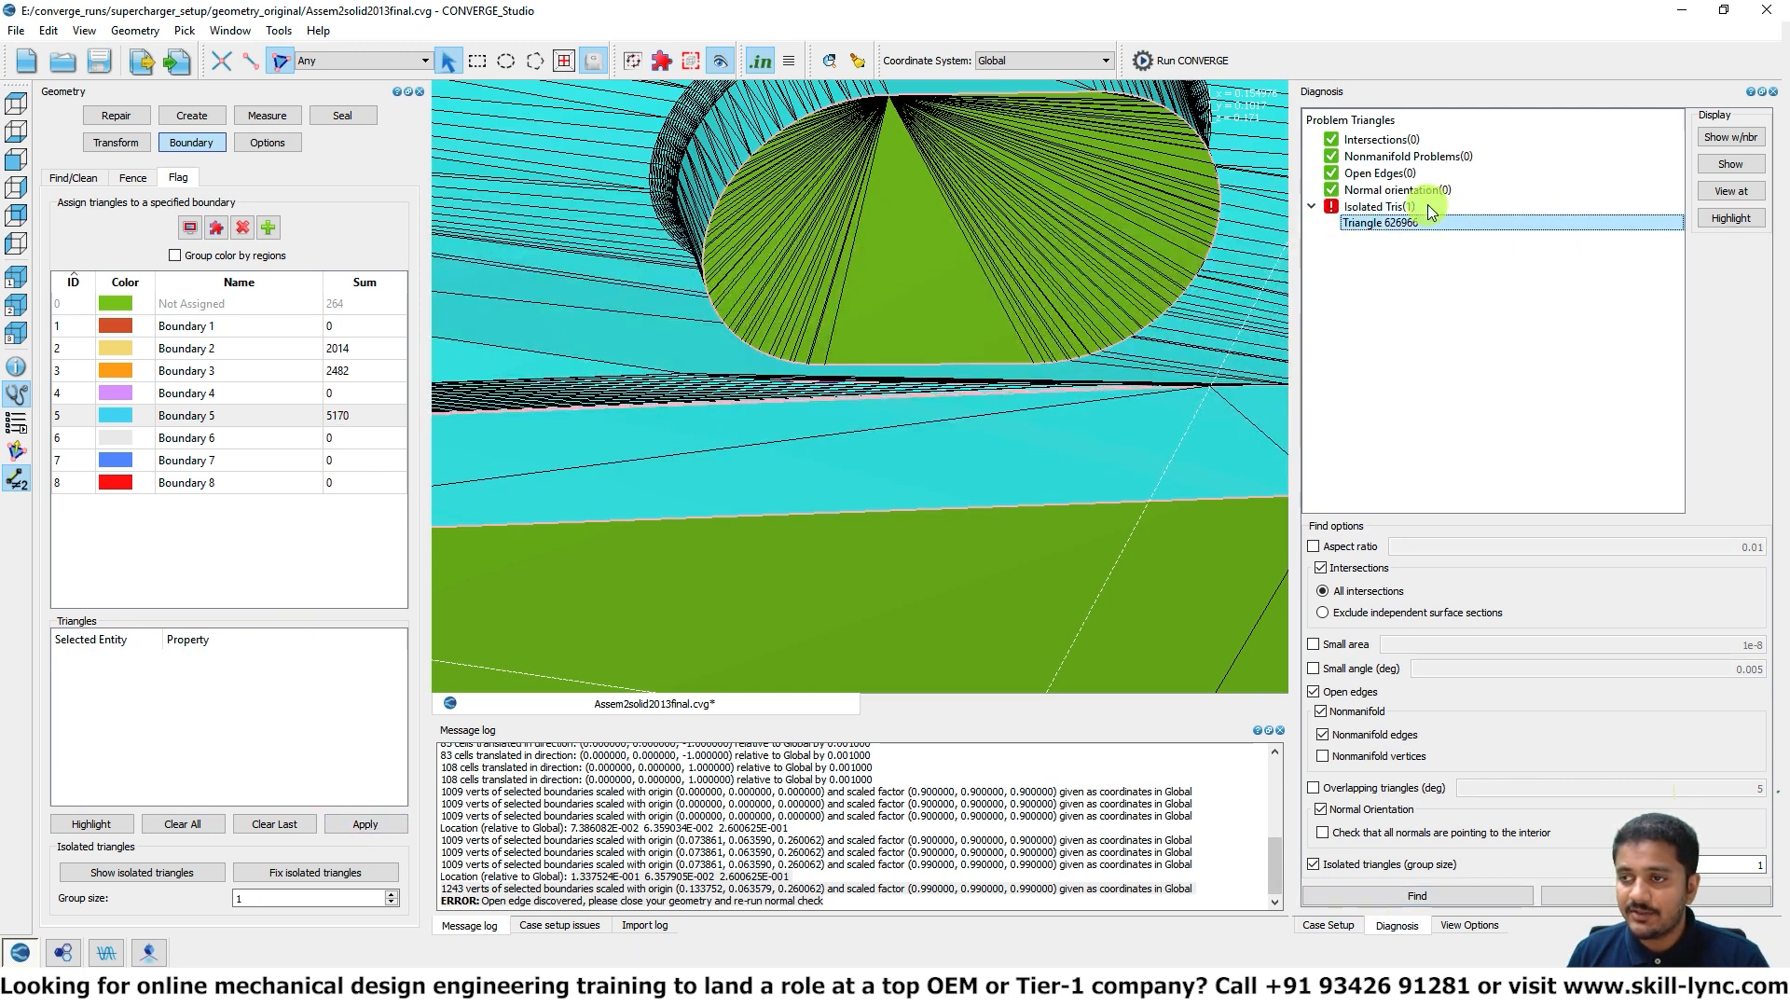
click(1731, 164)
scroll(880, 358, up, 6)
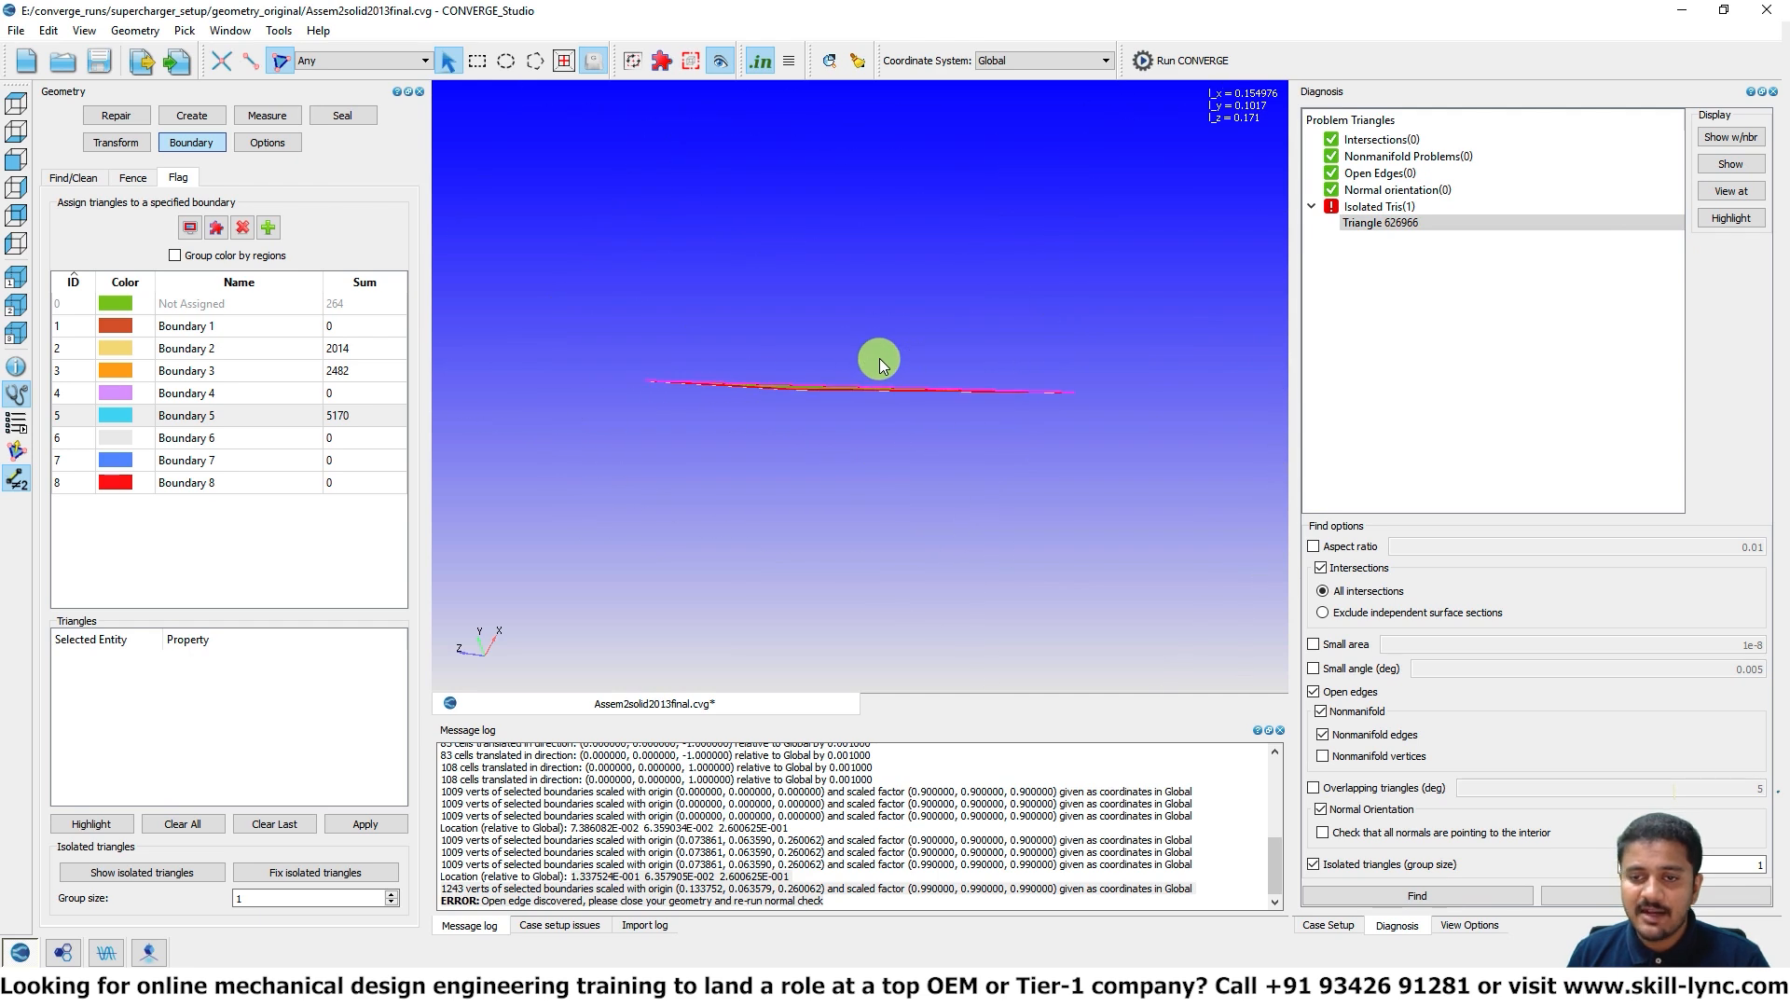
scroll(847, 400, up, 4)
click(787, 388)
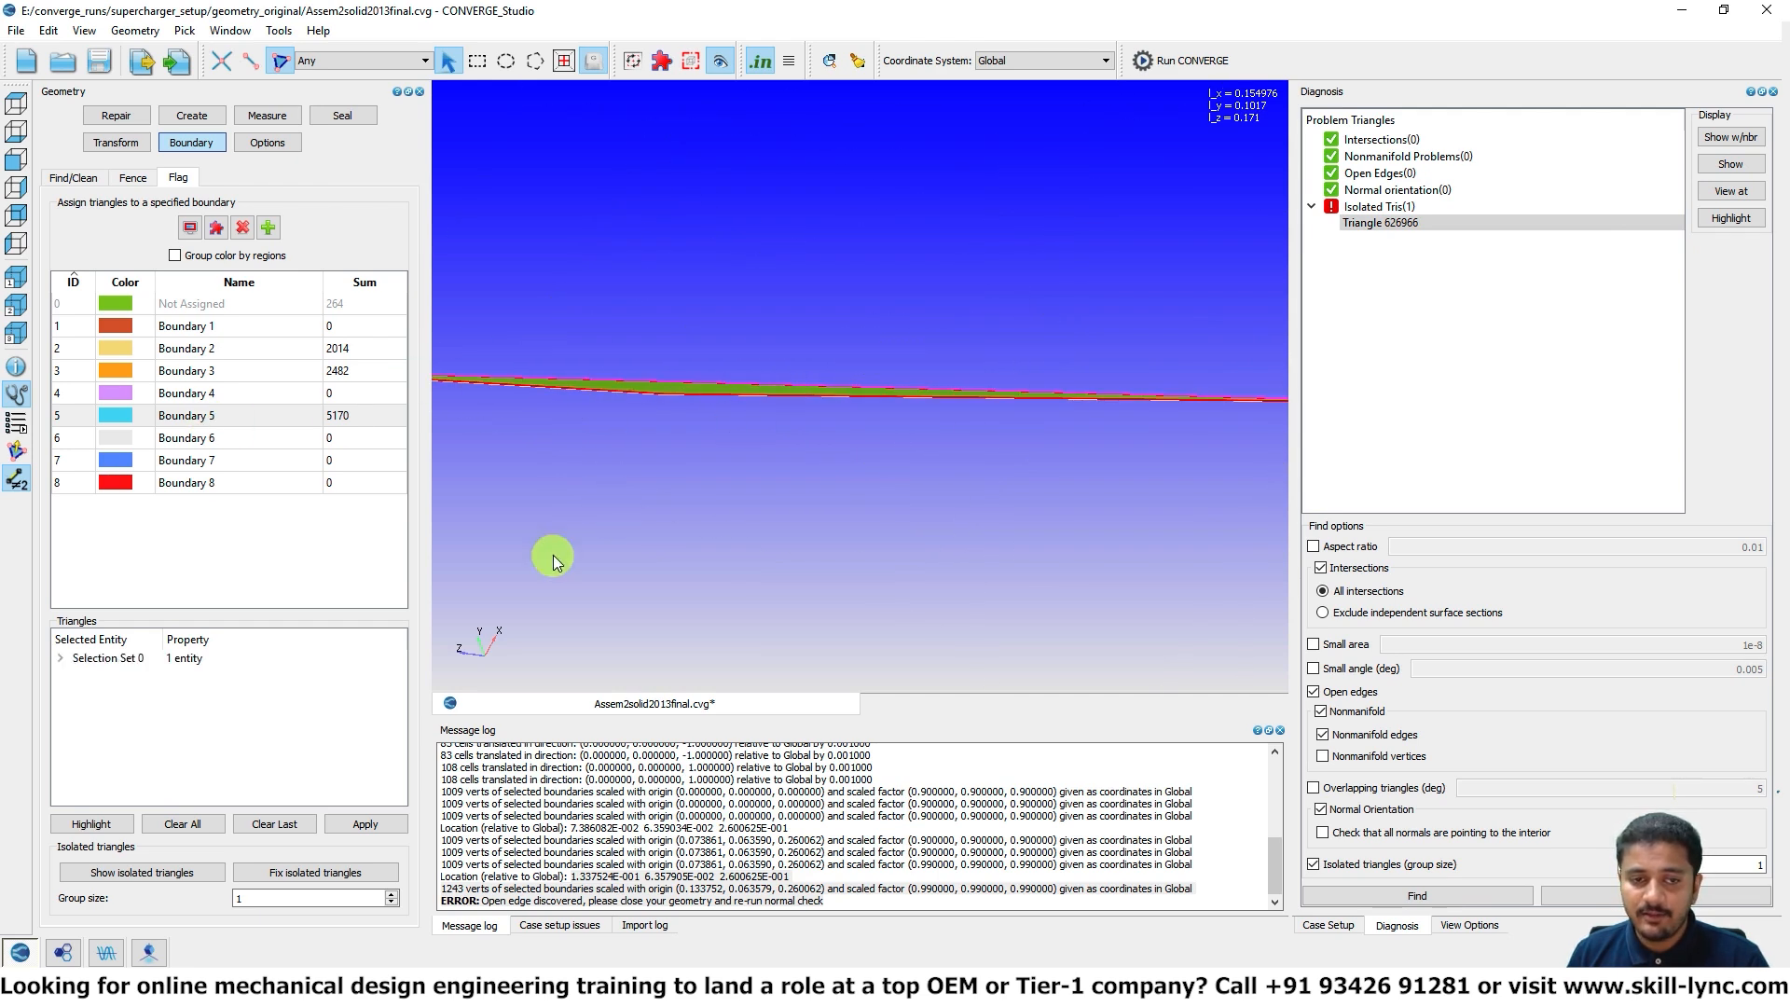
click(382, 828)
right_click(826, 588)
click(877, 601)
scroll(921, 487, down, 10)
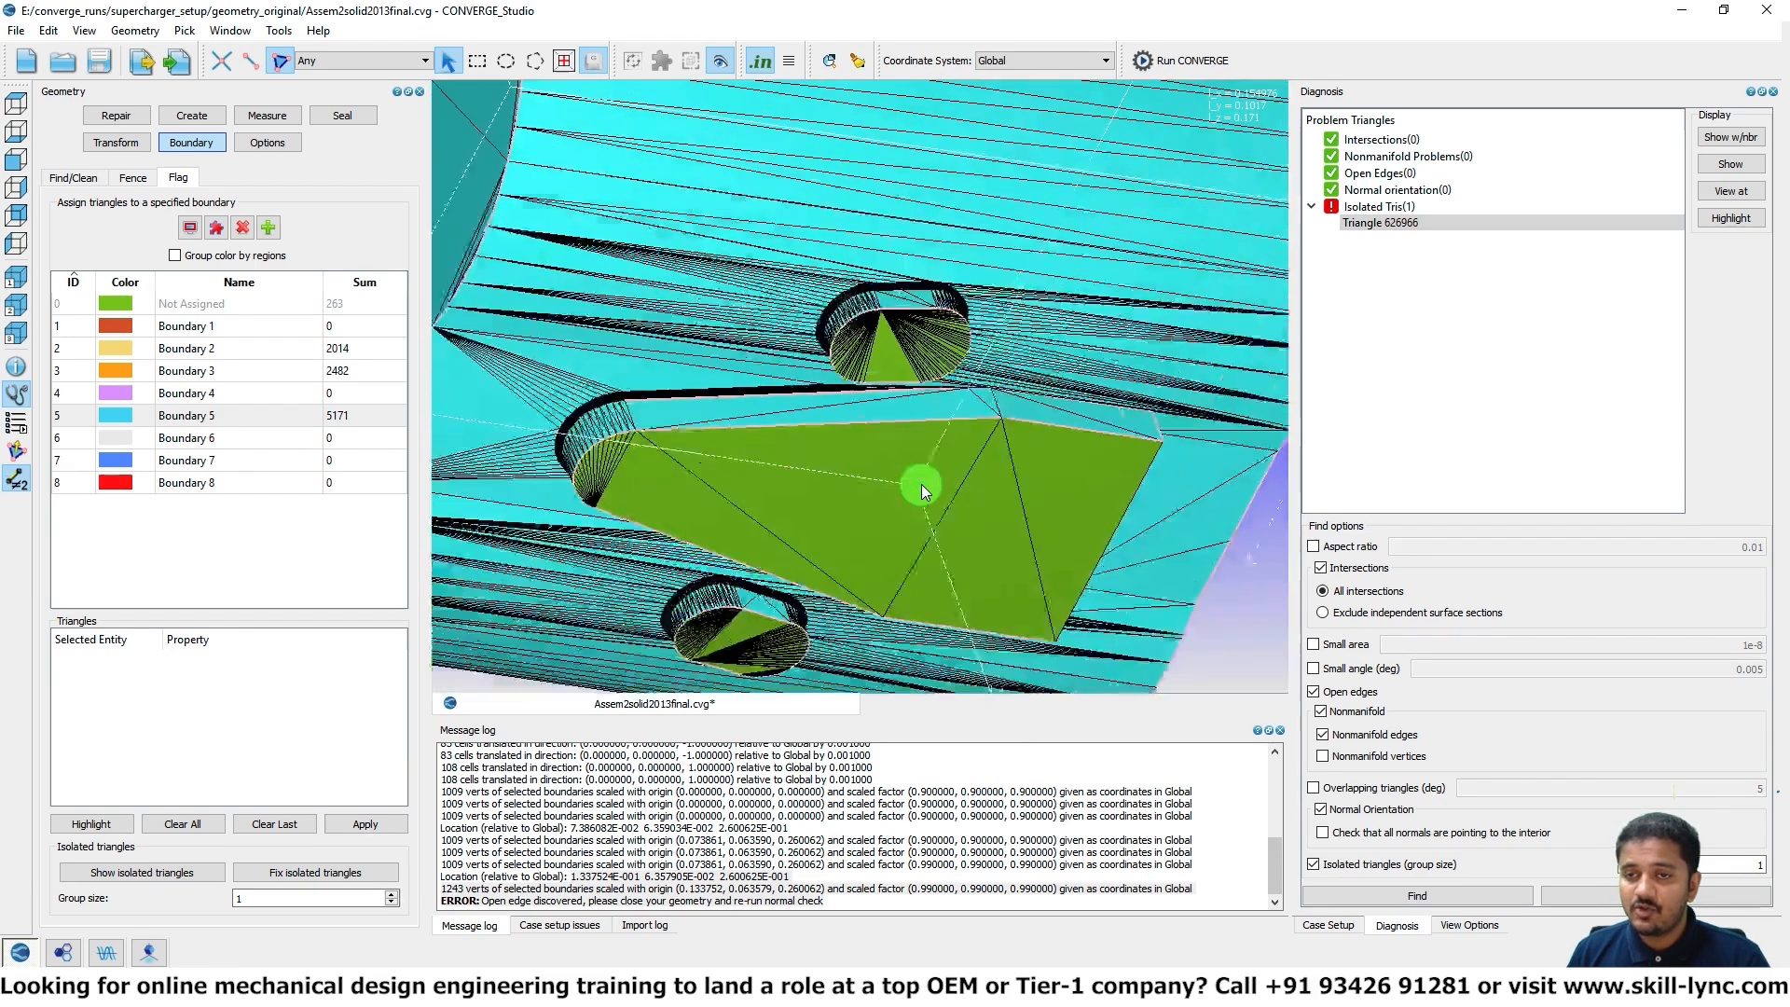
drag(746, 424, 772, 371)
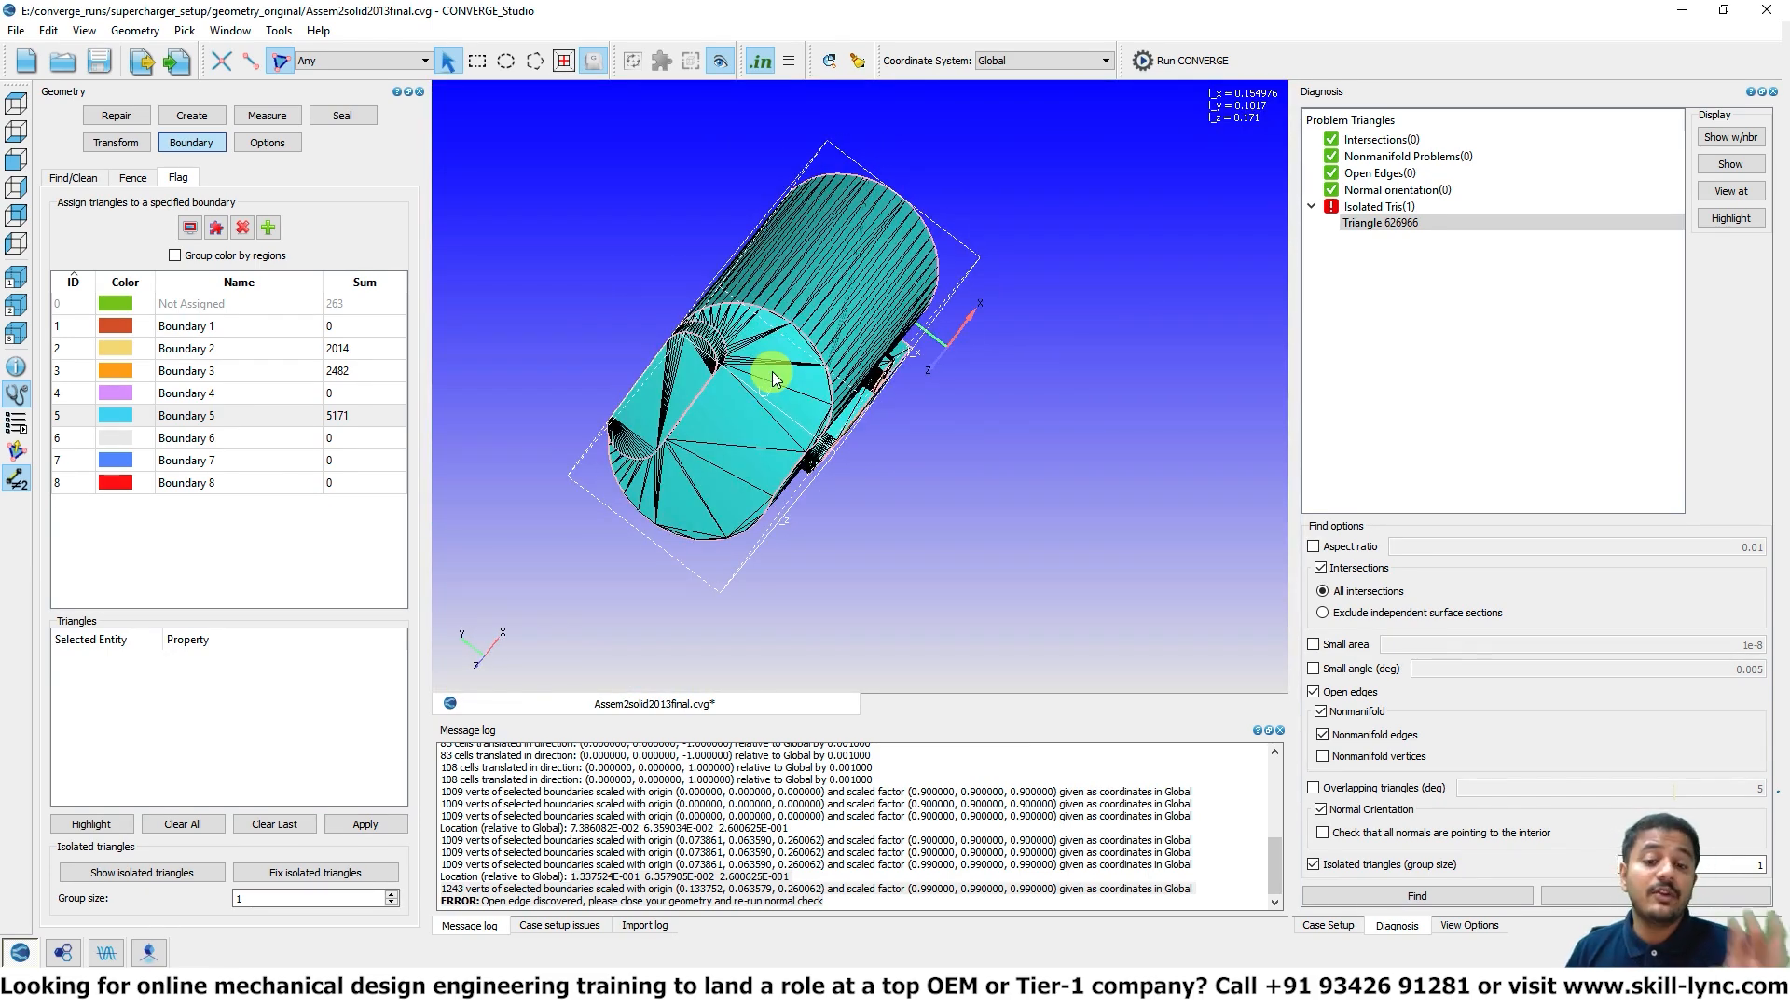
drag(772, 371, 809, 252)
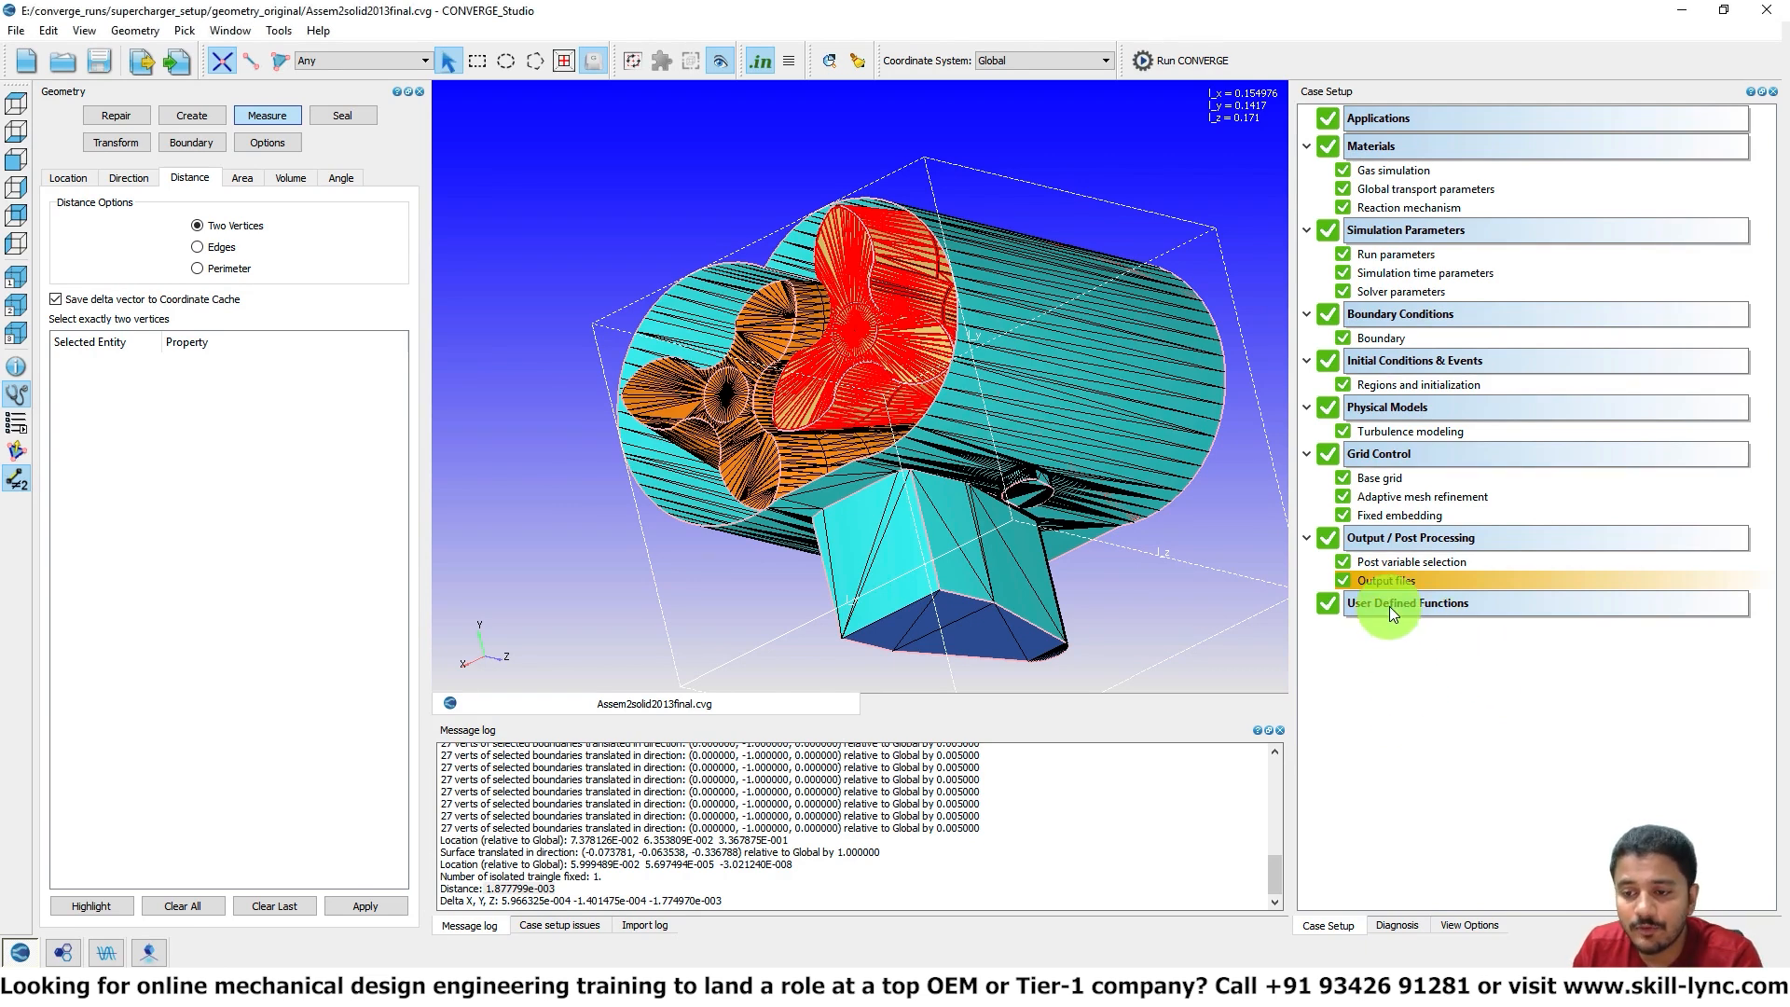
Step: Enable WALL boundary-averaged output in the case's output file settings
double_click(1387, 581)
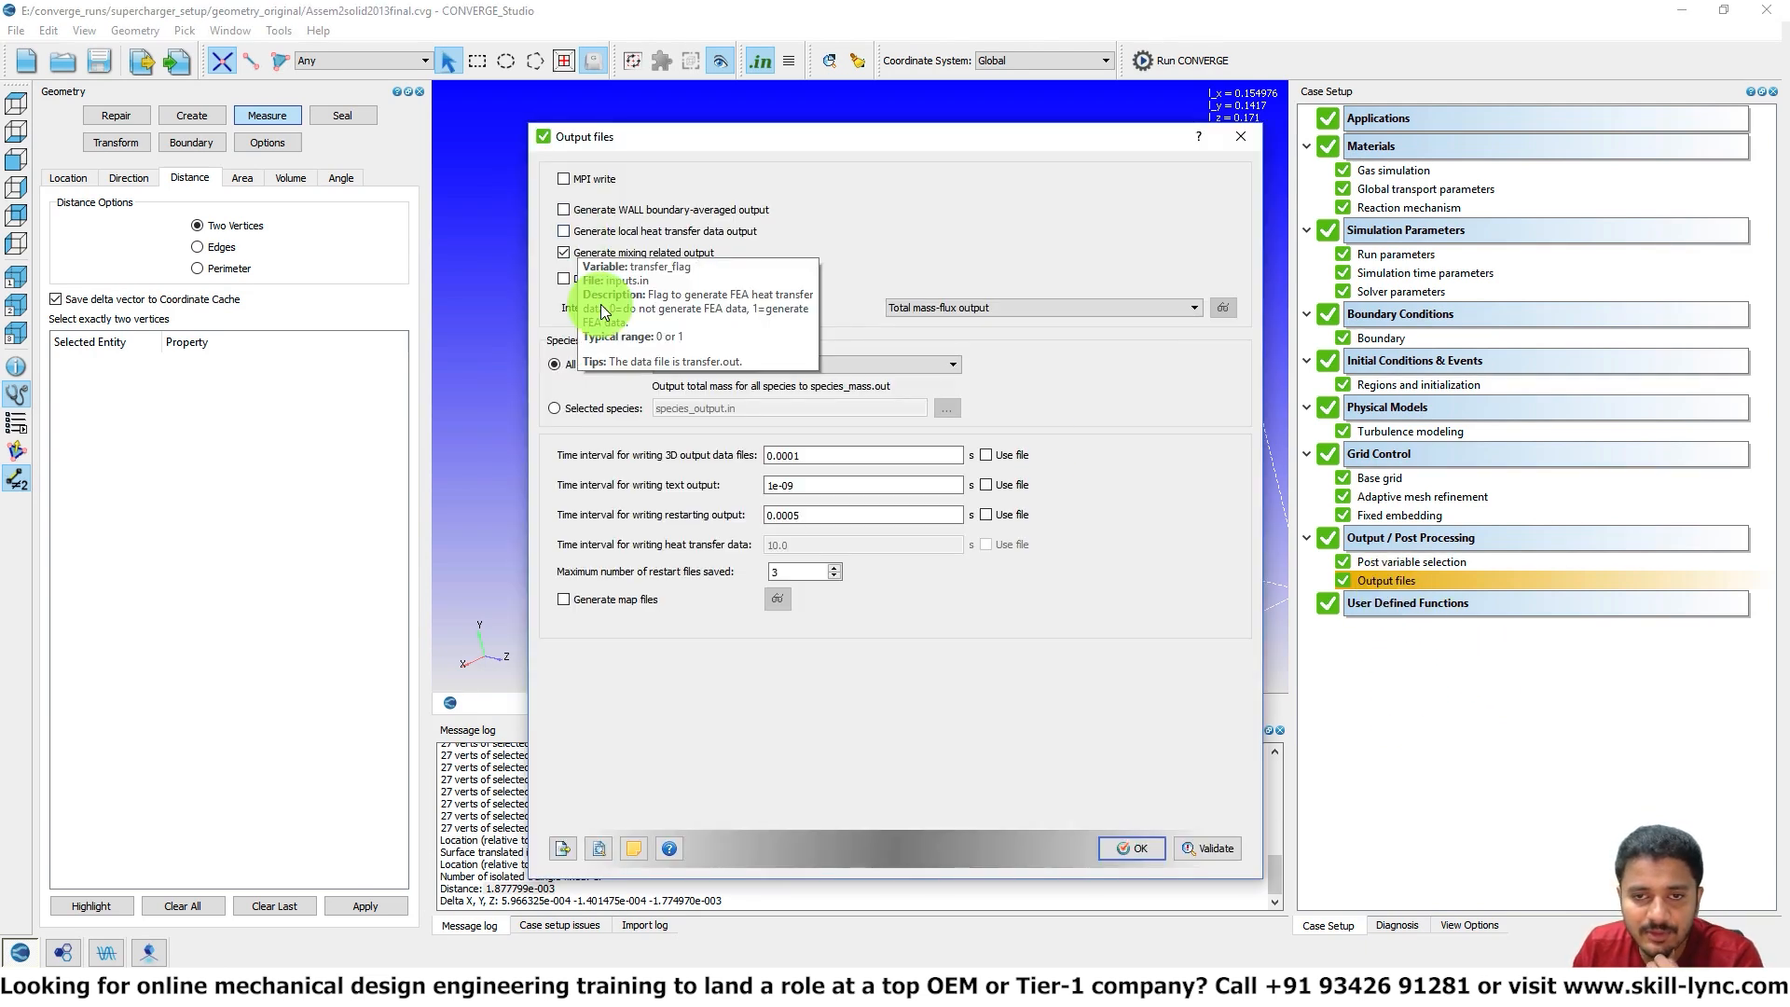
click(606, 211)
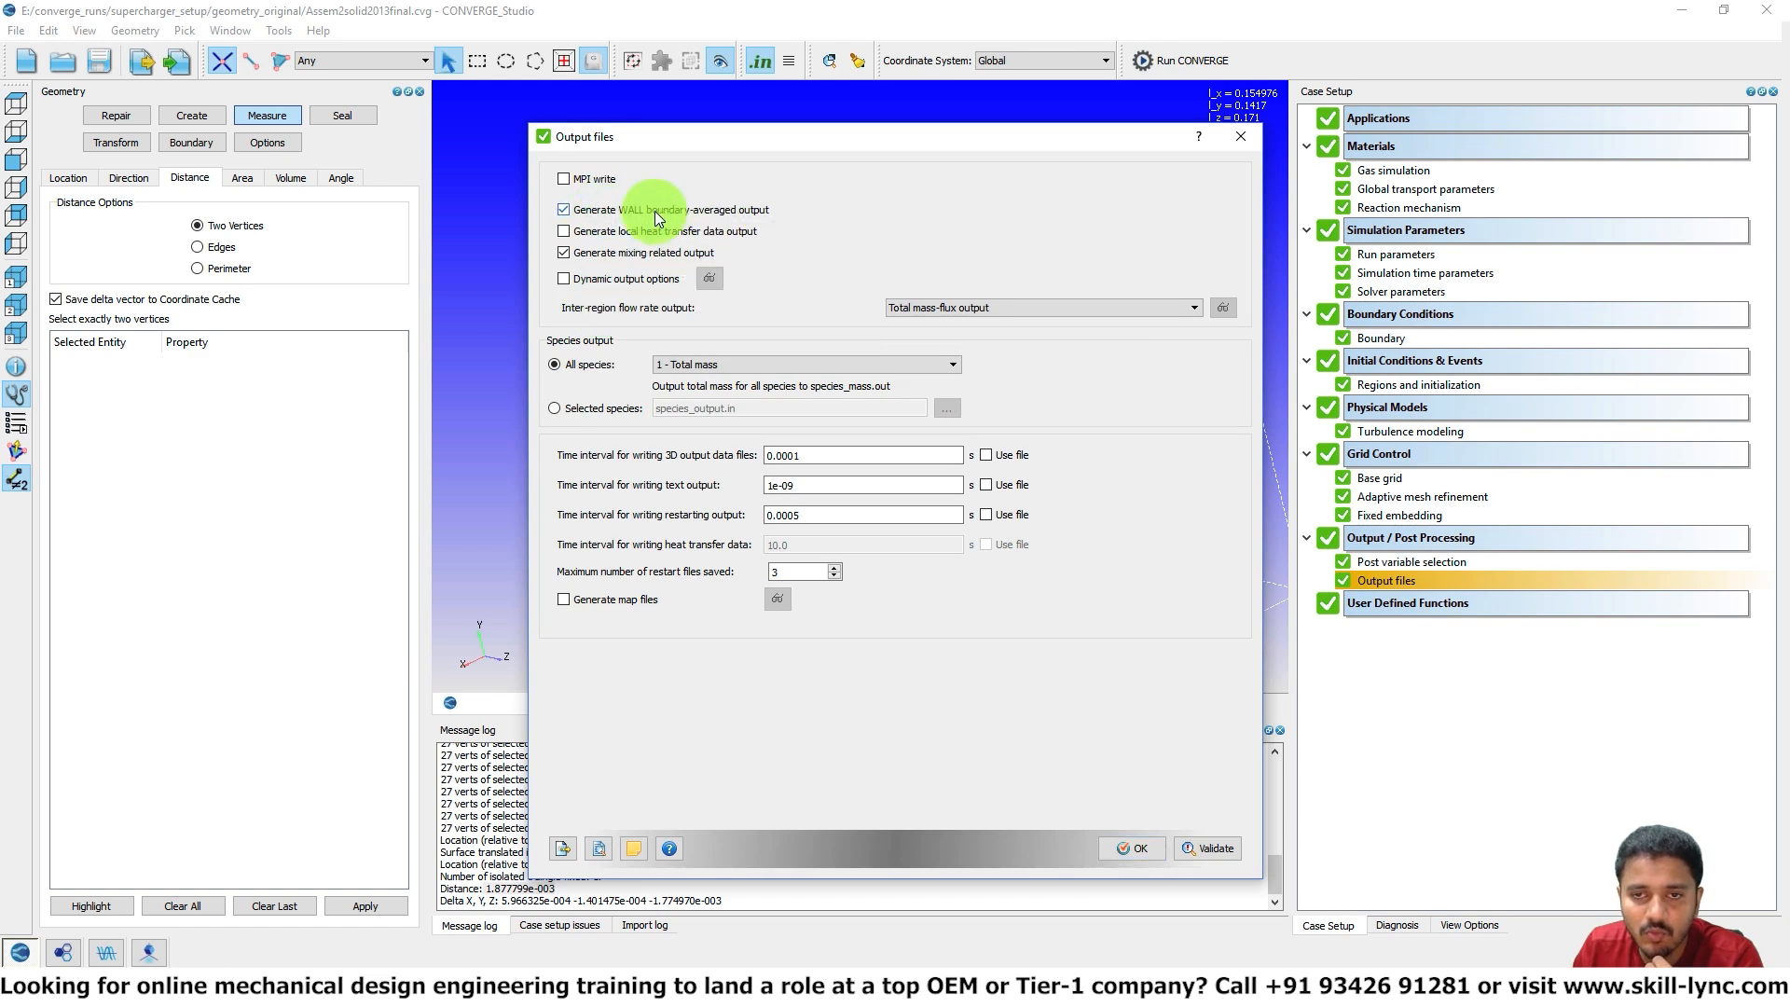
click(1136, 850)
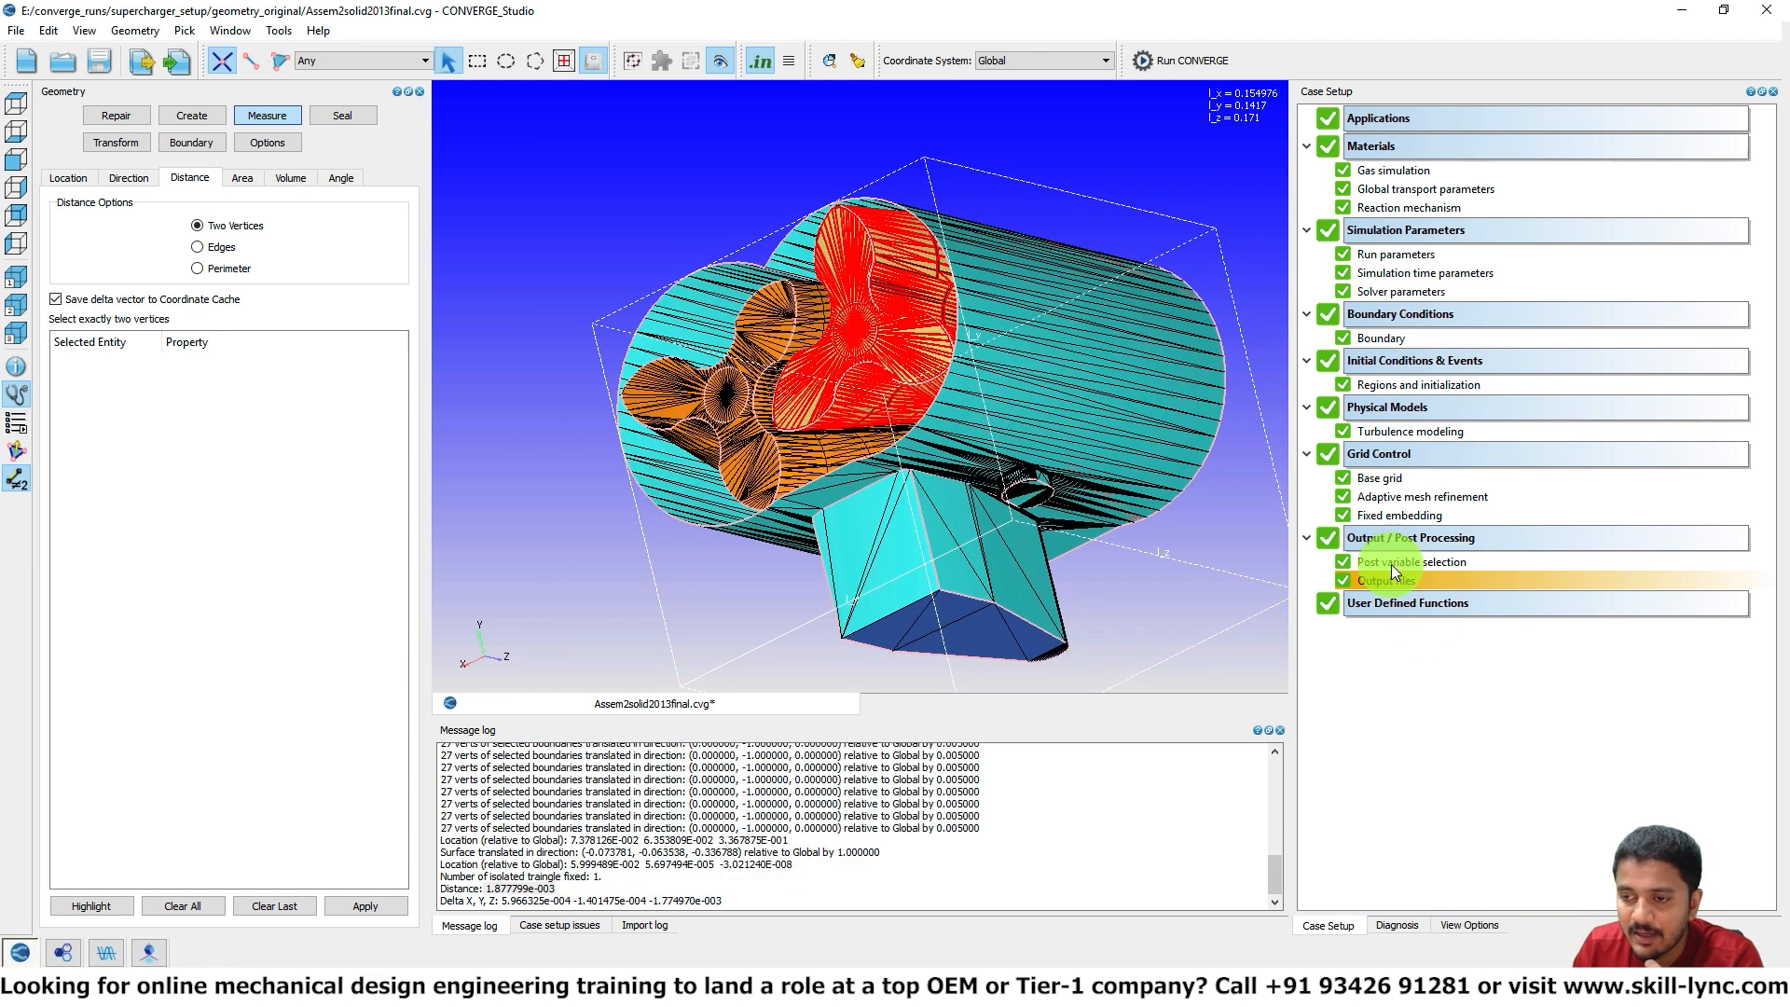
Step: Exclude Volume from the post-processing cell variables and include y+ among the turbulence variables
click(1391, 563)
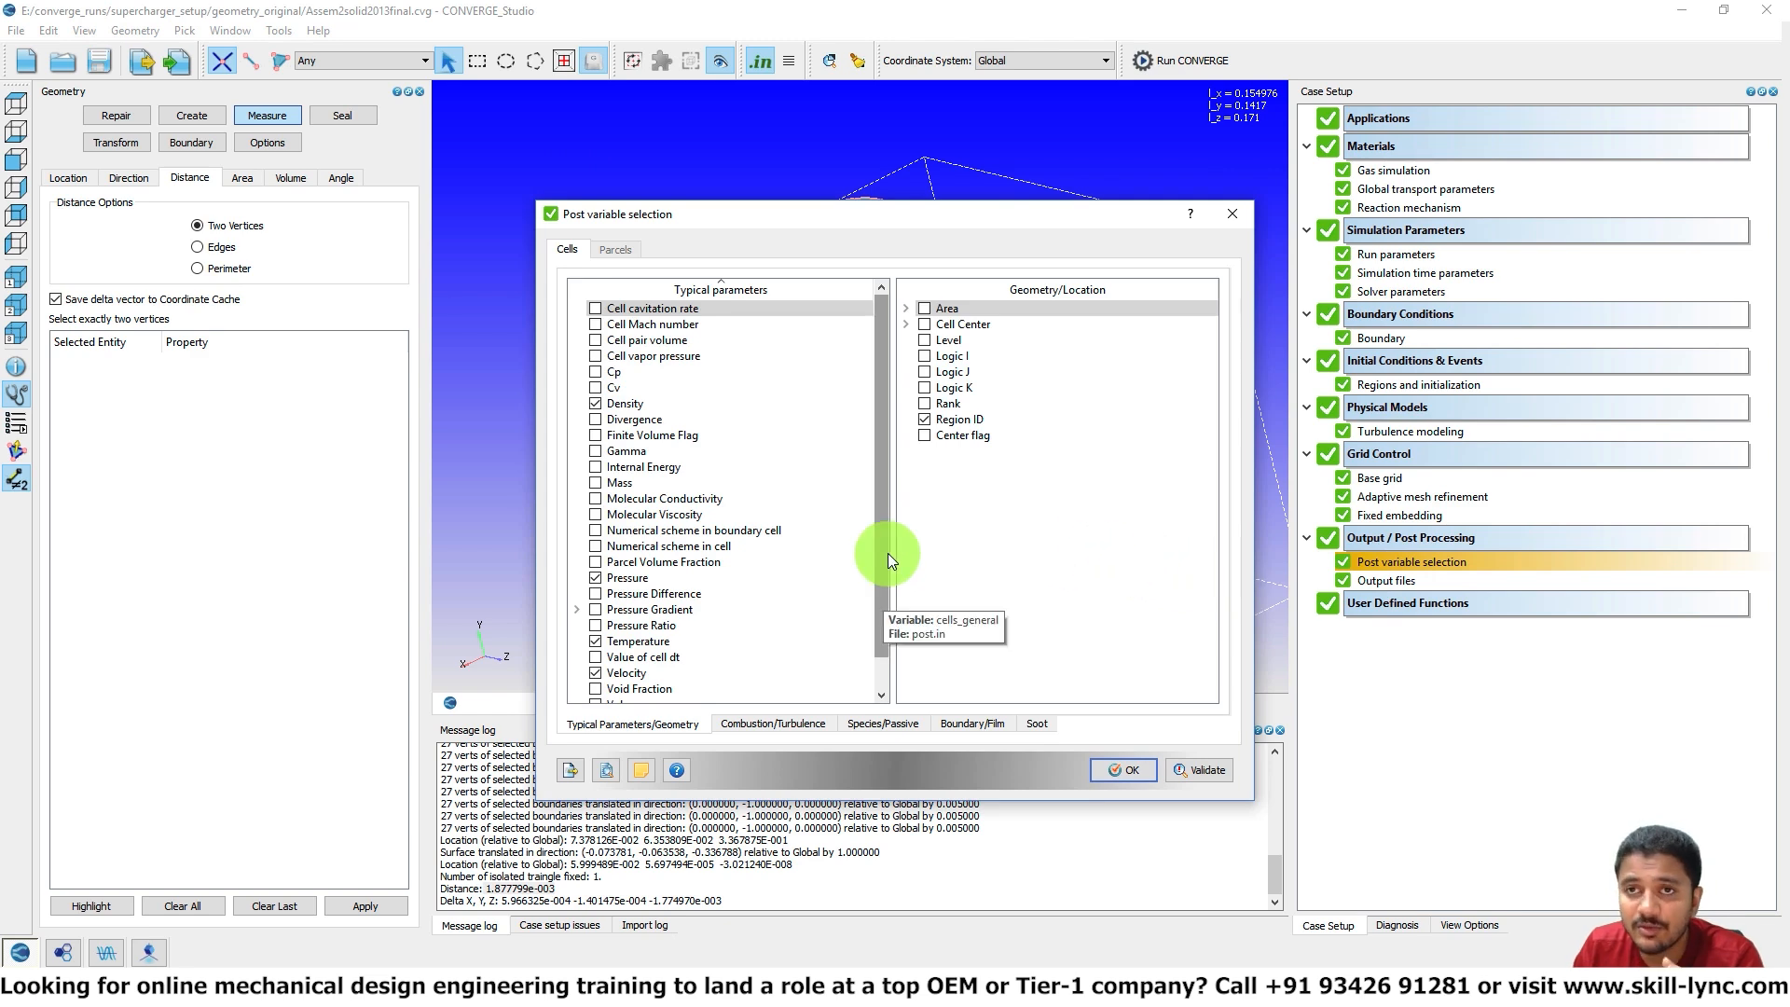
scroll(888, 552, down, 1)
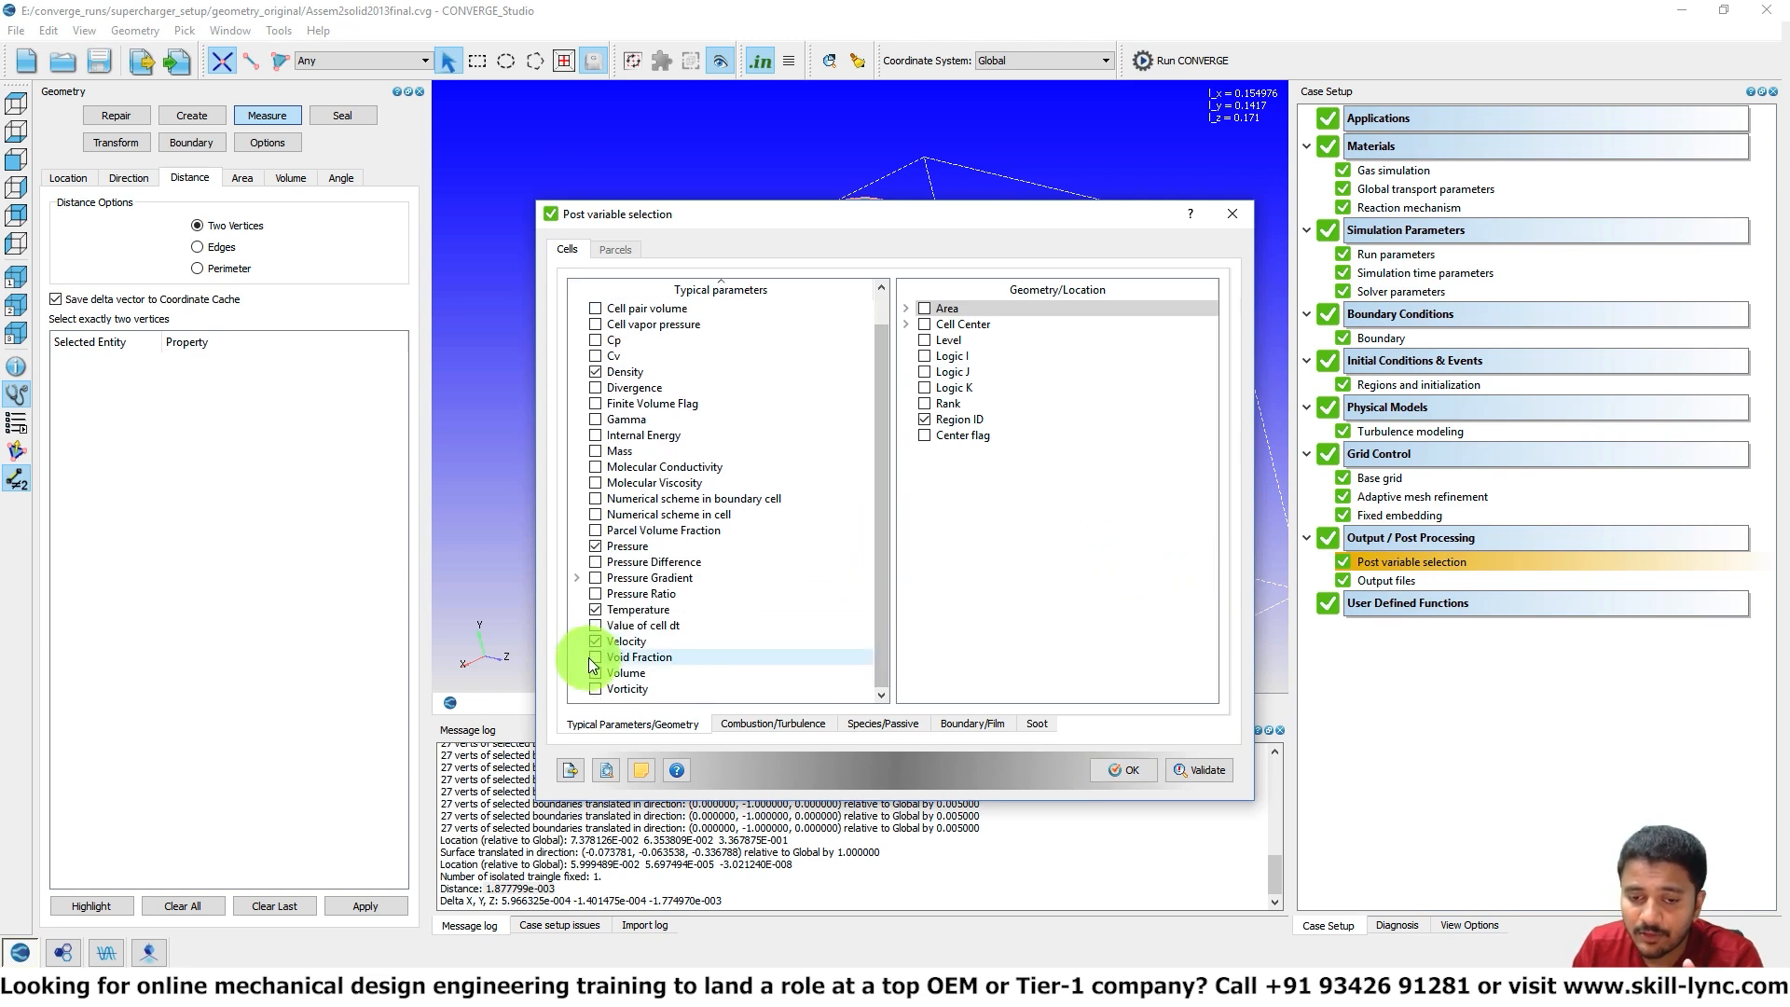
click(597, 674)
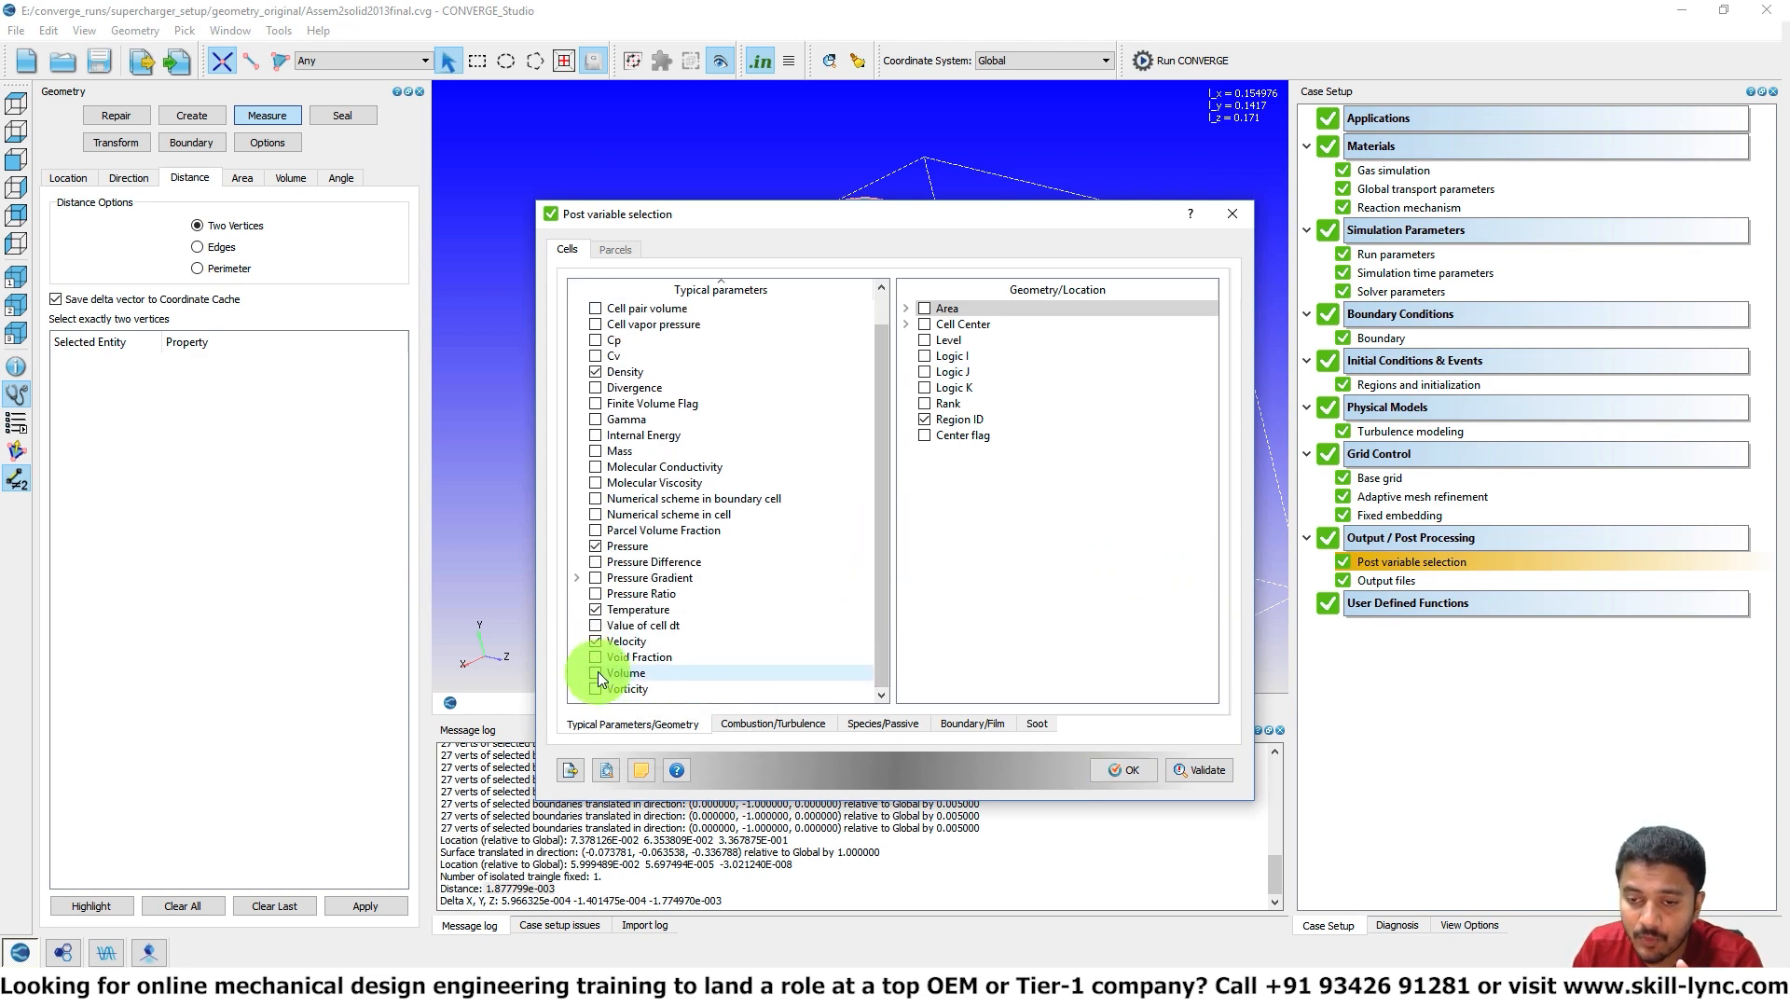
click(814, 726)
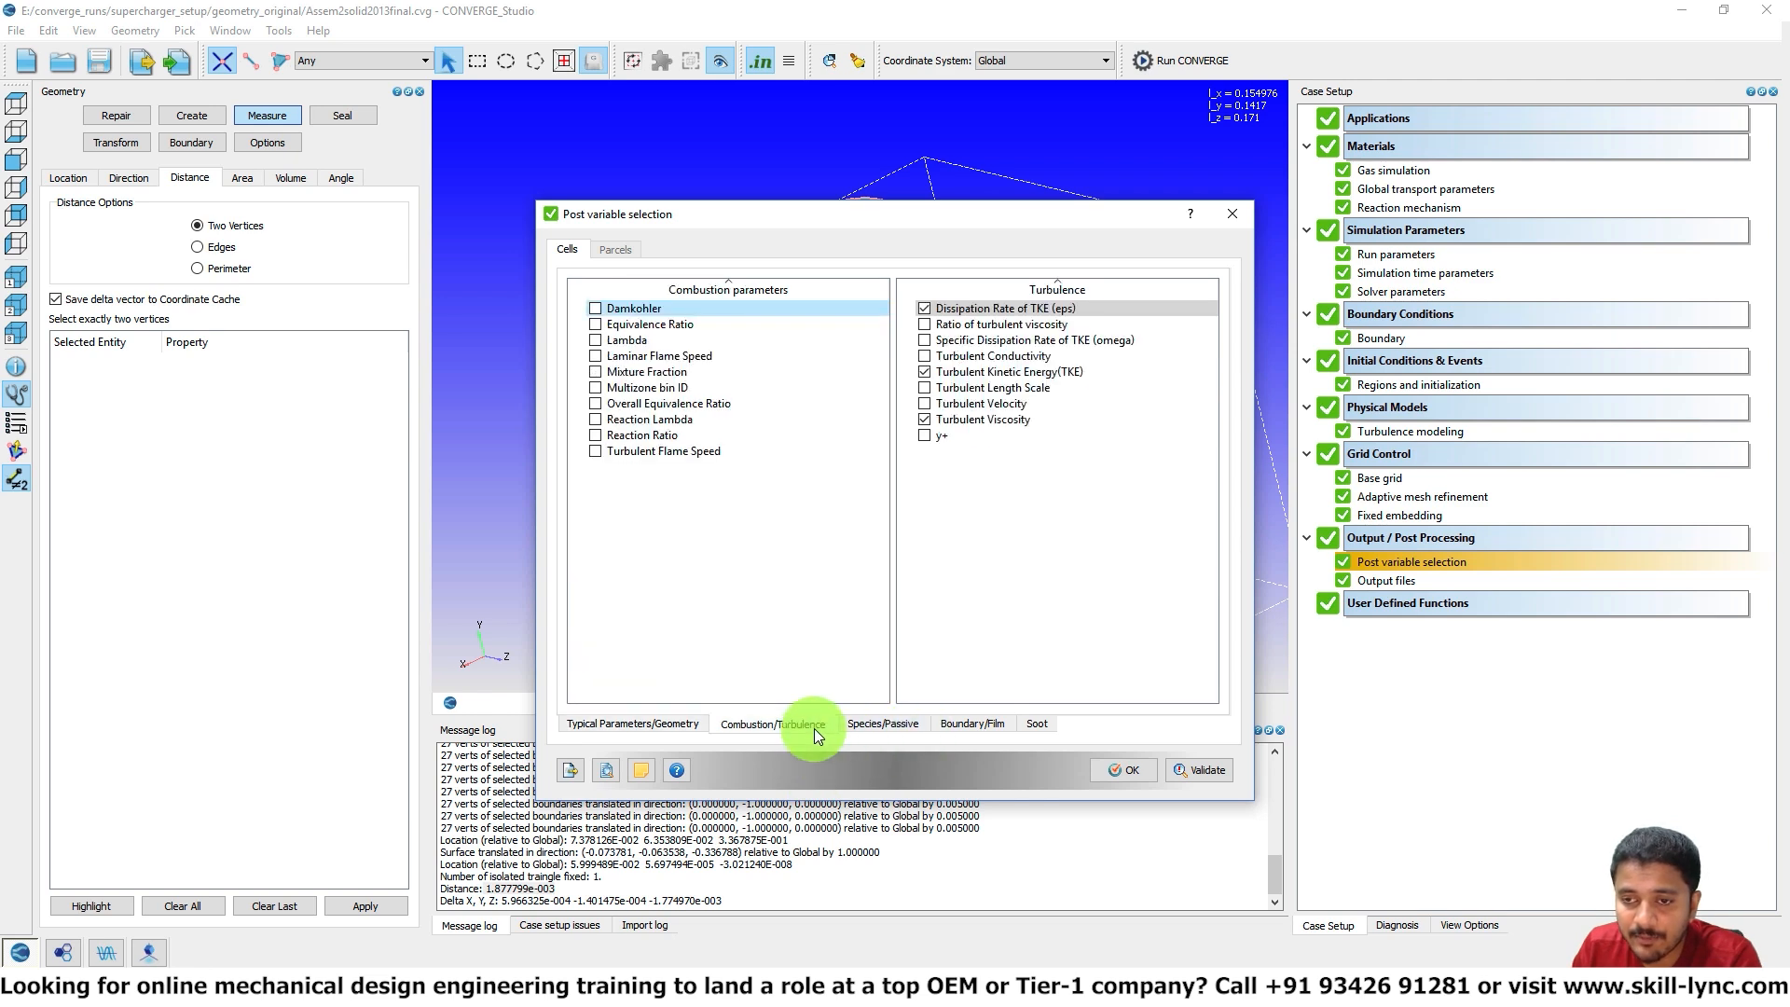
click(925, 435)
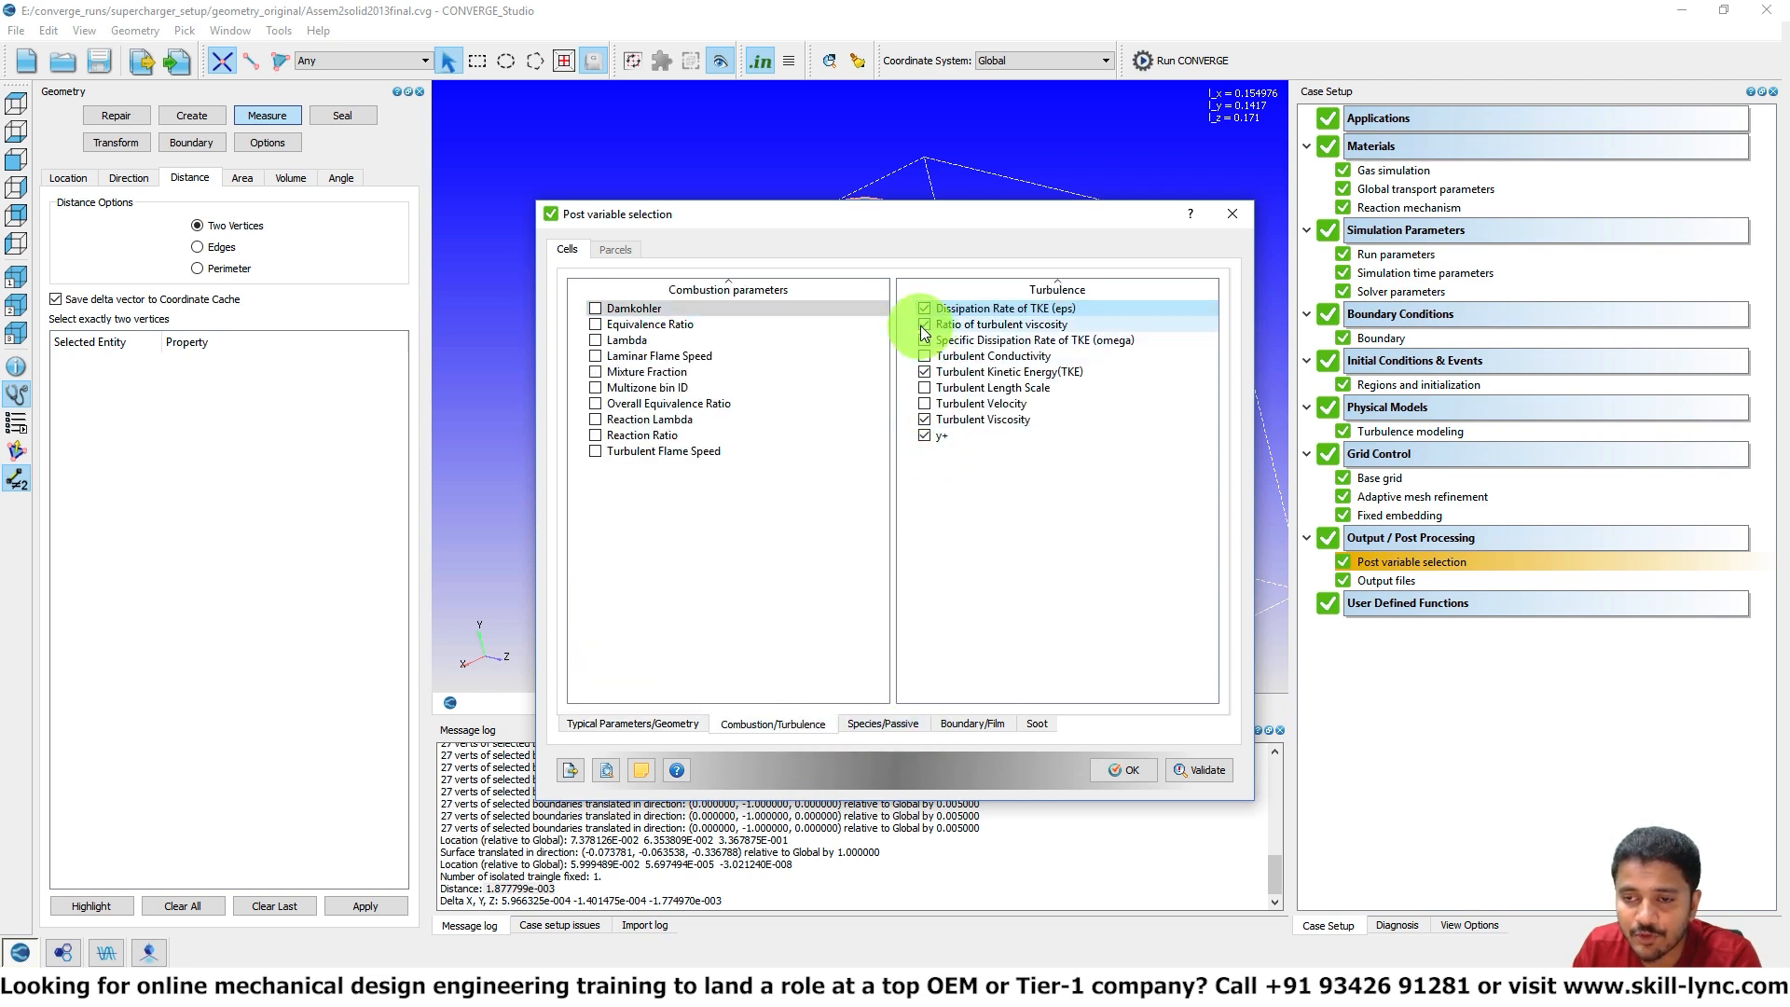
click(1126, 770)
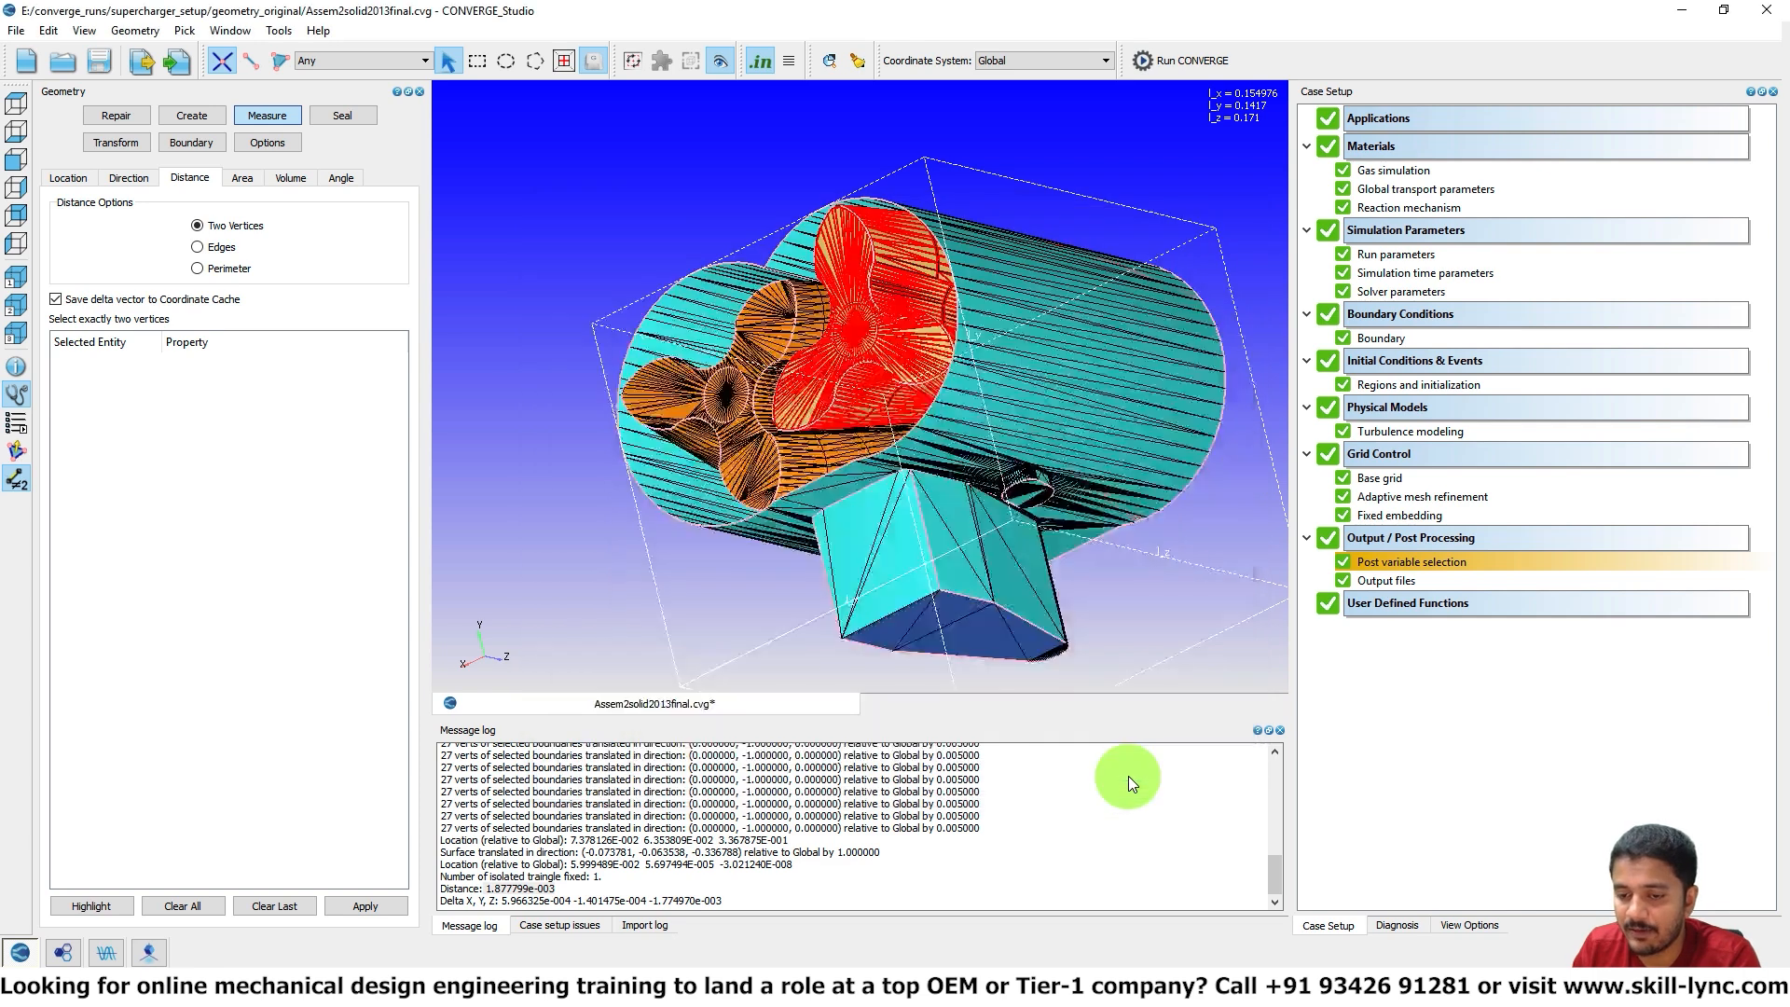